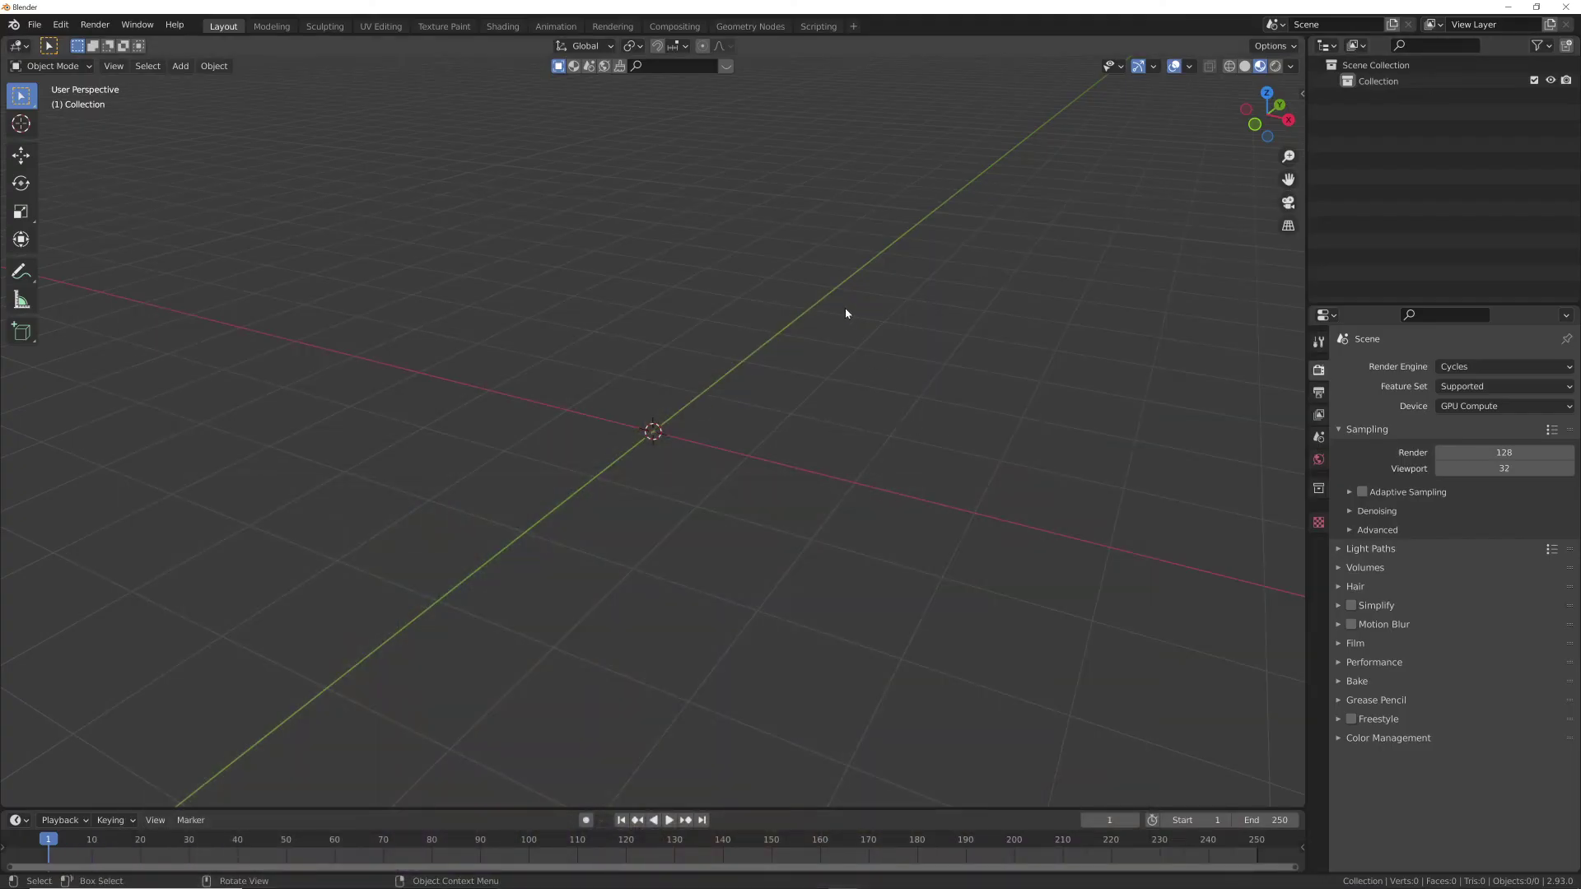
- Add a plane at the world origin, scale it by 5 and apply its scale
{"action": "key", "text": "shift+a"}
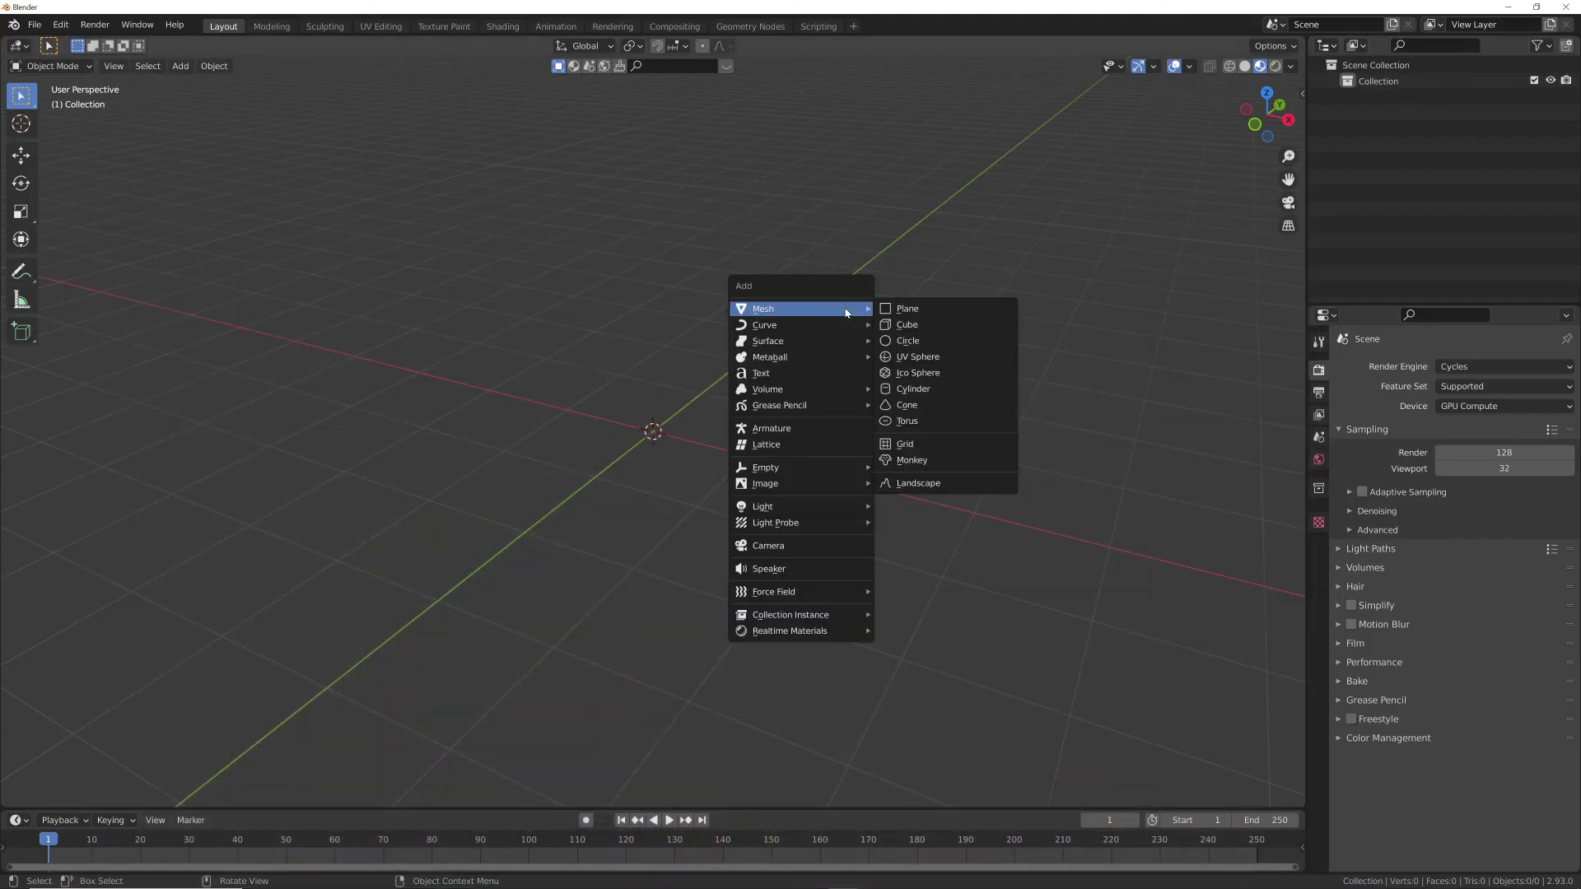
{"action": "left_click", "coordinate": [888, 316]}
{"action": "key", "text": "s"}
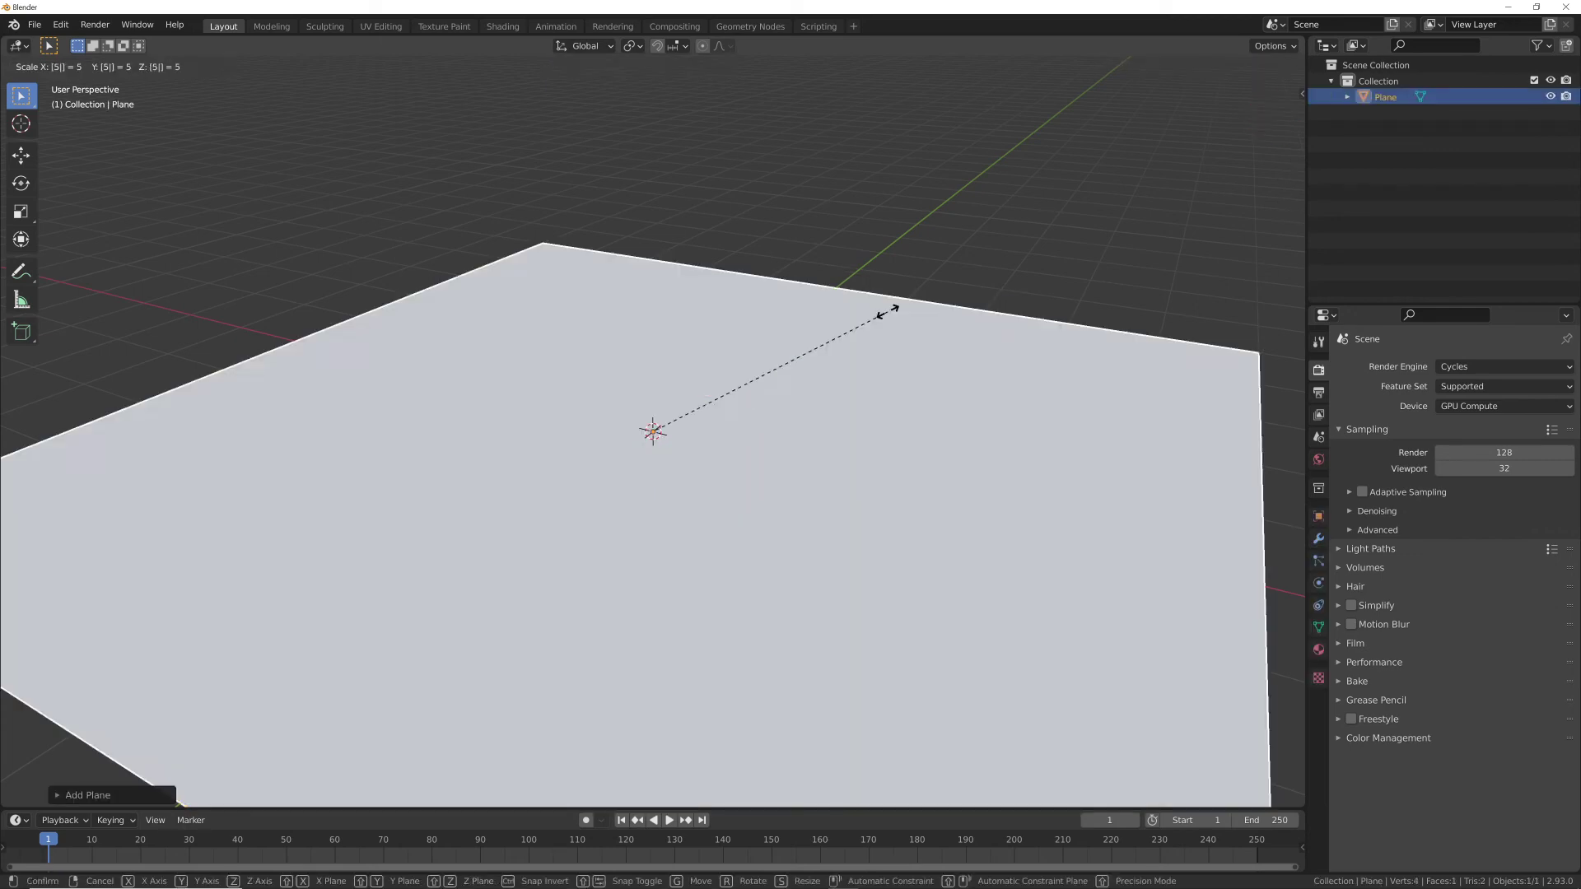
{"action": "left_click", "coordinate": [893, 312]}
{"action": "key", "text": "ctrl+a"}
{"action": "left_click", "coordinate": [855, 345]}
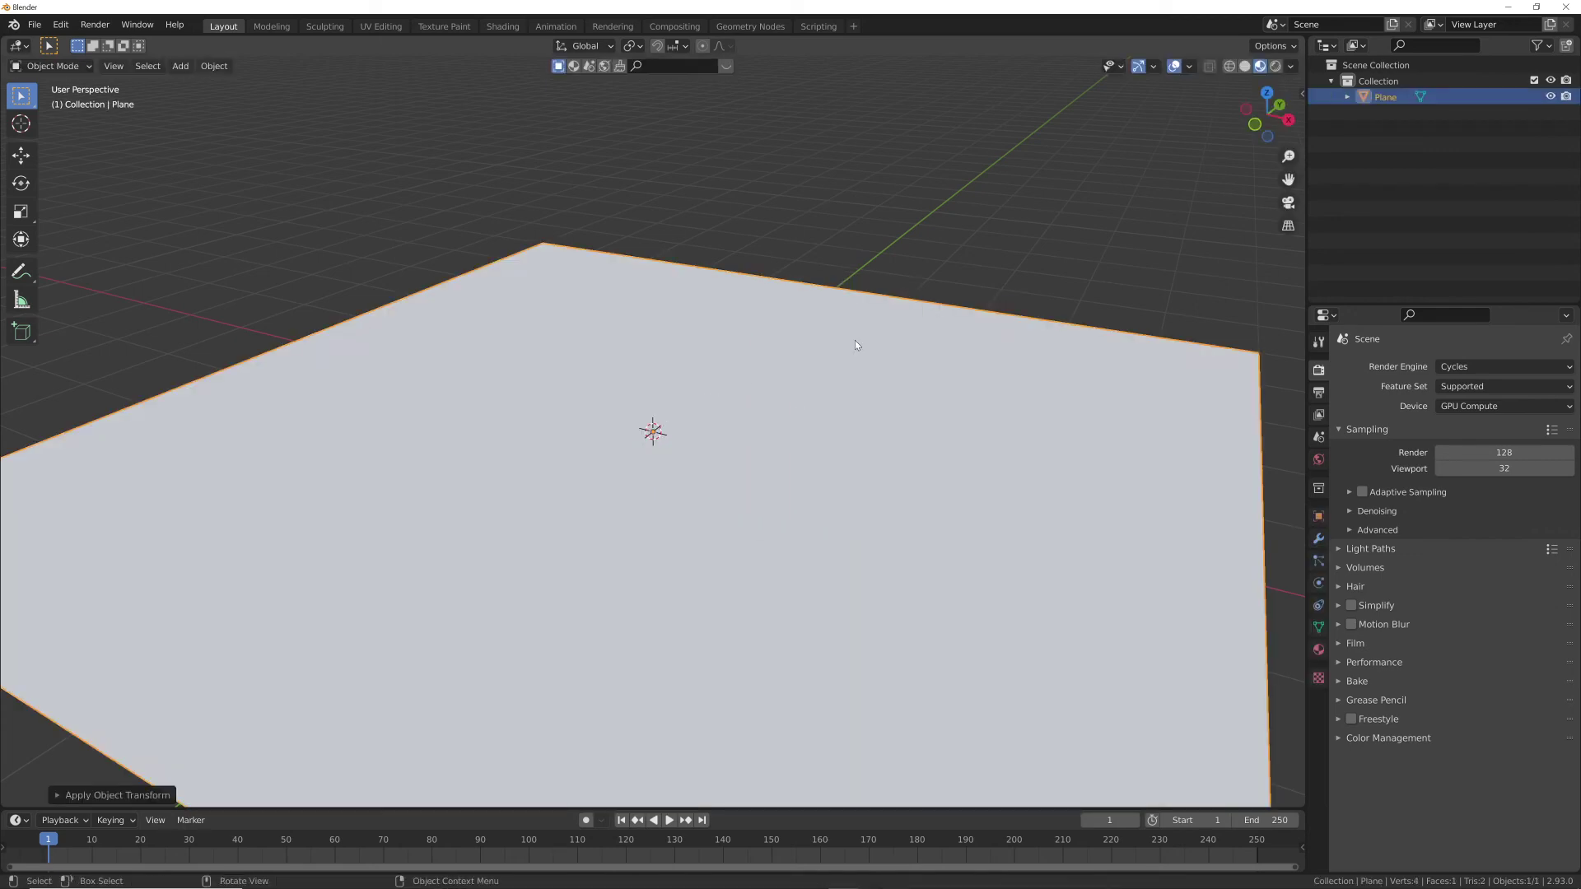
- Subdivide the large plane's mesh with 30 cuts and return to Object Mode
{"action": "key", "text": "Tab"}
{"action": "right_click", "coordinate": [823, 335]}
{"action": "left_click", "coordinate": [815, 335]}
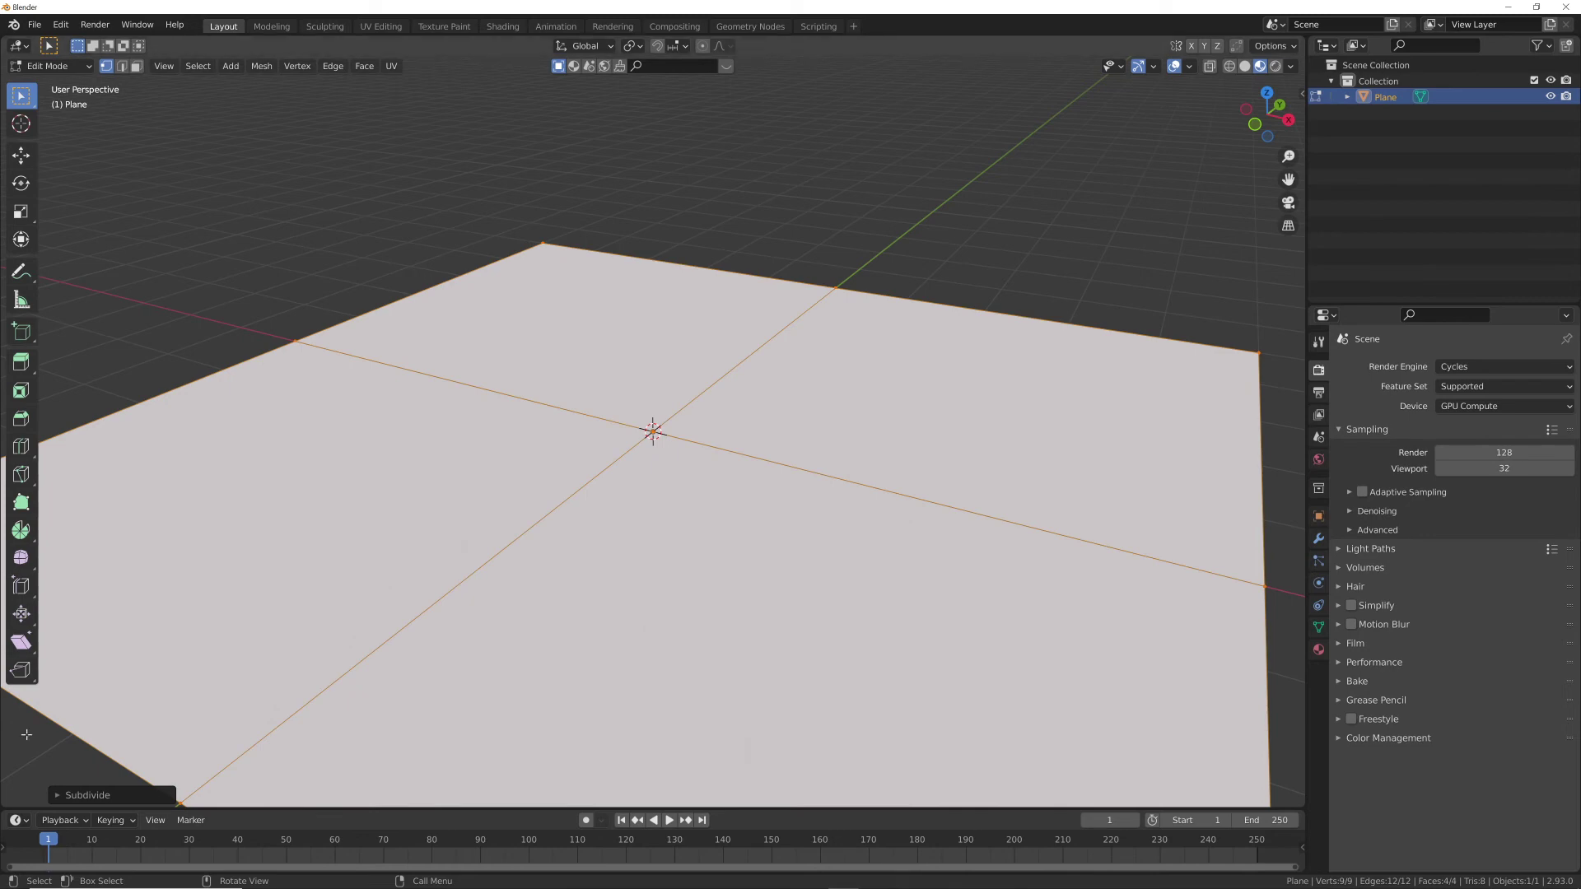
{"action": "left_click", "coordinate": [68, 795]}
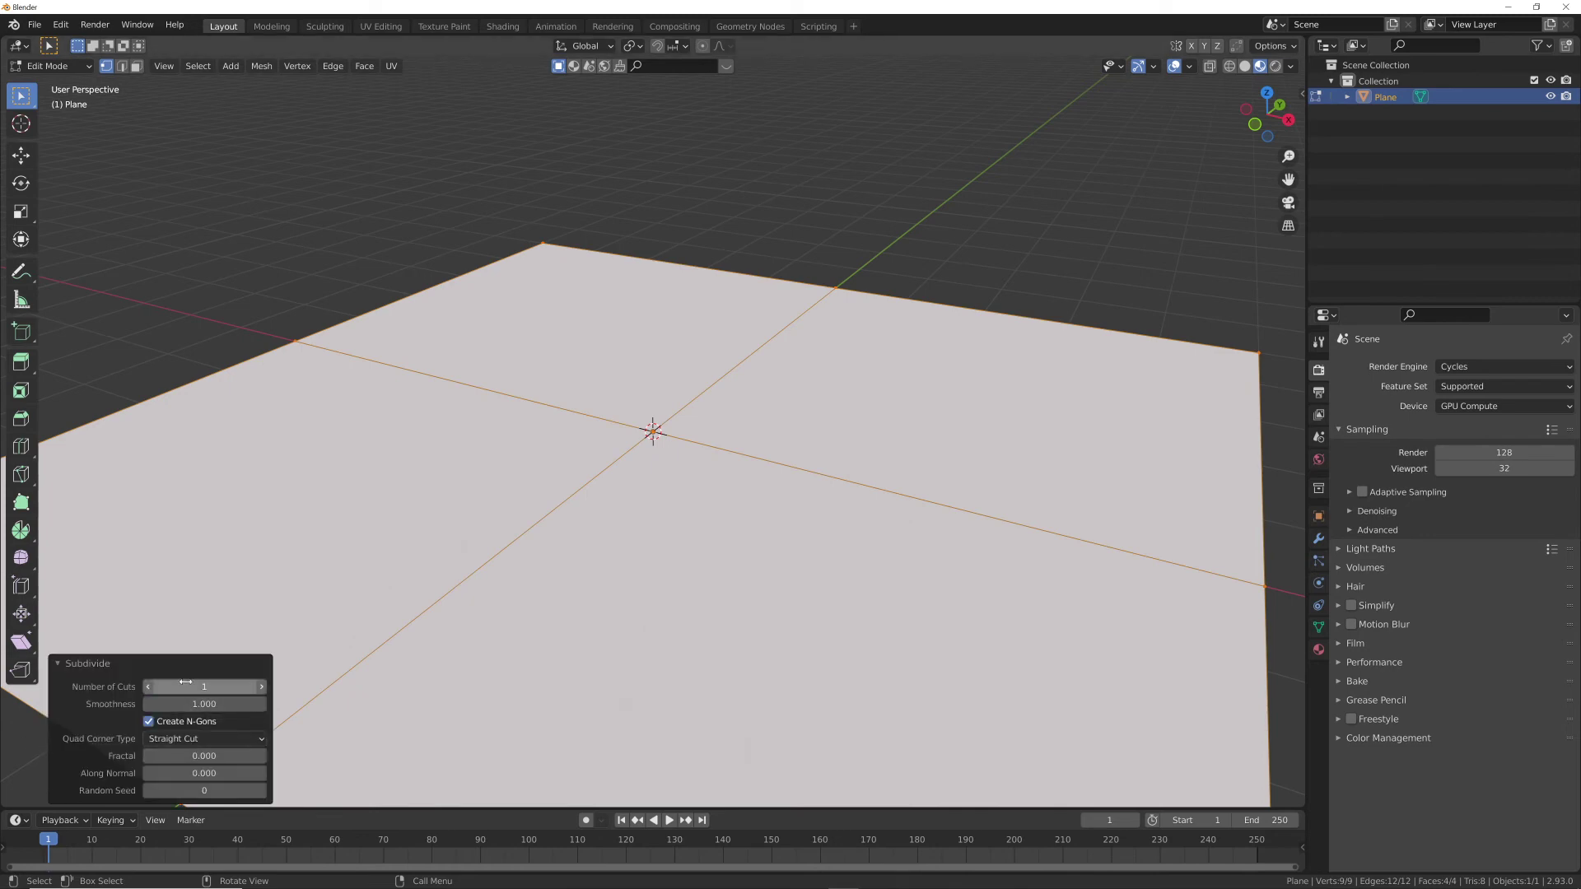
{"action": "left_click", "coordinate": [192, 685]}
{"action": "type", "text": "10"}
{"action": "key", "text": "Return"}
{"action": "left_click", "coordinate": [192, 684]}
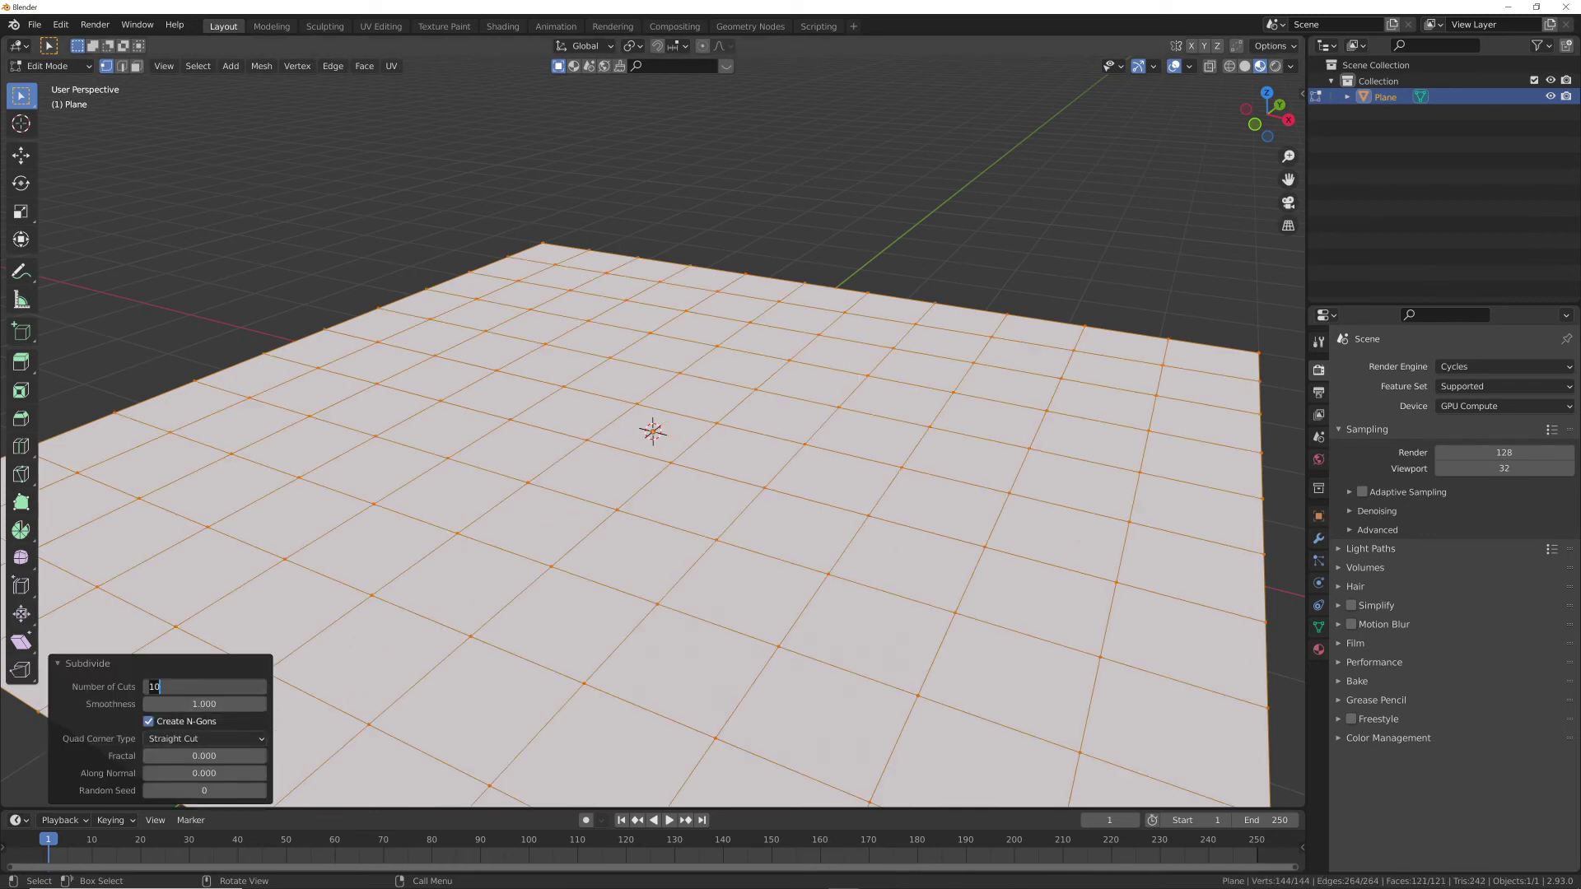
{"action": "type", "text": "30"}
{"action": "key", "text": "Return"}
{"action": "key", "text": "Tab"}
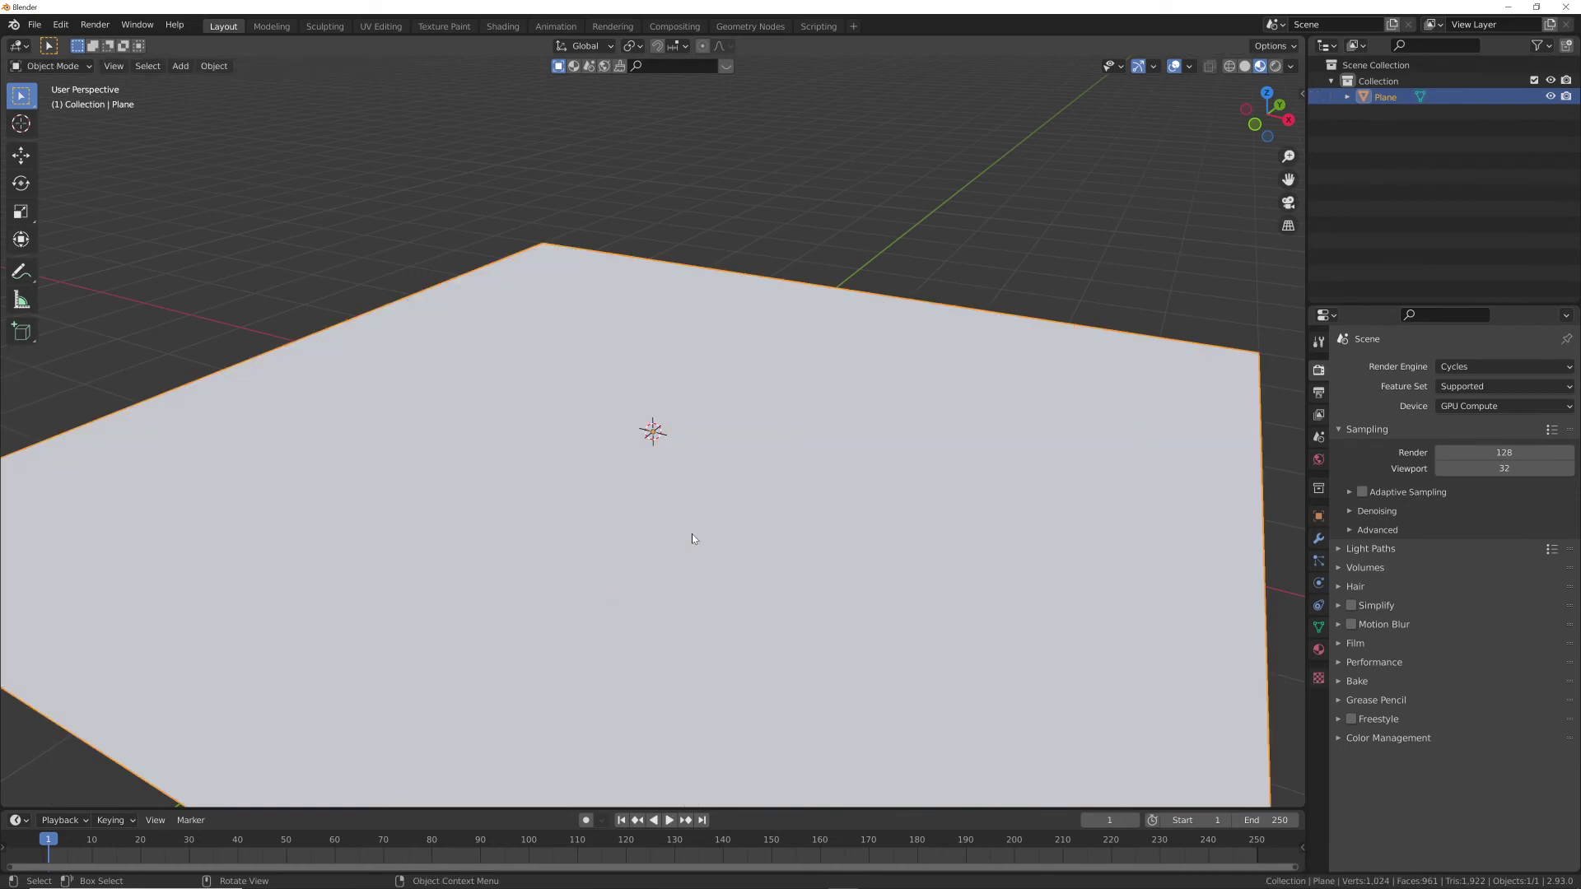
- Add a second plane and move it about 19.5 m along X, clear of the large plane
{"action": "scroll", "coordinate": [720, 514], "scroll_direction": "down", "scroll_amount": 5}
{"action": "middle_click_drag", "start_coordinate": [738, 524], "coordinate": [903, 511]}
{"action": "key", "text": "shift+a"}
{"action": "mouse_move", "coordinate": [905, 508]}
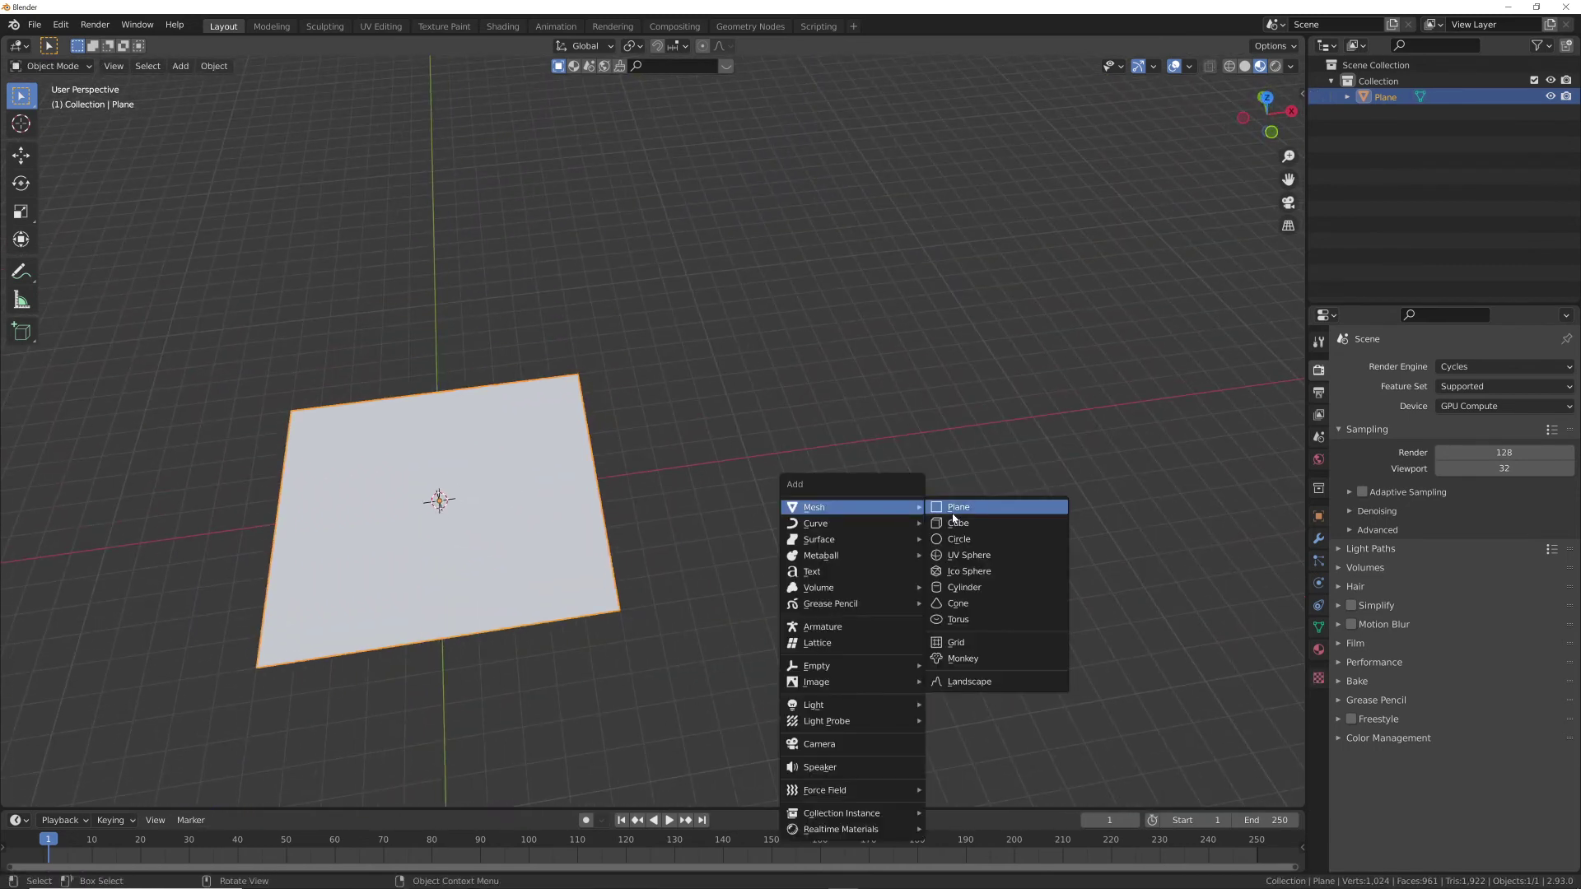
{"action": "left_click", "coordinate": [954, 516]}
{"action": "left_click", "coordinate": [21, 155]}
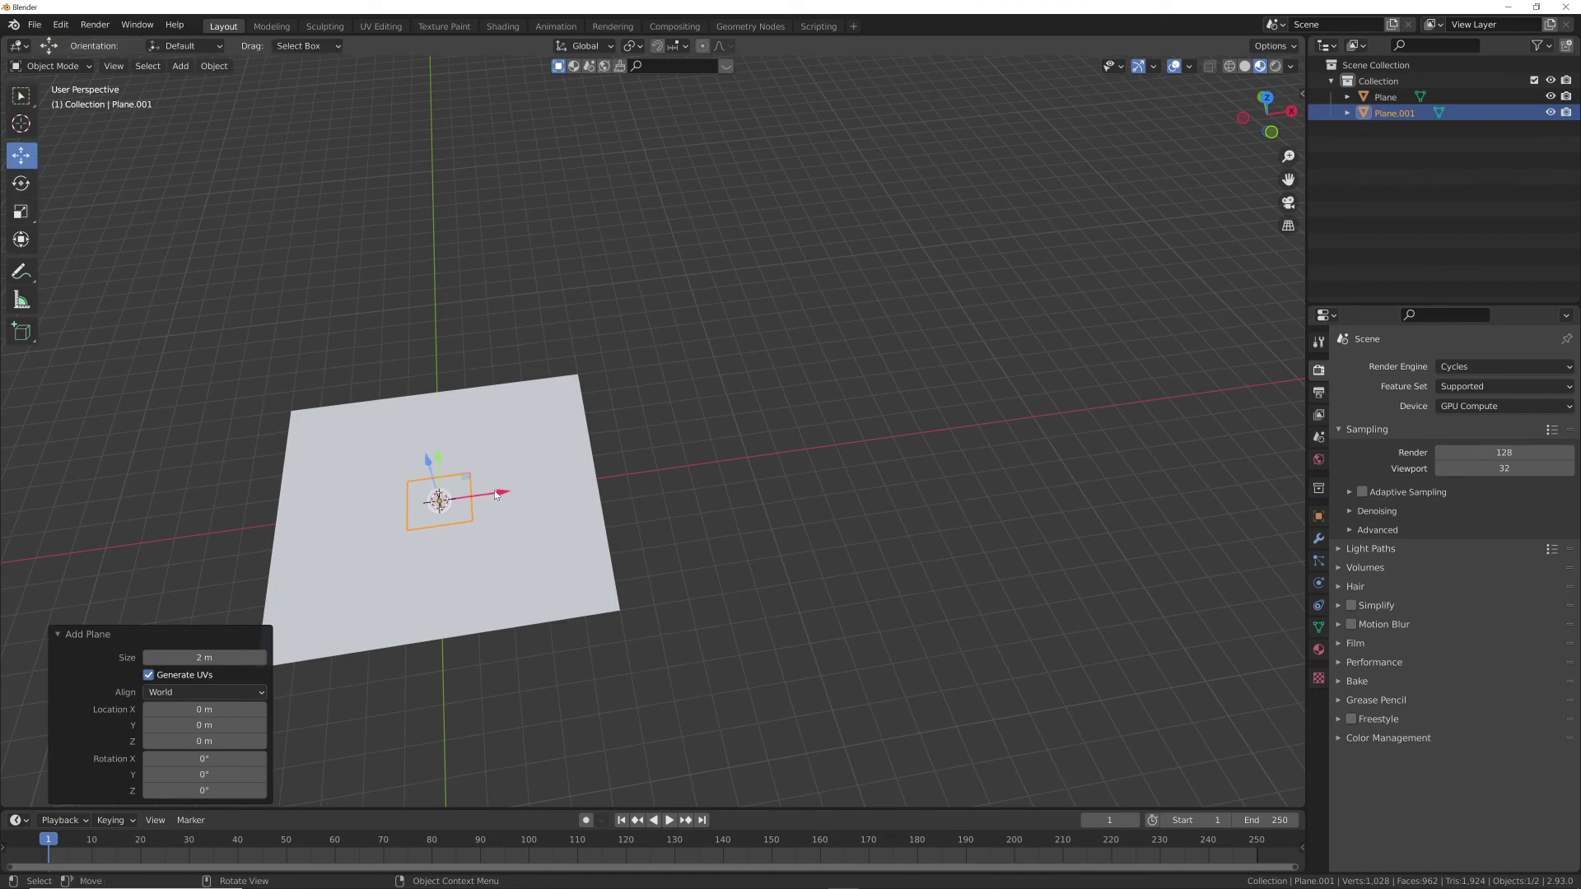
{"action": "left_click_drag", "start_coordinate": [494, 497], "coordinate": [1091, 487]}
{"action": "key", "text": "KP_Decimal"}
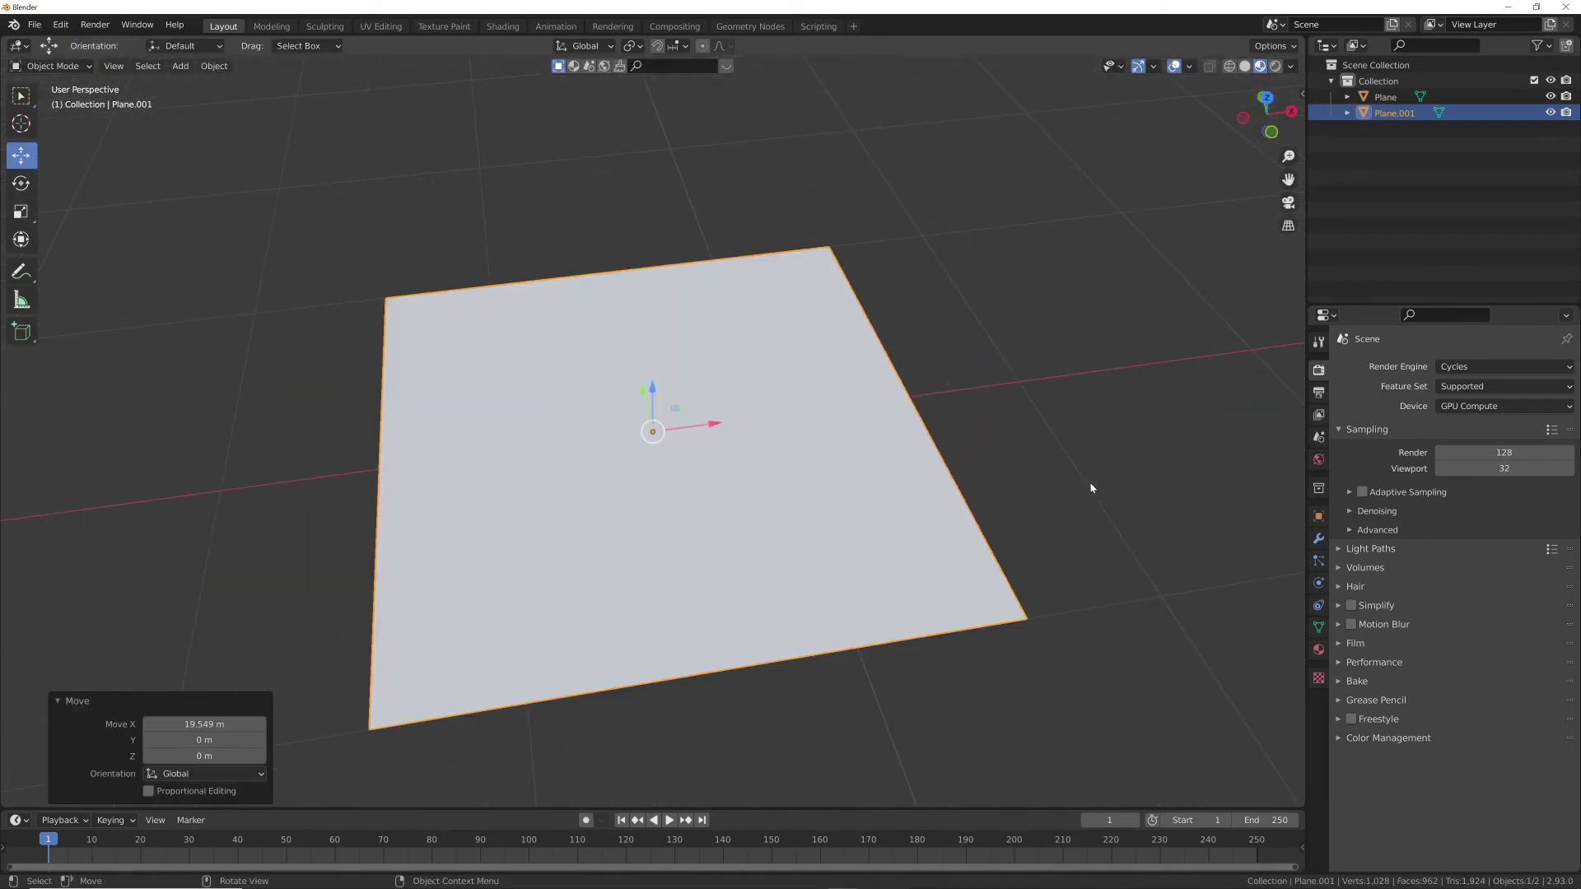
- Scale the second plane down to about 0.124 along X to make a narrow strip
{"action": "left_click", "coordinate": [21, 212]}
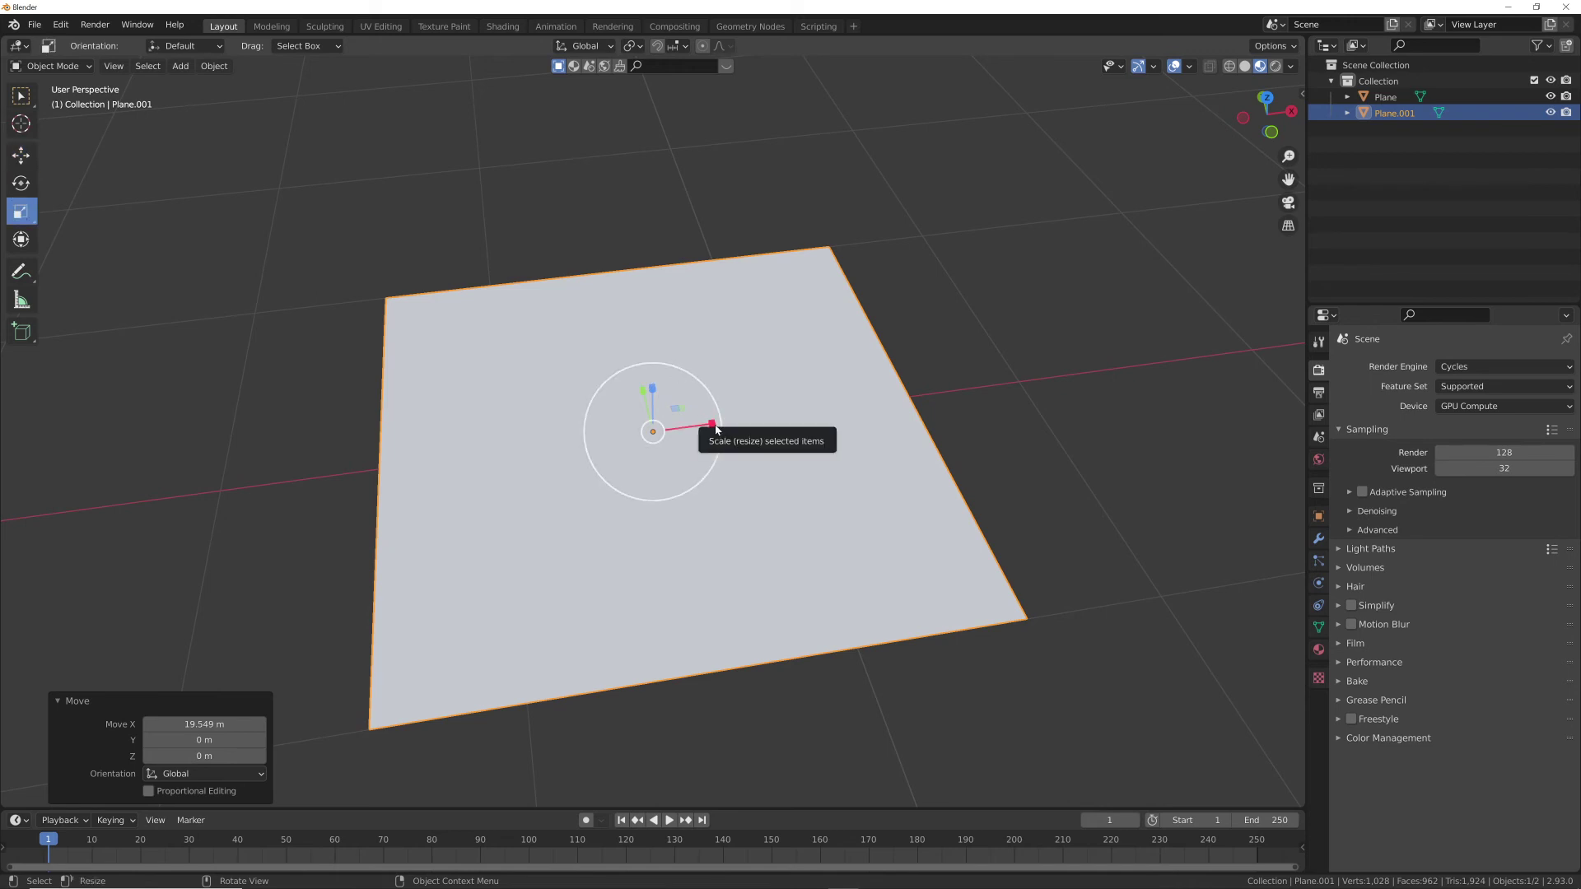
{"action": "left_click_drag", "start_coordinate": [715, 428], "coordinate": [661, 430]}
{"action": "middle_click_drag", "start_coordinate": [857, 448], "coordinate": [701, 407]}
- Add seven loop cuts across the length of the narrow strip in Edit Mode
{"action": "key", "text": "Tab"}
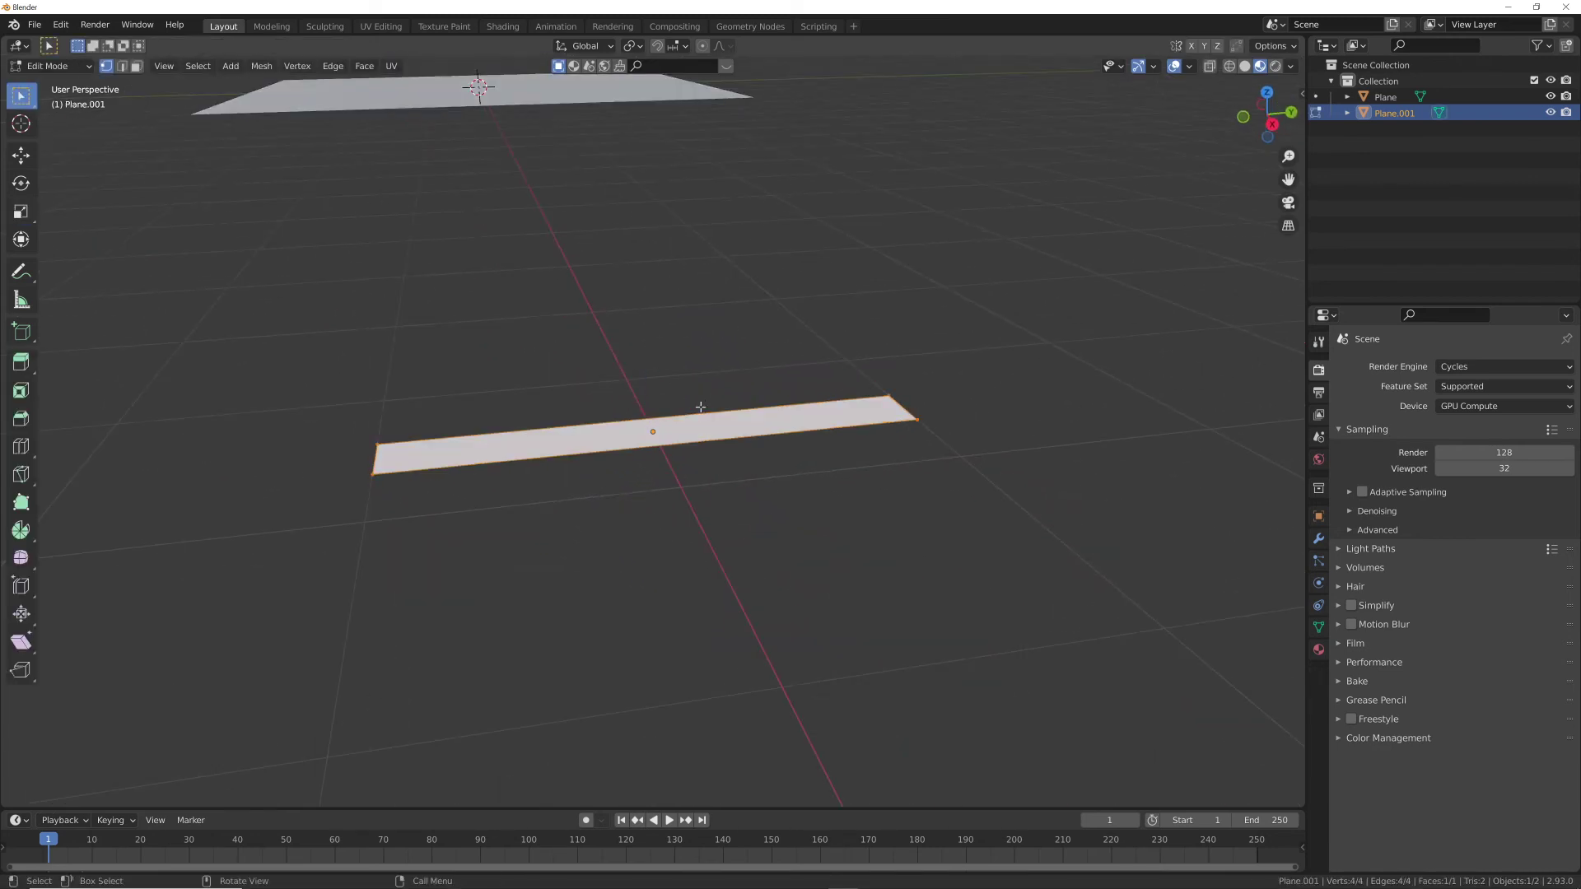
{"action": "key", "text": "Tab"}
{"action": "key", "text": "Tab"}
{"action": "left_click", "coordinate": [31, 449]}
{"action": "left_click_drag", "start_coordinate": [685, 432], "coordinate": [683, 433]}
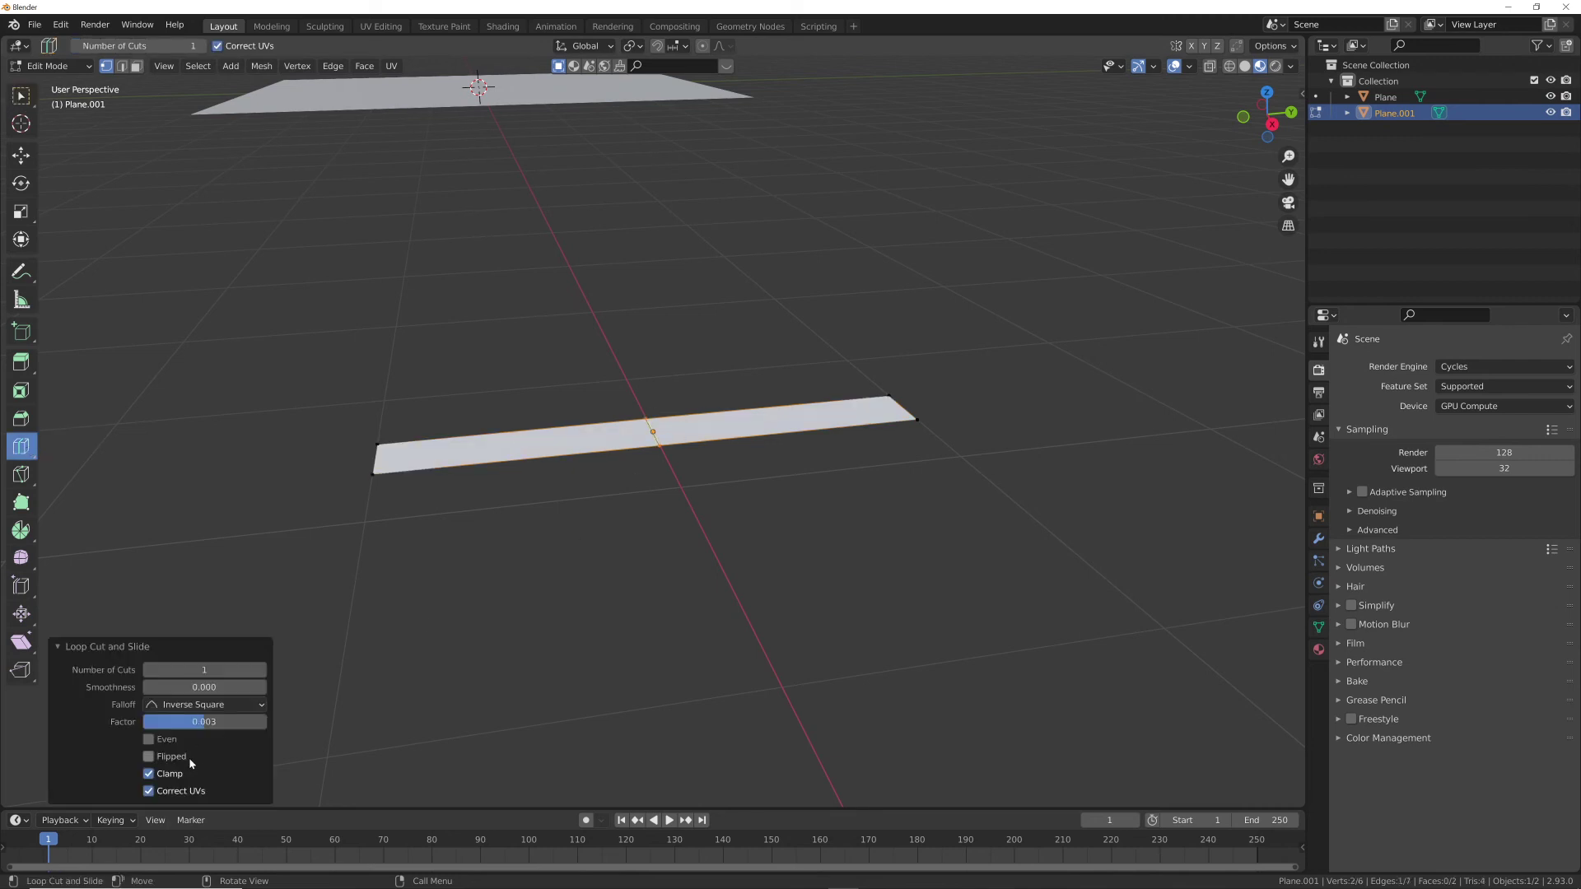
{"action": "left_click", "coordinate": [259, 670]}
{"action": "left_click", "coordinate": [260, 670]}
{"action": "left_click", "coordinate": [259, 670]}
{"action": "left_click", "coordinate": [260, 670]}
{"action": "left_click", "coordinate": [259, 670]}
{"action": "left_click", "coordinate": [259, 670]}
- Select the strip's far end edge, enable proportional editing and raise that edge along Z
{"action": "left_click", "coordinate": [32, 156]}
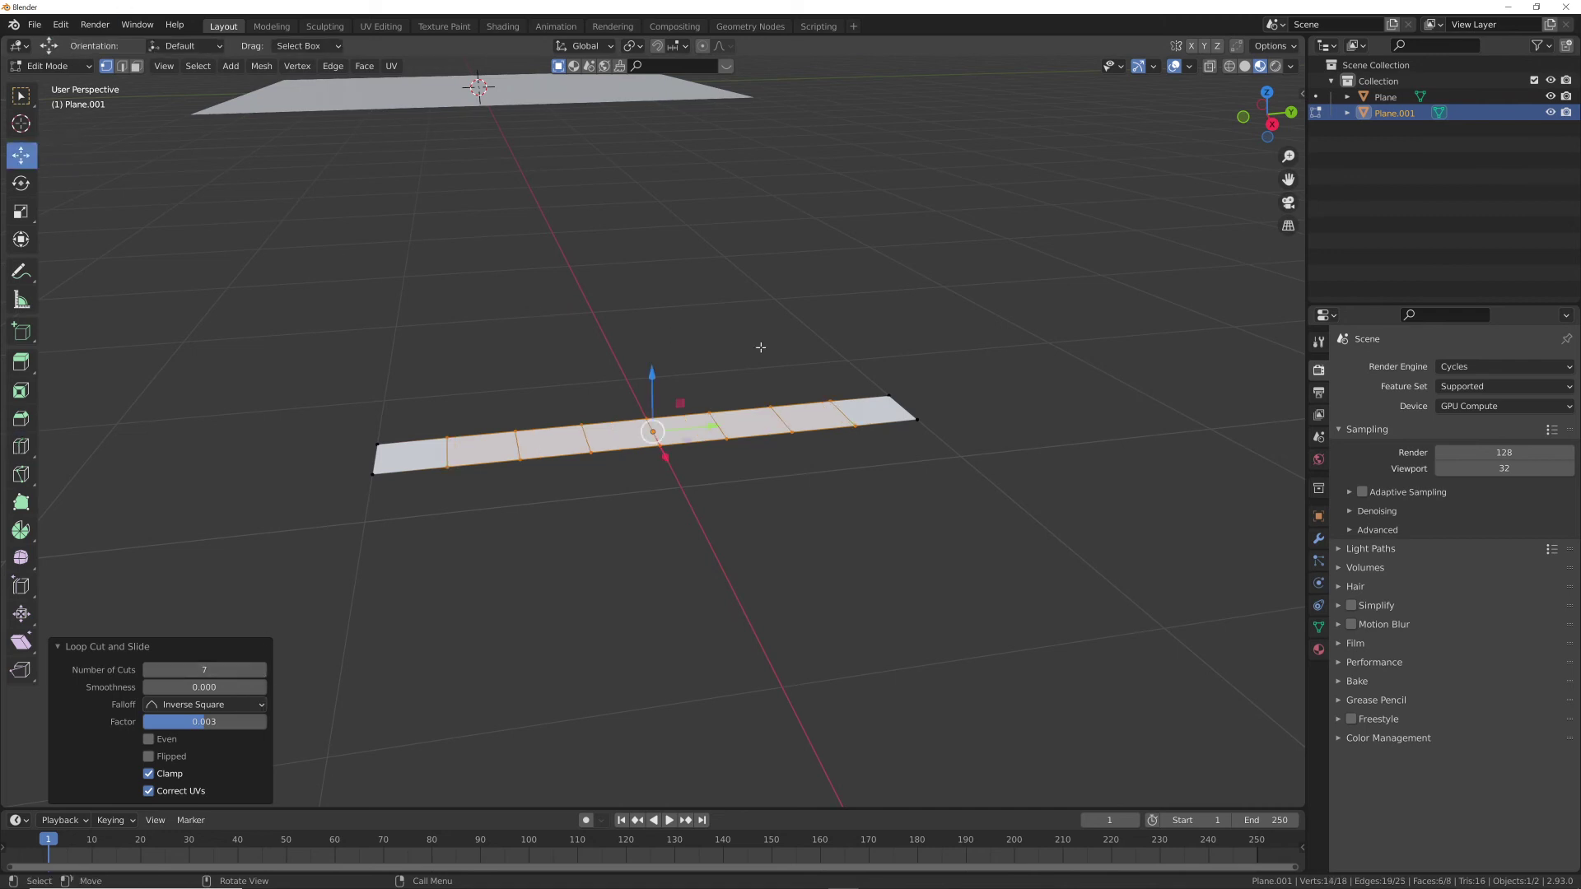
{"action": "left_click", "coordinate": [122, 66]}
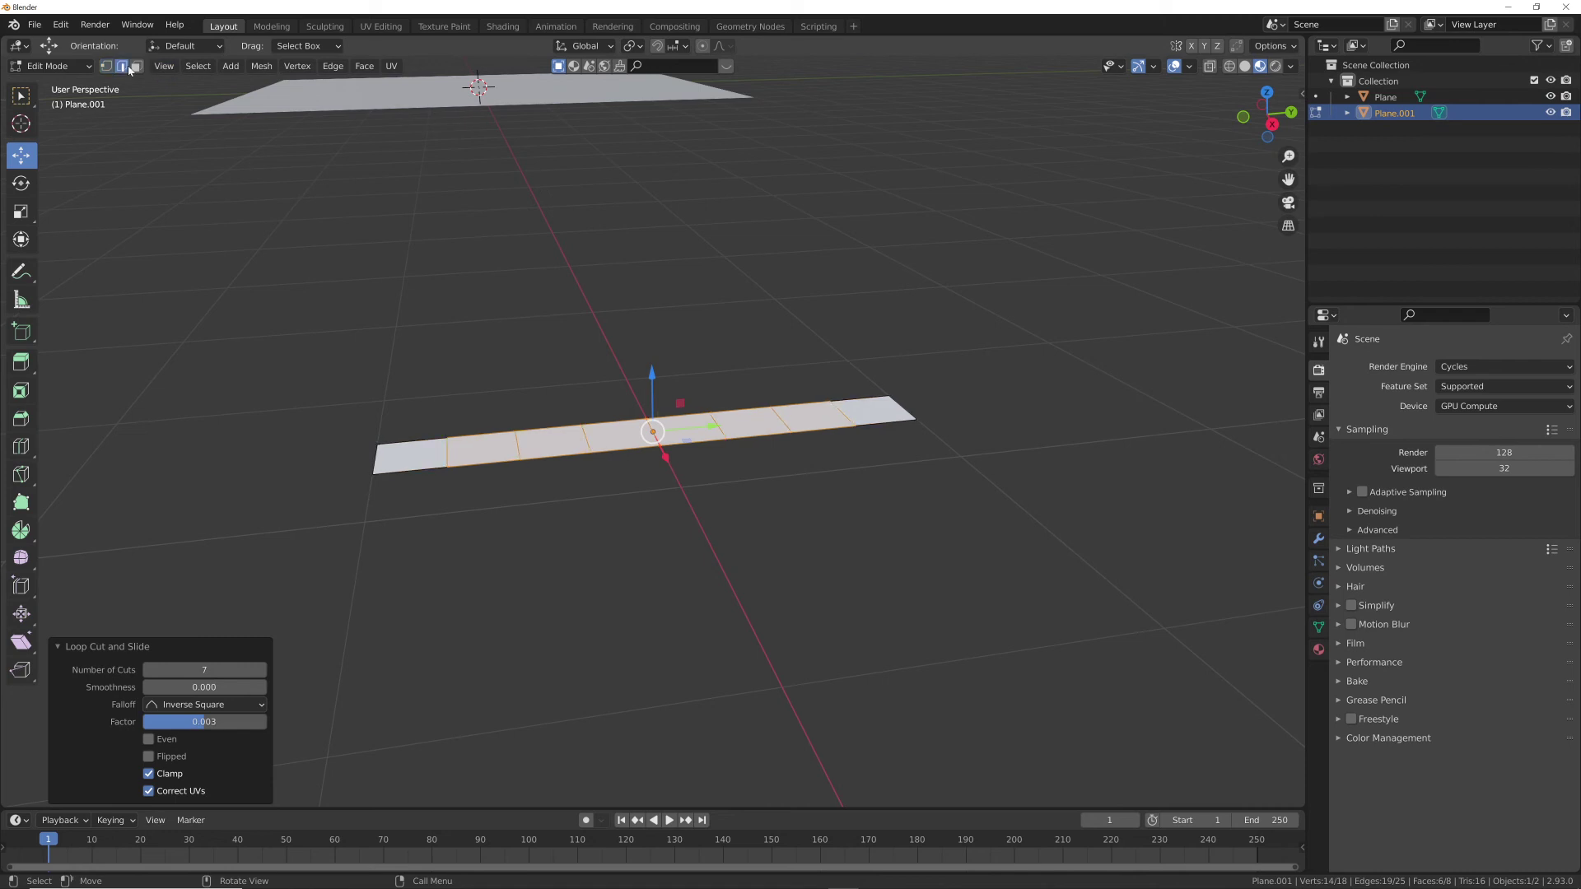
{"action": "left_click", "coordinate": [903, 404]}
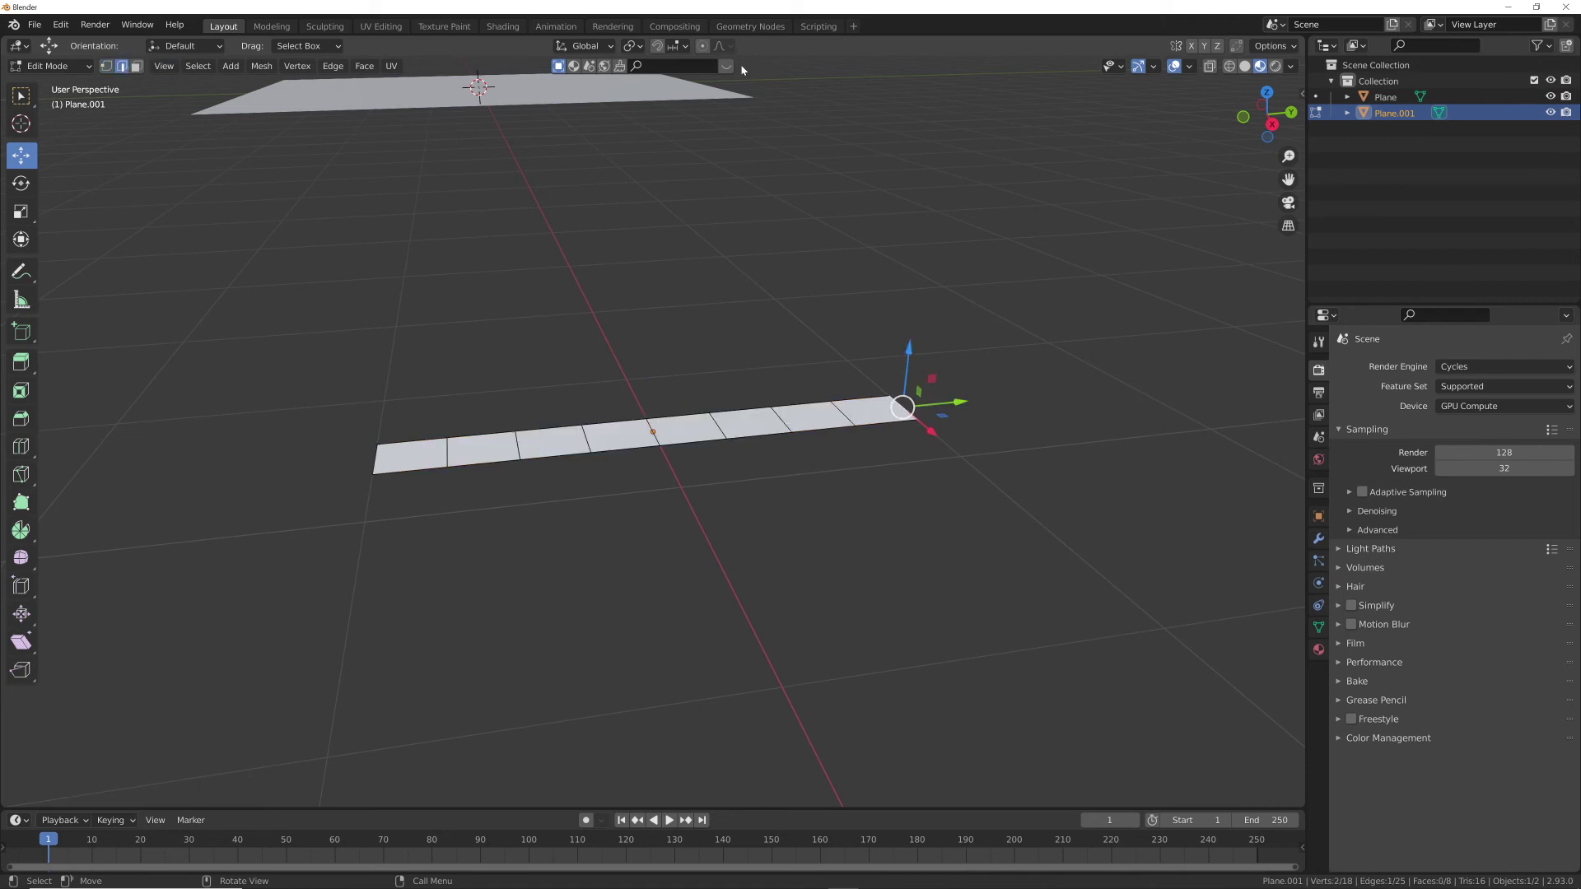
{"action": "left_click", "coordinate": [702, 46]}
{"action": "left_click_drag", "start_coordinate": [903, 356], "coordinate": [895, 302]}
- Curl the raised end by rotating about 29° around X, nudging the edge upward, and rotating 29° again with proportional size 0.467
{"action": "left_click", "coordinate": [20, 183]}
{"action": "key", "text": "g"}
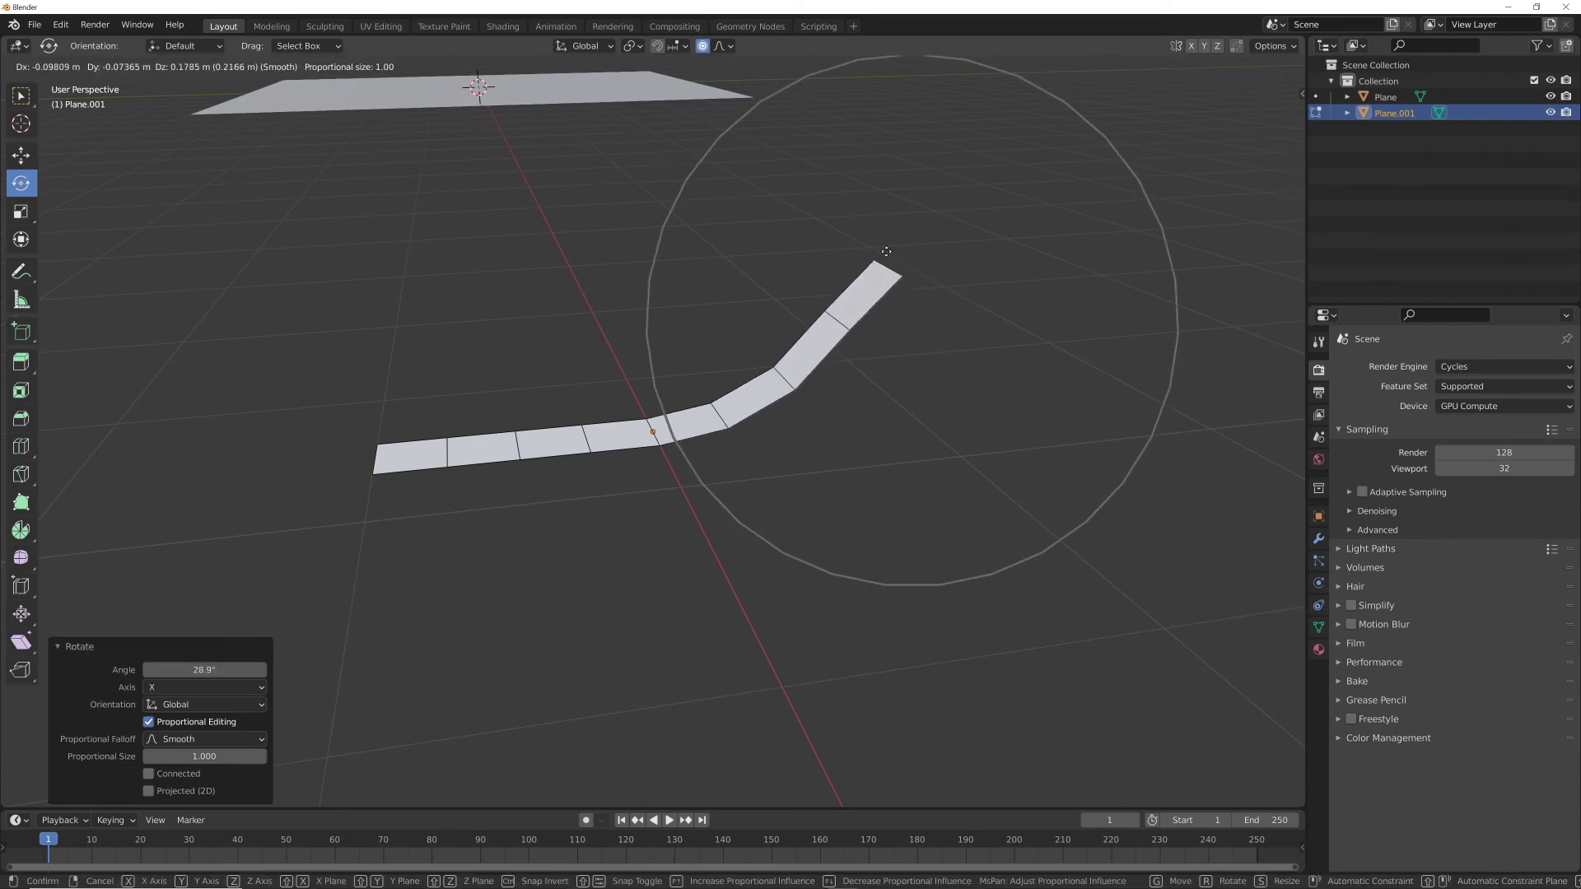
{"action": "left_click", "coordinate": [886, 251]}
{"action": "left_click_drag", "start_coordinate": [857, 225], "coordinate": [848, 251]}
{"action": "scroll", "coordinate": [853, 229], "scroll_direction": "up", "scroll_amount": 5}
{"action": "scroll", "coordinate": [853, 229], "scroll_direction": "up", "scroll_amount": 3}
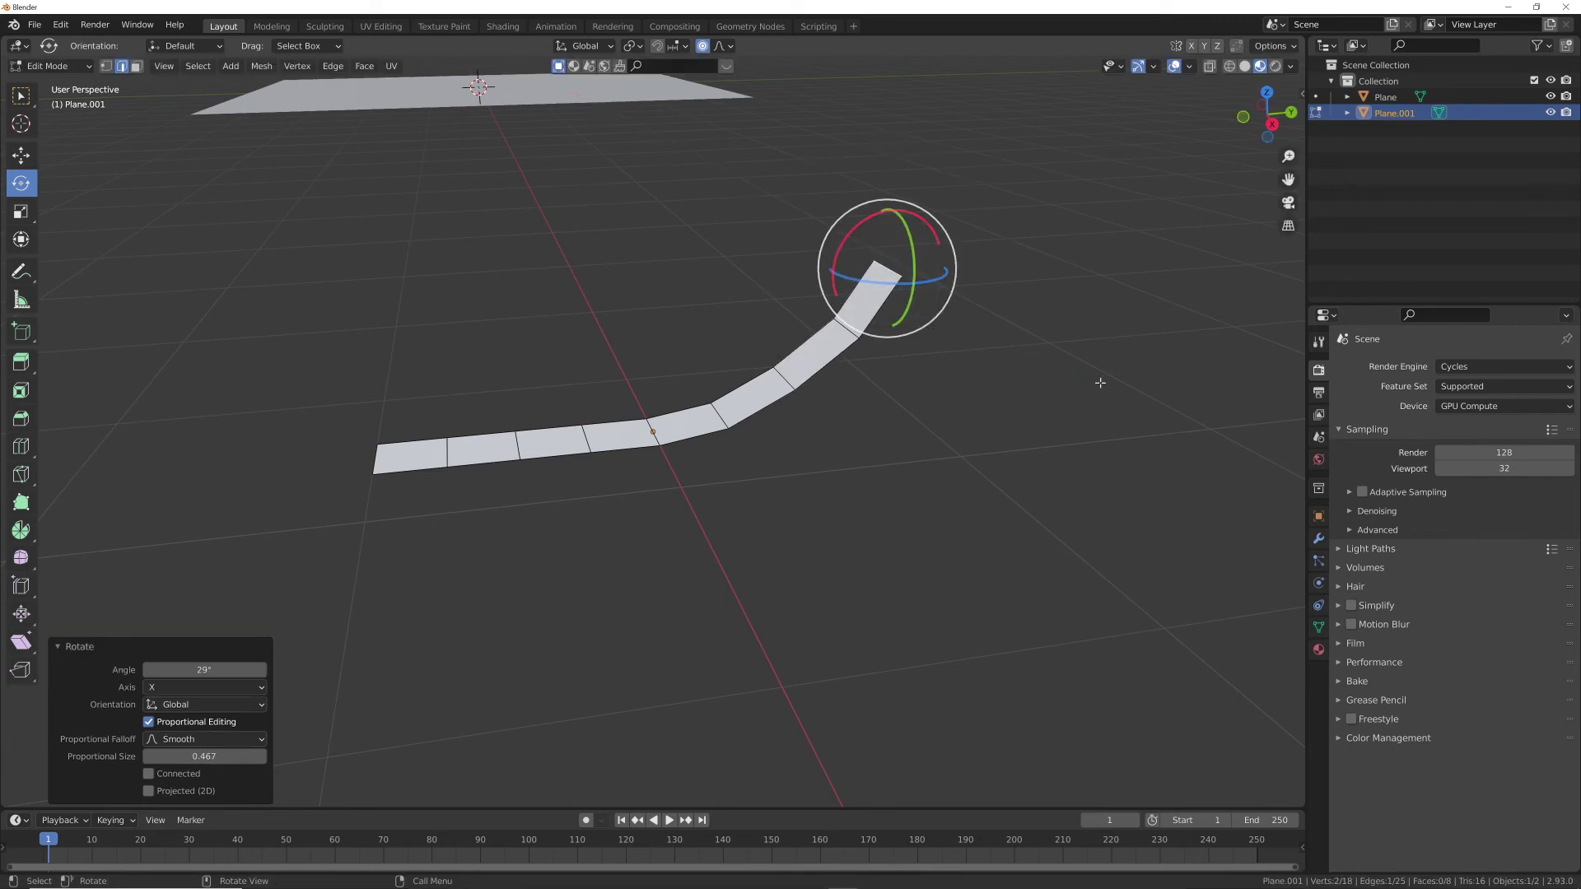
{"action": "middle_click_drag", "start_coordinate": [848, 251], "coordinate": [910, 478]}
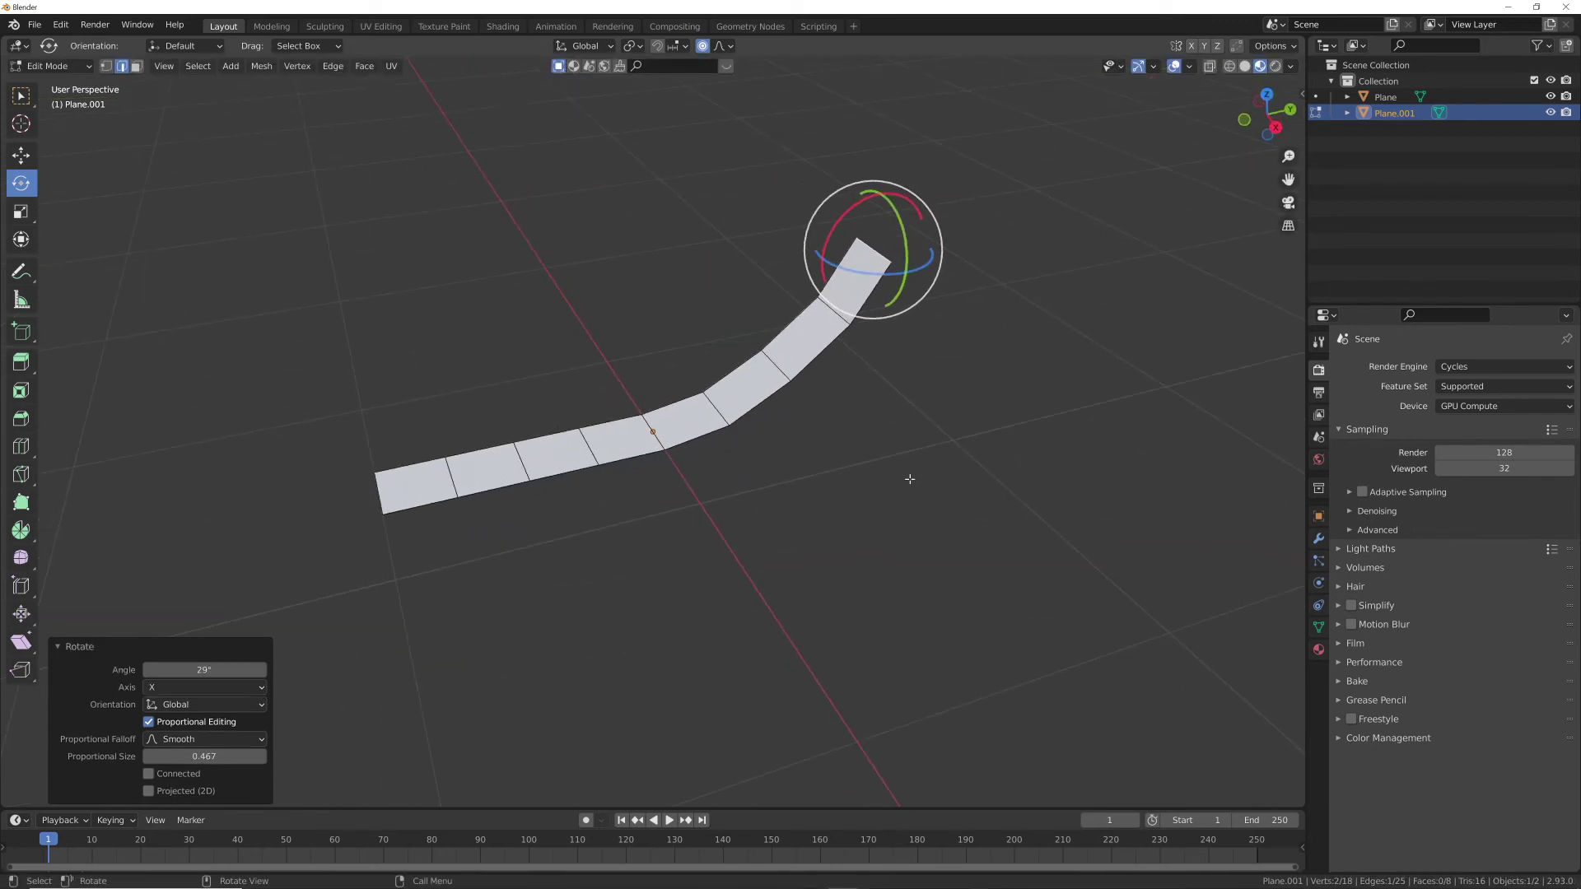
{"action": "key", "text": "s"}
{"action": "key", "text": "0"}
{"action": "key", "text": "Return"}
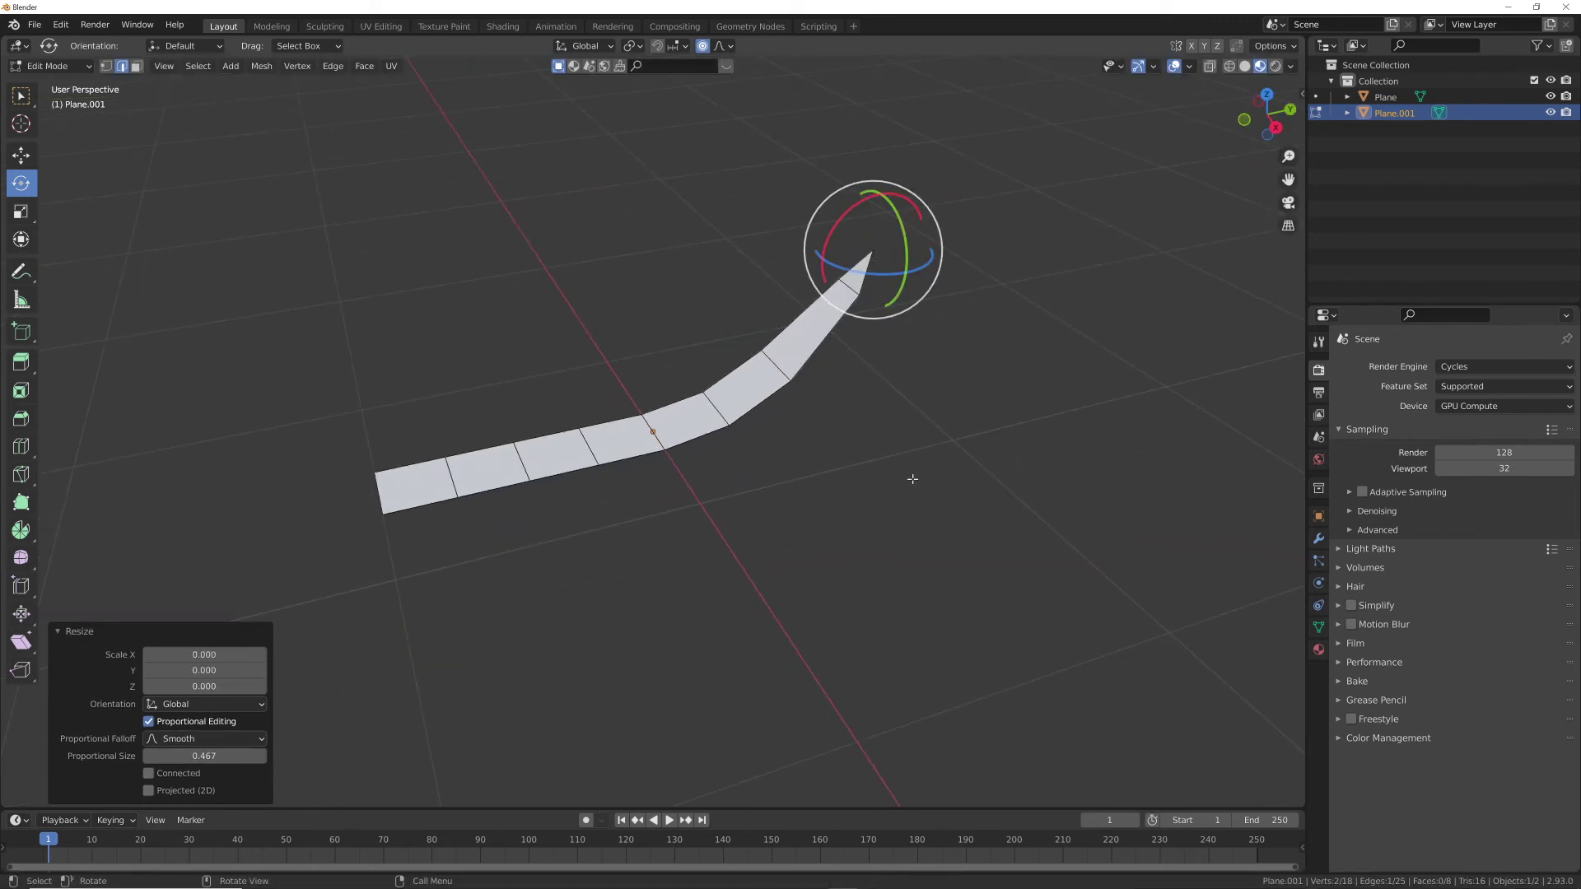
{"action": "key", "text": "ctrl+z"}
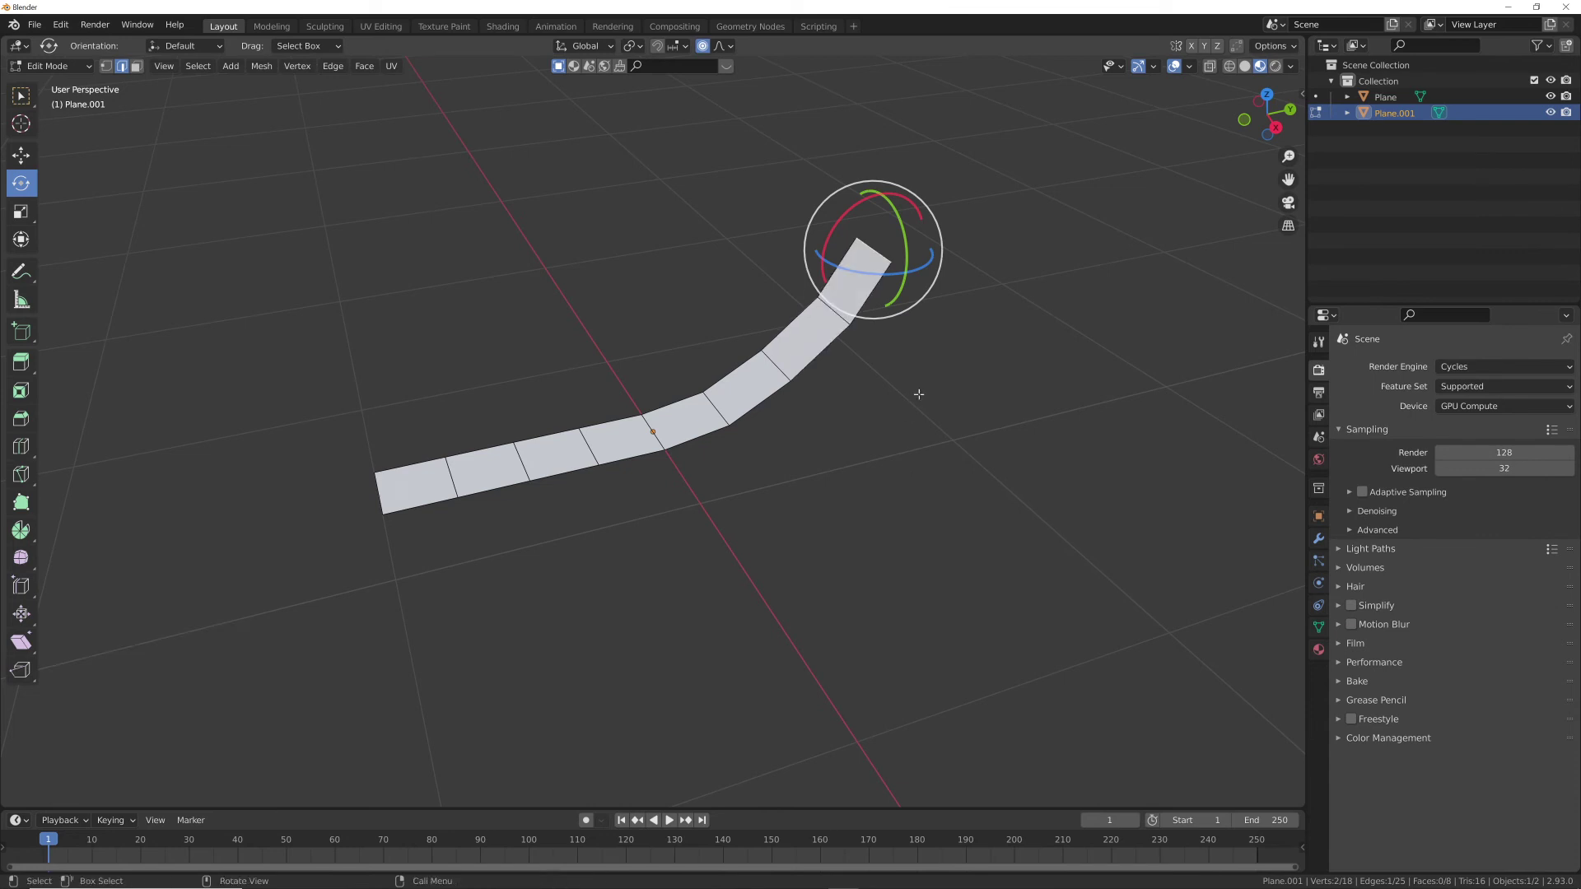
- Scale the raised end edge down with a wider proportional influence of about 0.83 to taper the strip into a blade
{"action": "key", "text": "s"}
{"action": "scroll", "coordinate": [920, 394], "scroll_direction": "down", "scroll_amount": 5}
{"action": "scroll", "coordinate": [922, 395], "scroll_direction": "up", "scroll_amount": 3}
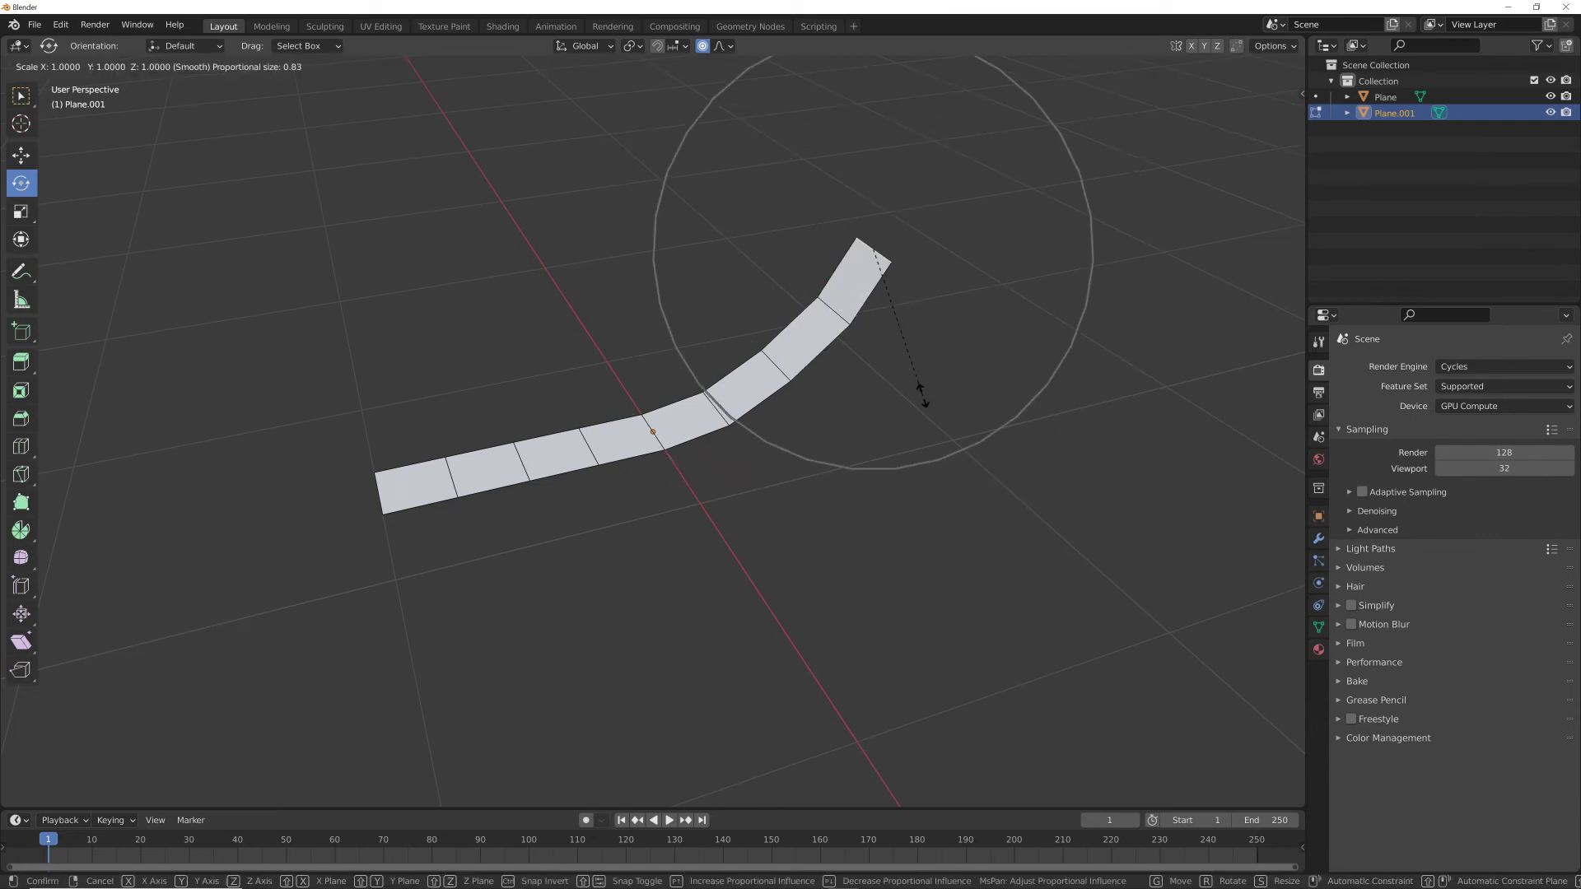
{"action": "left_click", "coordinate": [879, 265]}
- Return to Object Mode and shade the tapered blade smooth
{"action": "key", "text": "Tab"}
{"action": "middle_click_drag", "start_coordinate": [872, 443], "coordinate": [811, 388]}
{"action": "right_click", "coordinate": [822, 382]}
{"action": "left_click", "coordinate": [821, 382]}
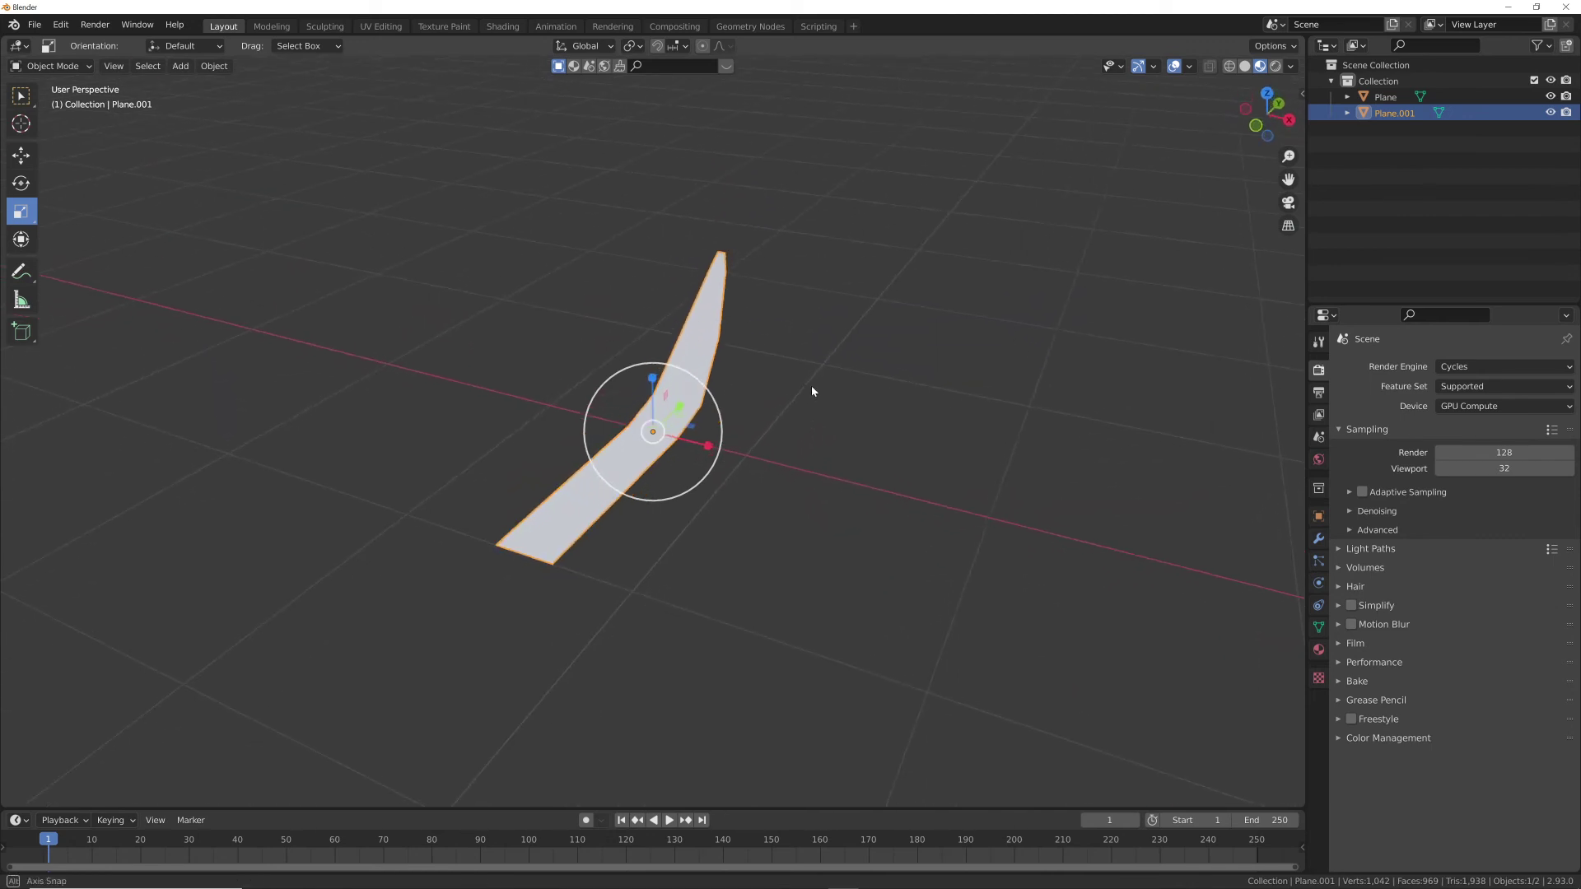
- Rotate the blade 90° around the global X axis so it stands upright
{"action": "key", "text": "r"}
{"action": "key", "text": "x"}
{"action": "key", "text": "9"}
{"action": "key", "text": "0"}
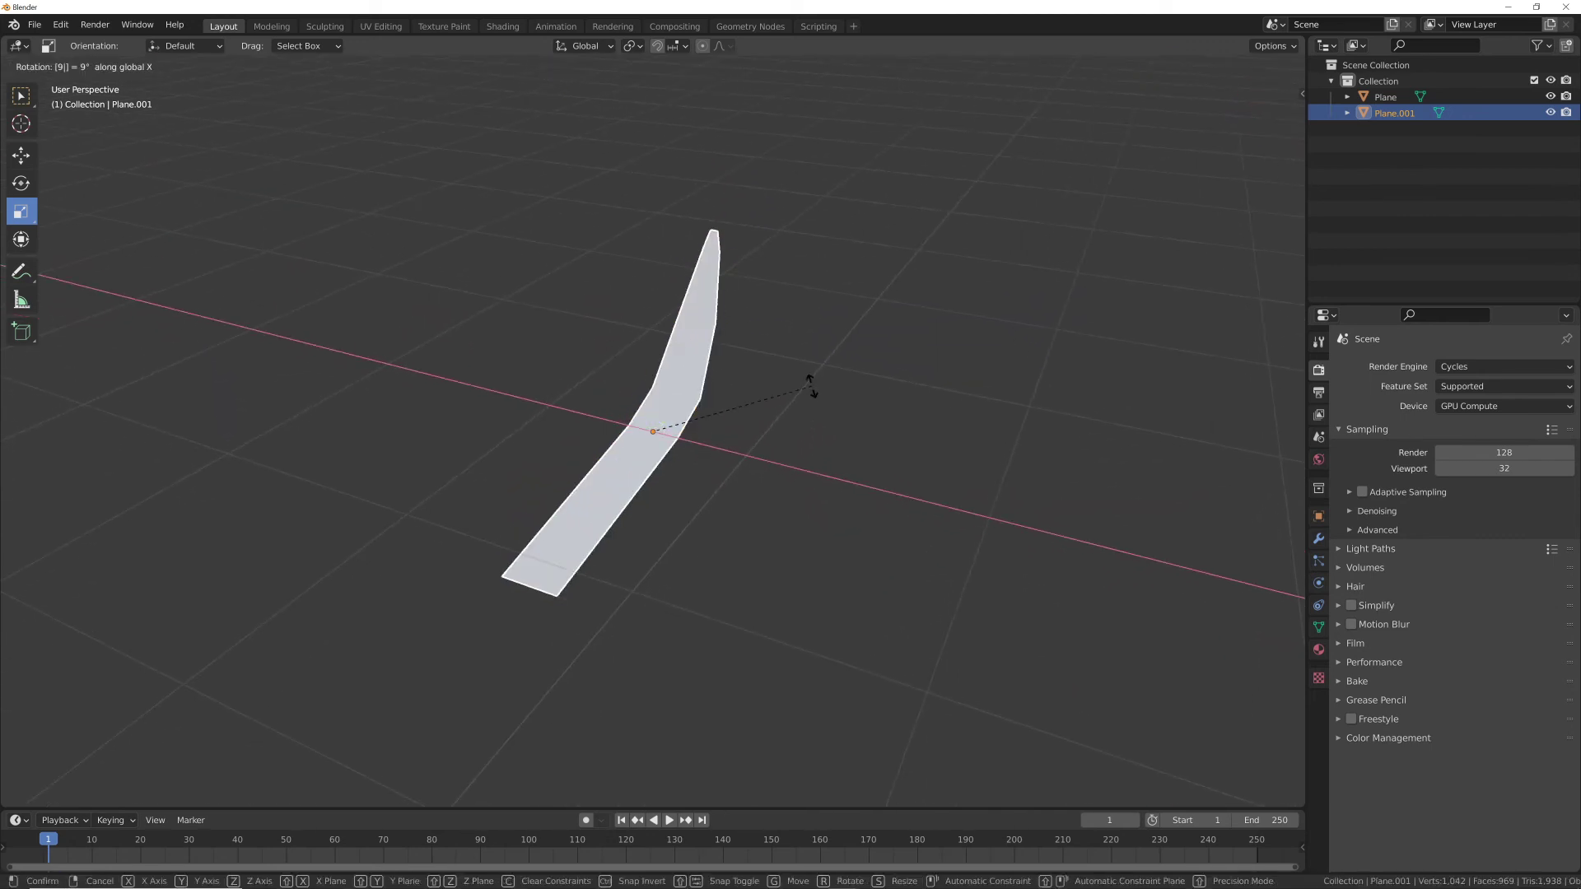
{"action": "key", "text": "Return"}
- Raise the blade's entire mesh along Z in Edit Mode so its base sits at the object origin
{"action": "key", "text": "Tab"}
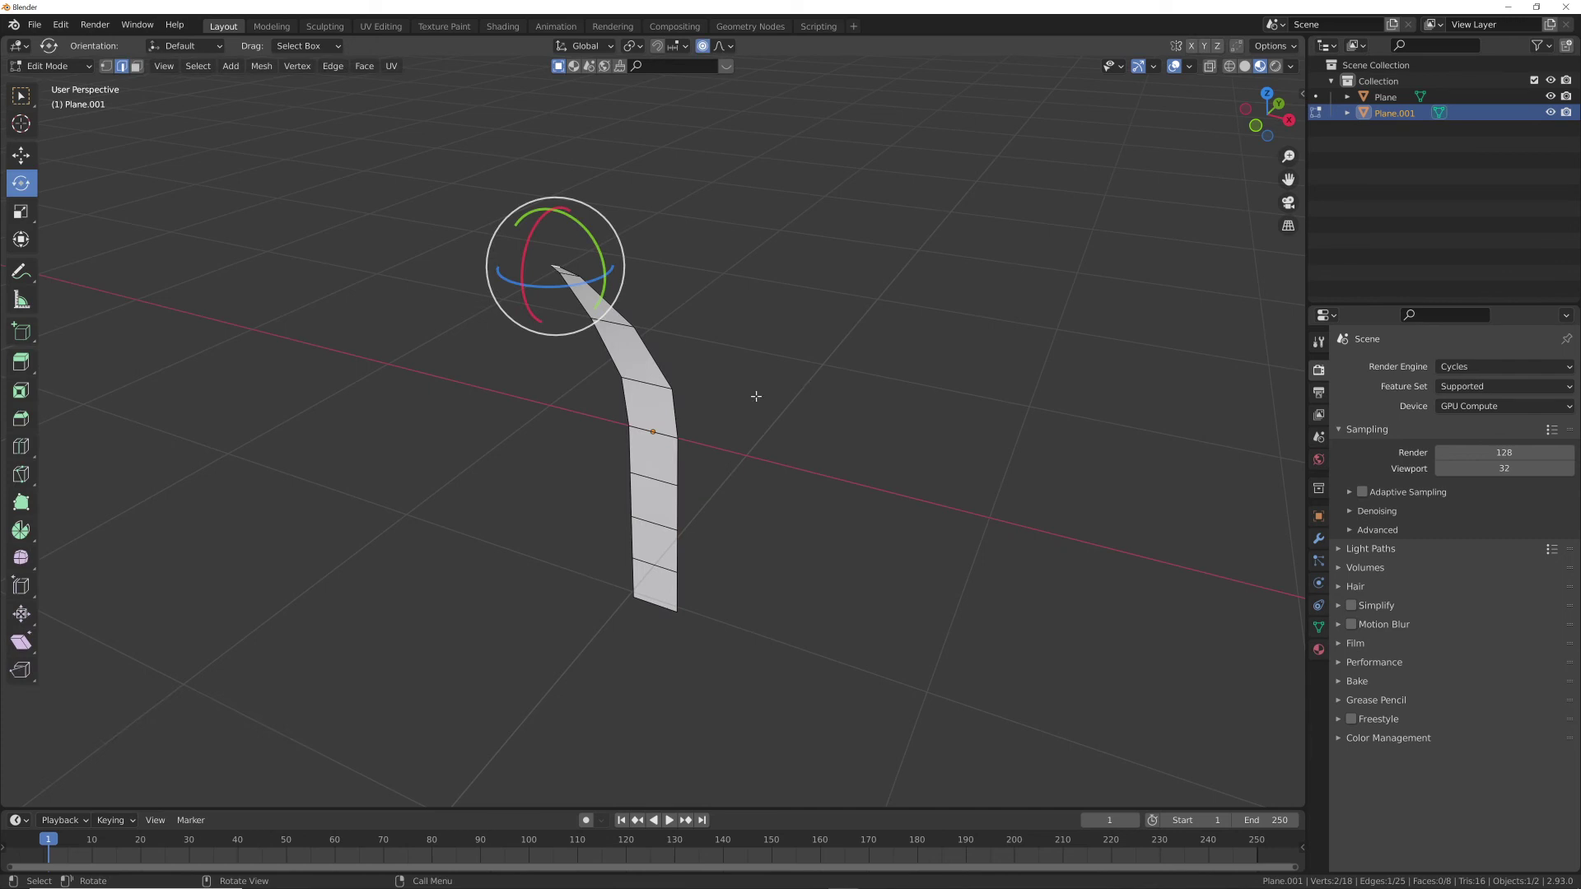
{"action": "key", "text": "a"}
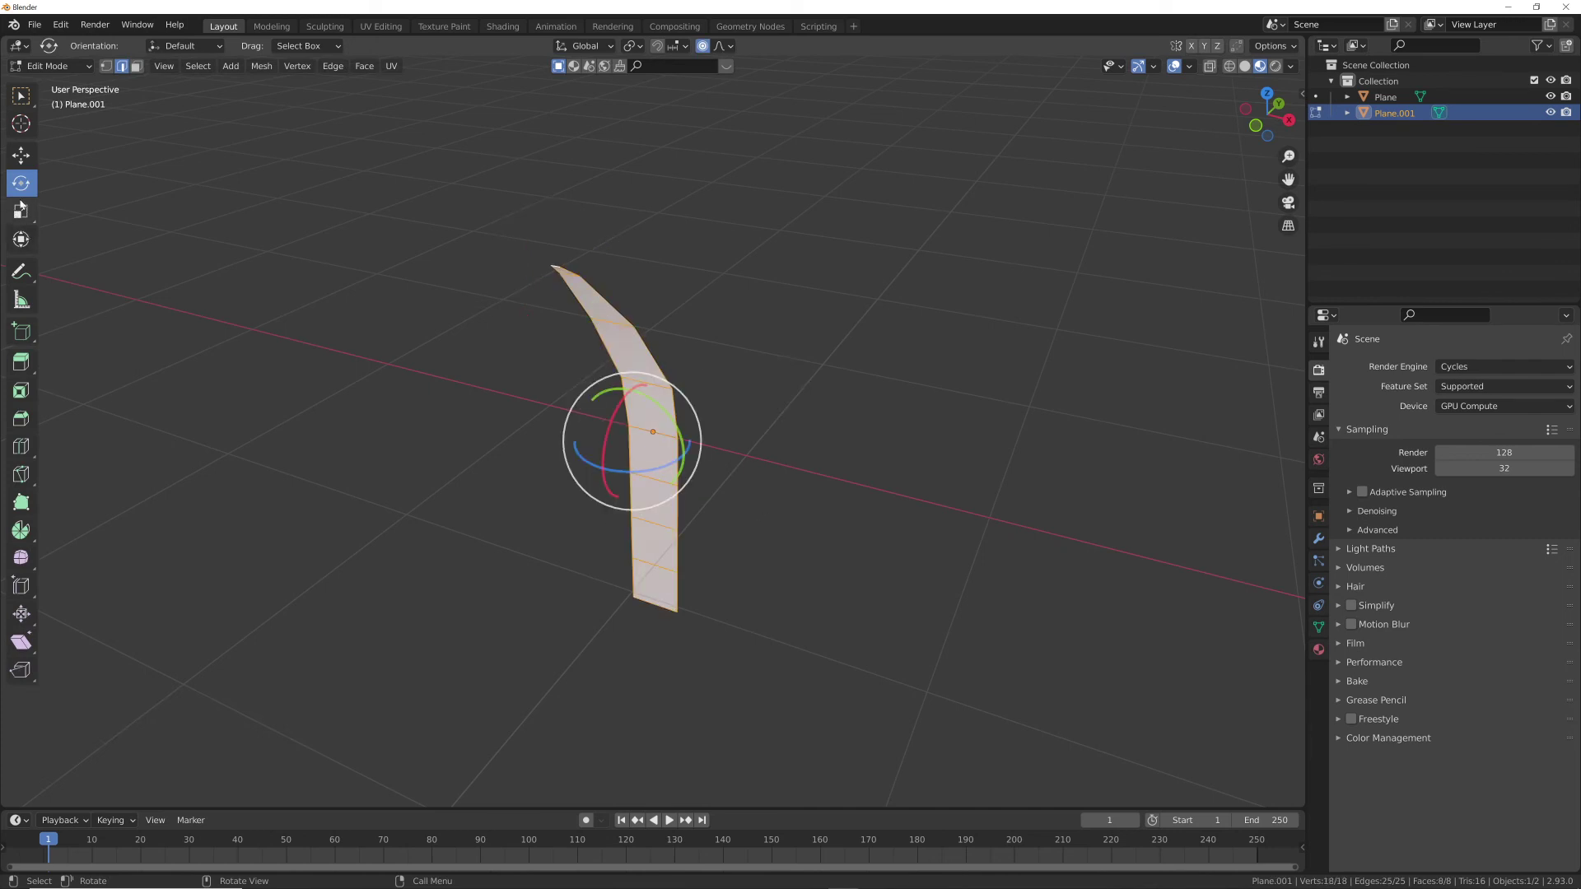
{"action": "left_click", "coordinate": [31, 163]}
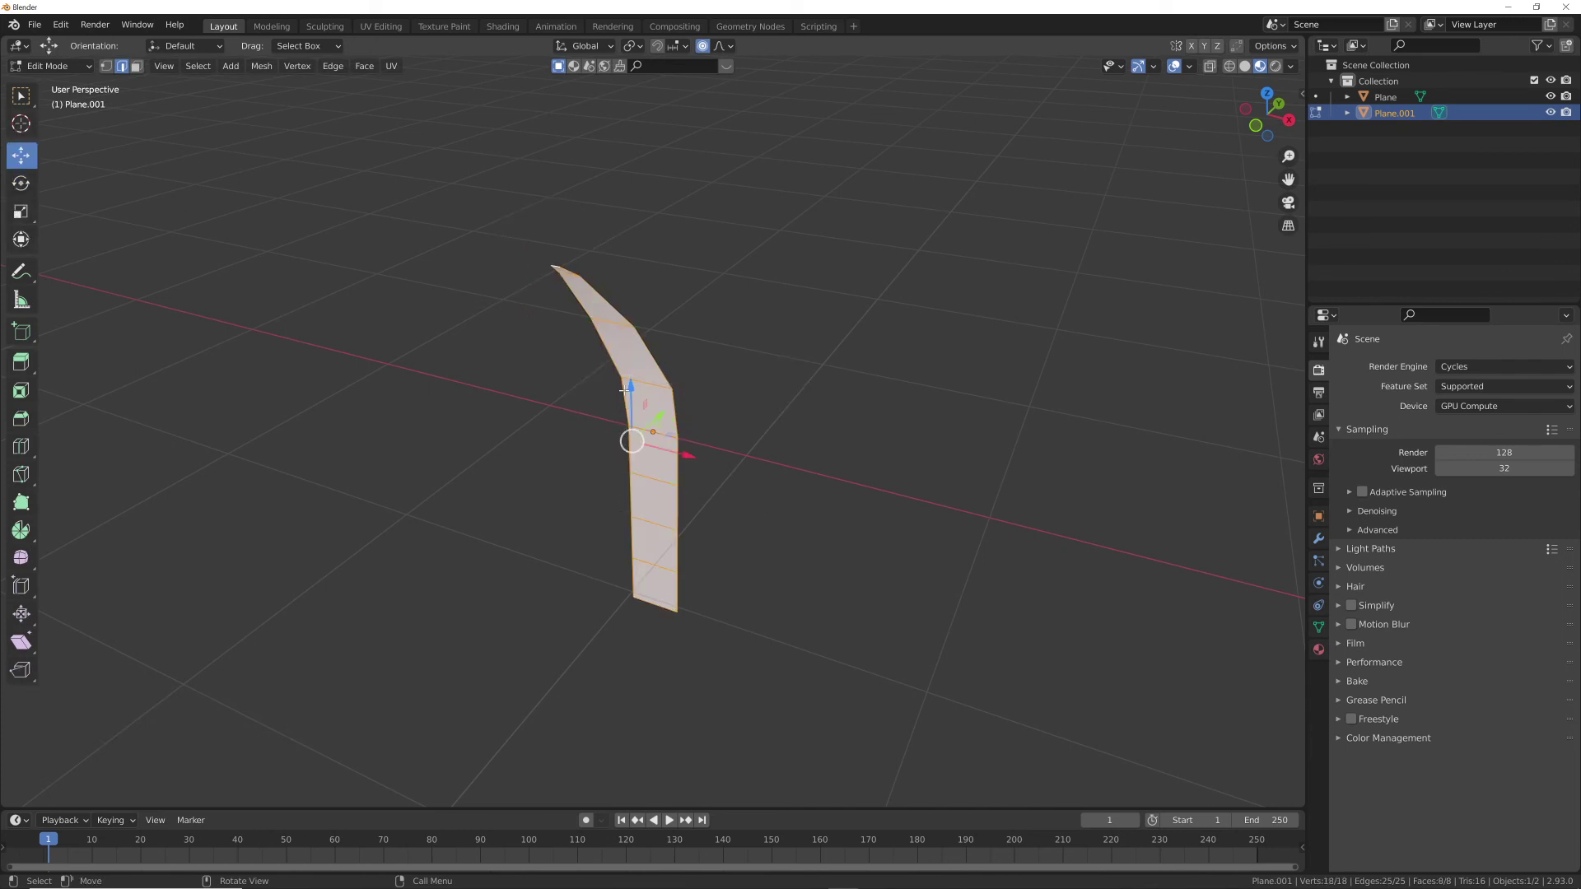
{"action": "left_click_drag", "start_coordinate": [631, 386], "coordinate": [628, 154]}
{"action": "key", "text": "Tab"}
- Add an Array modifier to the upright blade and set its relative offset factor X to 1.9
{"action": "middle_click_drag", "start_coordinate": [782, 353], "coordinate": [681, 409]}
{"action": "scroll", "coordinate": [758, 427], "scroll_direction": "down", "scroll_amount": 3}
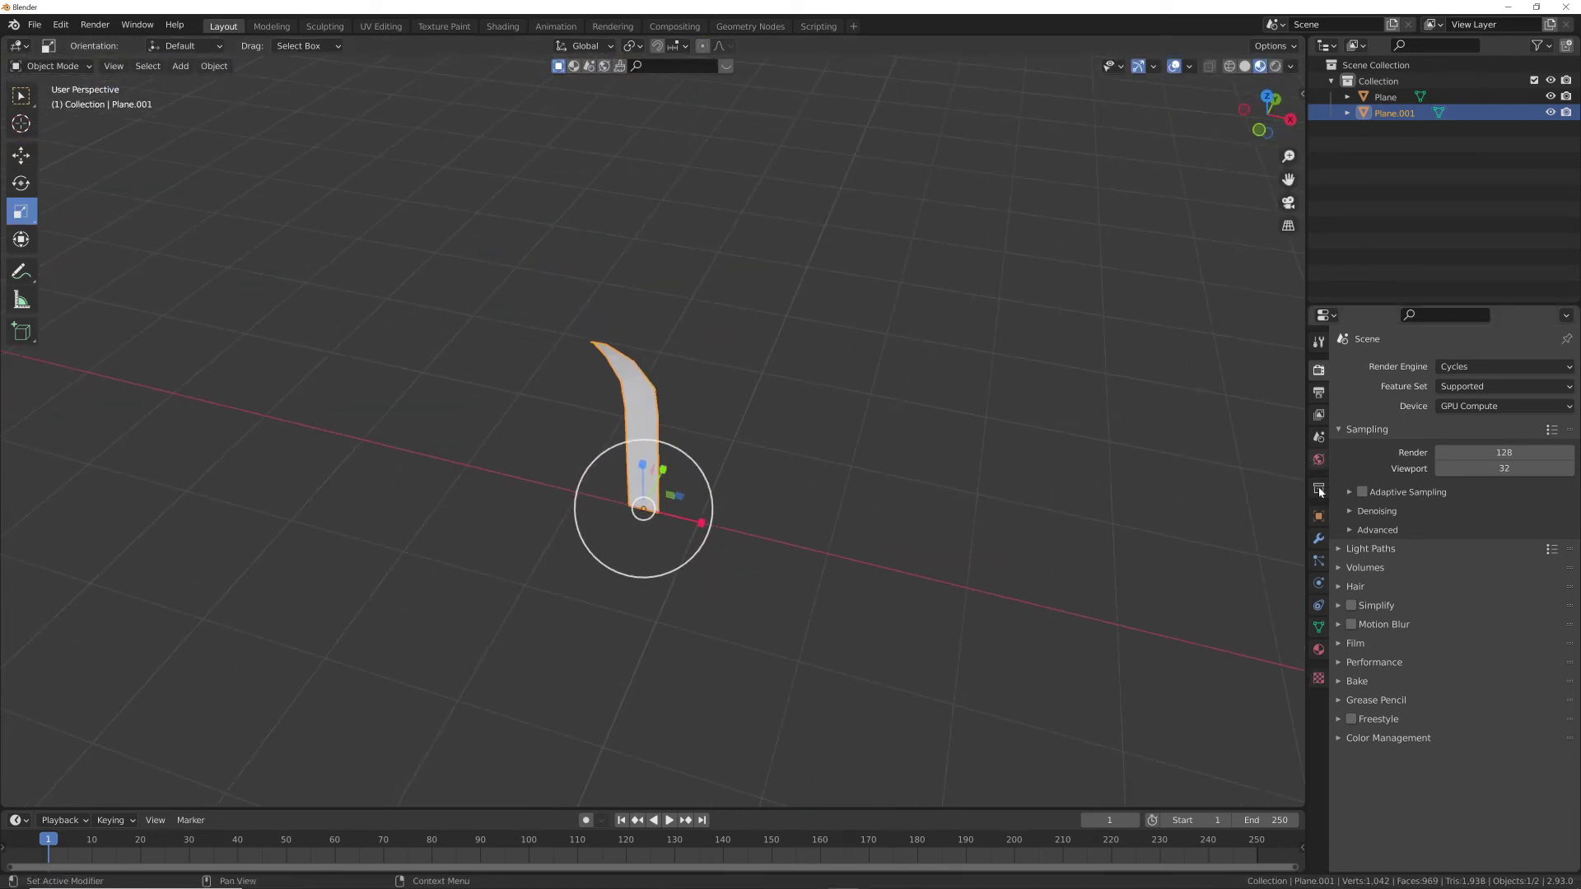
{"action": "left_click", "coordinate": [1318, 517]}
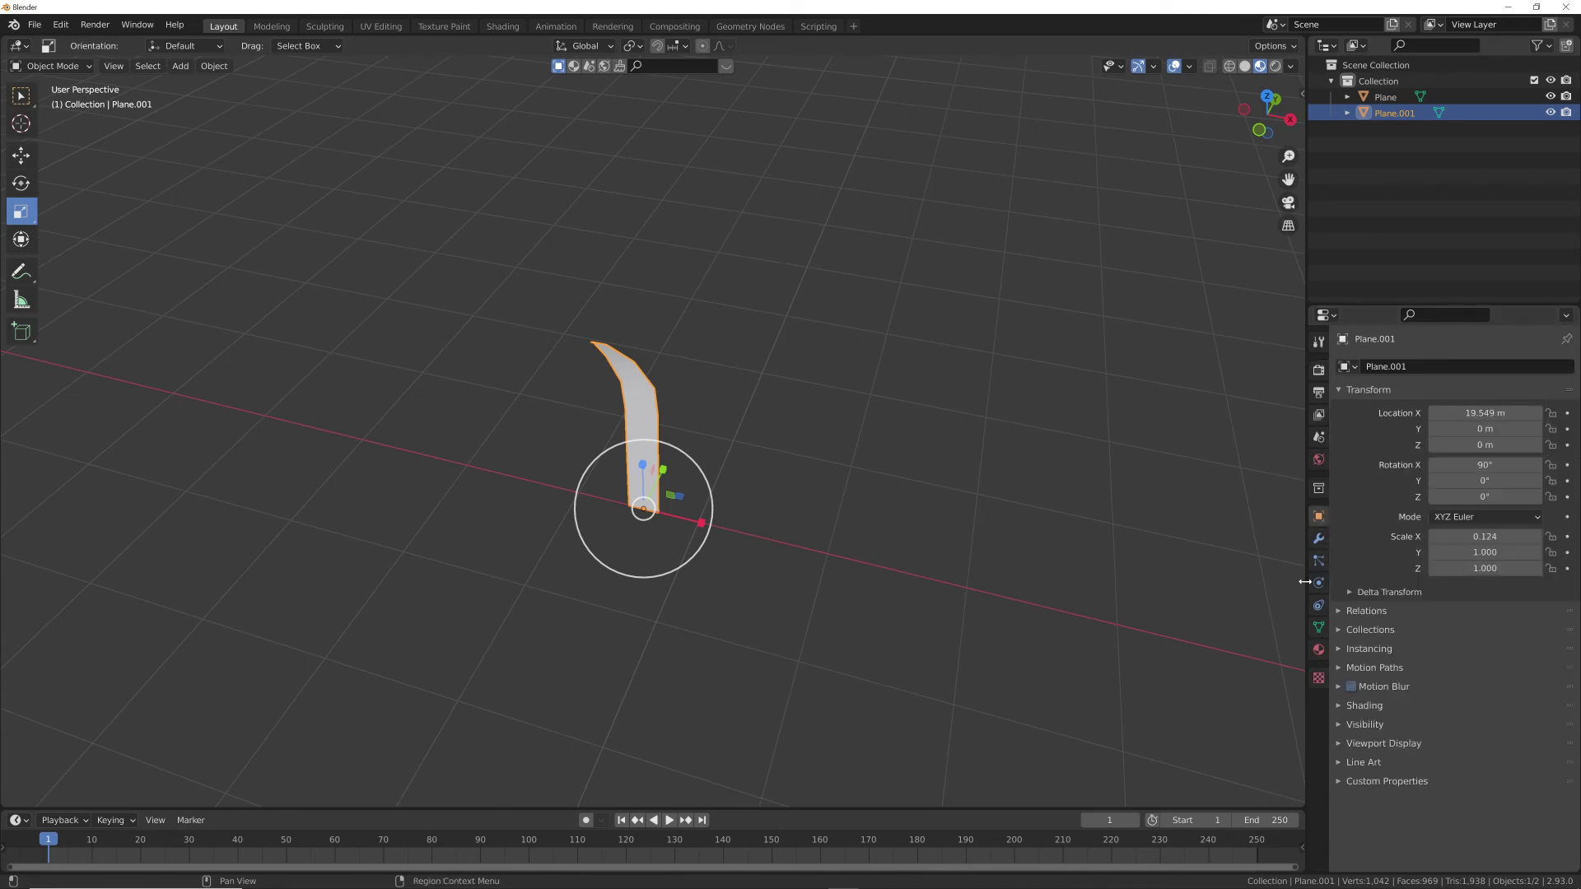
{"action": "left_click", "coordinate": [1318, 538]}
{"action": "left_click", "coordinate": [1383, 366]}
{"action": "left_click", "coordinate": [1259, 414]}
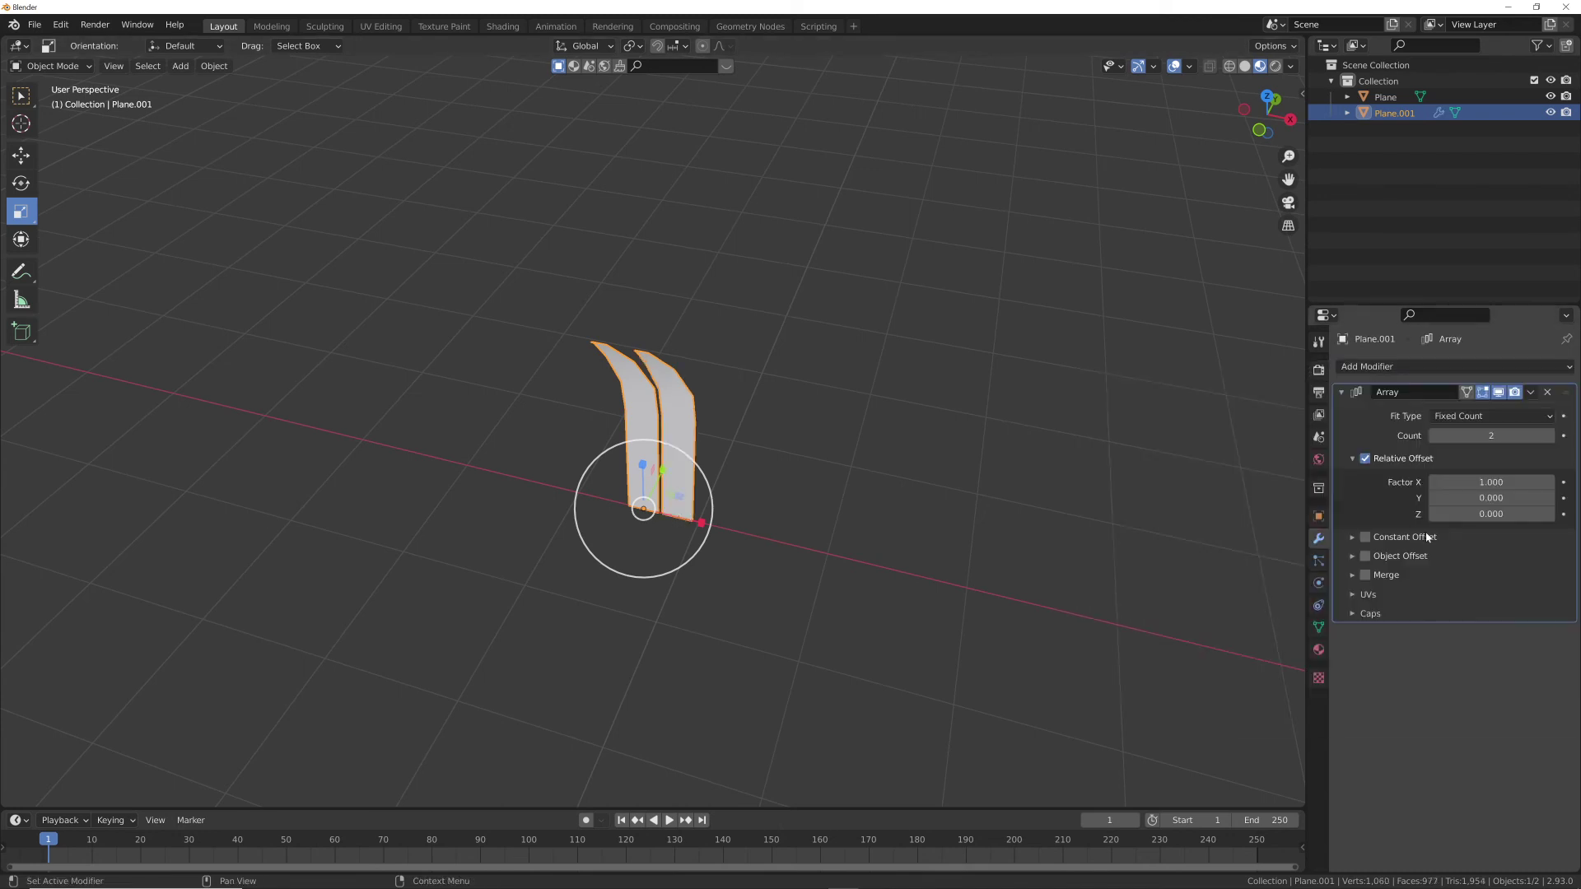
{"action": "left_click_drag", "start_coordinate": [1511, 483], "coordinate": [1520, 483]}
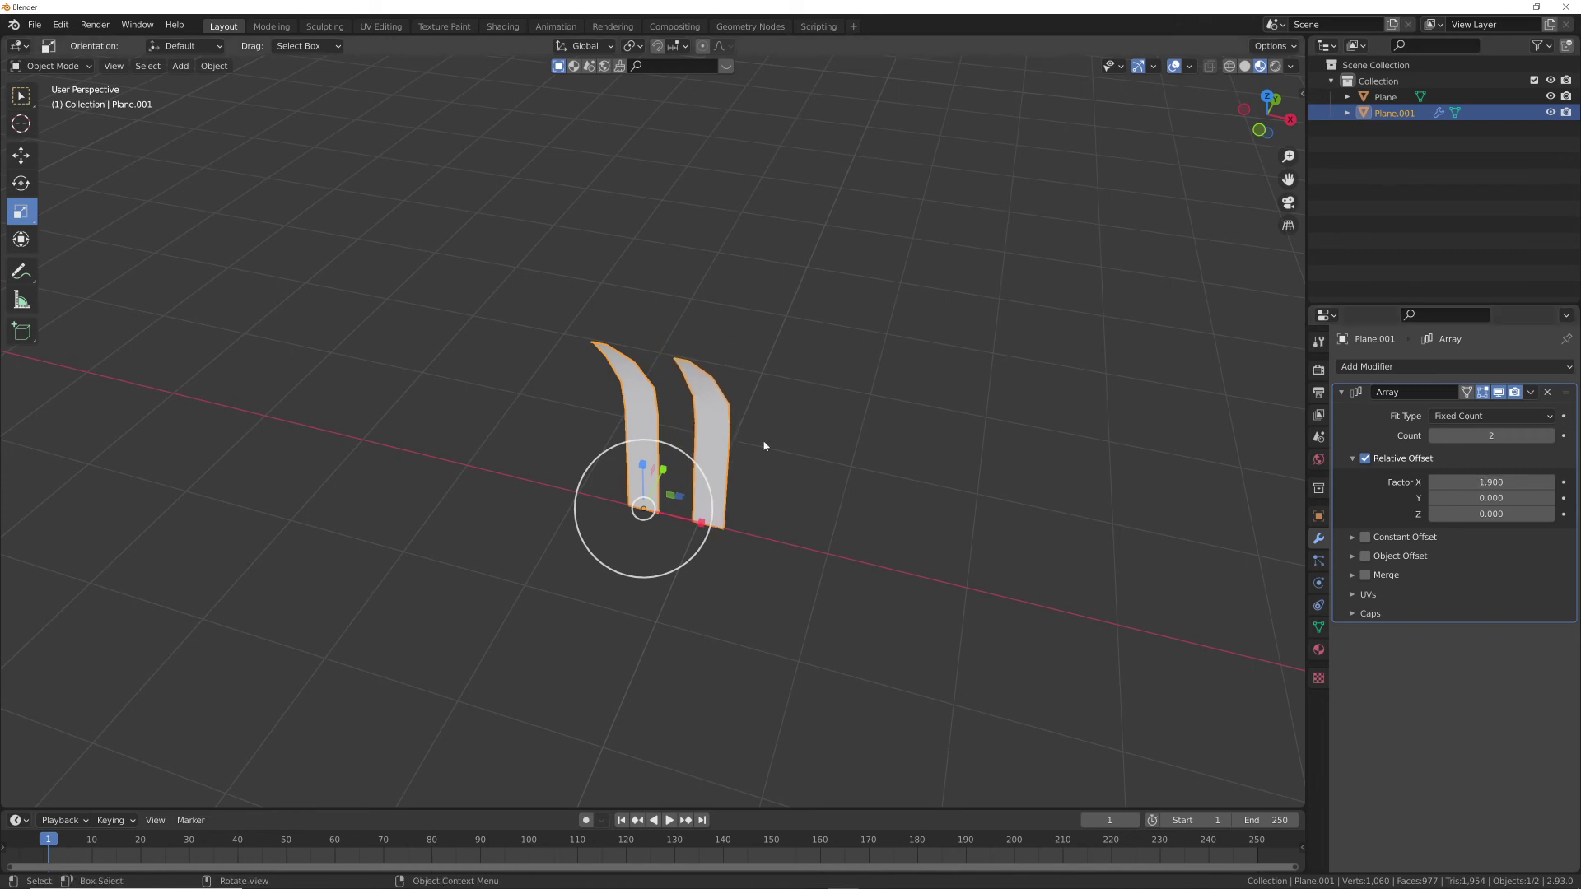
- Set the blade array's count to 12
{"action": "scroll", "coordinate": [673, 355], "scroll_direction": "down", "scroll_amount": 3}
{"action": "left_click", "coordinate": [1549, 435]}
{"action": "left_click", "coordinate": [1548, 436]}
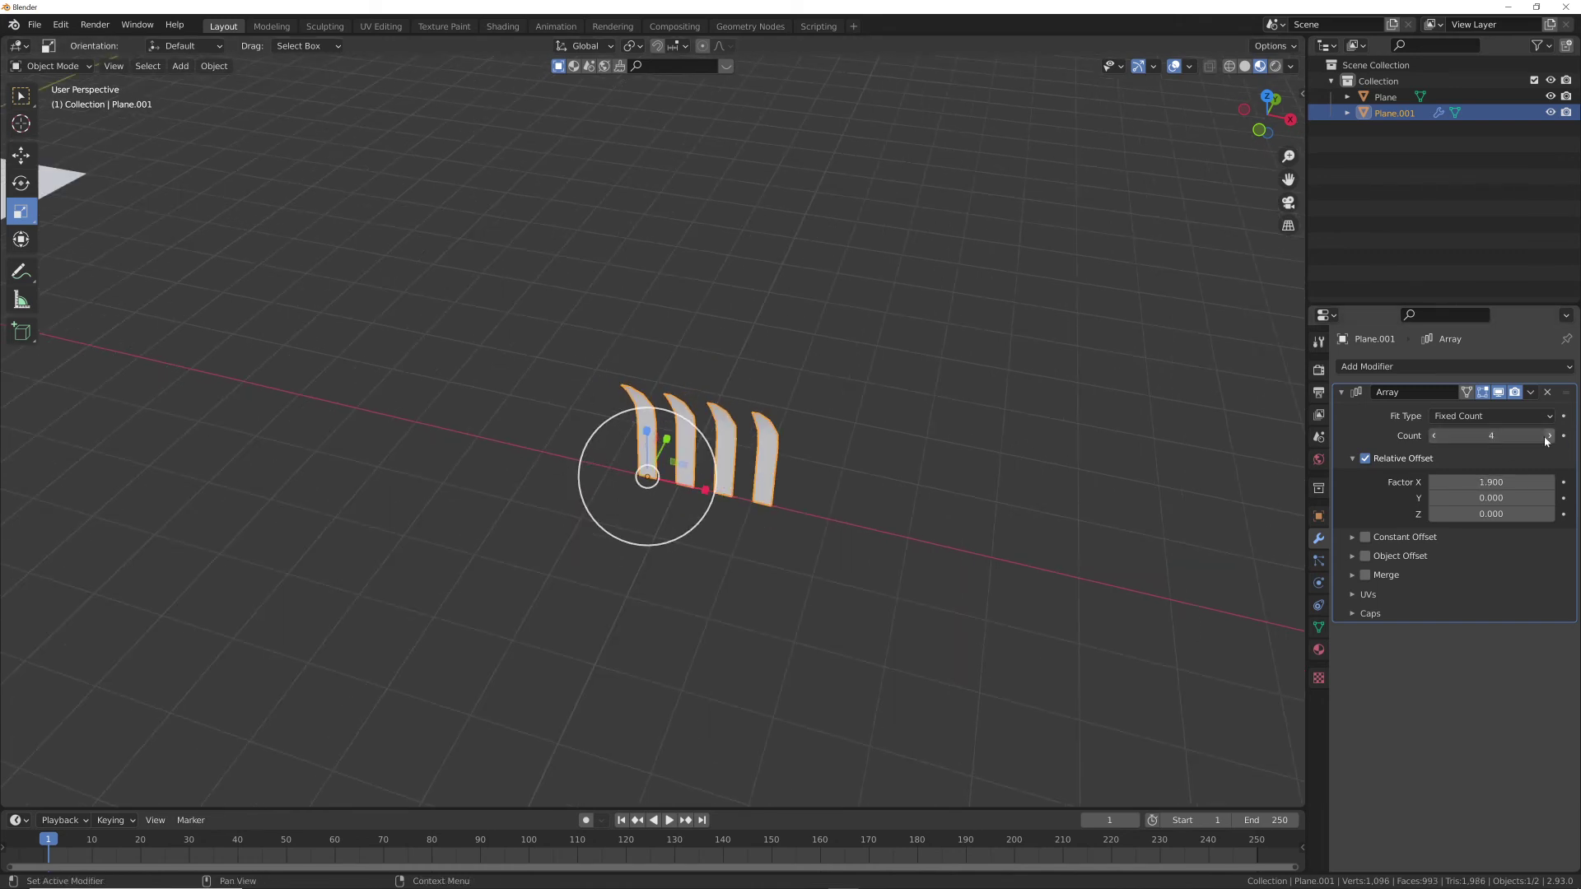
{"action": "left_click", "coordinate": [1548, 436]}
{"action": "left_click", "coordinate": [1549, 435]}
{"action": "left_click", "coordinate": [1548, 435]}
{"action": "left_click", "coordinate": [1547, 437]}
{"action": "left_click", "coordinate": [1547, 437]}
{"action": "left_click", "coordinate": [1547, 438]}
{"action": "left_click", "coordinate": [1547, 437]}
{"action": "left_click", "coordinate": [1547, 437]}
- Add a second Array modifier to the blades with relative offset factors X 0, Y 0, Z 1.7 and a count of 6
{"action": "middle_click_drag", "start_coordinate": [930, 432], "coordinate": [978, 465]}
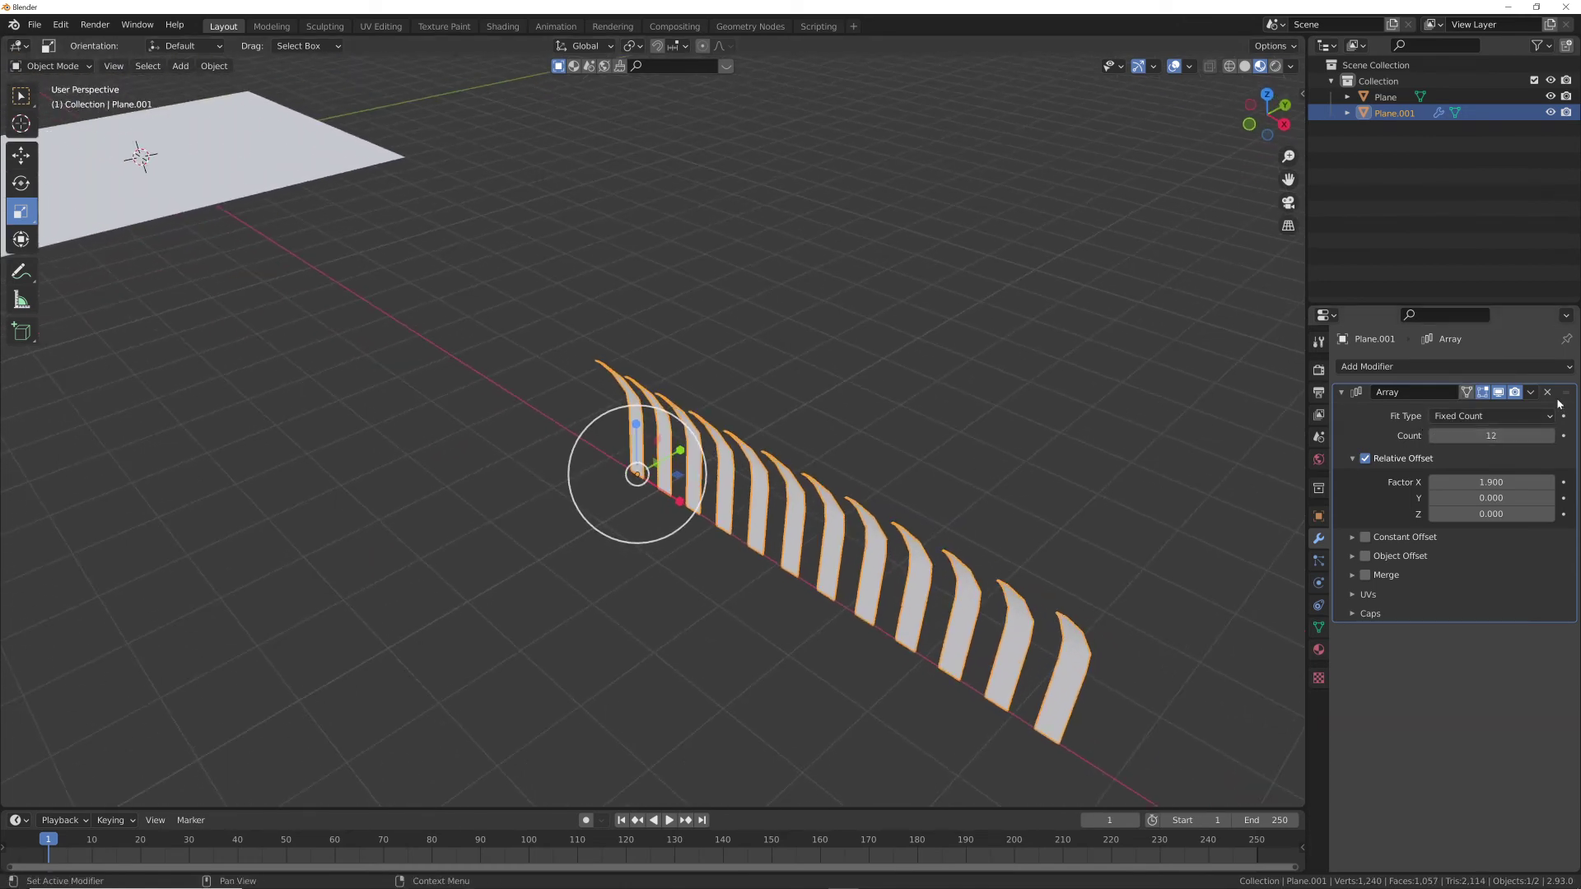
{"action": "left_click", "coordinate": [1442, 367]}
{"action": "left_click", "coordinate": [1245, 411]}
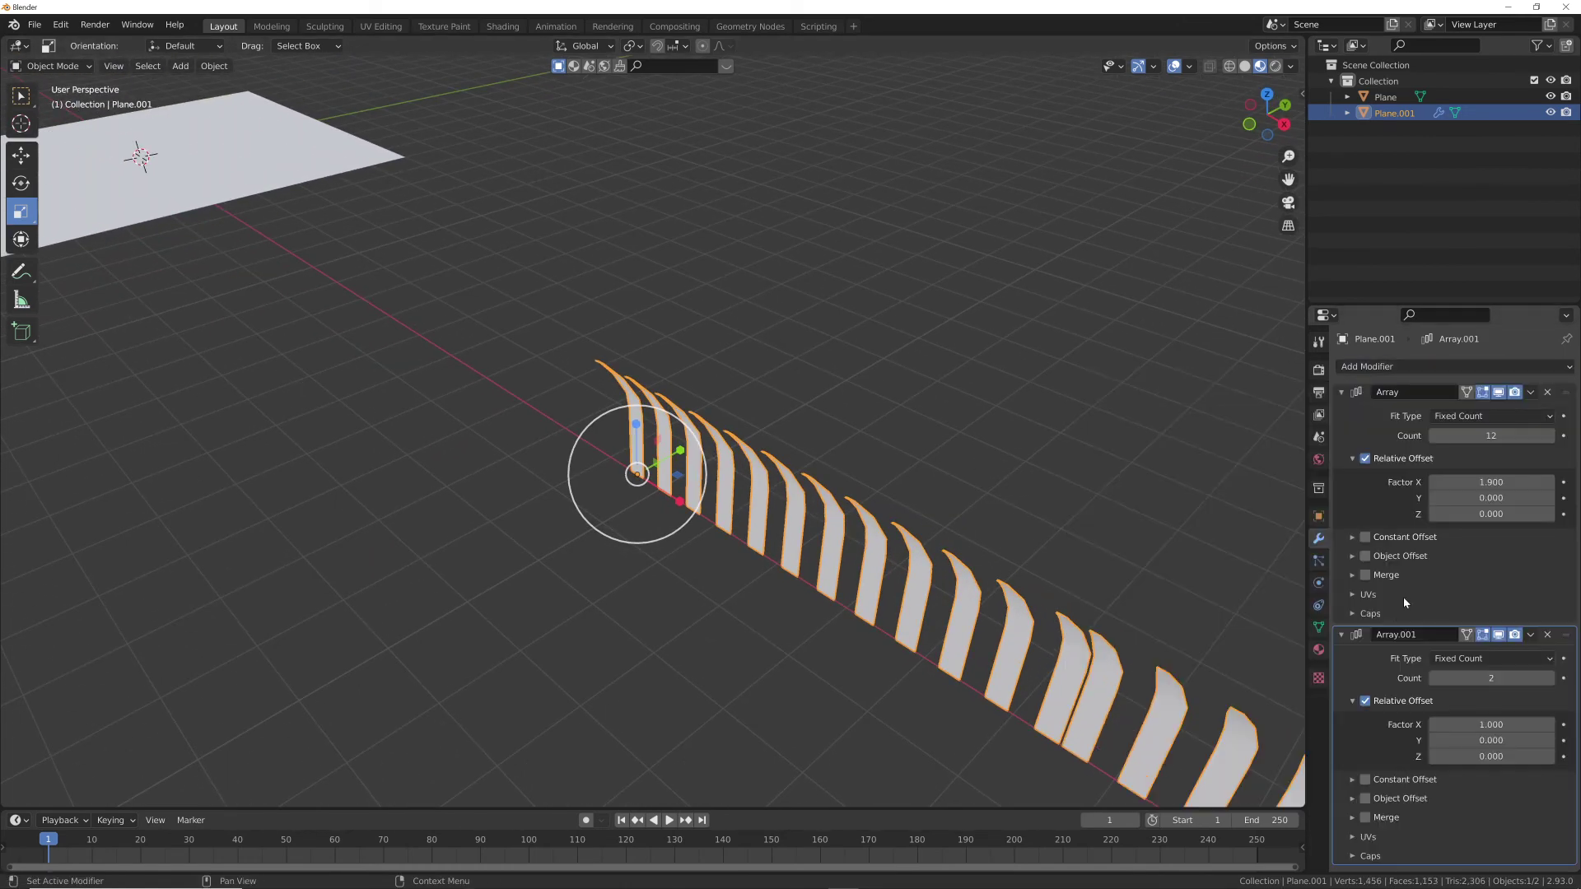
{"action": "key", "text": "BackSpace"}
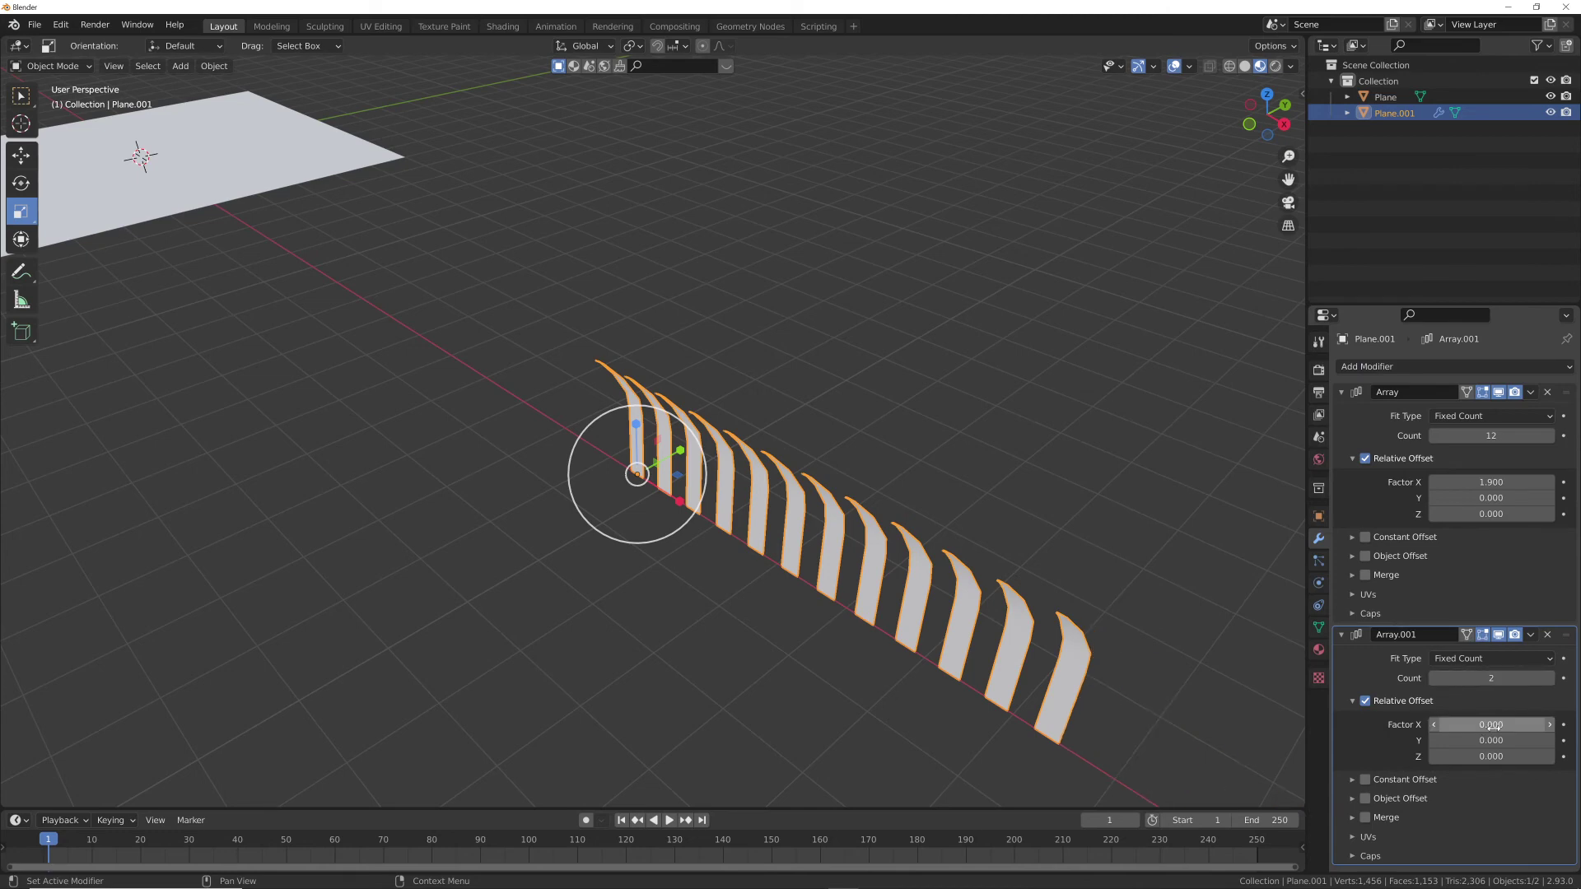
{"action": "left_click_drag", "start_coordinate": [1492, 740], "coordinate": [1525, 756]}
{"action": "key", "text": "ctrl+z"}
{"action": "middle_click_drag", "start_coordinate": [874, 577], "coordinate": [802, 550]}
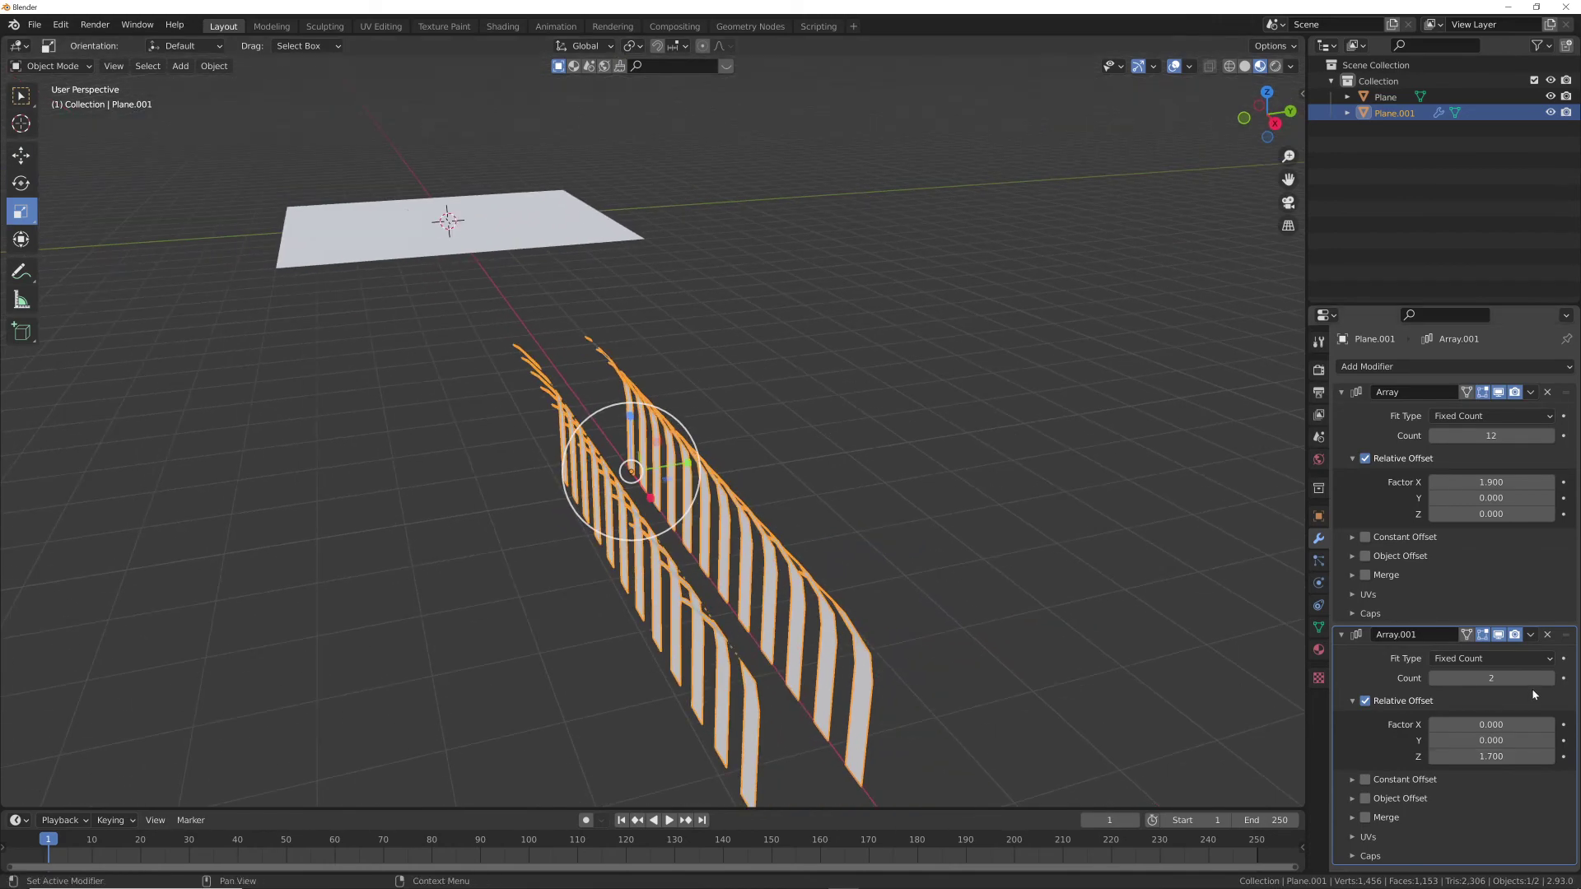
{"action": "left_click_drag", "start_coordinate": [1490, 677], "coordinate": [1535, 677]}
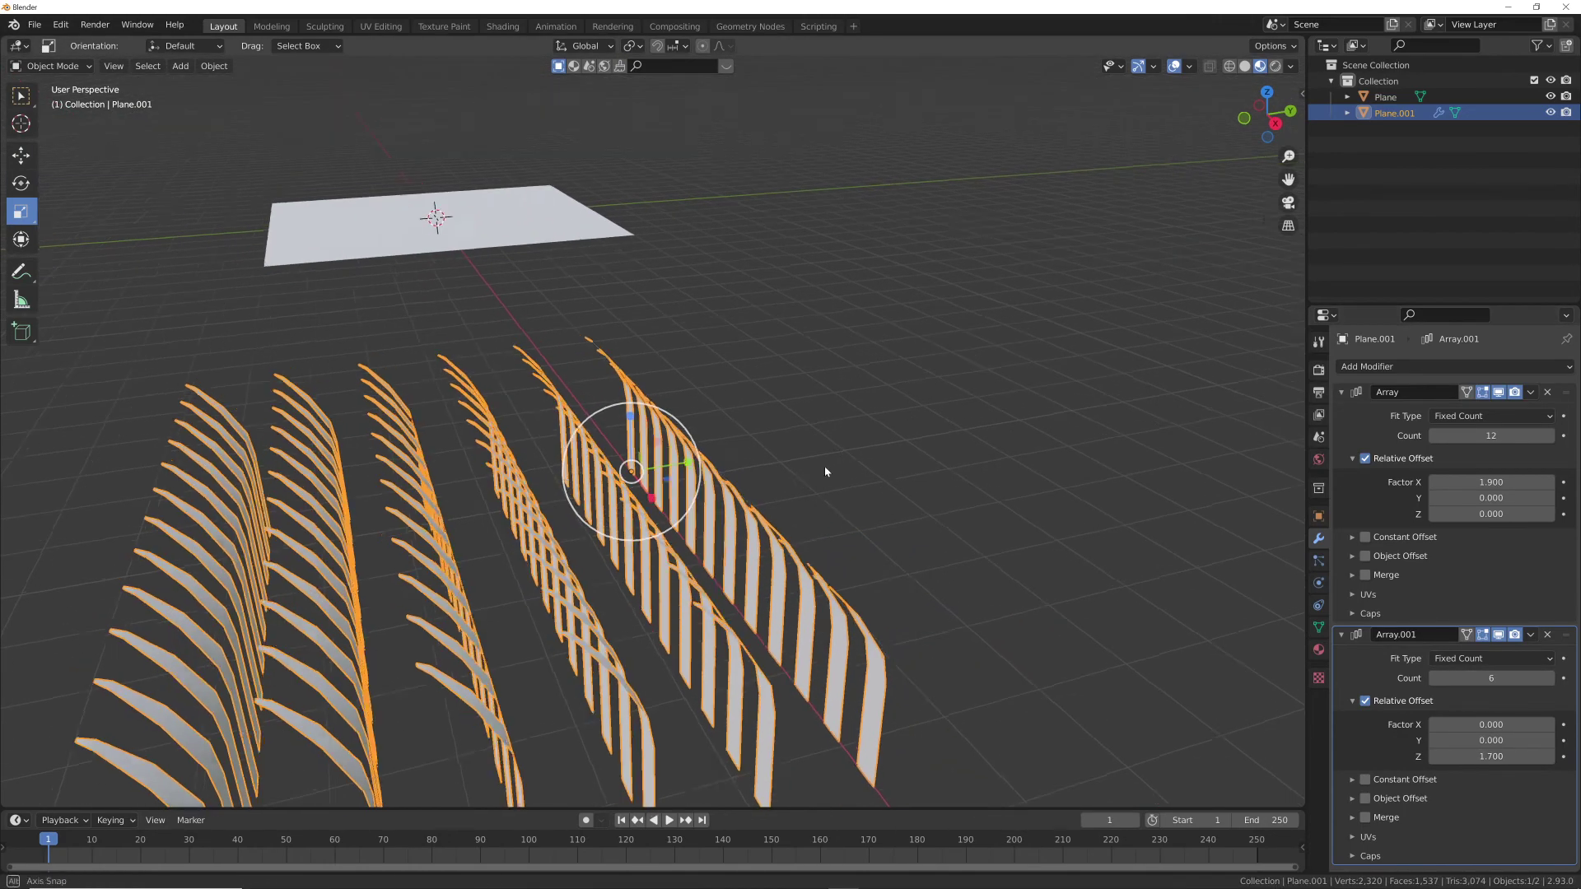
{"action": "middle_click_drag", "start_coordinate": [826, 462], "coordinate": [863, 442]}
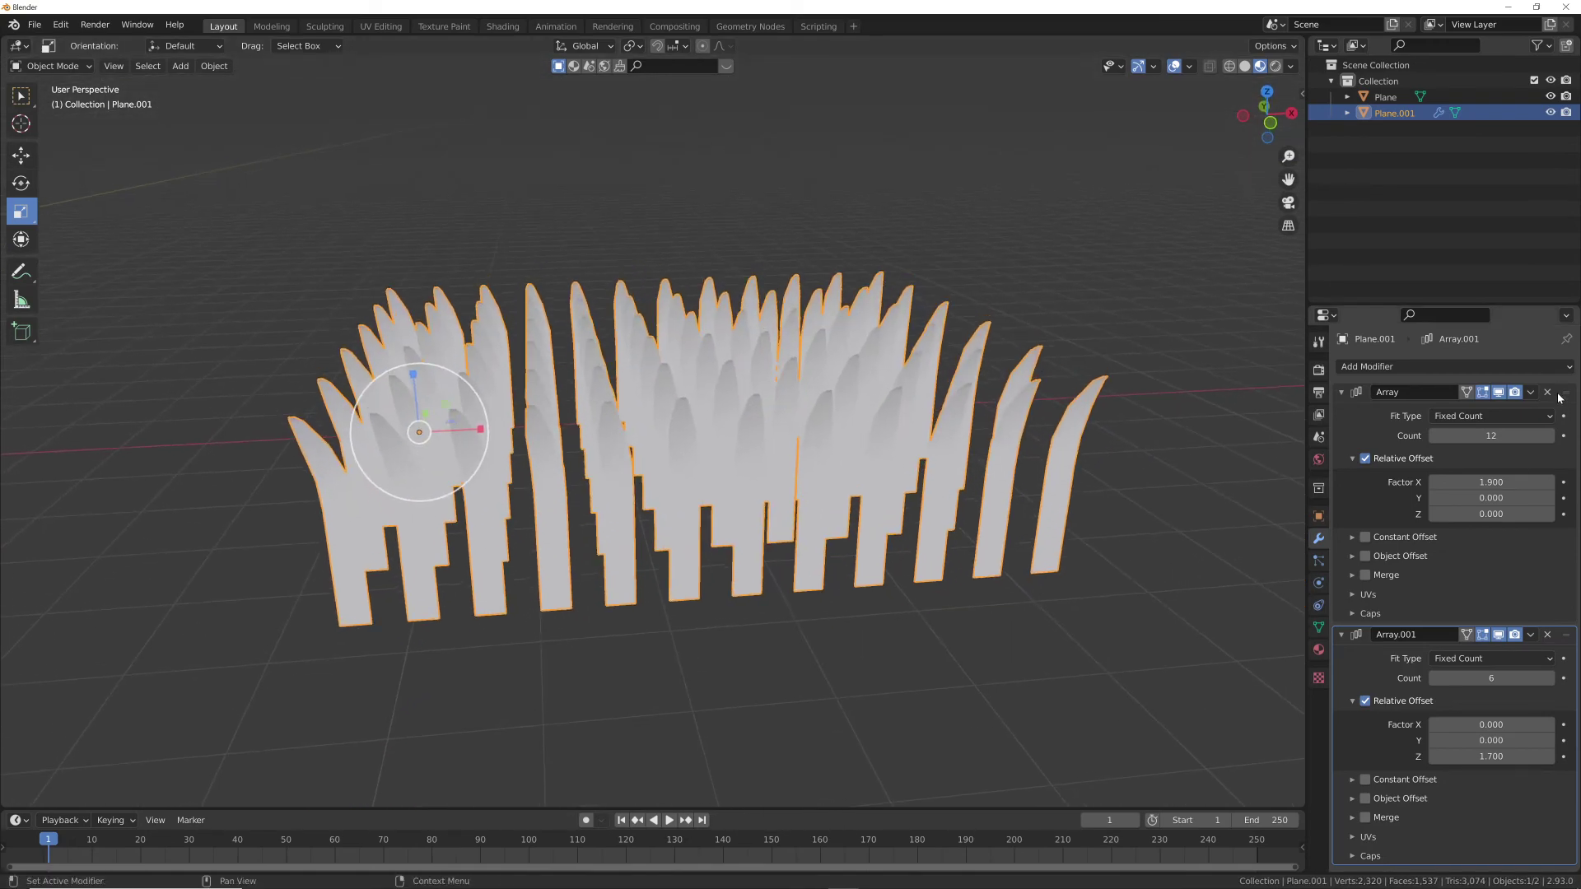
- Apply both Array modifiers and separate the resulting mesh by loose parts into individual blade objects
{"action": "key", "text": "ctrl+a"}
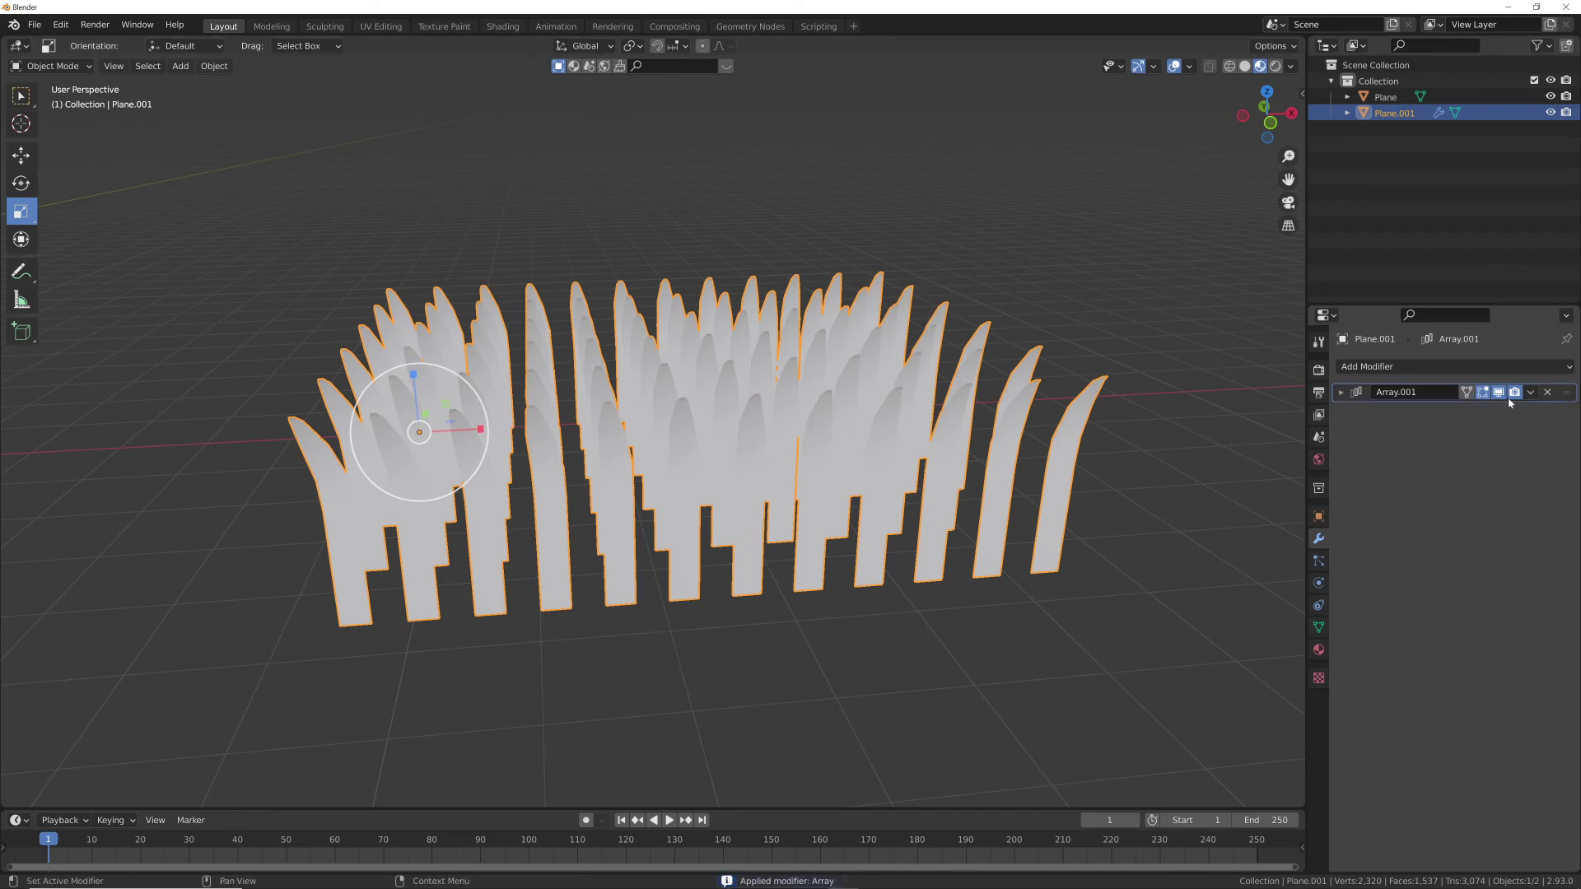
{"action": "key", "text": "ctrl+a"}
{"action": "key", "text": "Tab"}
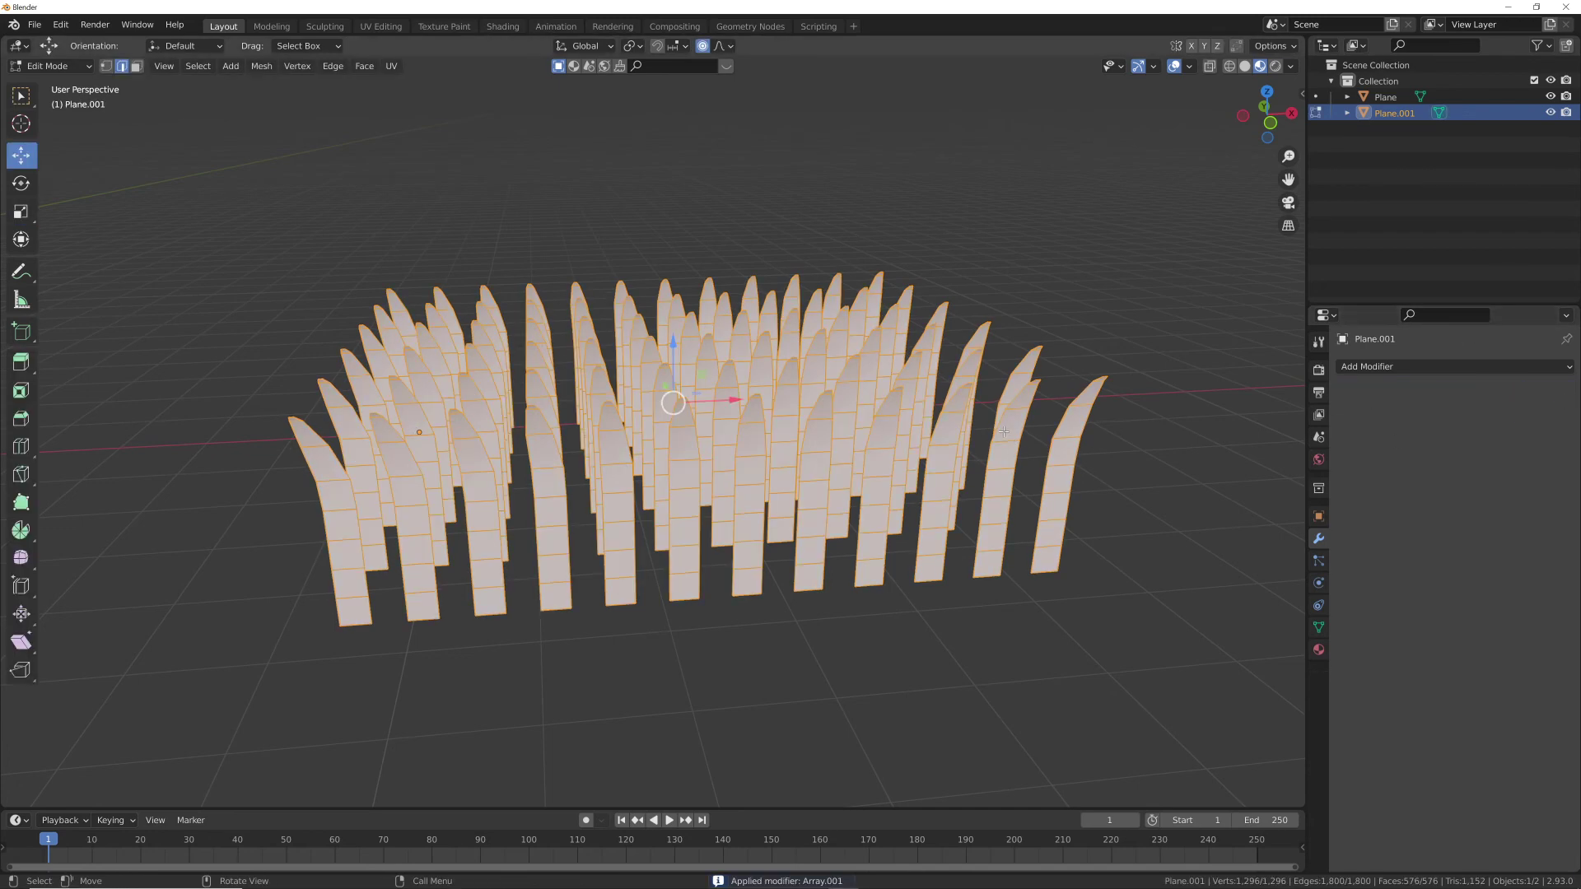
{"action": "key", "text": "F3"}
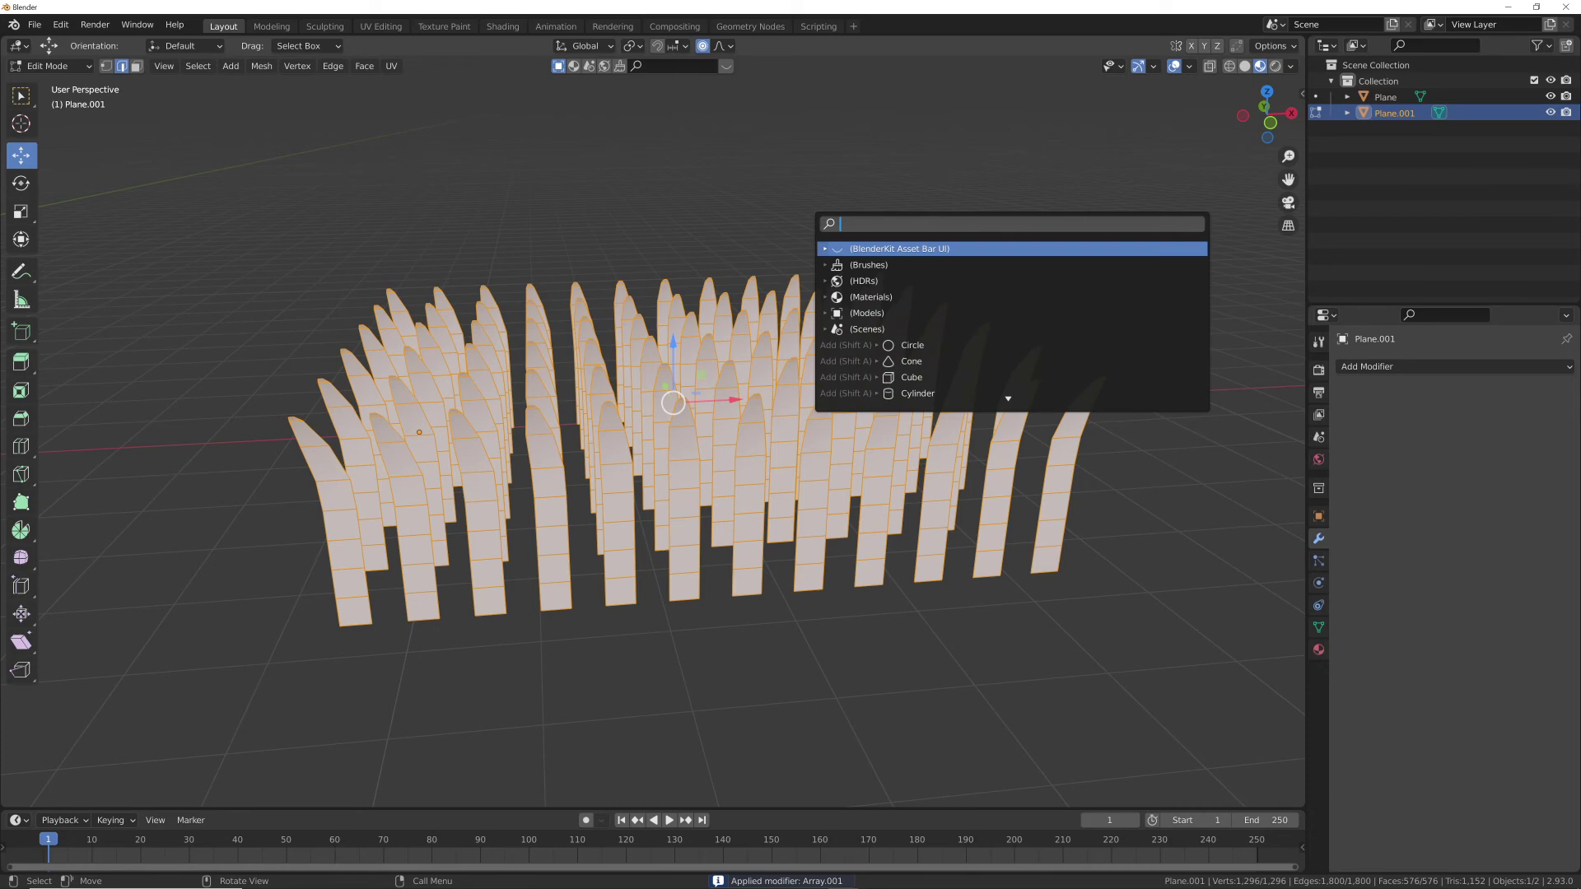
{"action": "type", "text": "sep"}
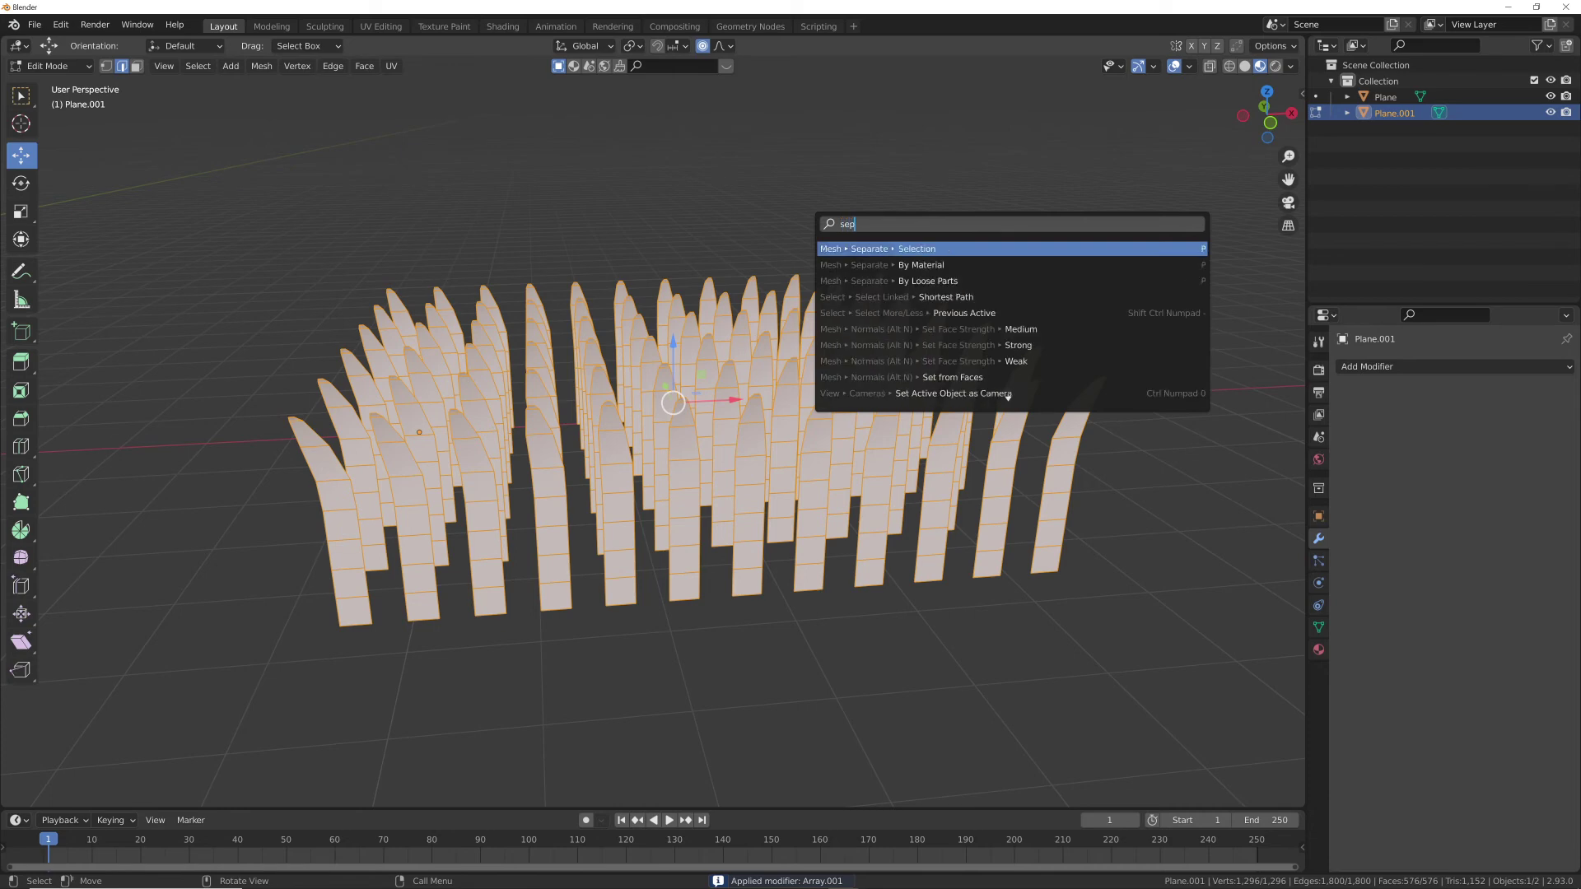
{"action": "key", "text": "Down"}
{"action": "key", "text": "Down"}
{"action": "key", "text": "Return"}
{"action": "key", "text": "Tab"}
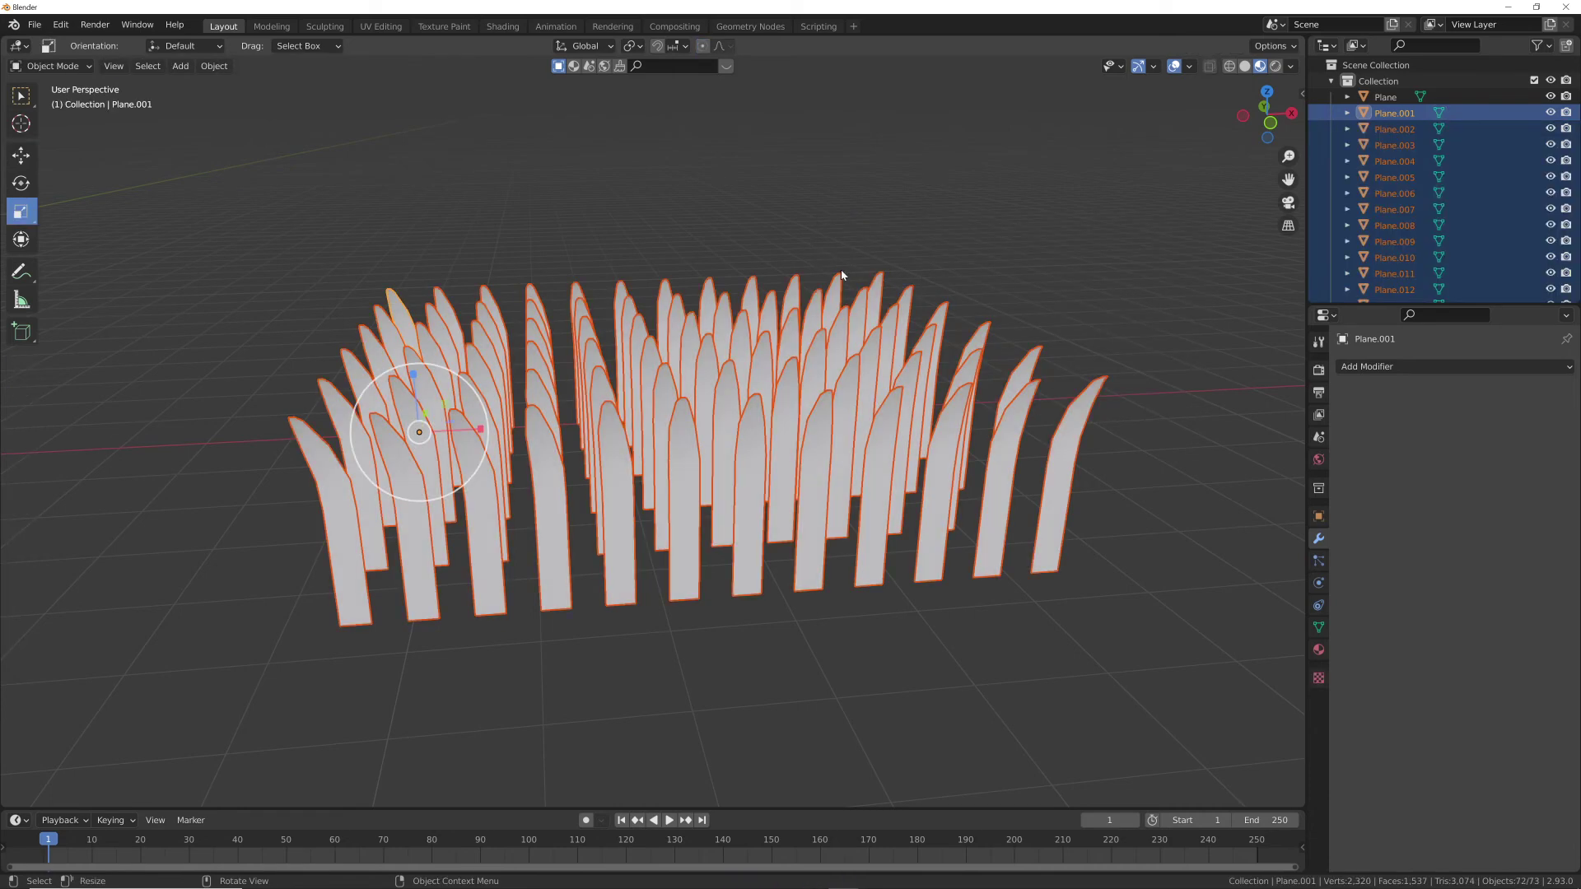
- Check that single blades can be selected on their own, and select all the blades without the large plane
{"action": "left_click", "coordinate": [842, 272]}
{"action": "left_click", "coordinate": [876, 473]}
{"action": "left_click", "coordinate": [620, 440]}
{"action": "left_click", "coordinate": [486, 332]}
{"action": "left_click", "coordinate": [707, 373]}
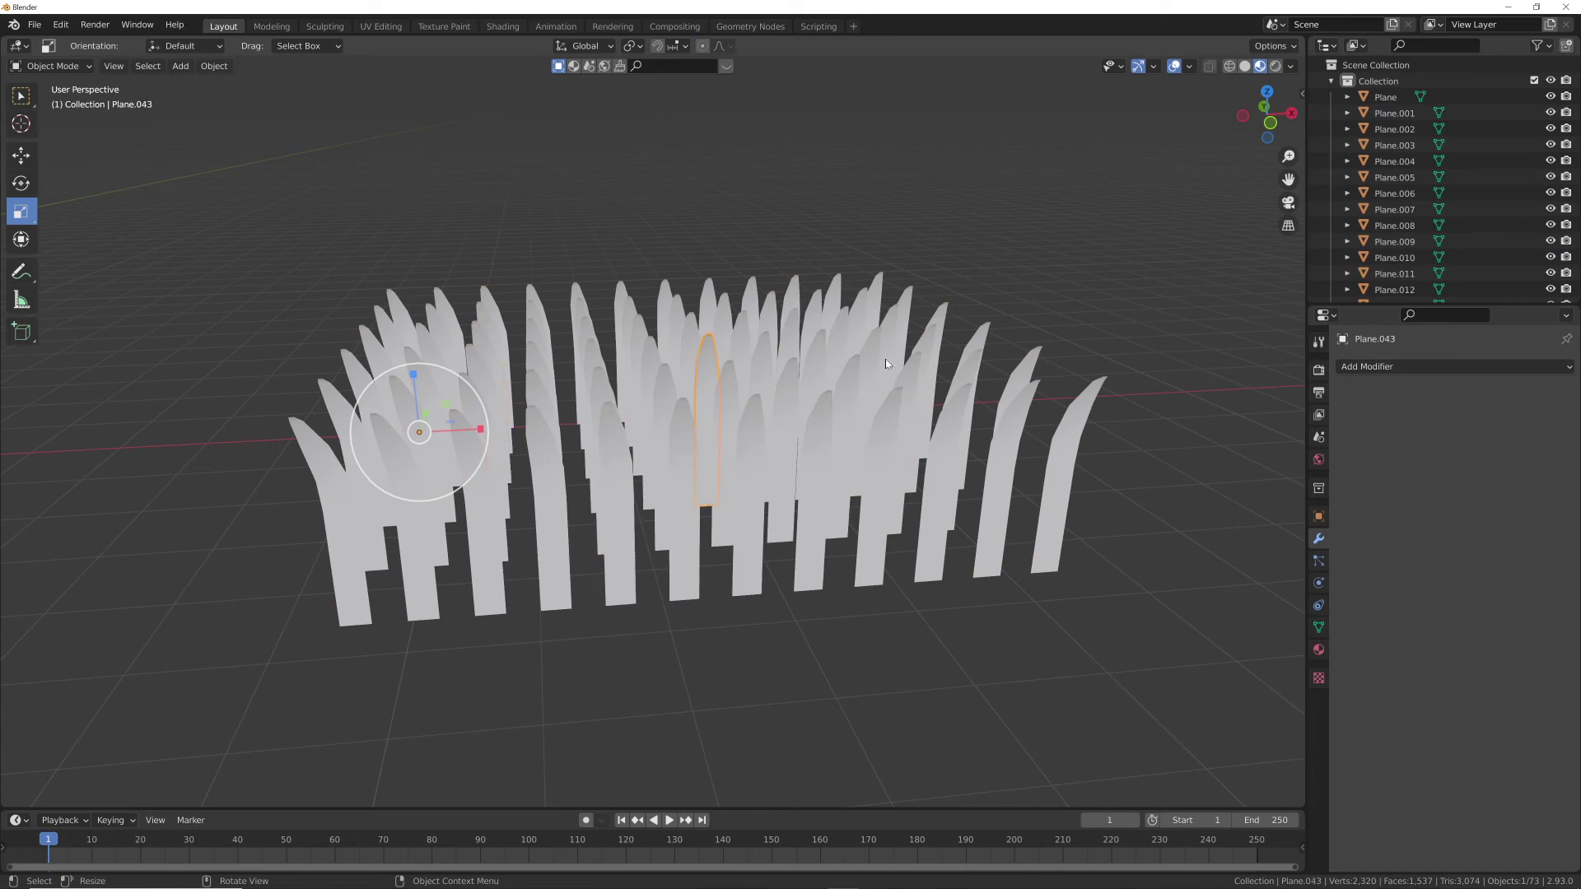
{"action": "scroll", "coordinate": [868, 349], "scroll_direction": "down", "scroll_amount": 3}
{"action": "left_click_drag", "start_coordinate": [980, 251], "coordinate": [347, 581]}
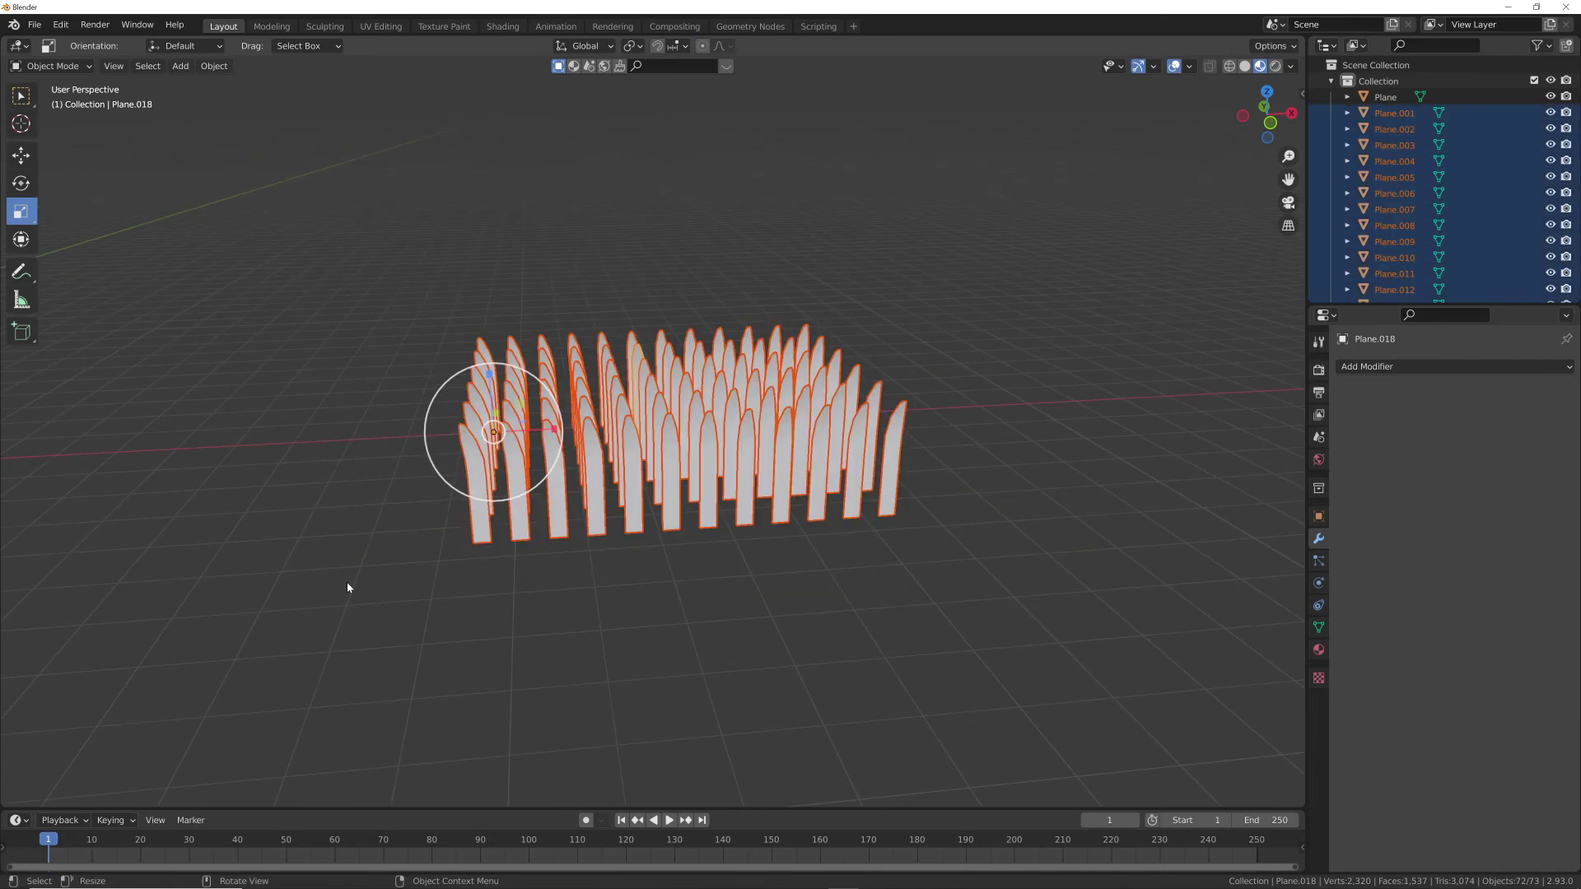
- Try a Randomize Transform on the selected blades with an X scale of 1.15, and undo it
{"action": "left_click", "coordinate": [214, 66]}
{"action": "mouse_move", "coordinate": [247, 84]}
{"action": "left_click", "coordinate": [418, 271]}
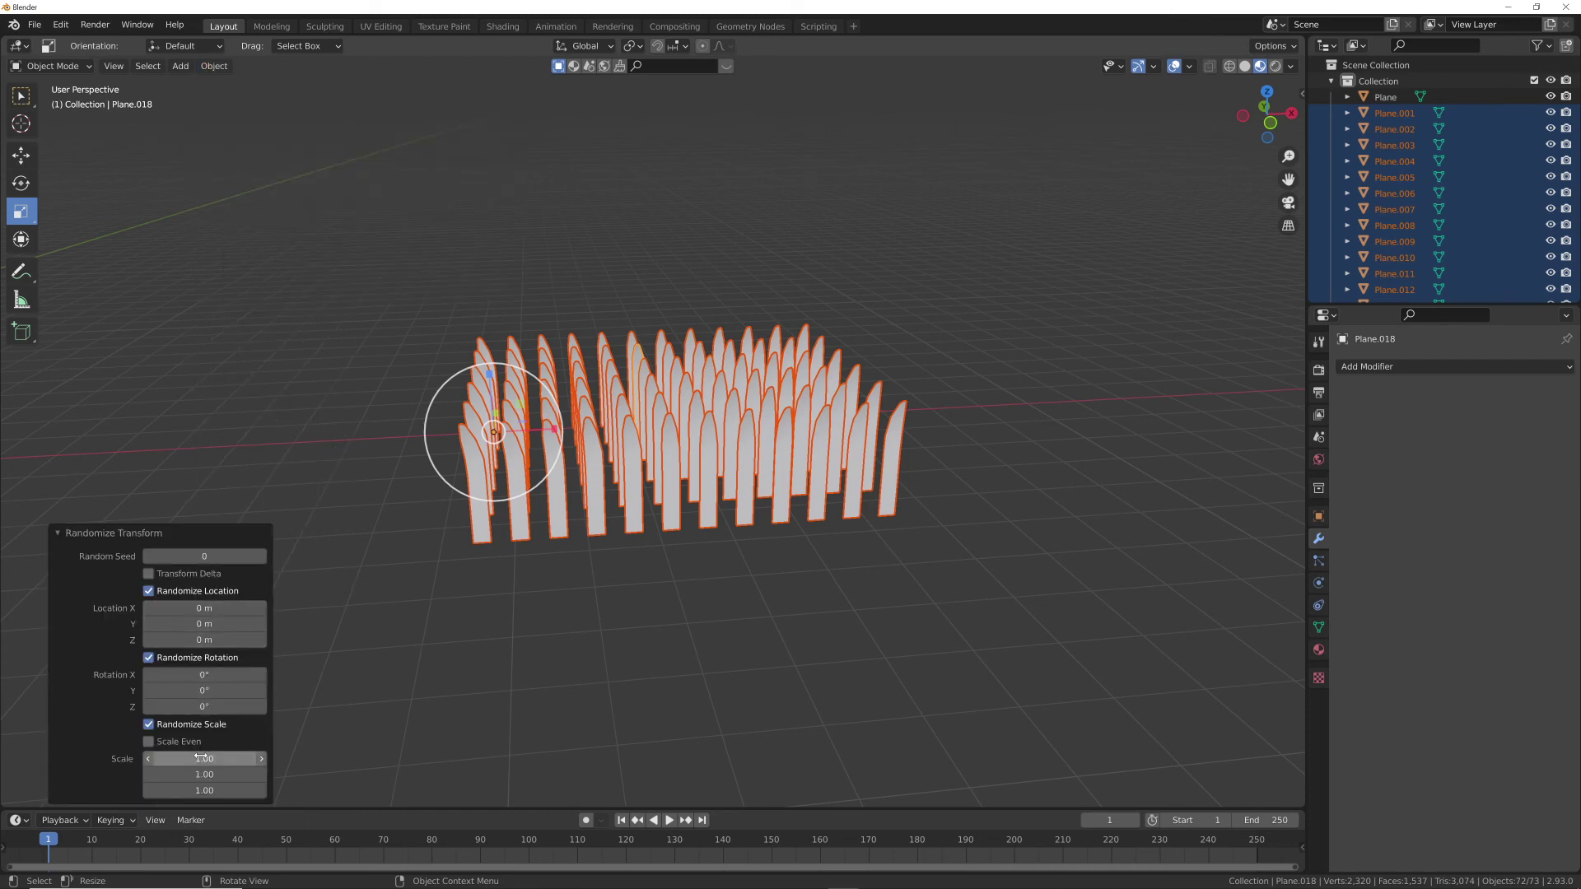
{"action": "left_click_drag", "start_coordinate": [204, 758], "coordinate": [222, 758]}
{"action": "key", "text": "ctrl+z"}
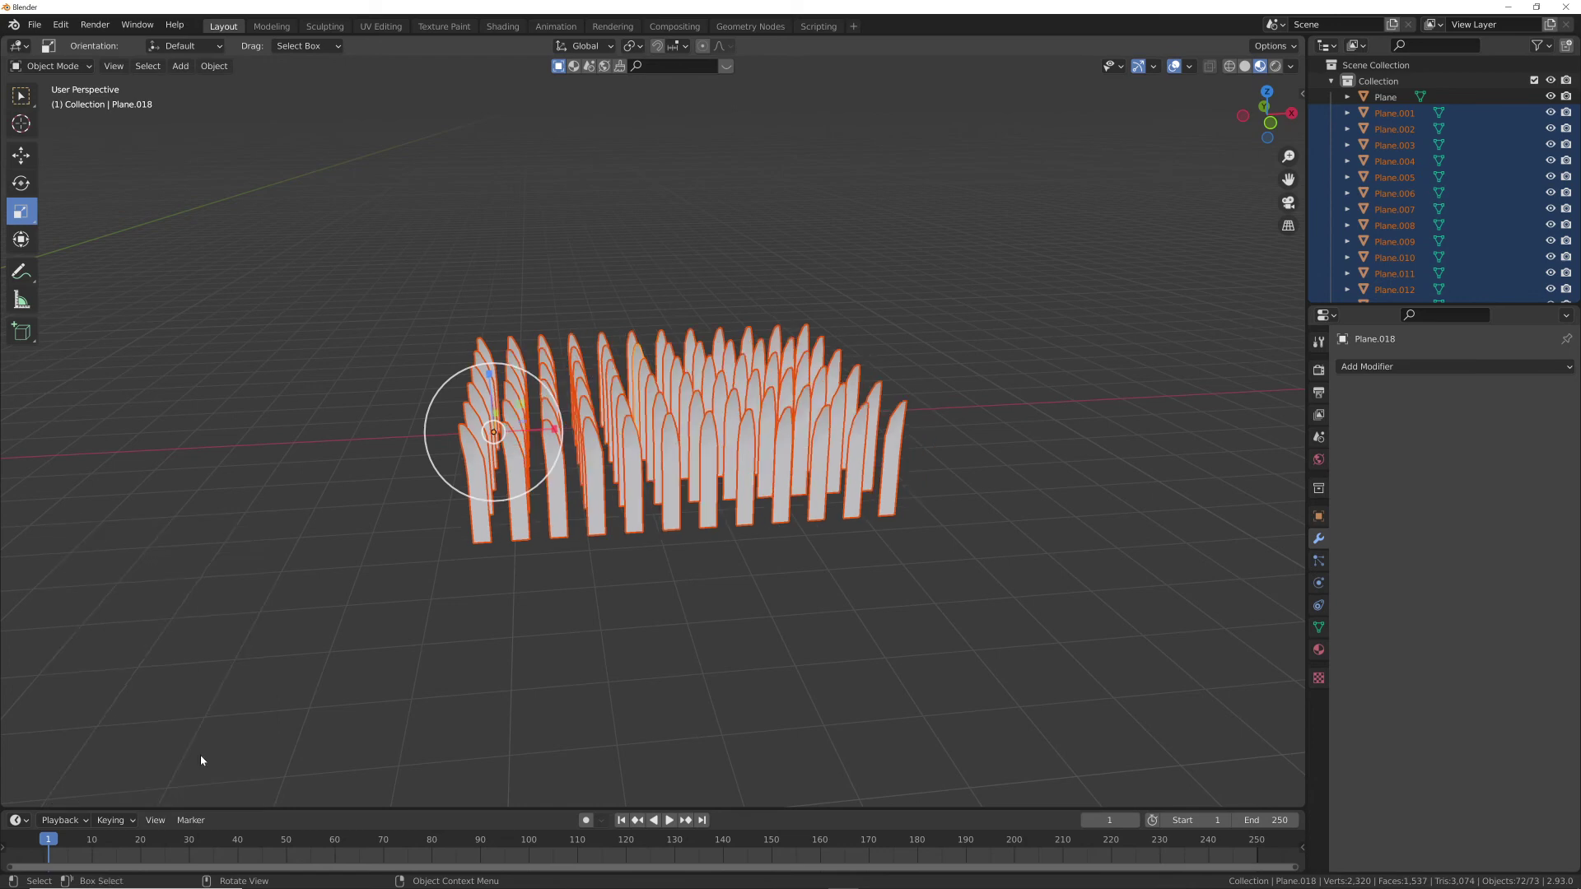
- Randomize the transform of the selected blades with scale X set to 1.00 and scale Y to 1.66
{"action": "left_click", "coordinate": [214, 66]}
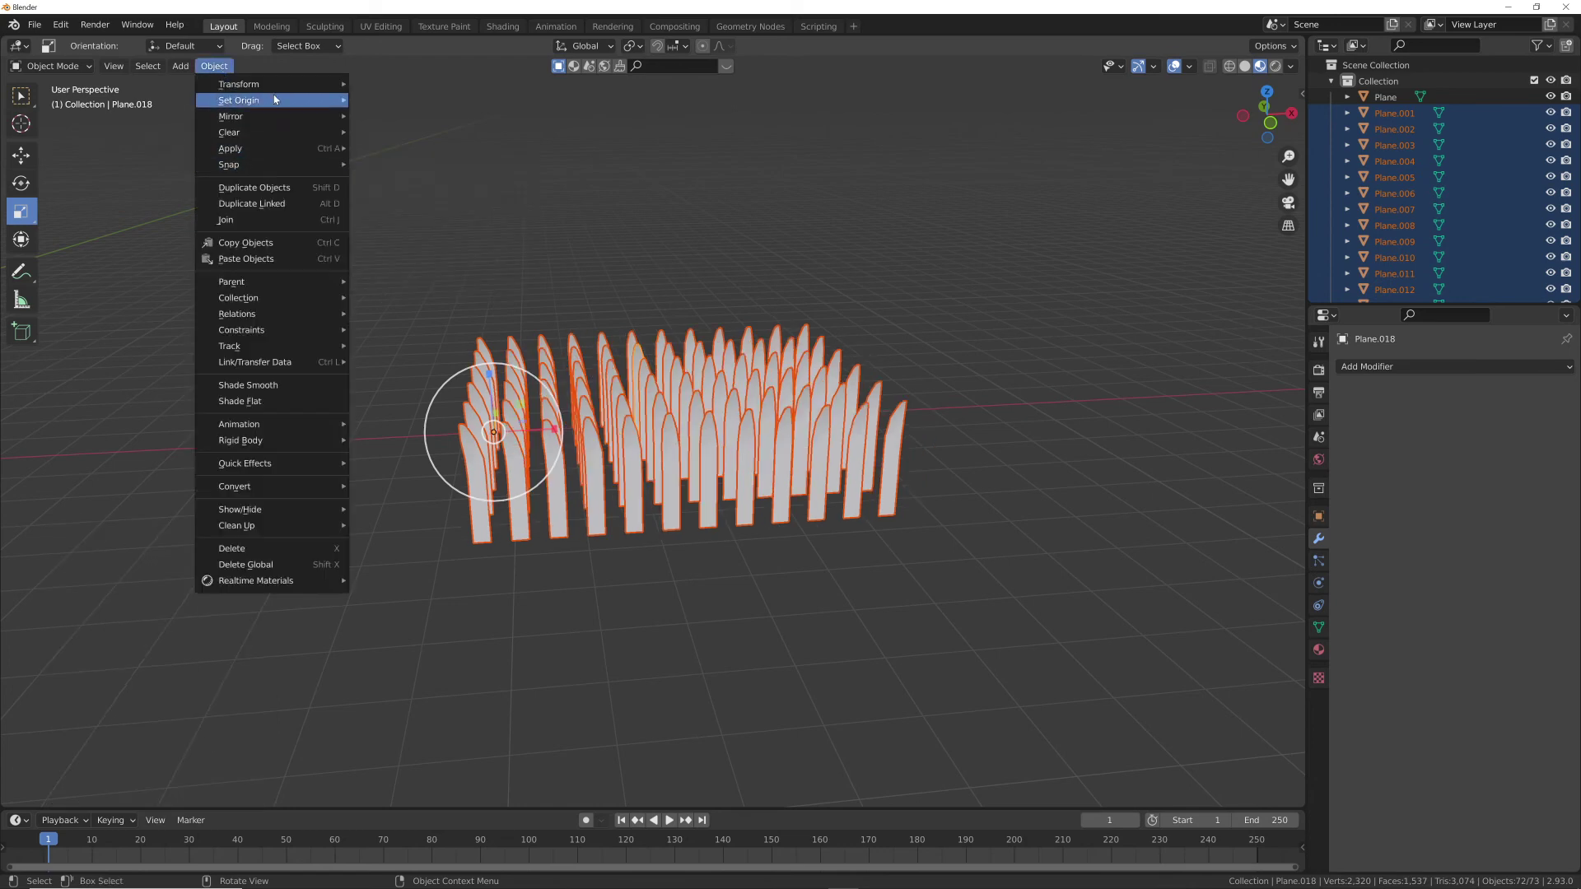
{"action": "mouse_move", "coordinate": [272, 84]}
{"action": "left_click", "coordinate": [402, 277]}
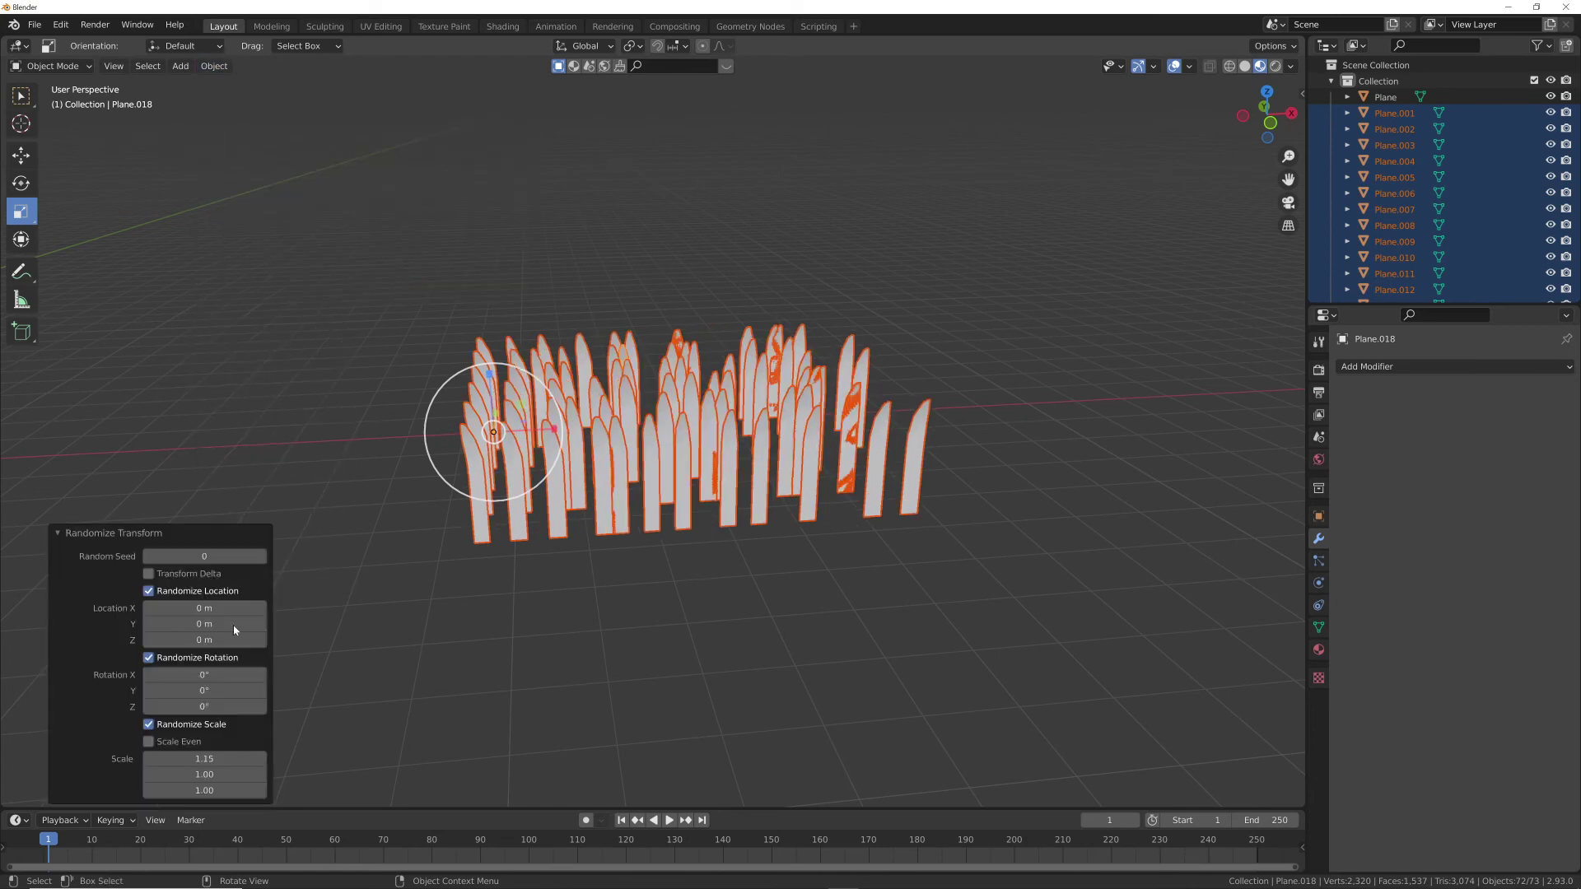
{"action": "left_click", "coordinate": [206, 758]}
{"action": "type", "text": "1"}
{"action": "key", "text": "Return"}
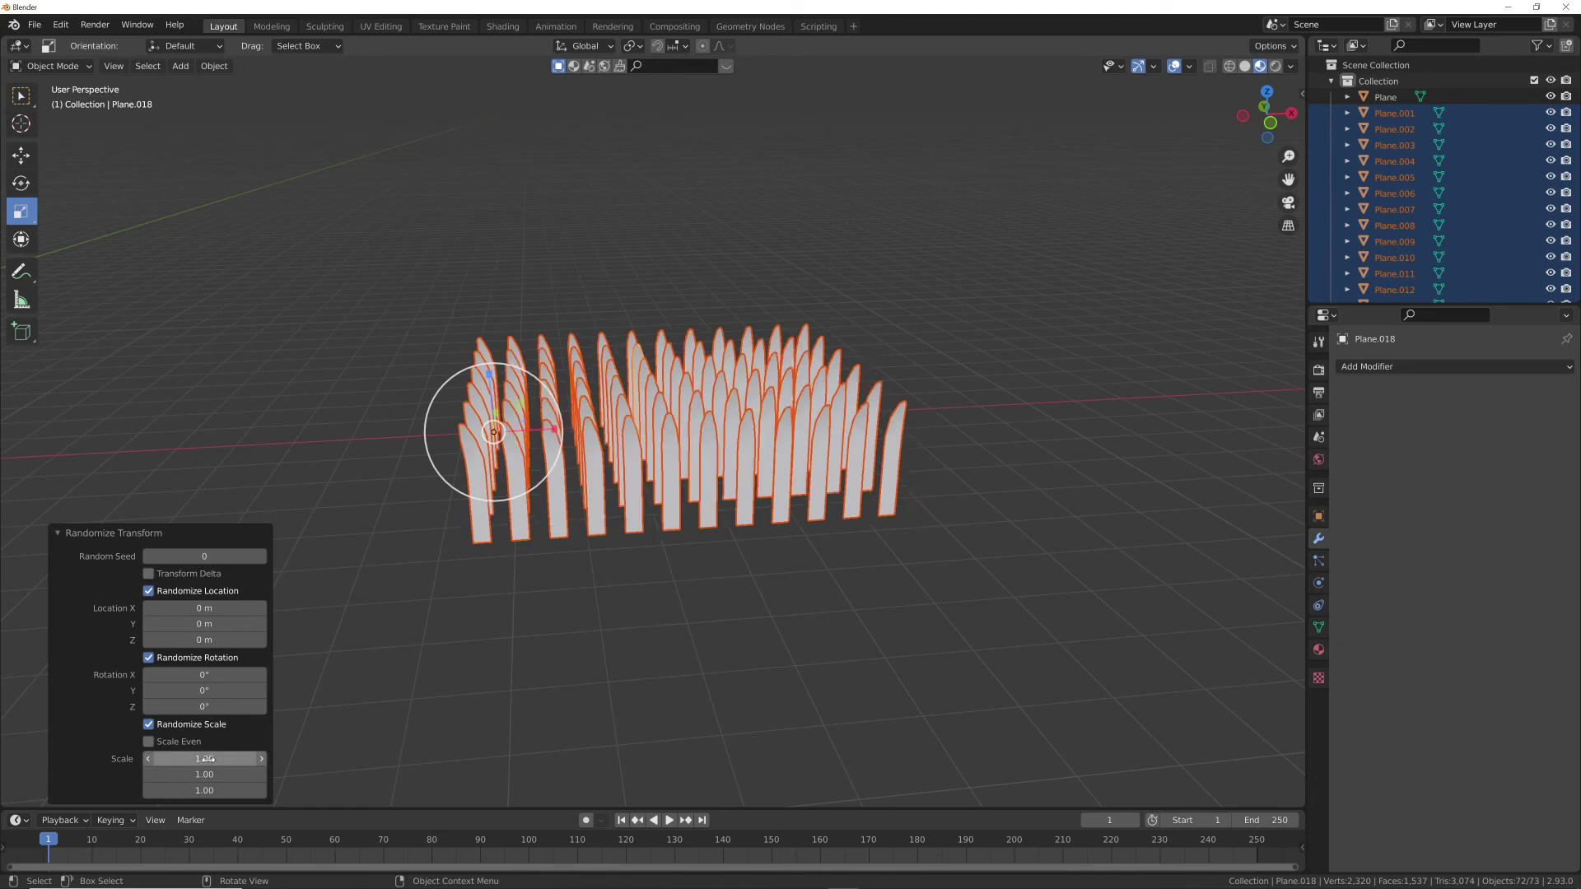
{"action": "left_click_drag", "start_coordinate": [204, 773], "coordinate": [258, 774]}
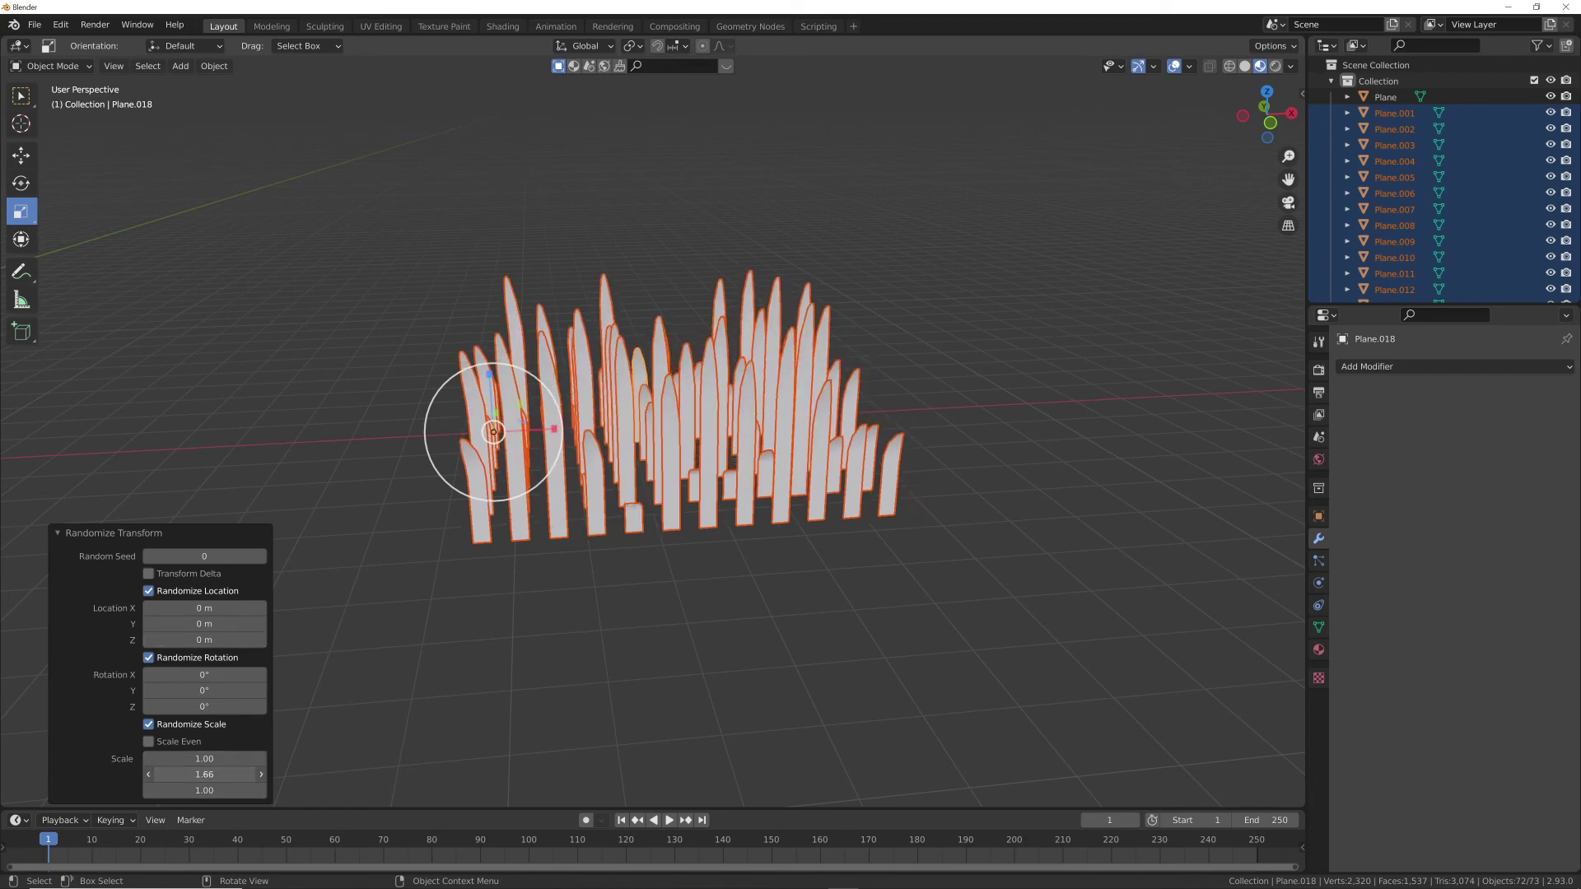
- Try random rotations of the blades about X and Y, and reset both rotation values to 0°
{"action": "middle_click_drag", "start_coordinate": [722, 418], "coordinate": [677, 426]}
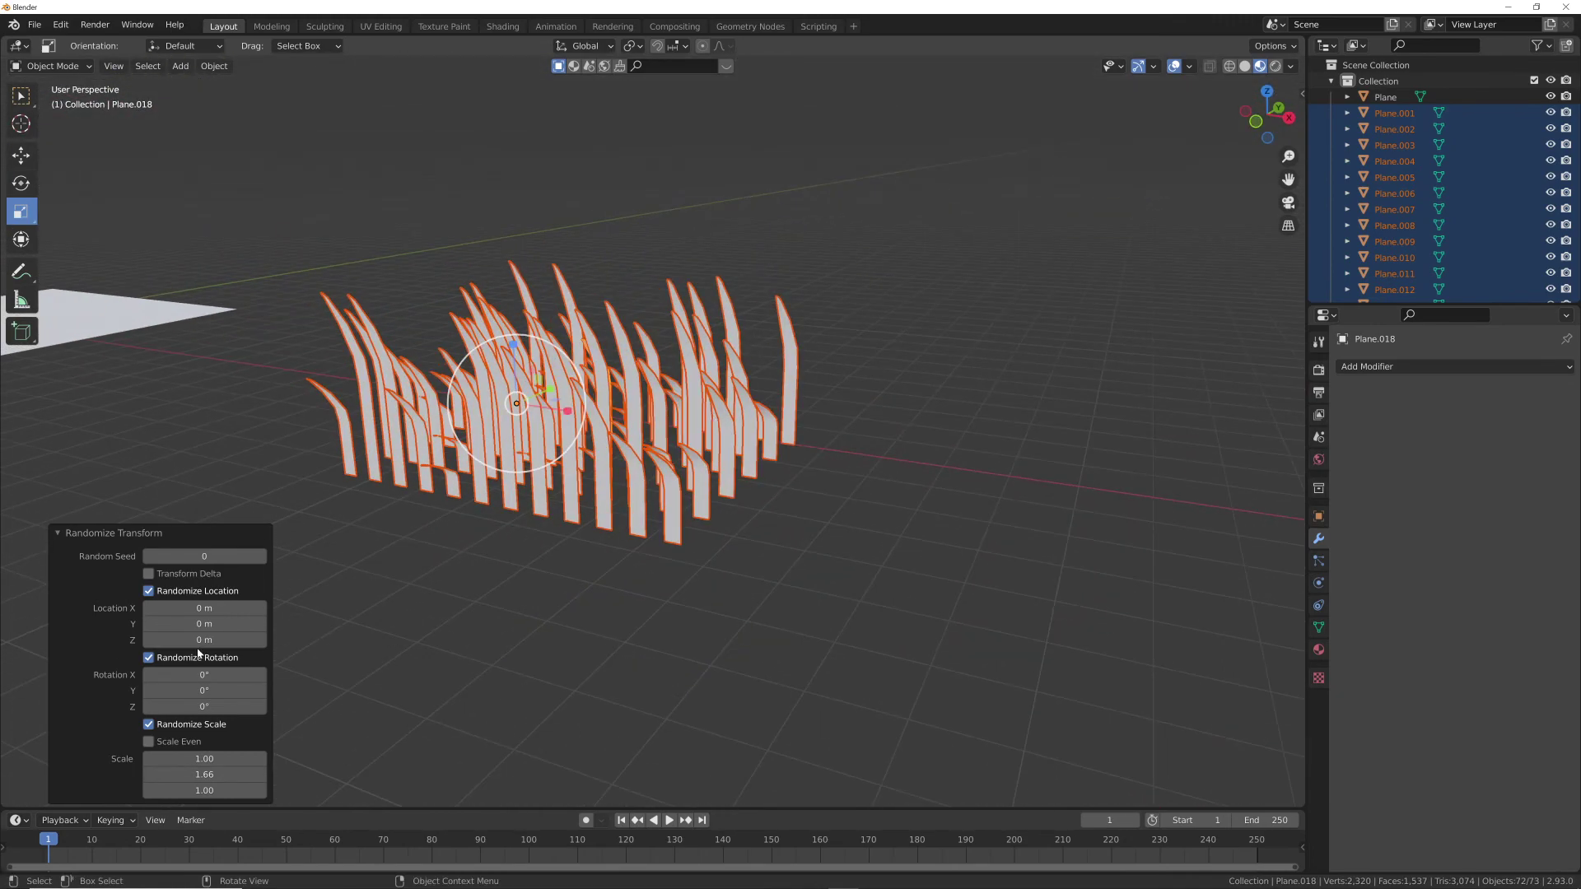
{"action": "middle_click_drag", "start_coordinate": [198, 654], "coordinate": [216, 741]}
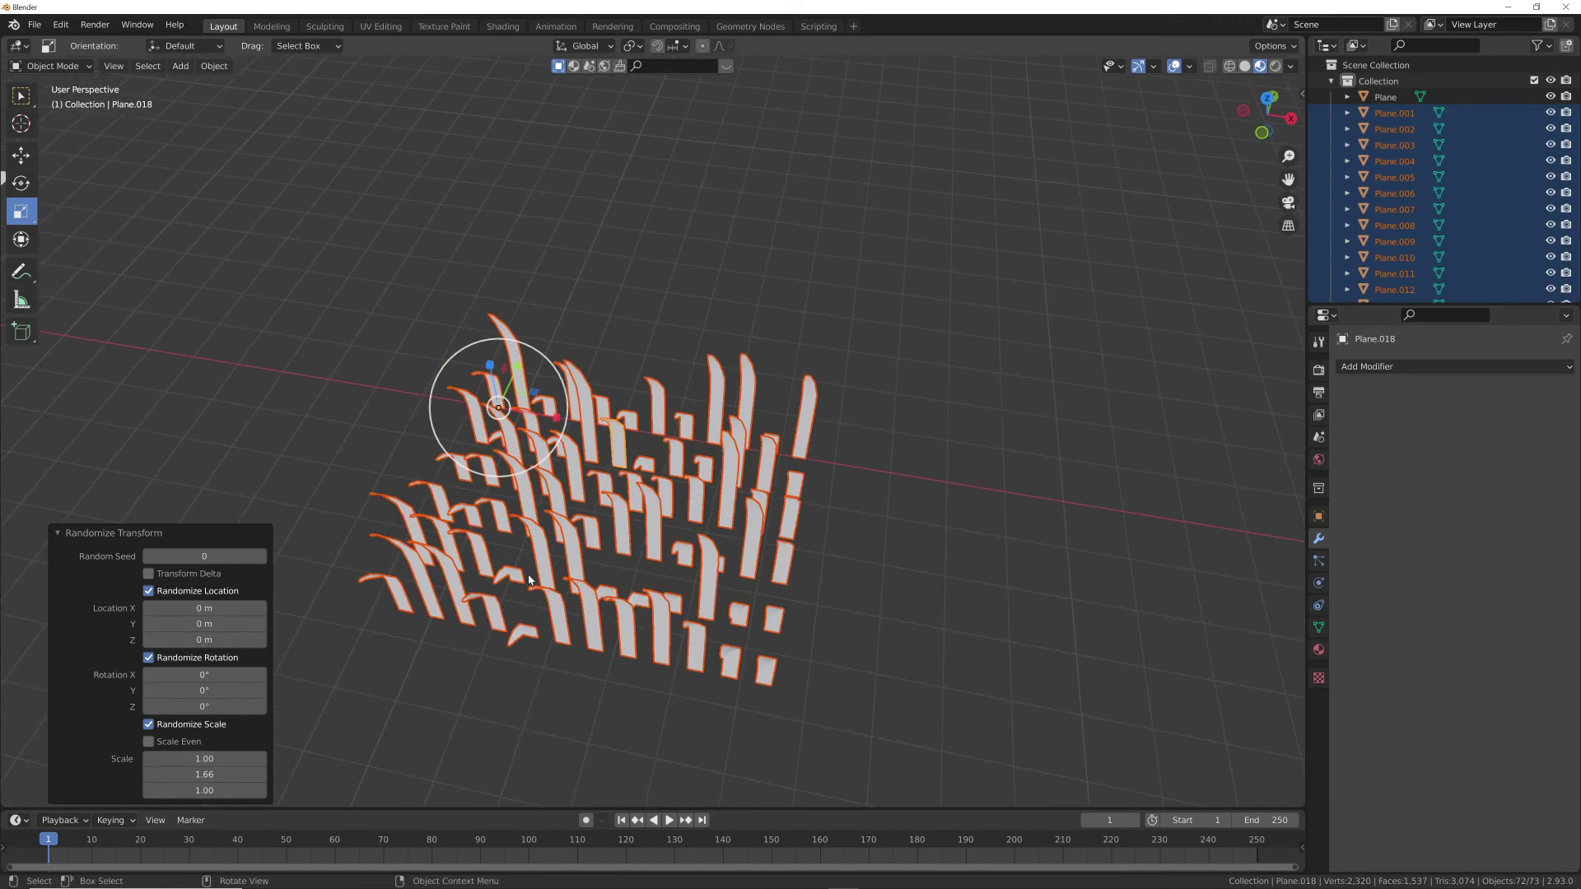
{"action": "left_click_drag", "start_coordinate": [221, 675], "coordinate": [217, 691]}
{"action": "left_click", "coordinate": [230, 675]}
{"action": "type", "text": "0"}
{"action": "key", "text": "Return"}
{"action": "left_click", "coordinate": [231, 691]}
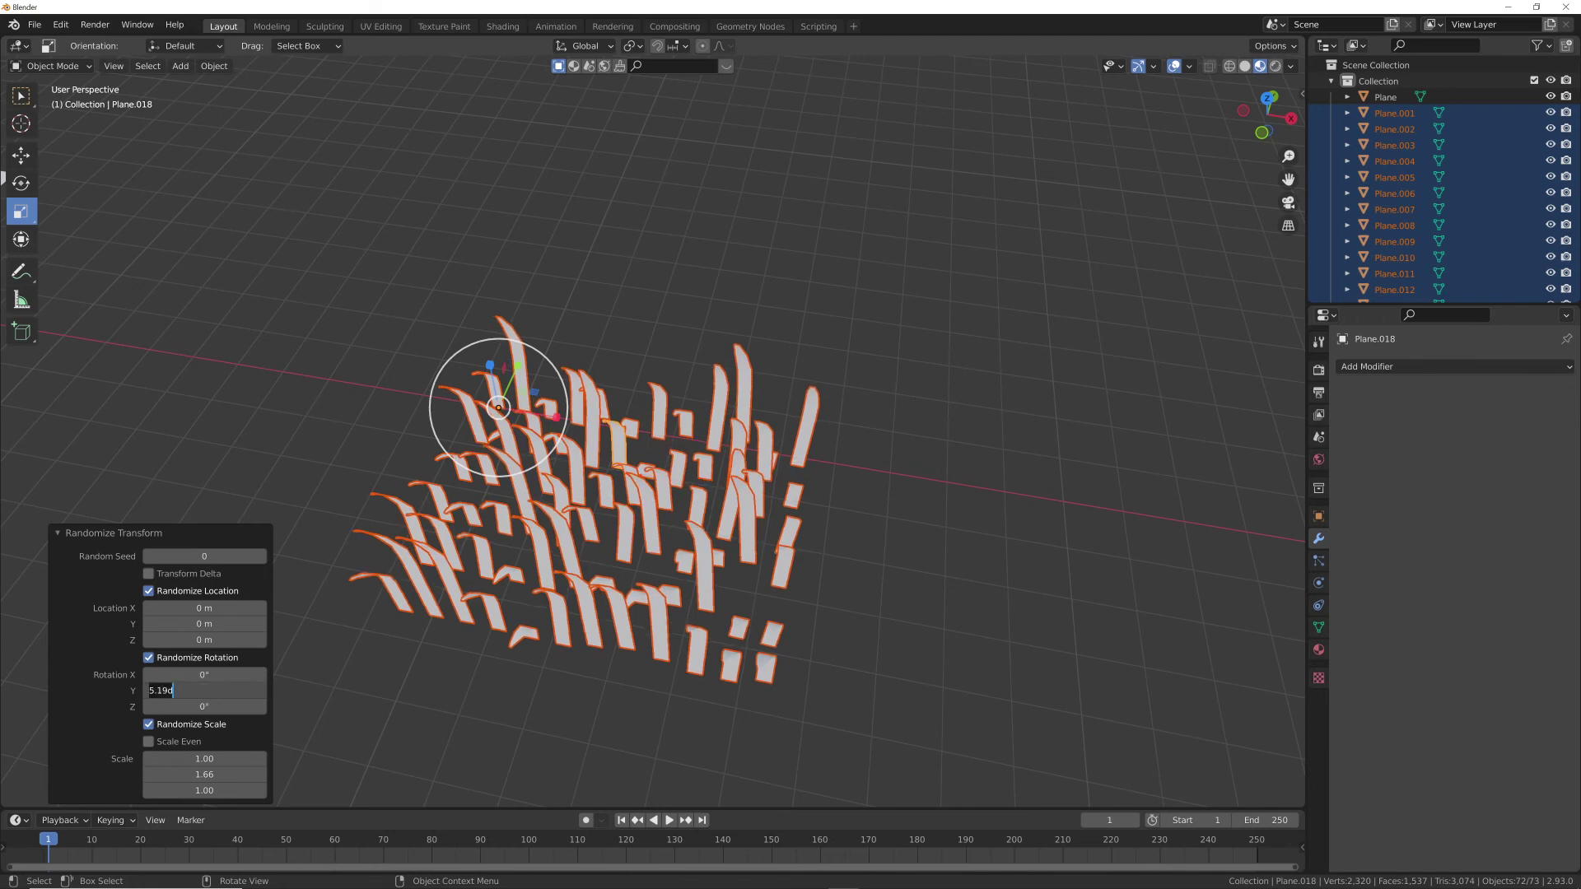
{"action": "type", "text": "0"}
{"action": "key", "text": "Return"}
- Try random Z rotations of 41° and 75° on the selected blades
{"action": "left_click_drag", "start_coordinate": [209, 703], "coordinate": [254, 704]}
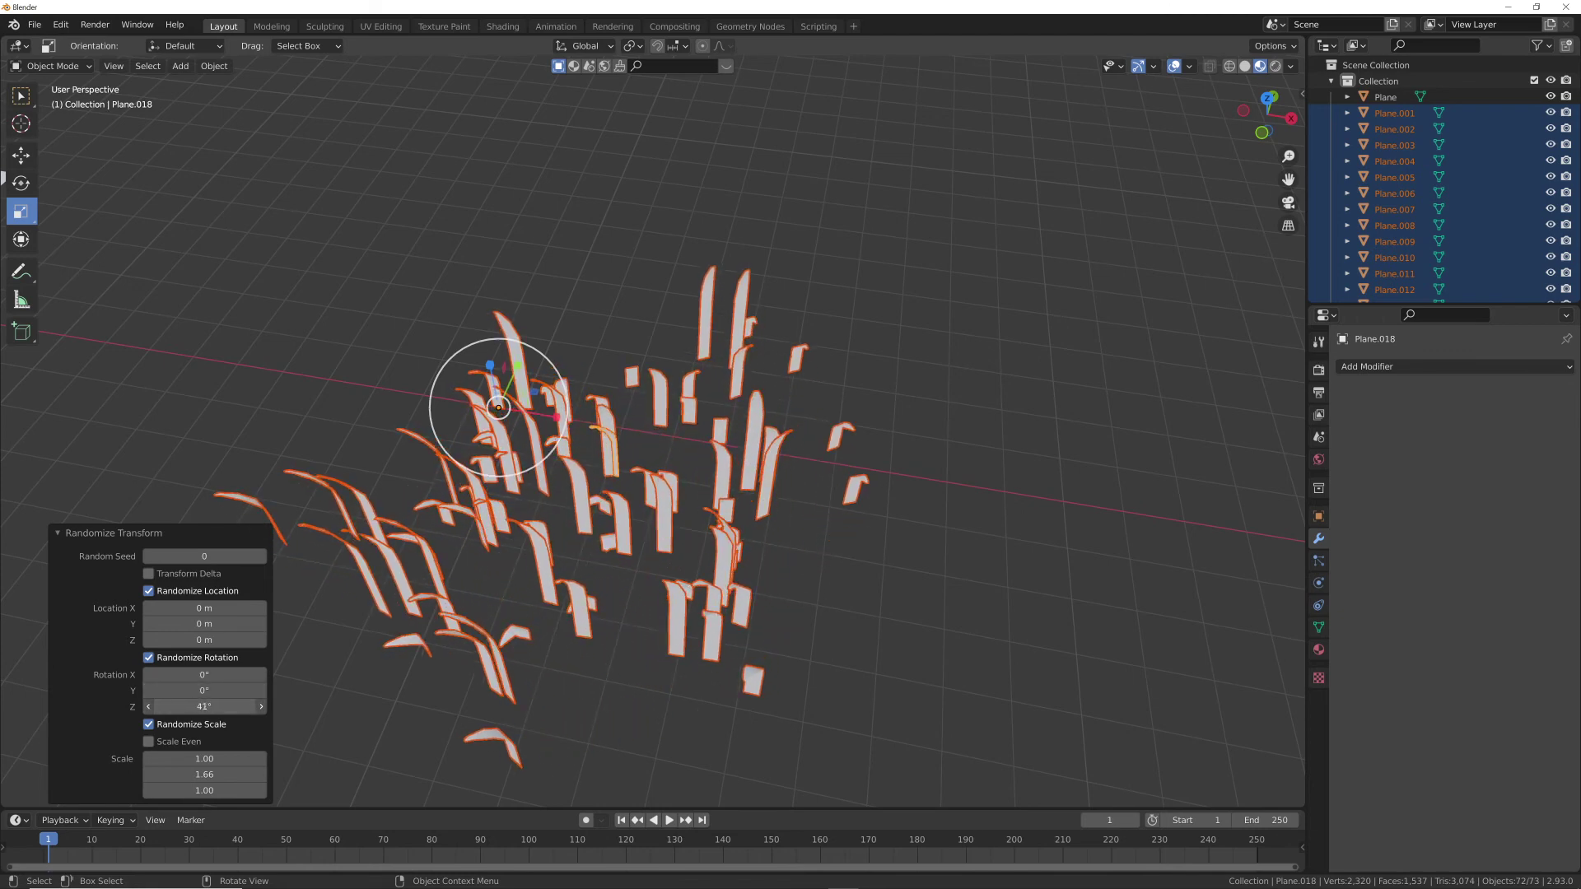
{"action": "middle_click_drag", "start_coordinate": [533, 517], "coordinate": [466, 587]}
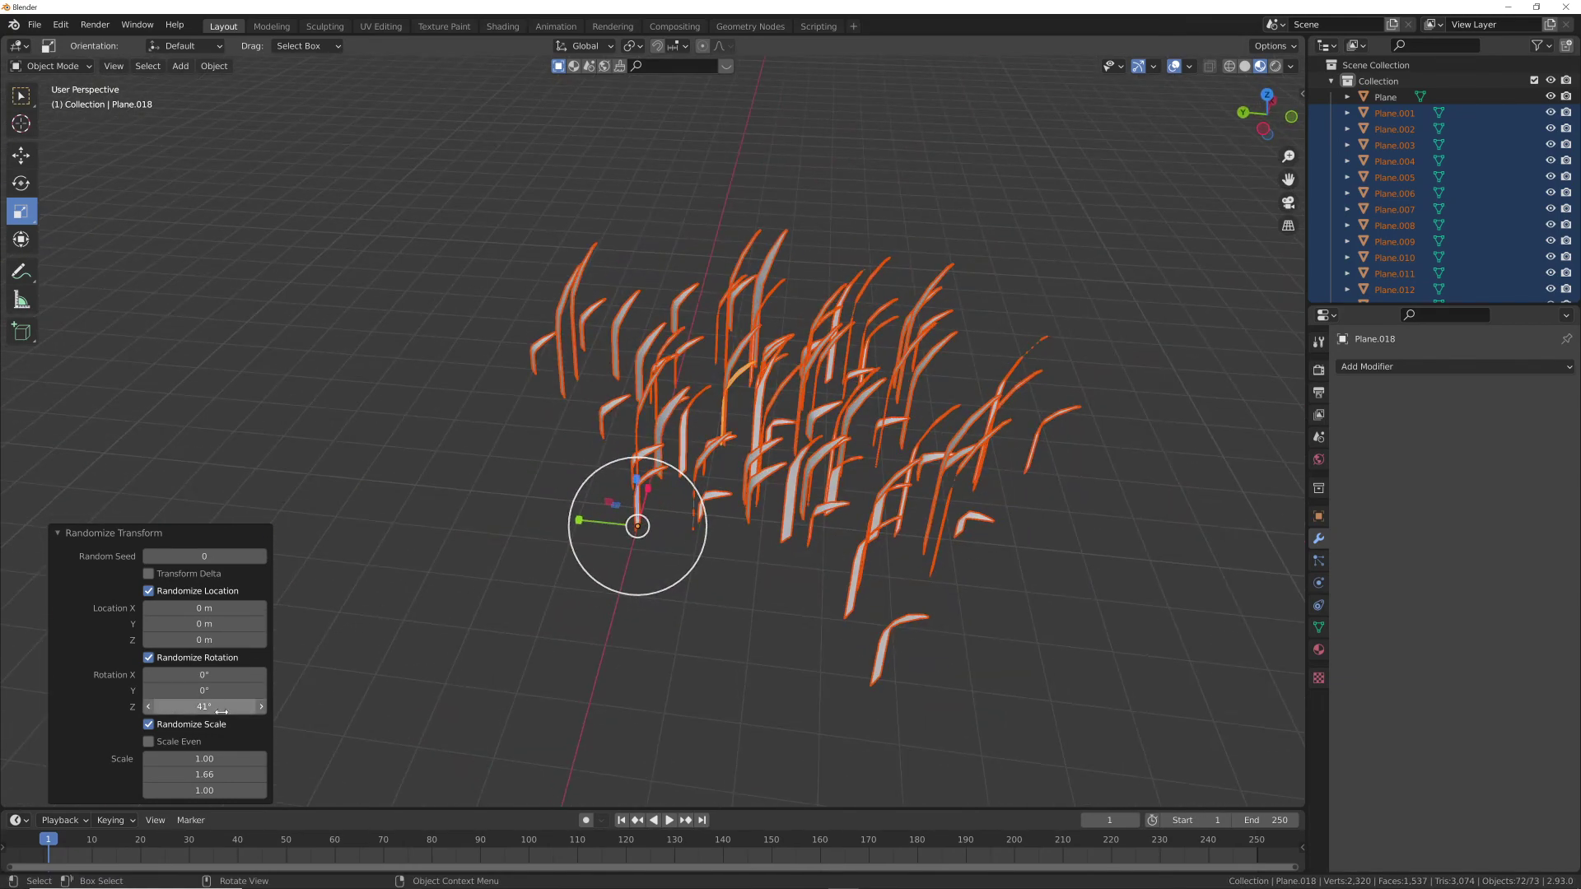
{"action": "mouse_move", "coordinate": [221, 711]}
{"action": "left_mouse_down"}
{"action": "mouse_move", "coordinate": [264, 712]}
{"action": "mouse_move", "coordinate": [223, 711]}
{"action": "left_mouse_up"}
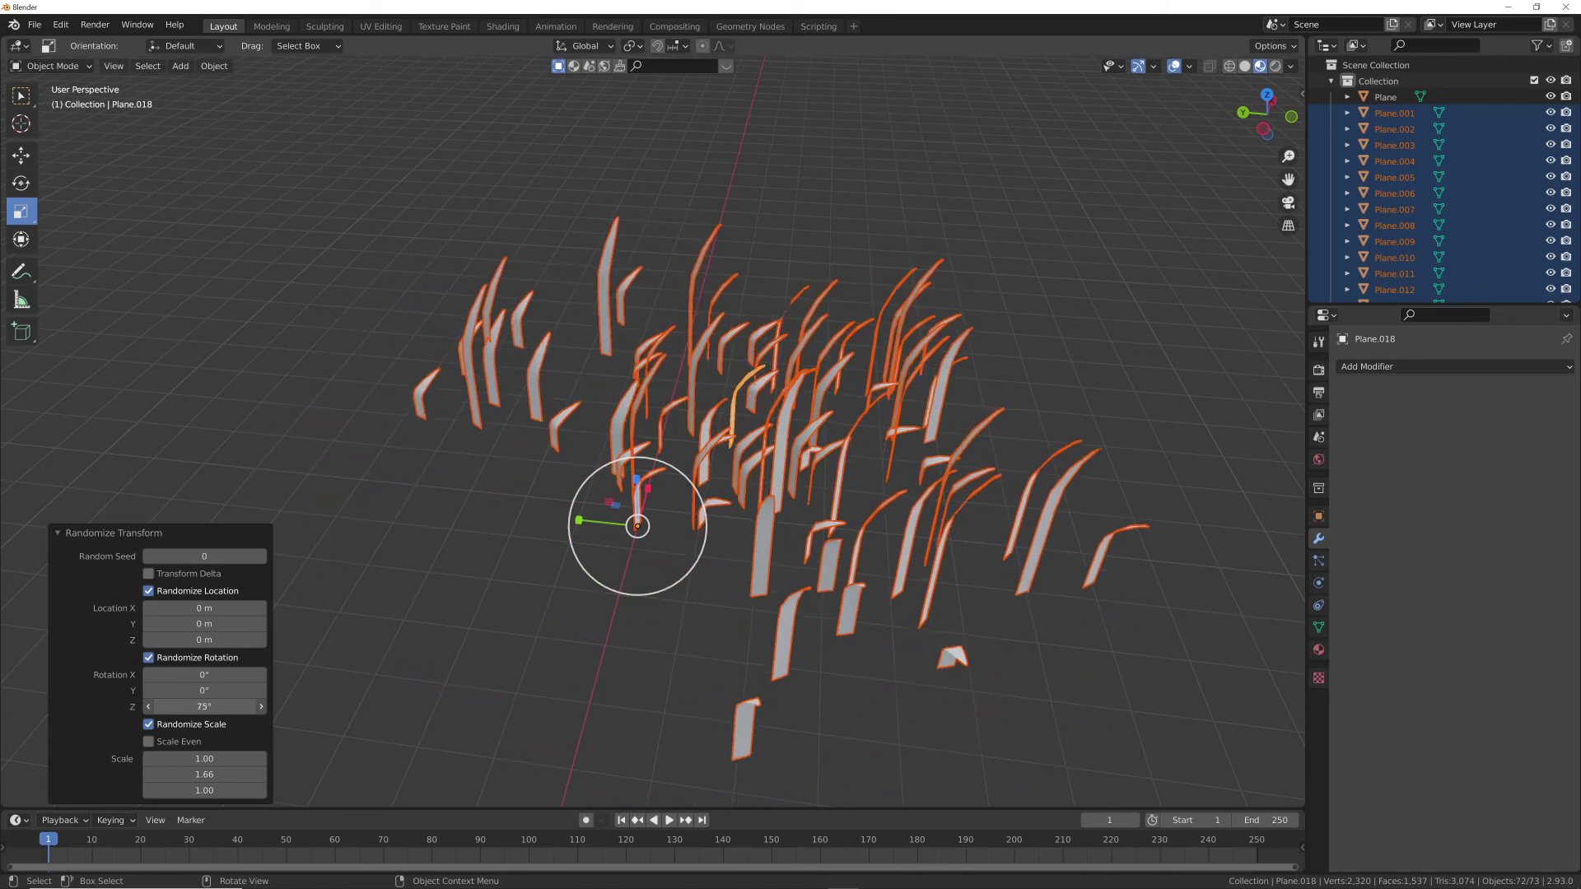
- Set the random location of the blades to 1.3 m in X, 1.4 m in Y and 0 m in Z
{"action": "middle_click_drag", "start_coordinate": [647, 453], "coordinate": [900, 459]}
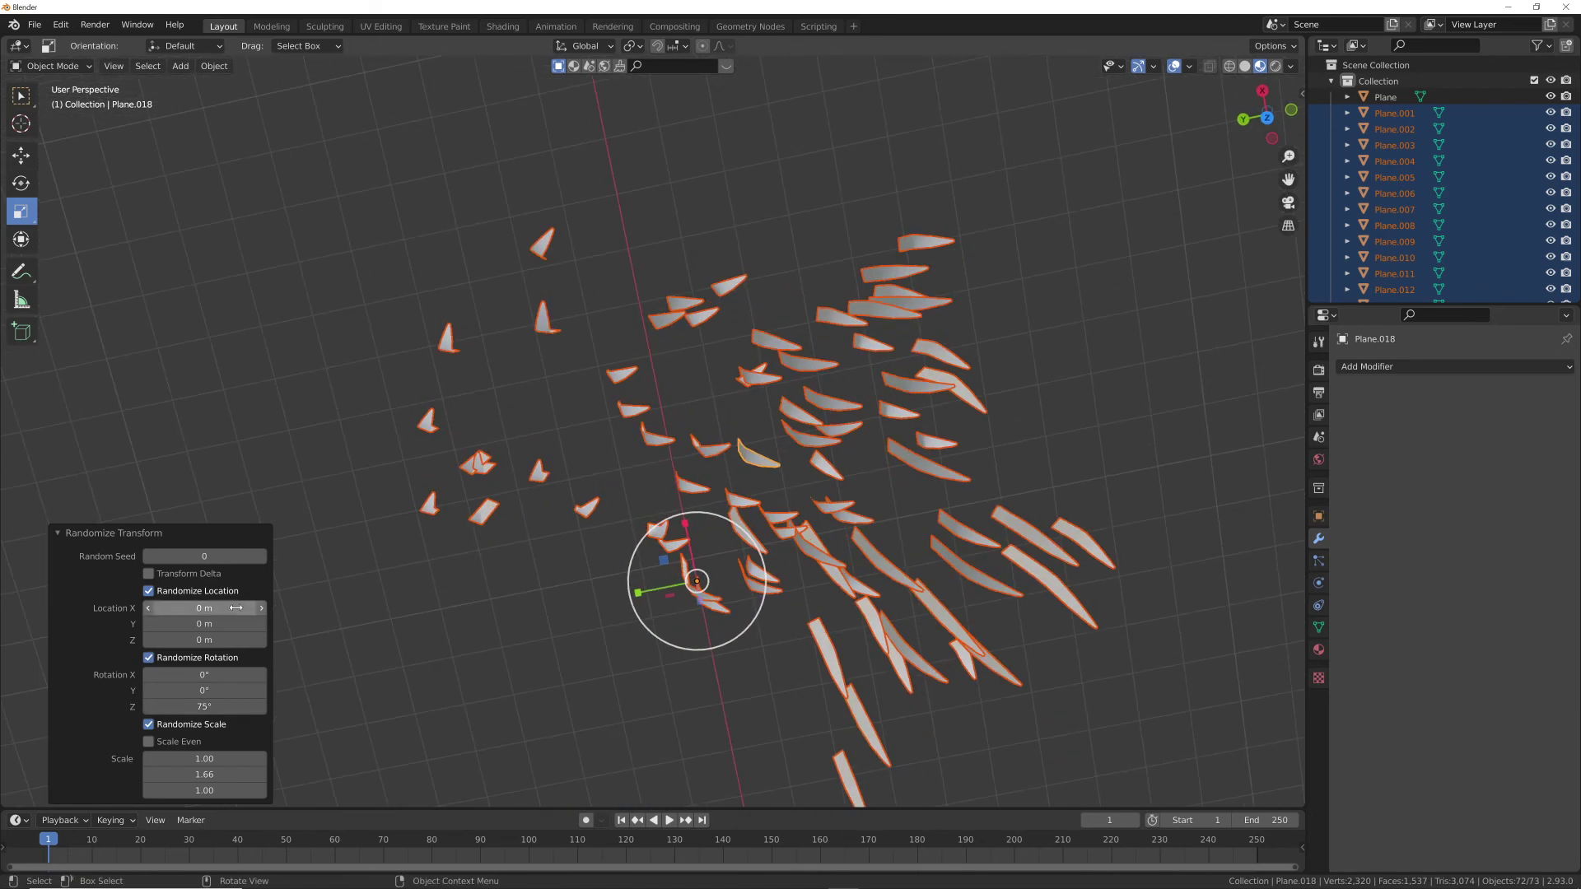
{"action": "left_click_drag", "start_coordinate": [218, 624], "coordinate": [239, 624]}
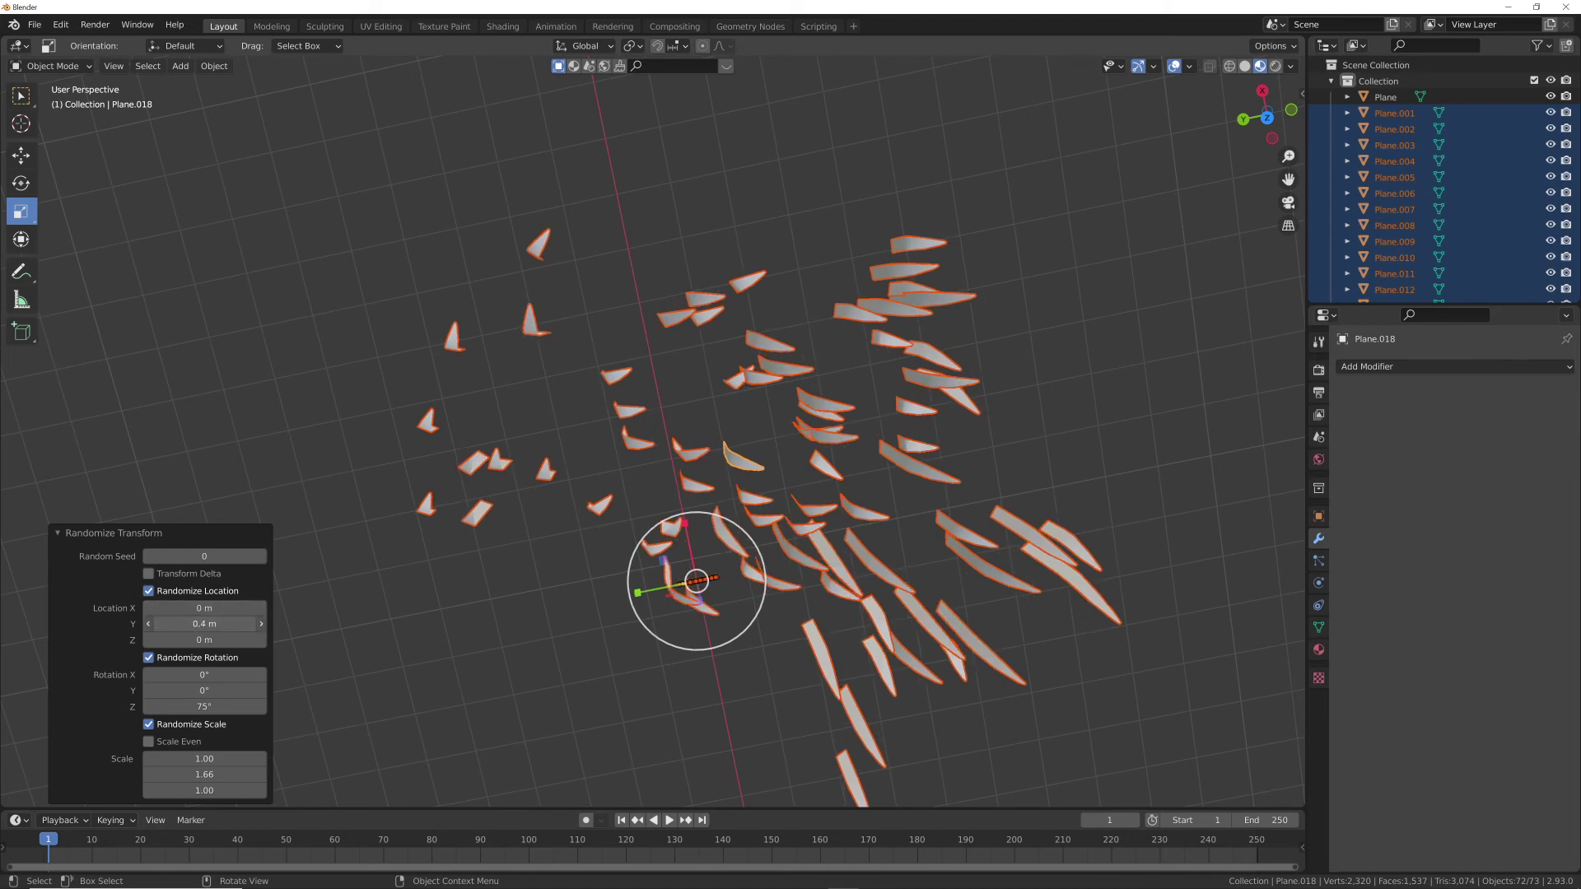
{"action": "middle_click_drag", "start_coordinate": [848, 424], "coordinate": [379, 559]}
{"action": "left_click_drag", "start_coordinate": [201, 627], "coordinate": [261, 609]}
{"action": "type", "text": "0"}
{"action": "key", "text": "Return"}
{"action": "middle_click_drag", "start_coordinate": [428, 387], "coordinate": [535, 398]}
{"action": "middle_click_drag", "start_coordinate": [716, 469], "coordinate": [658, 449]}
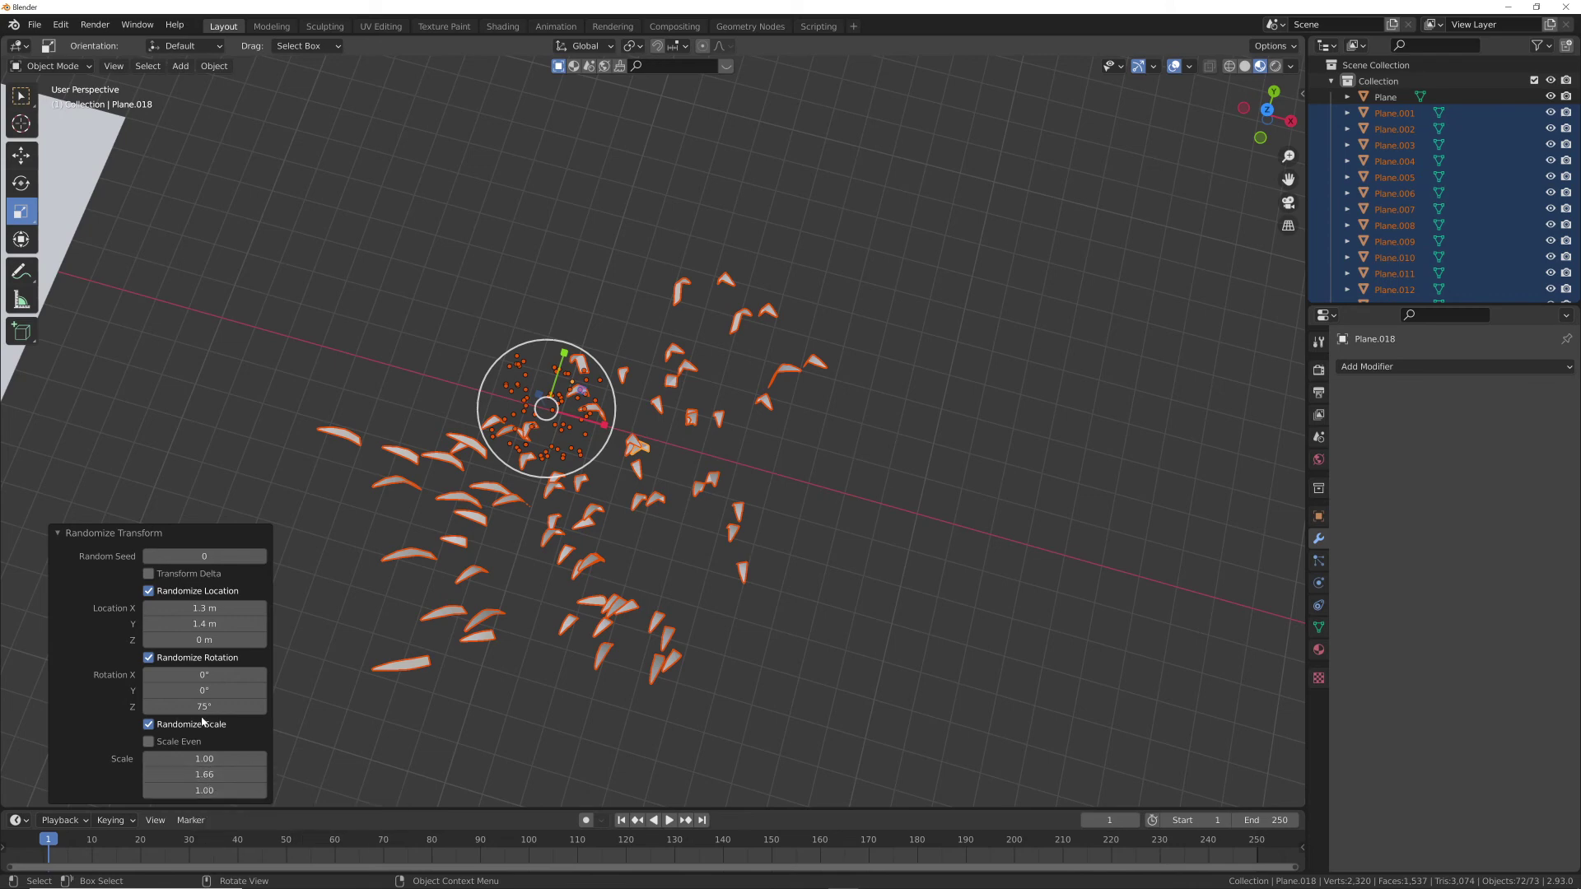
- Set the random Z rotation of the blades to 180° so they face in all directions
{"action": "left_click_drag", "start_coordinate": [204, 706], "coordinate": [151, 707]}
{"action": "middle_click_drag", "start_coordinate": [886, 541], "coordinate": [945, 522]}
{"action": "middle_click_drag", "start_coordinate": [764, 547], "coordinate": [807, 536]}
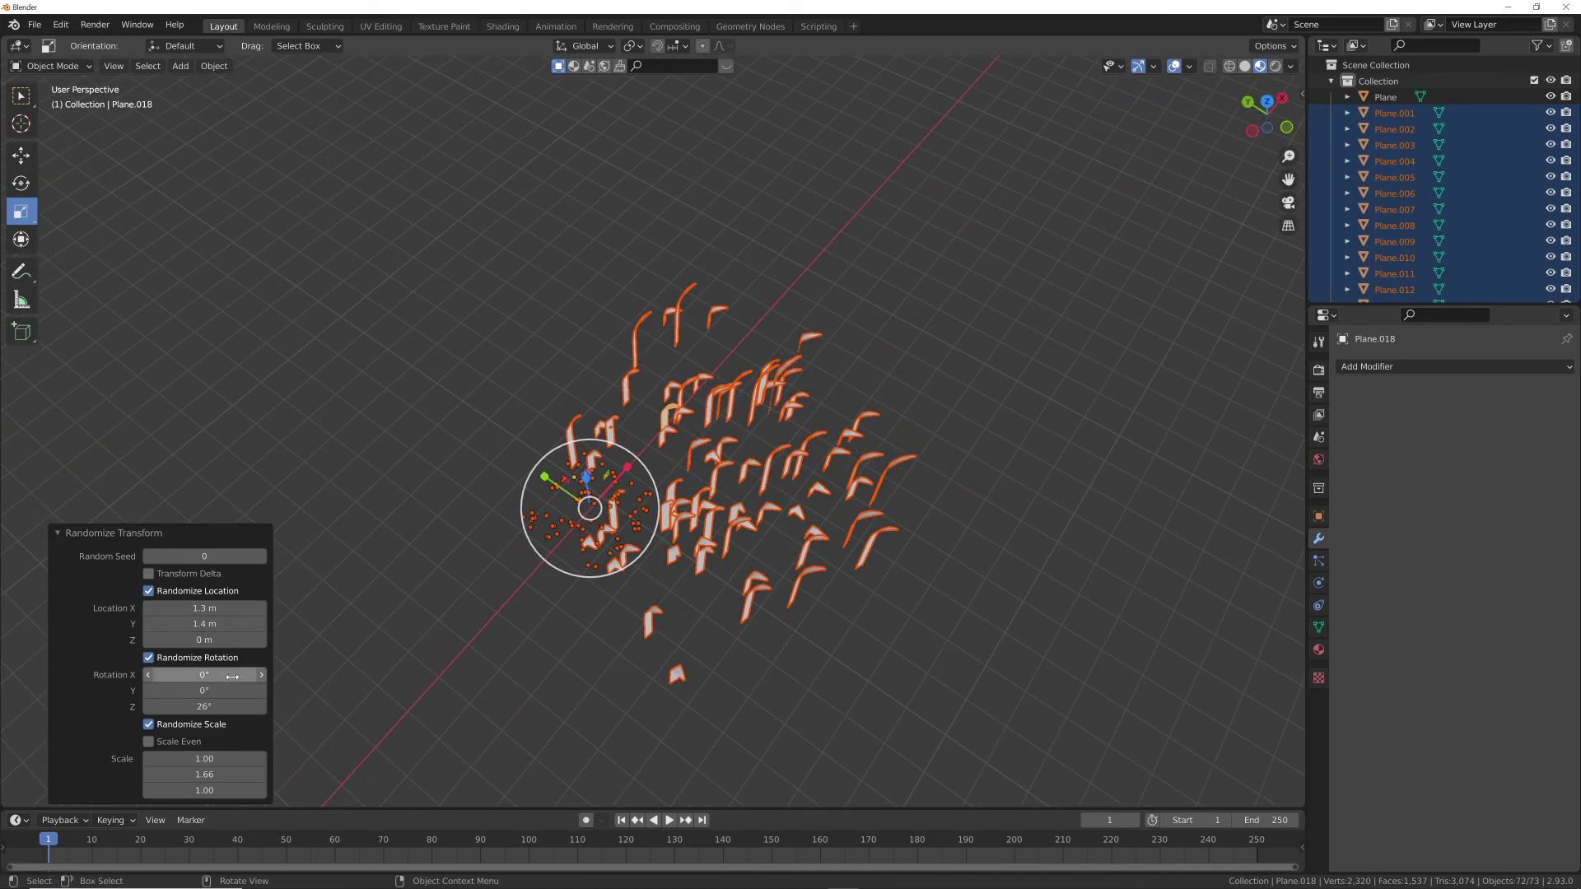
{"action": "mouse_move", "coordinate": [204, 706]}
{"action": "left_mouse_down"}
{"action": "mouse_move", "coordinate": [247, 706]}
{"action": "mouse_move", "coordinate": [205, 707]}
{"action": "left_mouse_up"}
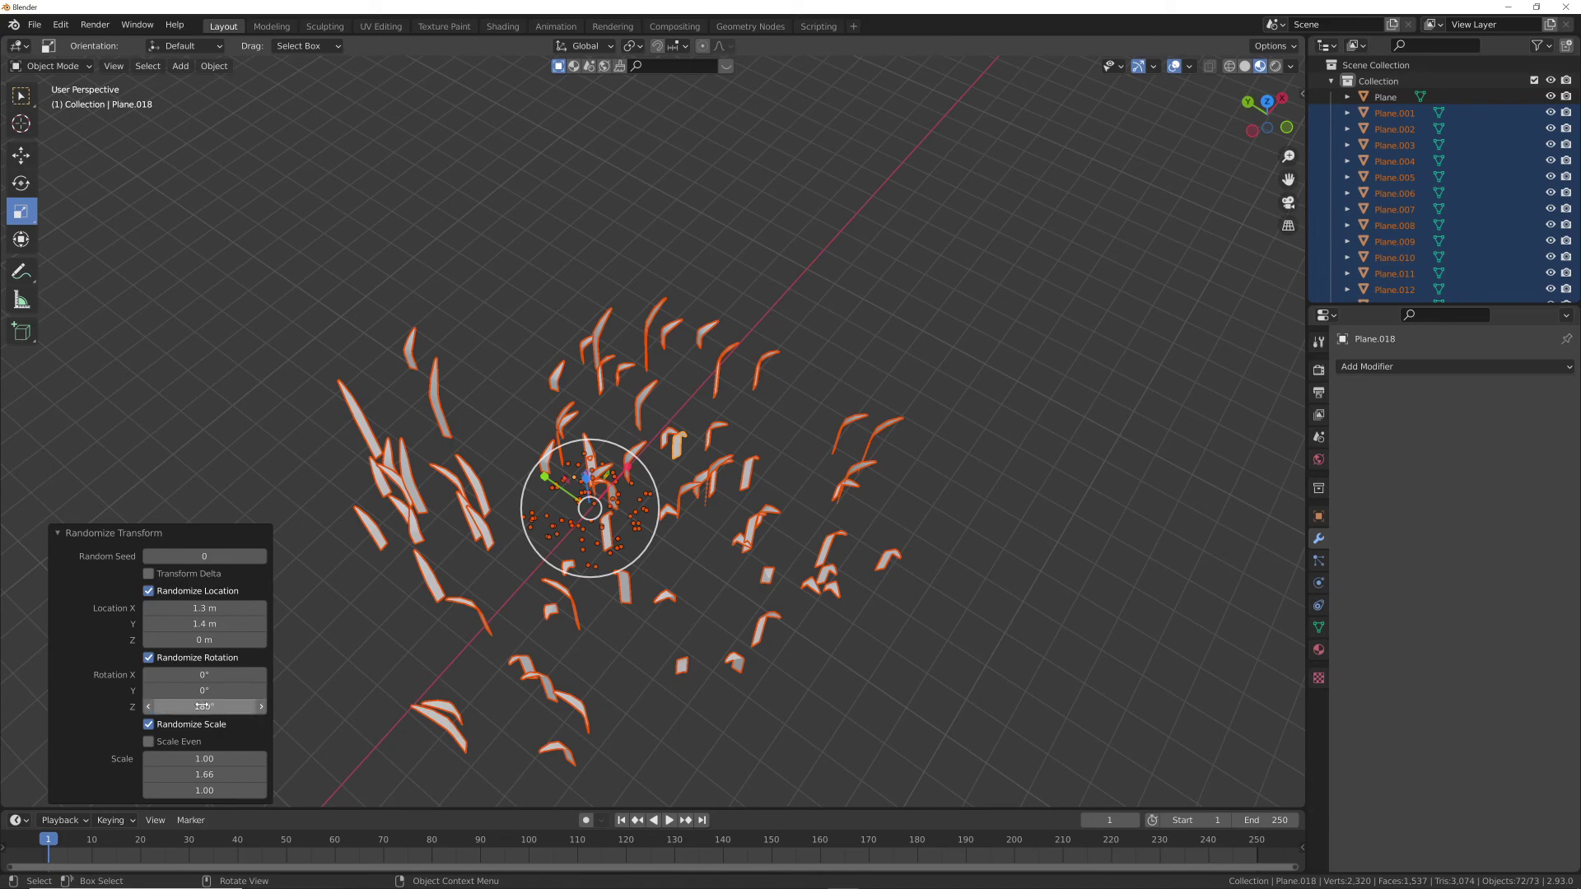
{"action": "middle_click_drag", "start_coordinate": [741, 544], "coordinate": [633, 479]}
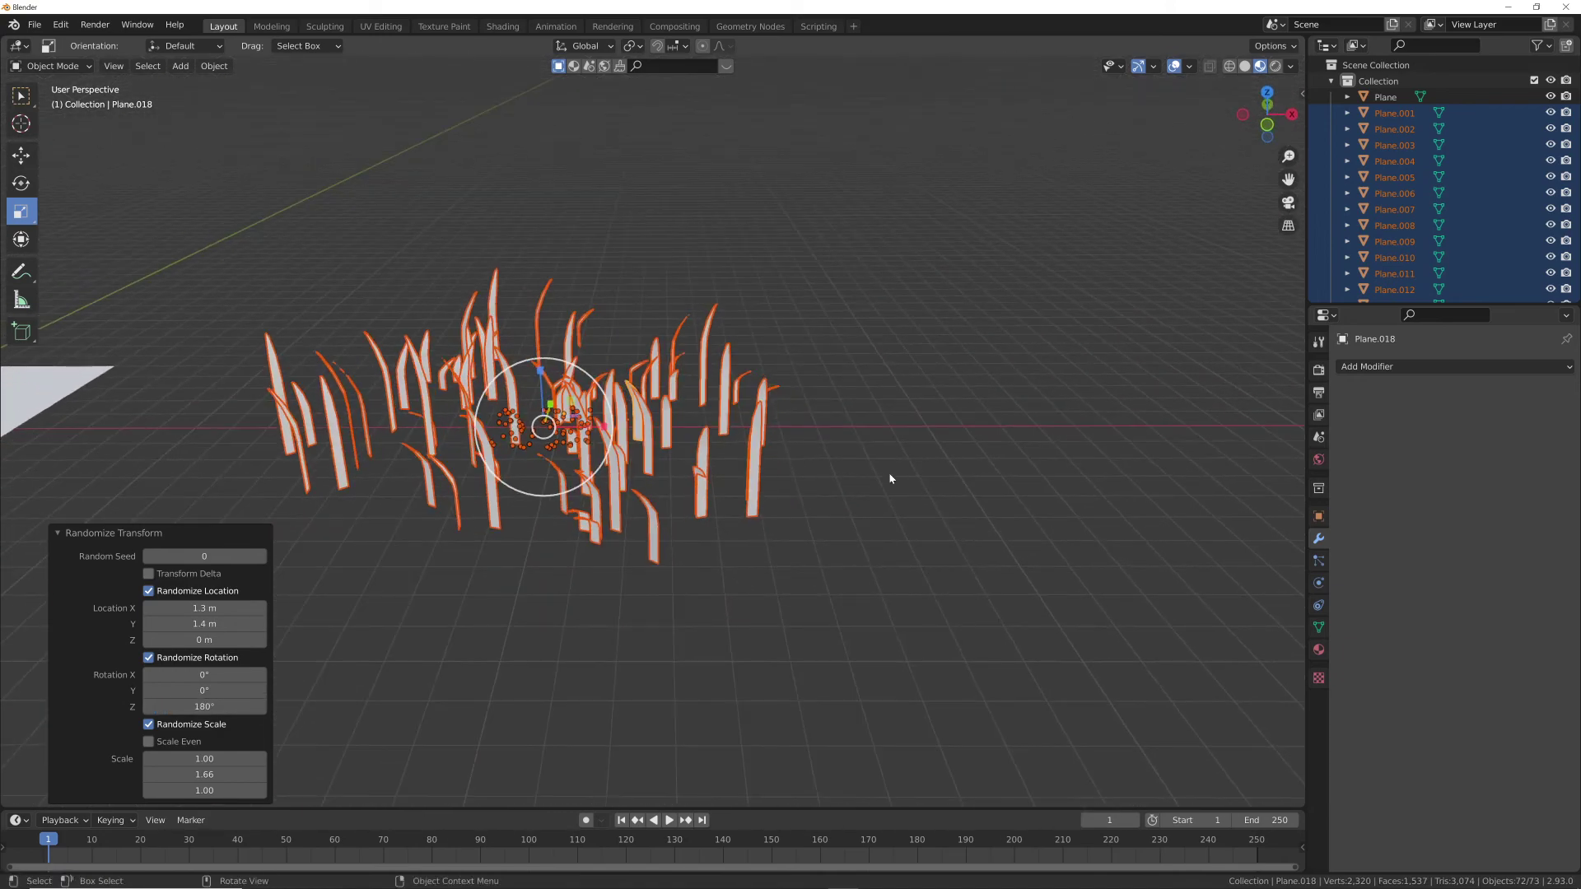
{"action": "middle_click_drag", "start_coordinate": [659, 418], "coordinate": [774, 477]}
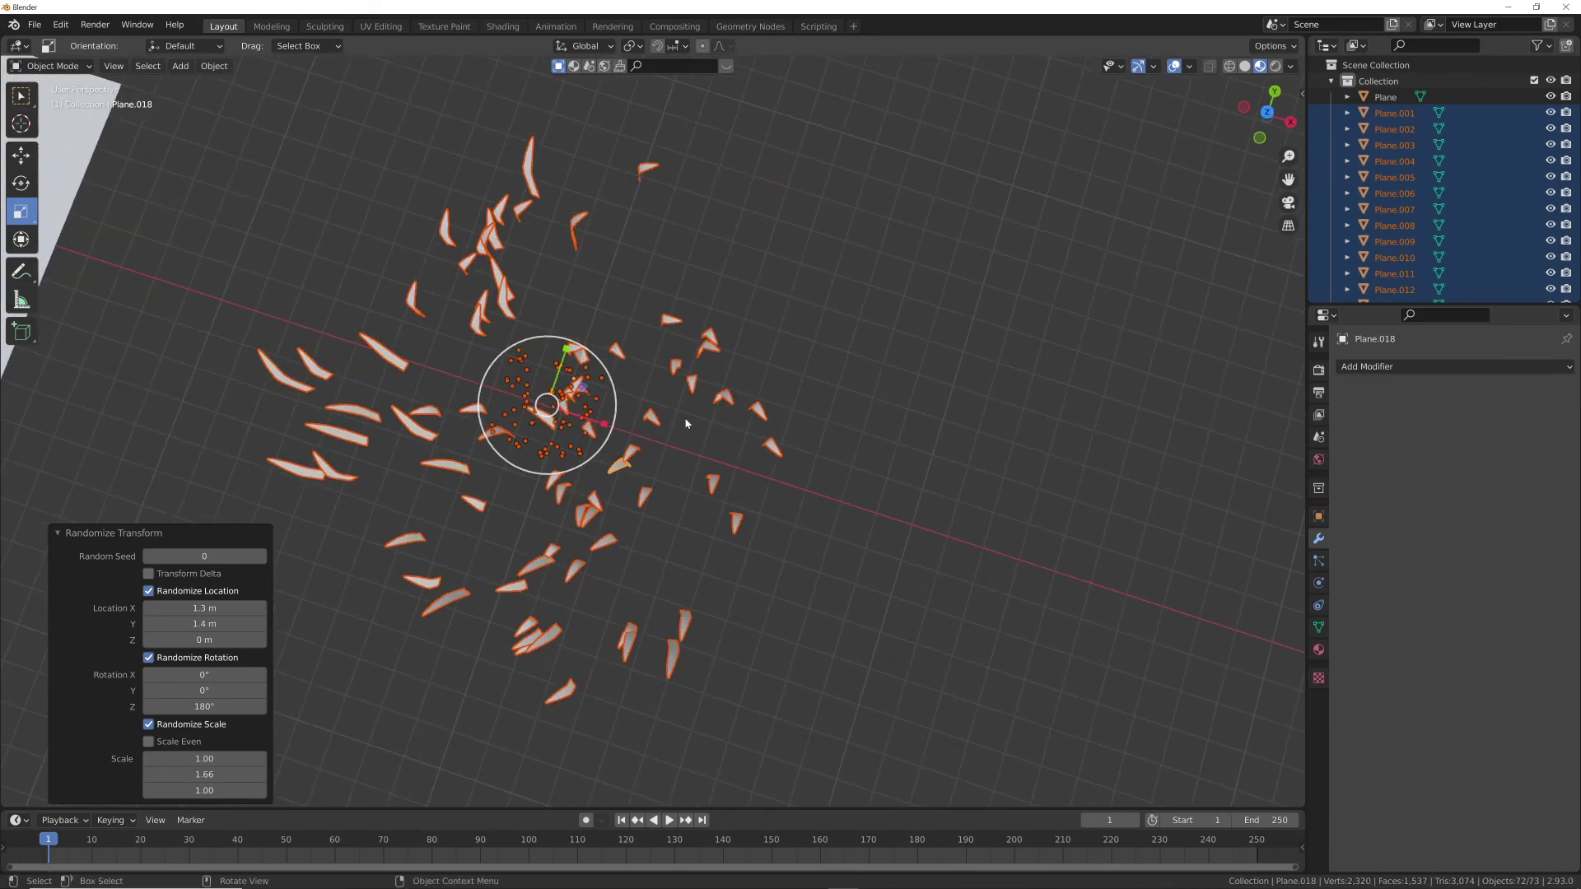
- Duplicate all the blades, and from the top view rotate the copies about 163° and move them over the original patch
{"action": "key", "text": "shift+d"}
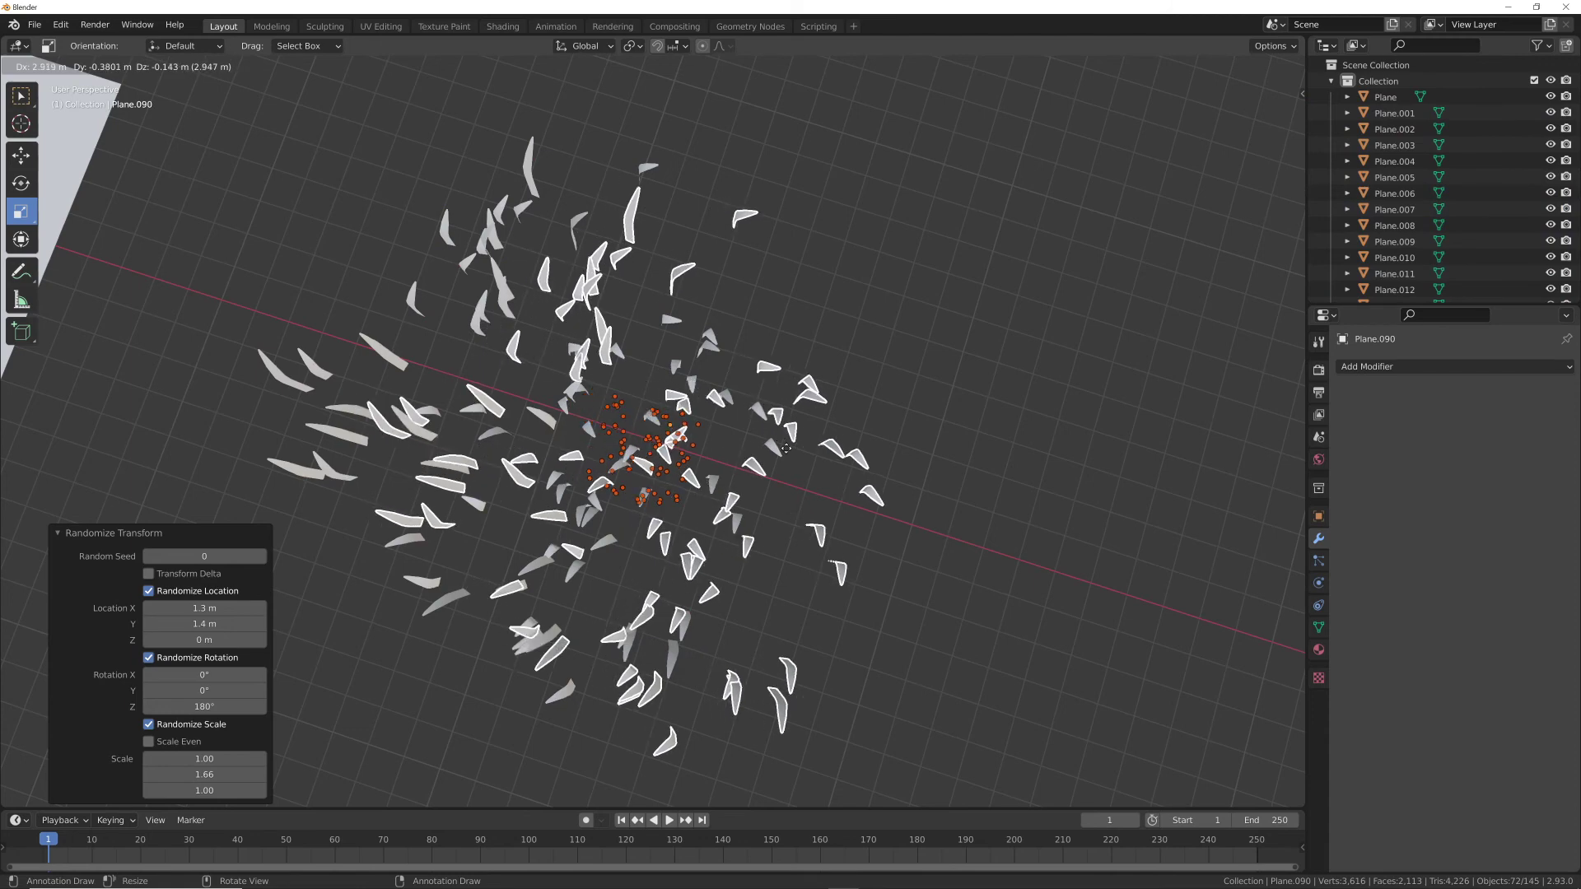
{"action": "left_click", "coordinate": [787, 452]}
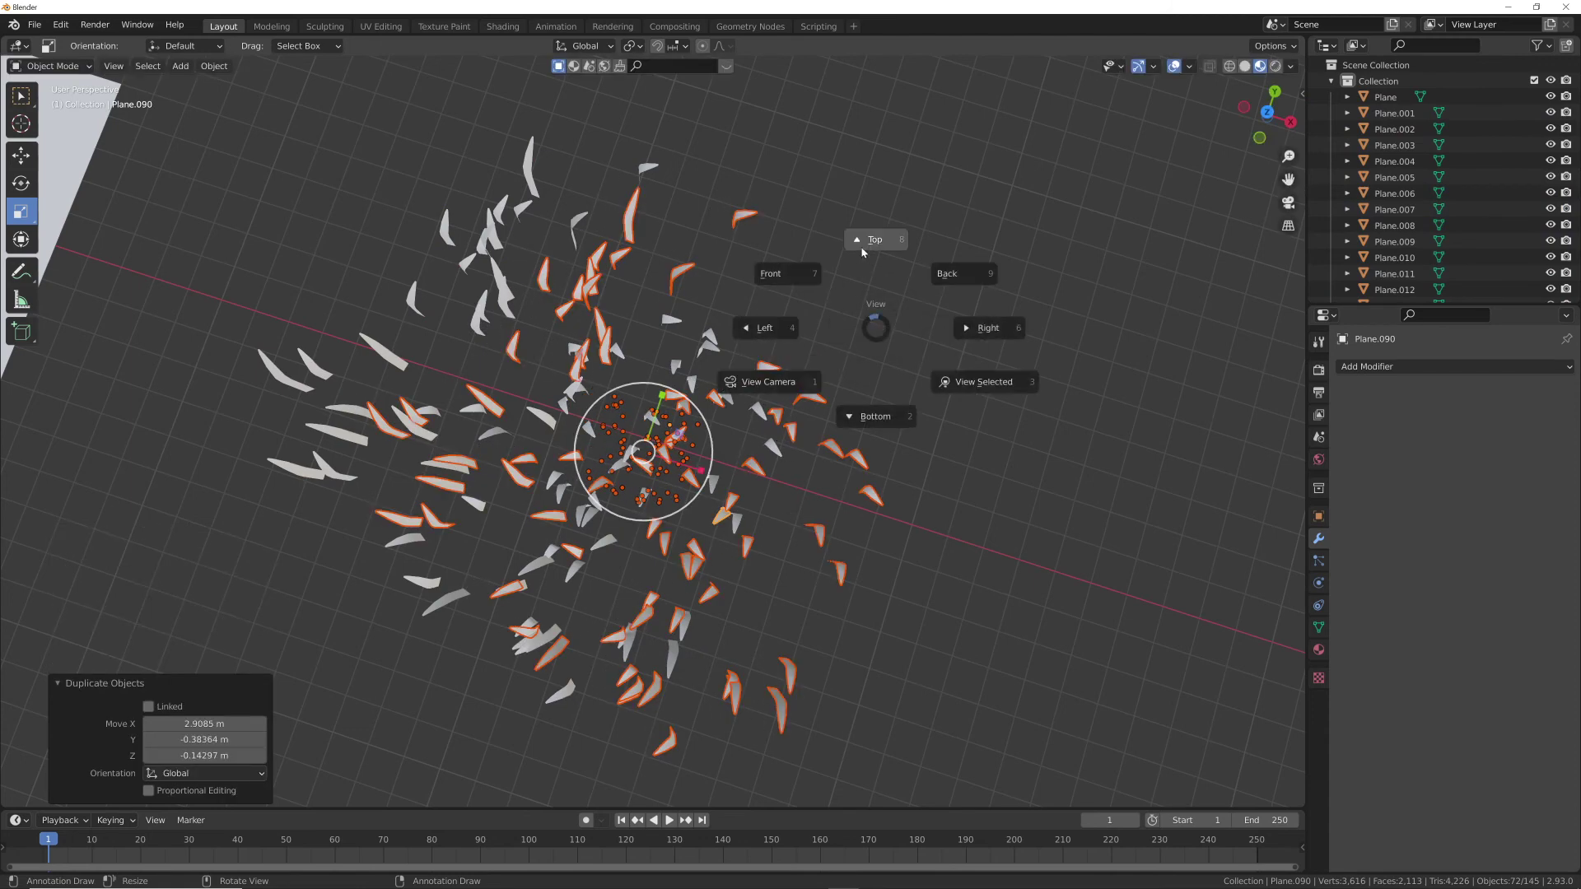
{"action": "left_click", "coordinate": [863, 247]}
{"action": "key", "text": "r"}
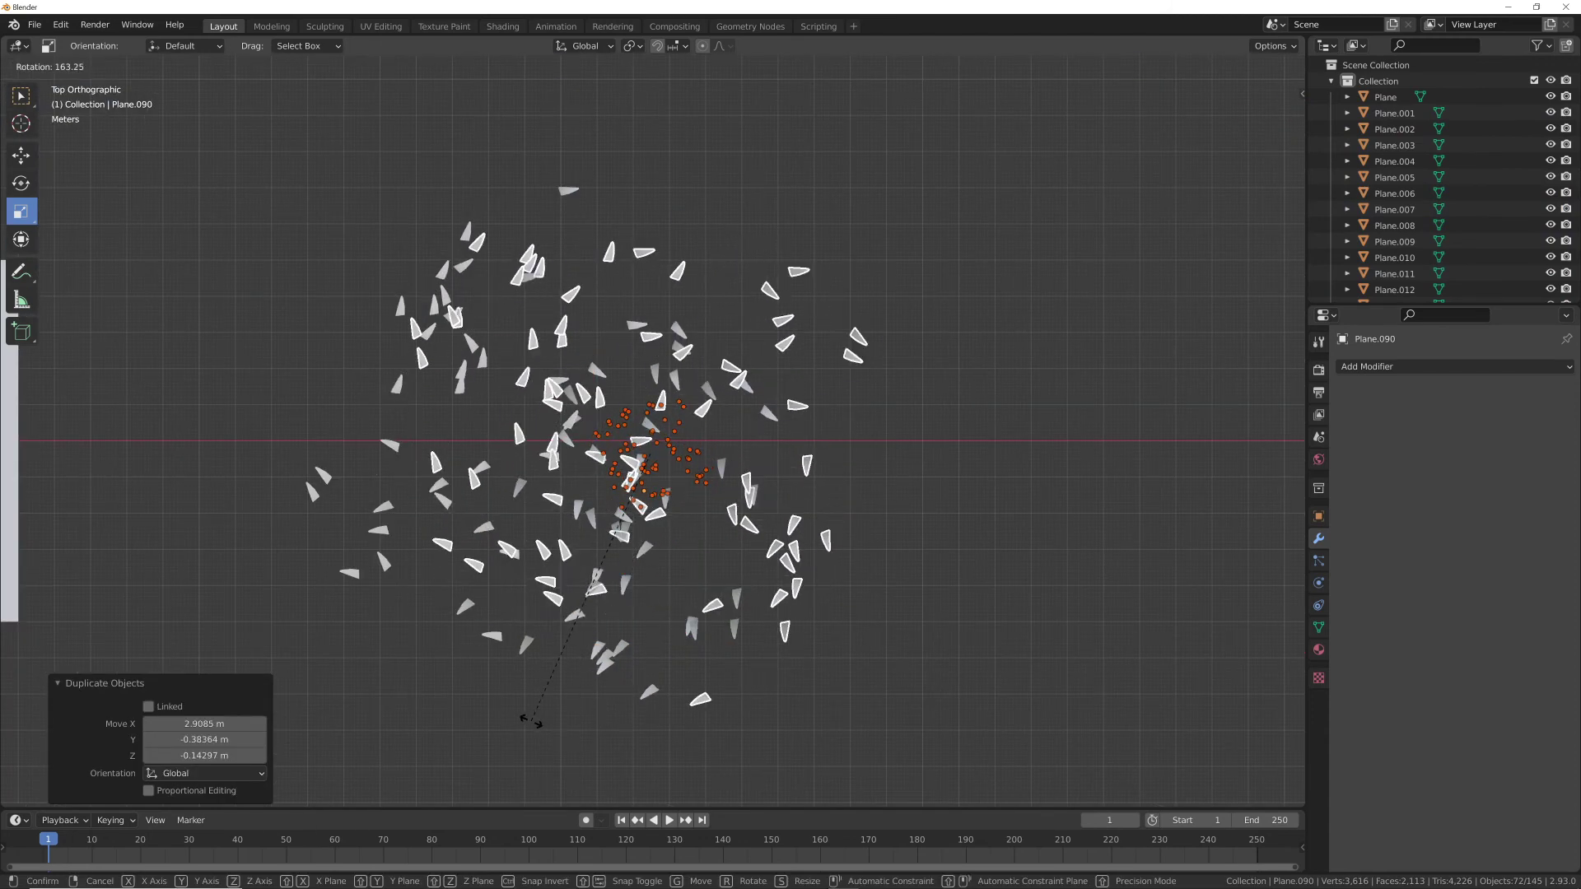
{"action": "left_click", "coordinate": [529, 720]}
{"action": "key", "text": "g"}
{"action": "left_click", "coordinate": [801, 632]}
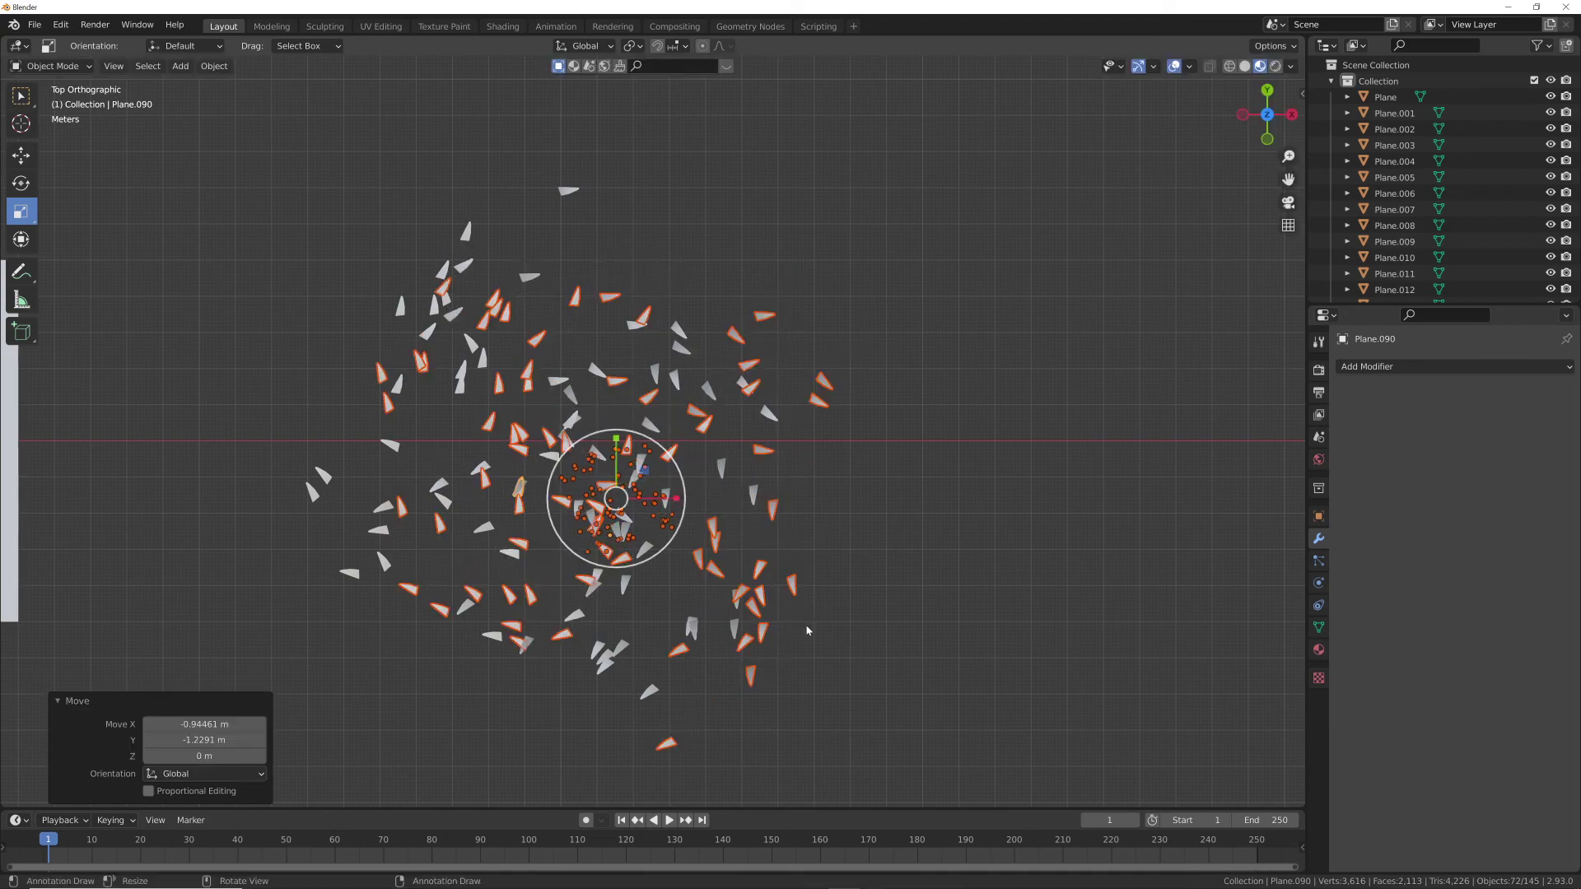
- Delete two stray blades from the grass patch
{"action": "middle_click_drag", "start_coordinate": [914, 632], "coordinate": [789, 516]}
{"action": "left_click", "coordinate": [946, 509]}
{"action": "scroll", "coordinate": [788, 517], "scroll_direction": "down", "scroll_amount": 3}
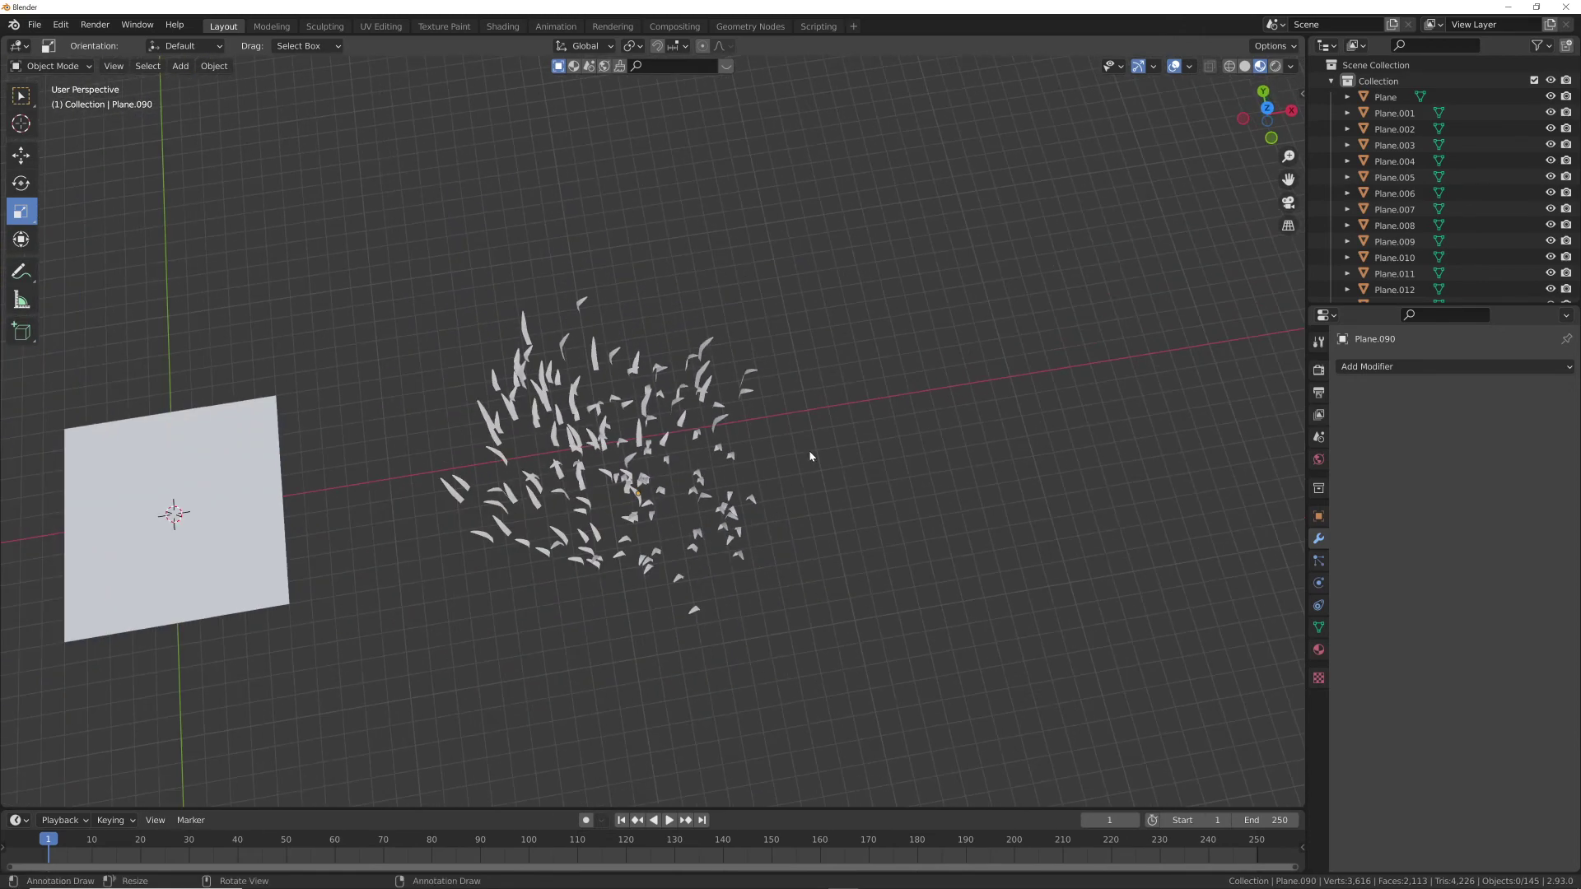
{"action": "left_click_drag", "start_coordinate": [944, 214], "coordinate": [410, 671]}
{"action": "middle_click_drag", "start_coordinate": [820, 649], "coordinate": [851, 522]}
{"action": "key", "text": "alt+a"}
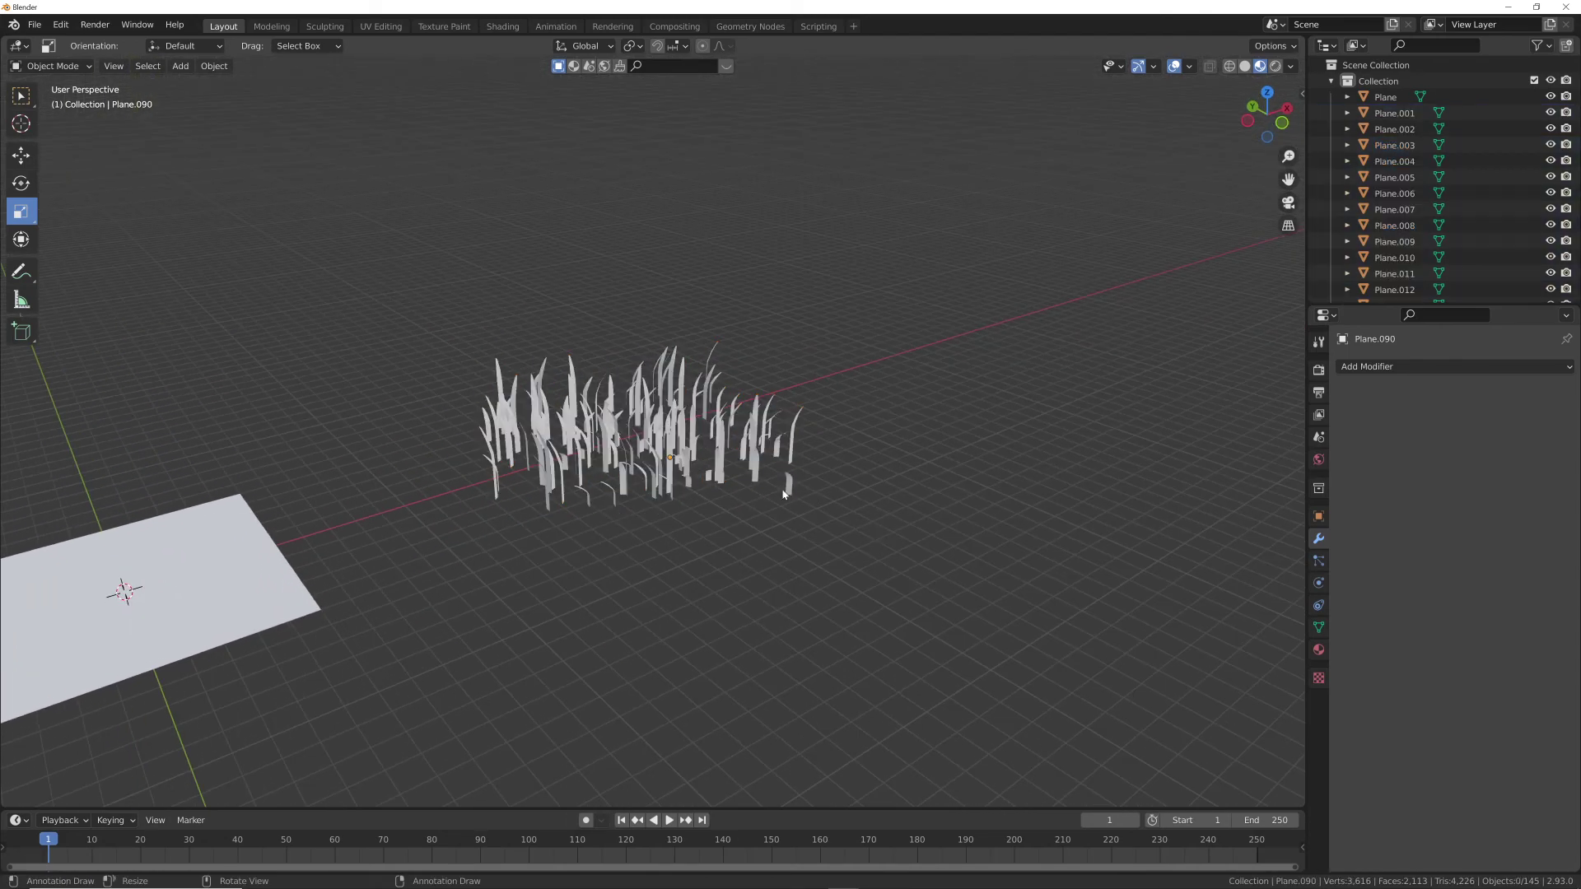
{"action": "key", "text": "Delete"}
{"action": "middle_click_drag", "start_coordinate": [792, 453], "coordinate": [580, 310]}
{"action": "left_click", "coordinate": [540, 333]}
{"action": "key", "text": "Delete"}
- Join all the remaining blades into a single object and deselect it
{"action": "middle_click_drag", "start_coordinate": [722, 518], "coordinate": [758, 512]}
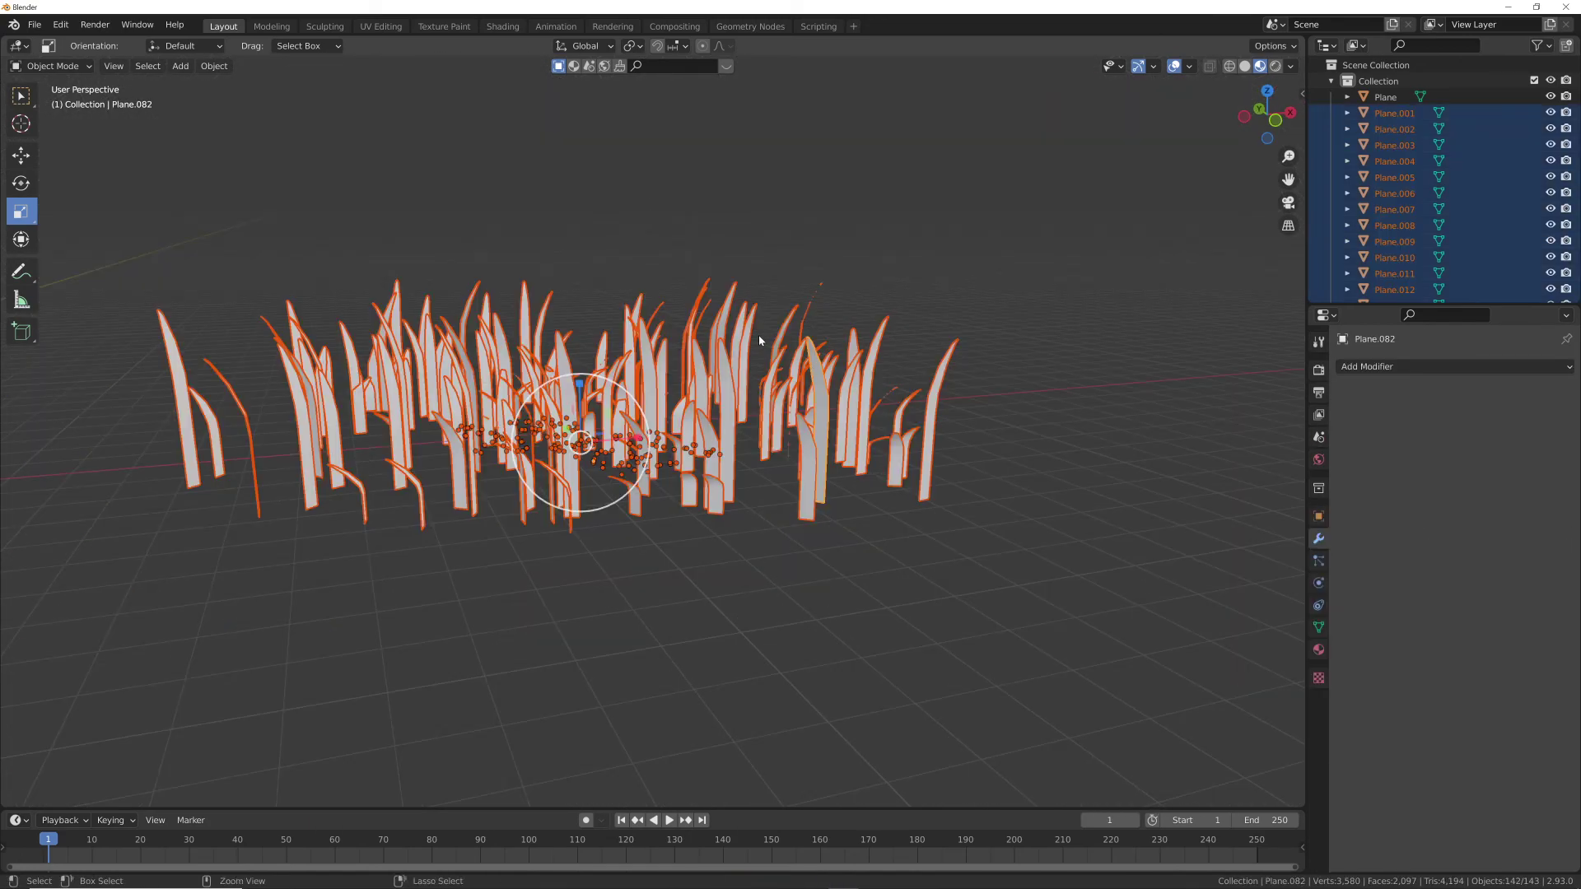
{"action": "key", "text": "ctrl+j"}
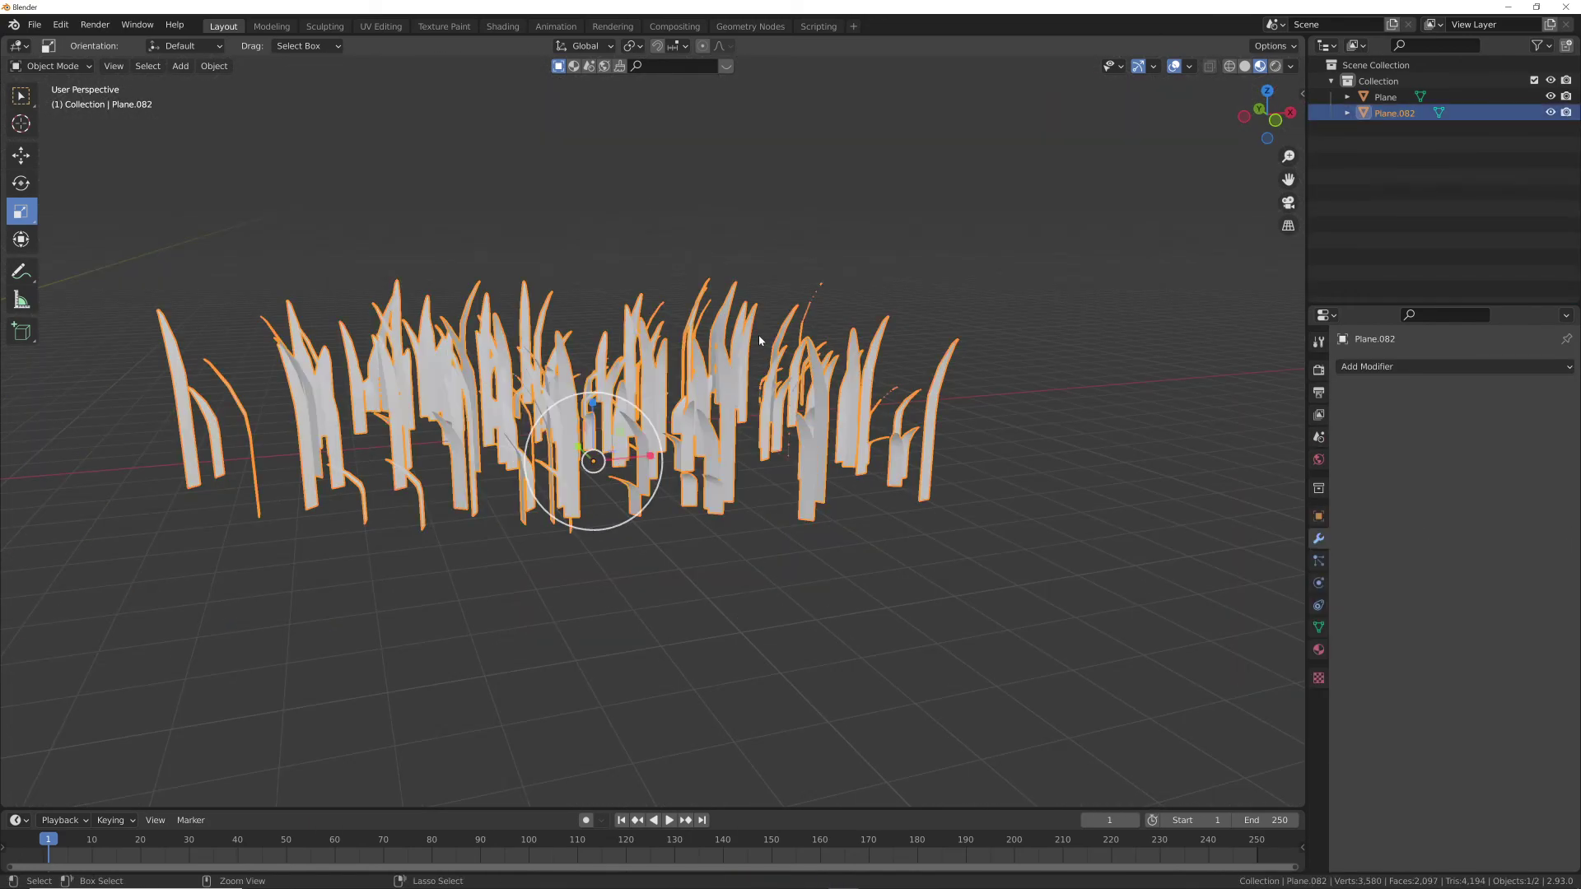
{"action": "middle_click_drag", "start_coordinate": [759, 340], "coordinate": [1039, 472]}
{"action": "left_click", "coordinate": [1043, 471]}
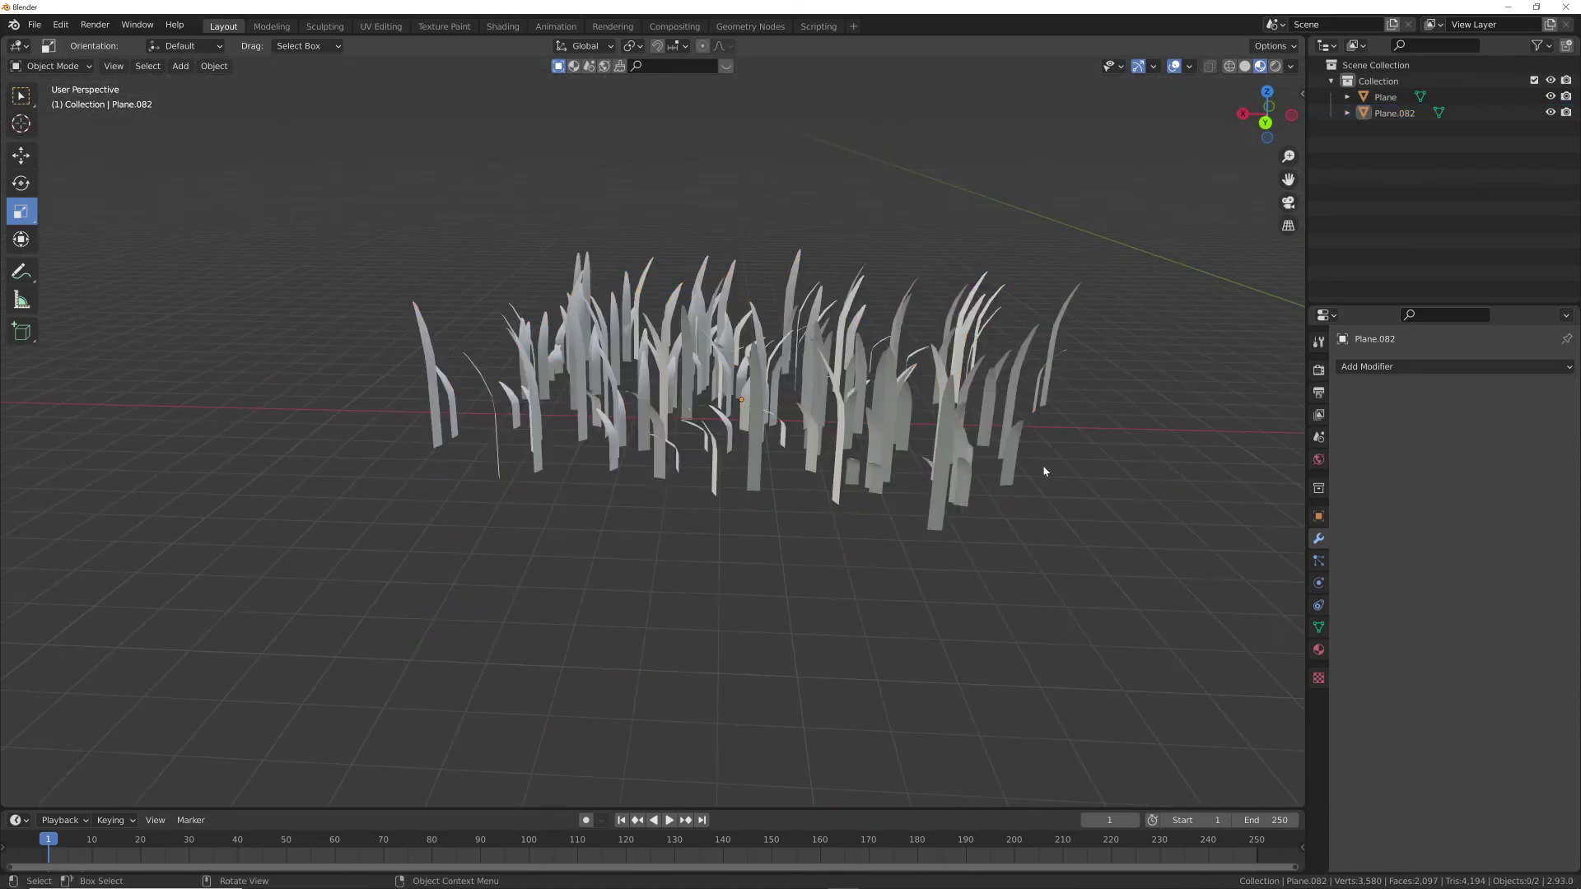
- Inspect the joined grass mesh in Edit Mode and examine the patch from several angles in Object Mode
{"action": "left_click", "coordinate": [888, 431]}
{"action": "key", "text": "Tab"}
{"action": "key", "text": "a"}
{"action": "key", "text": "Tab"}
{"action": "middle_click_drag", "start_coordinate": [796, 394], "coordinate": [682, 362]}
{"action": "scroll", "coordinate": [691, 363], "scroll_direction": "down", "scroll_amount": 5}
{"action": "middle_click_drag", "start_coordinate": [996, 395], "coordinate": [783, 413]}
{"action": "left_click", "coordinate": [769, 418]}
{"action": "scroll", "coordinate": [769, 418], "scroll_direction": "up", "scroll_amount": 4}
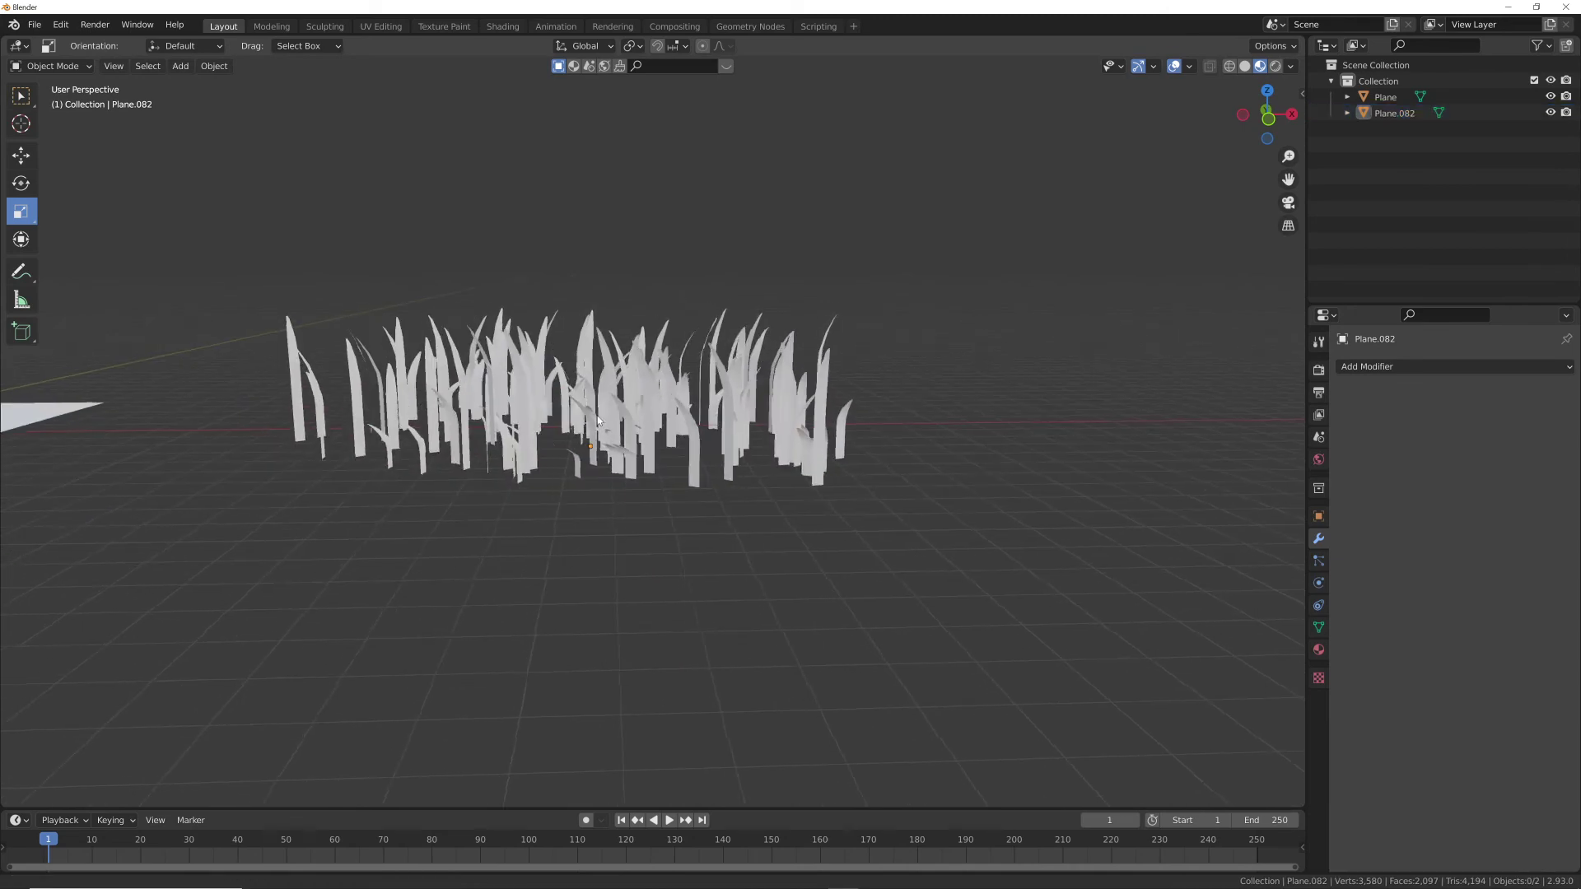
- Select the large plane, switch to the Geometry Nodes workspace and extend the 3D viewport over the spreadsheet area
{"action": "middle_click_drag", "start_coordinate": [599, 421], "coordinate": [1186, 420], "text": "shift"}
{"action": "left_click", "coordinate": [351, 471]}
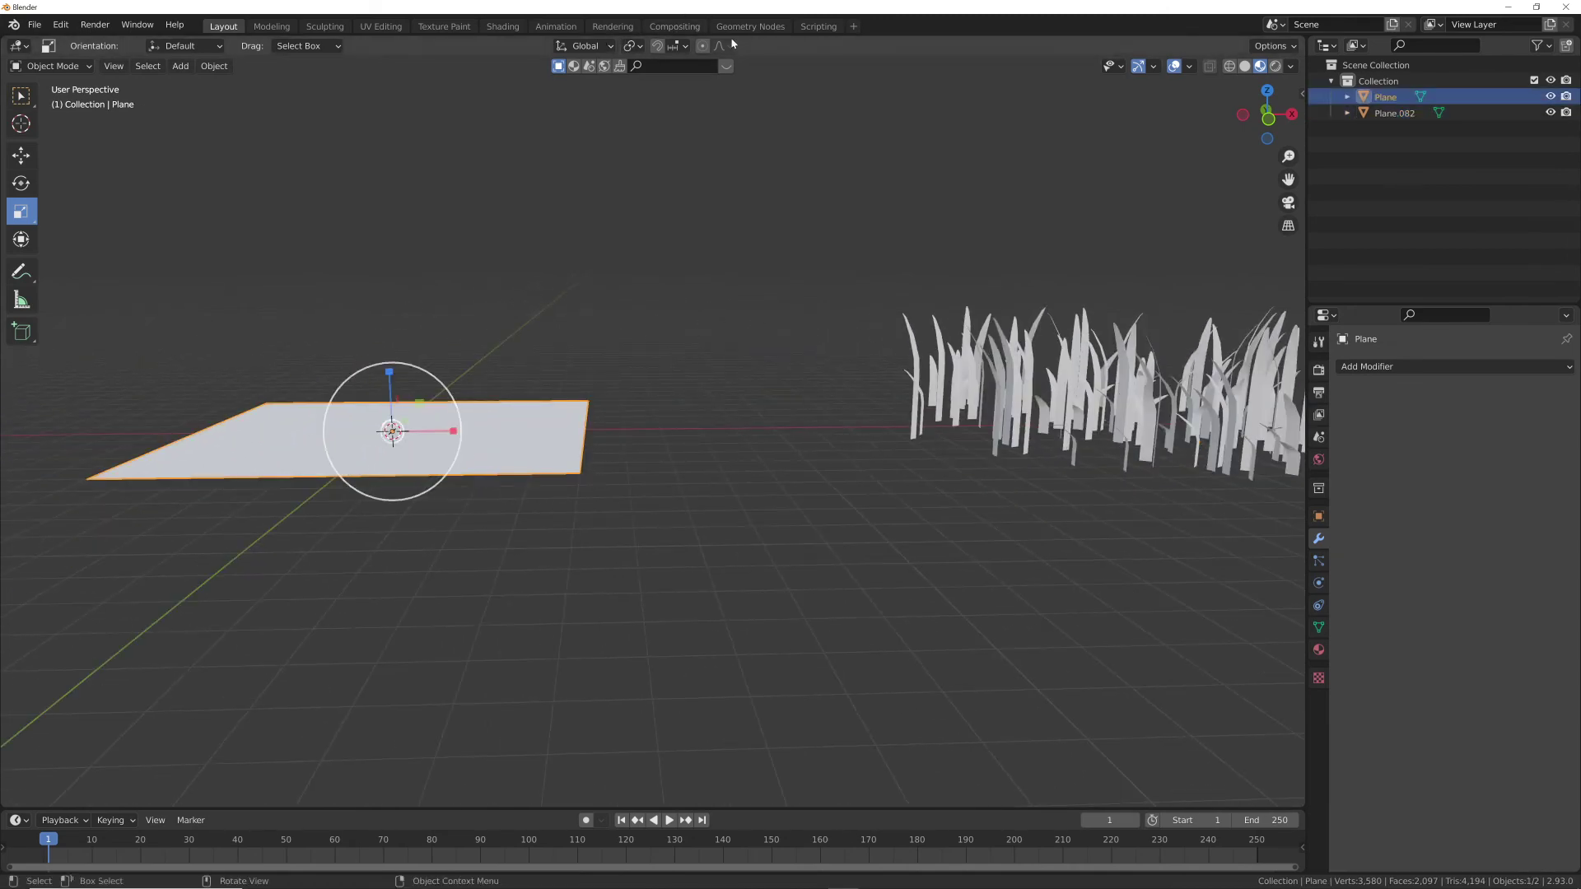
{"action": "left_click", "coordinate": [750, 26]}
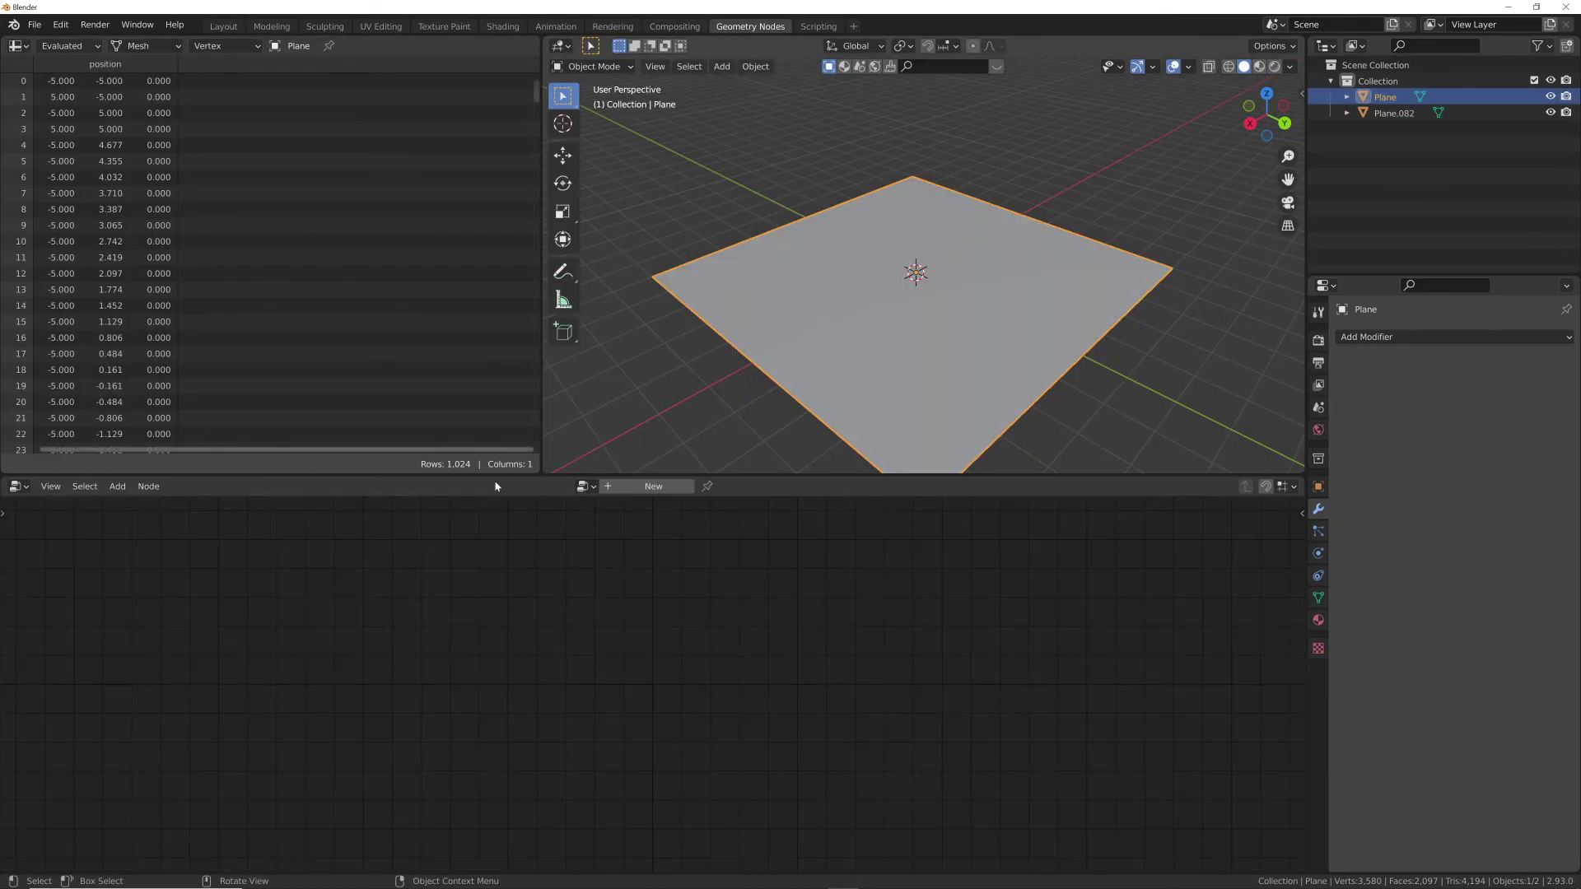
{"action": "left_click_drag", "start_coordinate": [544, 466], "coordinate": [477, 453]}
{"action": "middle_click_drag", "start_coordinate": [678, 407], "coordinate": [694, 372]}
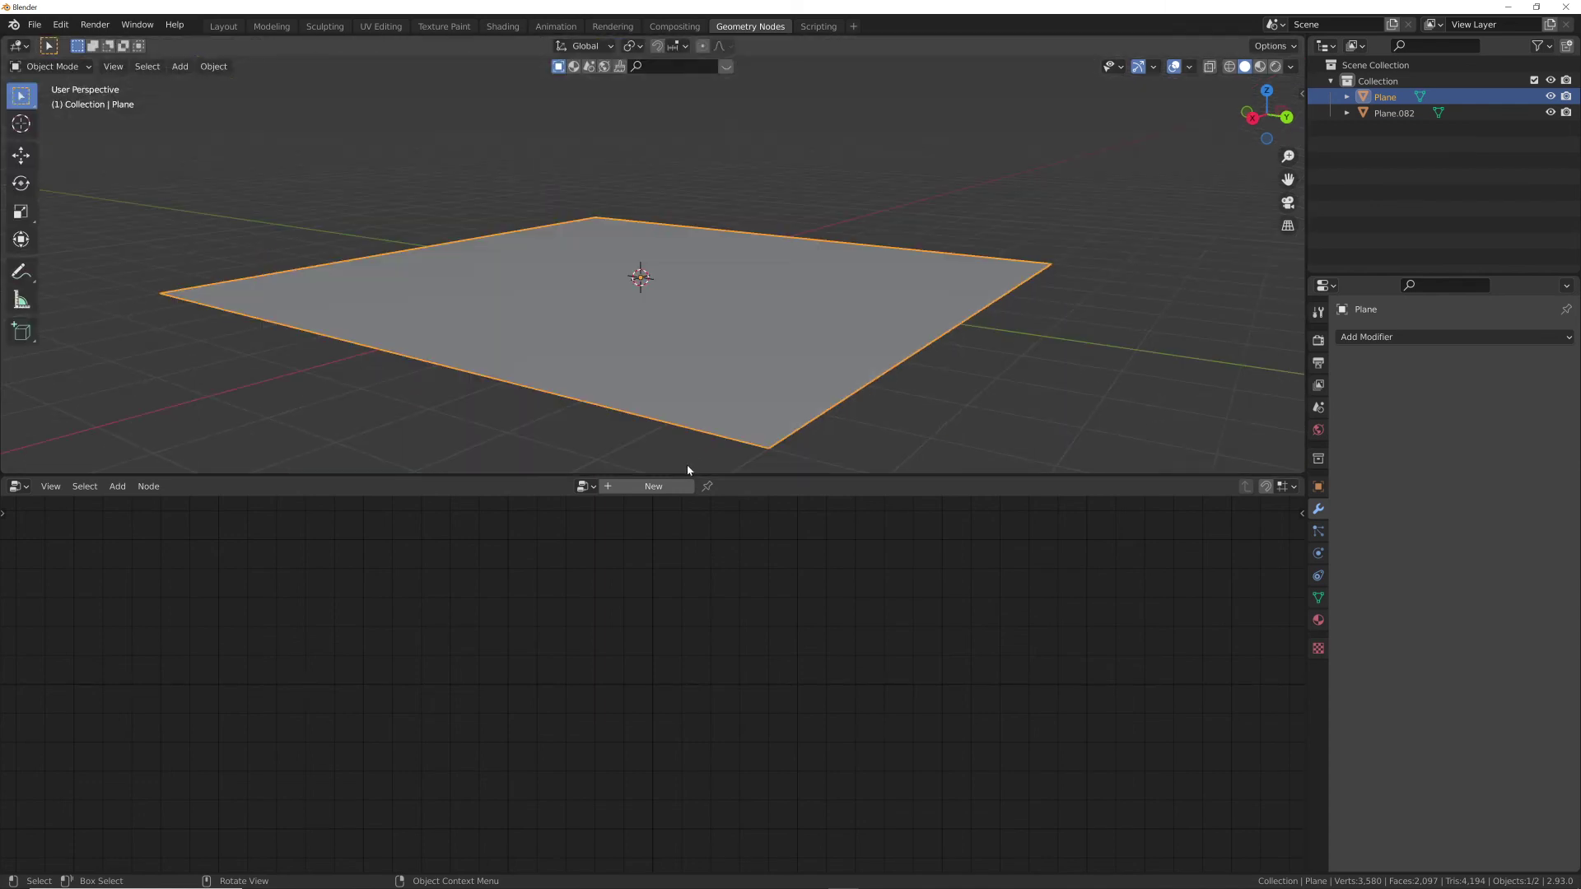
- Create a geometry node tree on the plane and insert a Point Instance node between Group Input and Group Output
{"action": "left_click", "coordinate": [656, 488]}
{"action": "key", "text": "shift+a"}
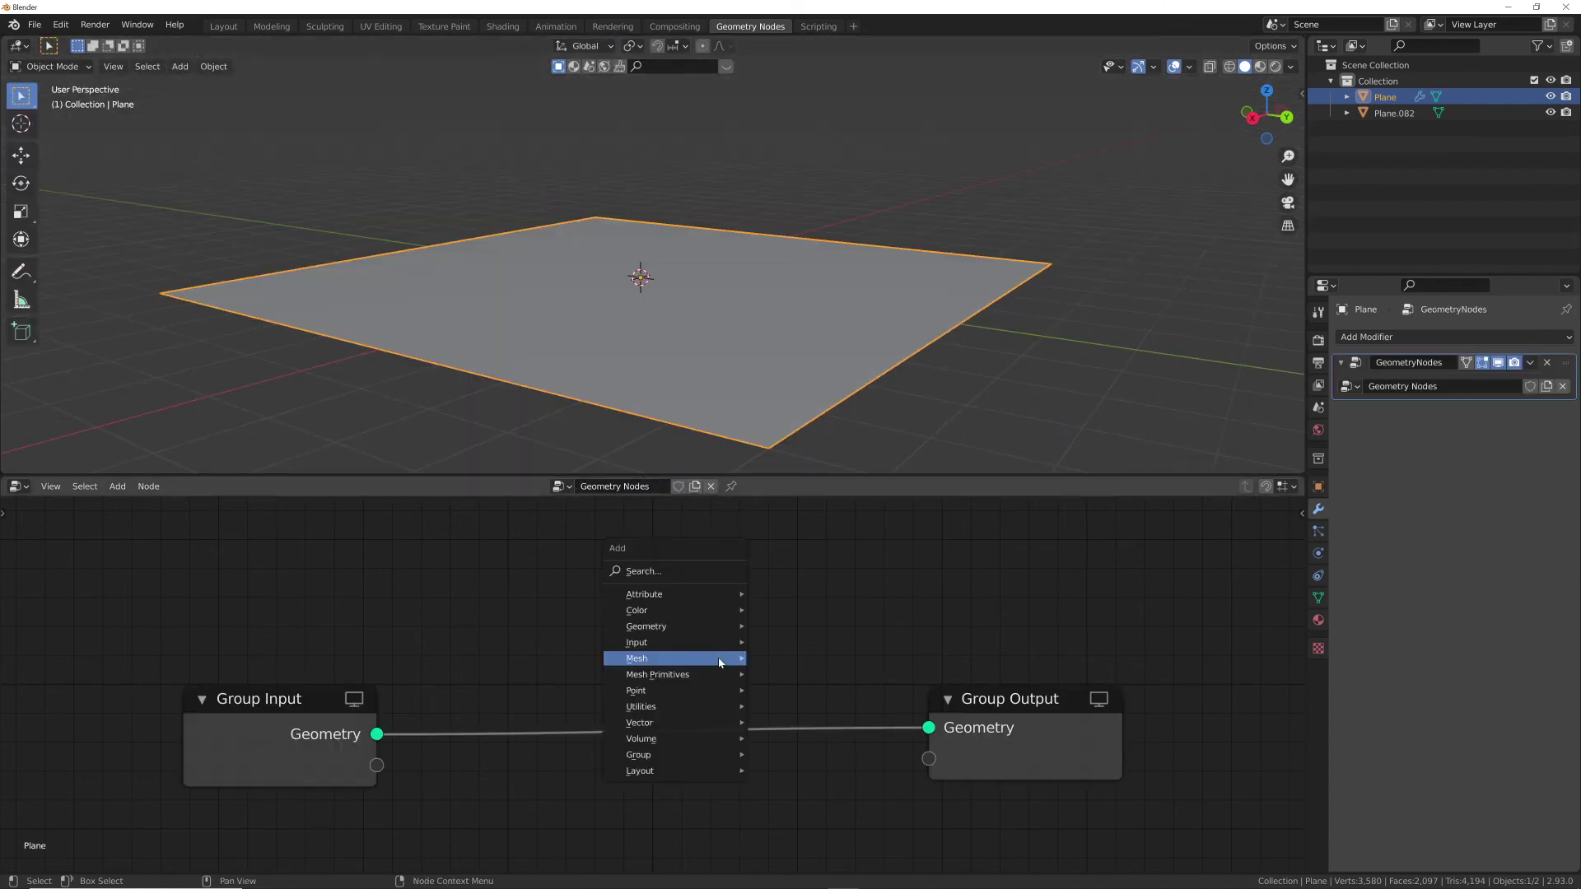
{"action": "left_click", "coordinate": [659, 566]}
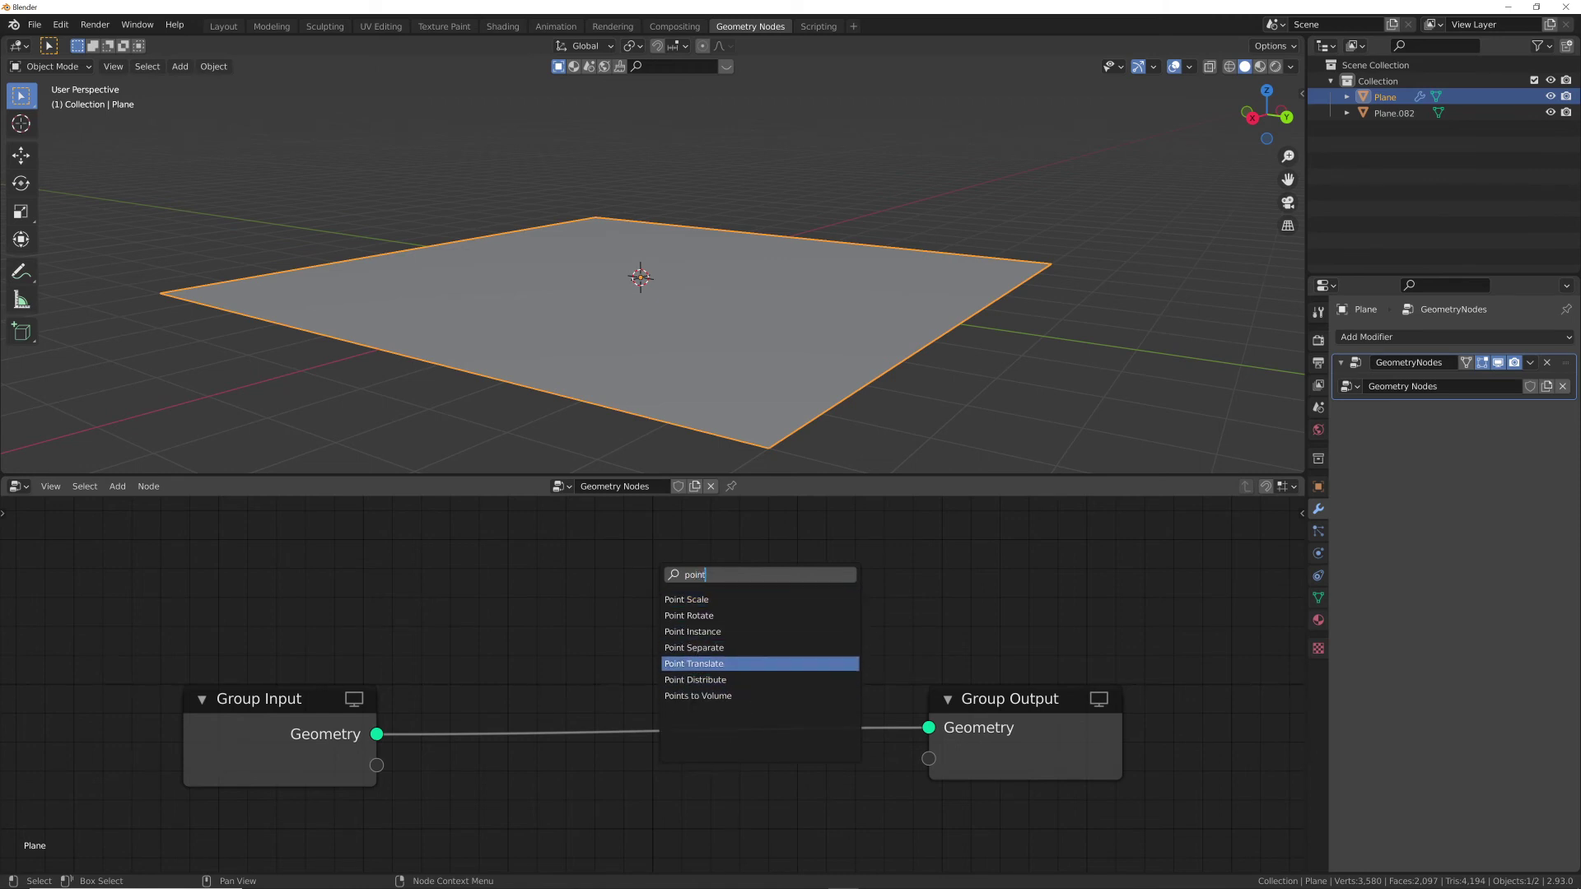
{"action": "left_click", "coordinate": [707, 631]}
{"action": "left_click", "coordinate": [670, 696]}
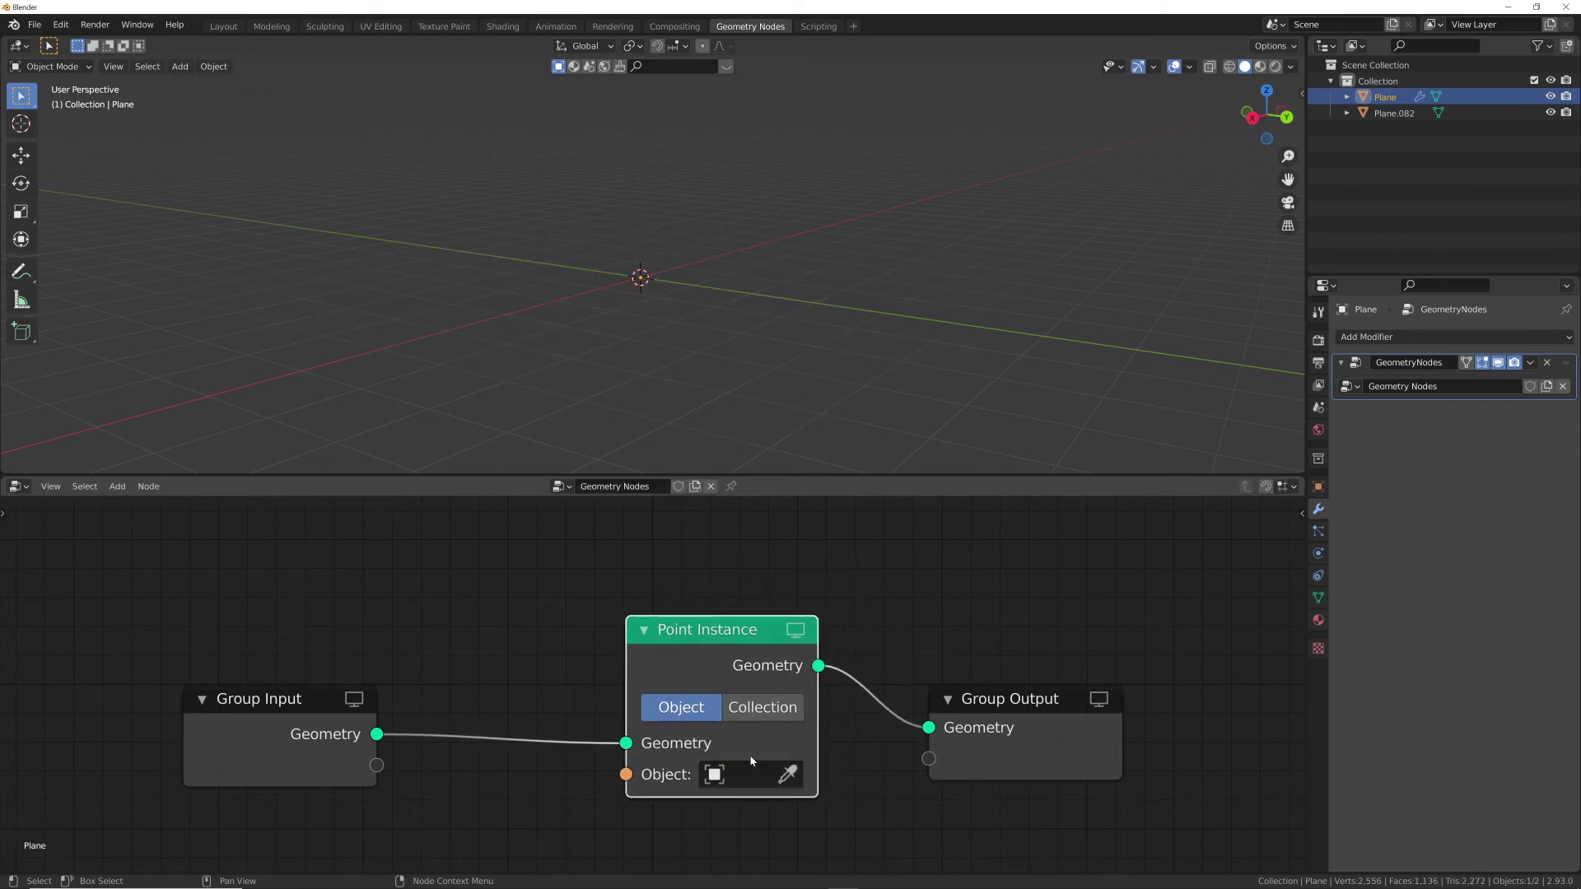
- Rename the joined grass patch object as grass
{"action": "left_click", "coordinate": [741, 774]}
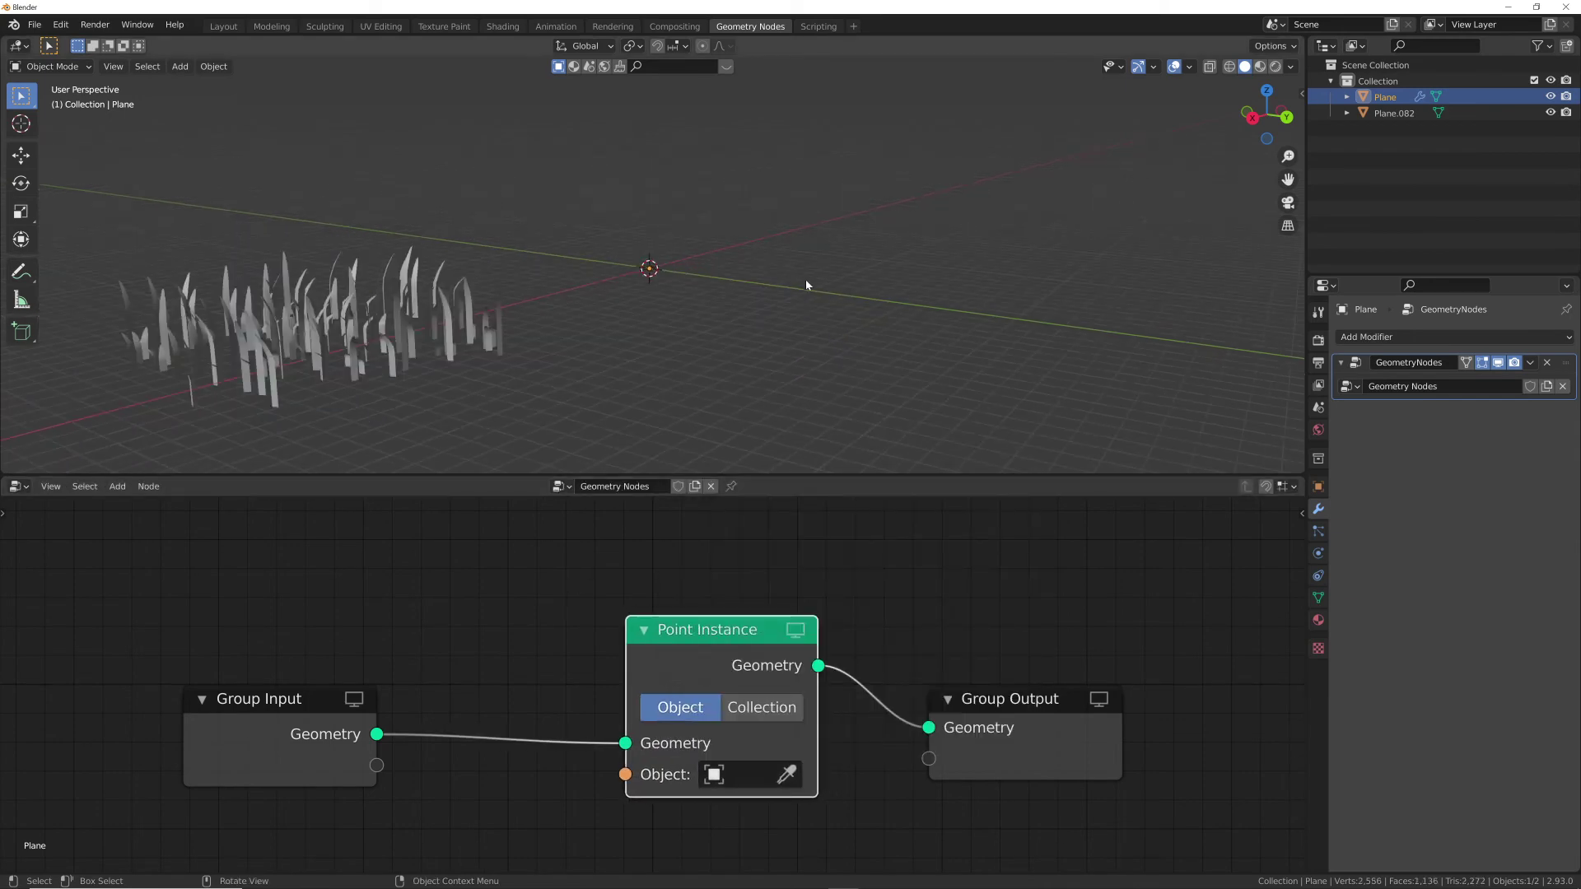
{"action": "left_click", "coordinate": [458, 335]}
{"action": "key", "text": "g"}
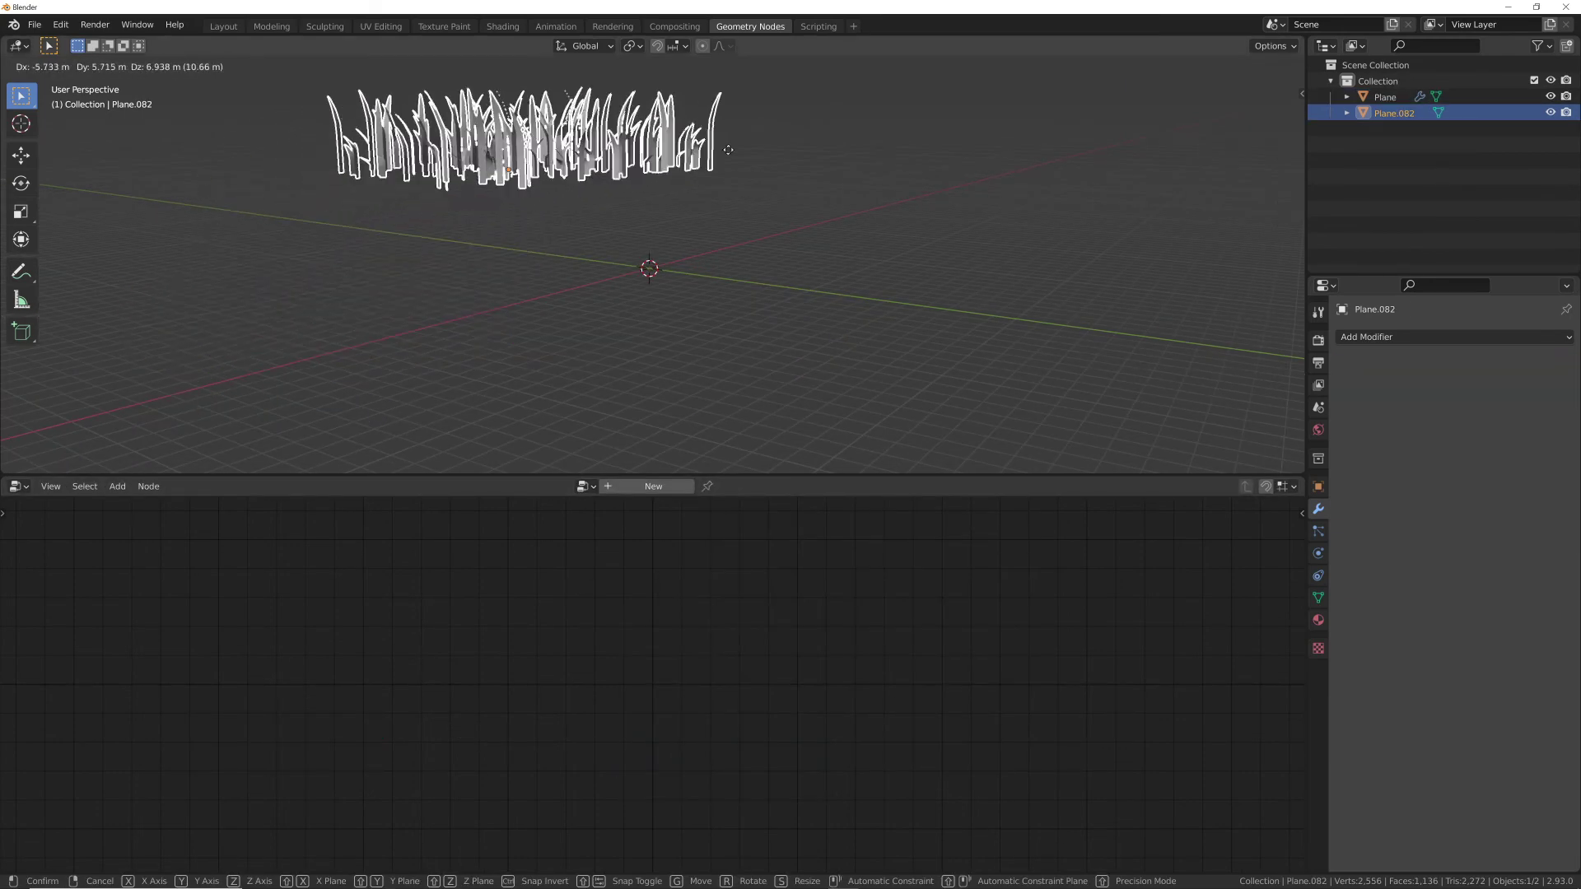
{"action": "right_click", "coordinate": [651, 265]}
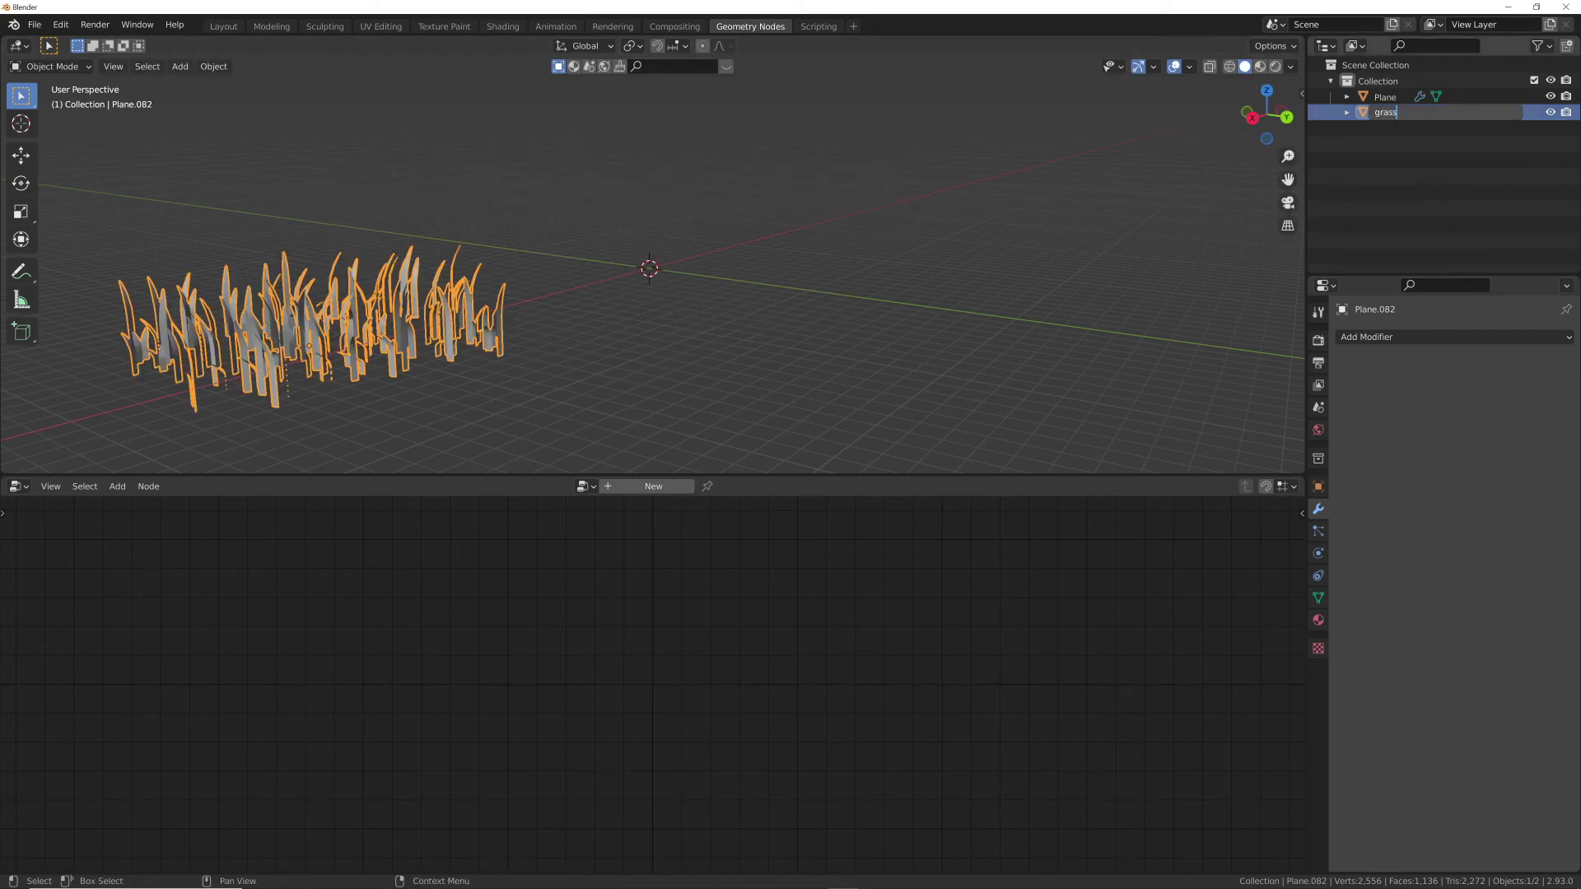
{"action": "key", "text": "Return"}
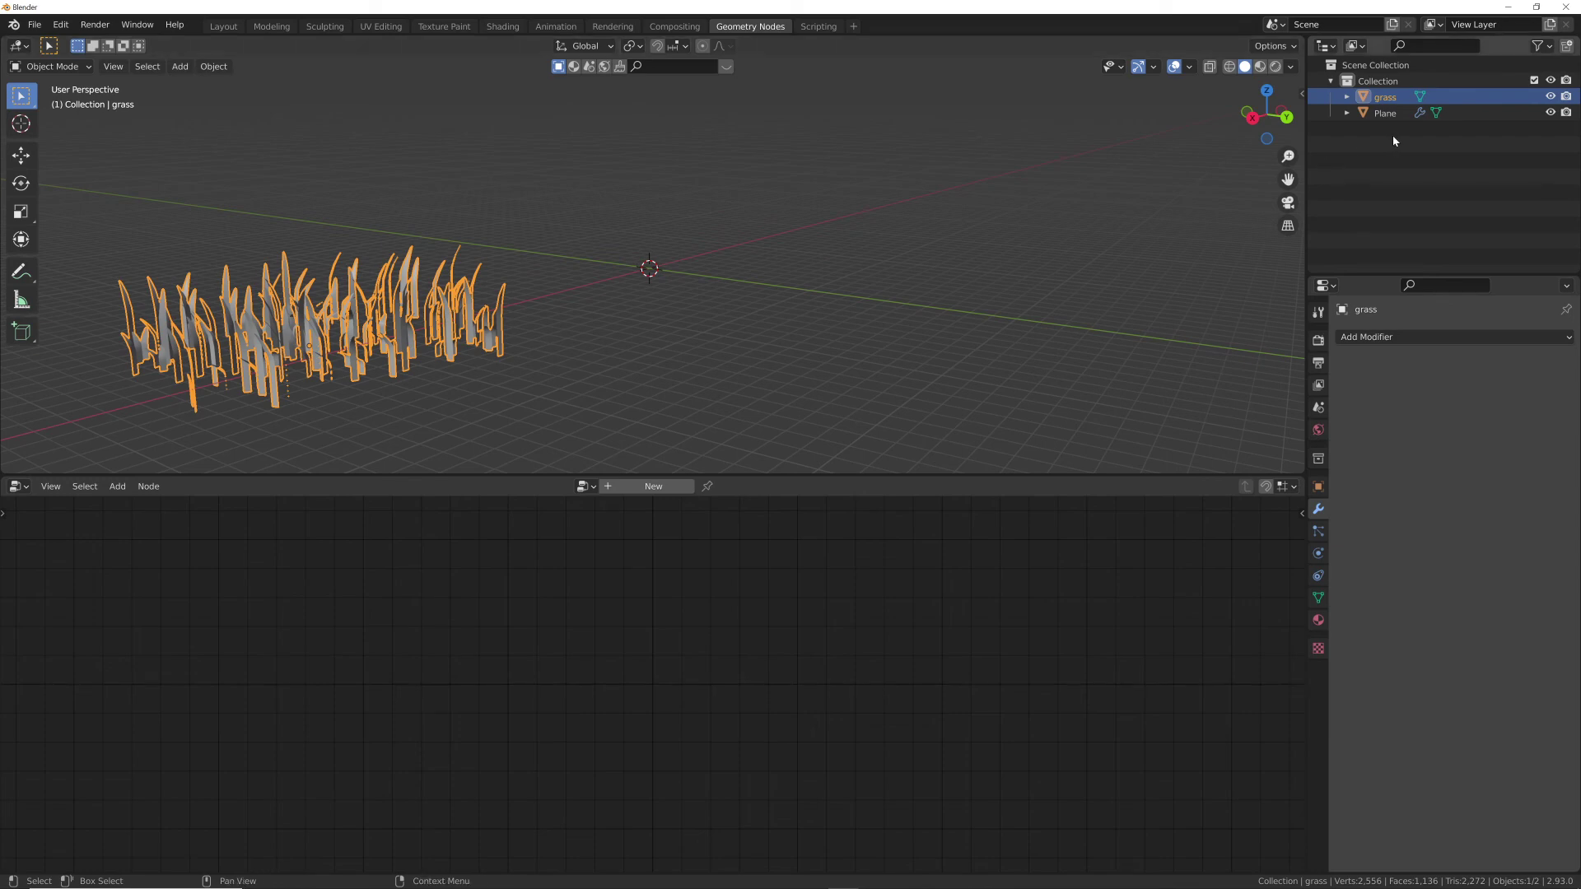
- Assign the grass object as the instanced object in the plane's Point Instance node
{"action": "left_click", "coordinate": [1385, 113]}
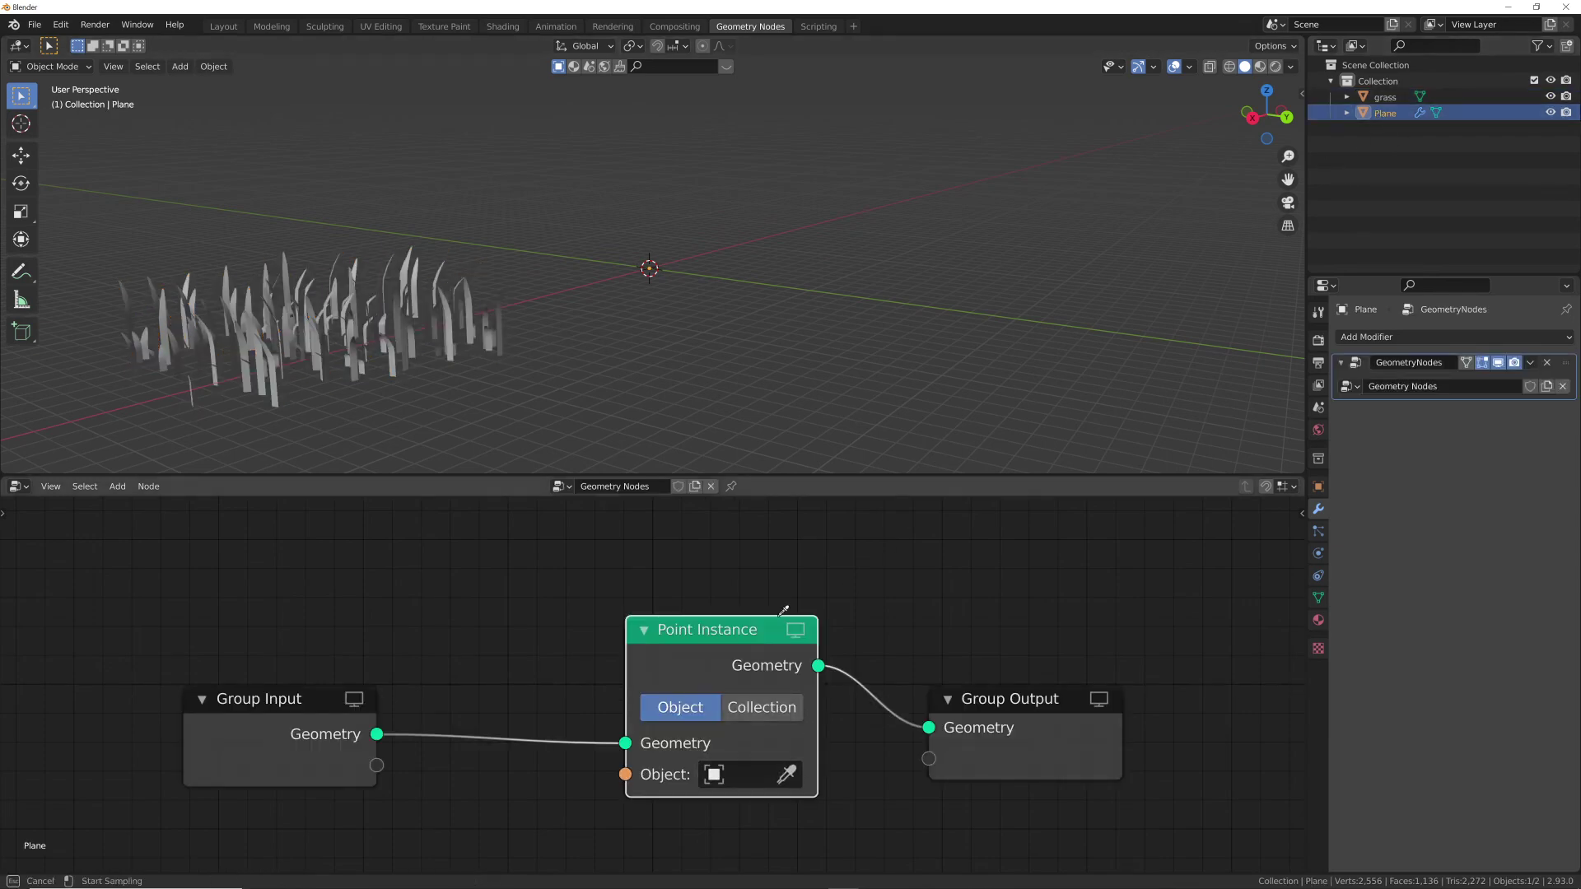
{"action": "left_click", "coordinate": [459, 369]}
{"action": "left_click", "coordinate": [349, 349]}
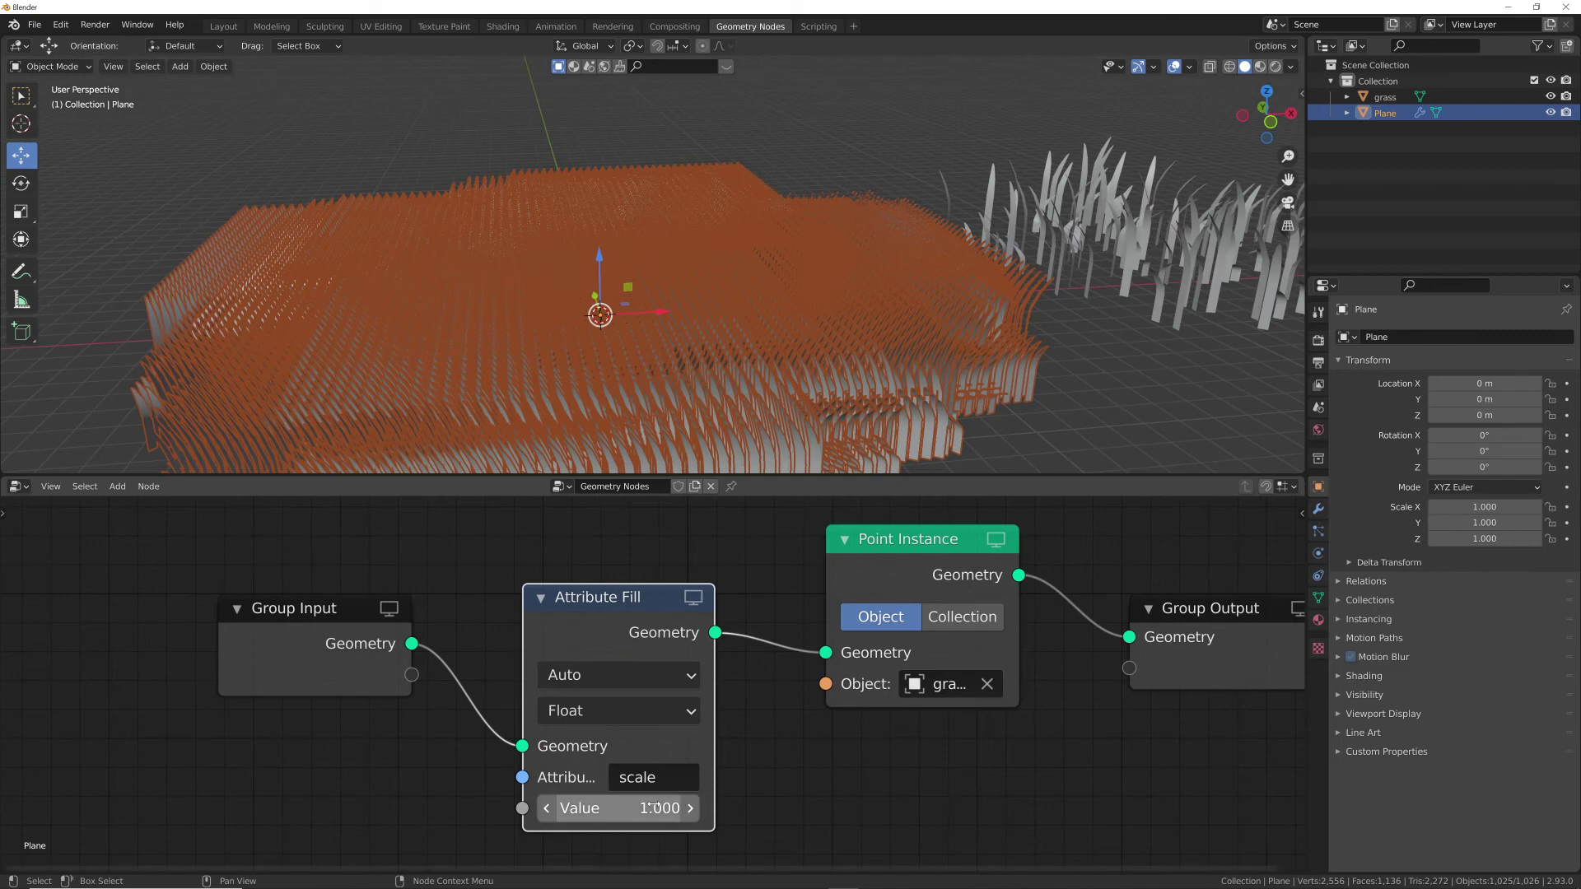
- Set the Attribute Fill node's scale value to 0, raise it to 0.010, and check the instances up close
{"action": "left_click", "coordinate": [650, 807]}
{"action": "type", "text": "0"}
{"action": "key", "text": "Return"}
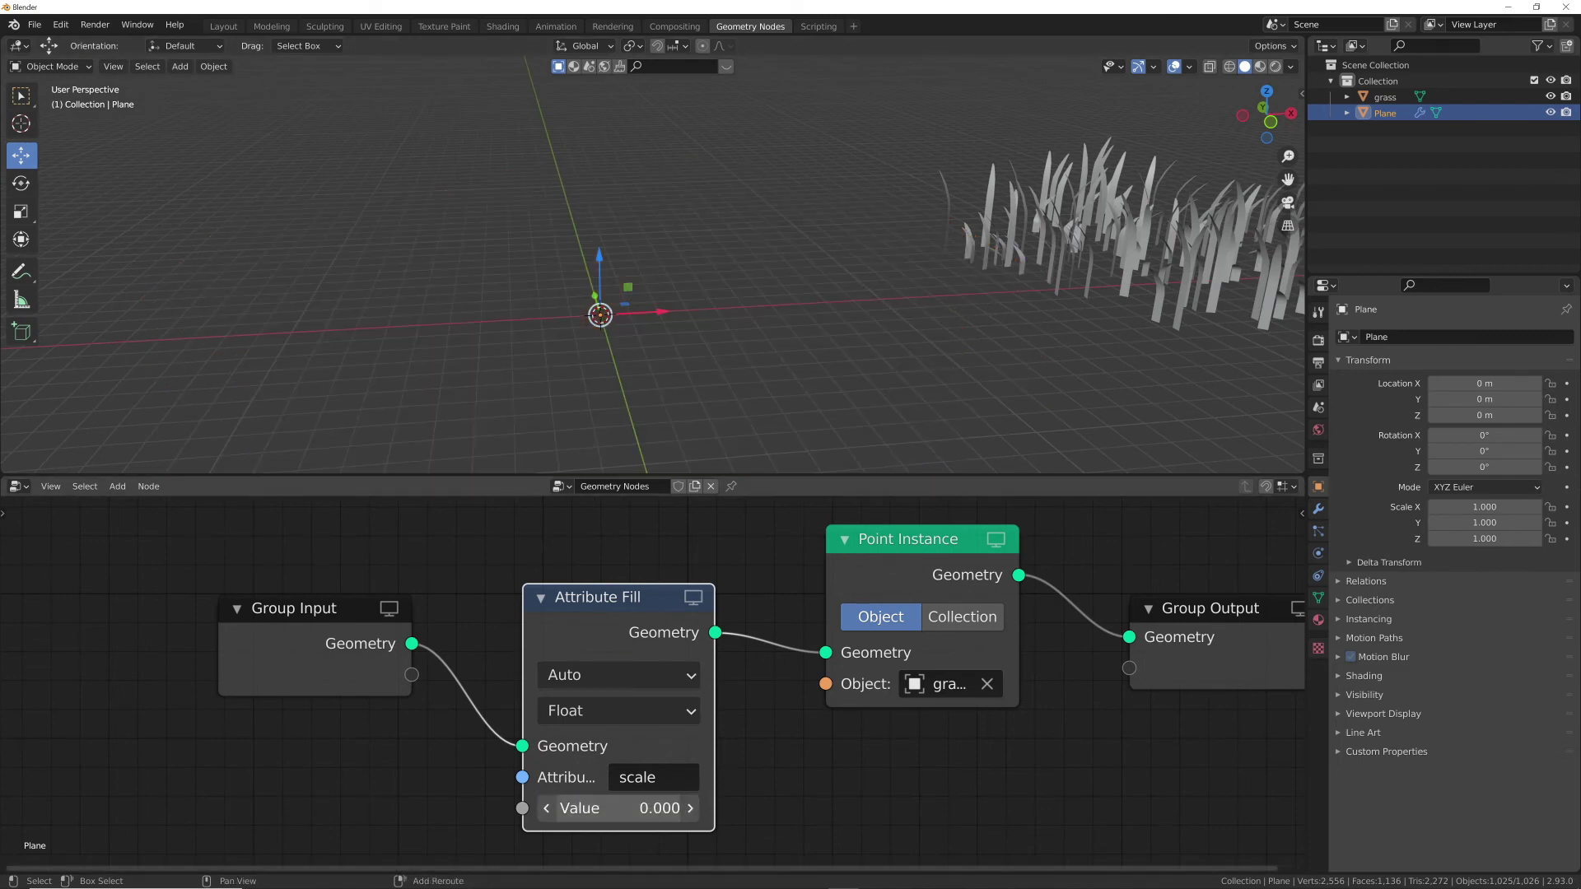
{"action": "left_click_drag", "start_coordinate": [619, 809], "coordinate": [620, 808]}
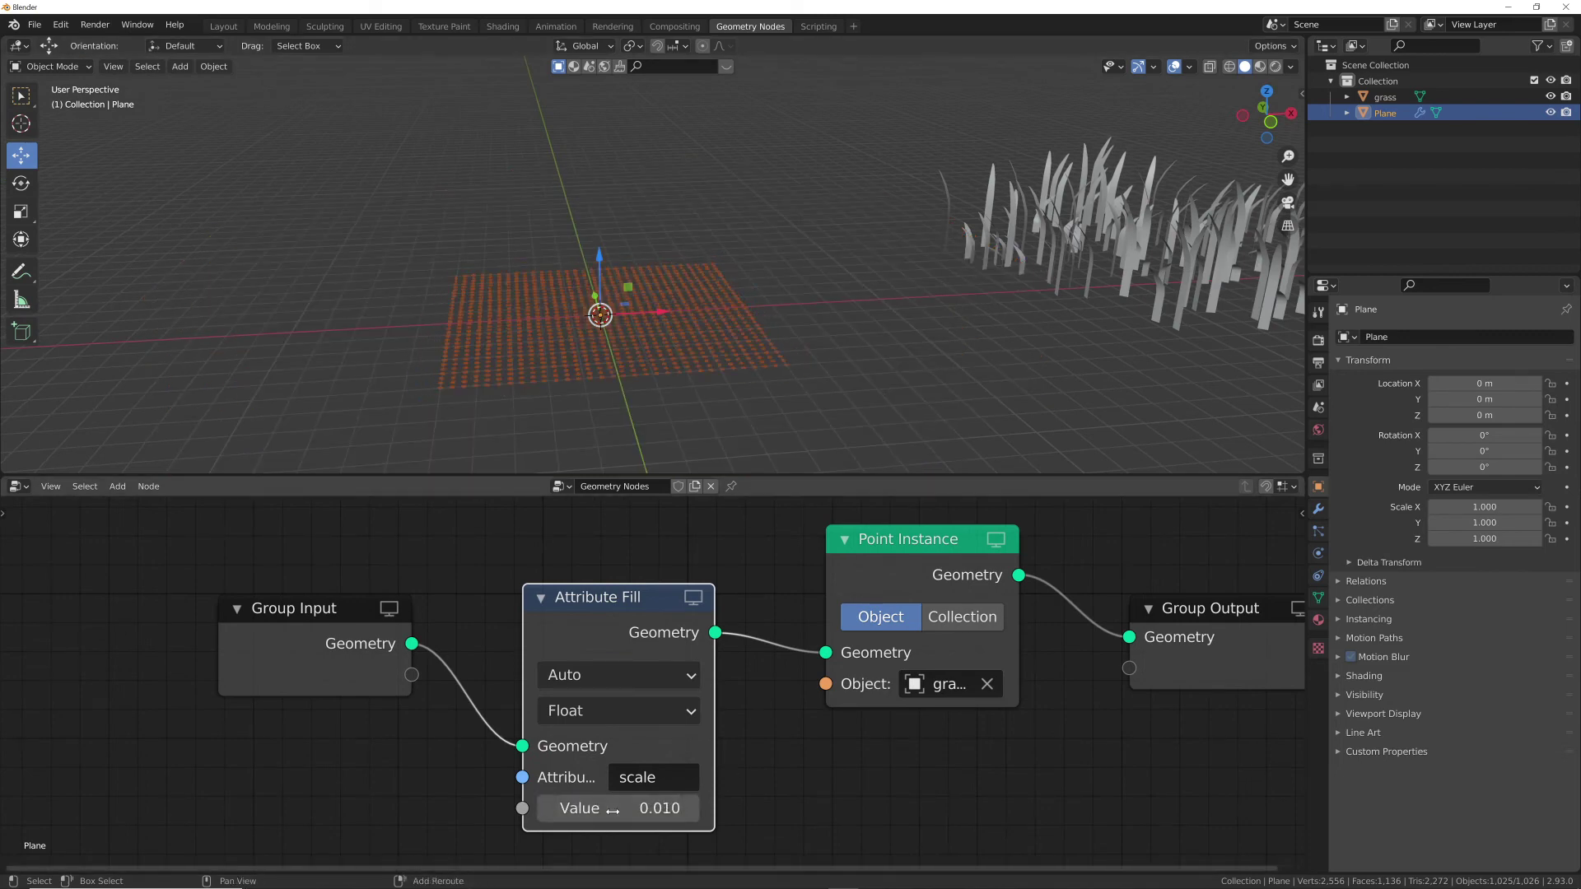
{"action": "scroll", "coordinate": [596, 394], "scroll_direction": "up", "scroll_amount": 6}
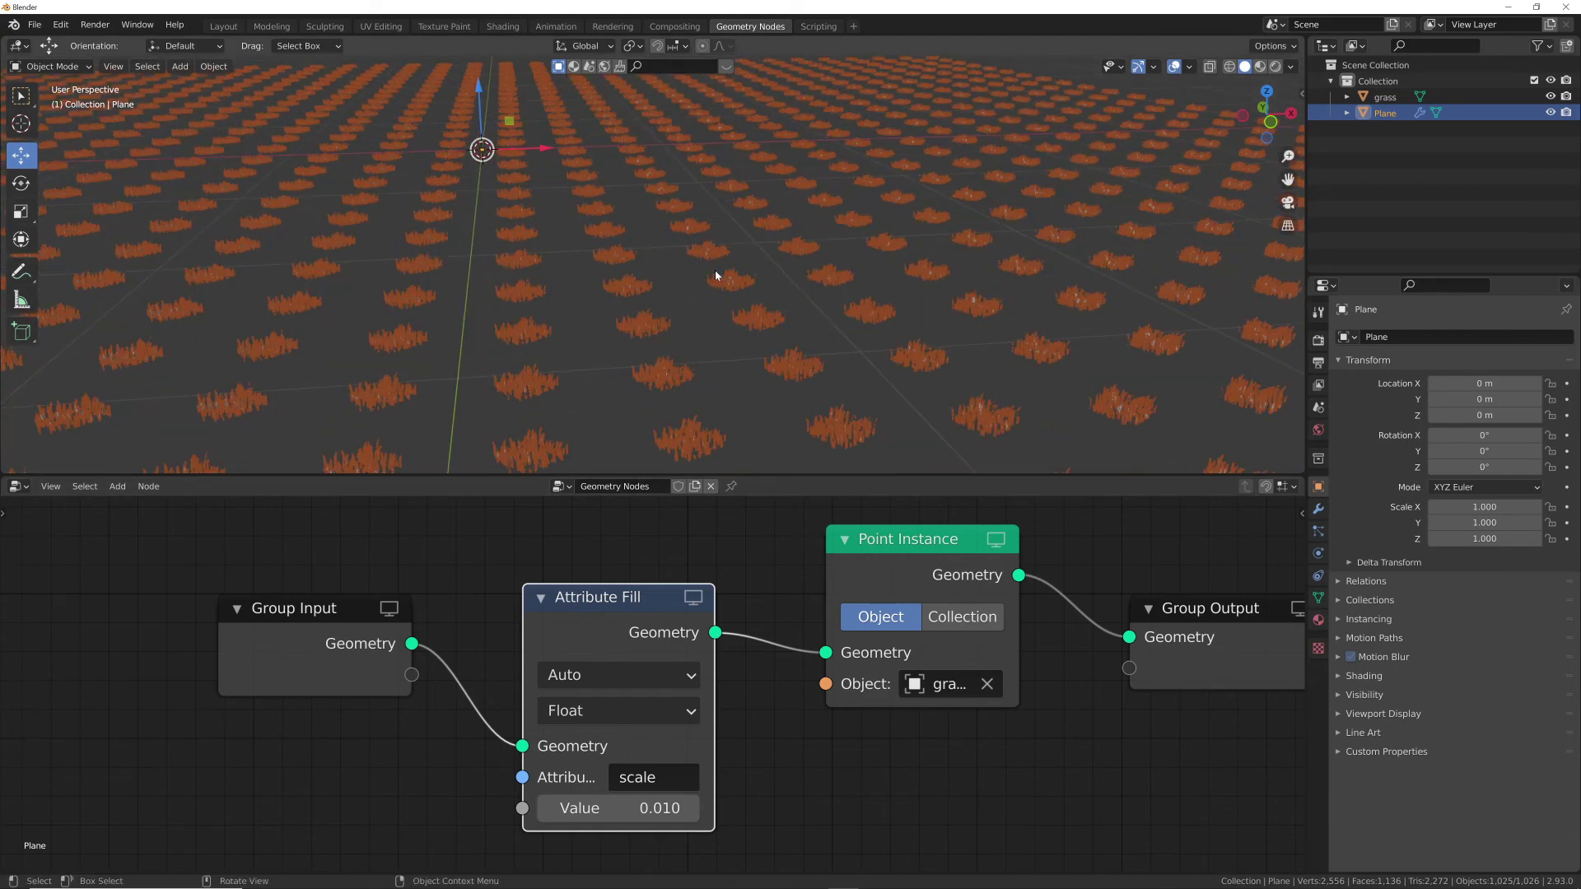
{"action": "key", "text": "KP_Decimal"}
{"action": "scroll", "coordinate": [715, 270], "scroll_direction": "up", "scroll_amount": 8}
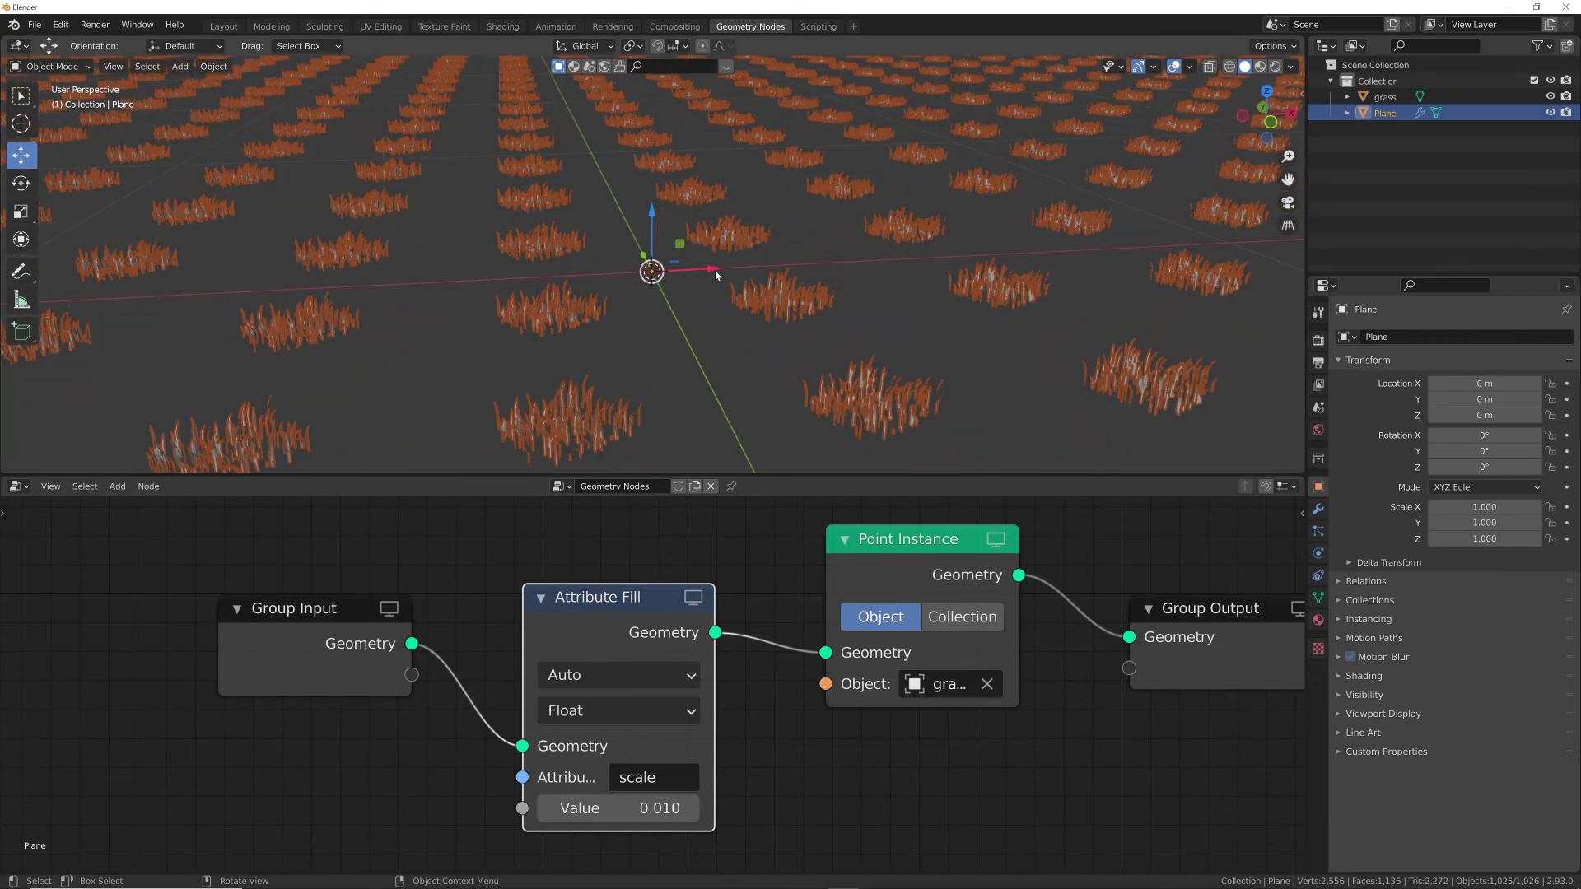
- Insert a Point Distribute node between the Attribute Fill and Point Instance nodes
{"action": "scroll", "coordinate": [715, 270], "scroll_direction": "down", "scroll_amount": 8}
{"action": "middle_click_drag", "start_coordinate": [715, 270], "coordinate": [706, 312]}
{"action": "key", "text": "shift+a"}
{"action": "left_click", "coordinate": [776, 503]}
{"action": "type", "text": "point"}
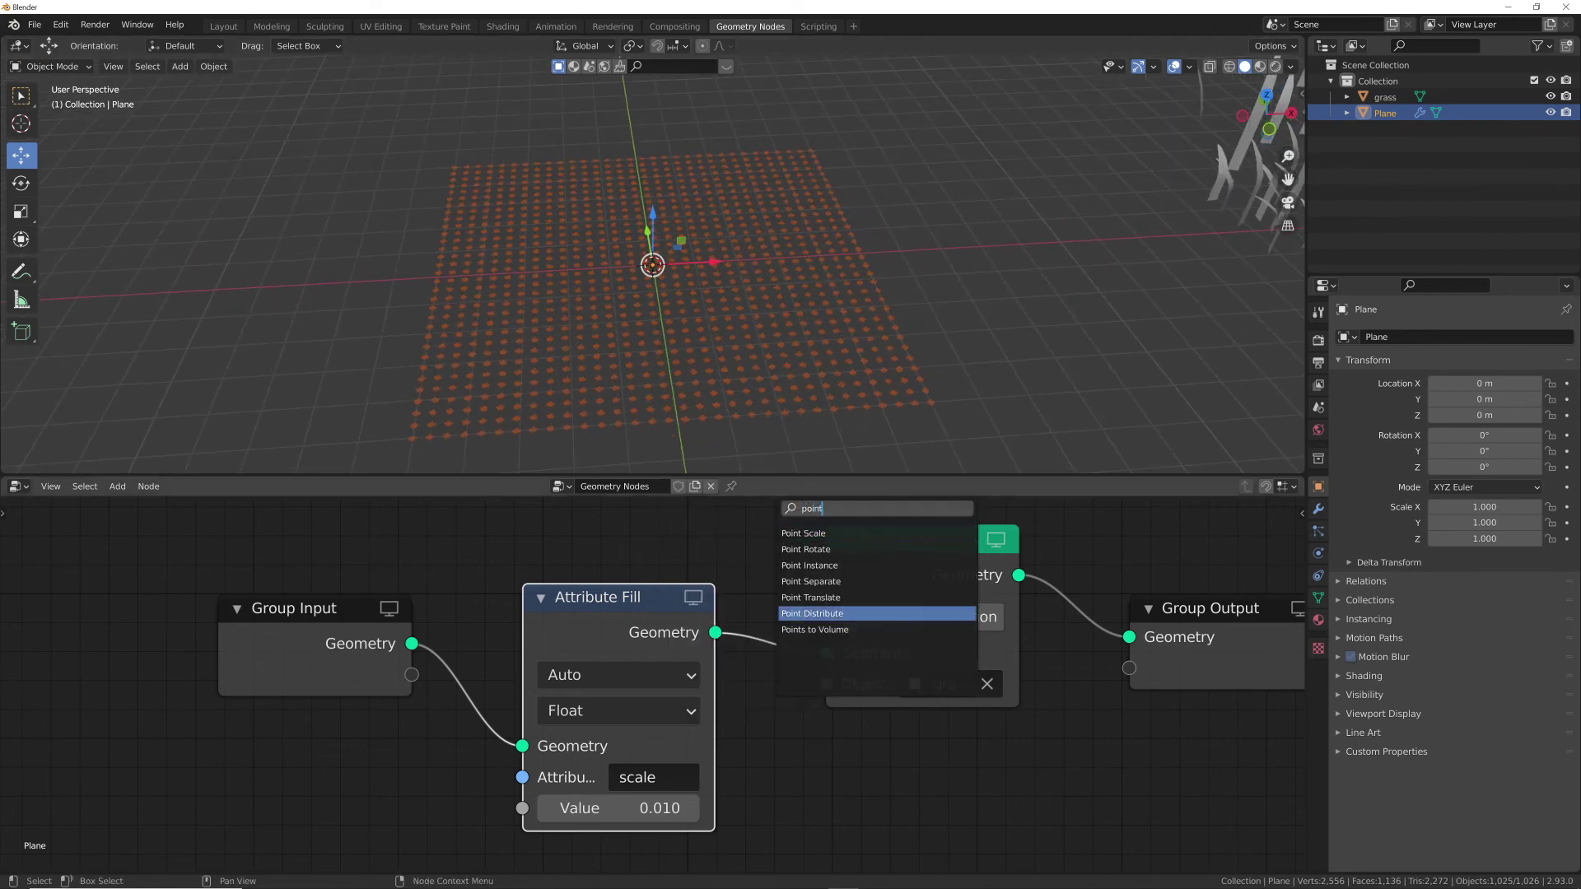
{"action": "left_click", "coordinate": [804, 614]}
{"action": "left_click", "coordinate": [773, 638]}
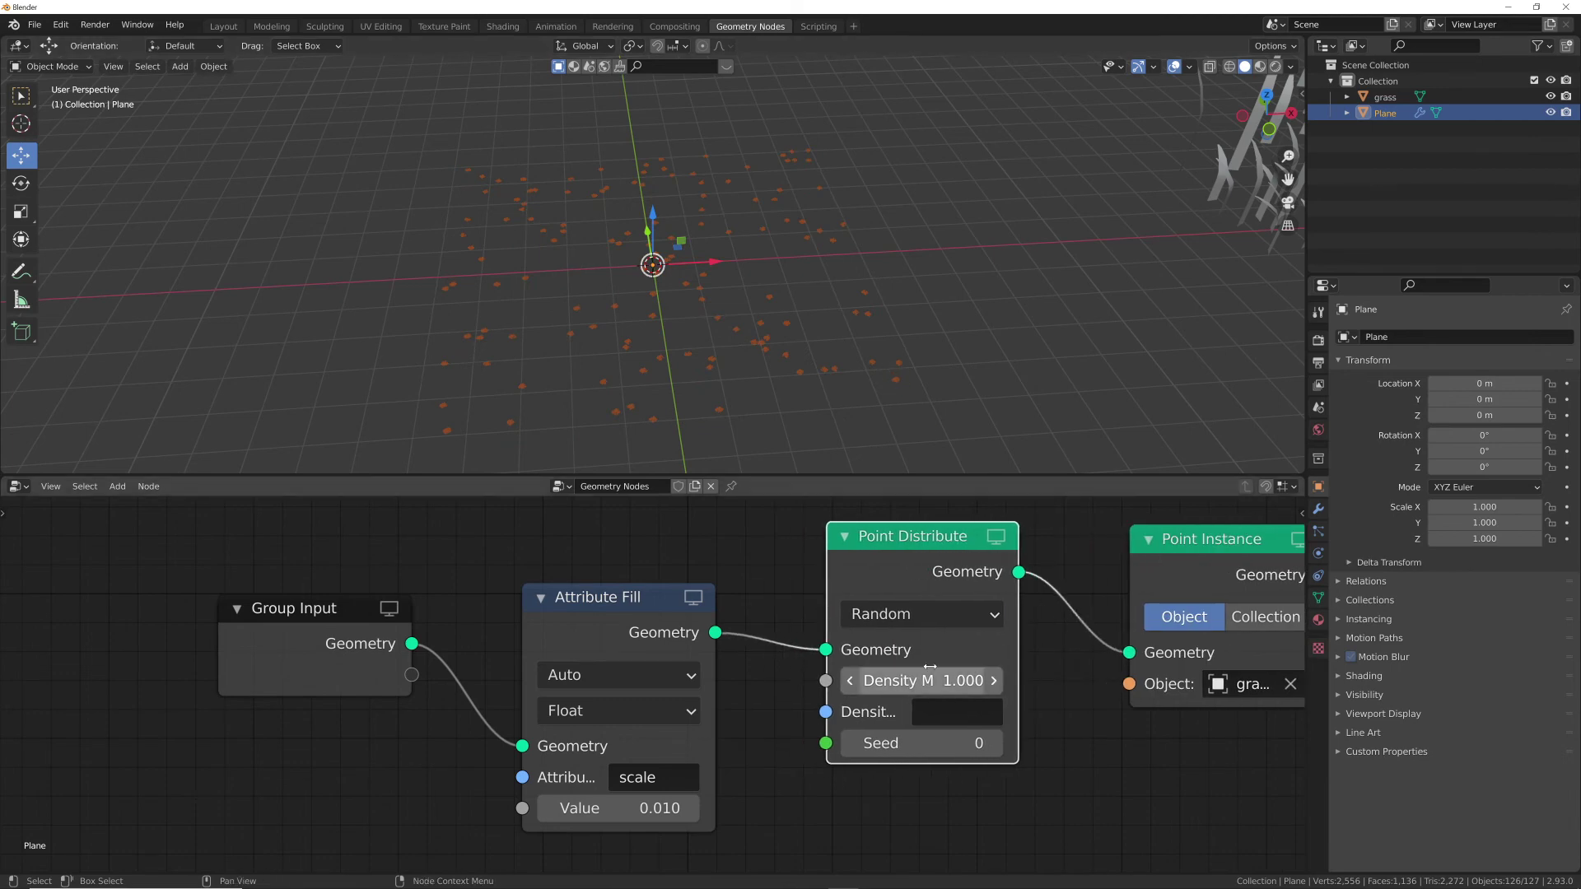
- Set the maximum density of the Point Distribute node to 6.200
{"action": "left_click_drag", "start_coordinate": [922, 680], "coordinate": [848, 680]}
{"action": "middle_click_drag", "start_coordinate": [801, 354], "coordinate": [791, 318]}
{"action": "scroll", "coordinate": [790, 318], "scroll_direction": "up", "scroll_amount": 4}
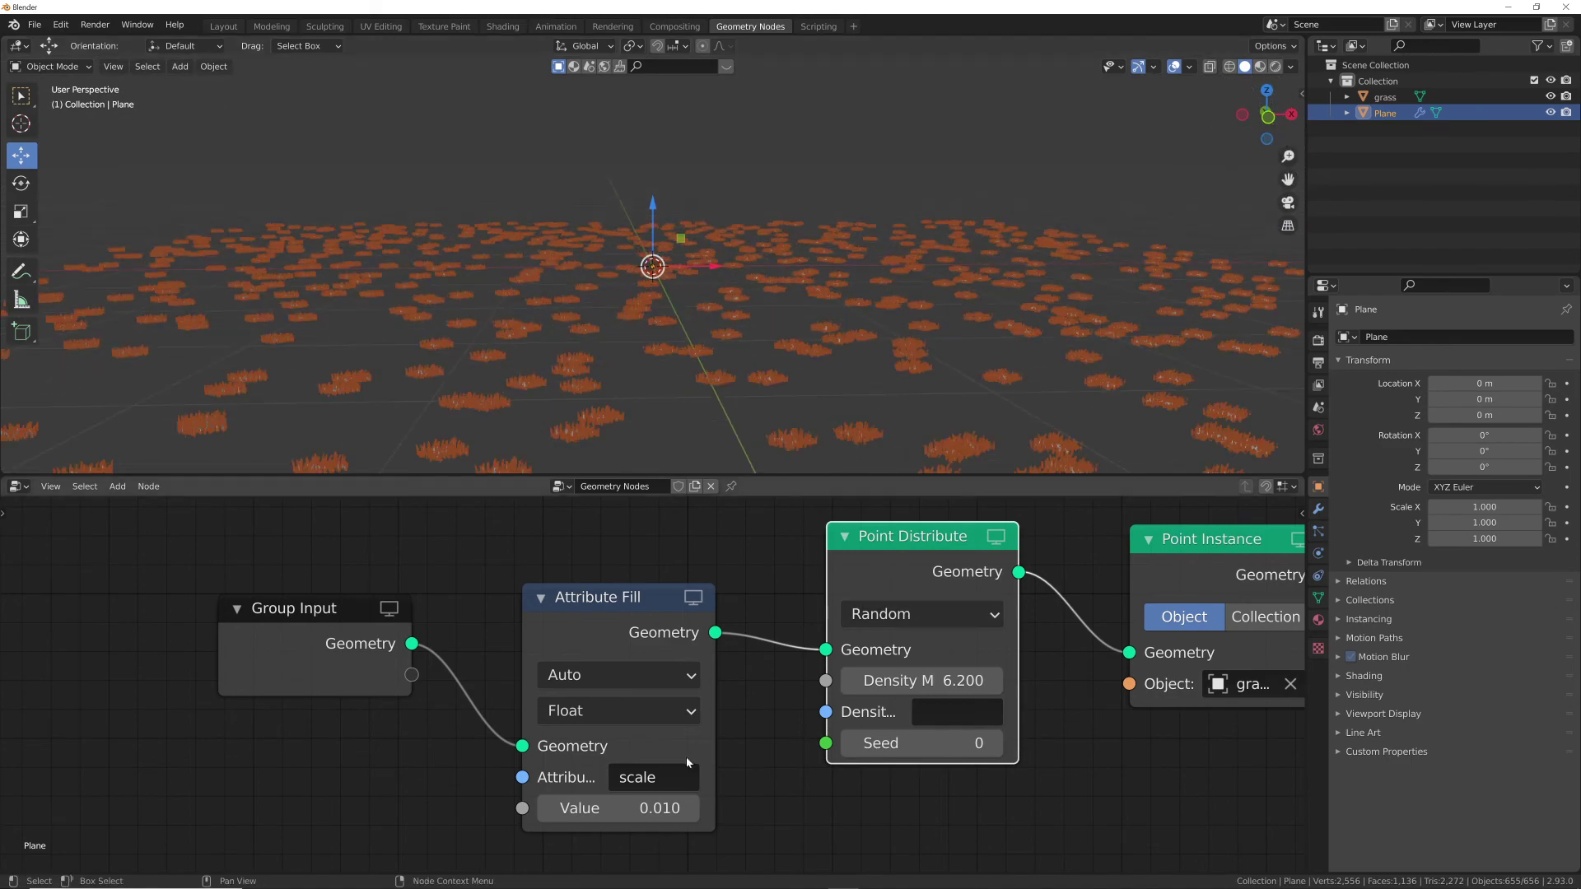
- Set the Attribute Fill node's scale value to 0.050, deselect the plane and check the grass coverage
{"action": "left_click_drag", "start_coordinate": [605, 809], "coordinate": [523, 810]}
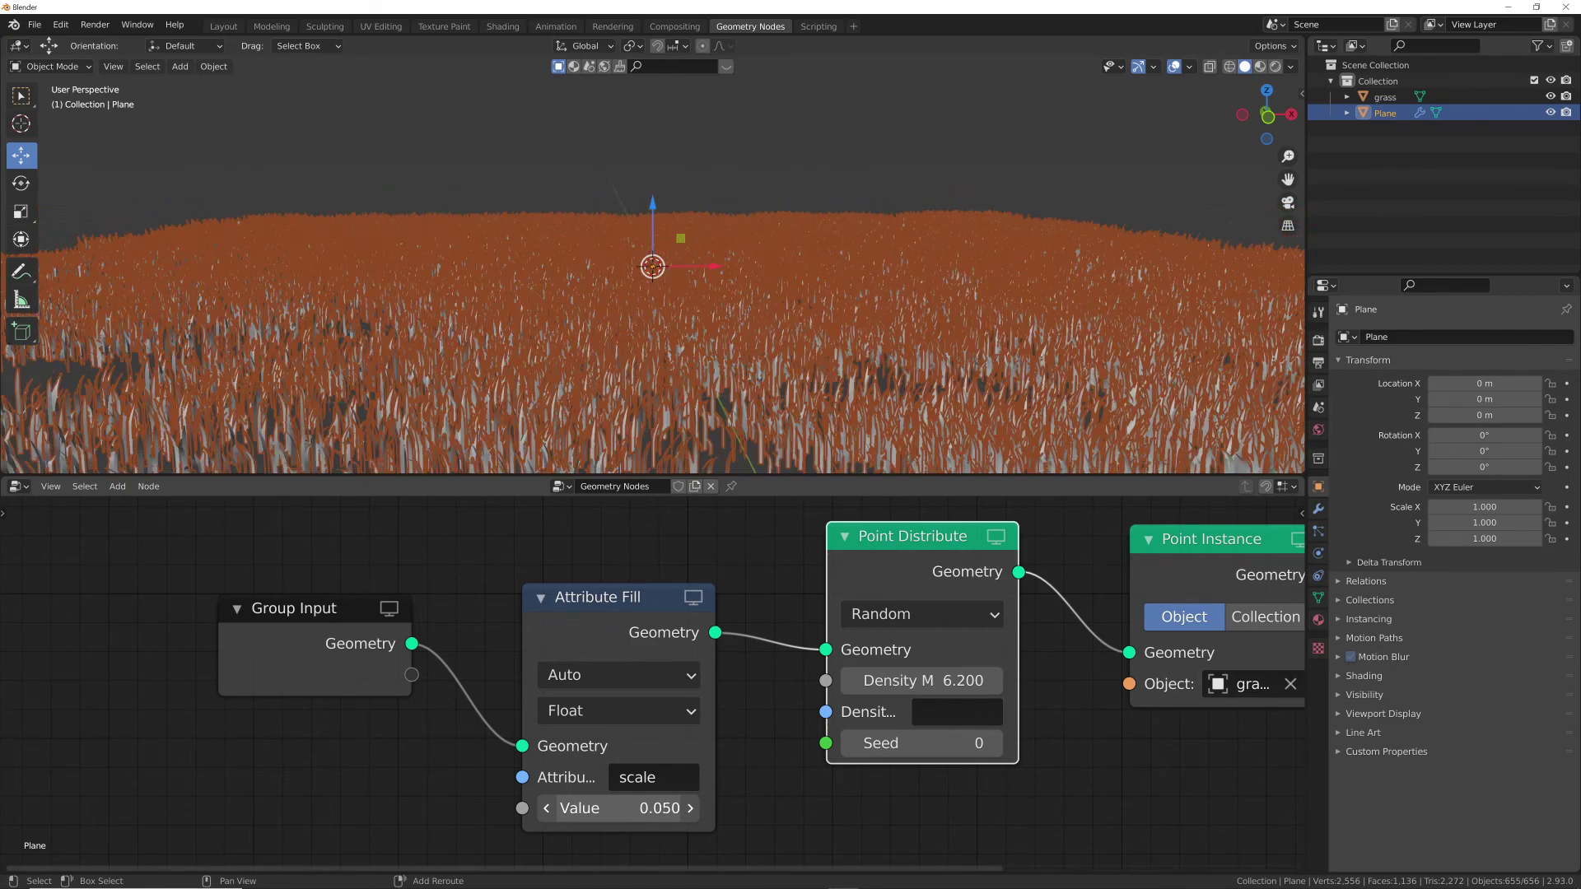
{"action": "middle_click_drag", "start_coordinate": [792, 216], "coordinate": [799, 264]}
{"action": "left_click", "coordinate": [1159, 148]}
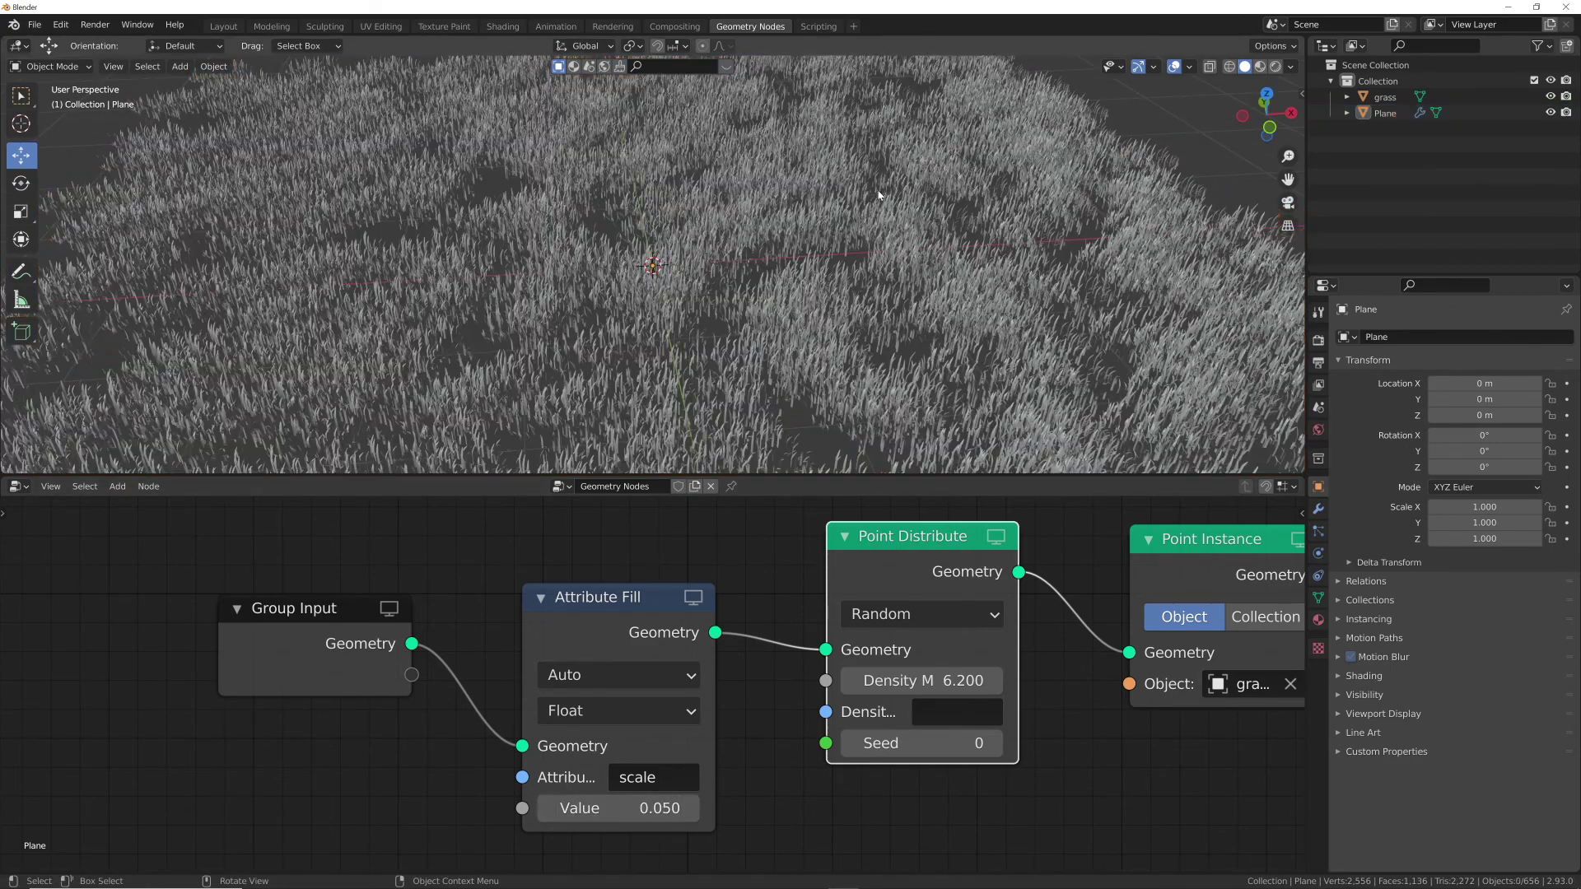
{"action": "middle_click_drag", "start_coordinate": [882, 194], "coordinate": [867, 285]}
{"action": "scroll", "coordinate": [807, 317], "scroll_direction": "down", "scroll_amount": 4}
{"action": "middle_click_drag", "start_coordinate": [782, 360], "coordinate": [787, 216]}
{"action": "scroll", "coordinate": [777, 594], "scroll_direction": "down", "scroll_amount": 2}
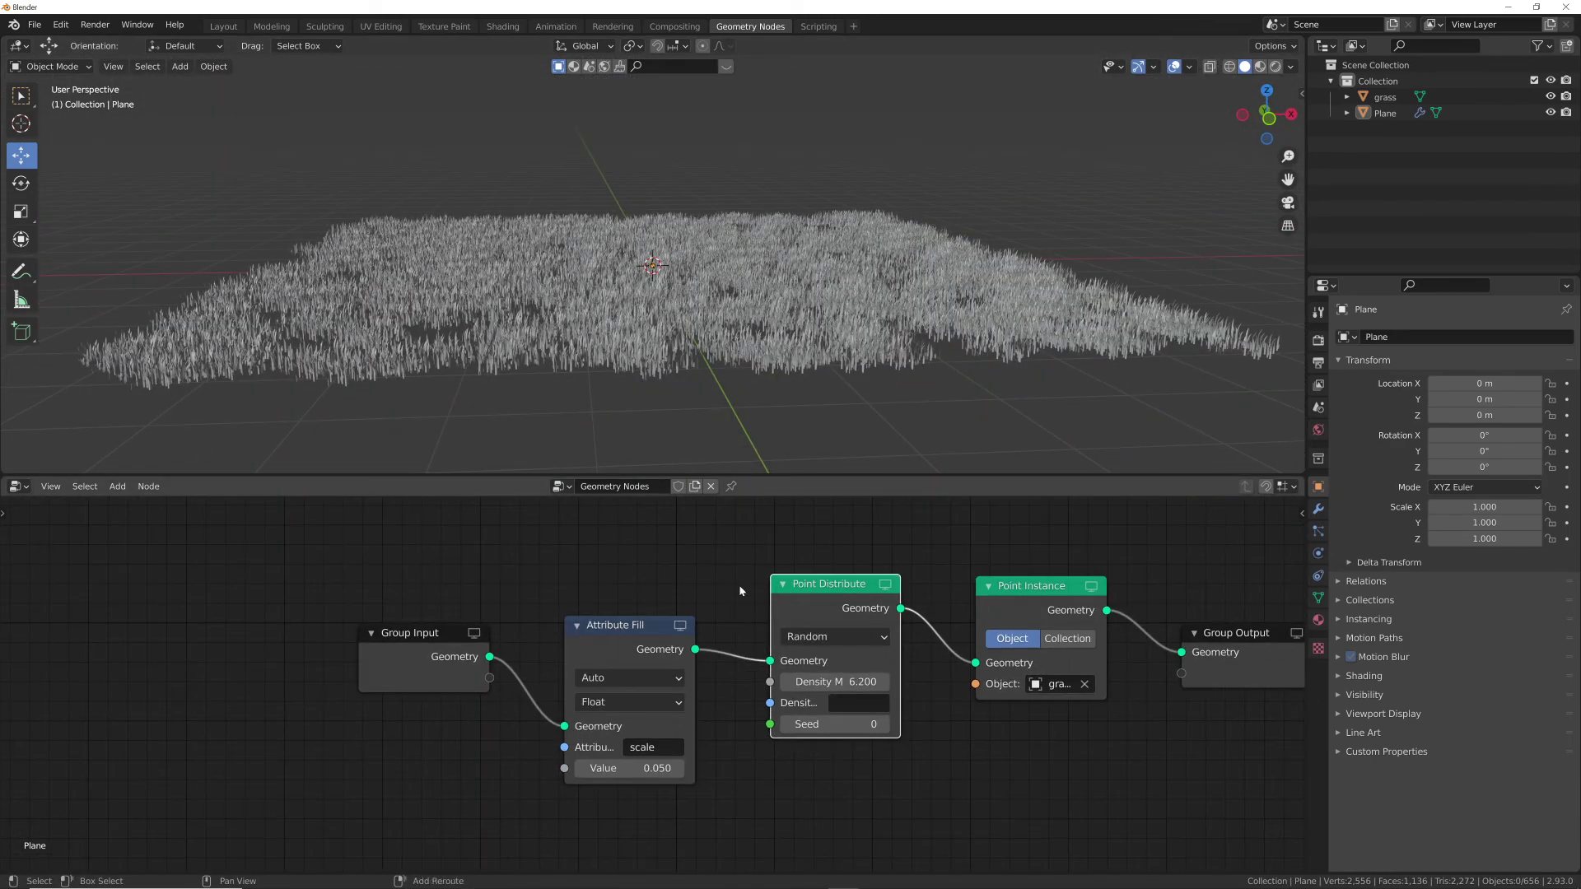
- Insert an Attribute Randomize node between the Attribute Fill and Point Distribute nodes
{"action": "key", "text": "shift+a"}
{"action": "left_click", "coordinate": [740, 587]}
{"action": "type", "text": "random"}
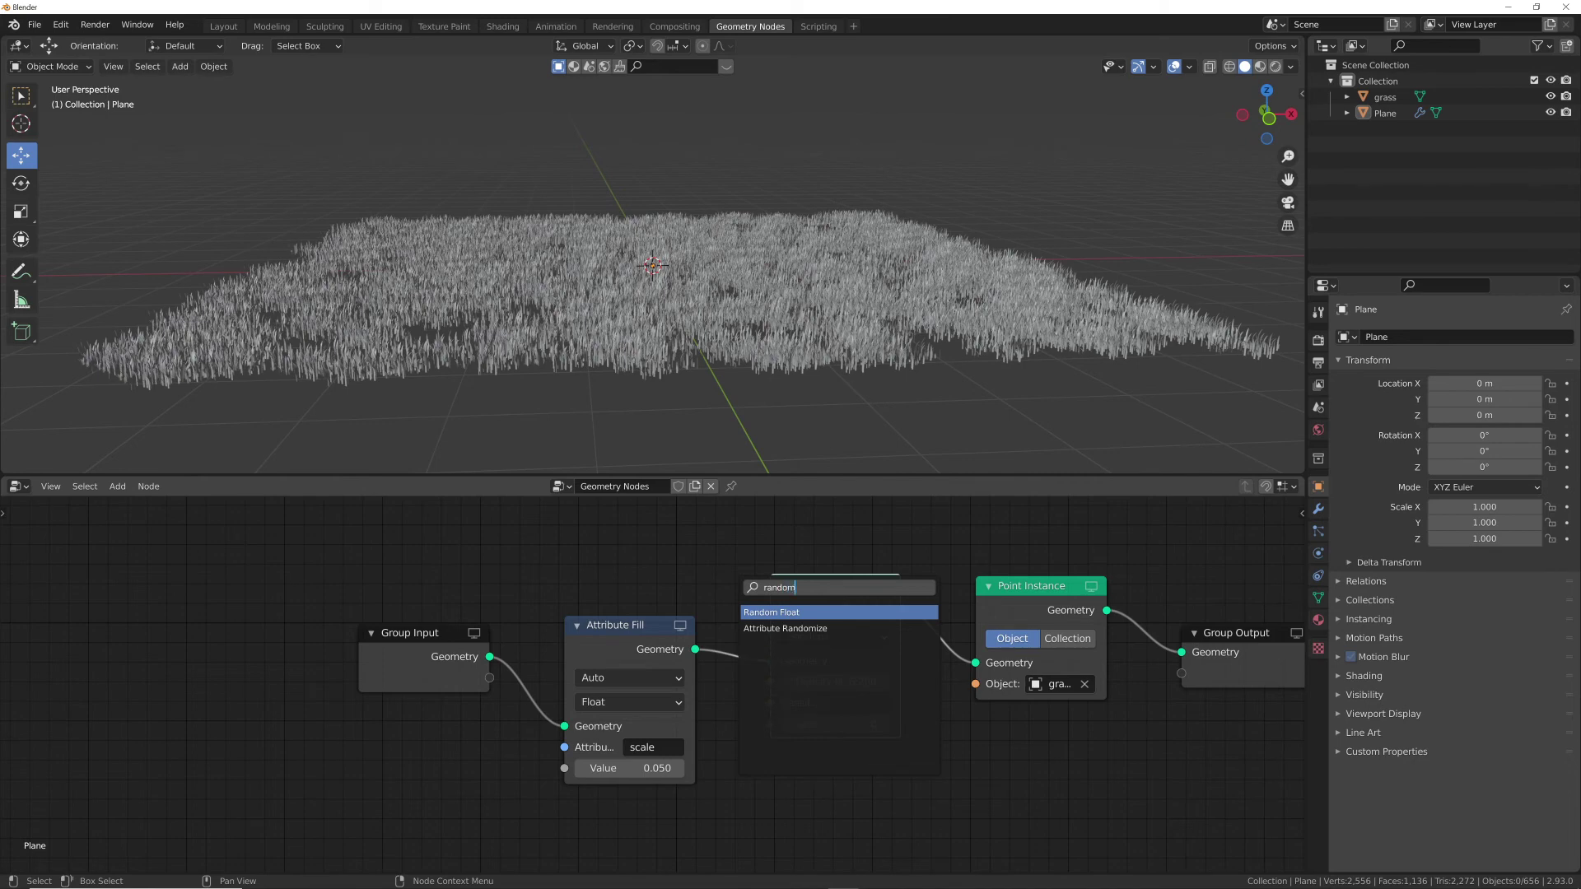
{"action": "key", "text": "Down"}
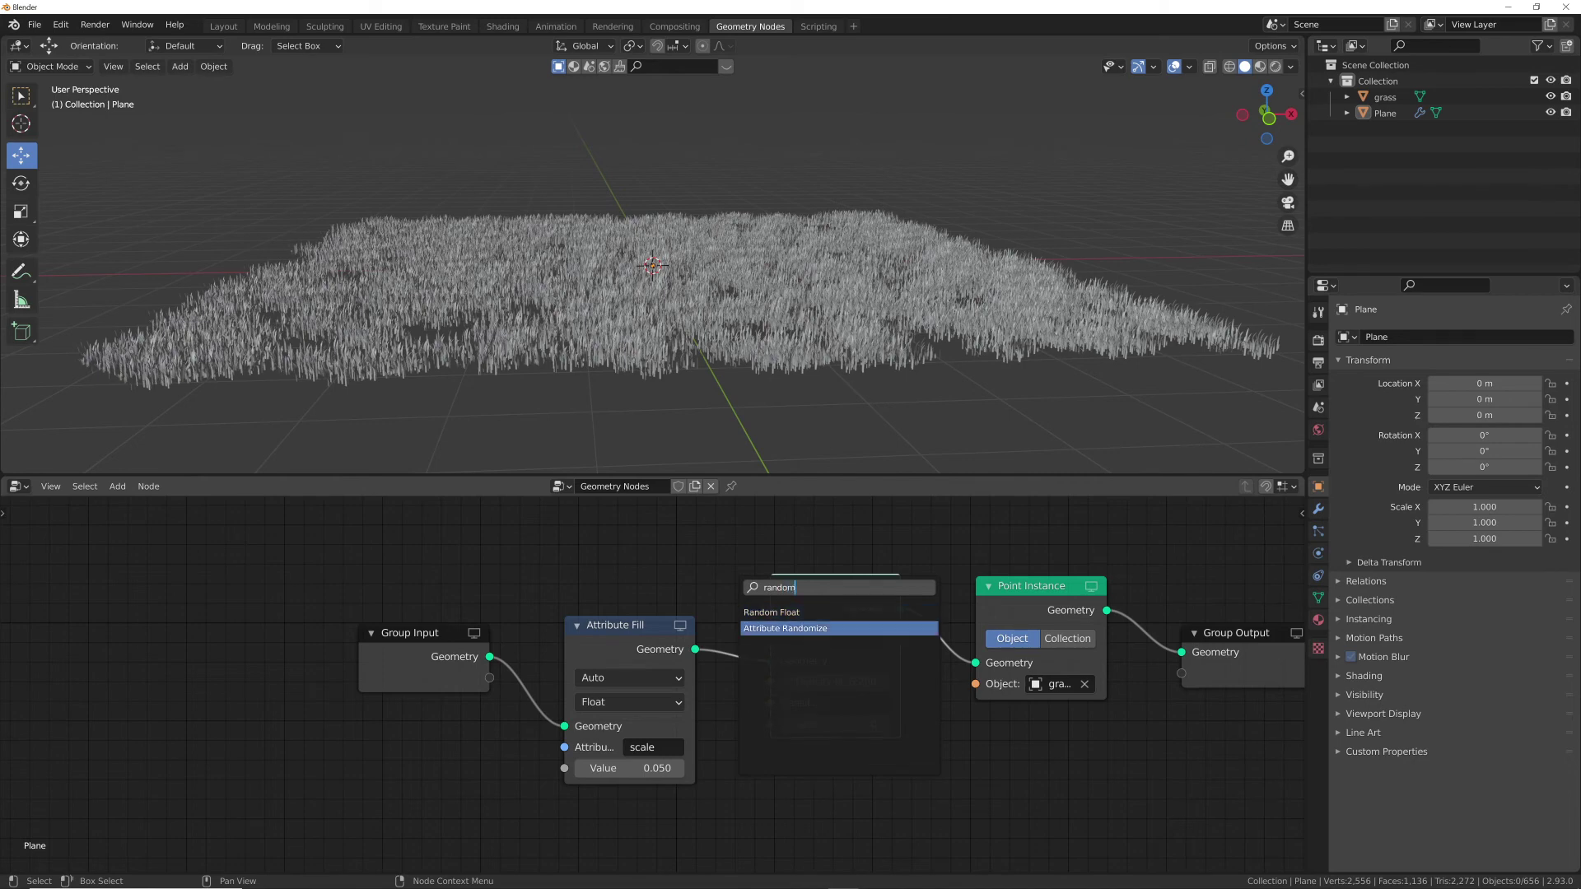
{"action": "key", "text": "Return"}
{"action": "left_click", "coordinate": [766, 646]}
- Set the Attribute Randomize node's attribute to scale with a maximum of 0.070, and check the grass variation
{"action": "left_click", "coordinate": [857, 731]}
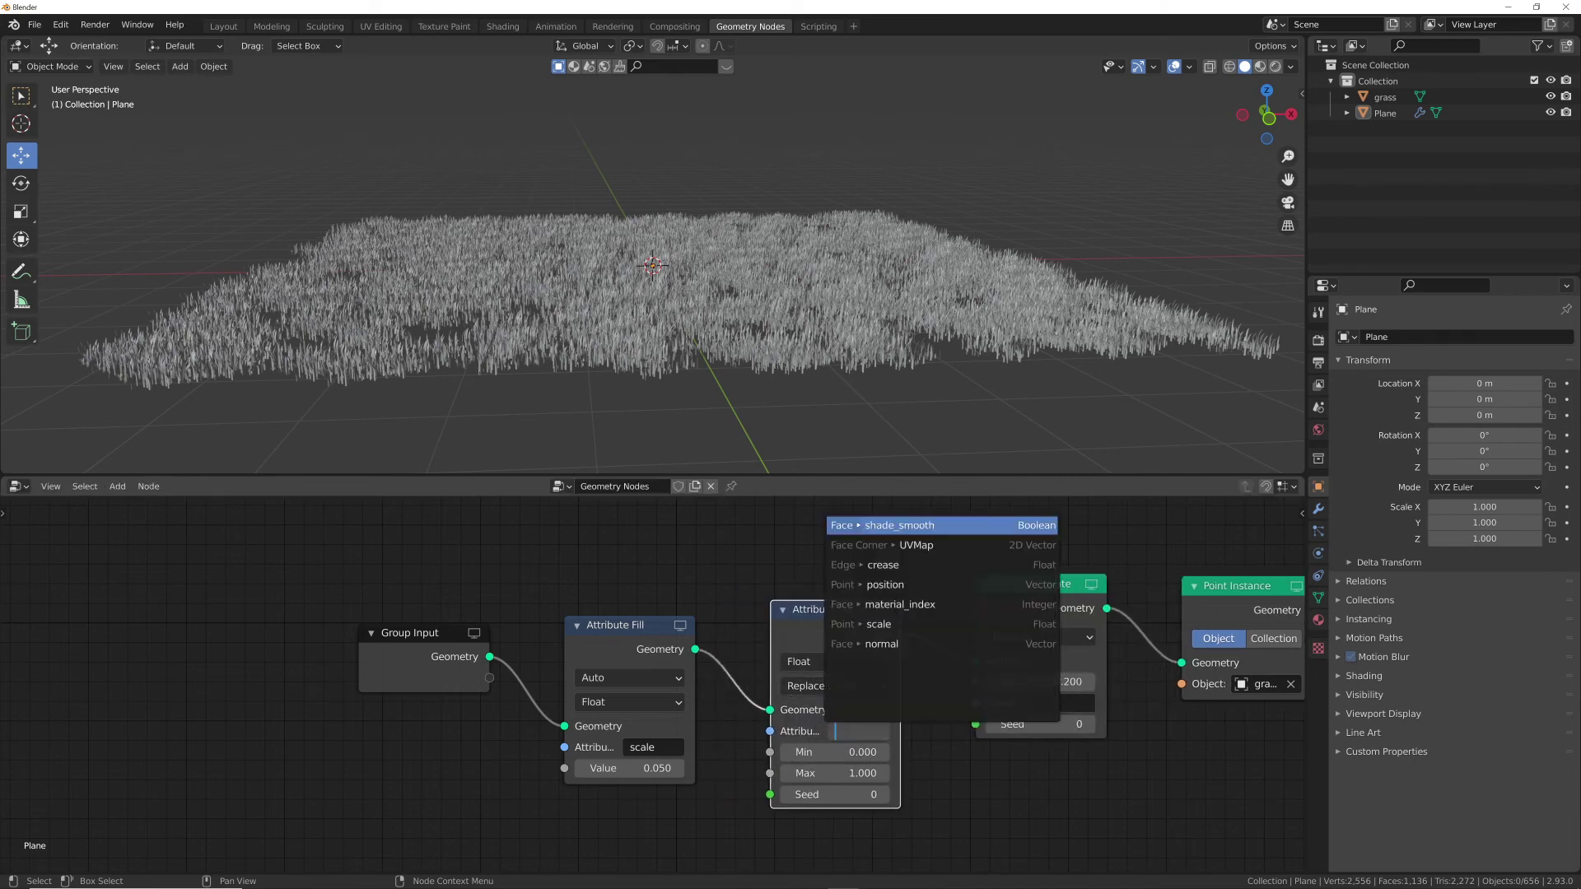
{"action": "type", "text": "scale"}
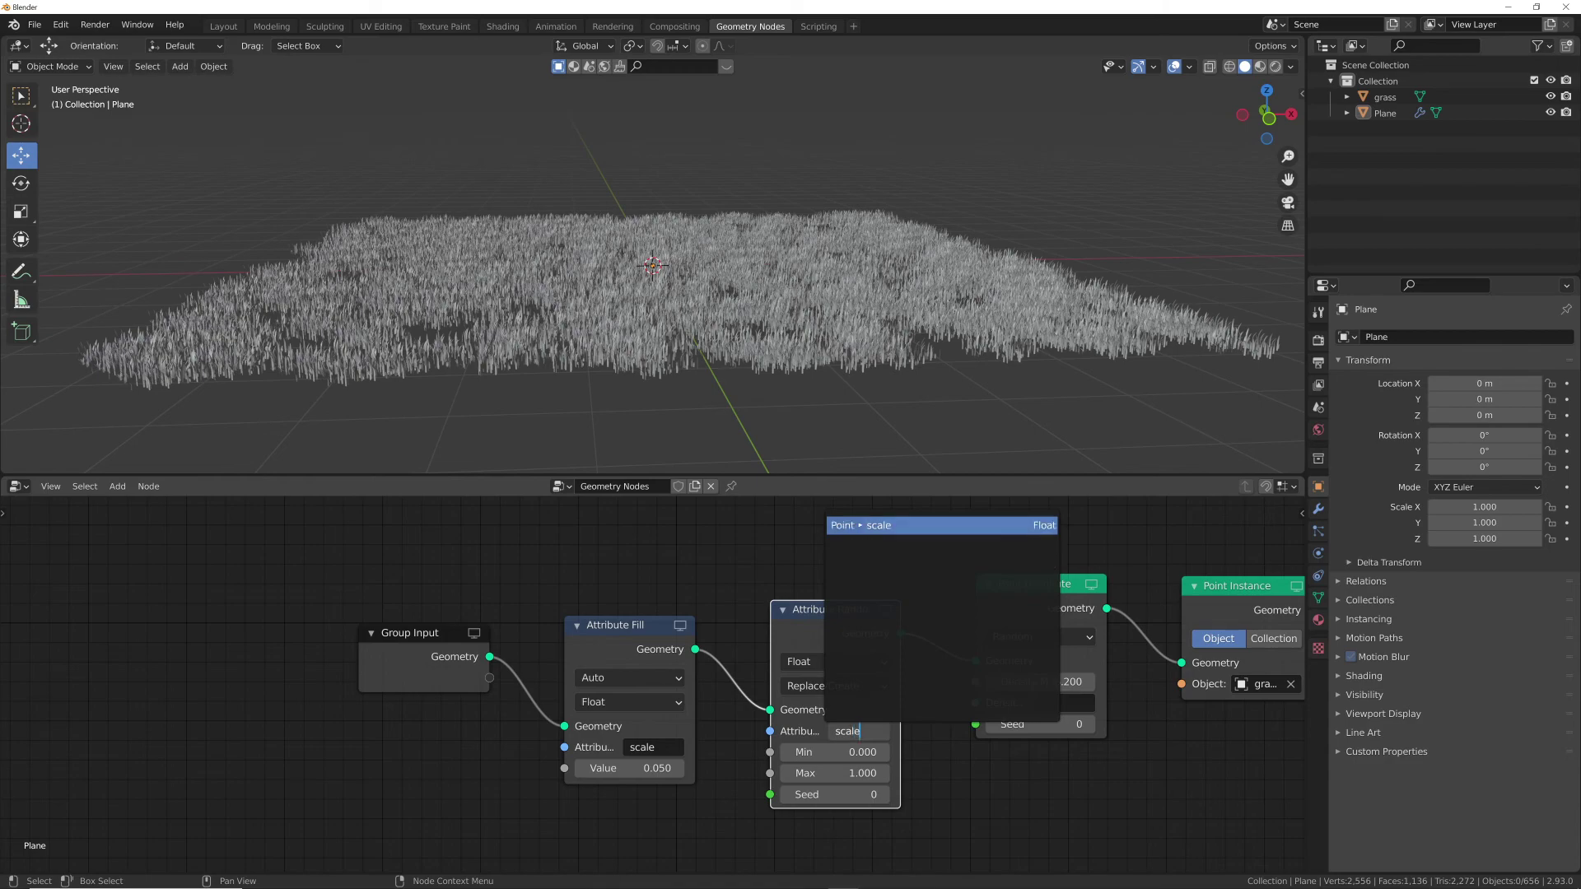
{"action": "key", "text": "Return"}
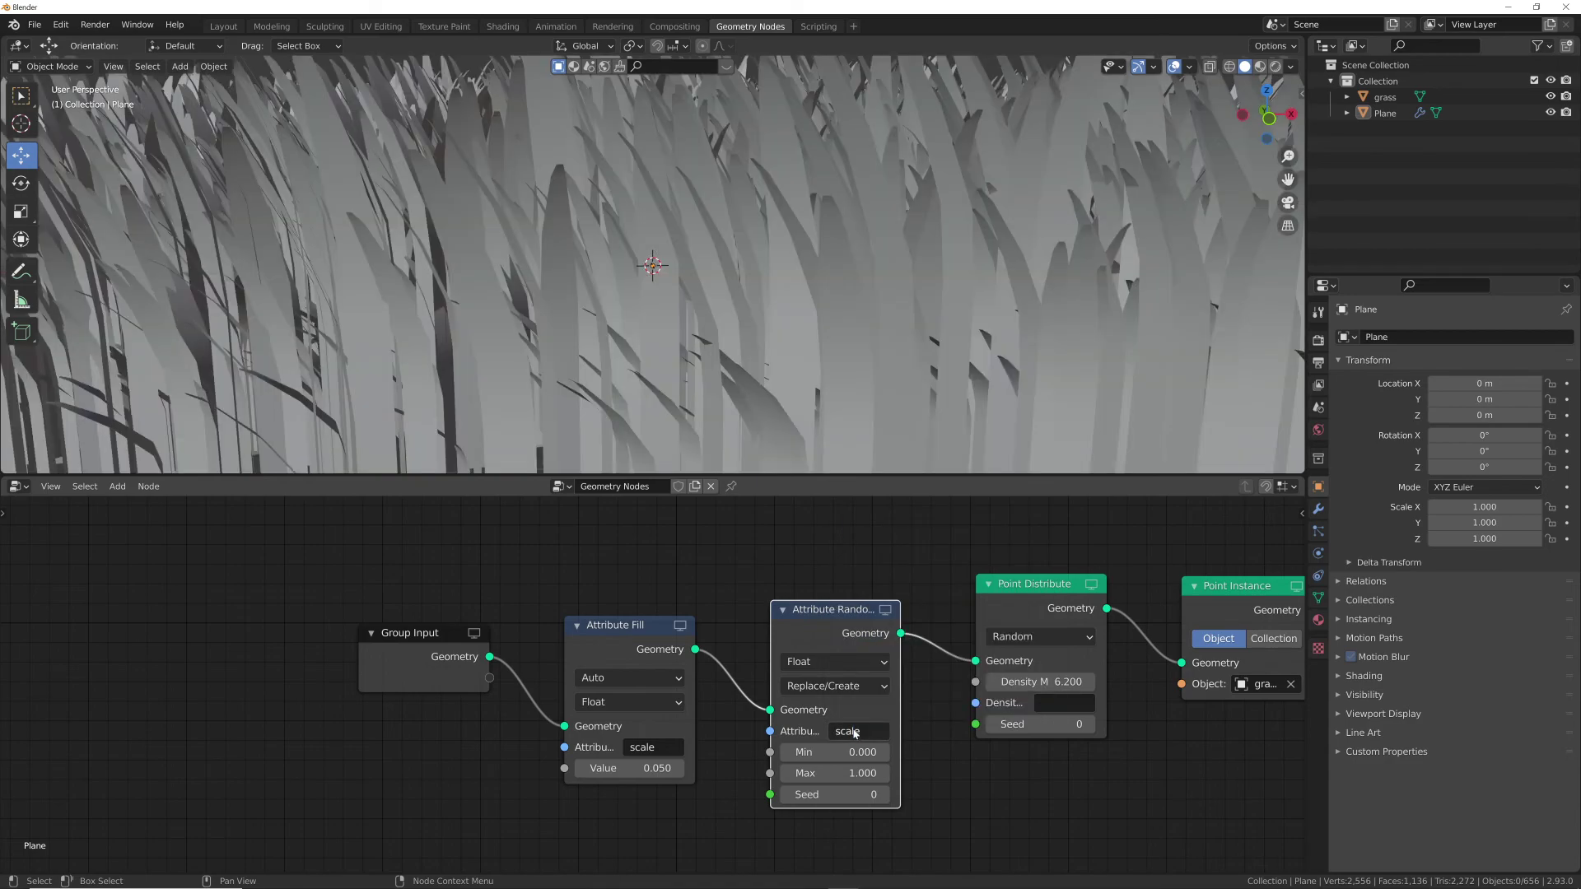
{"action": "left_click_drag", "start_coordinate": [843, 764], "coordinate": [791, 765]}
{"action": "middle_click_drag", "start_coordinate": [868, 385], "coordinate": [727, 370]}
{"action": "scroll", "coordinate": [728, 368], "scroll_direction": "up", "scroll_amount": 3}
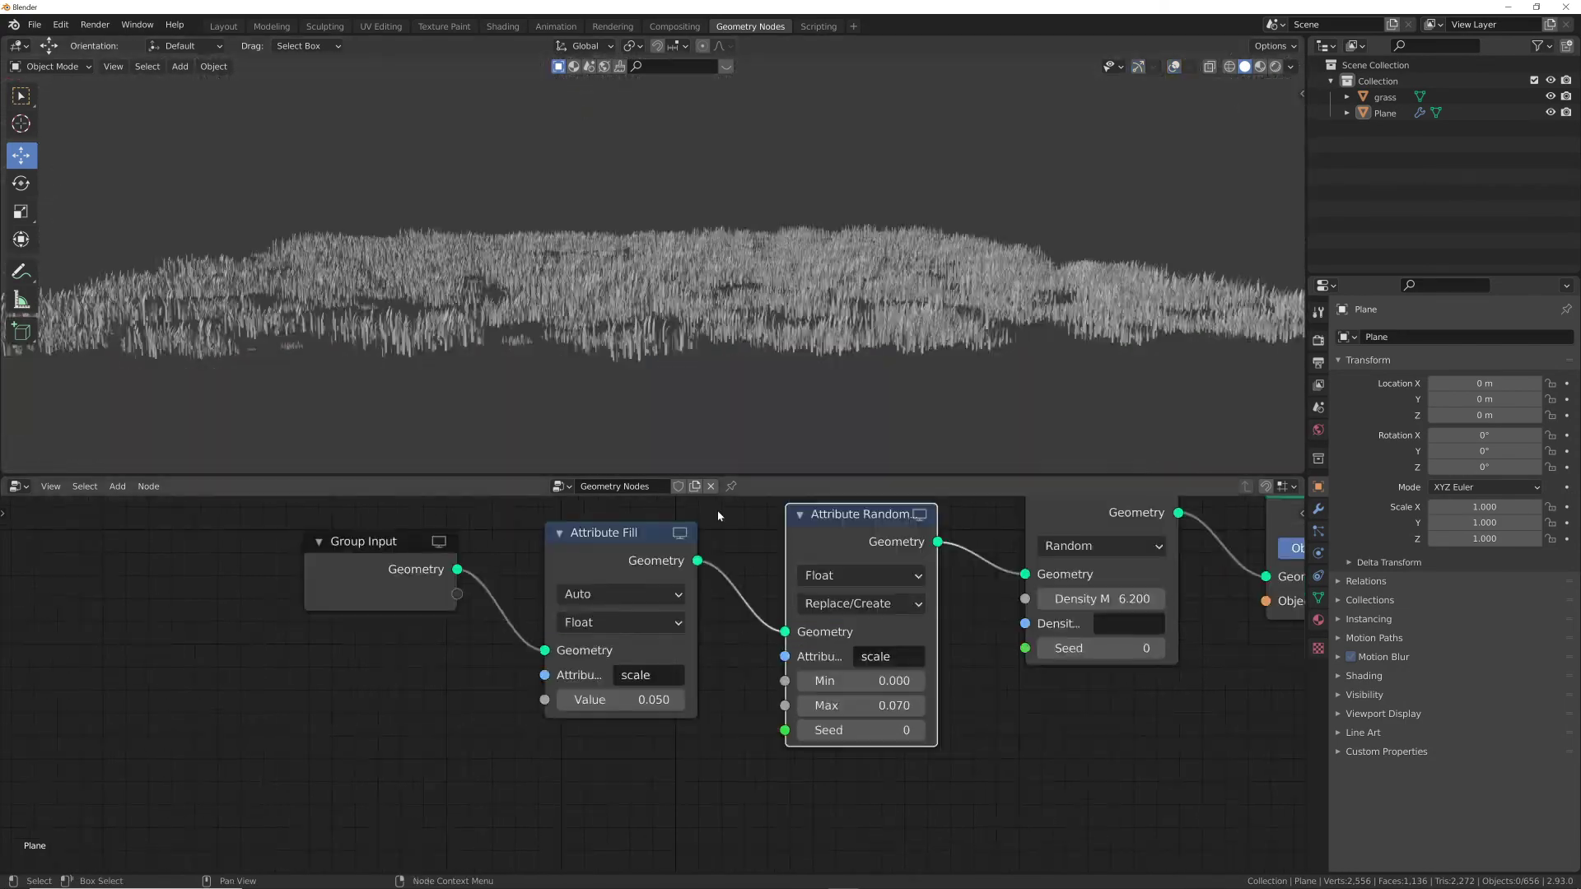
{"action": "middle_click_drag", "start_coordinate": [741, 366], "coordinate": [741, 271]}
- Add a second mesh plane to the scene as ground beneath the scattered grass
{"action": "key", "text": "shift+a"}
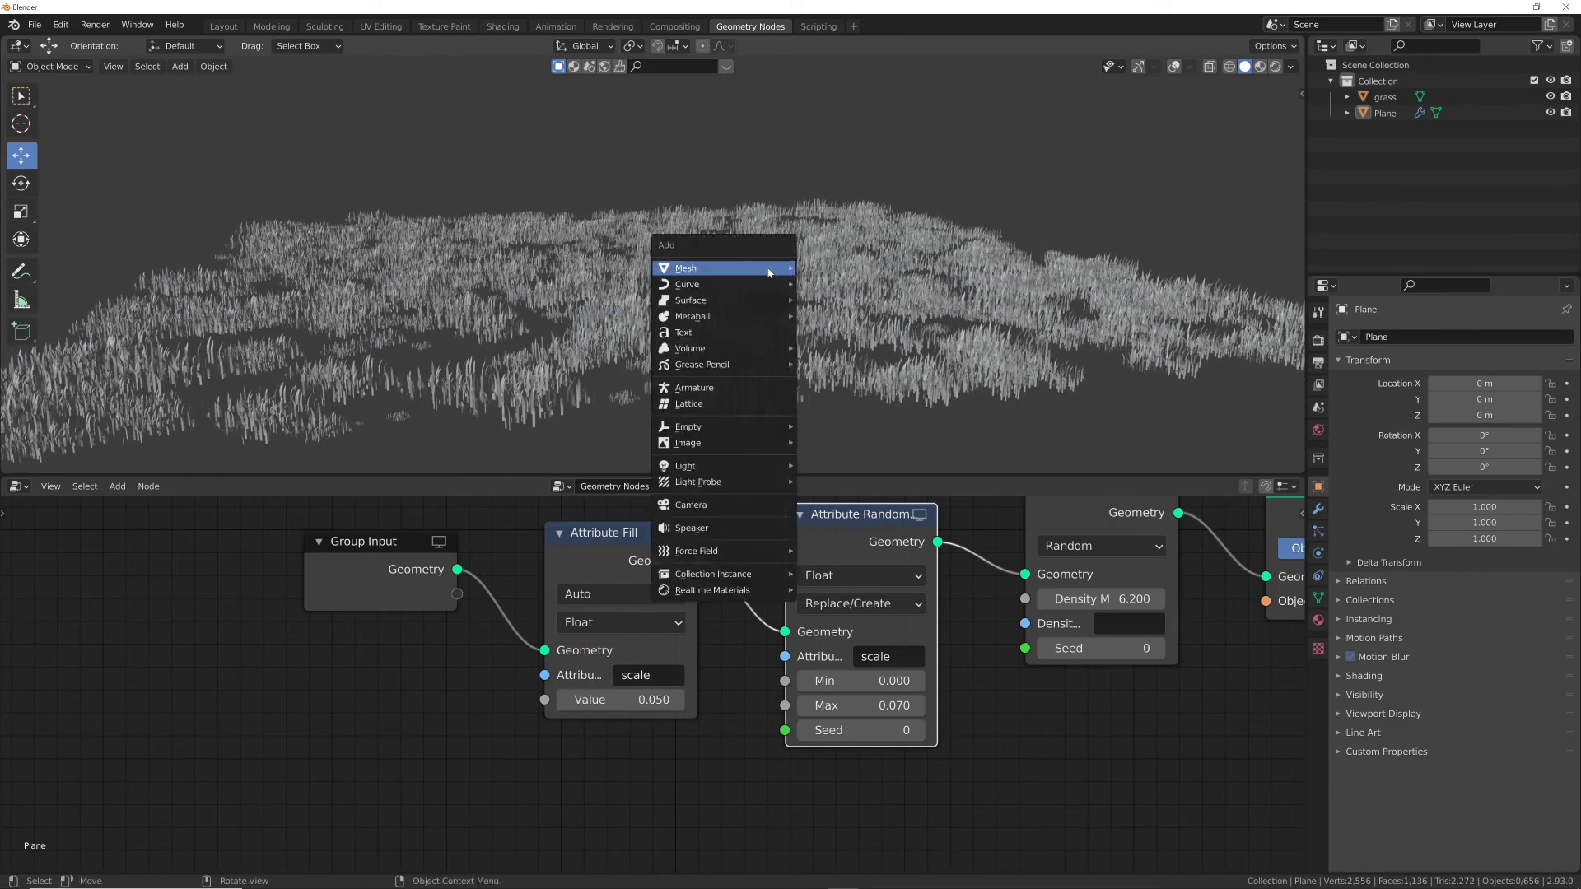
{"action": "mouse_move", "coordinate": [717, 266]}
{"action": "left_click", "coordinate": [811, 274]}
- Try scaling the new ground plane by a factor of 10, and undo the resize
{"action": "type", "text": "s"}
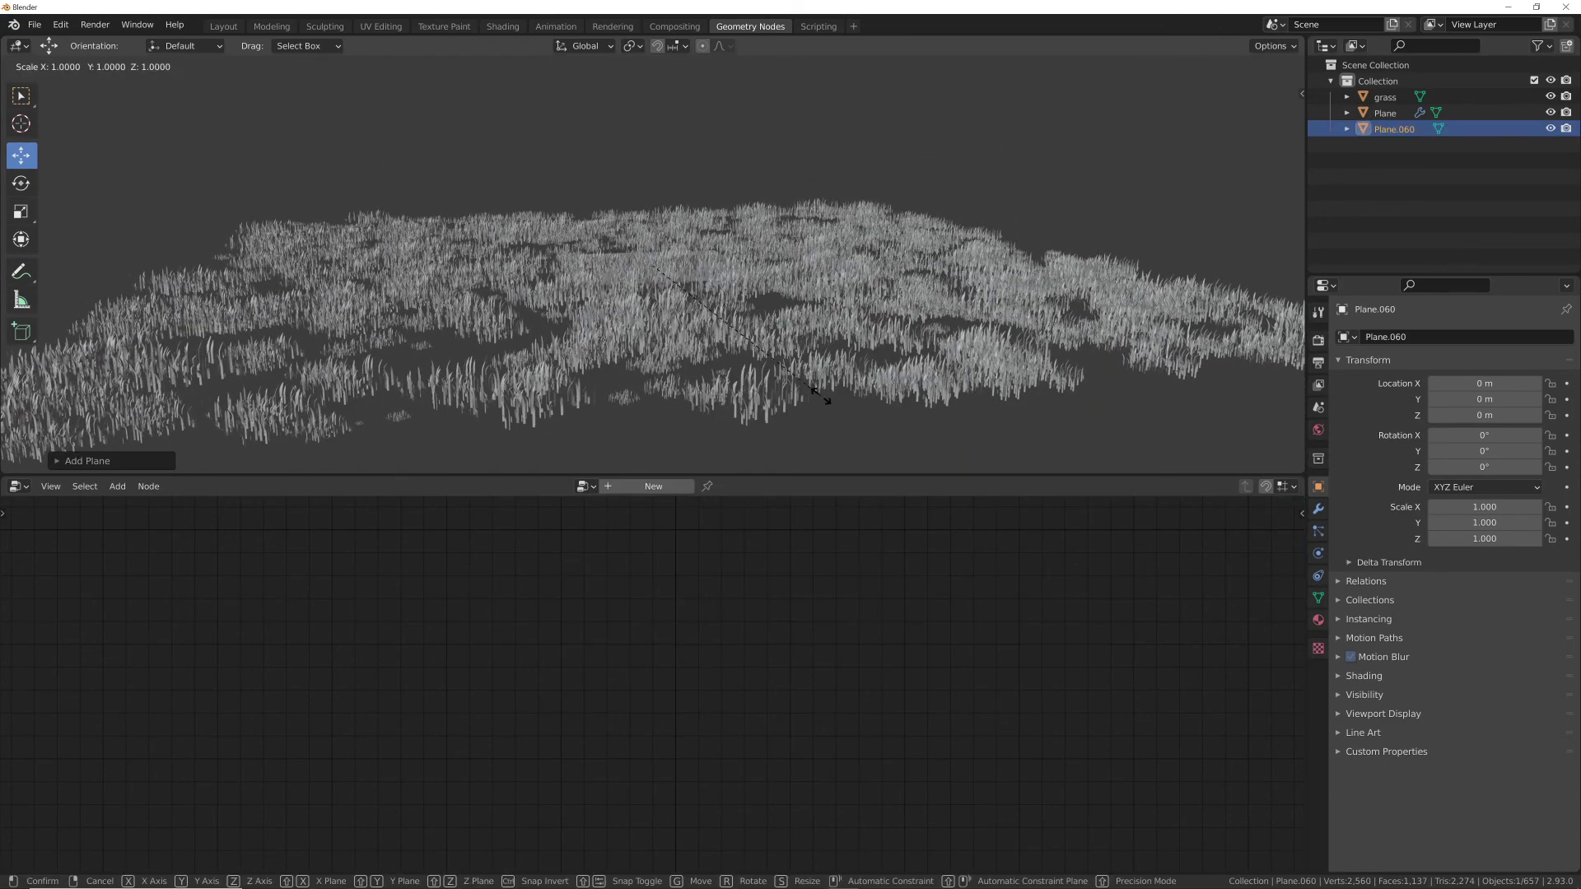
{"action": "type", "text": "10"}
{"action": "key", "text": "Return"}
{"action": "key", "text": "ctrl+z"}
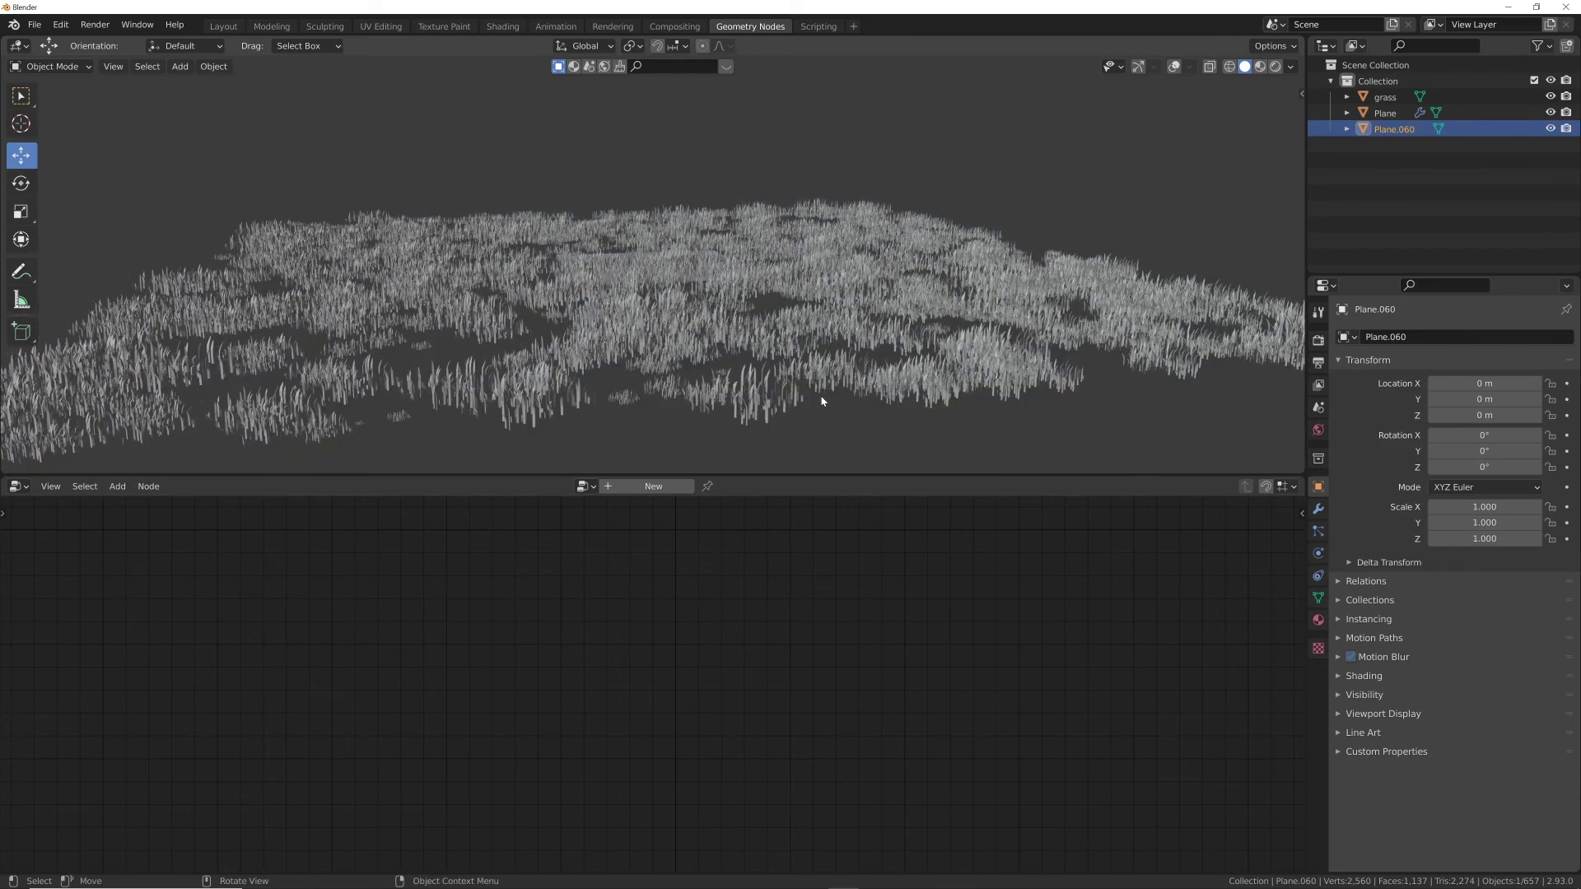
- Scale the new ground plane by a factor of 5
{"action": "type", "text": "s5"}
{"action": "key", "text": "Return"}
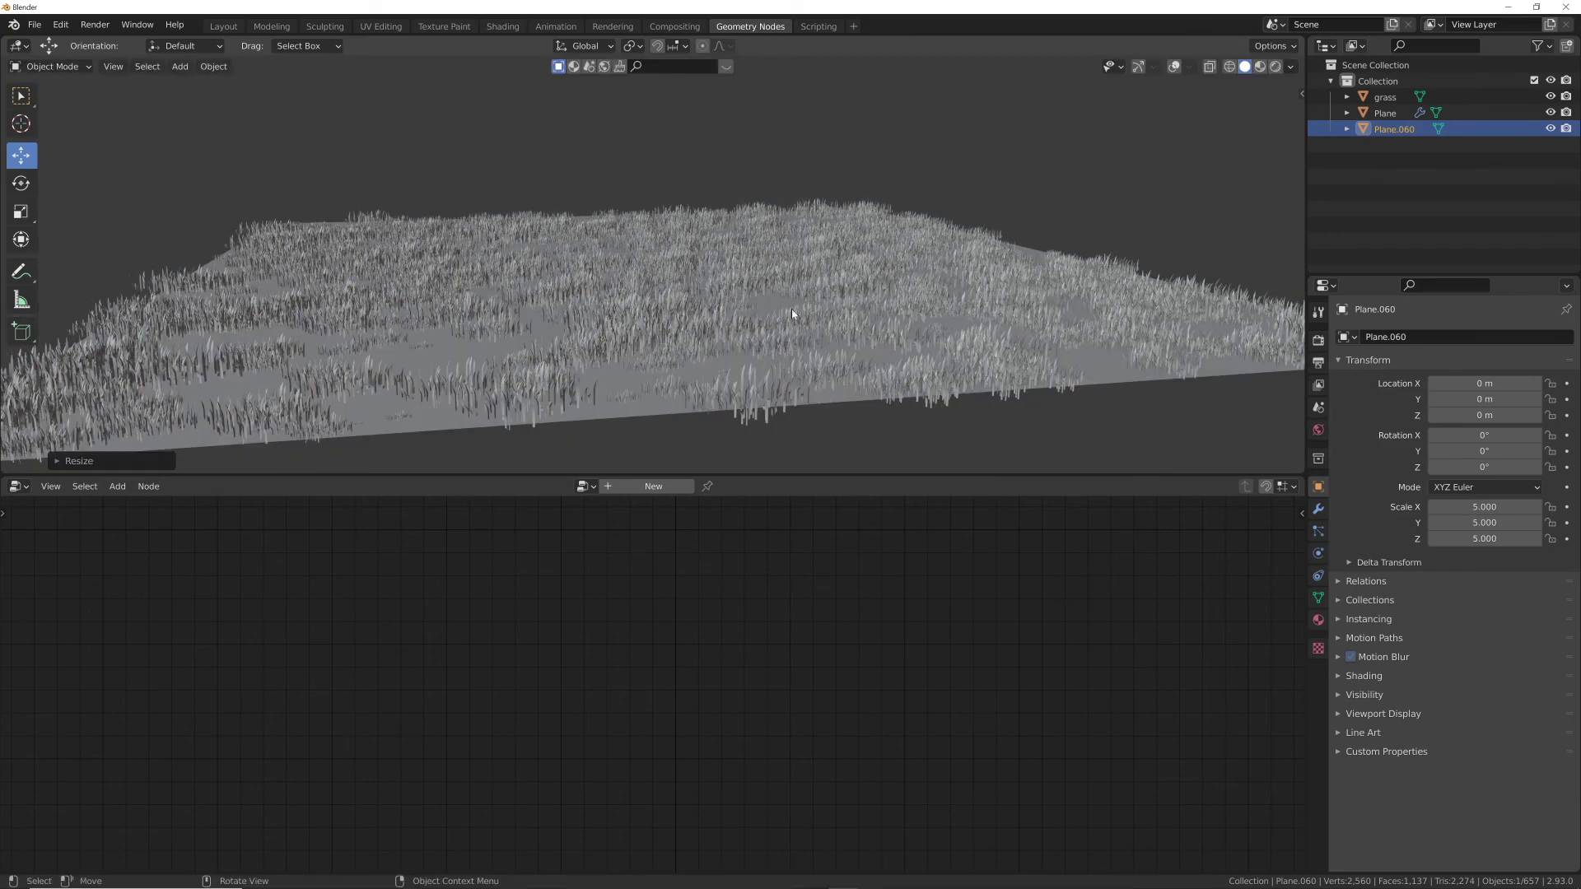
{"action": "middle_click_drag", "start_coordinate": [792, 309], "coordinate": [751, 300]}
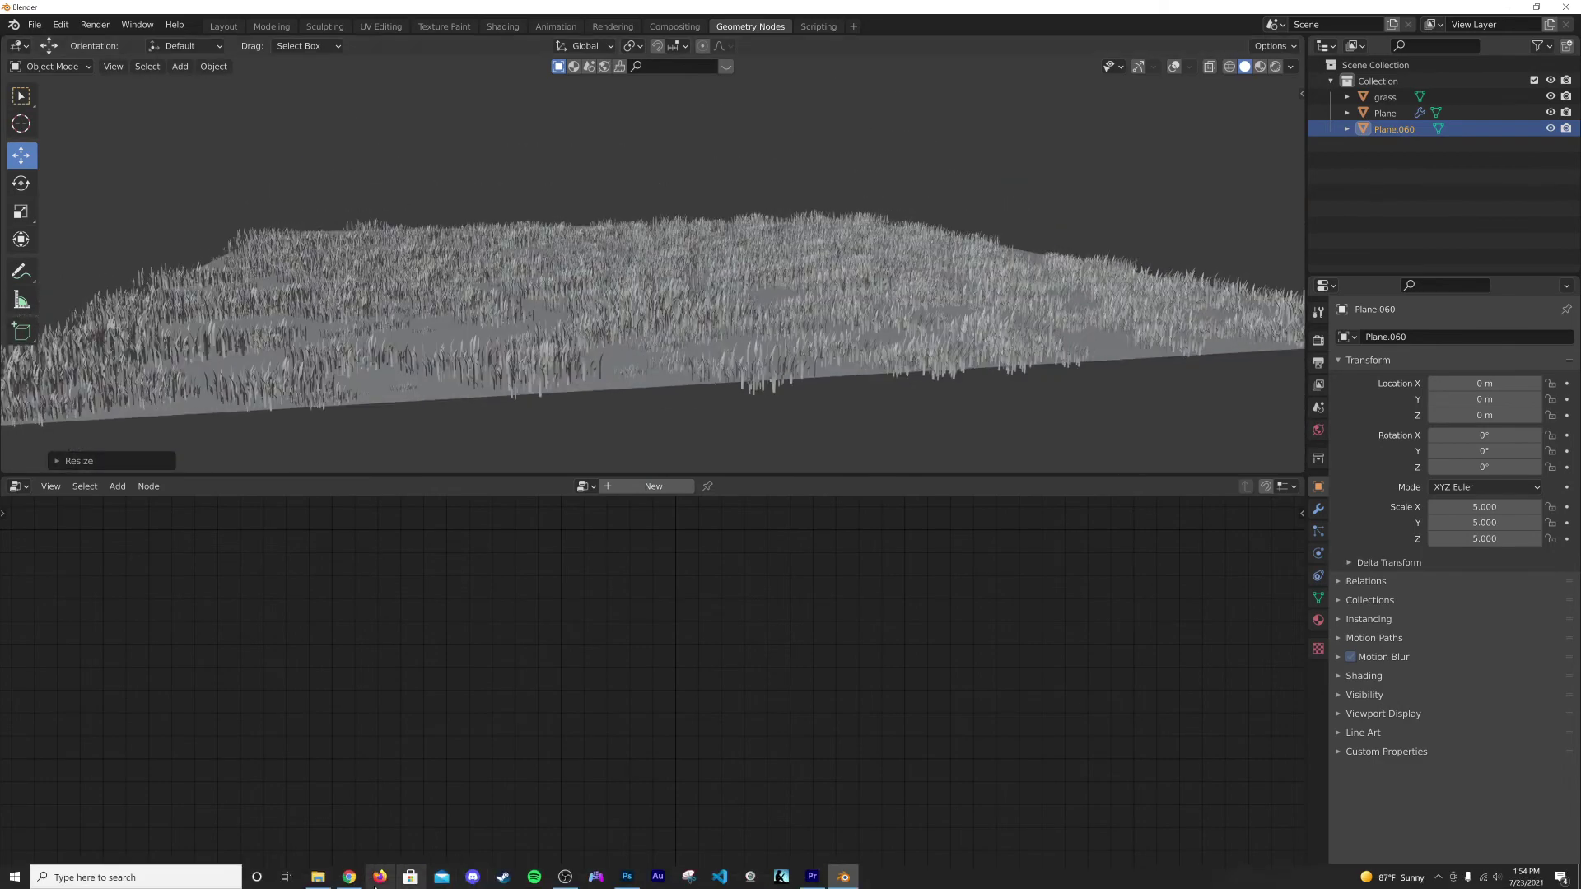
- Switch to Chrome to view the Instagram reference artwork of grassy hills, and return to Blender to compare the grass
{"action": "left_click", "coordinate": [339, 885]}
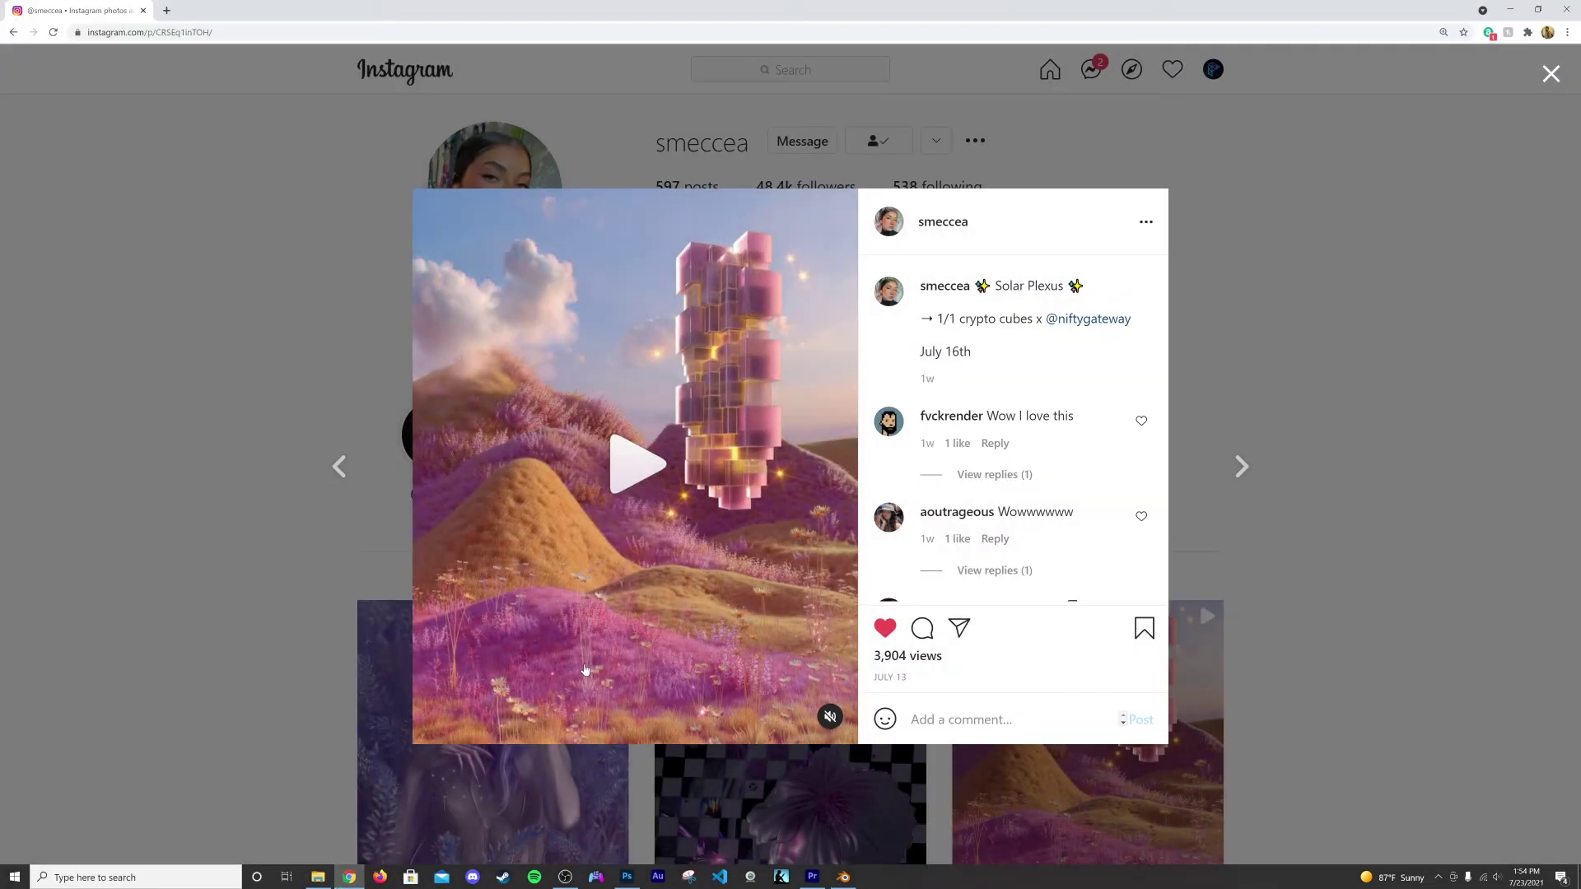
{"action": "left_click", "coordinate": [1509, 12]}
{"action": "middle_click_drag", "start_coordinate": [782, 271], "coordinate": [832, 262]}
{"action": "middle_click_drag", "start_coordinate": [854, 282], "coordinate": [791, 289]}
- Enable Cavity in the viewport's solid shading options and inspect the grass up close
{"action": "left_click", "coordinate": [1290, 67]}
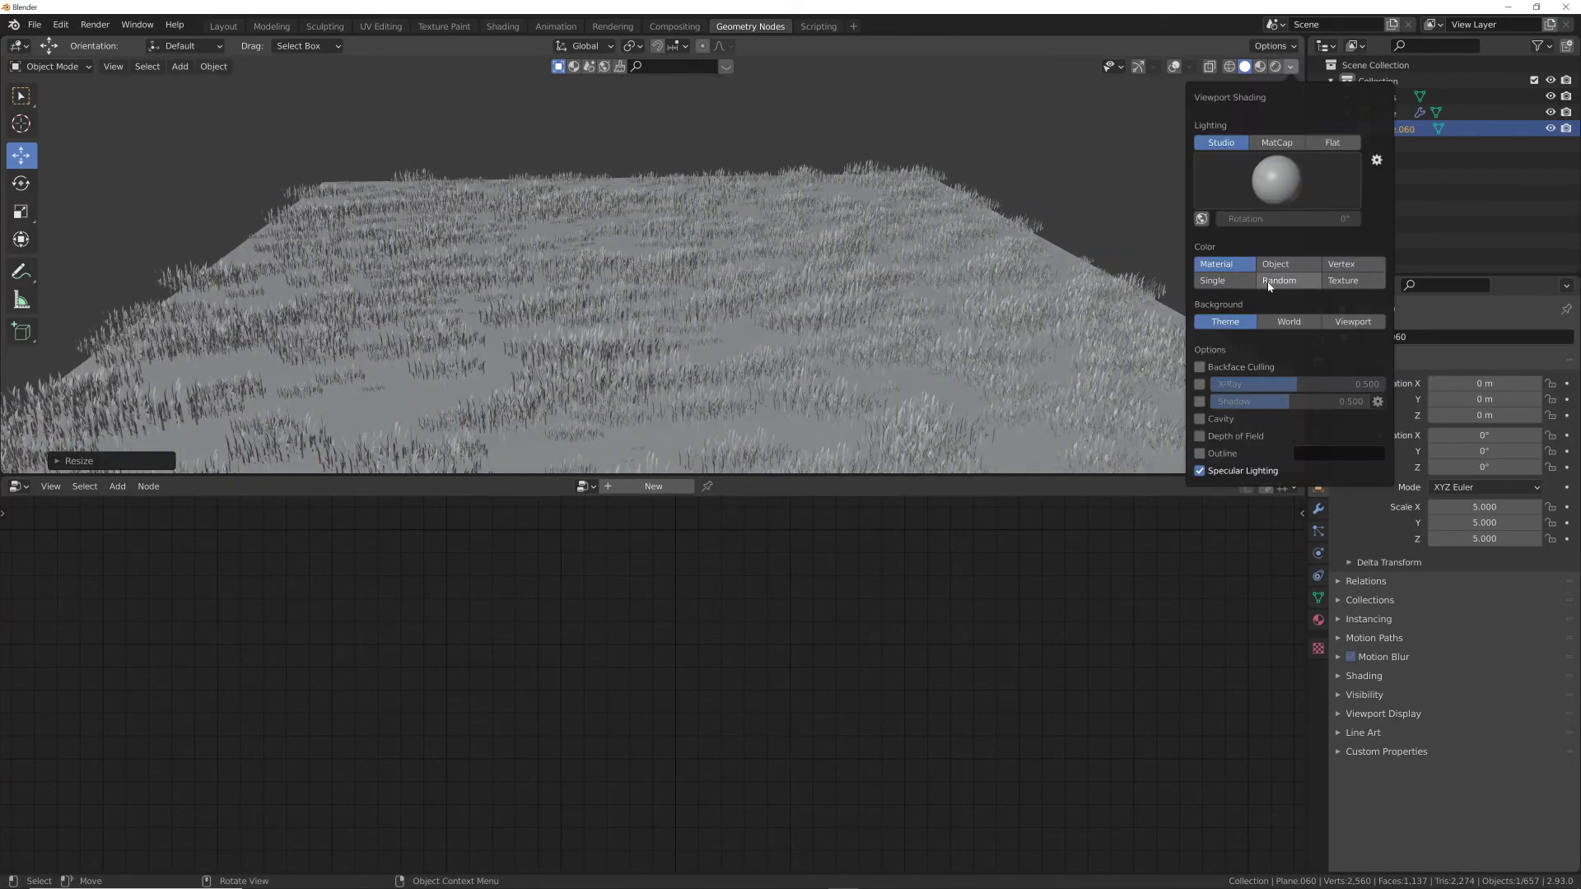
{"action": "left_click", "coordinate": [1199, 420]}
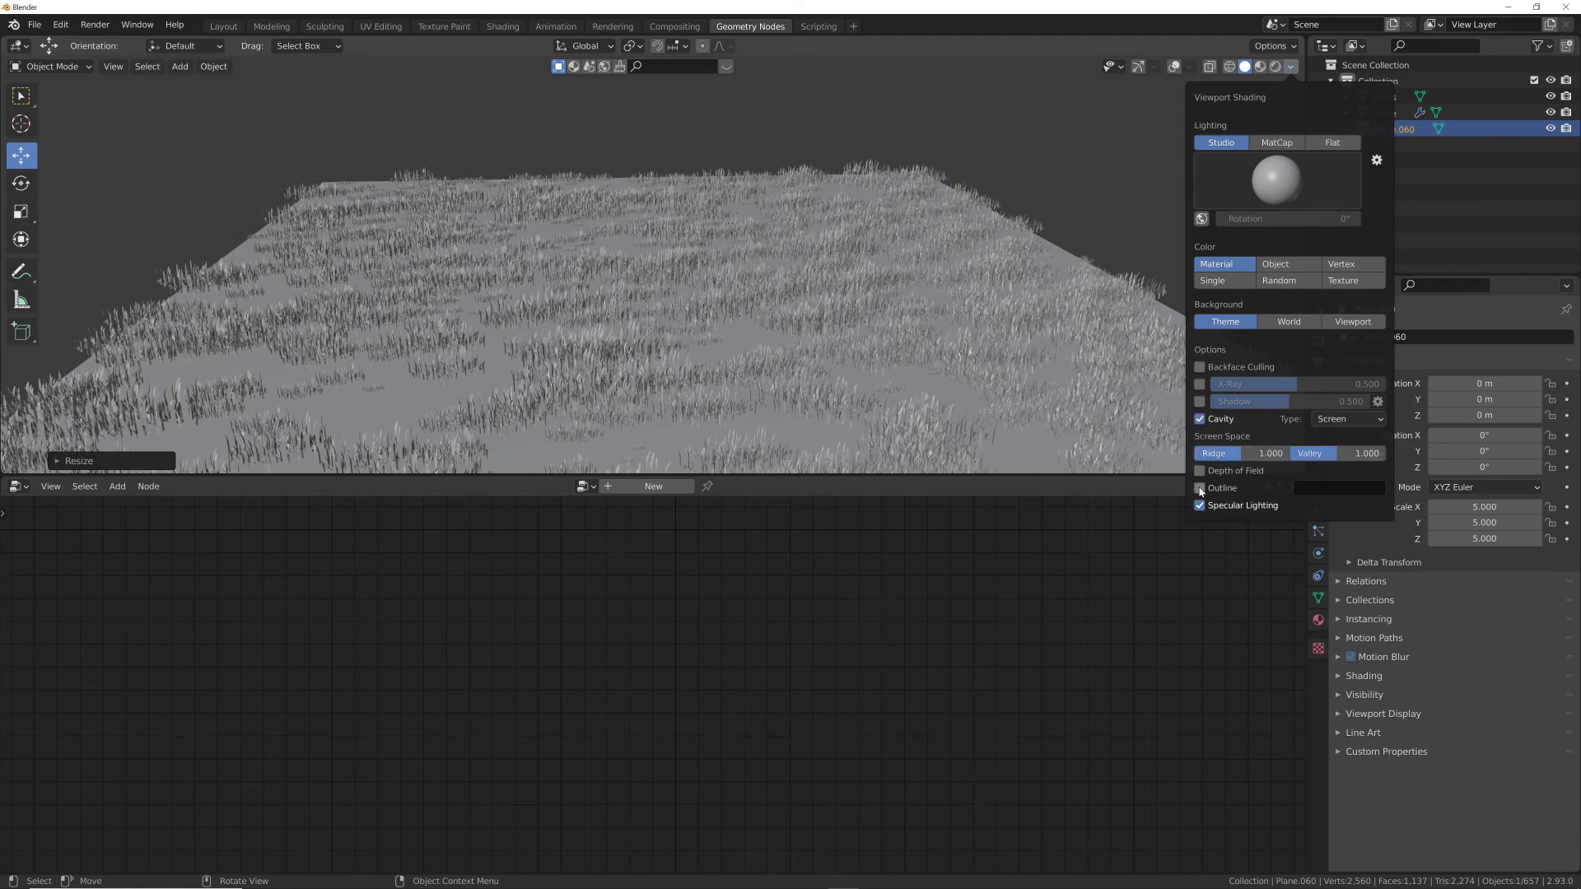
{"action": "mouse_move", "coordinate": [724, 247]}
{"action": "middle_mouse_down"}
{"action": "mouse_move", "coordinate": [731, 282]}
{"action": "mouse_move", "coordinate": [706, 293]}
{"action": "mouse_move", "coordinate": [744, 275]}
{"action": "mouse_move", "coordinate": [699, 303]}
{"action": "mouse_move", "coordinate": [805, 304]}
{"action": "middle_mouse_up"}
{"action": "scroll", "coordinate": [732, 285], "scroll_direction": "up", "scroll_amount": 5}
{"action": "scroll", "coordinate": [698, 303], "scroll_direction": "down", "scroll_amount": 5}
- Select the grass-scattering plane, set the Attribute Randomize minimum to 0.040 and the Point Distribute maximum density to 15
{"action": "left_click", "coordinate": [804, 304]}
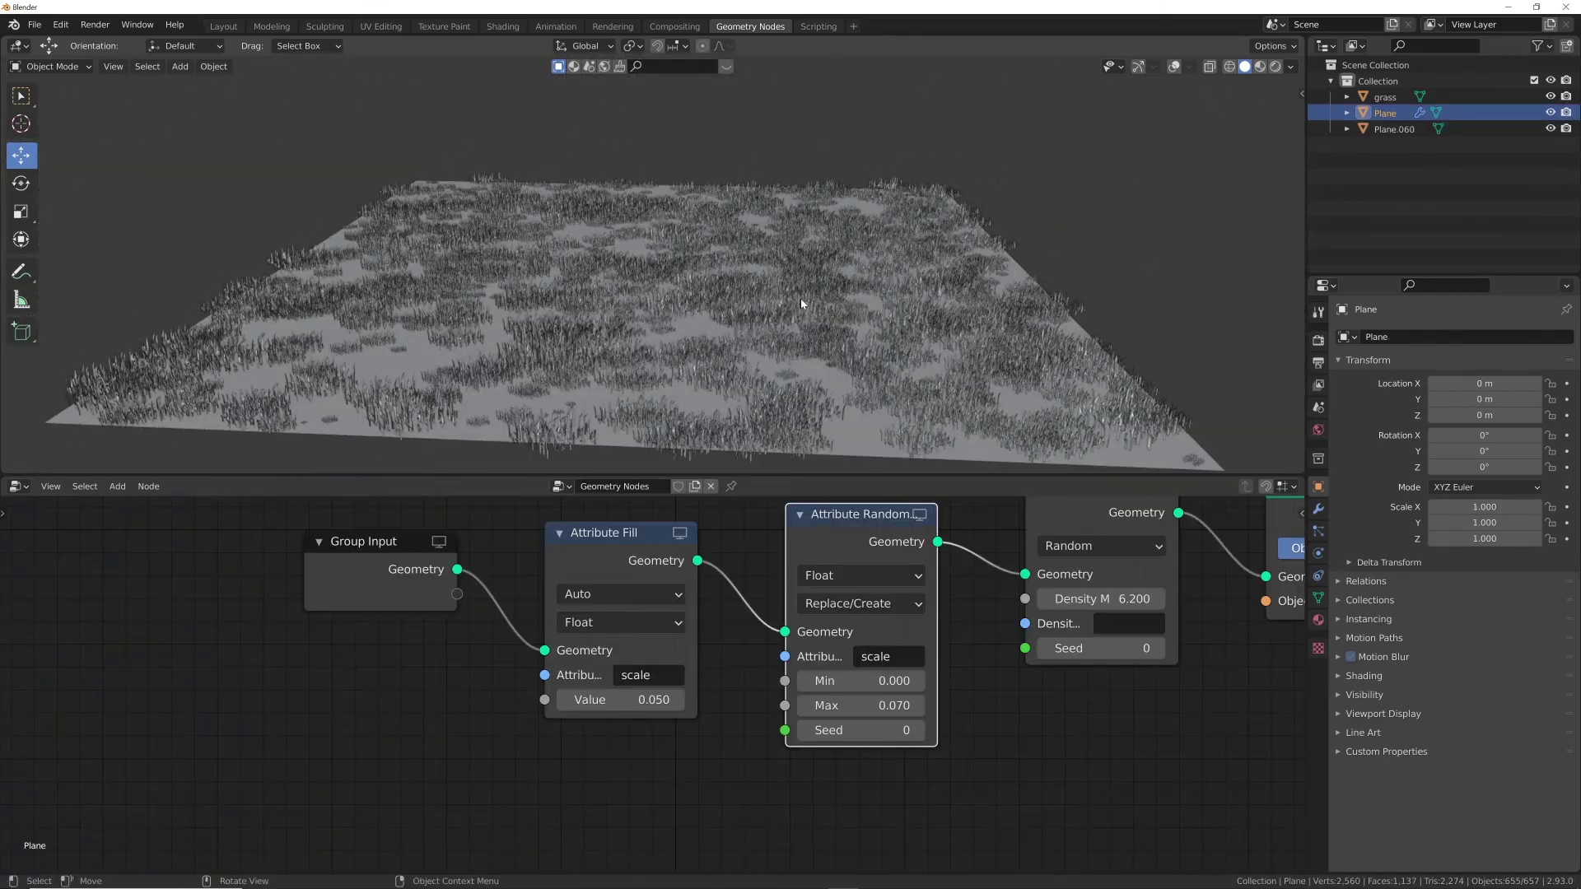
{"action": "mouse_move", "coordinate": [642, 700]}
{"action": "left_mouse_down"}
{"action": "mouse_move", "coordinate": [609, 699]}
{"action": "mouse_move", "coordinate": [642, 700]}
{"action": "left_mouse_up"}
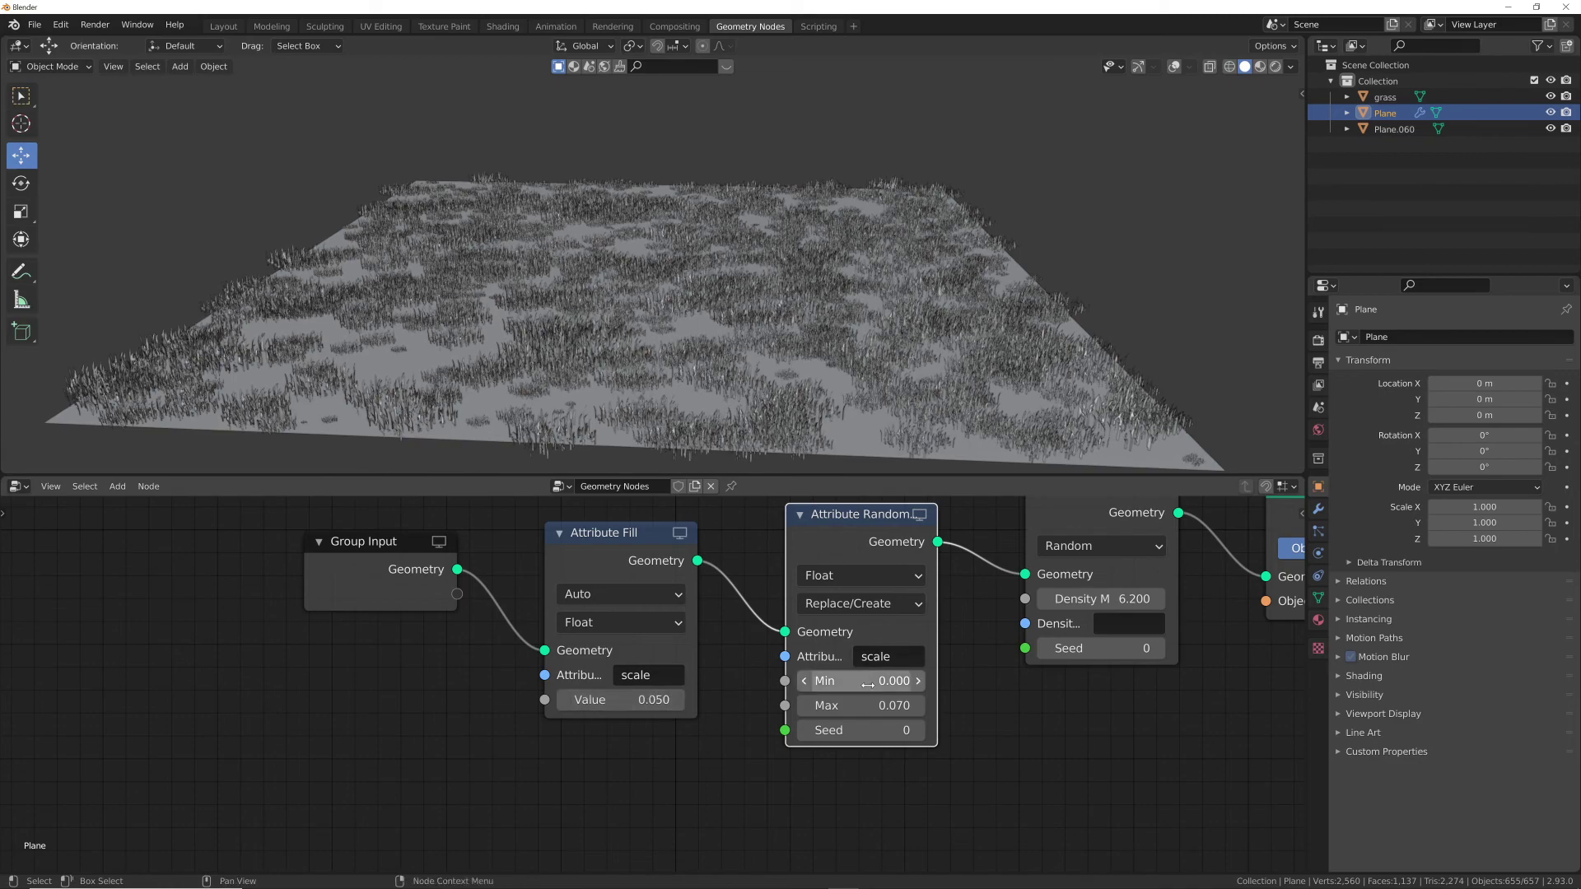
{"action": "mouse_move", "coordinate": [868, 681]}
{"action": "left_mouse_down"}
{"action": "mouse_move", "coordinate": [938, 681]}
{"action": "mouse_move", "coordinate": [864, 681]}
{"action": "left_mouse_up"}
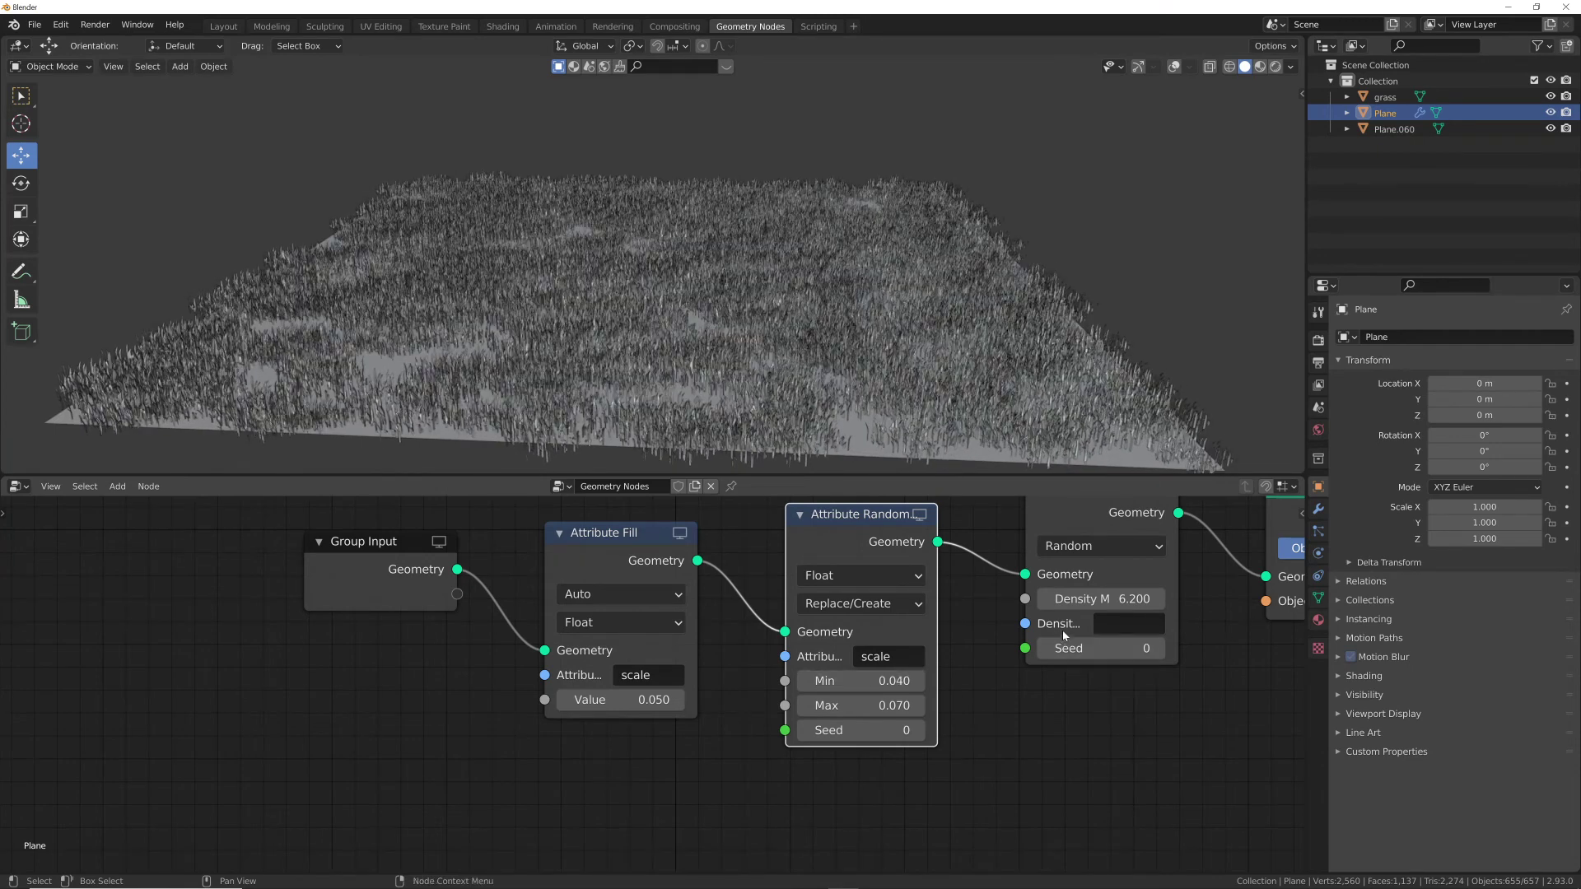
{"action": "left_click_drag", "start_coordinate": [1095, 598], "coordinate": [1161, 598]}
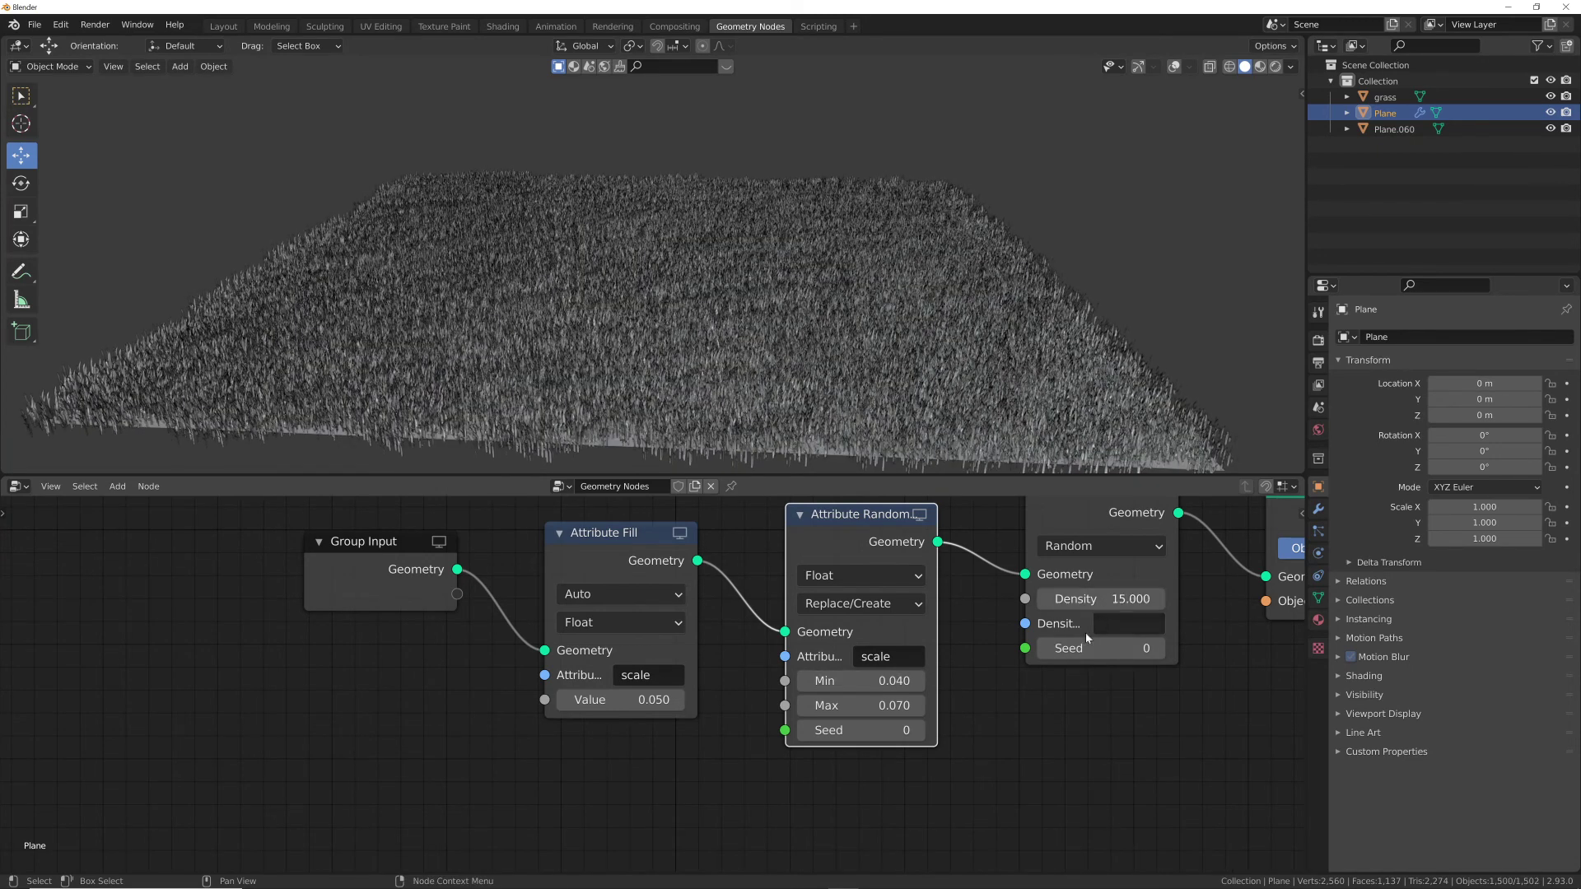
- Set the Attribute Randomize node's minimum to 0 and check the grass coverage from above
{"action": "left_click", "coordinate": [887, 681]}
{"action": "type", "text": "0"}
{"action": "key", "text": "Return"}
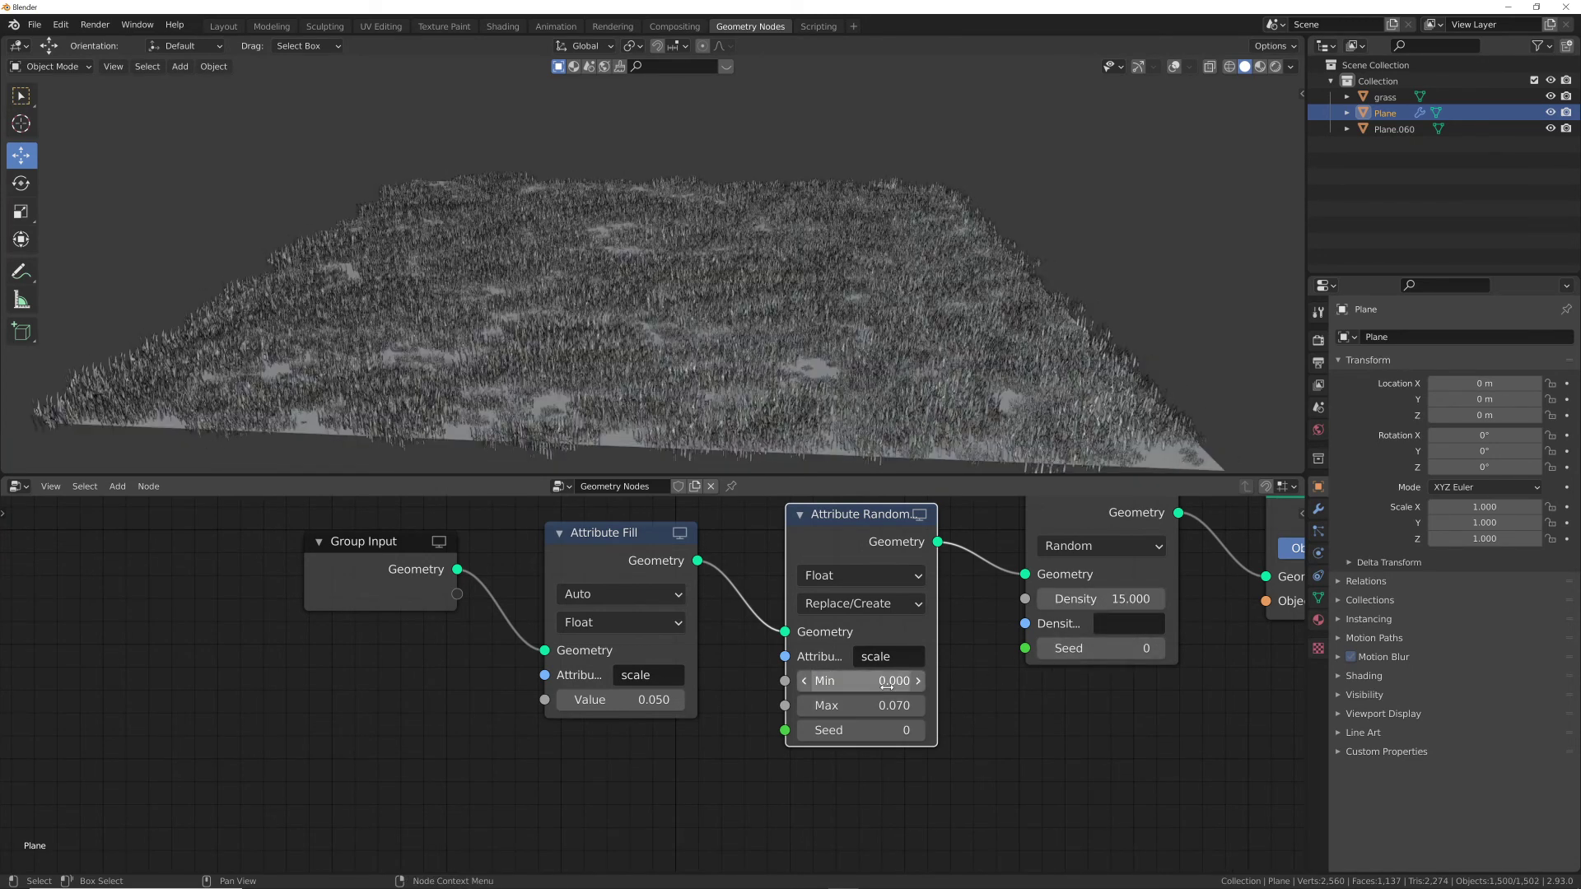
{"action": "middle_click_drag", "start_coordinate": [847, 300], "coordinate": [635, 349]}
{"action": "scroll", "coordinate": [614, 187], "scroll_direction": "up", "scroll_amount": 6}
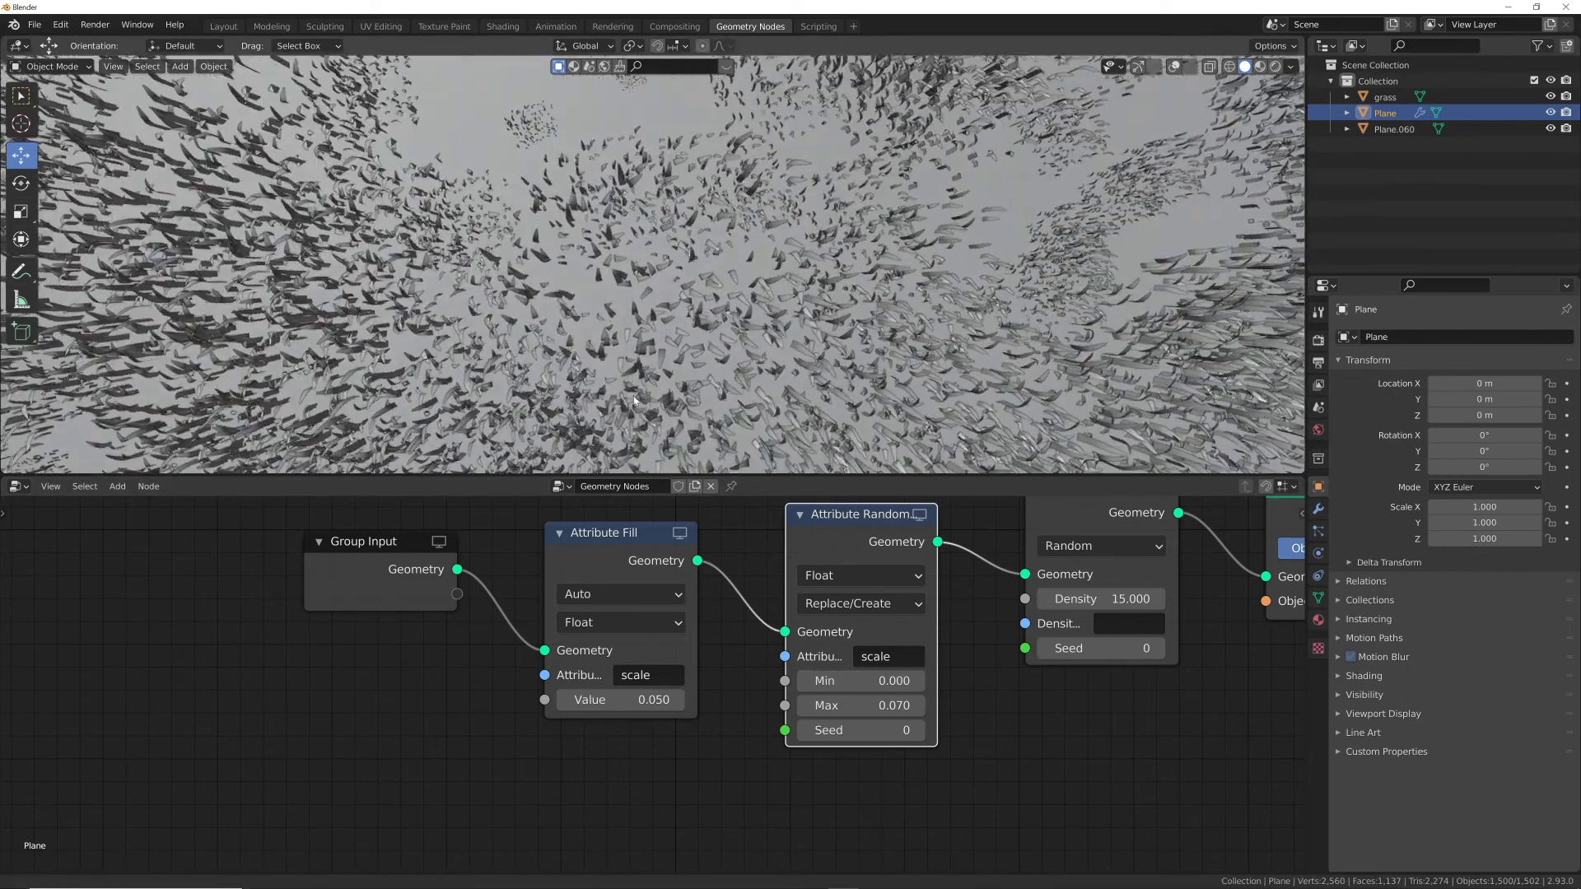
- Set the Attribute Randomize node's minimum to 0.010
{"action": "left_click", "coordinate": [860, 681]}
{"action": "type", "text": "0.0"}
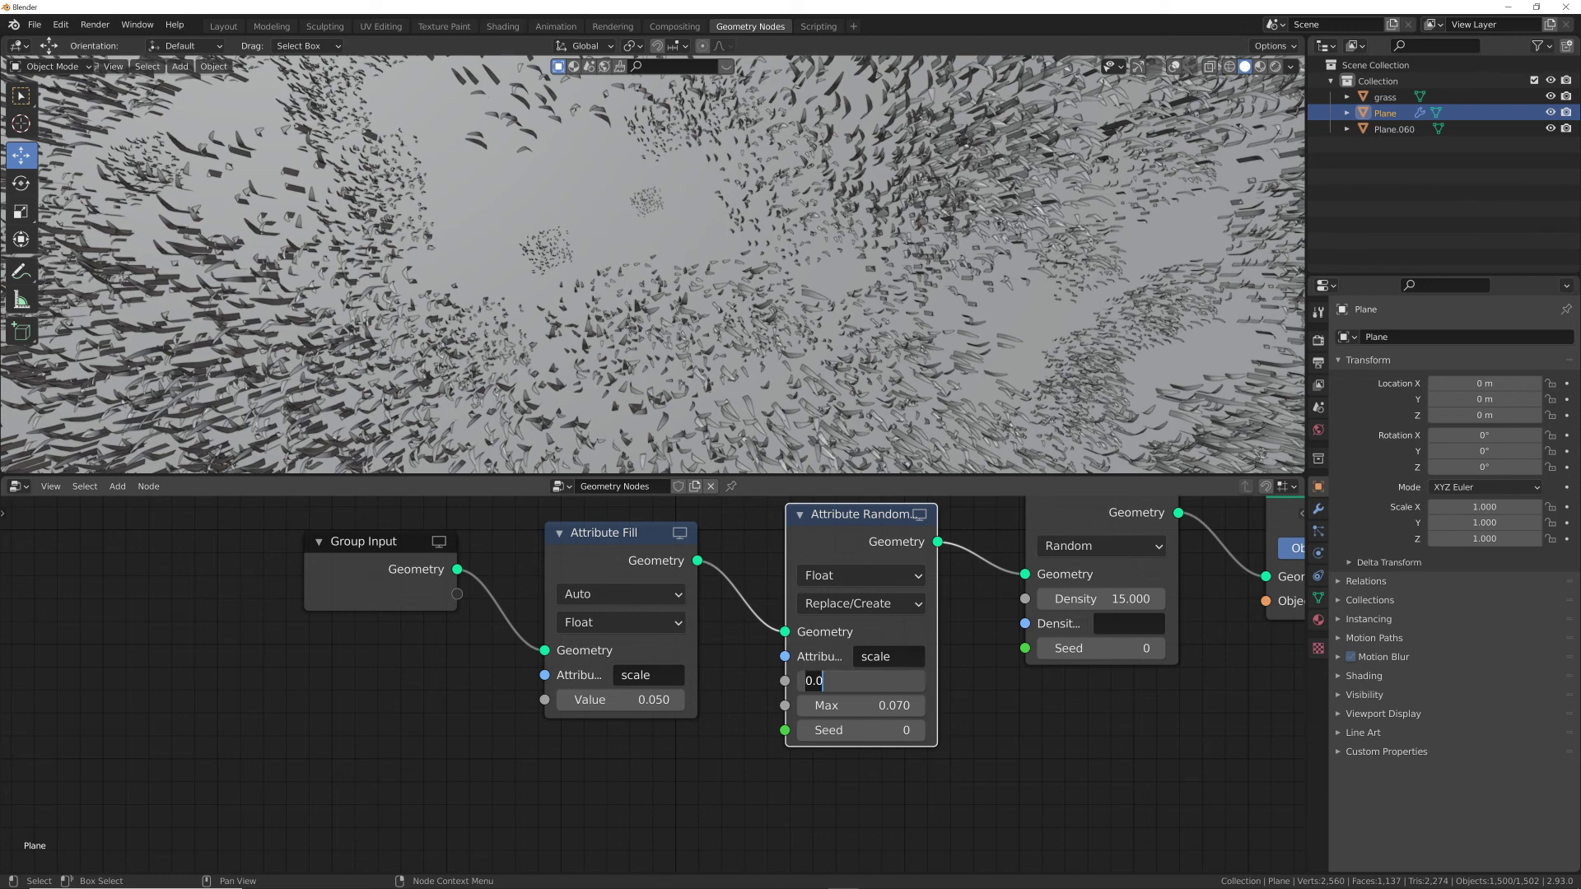
{"action": "key", "text": "Tab"}
{"action": "left_click", "coordinate": [860, 681]}
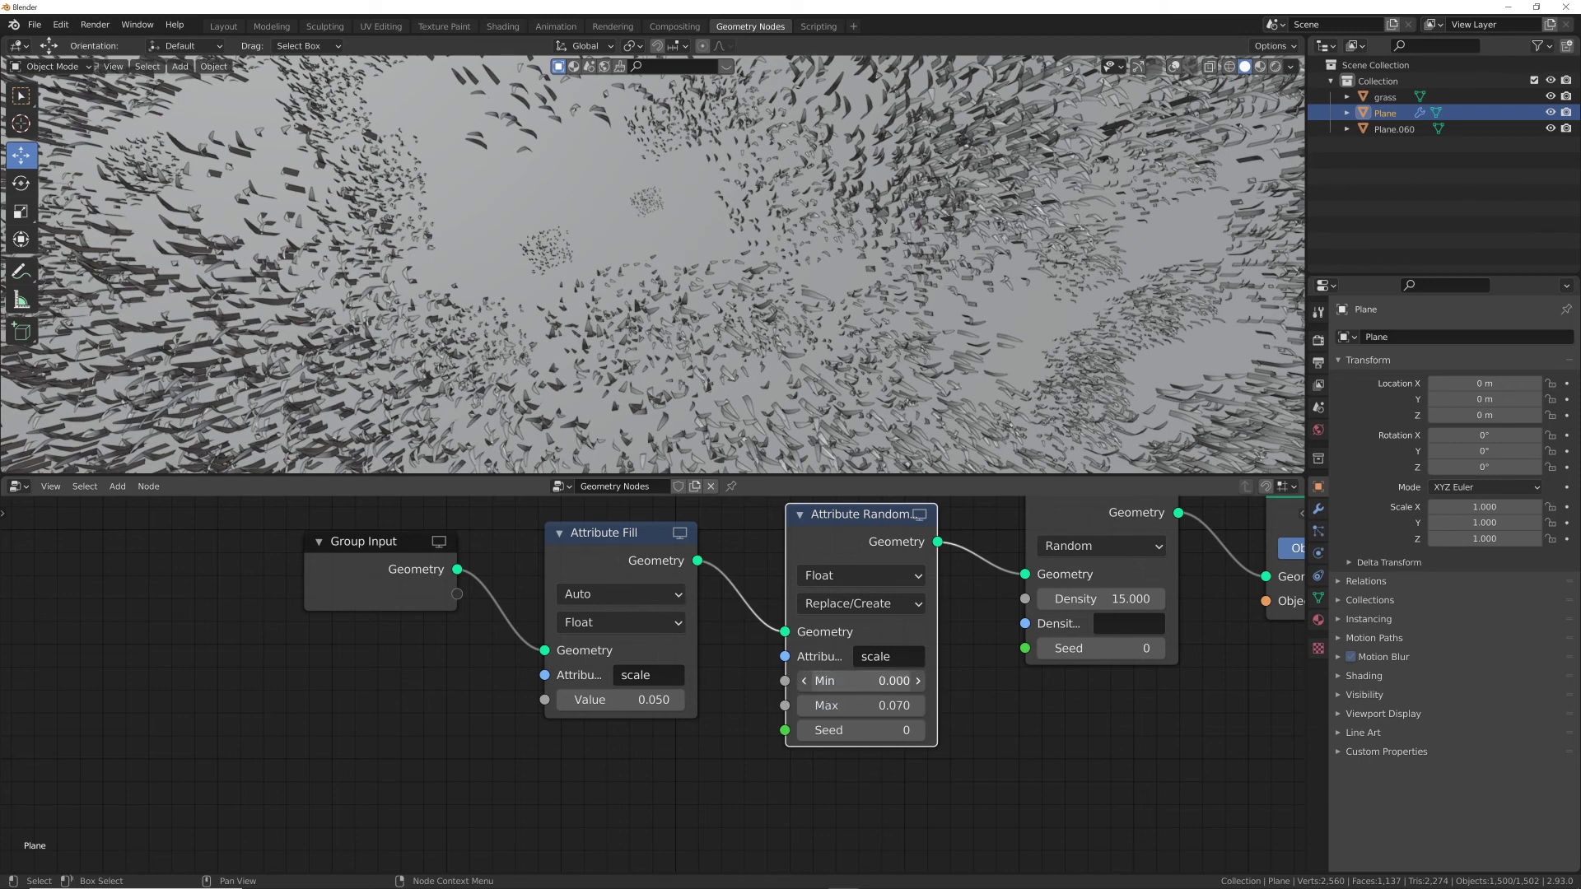
{"action": "left_click", "coordinate": [860, 681]}
{"action": "type", "text": "1"}
{"action": "key", "text": "Return"}
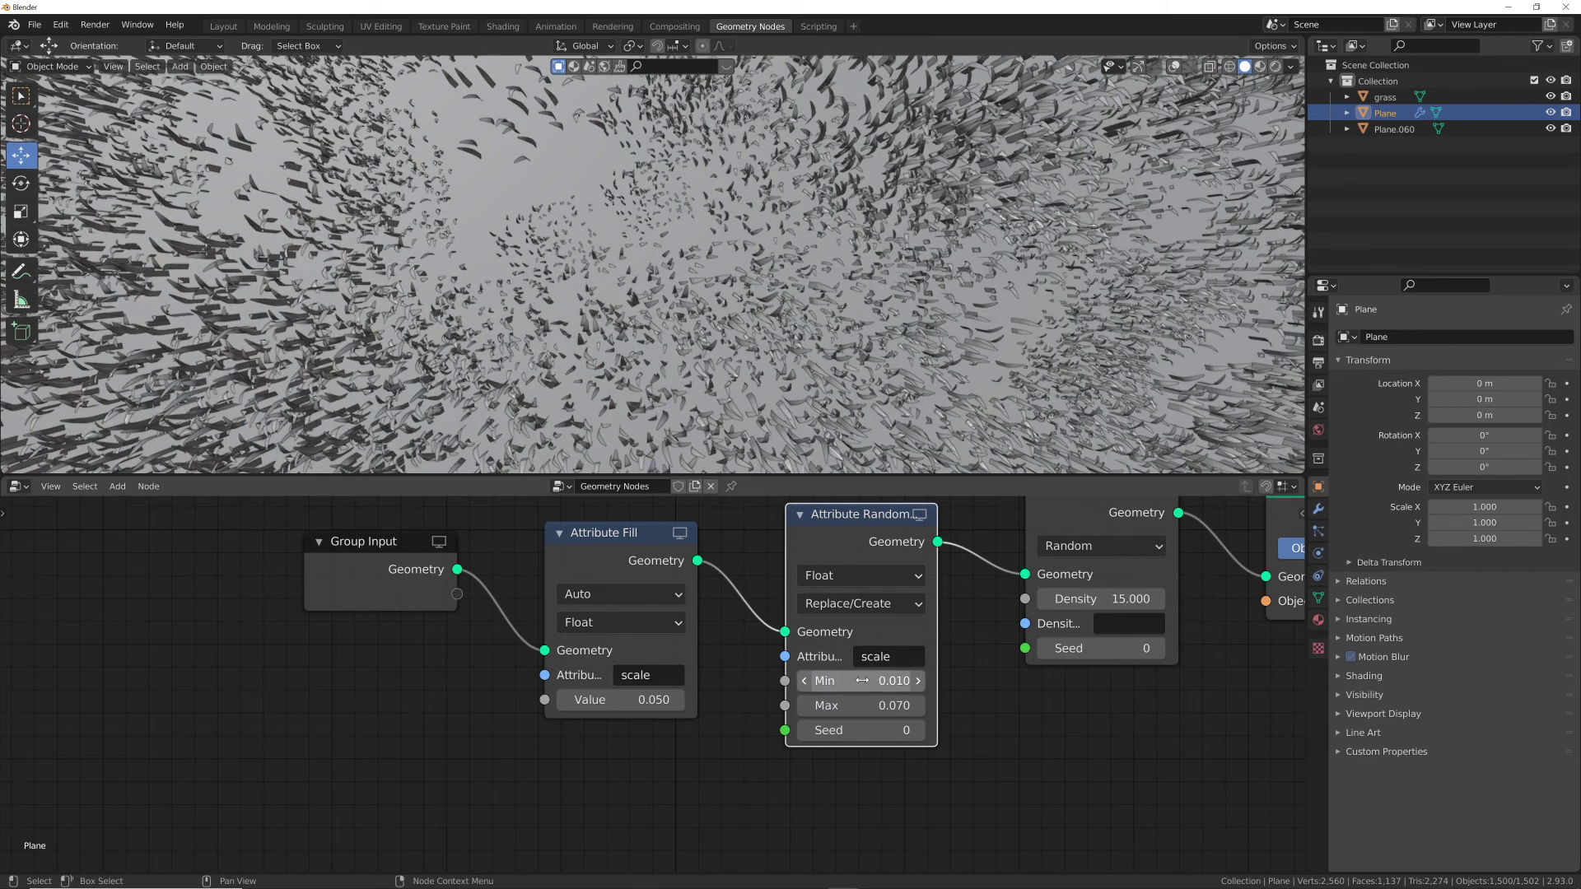
- Set the Attribute Randomize node's minimum to 0.020 and check the grass from a low angle
{"action": "left_click", "coordinate": [862, 681]}
{"action": "type", "text": "0.0"}
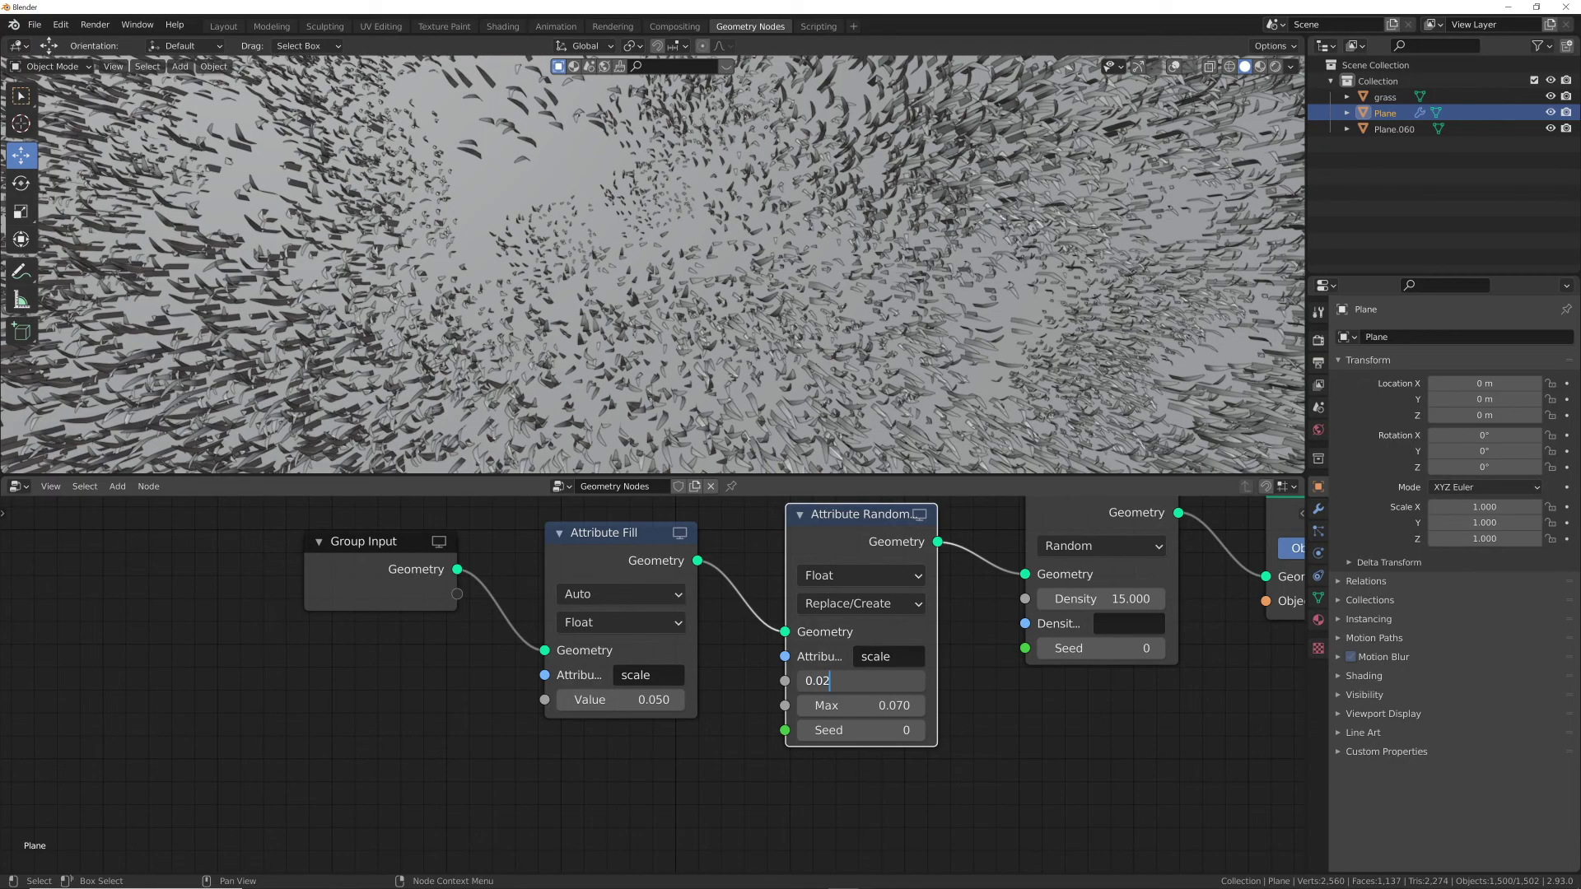
{"action": "type", "text": "2"}
{"action": "key", "text": "Return"}
{"action": "middle_click_drag", "start_coordinate": [881, 313], "coordinate": [879, 217]}
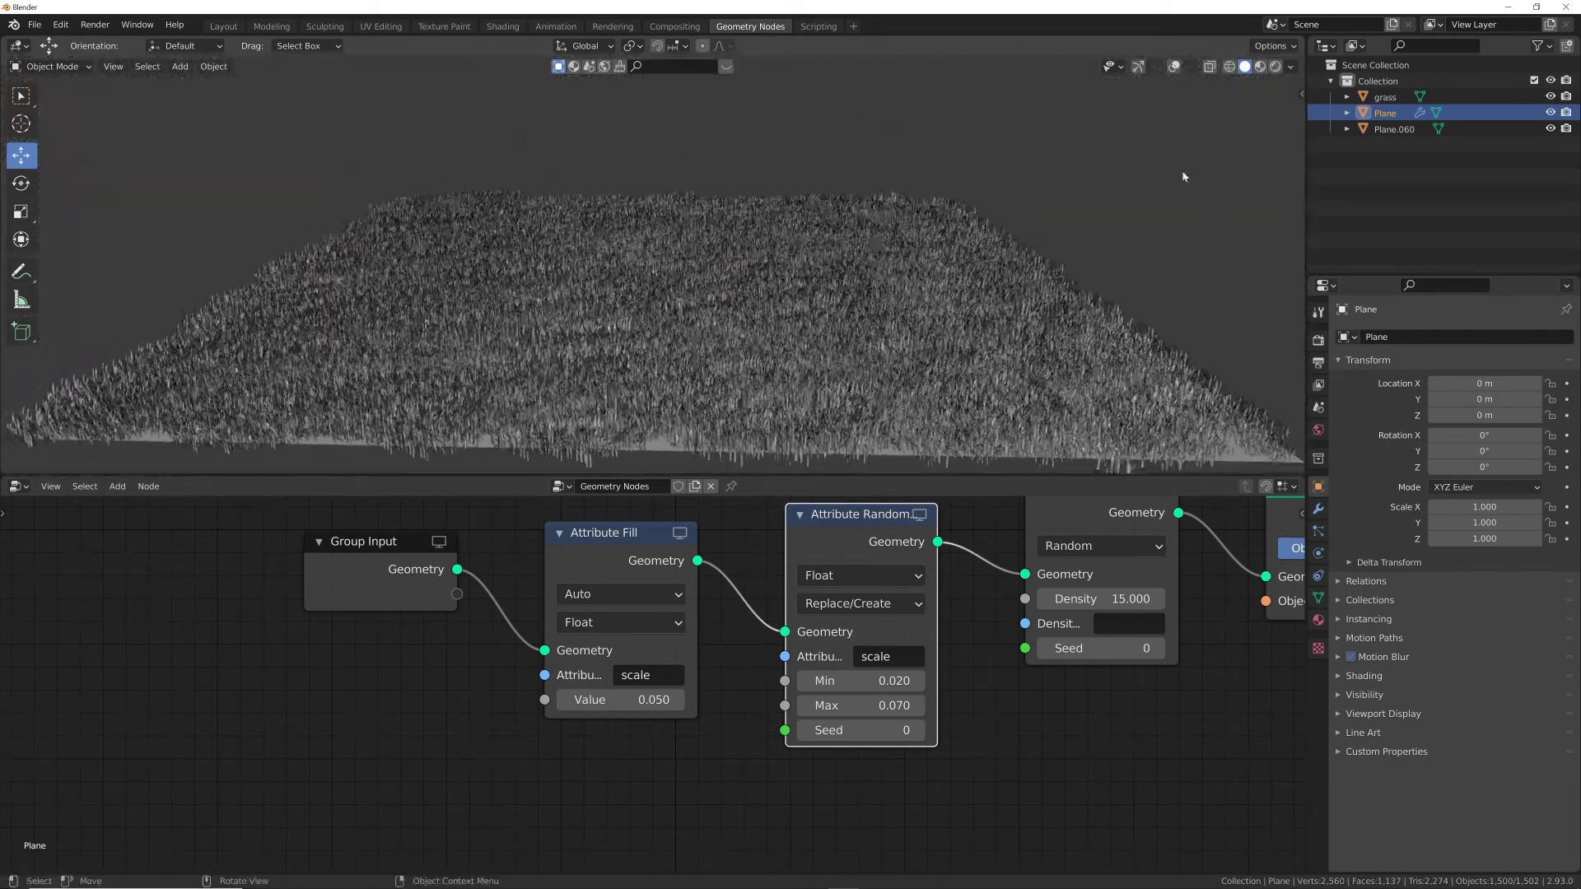
- Select the original grass object and switch the viewport to rendered shading
{"action": "scroll", "coordinate": [967, 238], "scroll_direction": "down", "scroll_amount": 6}
{"action": "left_click", "coordinate": [1050, 250]}
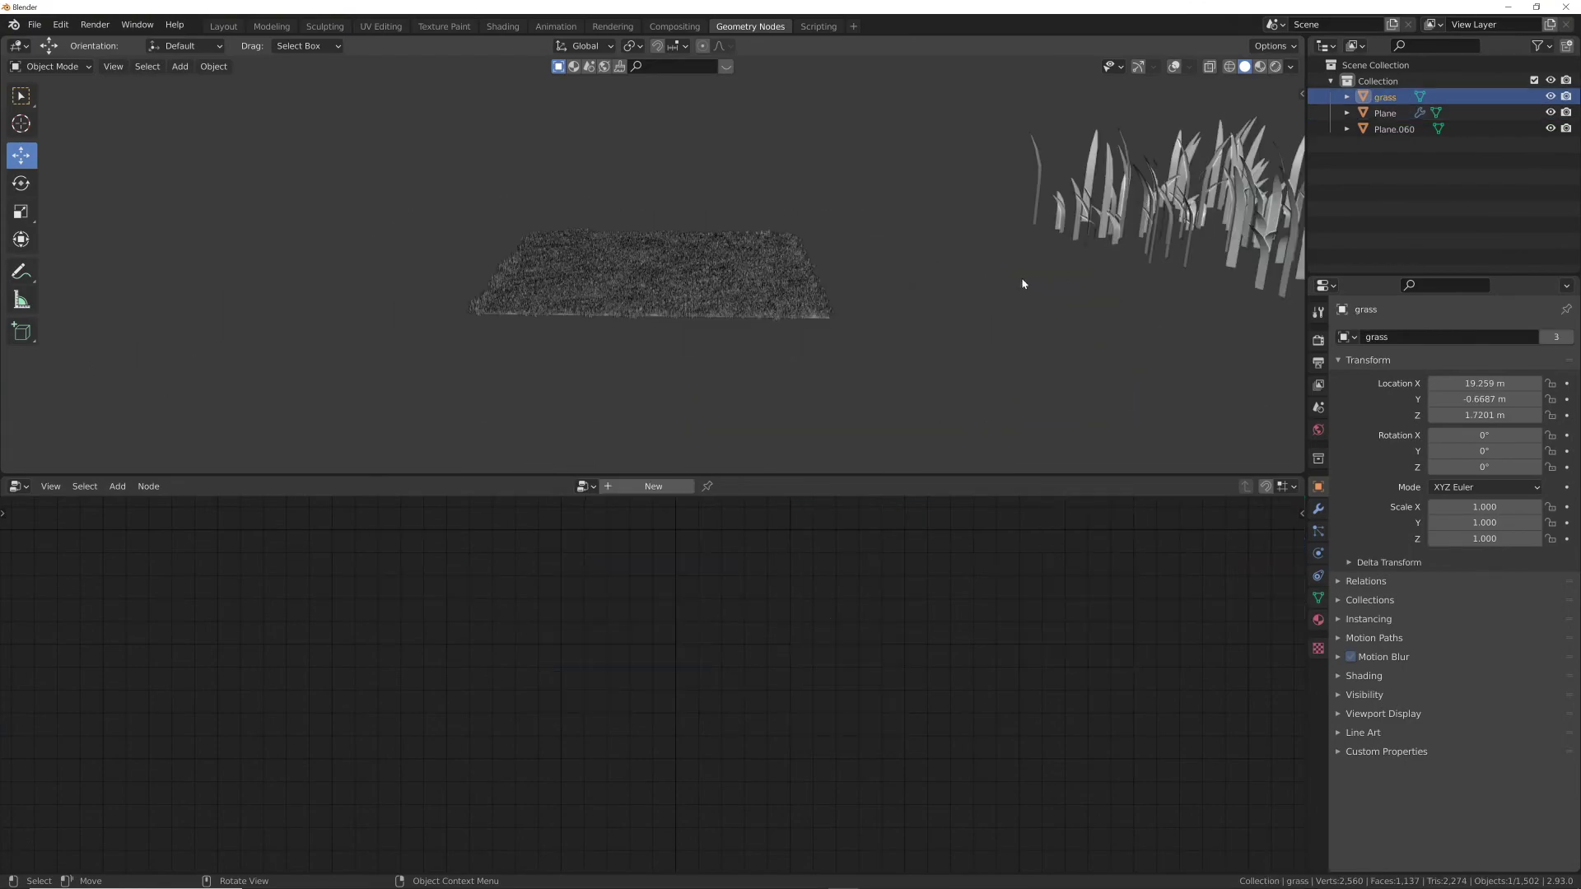
{"action": "scroll", "coordinate": [795, 300], "scroll_direction": "up", "scroll_amount": 8}
{"action": "middle_click_drag", "start_coordinate": [793, 304], "coordinate": [798, 293]}
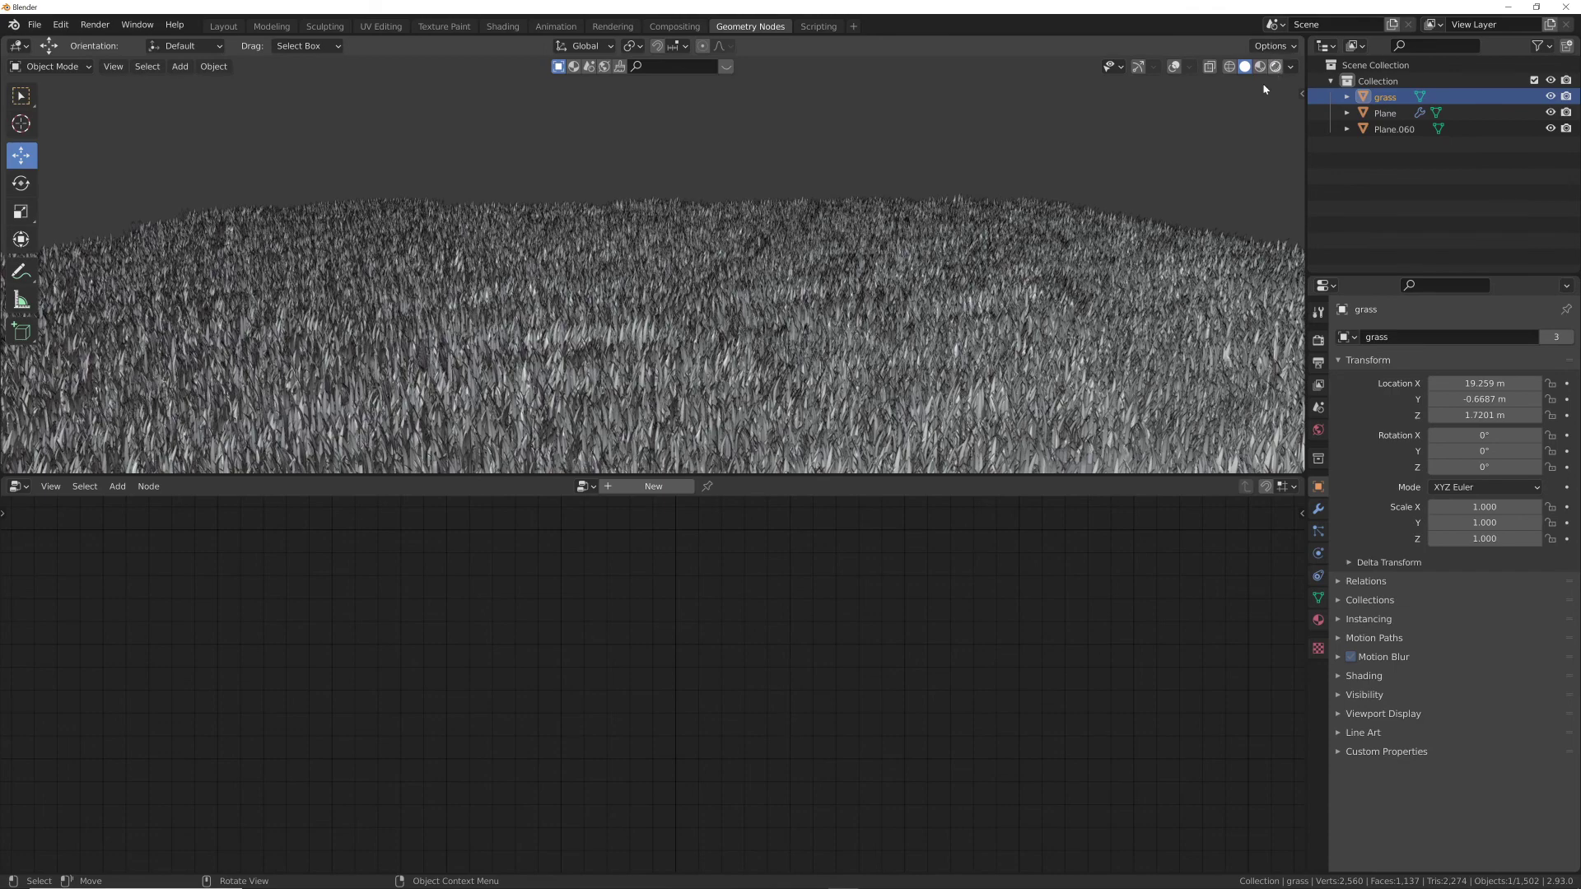
{"action": "left_click", "coordinate": [1275, 66]}
{"action": "scroll", "coordinate": [802, 220], "scroll_direction": "up", "scroll_amount": 2}
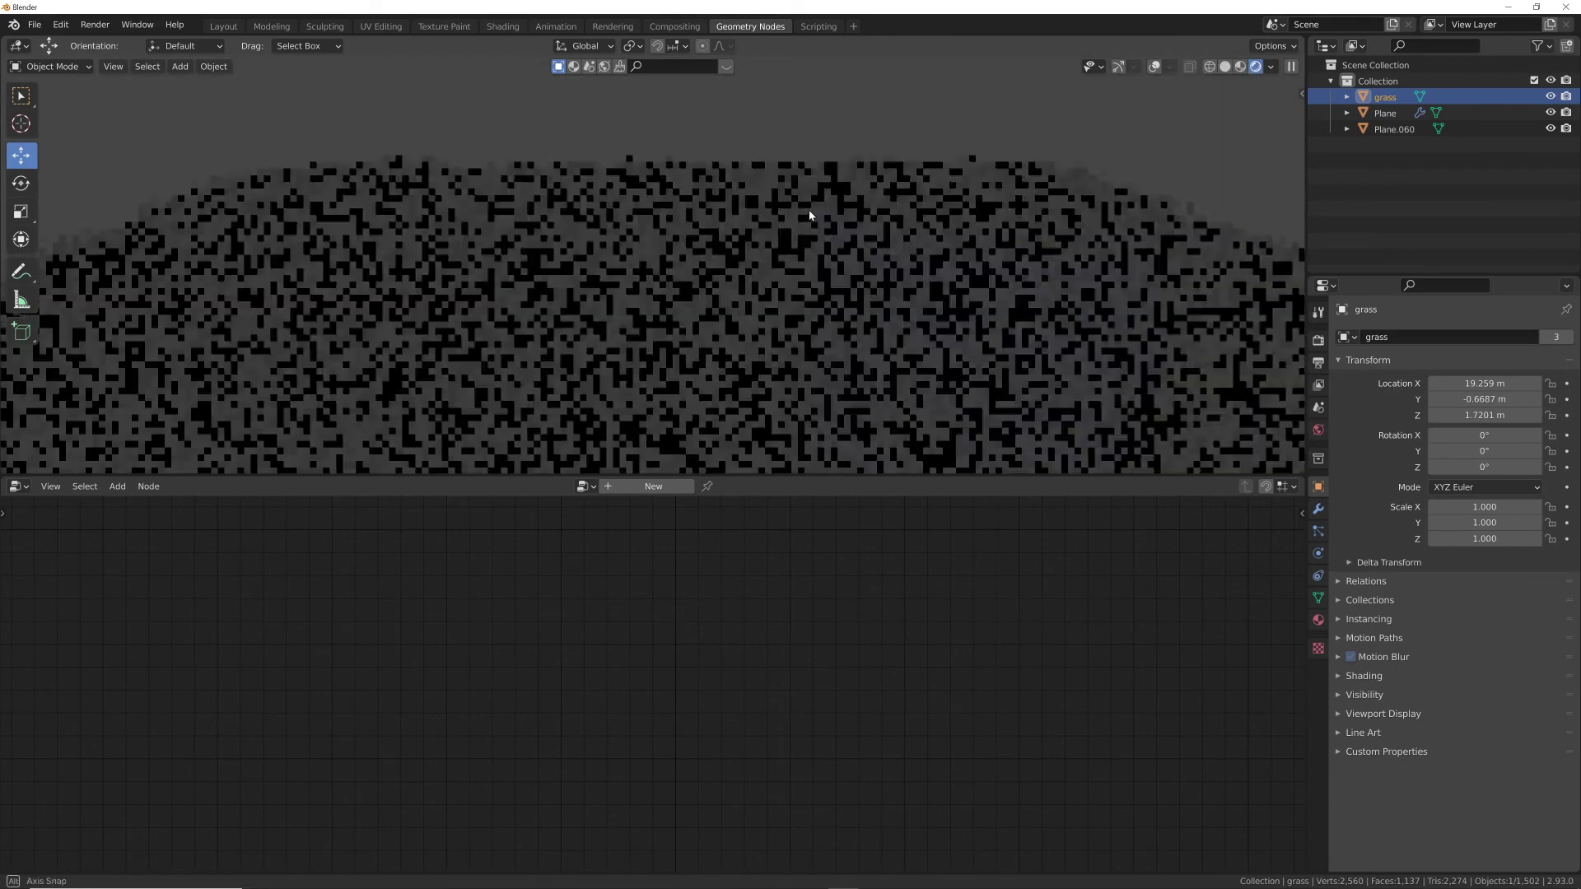
- Turn off Scene World lighting for the rendered viewport and inspect the grass field from several angles
{"action": "left_click", "coordinate": [1271, 67]}
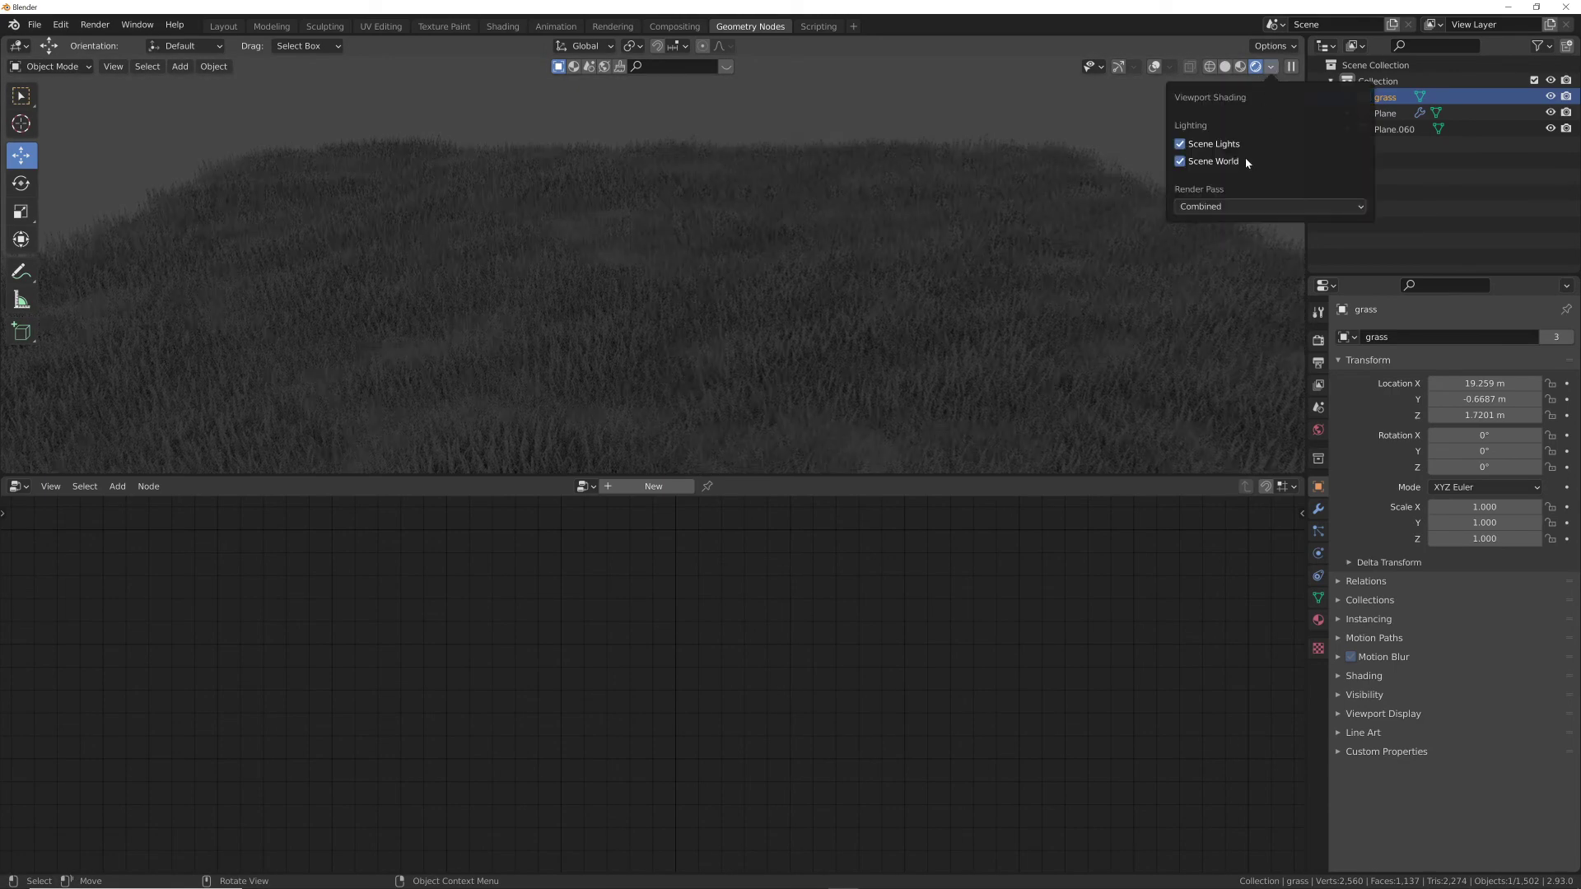
{"action": "left_click", "coordinate": [1186, 161]}
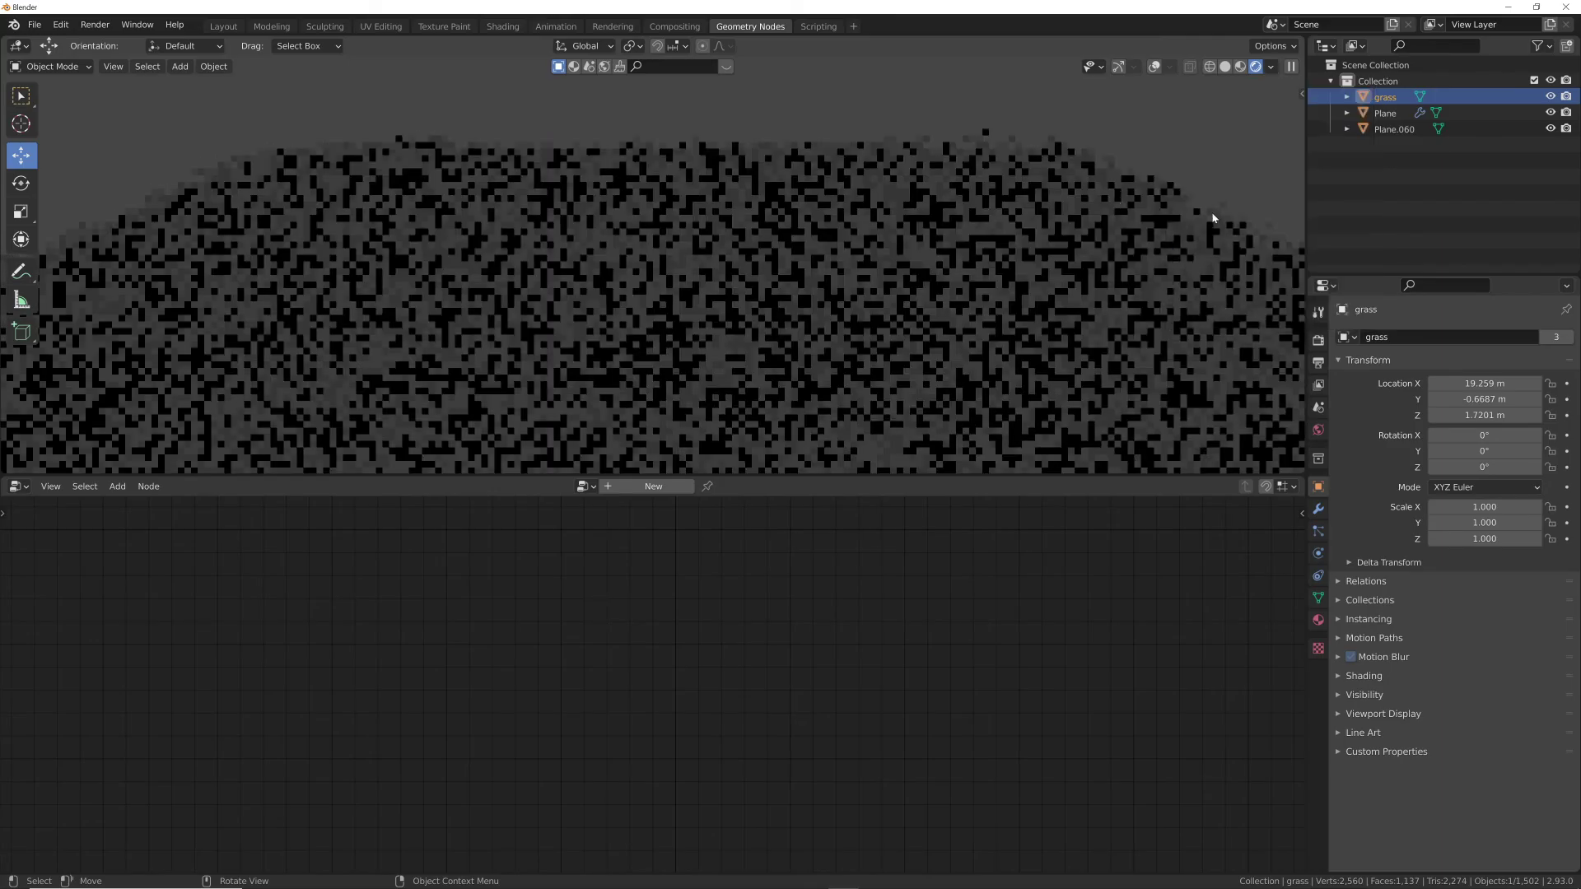
{"action": "scroll", "coordinate": [866, 245], "scroll_direction": "down", "scroll_amount": 2}
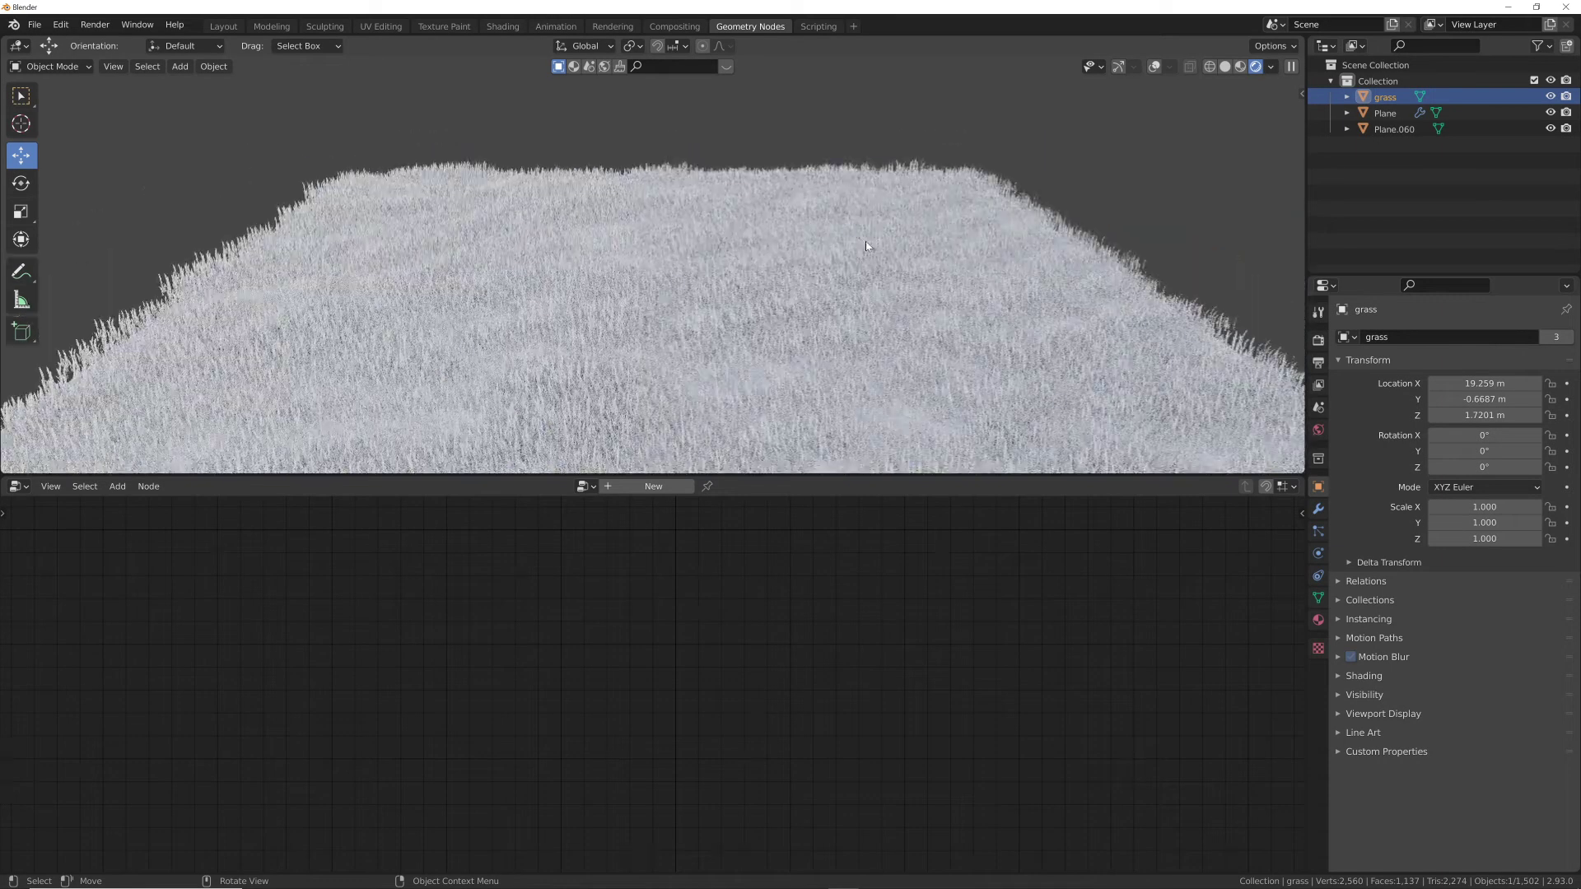
{"action": "middle_click_drag", "start_coordinate": [883, 249], "coordinate": [893, 272]}
{"action": "middle_click_drag", "start_coordinate": [893, 272], "coordinate": [964, 236], "text": "shift"}
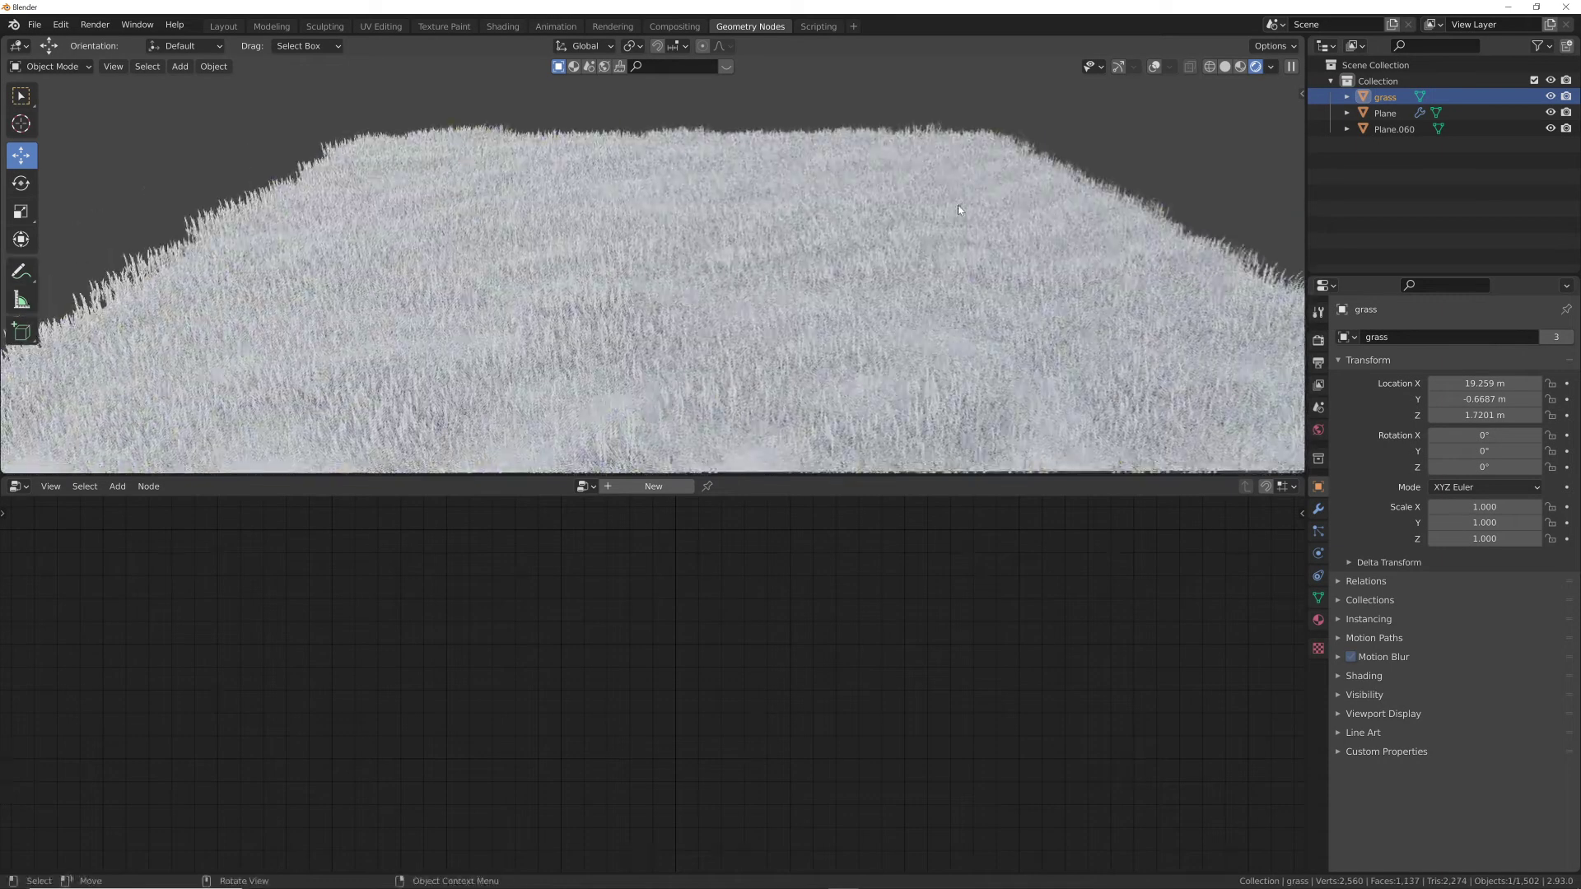
{"action": "scroll", "coordinate": [1067, 251], "scroll_direction": "down", "scroll_amount": 6}
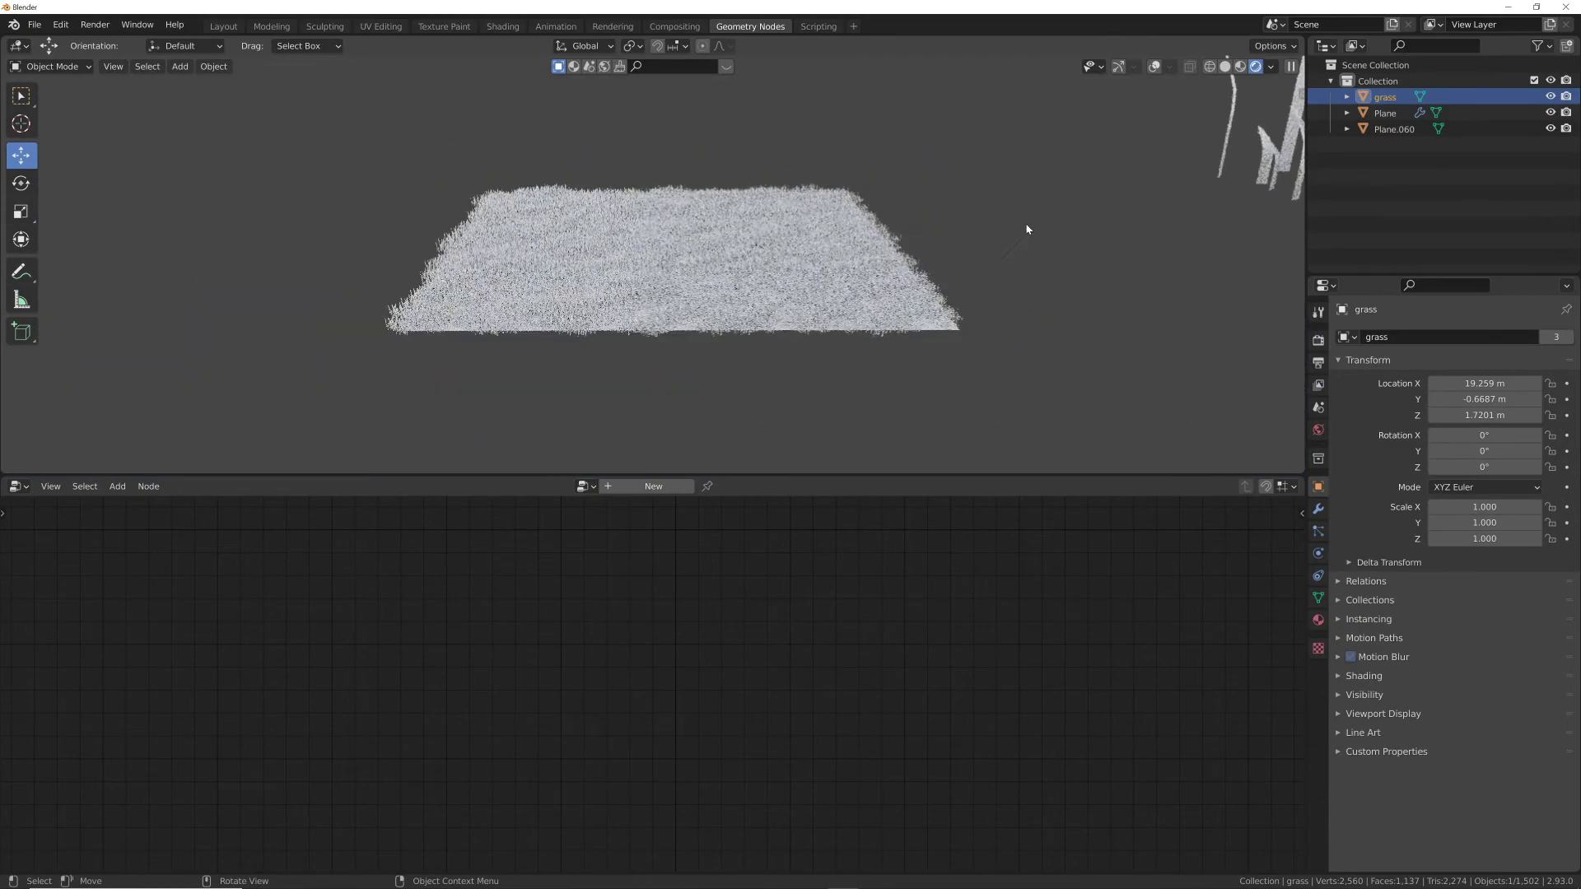
{"action": "scroll", "coordinate": [1027, 229], "scroll_direction": "up", "scroll_amount": 6}
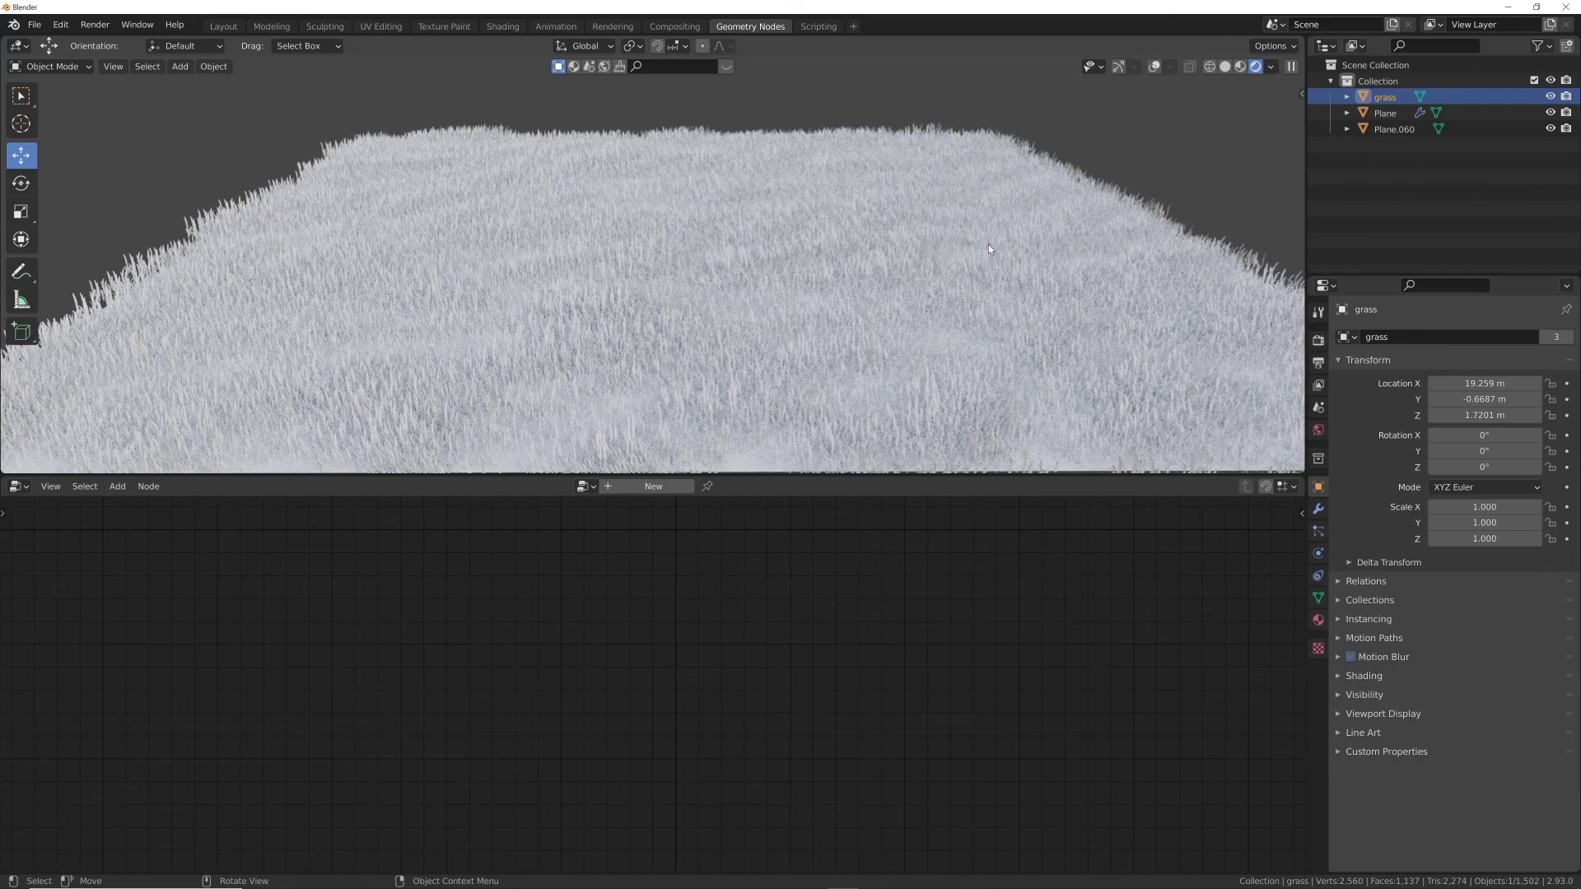
{"action": "mouse_move", "coordinate": [743, 306]}
{"action": "middle_mouse_down"}
{"action": "mouse_move", "coordinate": [787, 299]}
{"action": "mouse_move", "coordinate": [762, 314]}
{"action": "middle_mouse_up"}
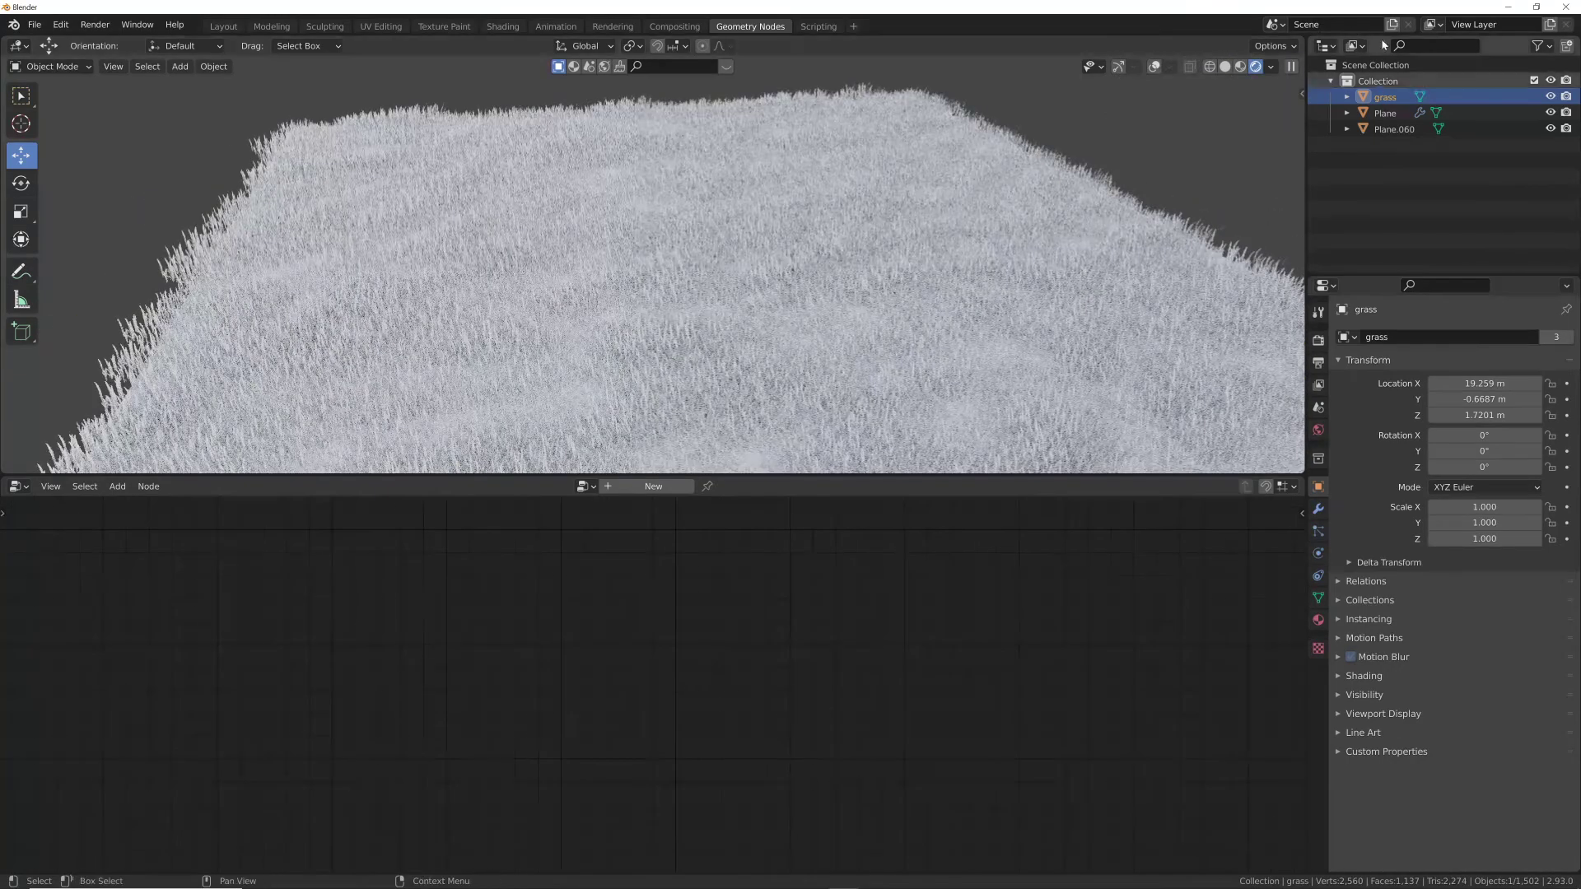
- Switch the viewport back to solid shading and look over the grass field beside the original grass patch
{"action": "left_click", "coordinate": [1227, 67]}
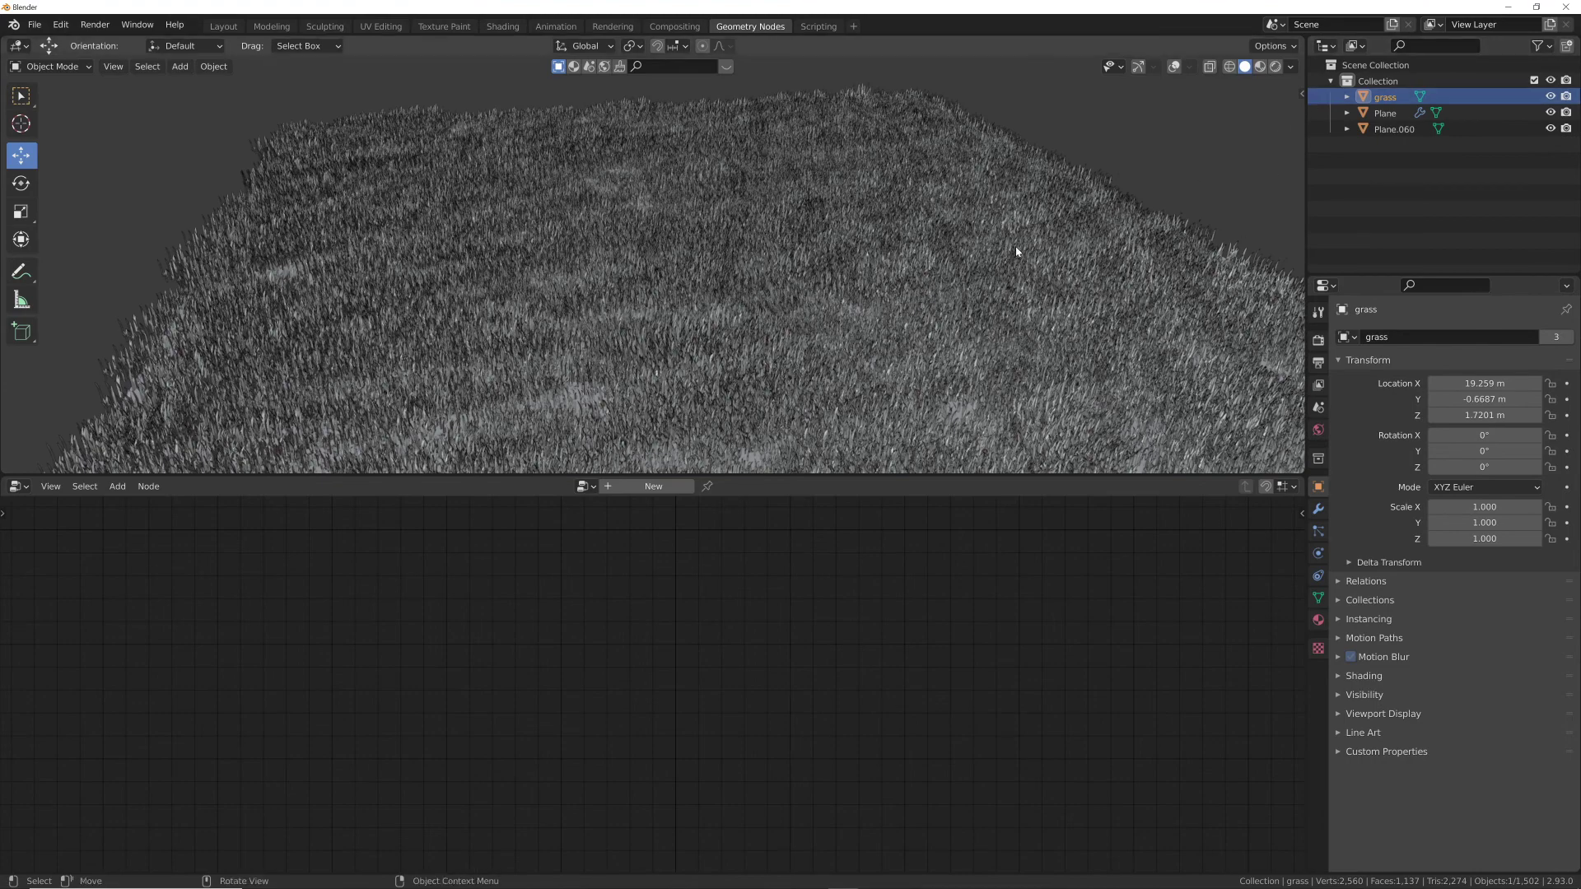
{"action": "scroll", "coordinate": [1082, 198], "scroll_direction": "down", "scroll_amount": 5}
{"action": "scroll", "coordinate": [854, 296], "scroll_direction": "up", "scroll_amount": 4}
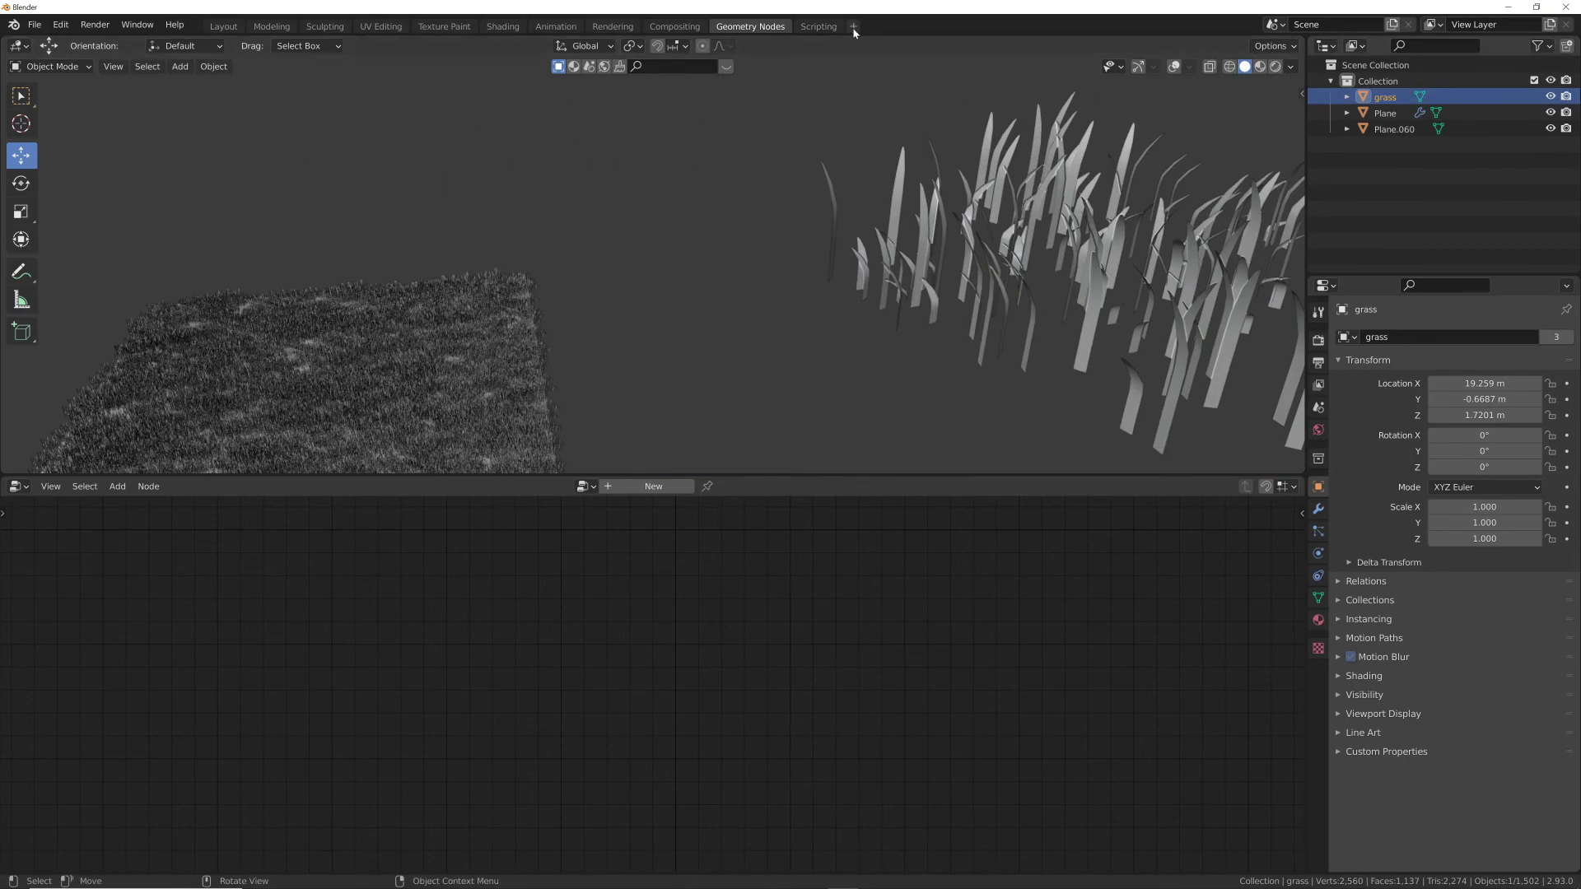
- Open the Shading workspace and create a new material for the grass object
{"action": "left_click", "coordinate": [494, 28]}
{"action": "middle_click_drag", "start_coordinate": [714, 288], "coordinate": [881, 284]}
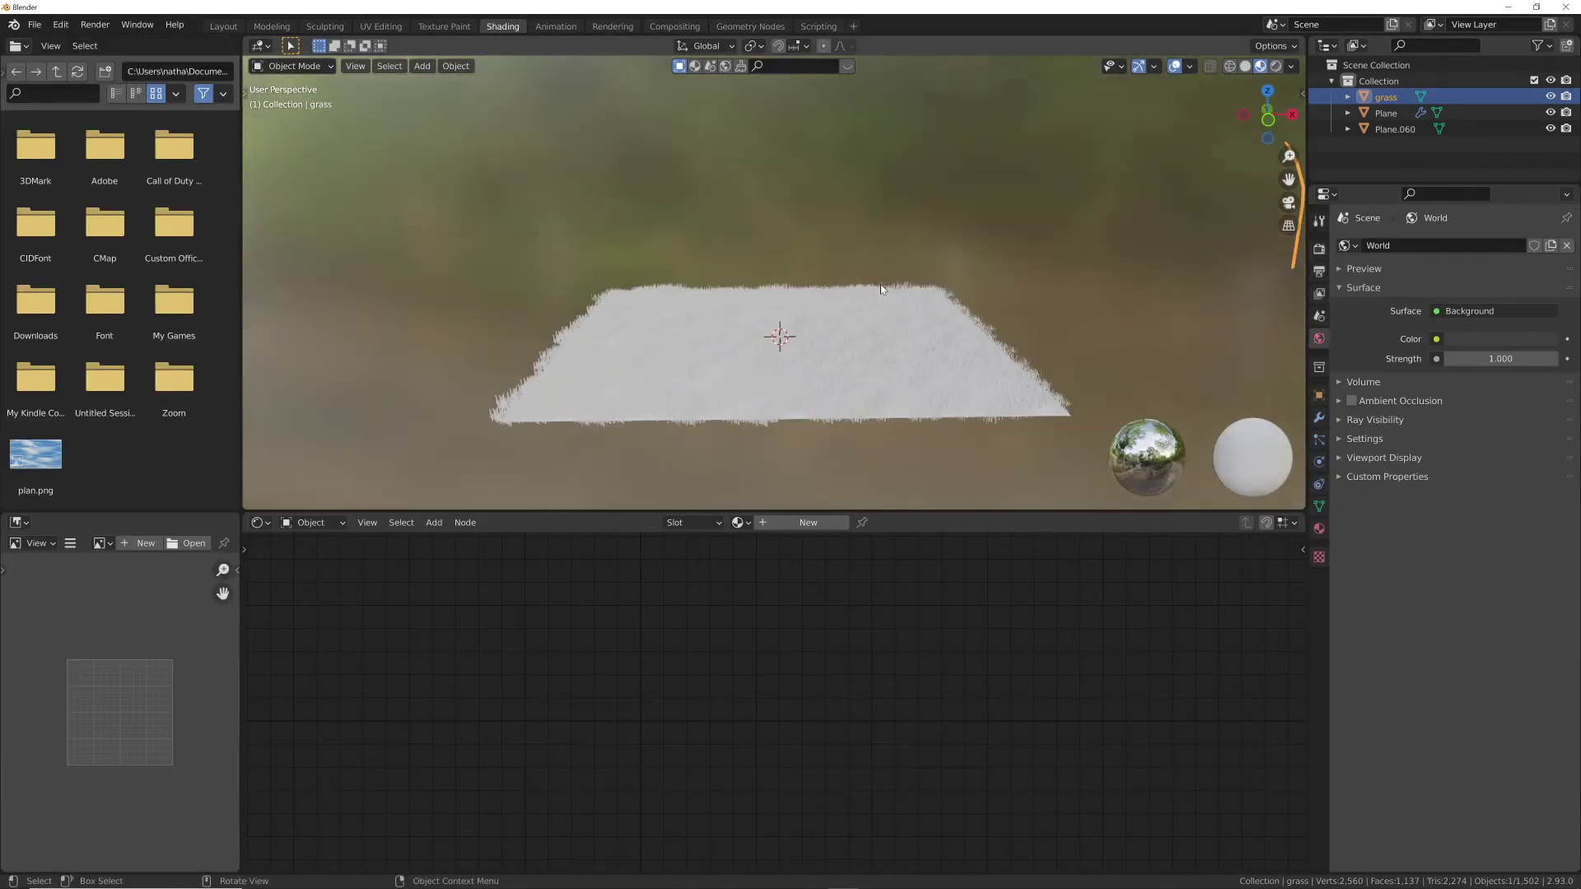
{"action": "scroll", "coordinate": [1153, 255], "scroll_direction": "down", "scroll_amount": 3}
{"action": "scroll", "coordinate": [862, 286], "scroll_direction": "up", "scroll_amount": 6}
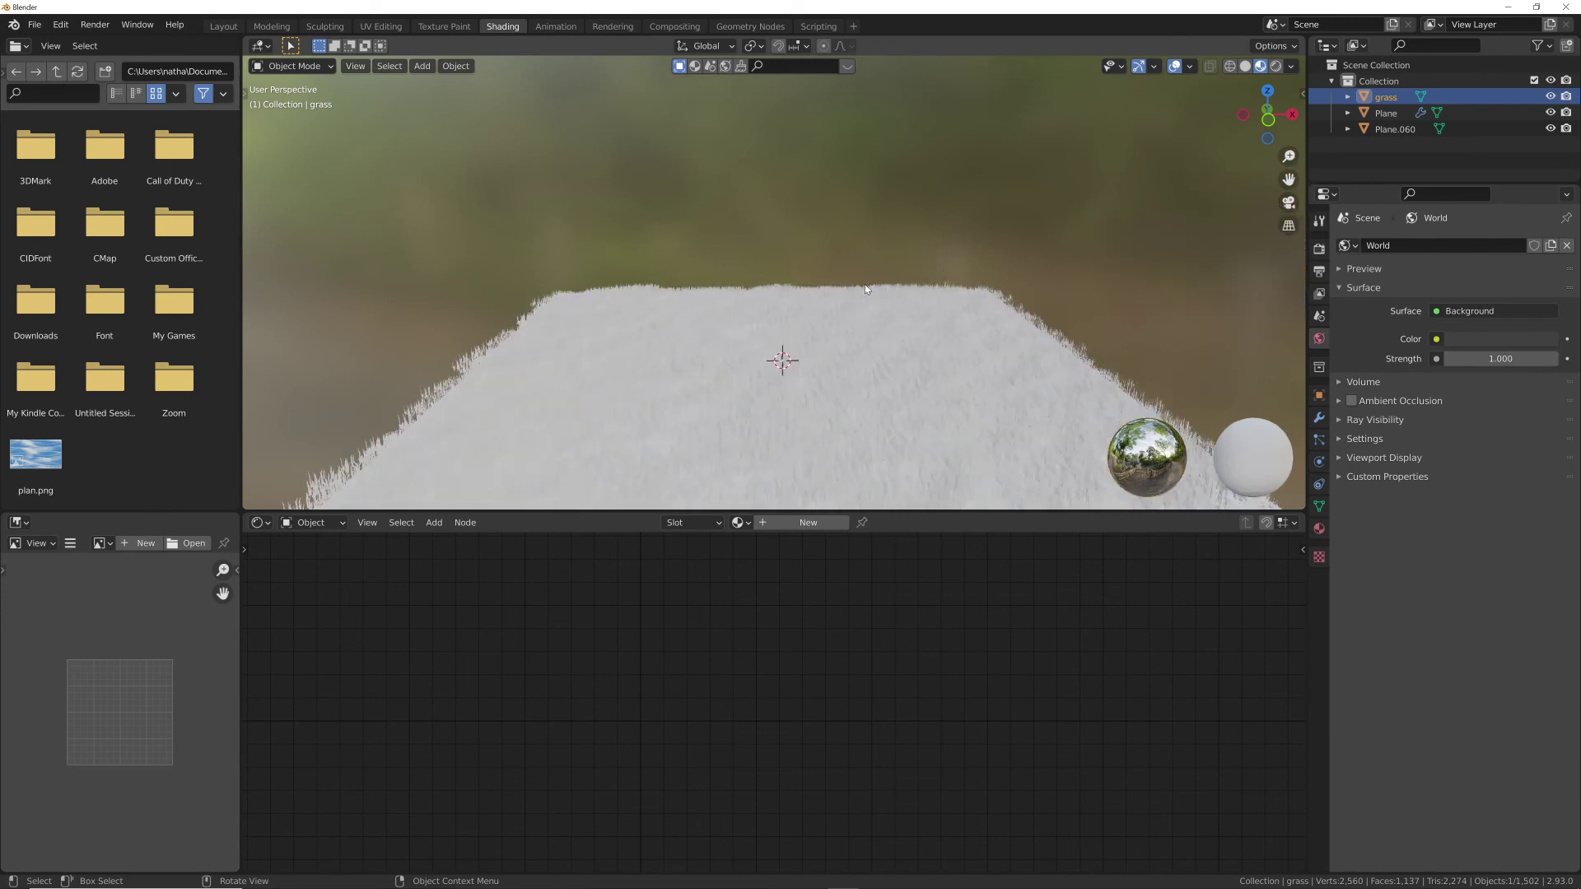
{"action": "left_click", "coordinate": [796, 523]}
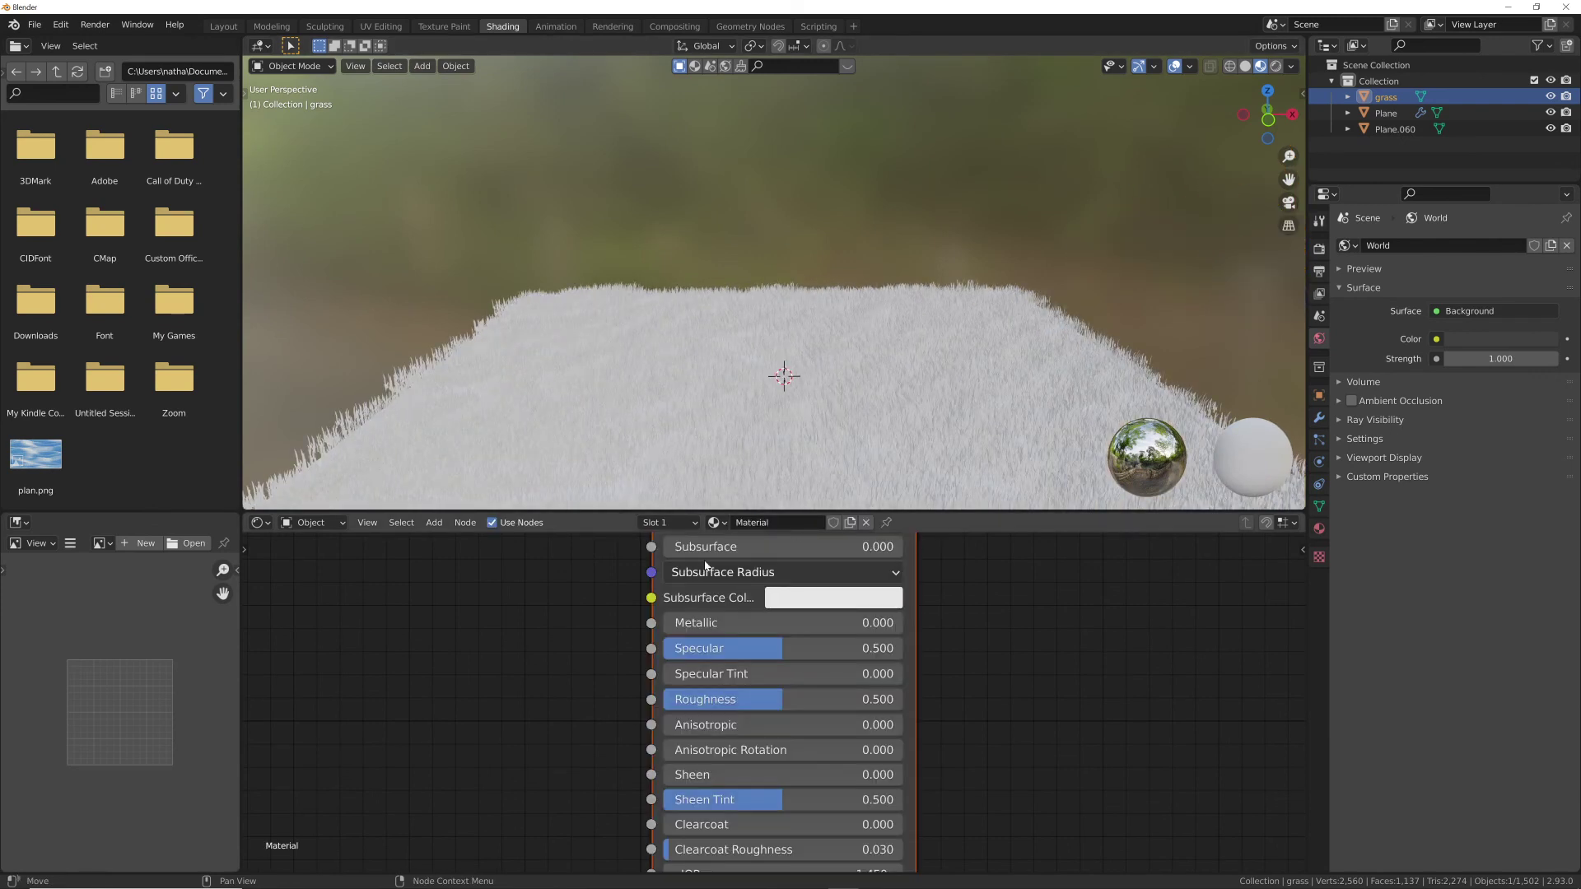
{"action": "key", "text": "Home"}
{"action": "key", "text": "shift+a"}
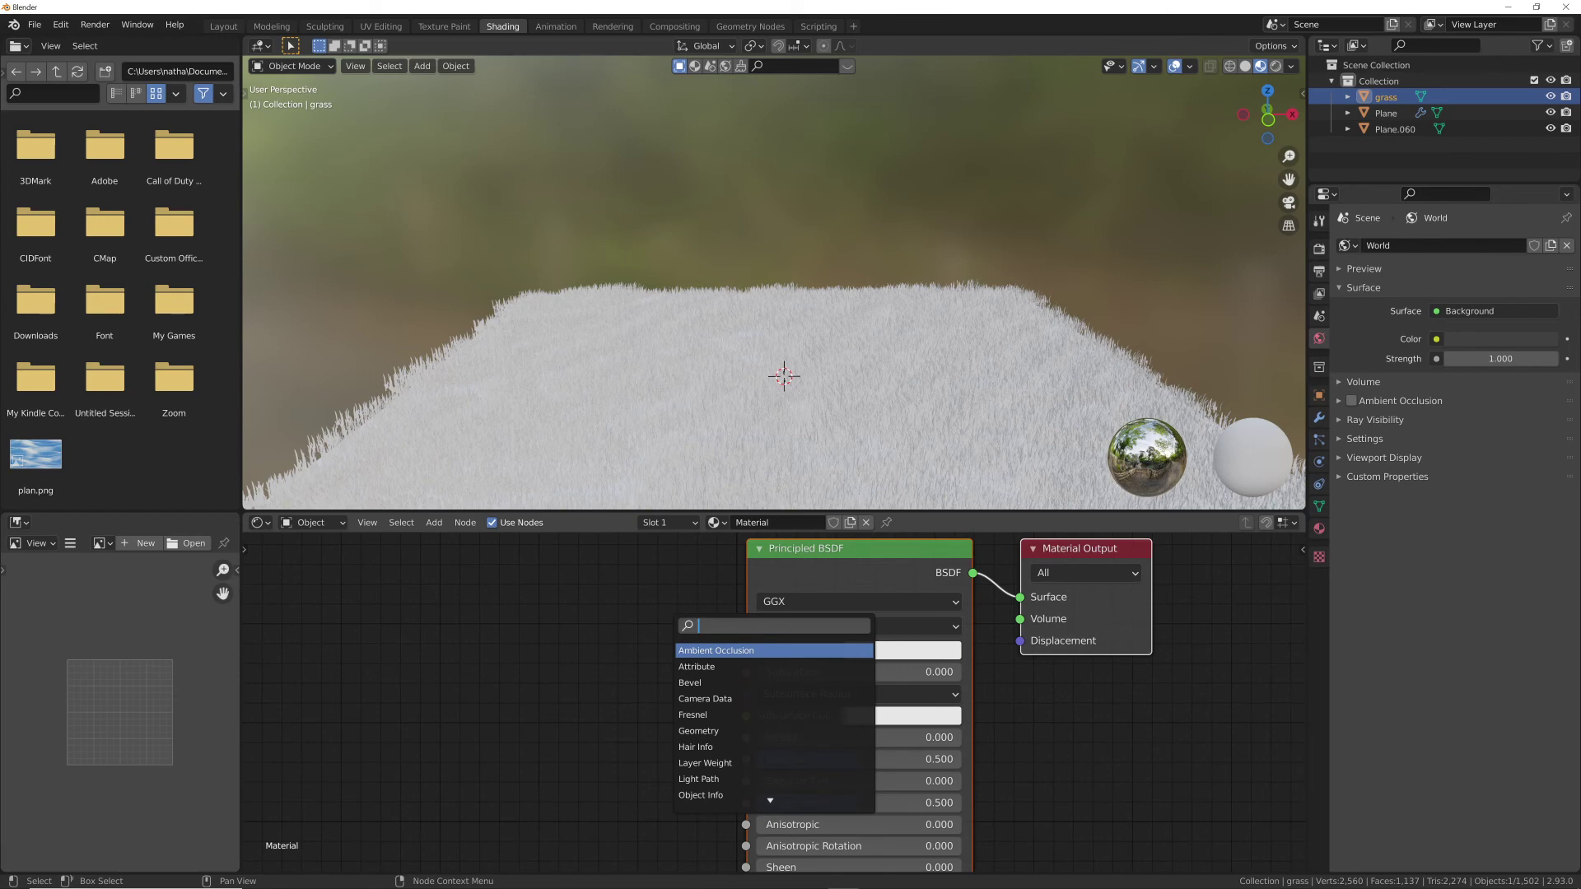
{"action": "type", "text": "col"}
{"action": "key", "text": "Escape"}
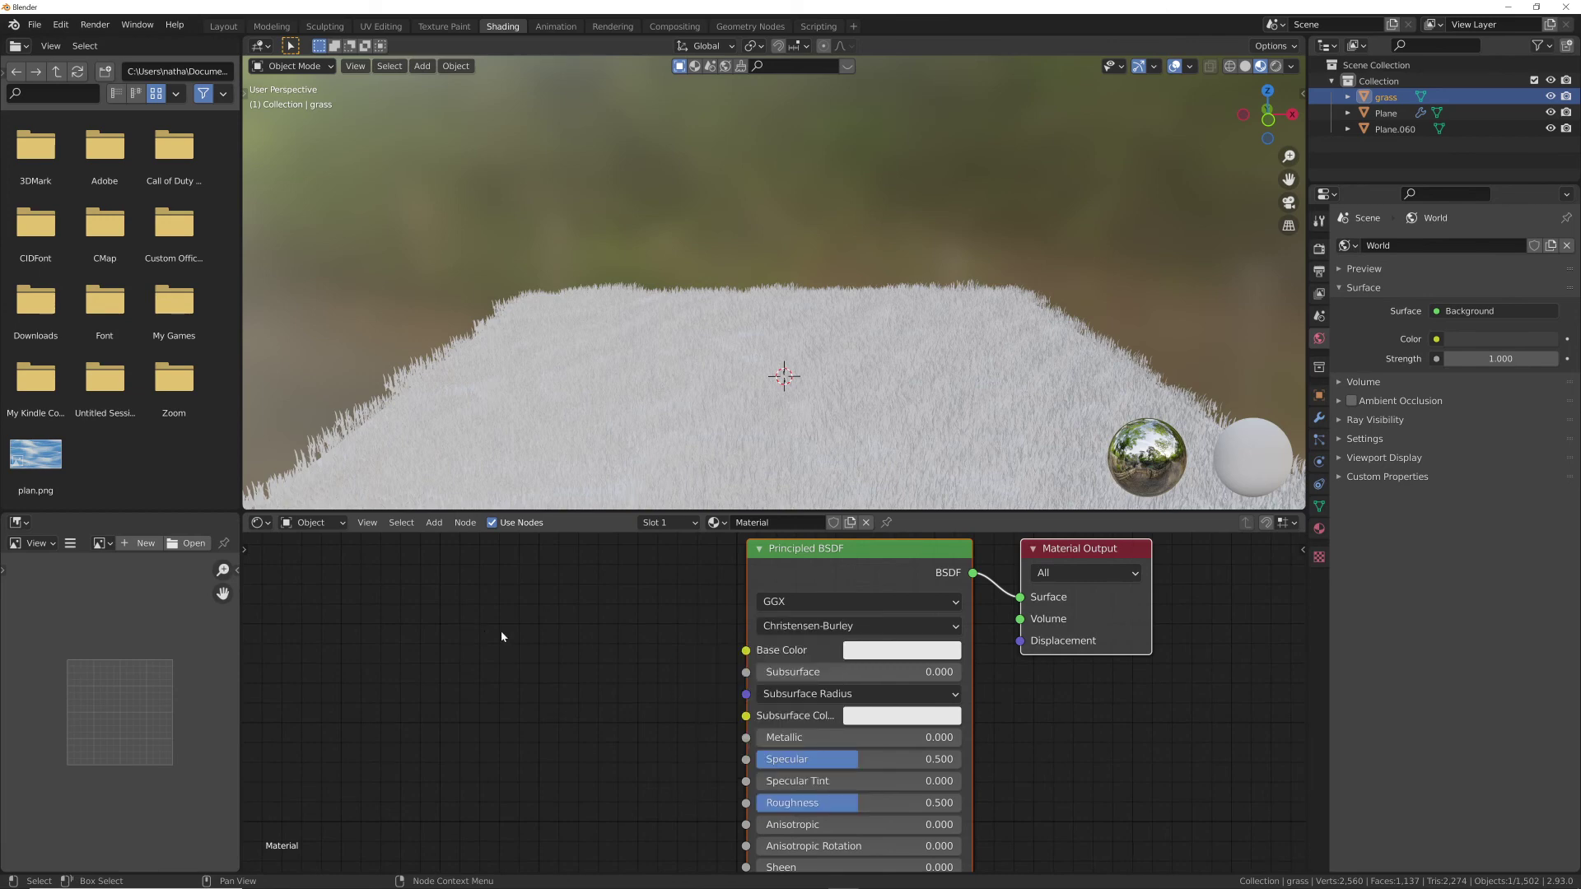
- Add a ColorRamp node and connect its Color output to the Principled BSDF's Base Color
{"action": "key", "text": "shift+a"}
{"action": "type", "text": "col"}
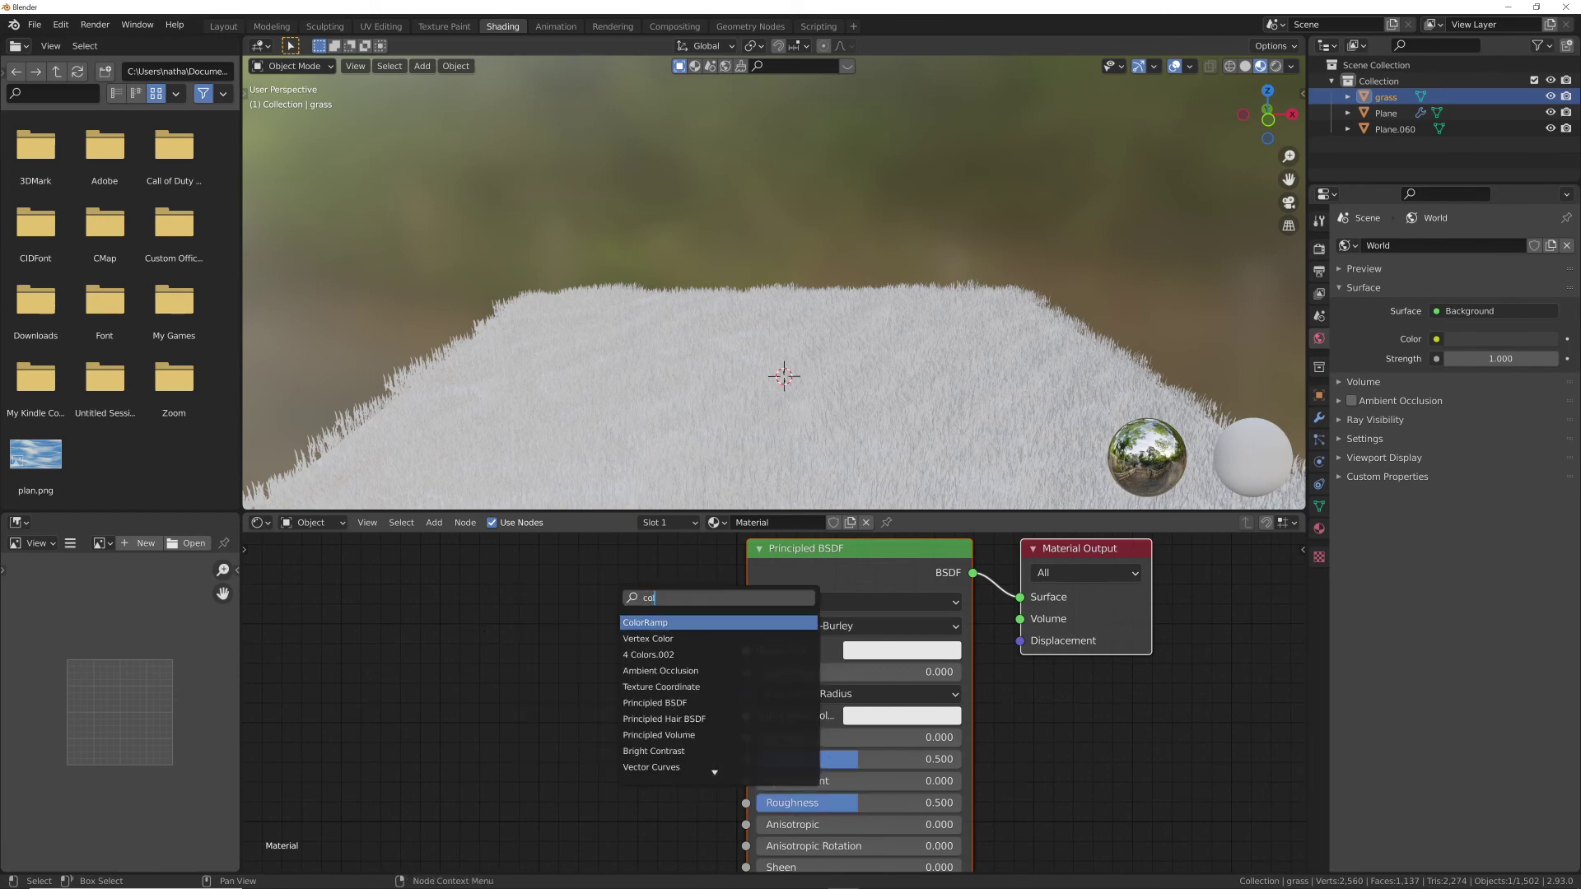
{"action": "key", "text": "Return"}
{"action": "left_click", "coordinate": [473, 623]}
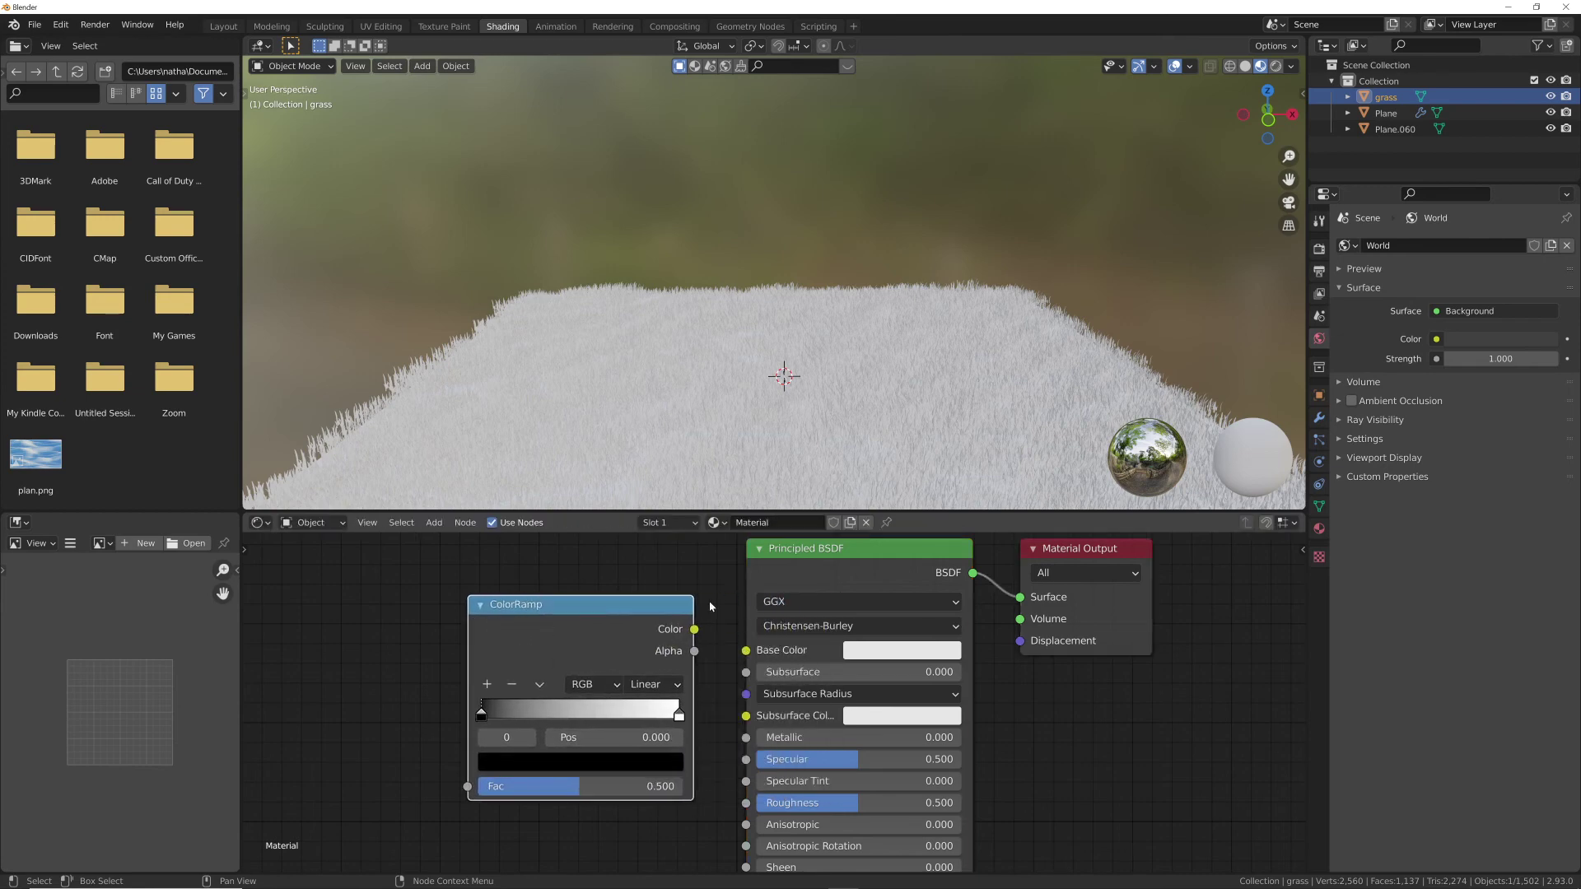
{"action": "left_click_drag", "start_coordinate": [699, 628], "coordinate": [745, 650]}
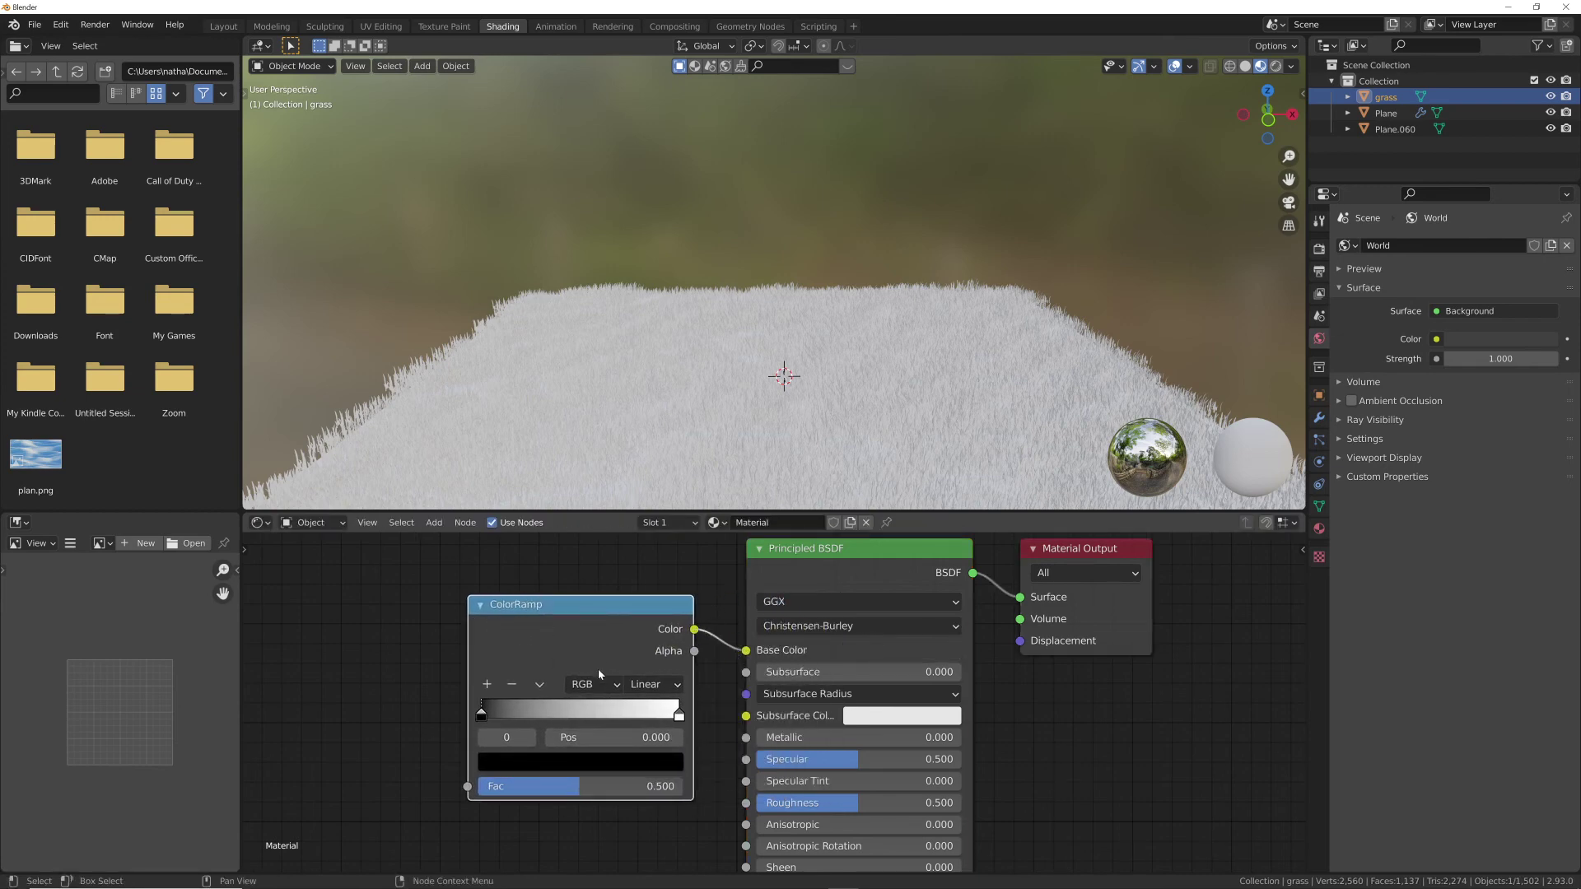
- Colour the ColorRamp's first stop green with hue 0.319, saturation 0.819 and value 0.661
{"action": "left_click", "coordinate": [586, 759]}
{"action": "left_click", "coordinate": [648, 502]}
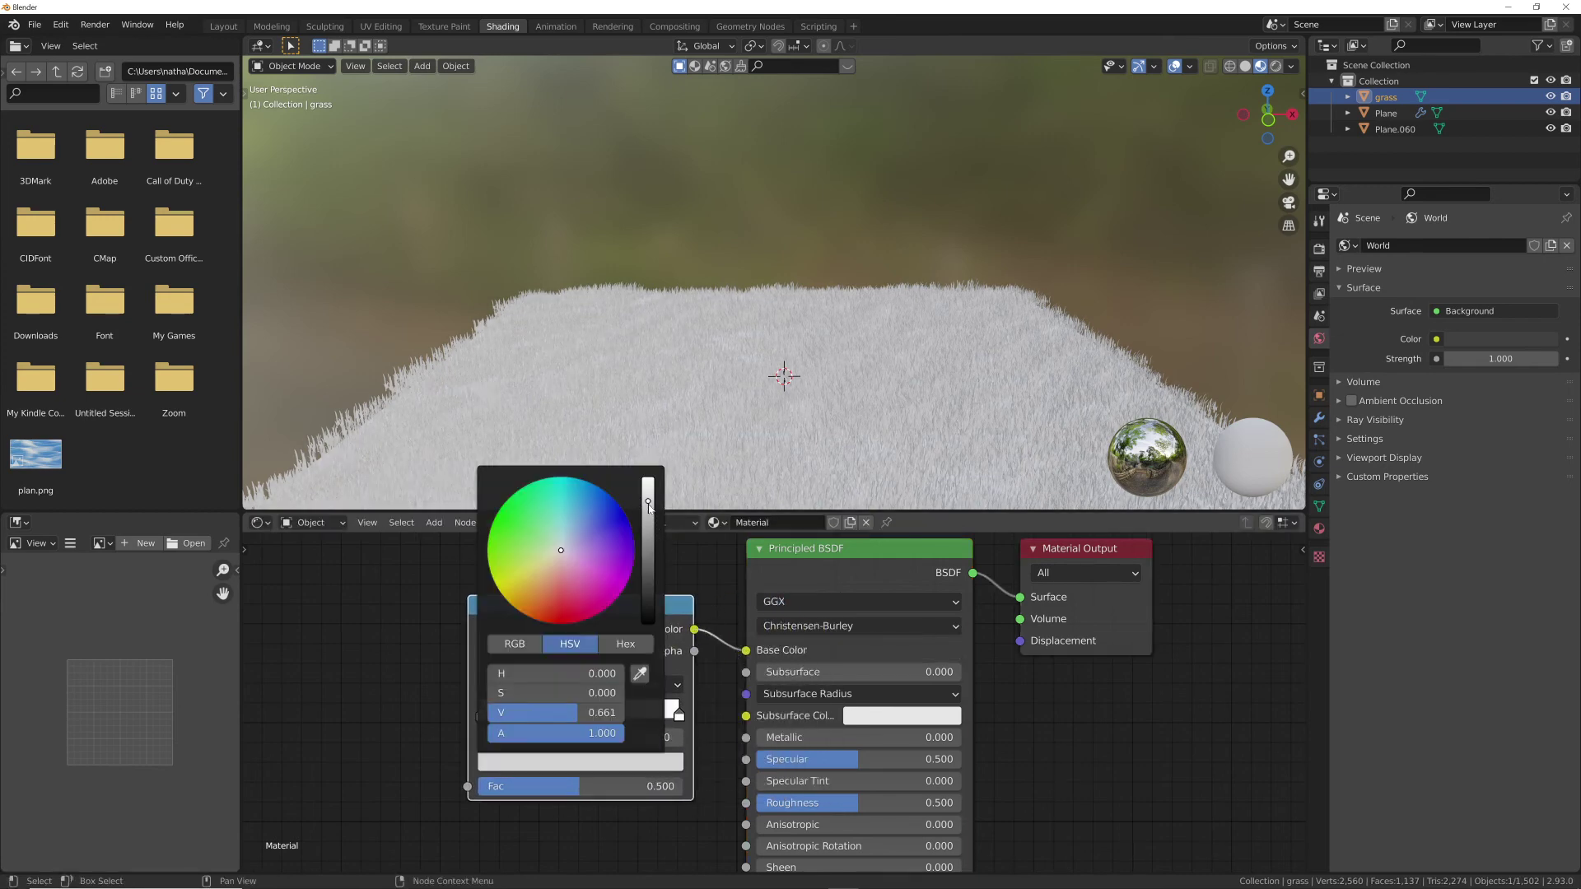
{"action": "left_click", "coordinate": [522, 536]}
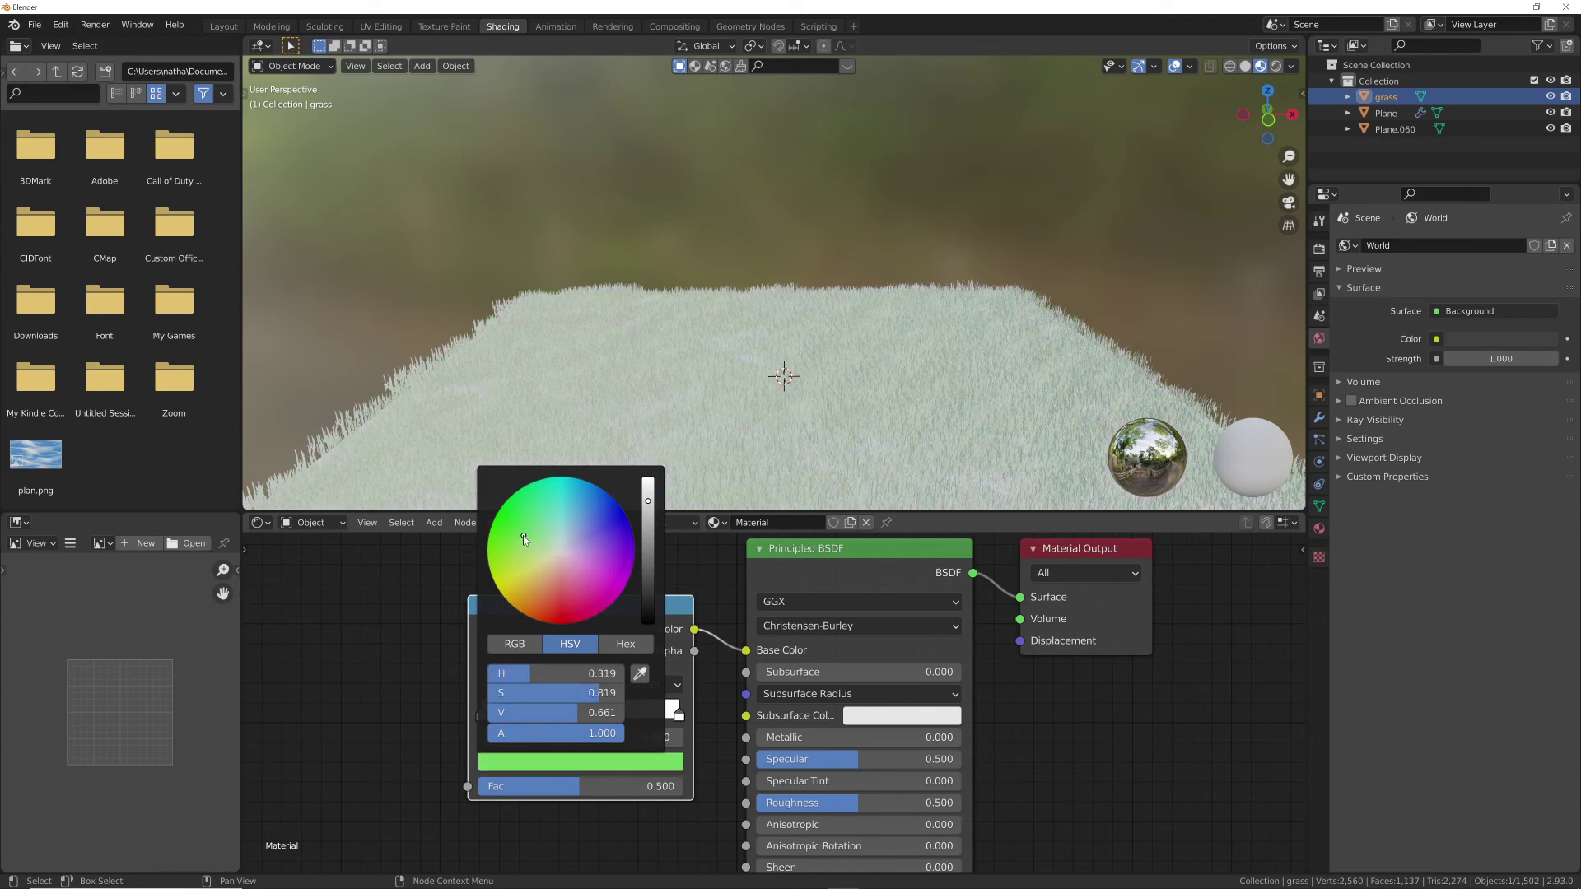
- Colour the ColorRamp's last stop yellow-green with hue 0.222 and saturation 0.943
{"action": "left_click", "coordinate": [678, 715]}
{"action": "left_click", "coordinate": [593, 762]}
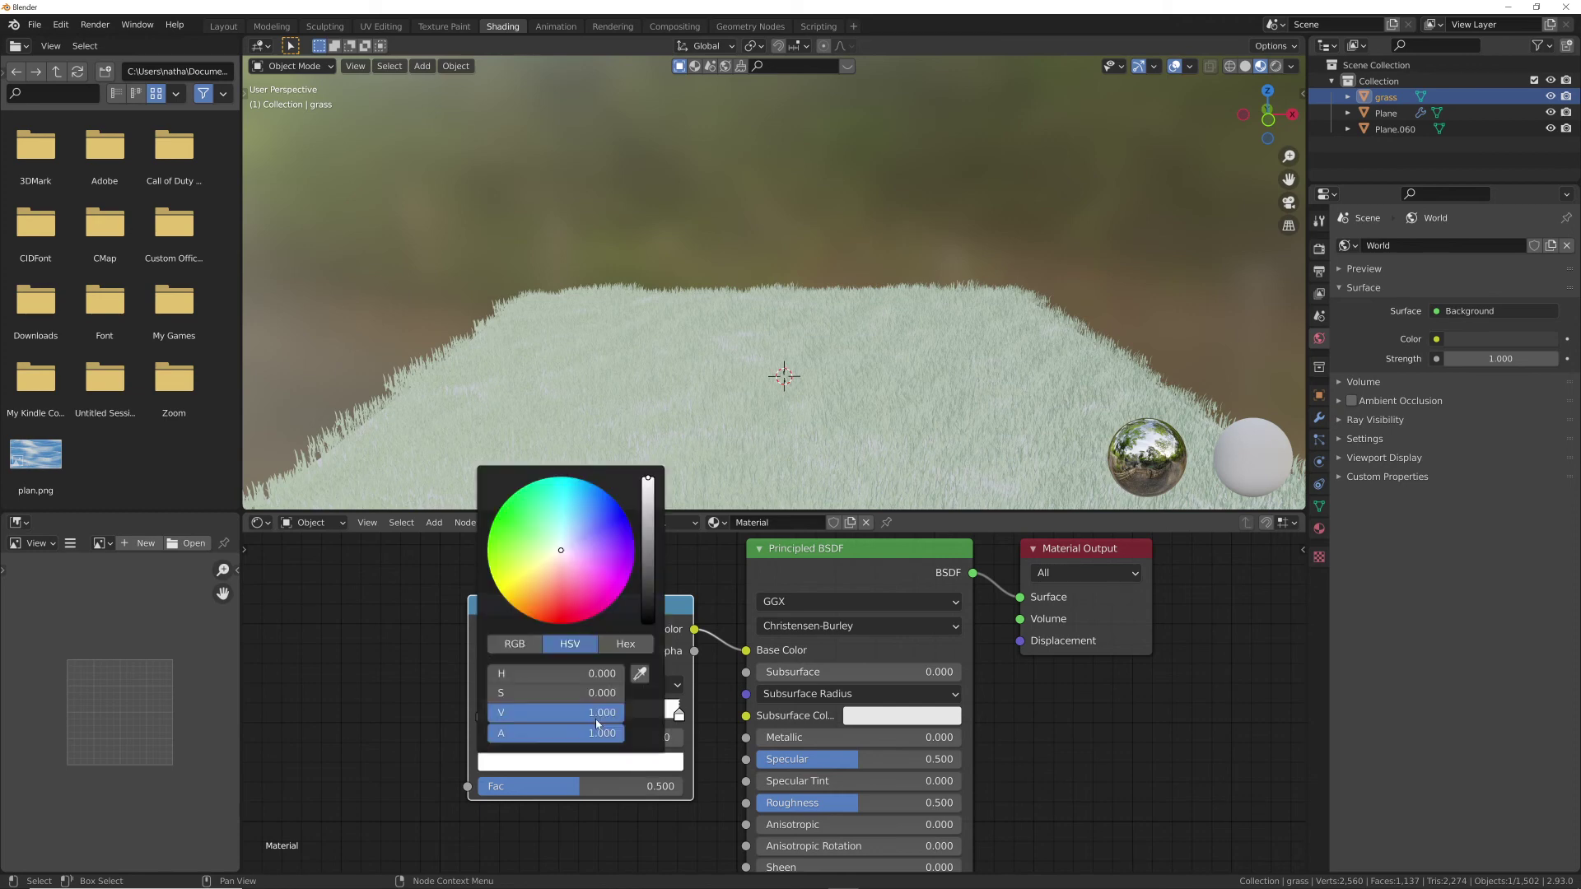
{"action": "left_click", "coordinate": [528, 561]}
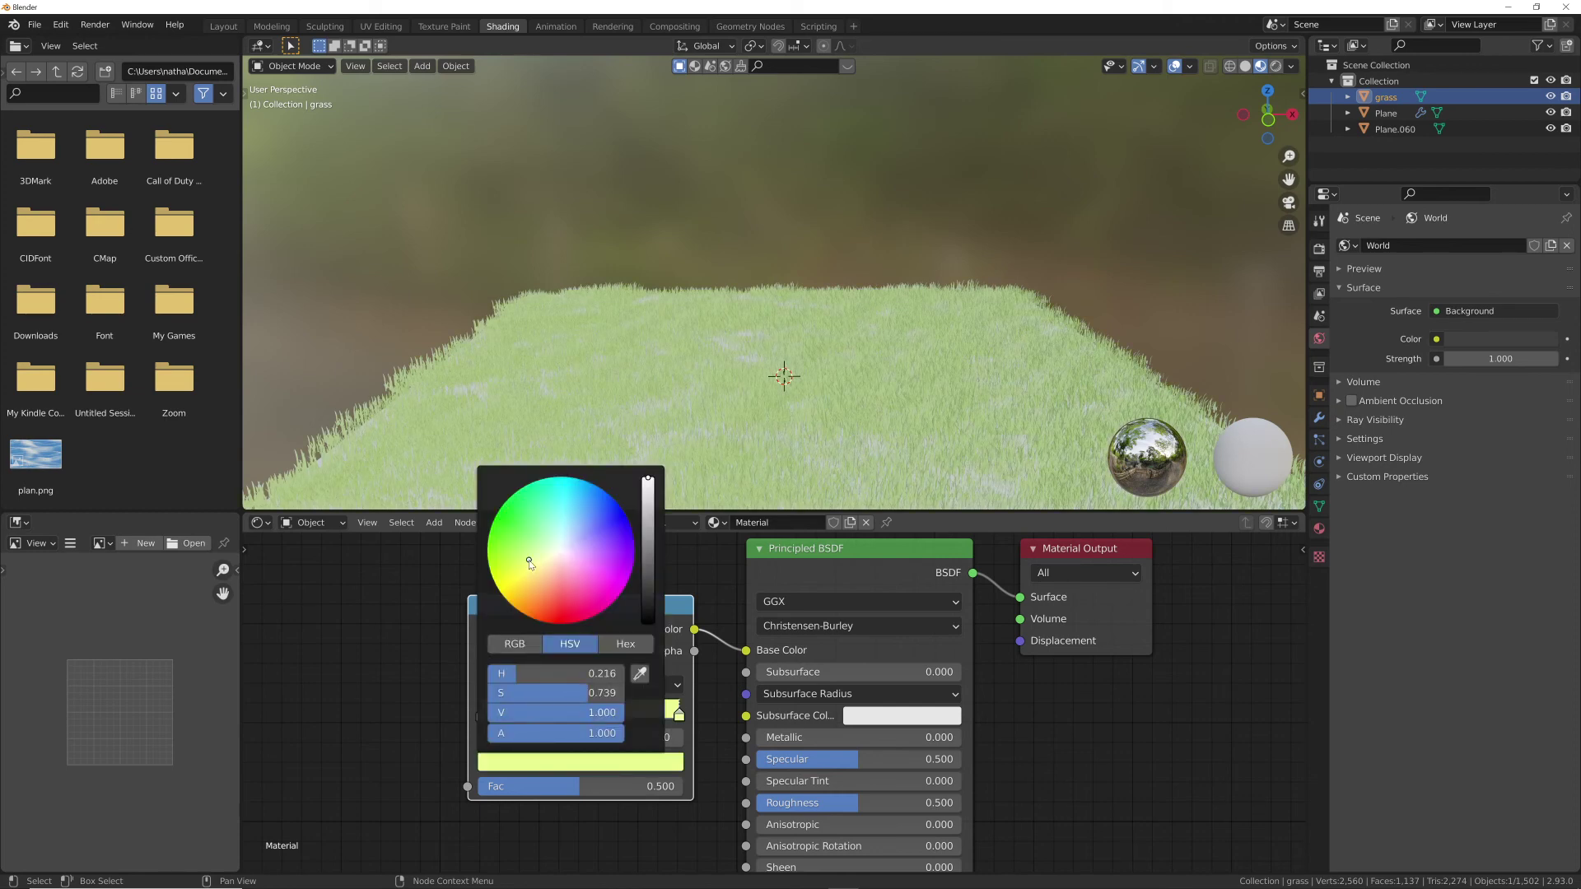
{"action": "left_click_drag", "start_coordinate": [524, 569], "coordinate": [514, 567]}
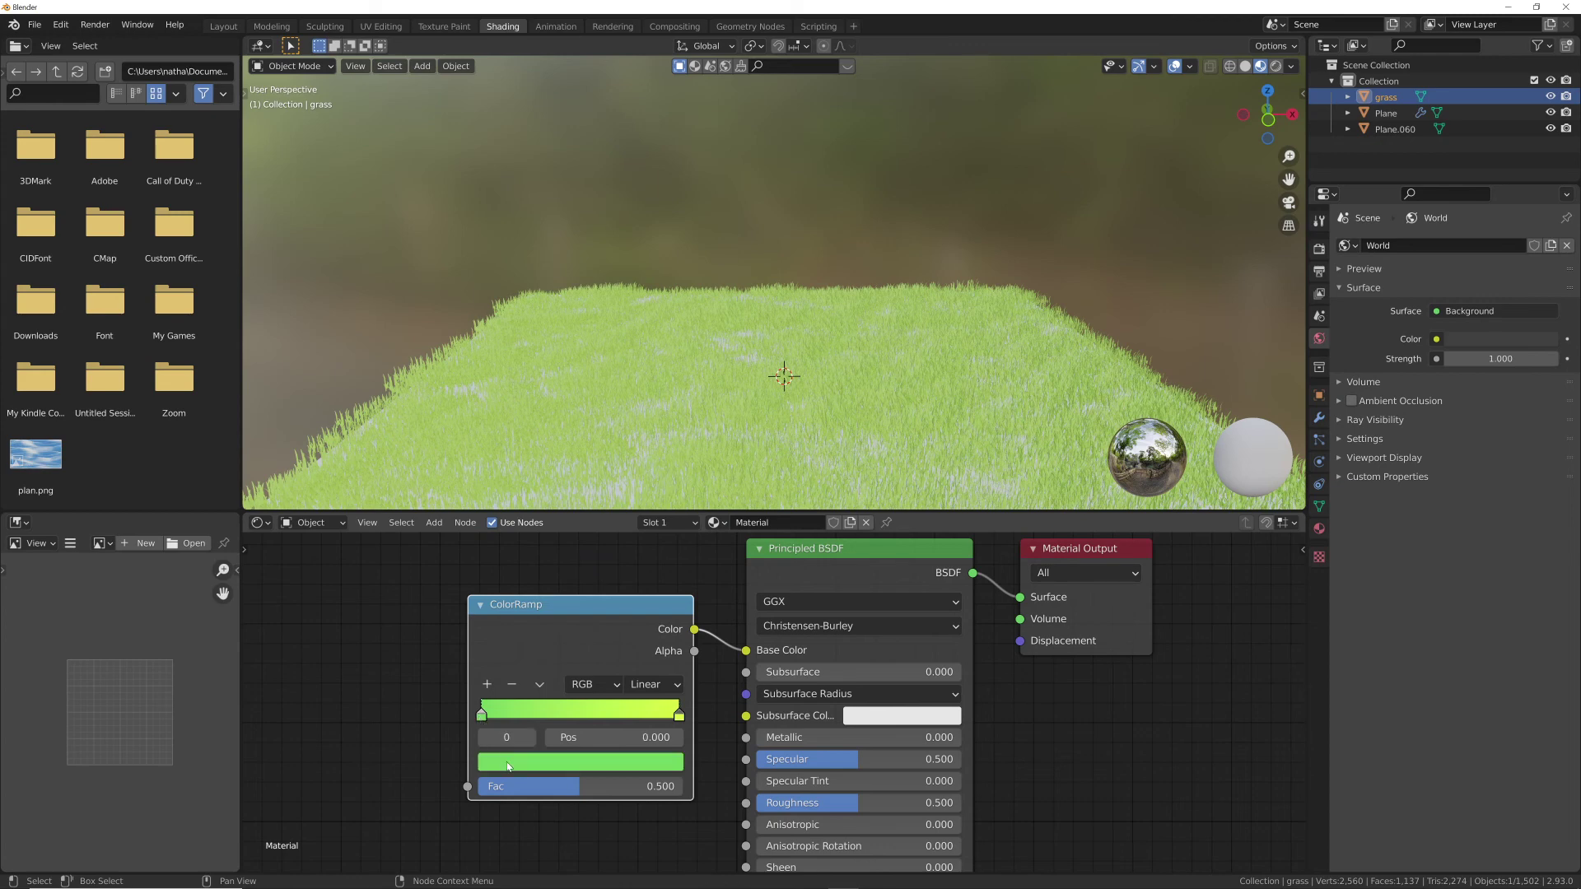
- Change the ColorRamp's first stop to a dark green with hue 0.314 and saturation 0.931
{"action": "left_click", "coordinate": [494, 761]}
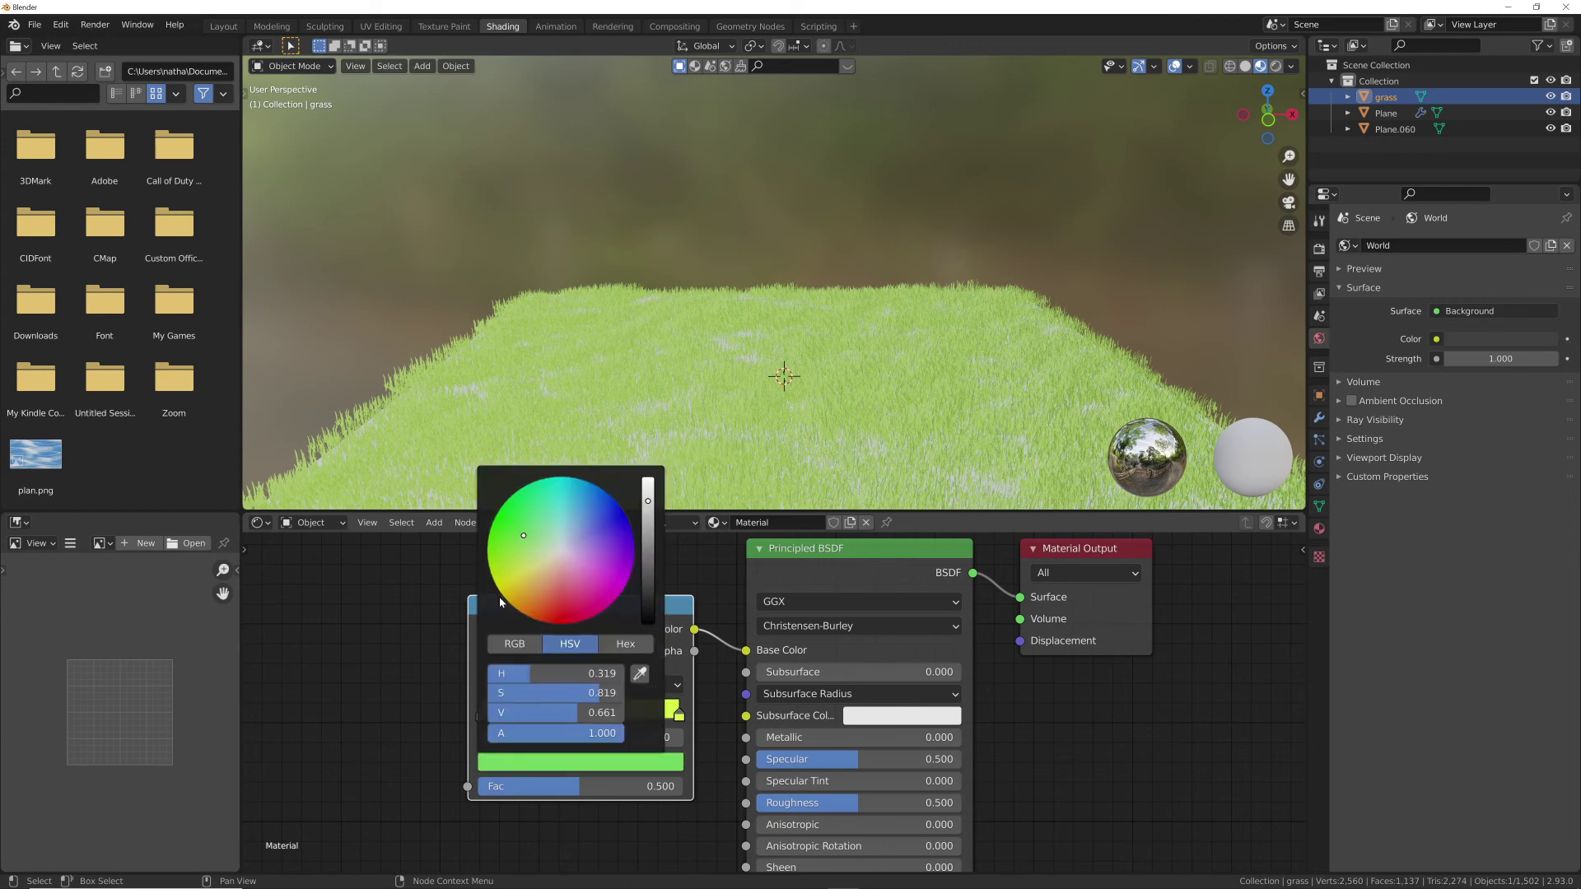
{"action": "left_click", "coordinate": [509, 544]}
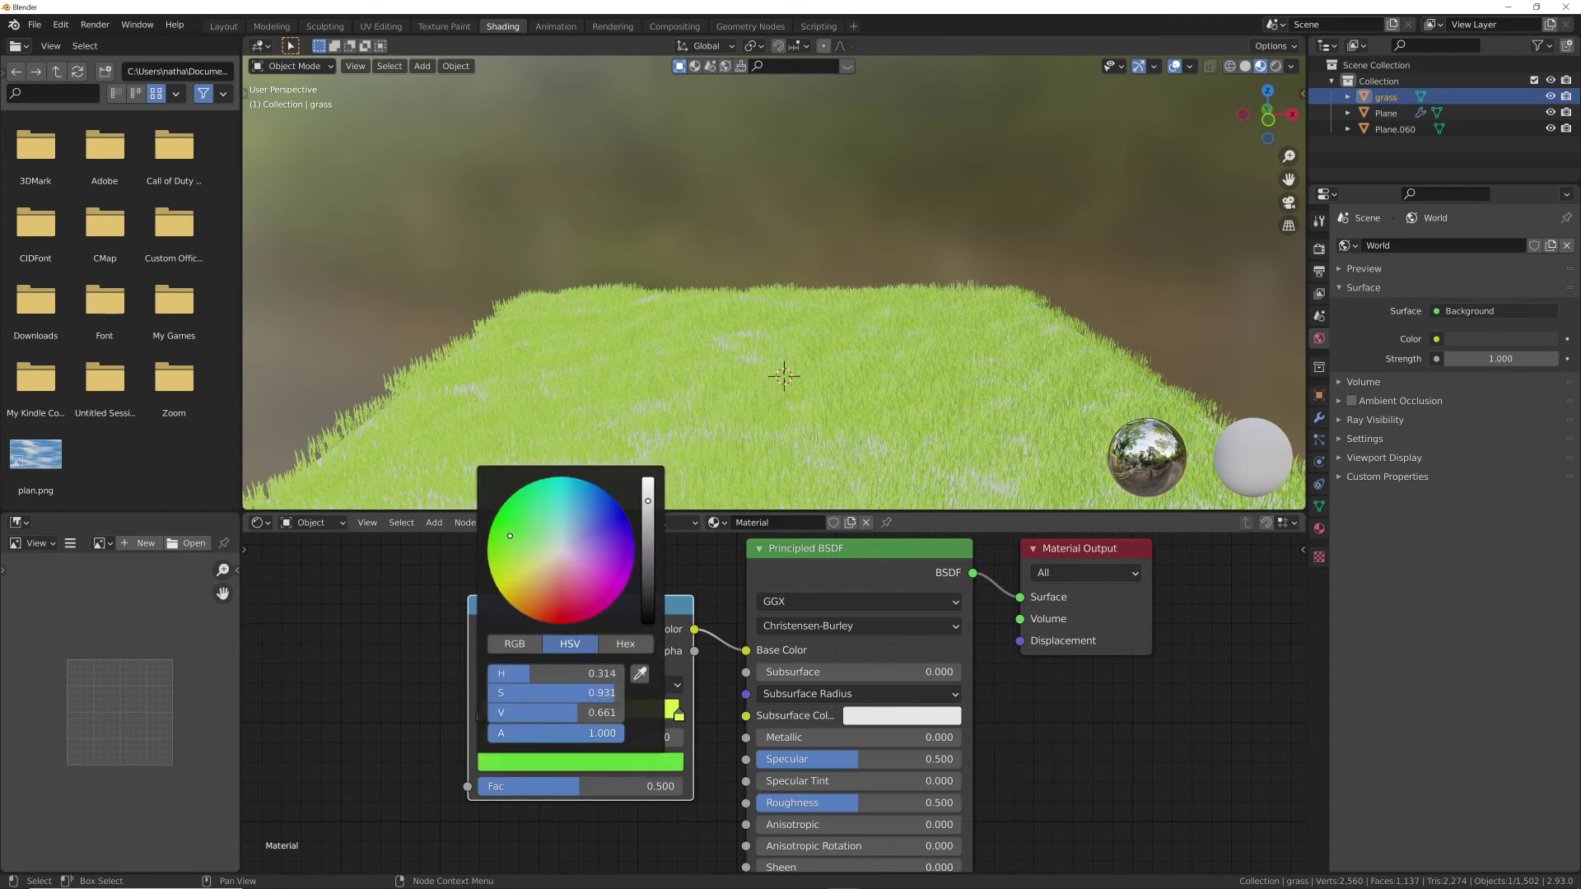
{"action": "scroll", "coordinate": [626, 547], "scroll_direction": "down", "scroll_amount": 10}
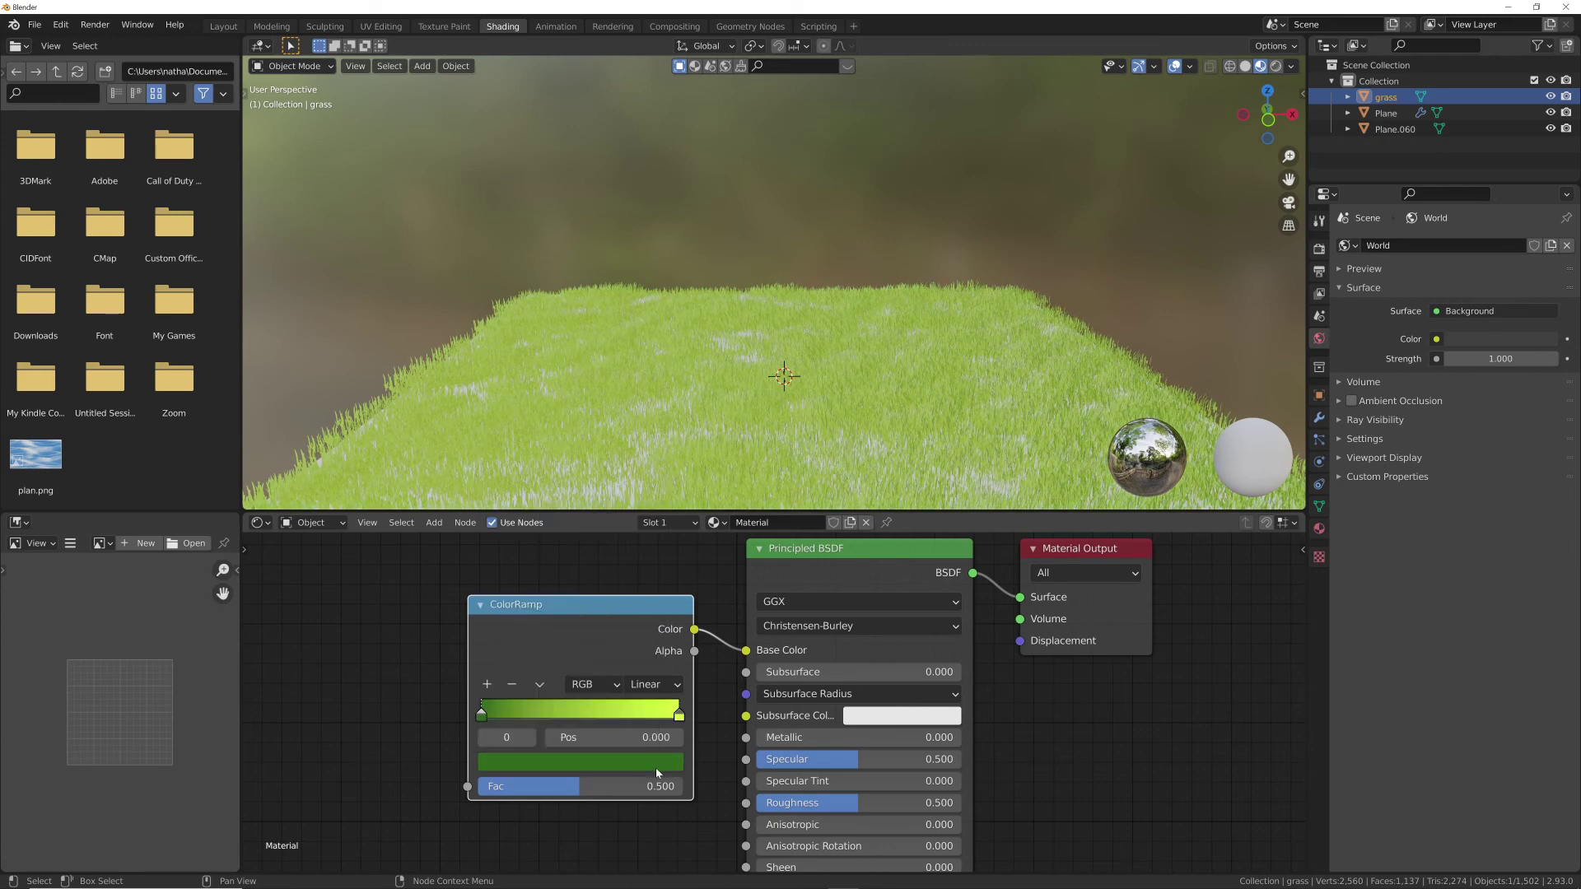
- Darken the ColorRamp's last stop slightly, keeping its yellow-green hue
{"action": "left_click", "coordinate": [655, 768]}
{"action": "left_click", "coordinate": [680, 714]}
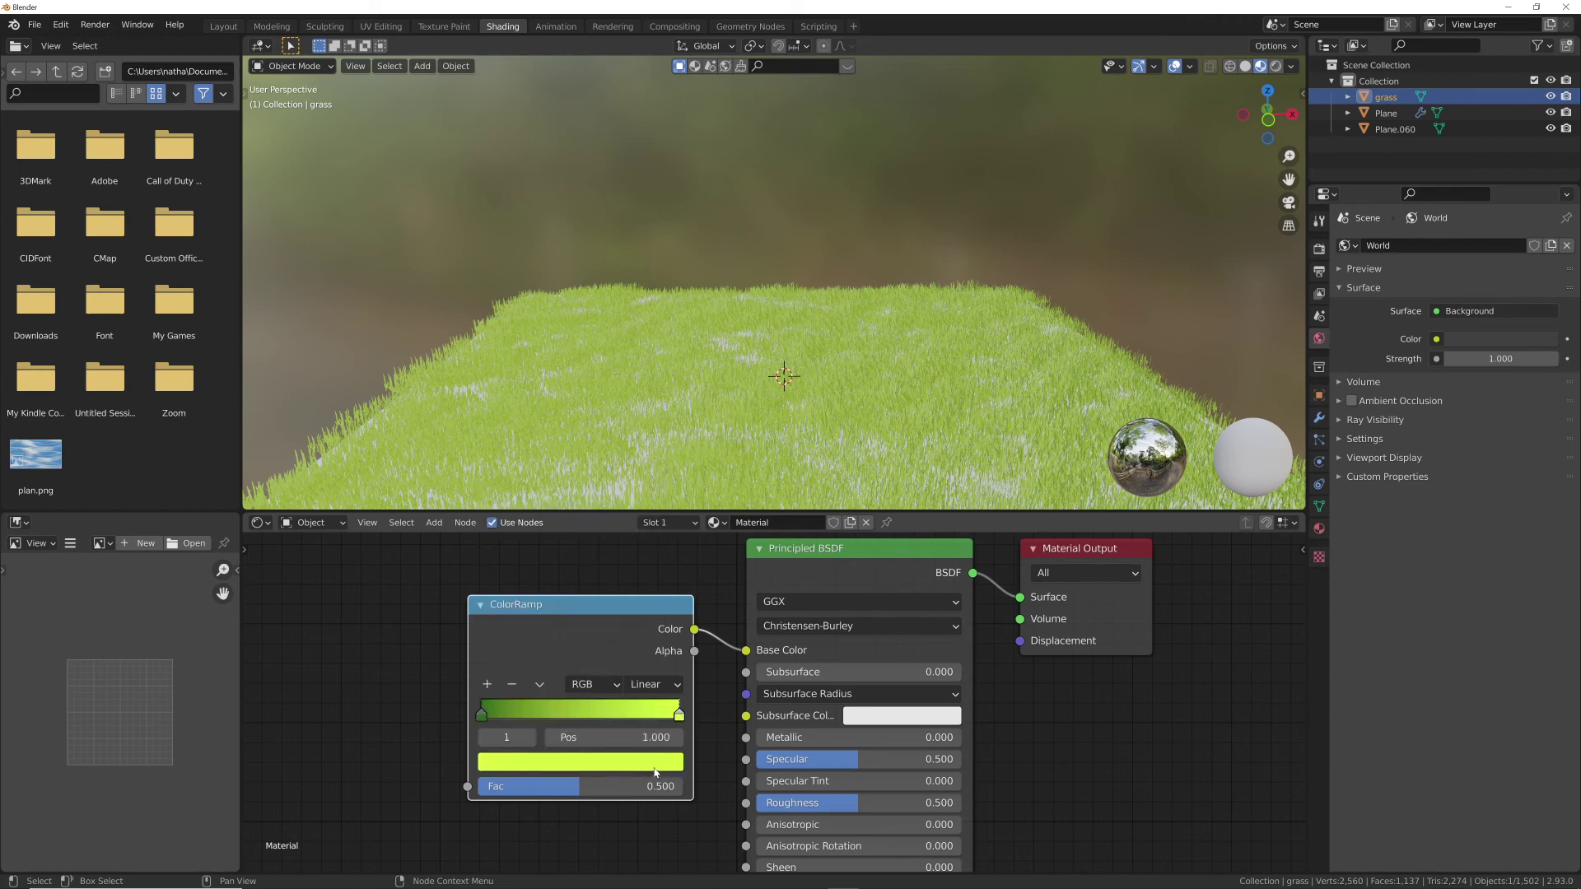
{"action": "left_click", "coordinate": [659, 768]}
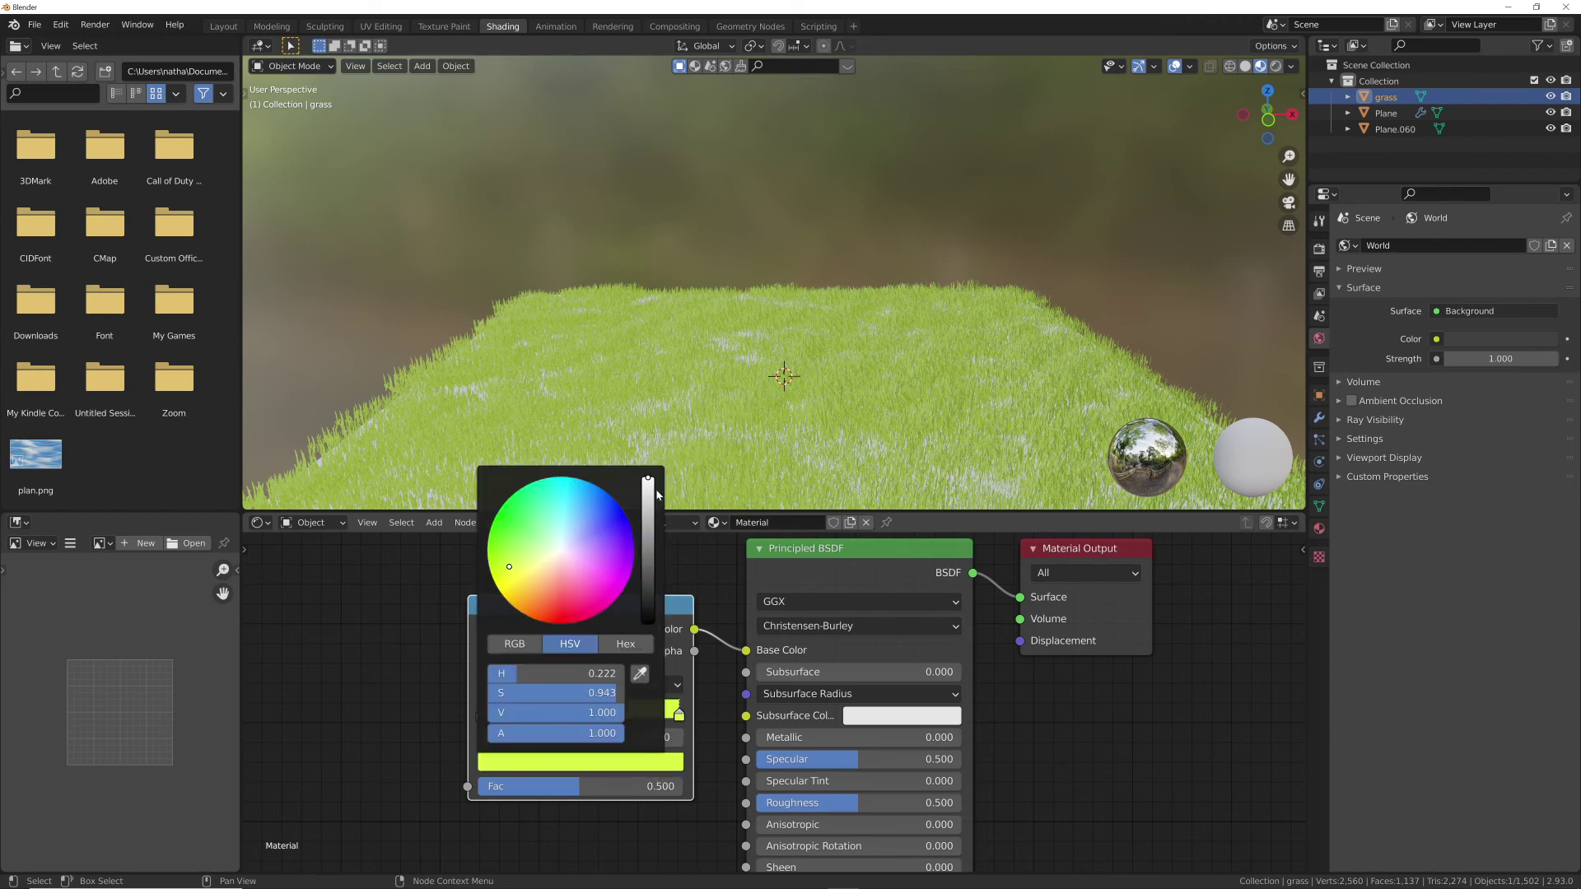
{"action": "left_click_drag", "start_coordinate": [648, 486], "coordinate": [649, 494]}
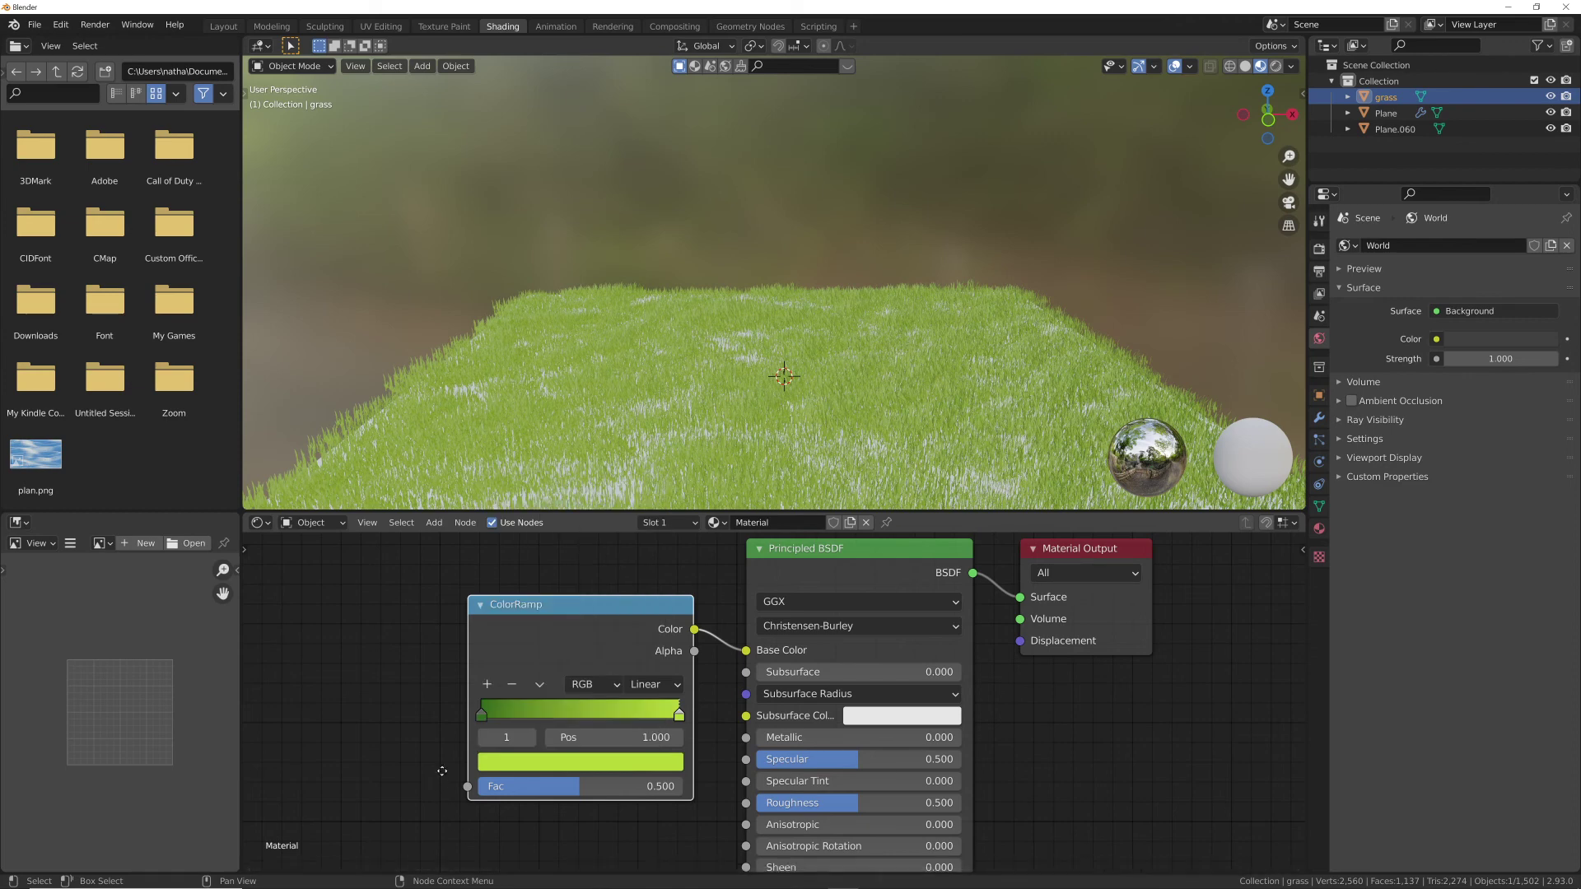
- Add a Noise Texture node before the ColorRamp
{"action": "middle_click_drag", "start_coordinate": [442, 770], "coordinate": [770, 755]}
{"action": "key", "text": "shift+a"}
{"action": "type", "text": "no"}
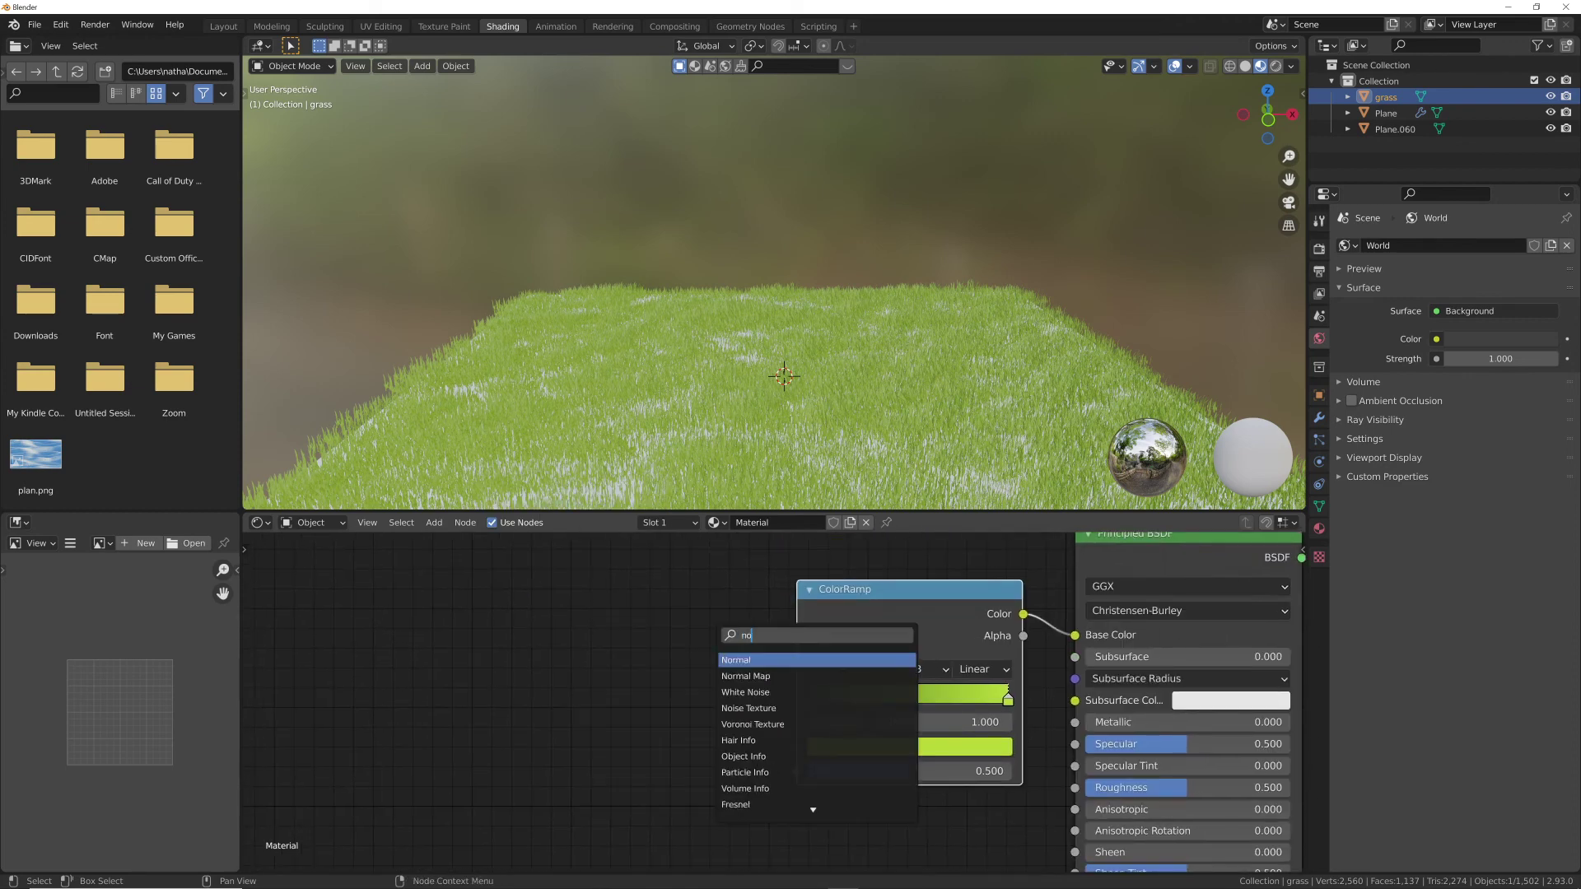
{"action": "type", "text": "i"}
{"action": "left_click", "coordinate": [784, 676]}
{"action": "left_click", "coordinate": [616, 657]}
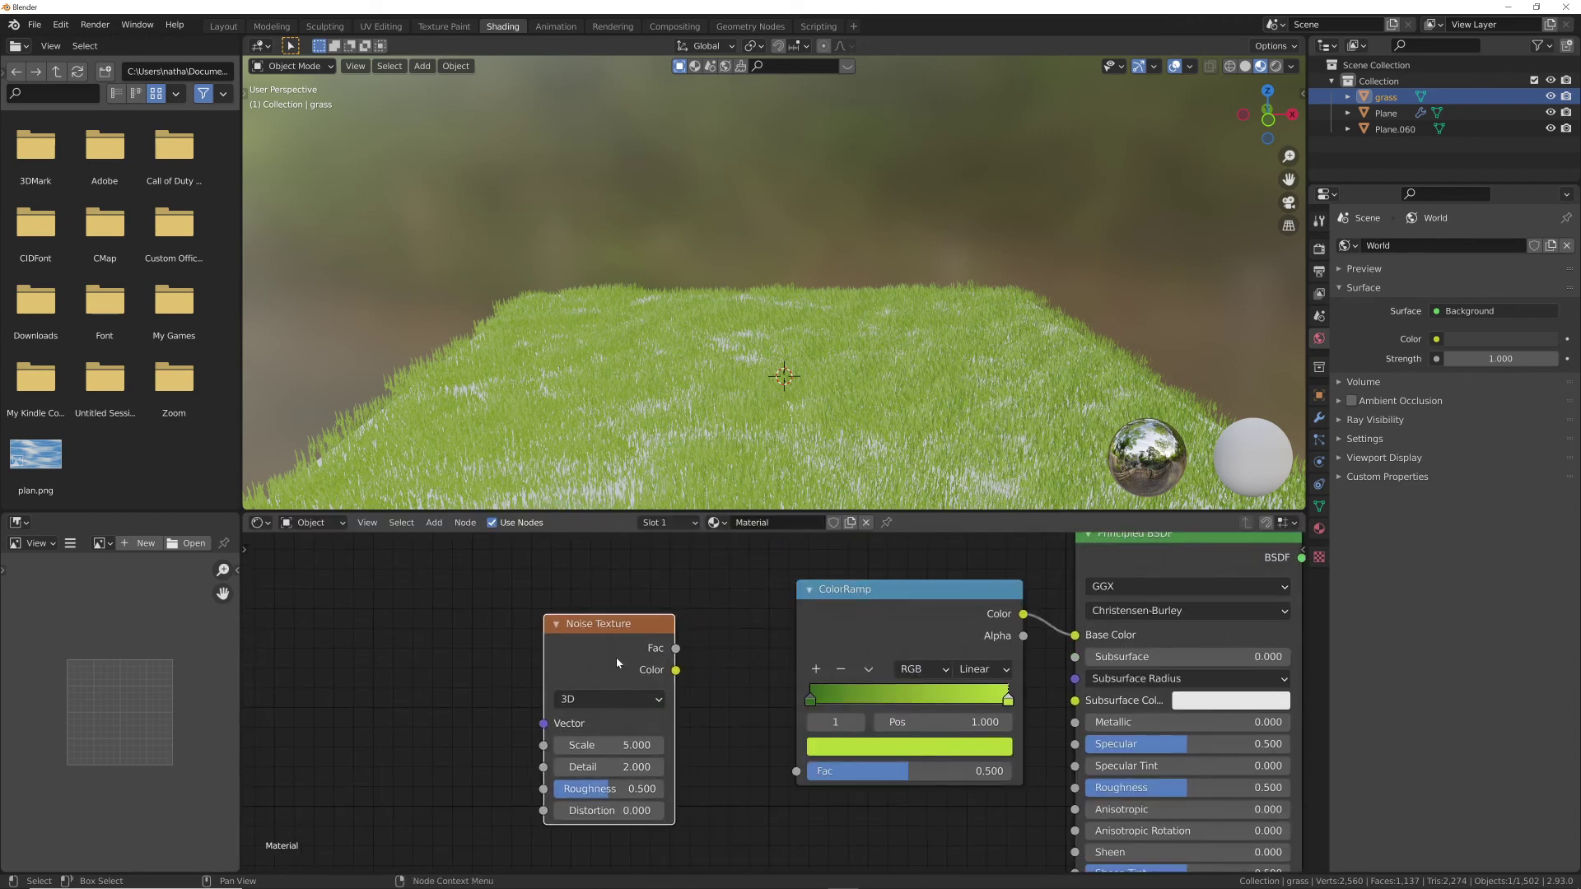
- Feed the Noise Texture with Object coordinates through a Mapping node and connect its Fac output to the ColorRamp's Fac
{"action": "key", "text": "ctrl+t"}
{"action": "middle_click_drag", "start_coordinate": [568, 670], "coordinate": [772, 597]}
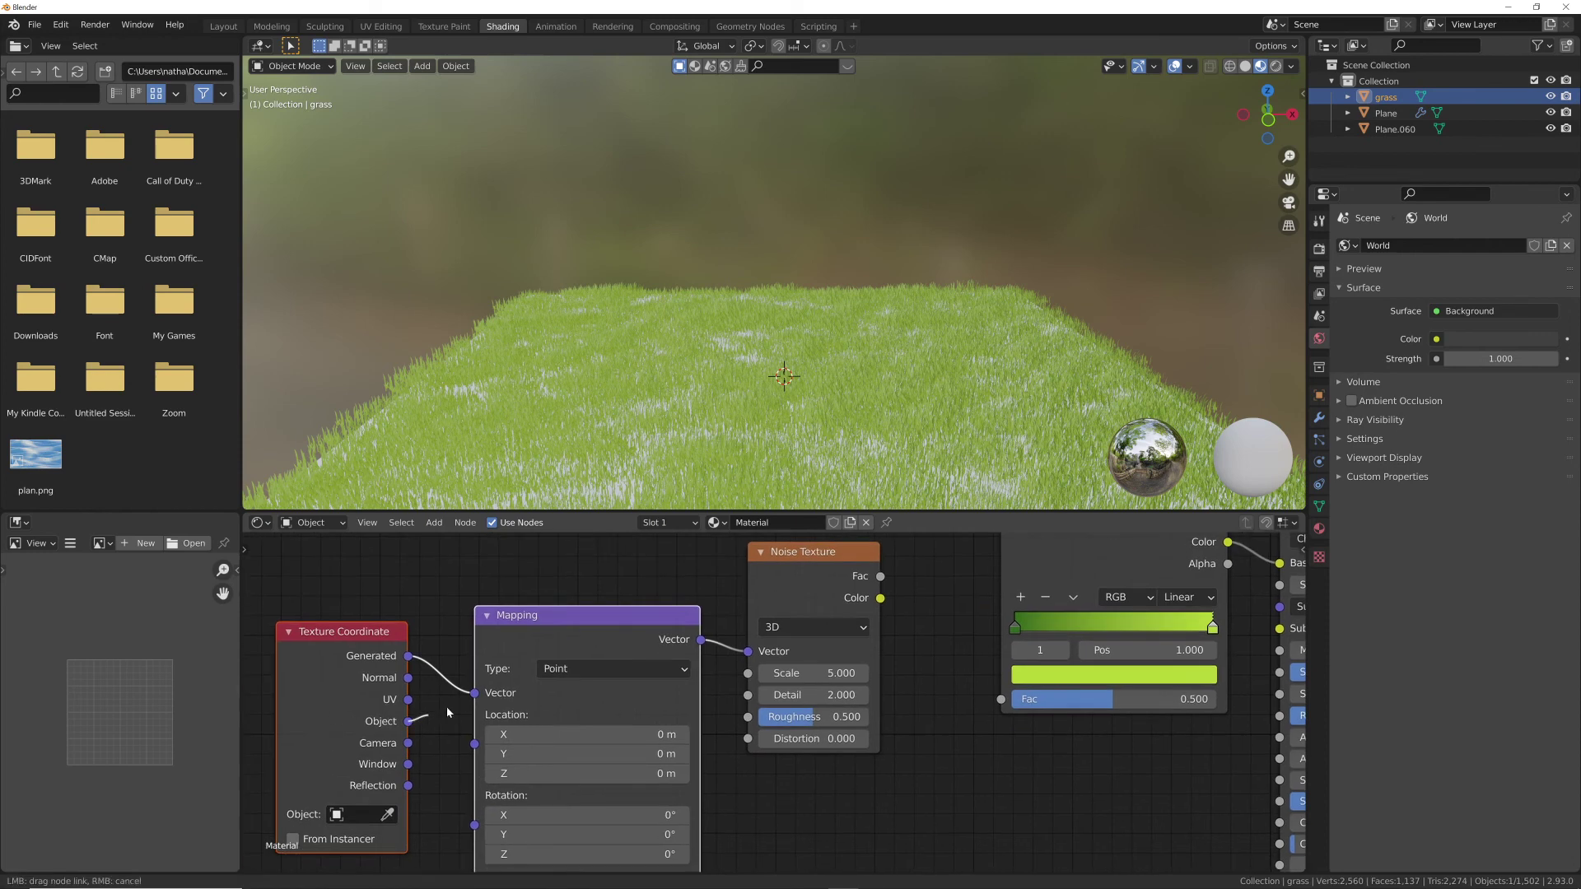
{"action": "left_click_drag", "start_coordinate": [408, 721], "coordinate": [474, 693]}
{"action": "left_click_drag", "start_coordinate": [881, 576], "coordinate": [1000, 699]}
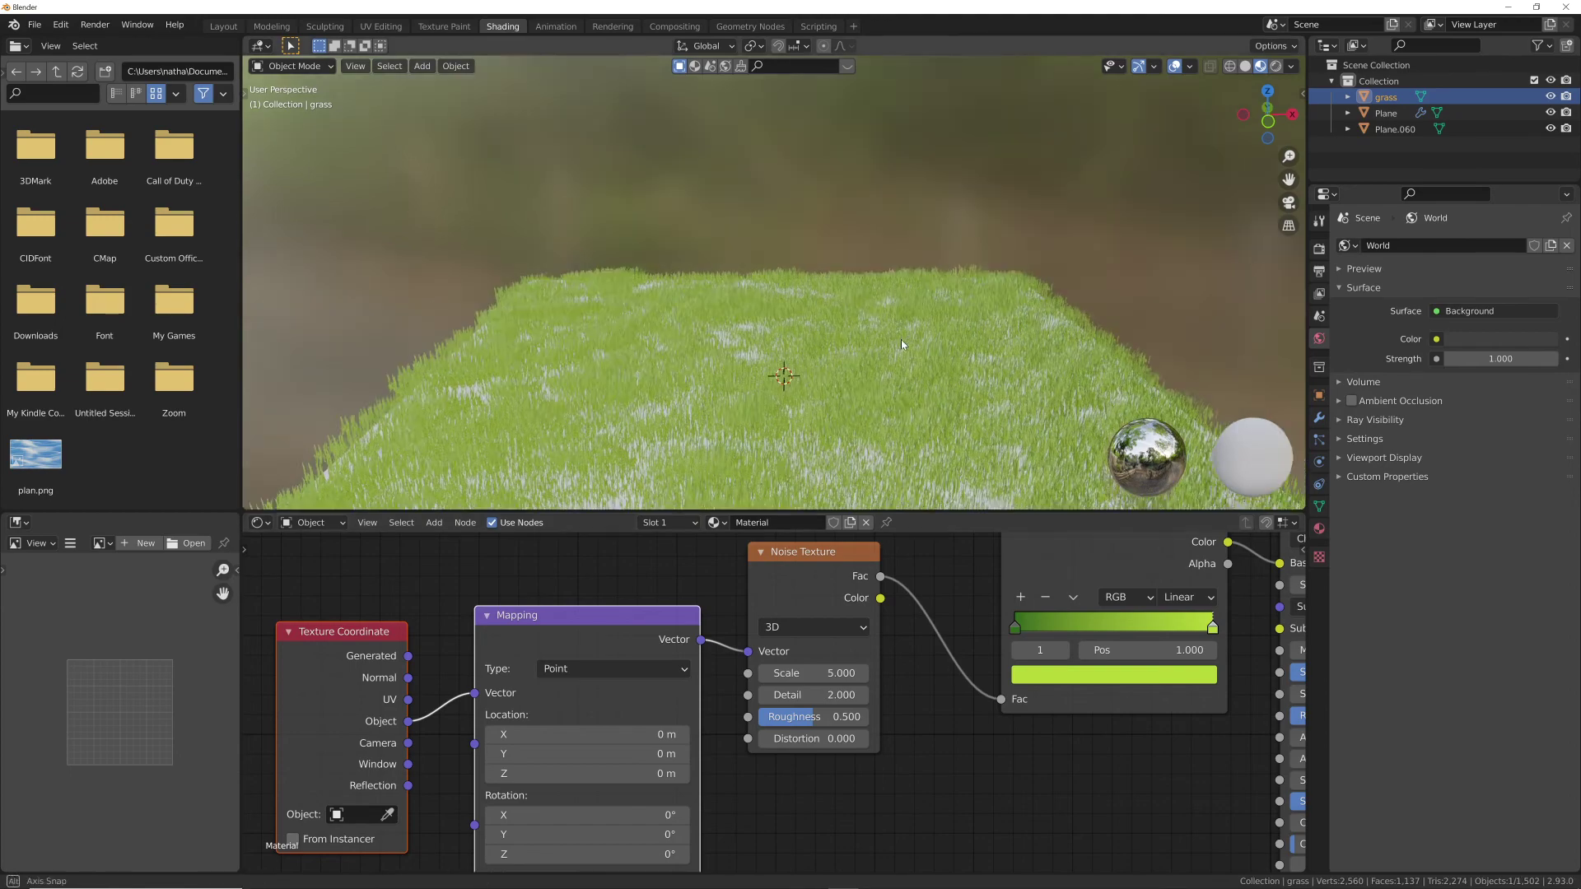
- Set the Noise Texture's detail to 12 and scale to 2.160 while viewing the grass blades up close
{"action": "middle_click_drag", "start_coordinate": [889, 271], "coordinate": [896, 402]}
{"action": "middle_click_drag", "start_coordinate": [913, 265], "coordinate": [932, 191], "text": "shift"}
{"action": "scroll", "coordinate": [933, 195], "scroll_direction": "up", "scroll_amount": 8}
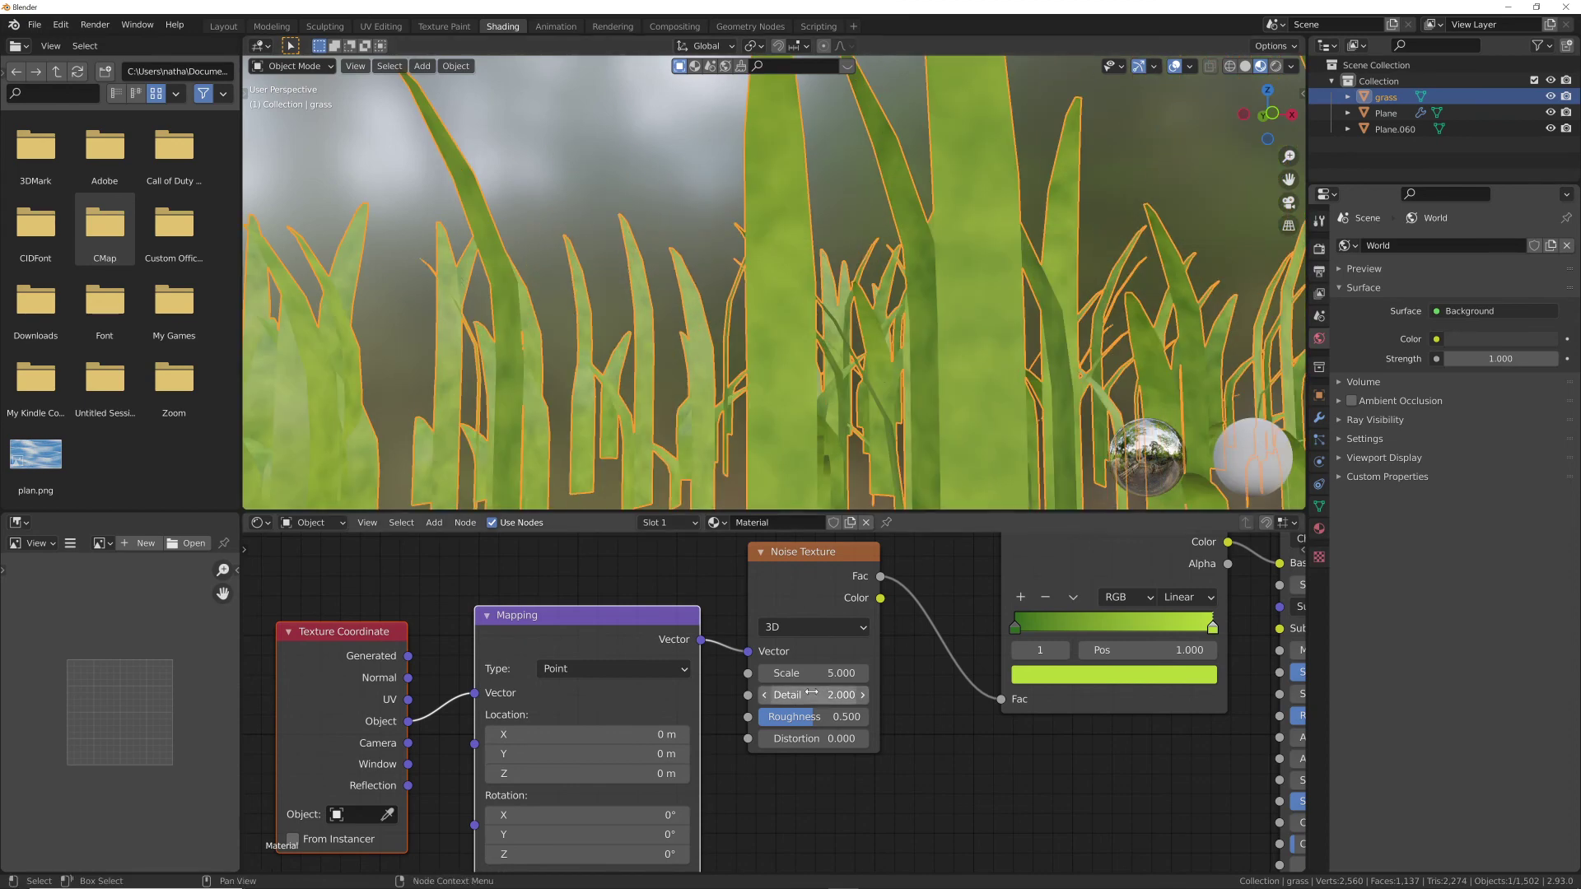
{"action": "left_click", "coordinate": [810, 694]}
{"action": "type", "text": "12"}
{"action": "key", "text": "Return"}
{"action": "left_click_drag", "start_coordinate": [811, 672], "coordinate": [580, 672]}
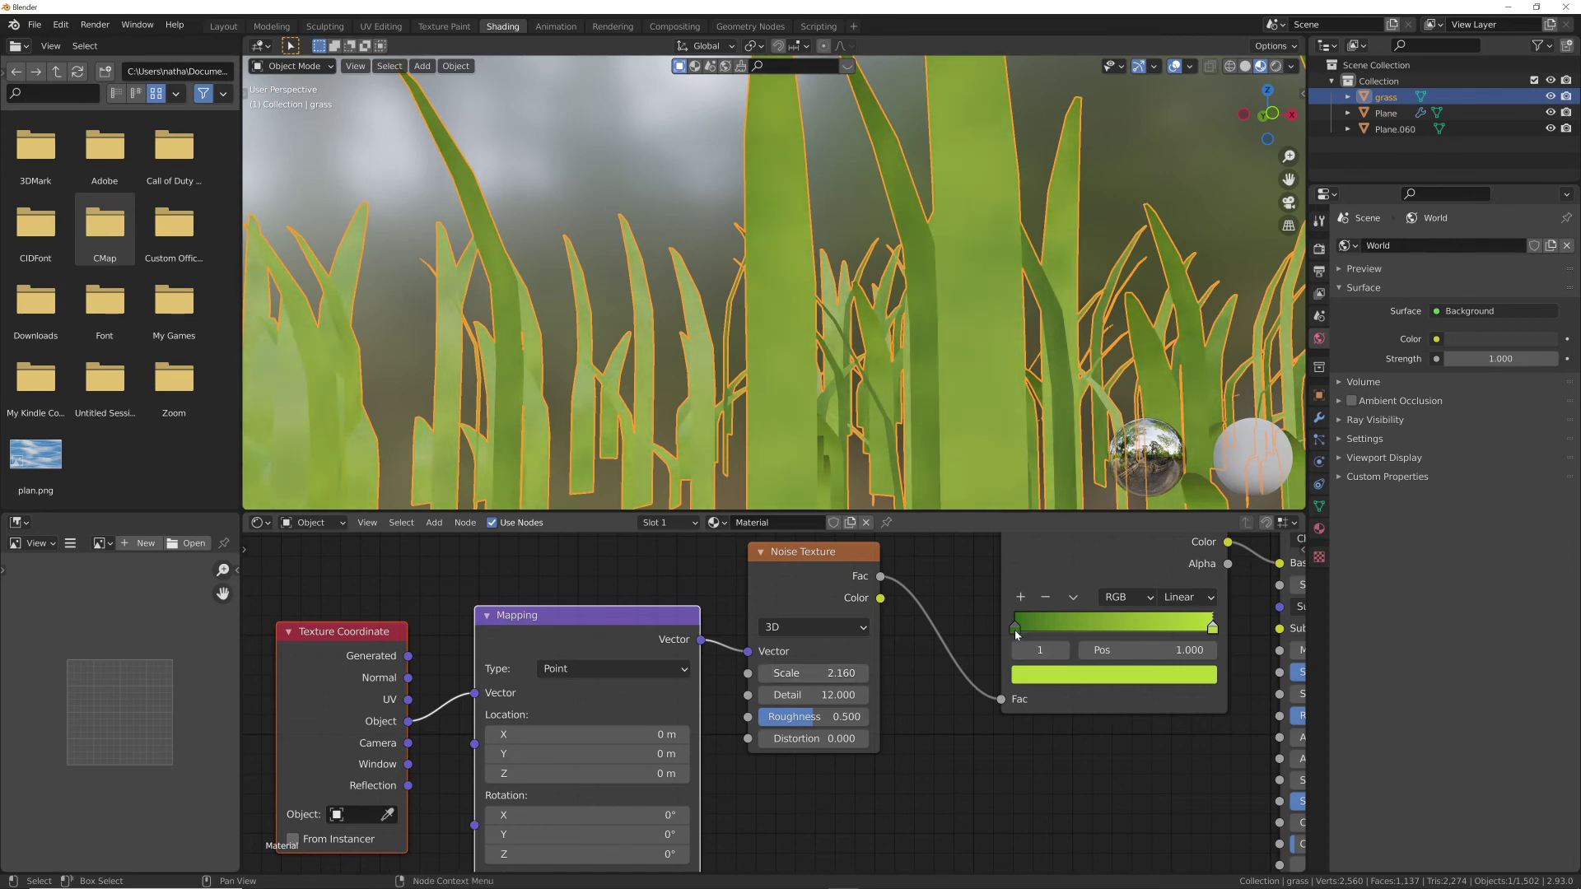
- Move the ColorRamp's dark green stop to position 0.346 and set the Mapping node's X scale to 17.5
{"action": "left_click_drag", "start_coordinate": [1016, 630], "coordinate": [1081, 627]}
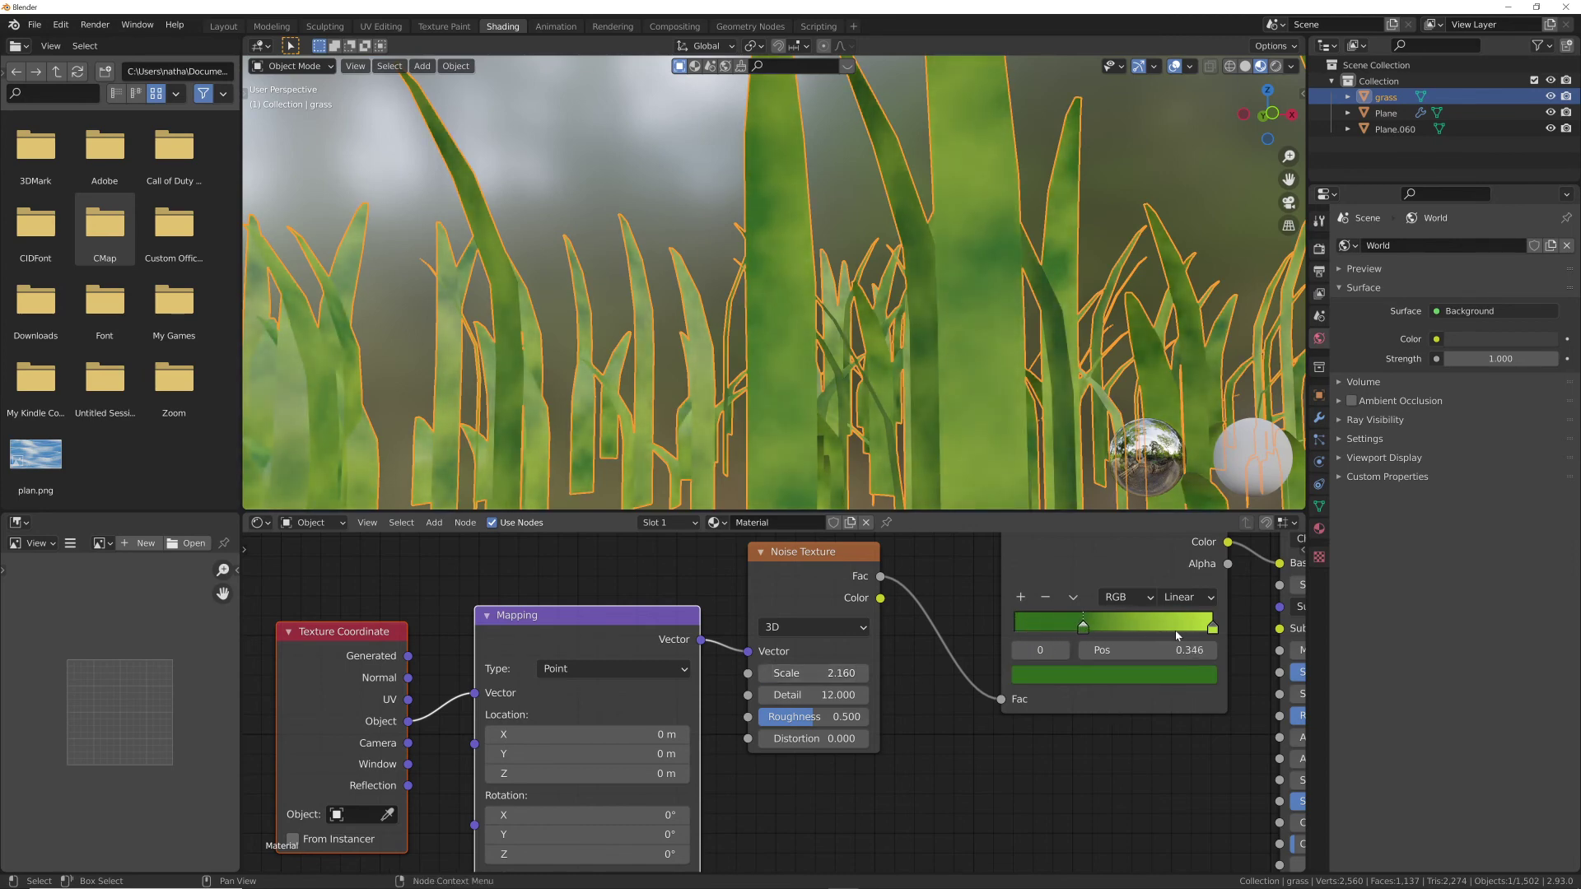
{"action": "middle_click_drag", "start_coordinate": [752, 777], "coordinate": [917, 706]}
{"action": "middle_click_drag", "start_coordinate": [820, 785], "coordinate": [881, 703]}
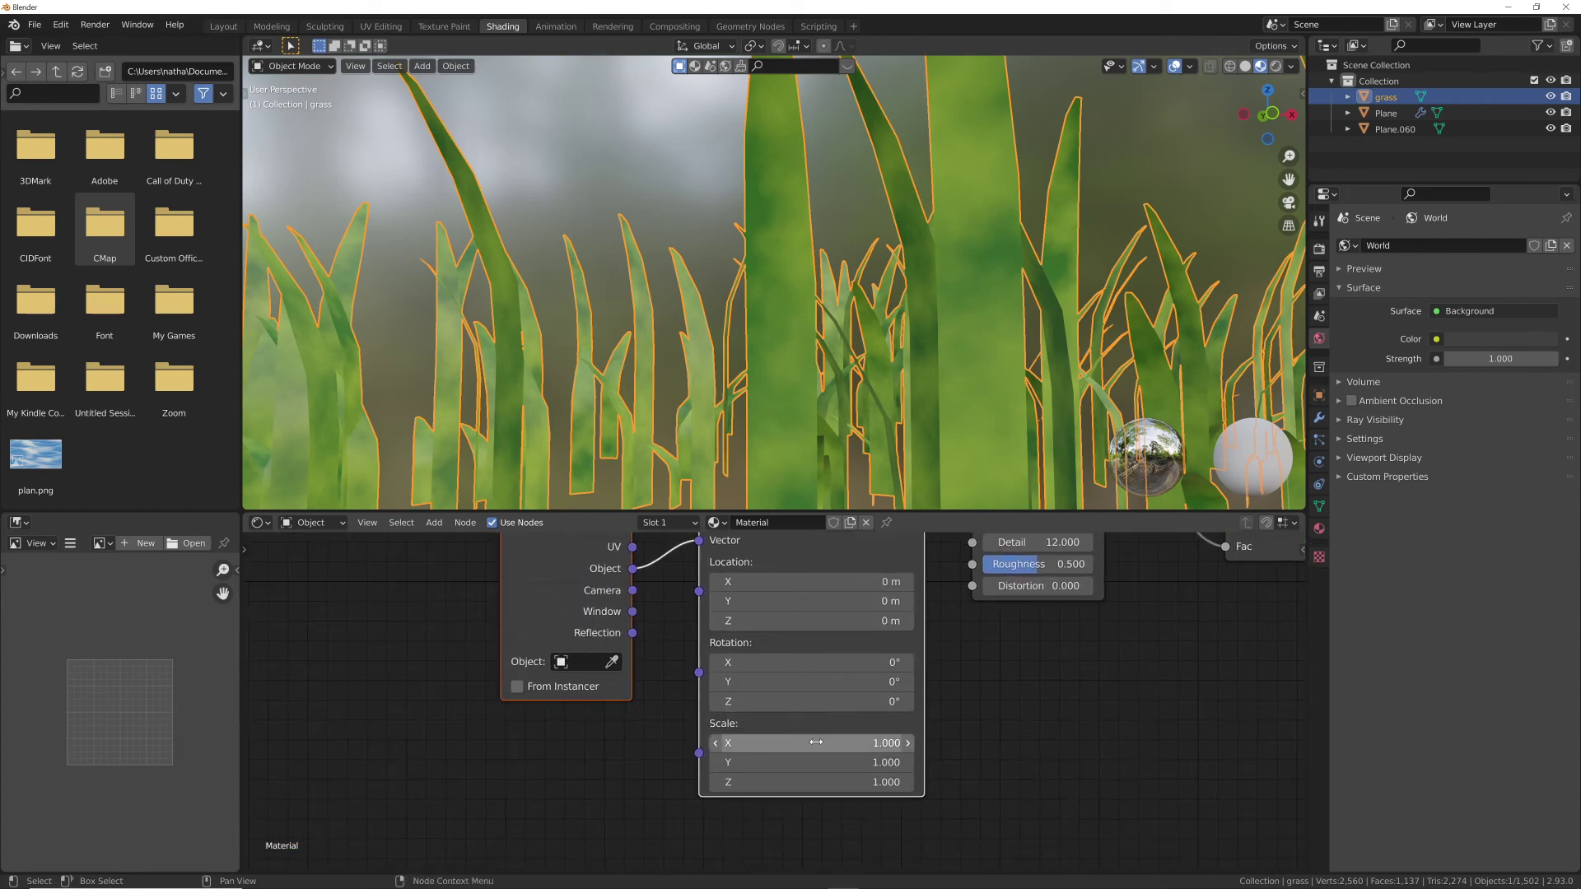
{"action": "left_click_drag", "start_coordinate": [819, 744], "coordinate": [1146, 744]}
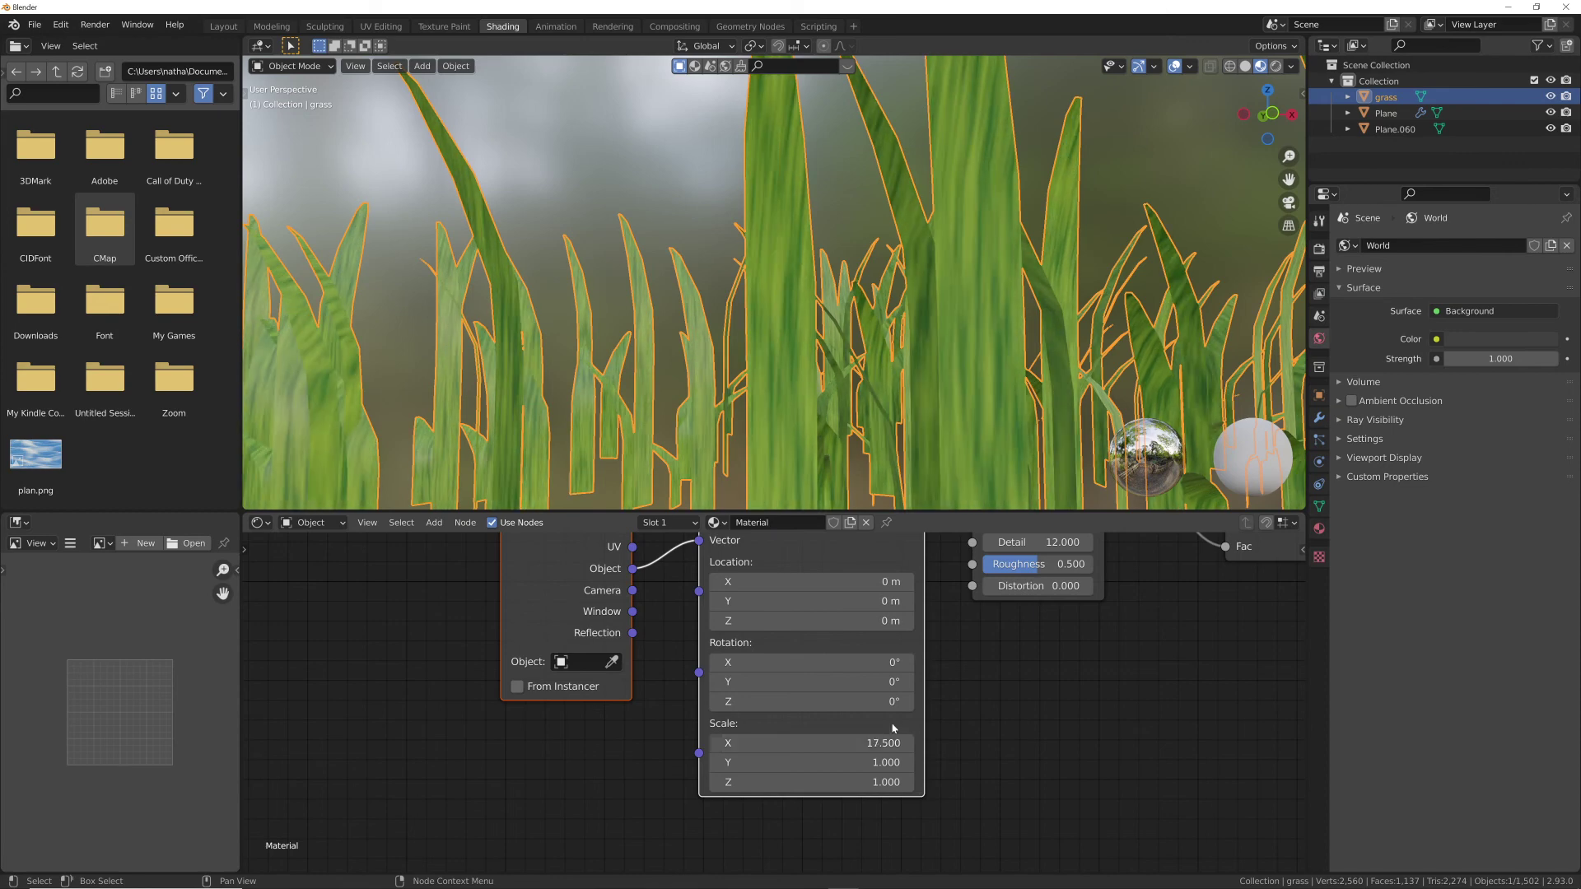
- Set the ColorRamp's interpolation to B-Spline
{"action": "middle_click_drag", "start_coordinate": [1210, 648], "coordinate": [807, 729]}
{"action": "middle_click_drag", "start_coordinate": [932, 673], "coordinate": [899, 771]}
{"action": "left_click", "coordinate": [957, 626]}
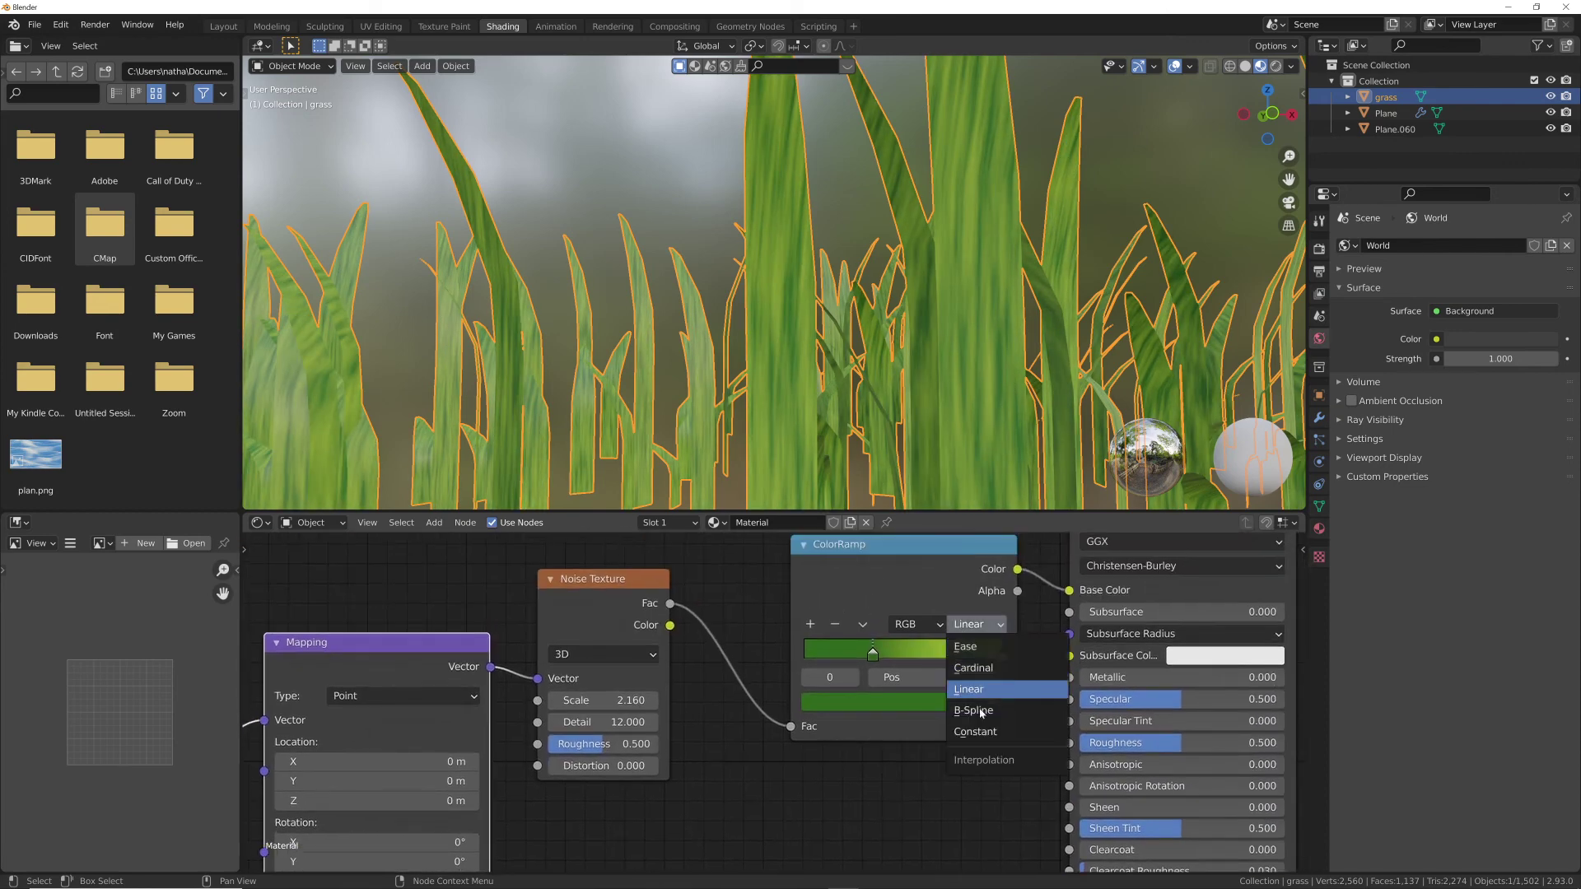
{"action": "left_click", "coordinate": [978, 713]}
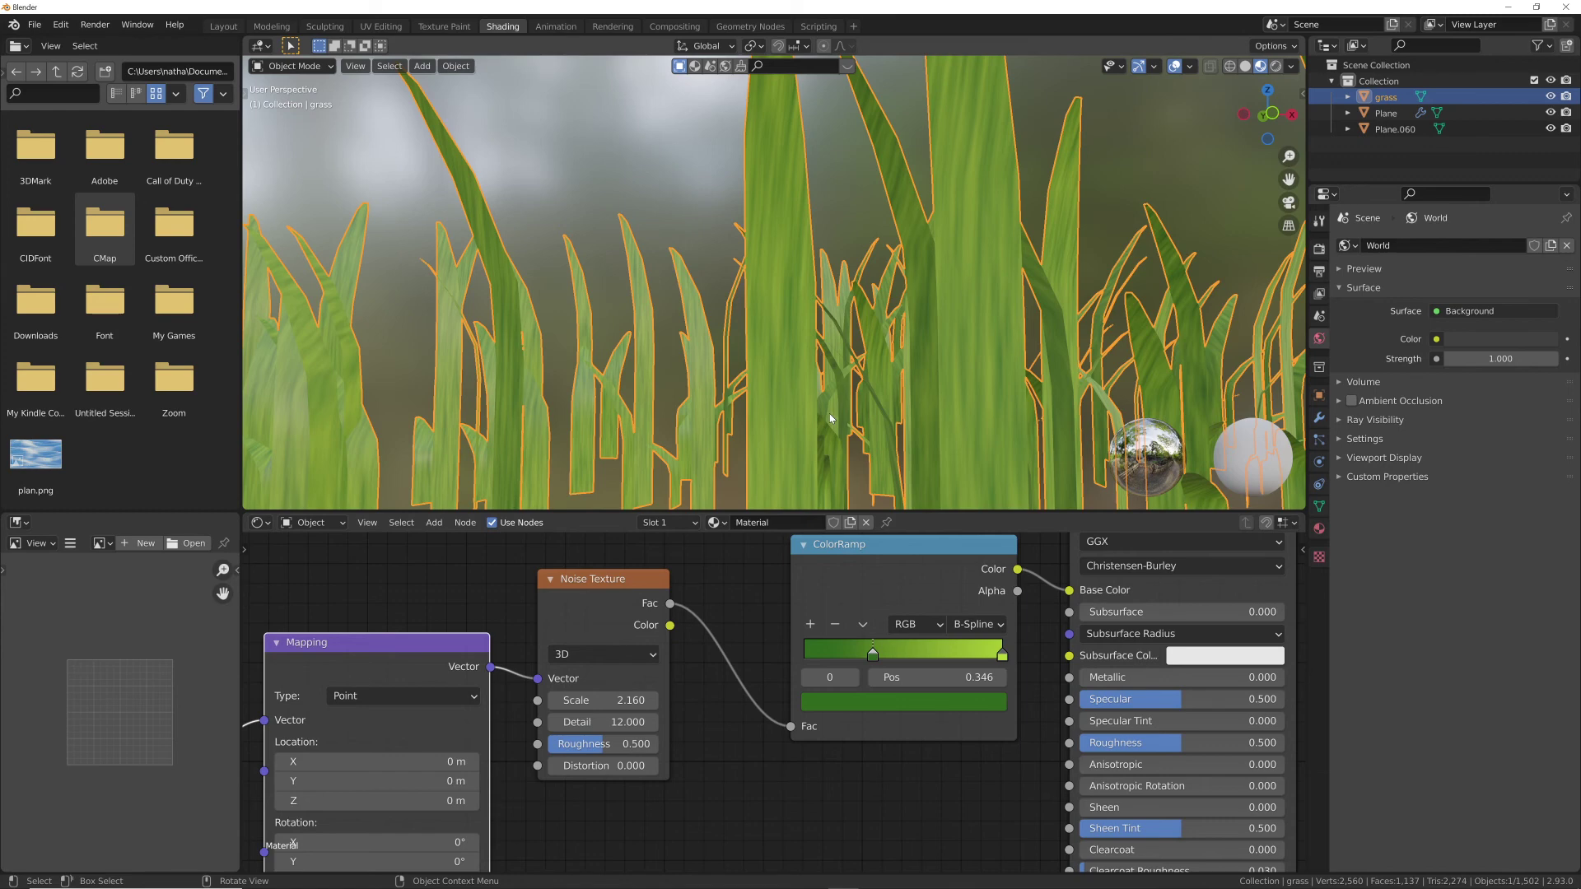
- Raise the Principled BSDF's Subsurface value to about 0.604 and check the original grass patch up close
{"action": "scroll", "coordinate": [828, 414], "scroll_direction": "down", "scroll_amount": 6}
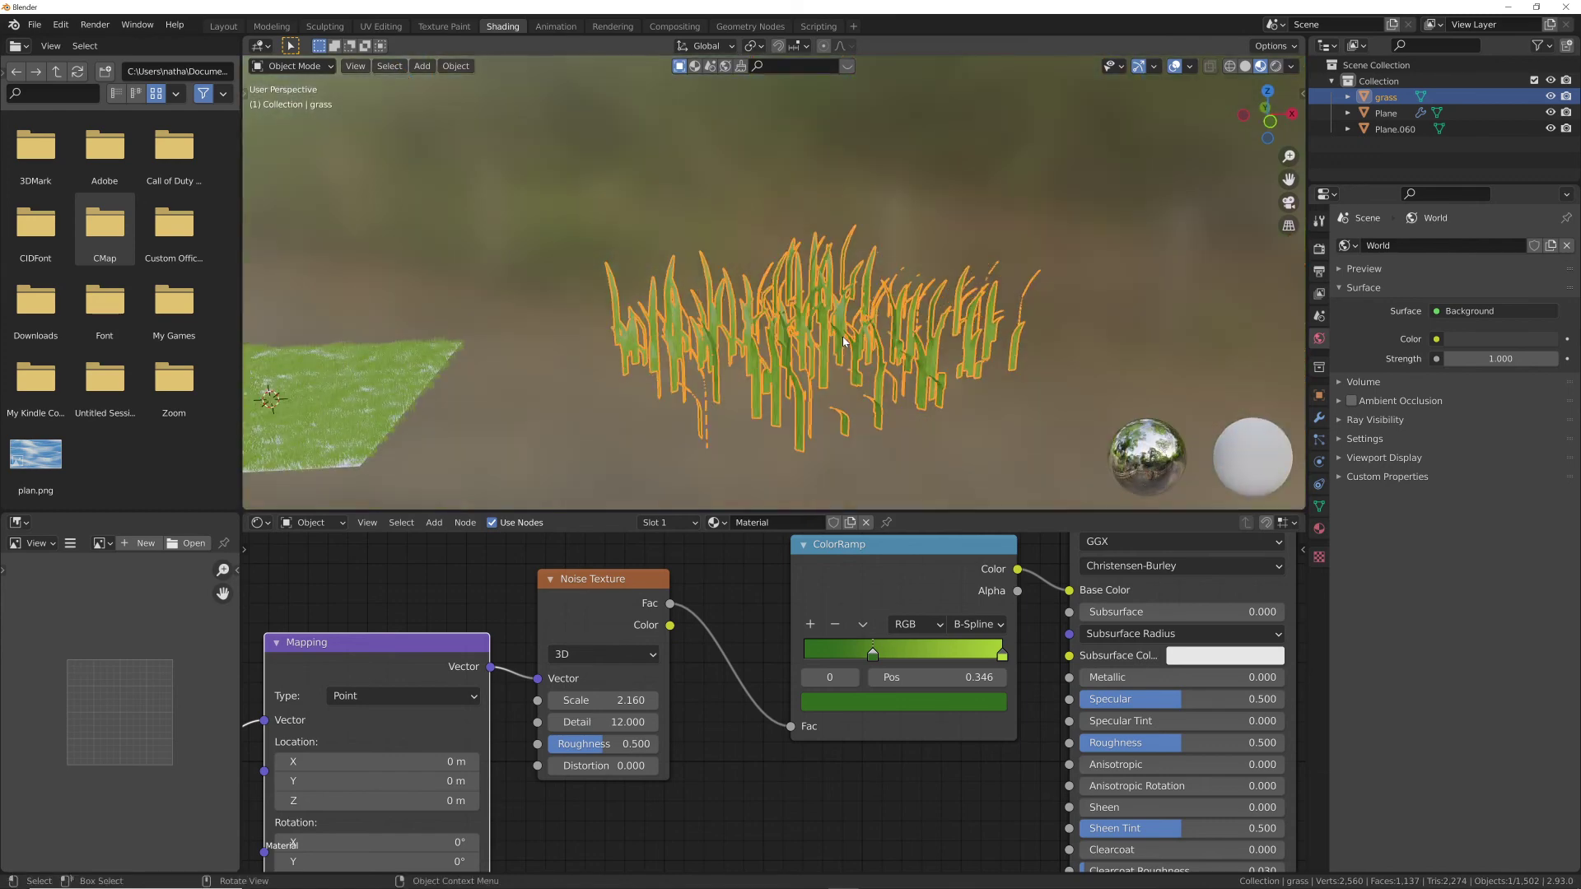
{"action": "middle_click_drag", "start_coordinate": [842, 340], "coordinate": [844, 321]}
{"action": "scroll", "coordinate": [843, 321], "scroll_direction": "up", "scroll_amount": 6}
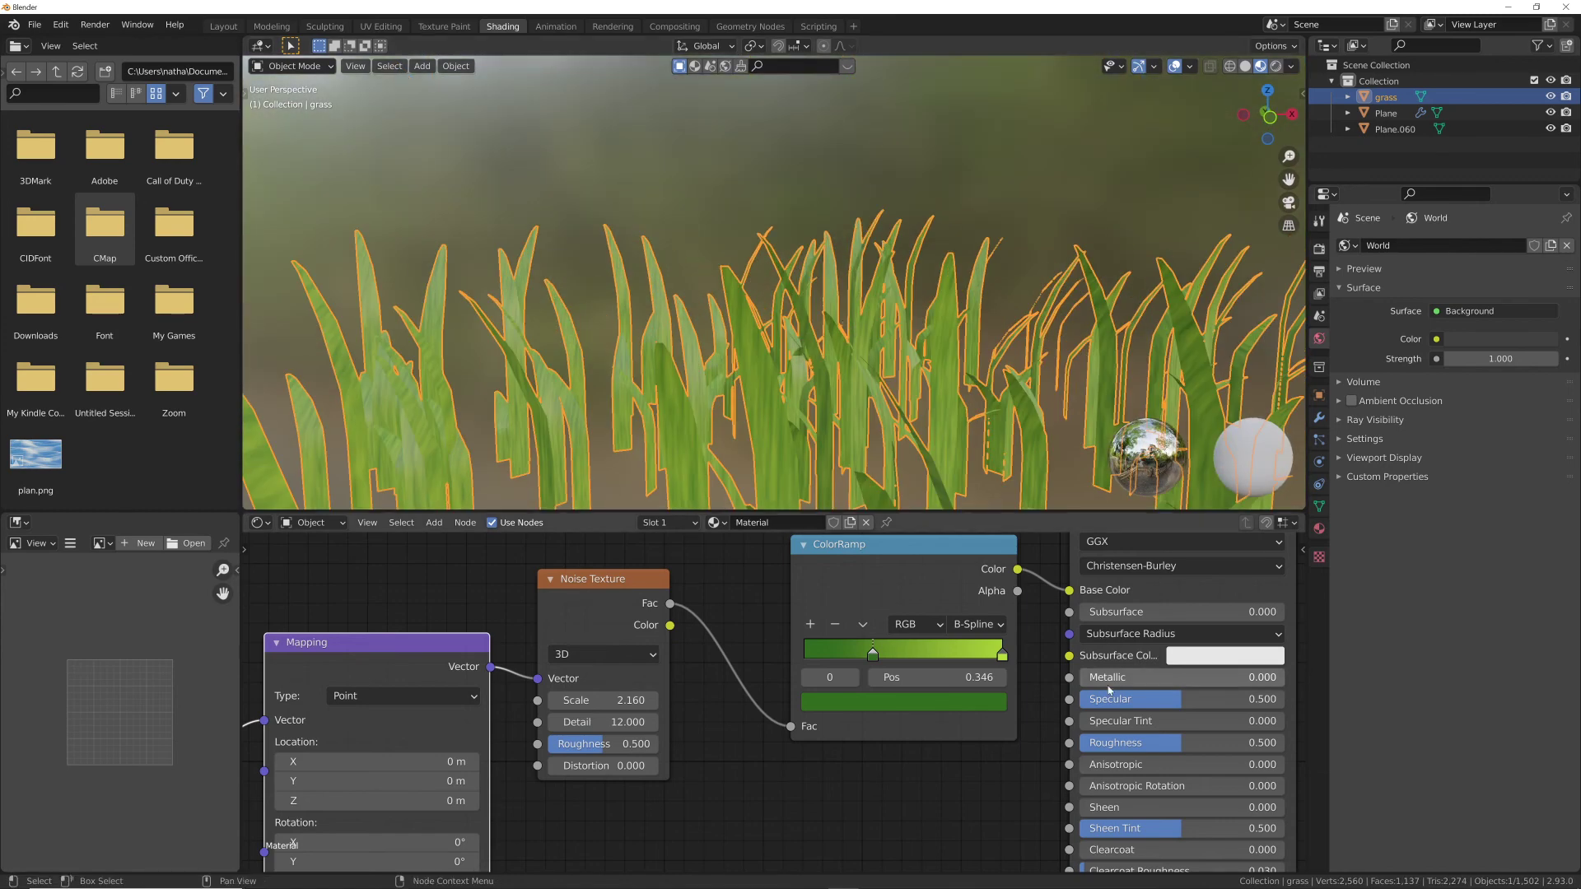
{"action": "left_click_drag", "start_coordinate": [1143, 606], "coordinate": [1191, 614]}
{"action": "left_click", "coordinate": [1131, 605]}
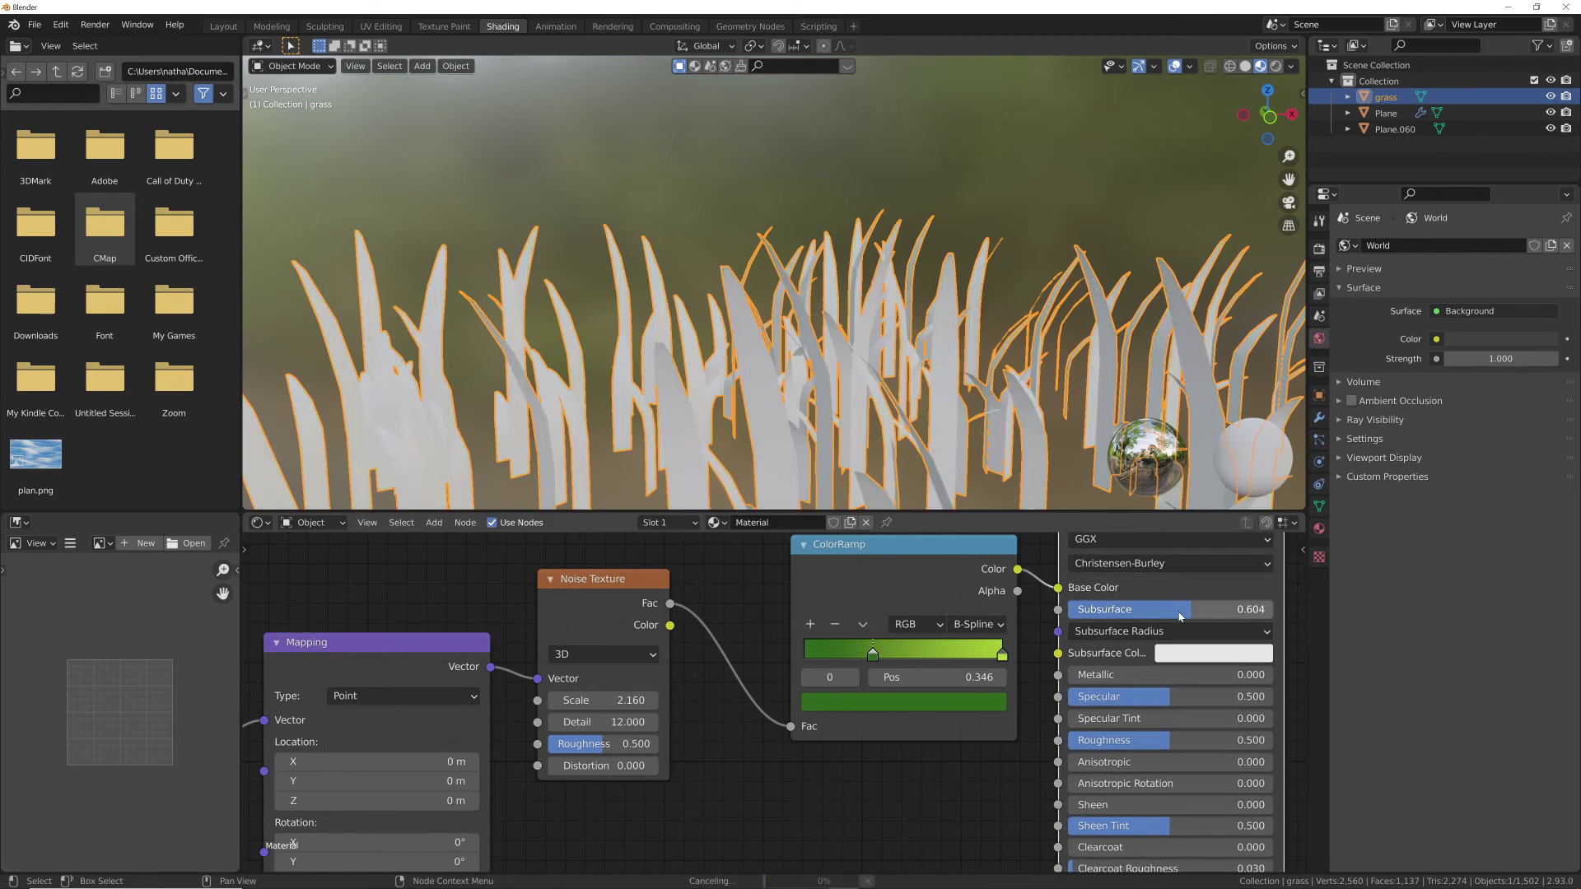
- Lower the grass material's Subsurface value to 0 and check the original grass patch
{"action": "left_click_drag", "start_coordinate": [1179, 617], "coordinate": [1039, 612]}
{"action": "scroll", "coordinate": [972, 461], "scroll_direction": "down", "scroll_amount": 3}
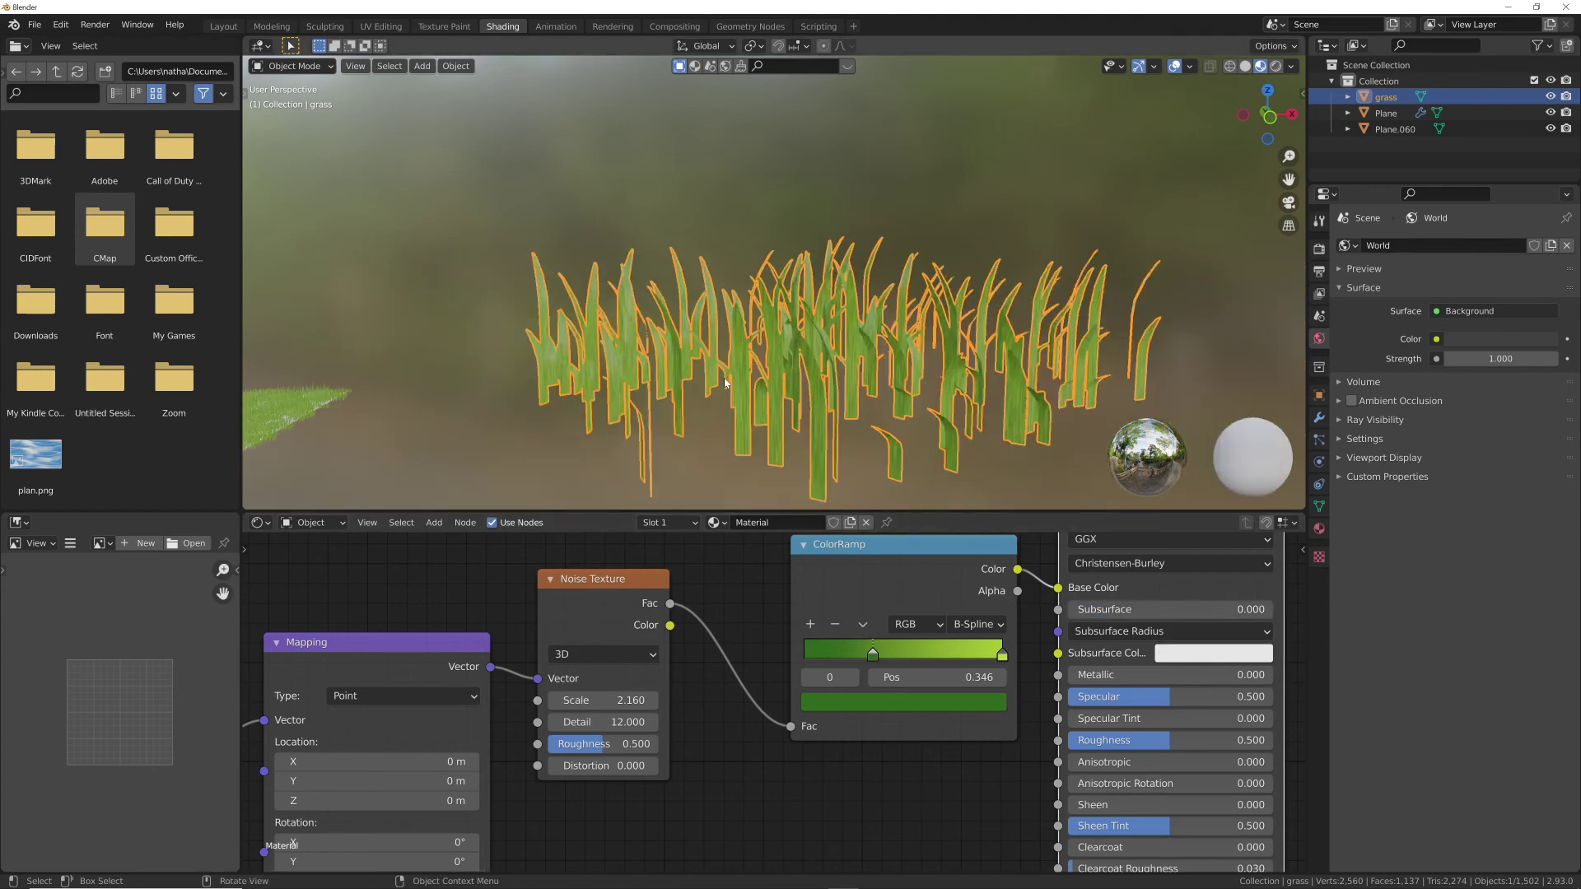
{"action": "scroll", "coordinate": [801, 399], "scroll_direction": "down", "scroll_amount": 4}
{"action": "middle_click_drag", "start_coordinate": [801, 398], "coordinate": [882, 446], "text": "shift"}
- Assign the existing grass material to the ground plane beneath the scattered grass
{"action": "scroll", "coordinate": [893, 412], "scroll_direction": "up", "scroll_amount": 4}
{"action": "middle_click_drag", "start_coordinate": [904, 378], "coordinate": [886, 412]}
{"action": "scroll", "coordinate": [885, 411], "scroll_direction": "up", "scroll_amount": 3}
{"action": "scroll", "coordinate": [885, 411], "scroll_direction": "down", "scroll_amount": 4}
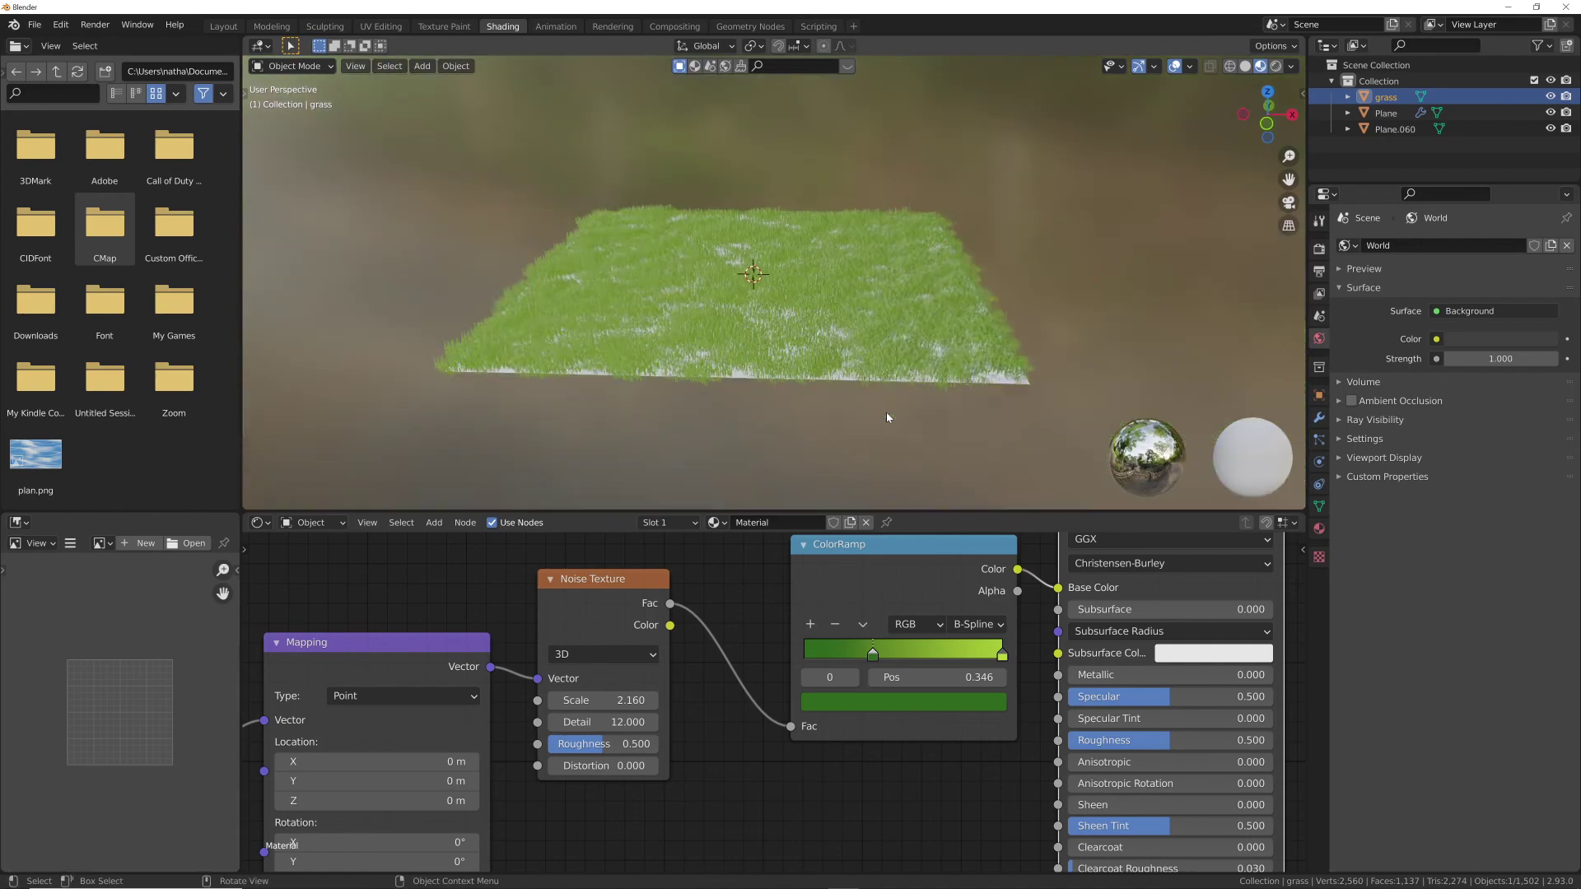
{"action": "left_click", "coordinate": [1007, 387]}
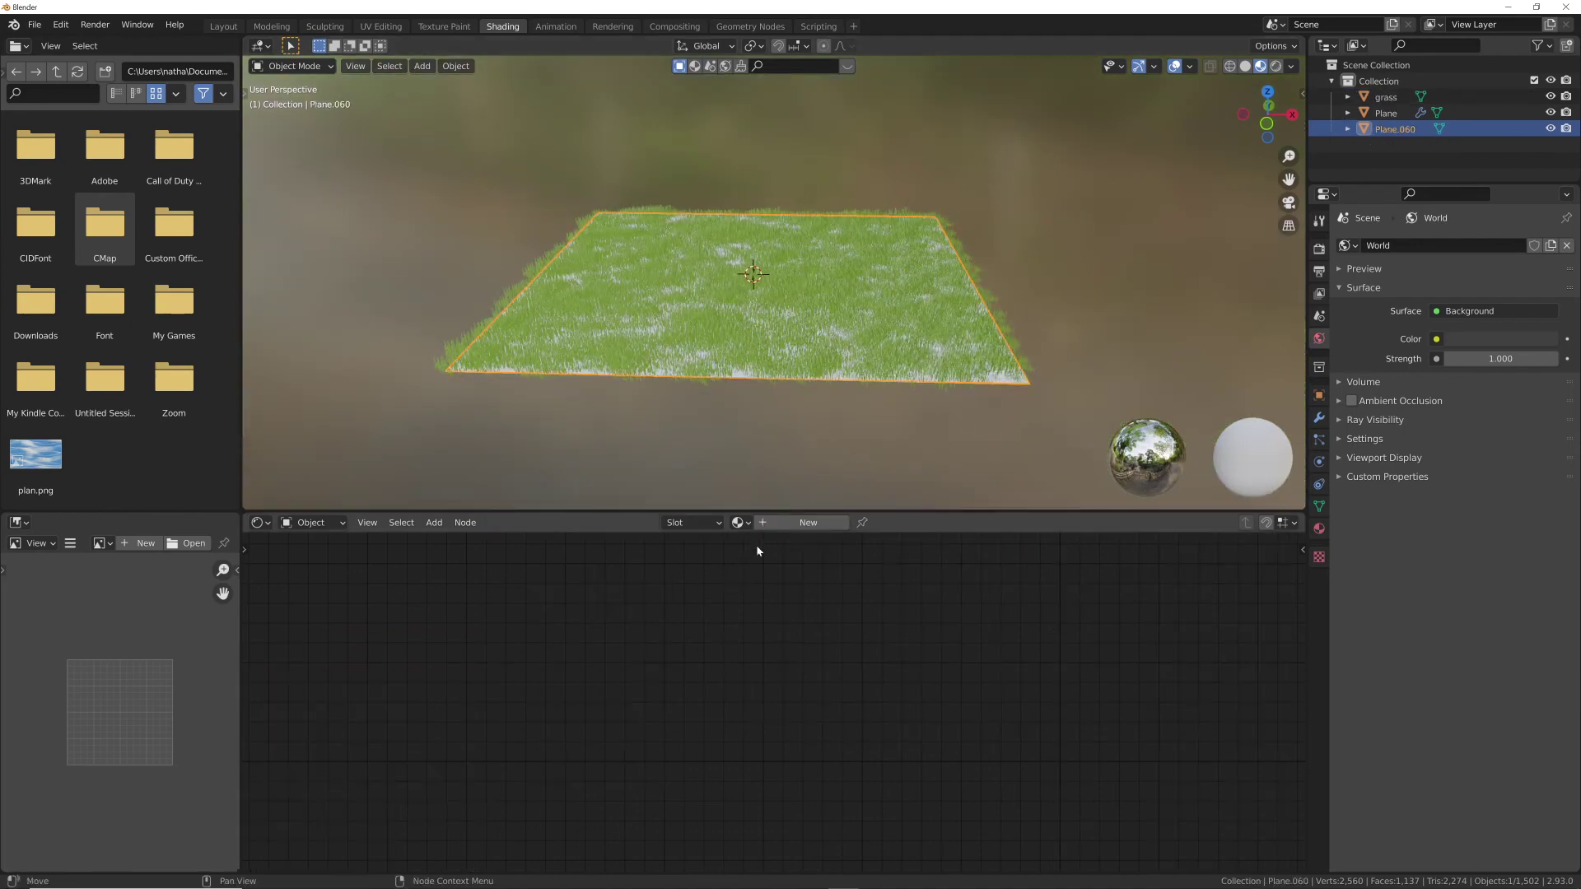
{"action": "left_click", "coordinate": [738, 522]}
{"action": "left_click", "coordinate": [827, 547]}
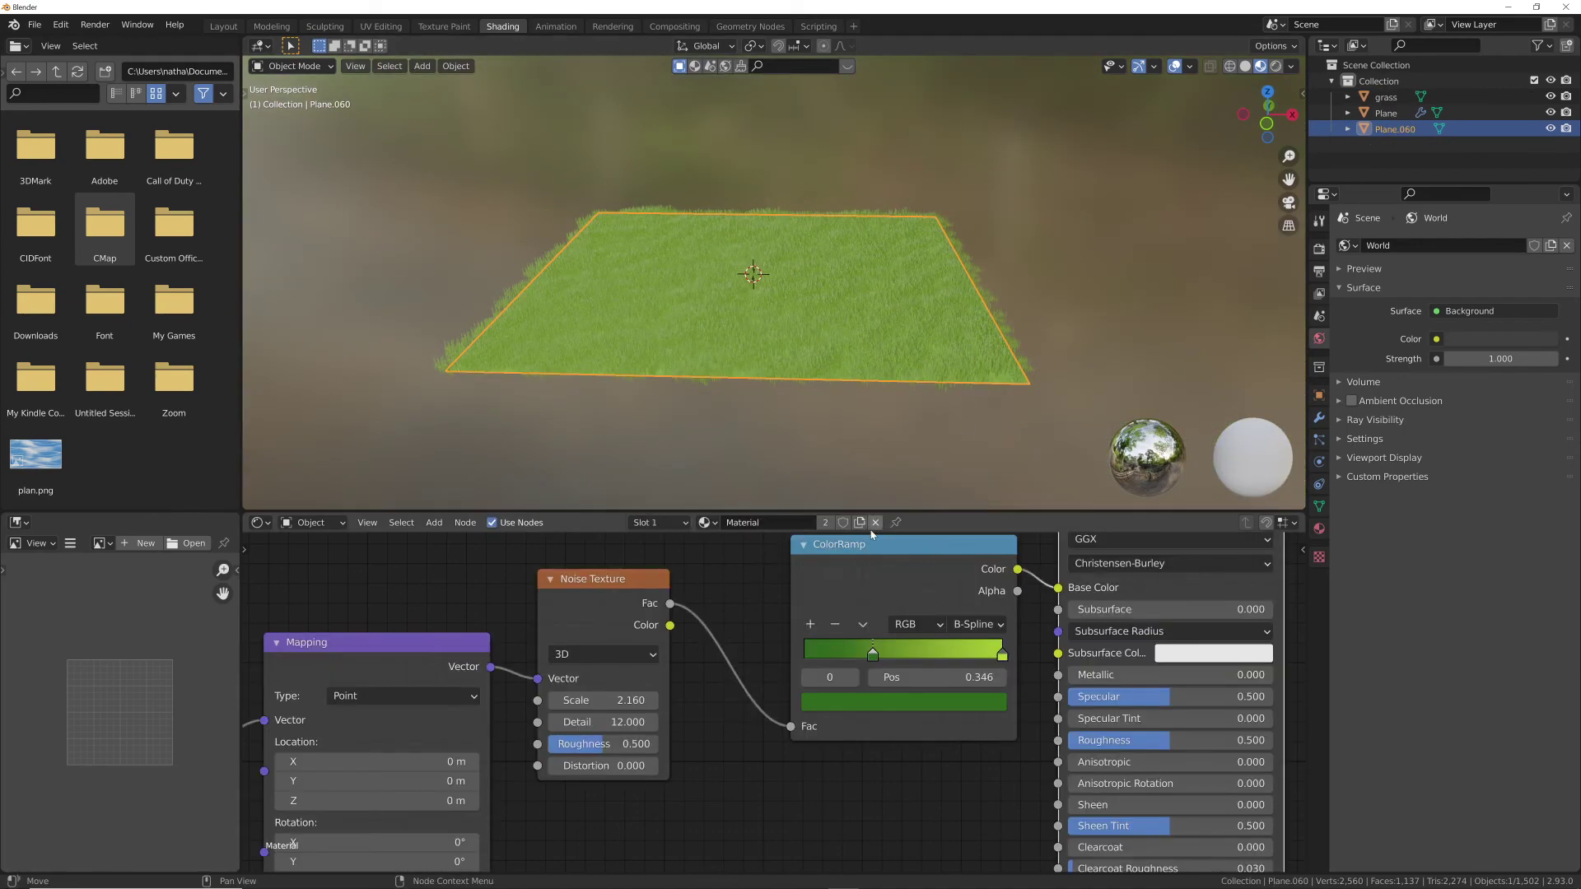
{"action": "mouse_move", "coordinate": [861, 453]}
{"action": "middle_mouse_down"}
{"action": "mouse_move", "coordinate": [839, 283]}
{"action": "mouse_move", "coordinate": [852, 449]}
{"action": "middle_mouse_up"}
{"action": "scroll", "coordinate": [835, 281], "scroll_direction": "up", "scroll_amount": 4}
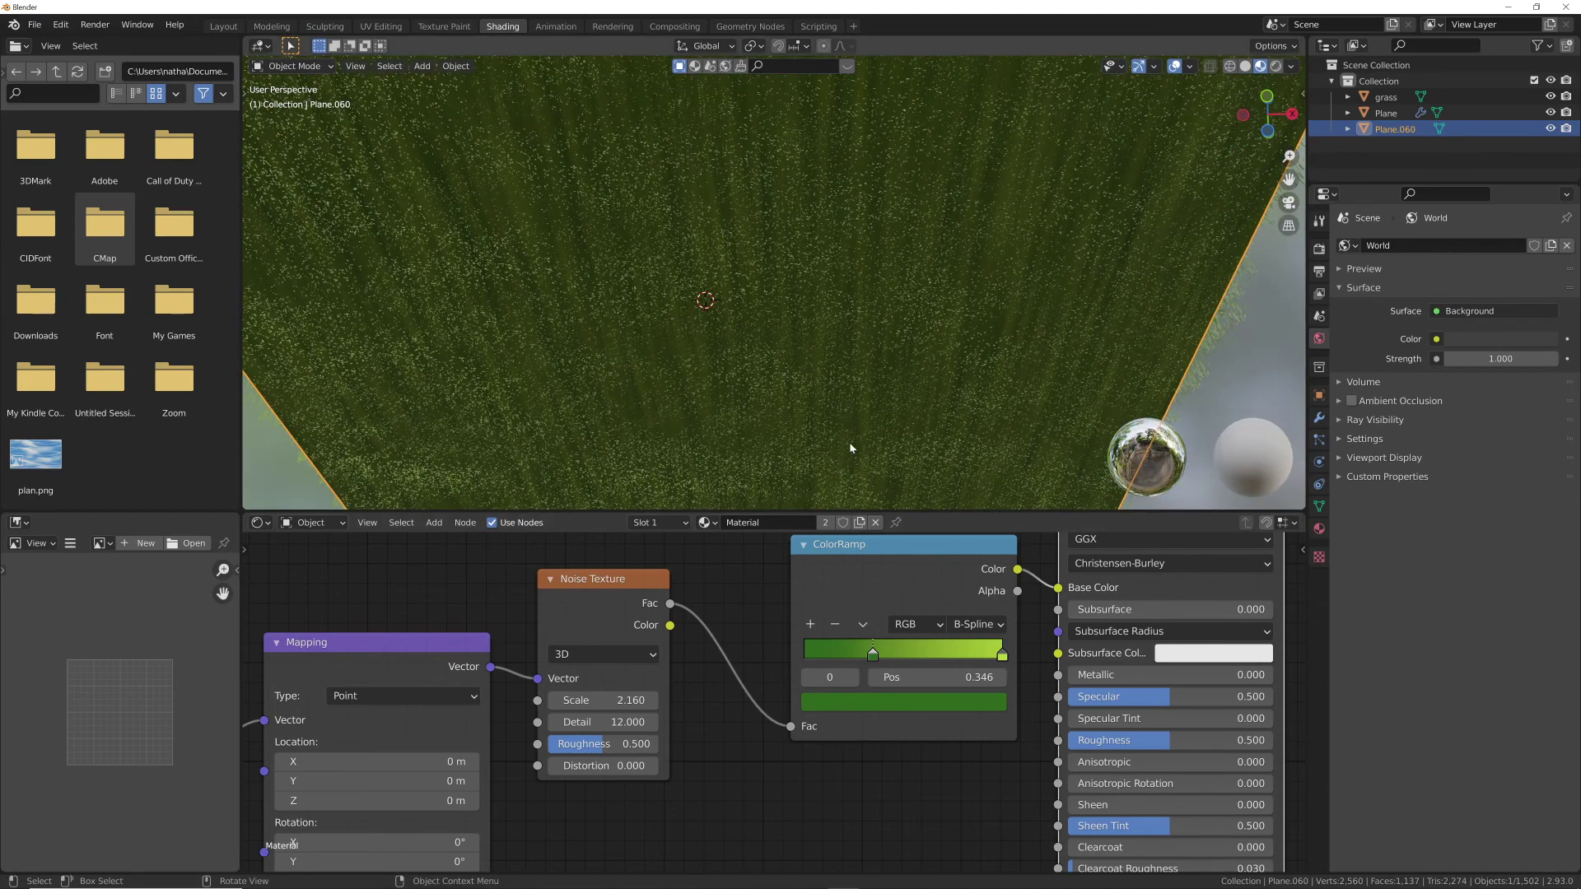
- Make the ground plane's material a separate copy and set its Mapping node's X scale to 1
{"action": "left_click", "coordinate": [825, 522]}
{"action": "middle_click_drag", "start_coordinate": [480, 771], "coordinate": [785, 620]}
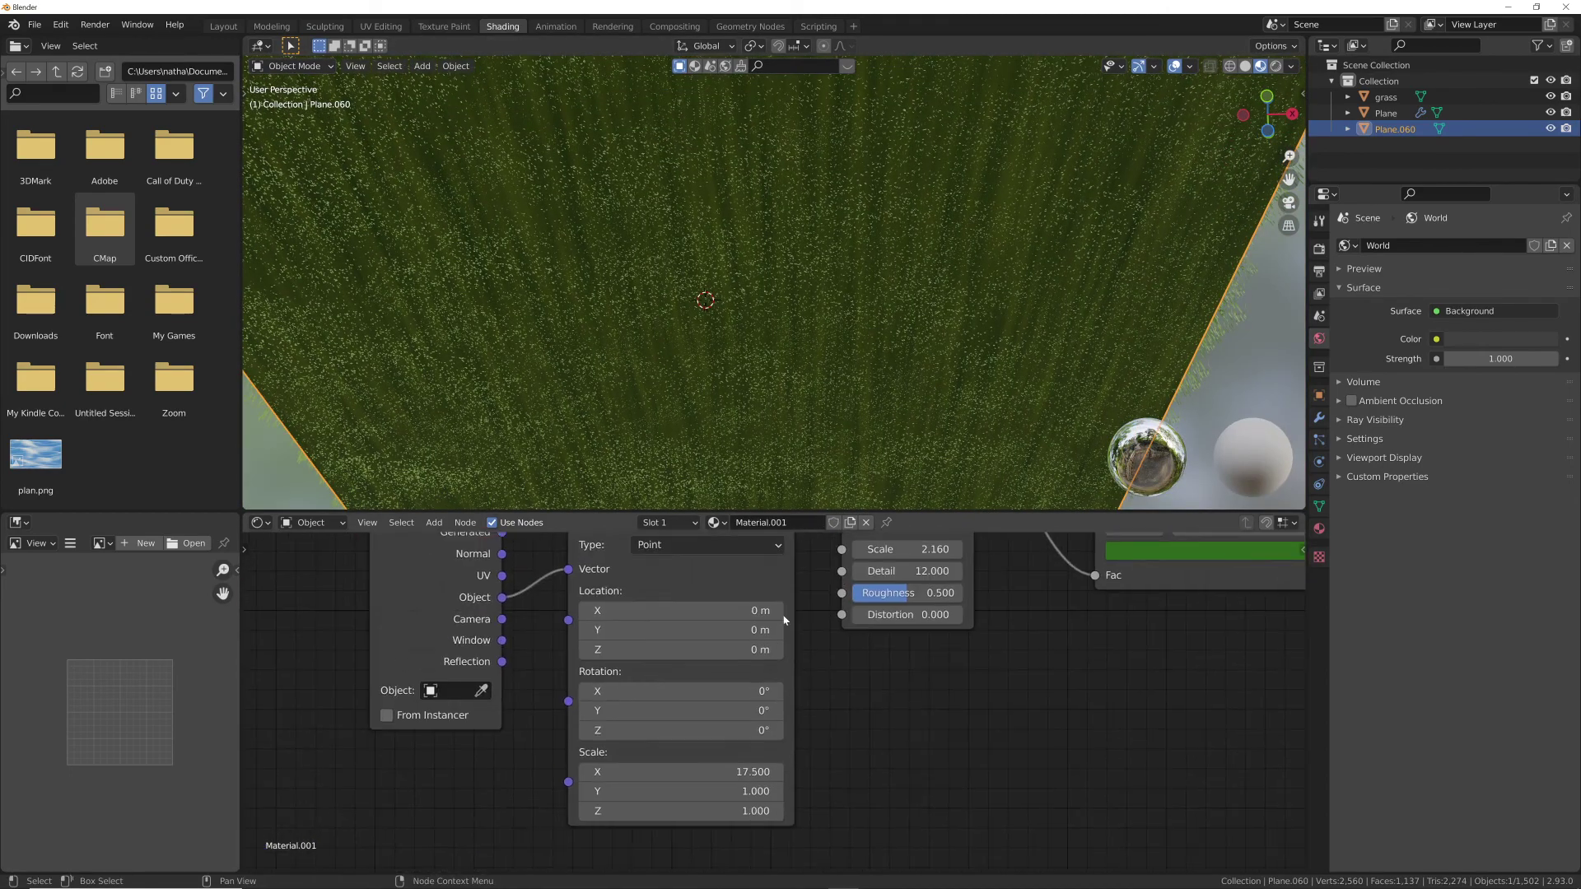
{"action": "double_click", "coordinate": [679, 772]}
{"action": "type", "text": "1"}
{"action": "key", "text": "Return"}
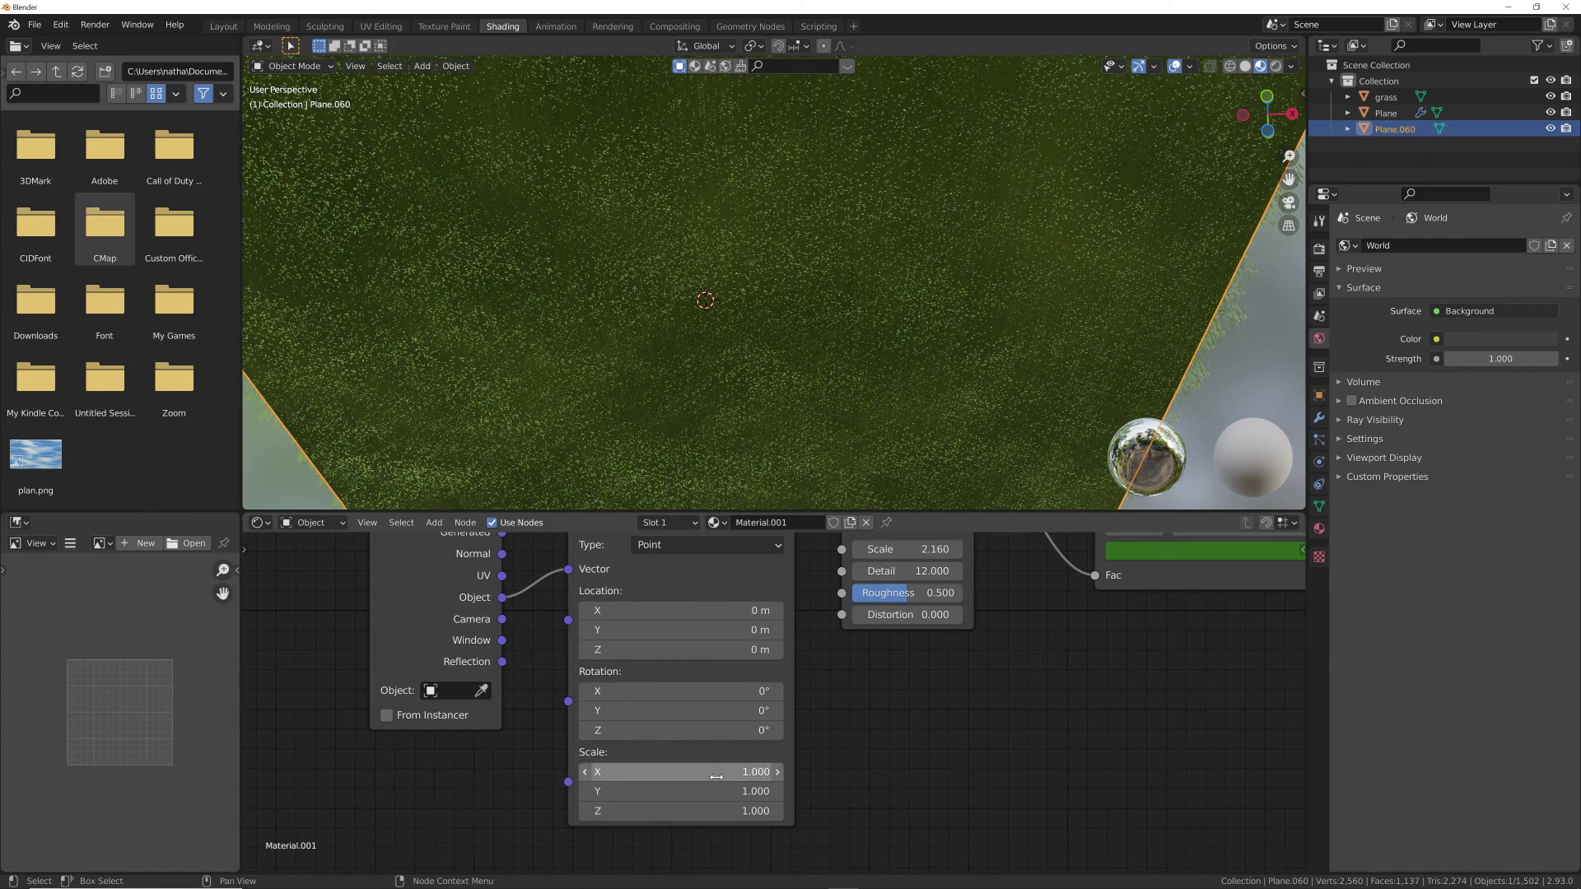
{"action": "middle_click_drag", "start_coordinate": [892, 371], "coordinate": [885, 424]}
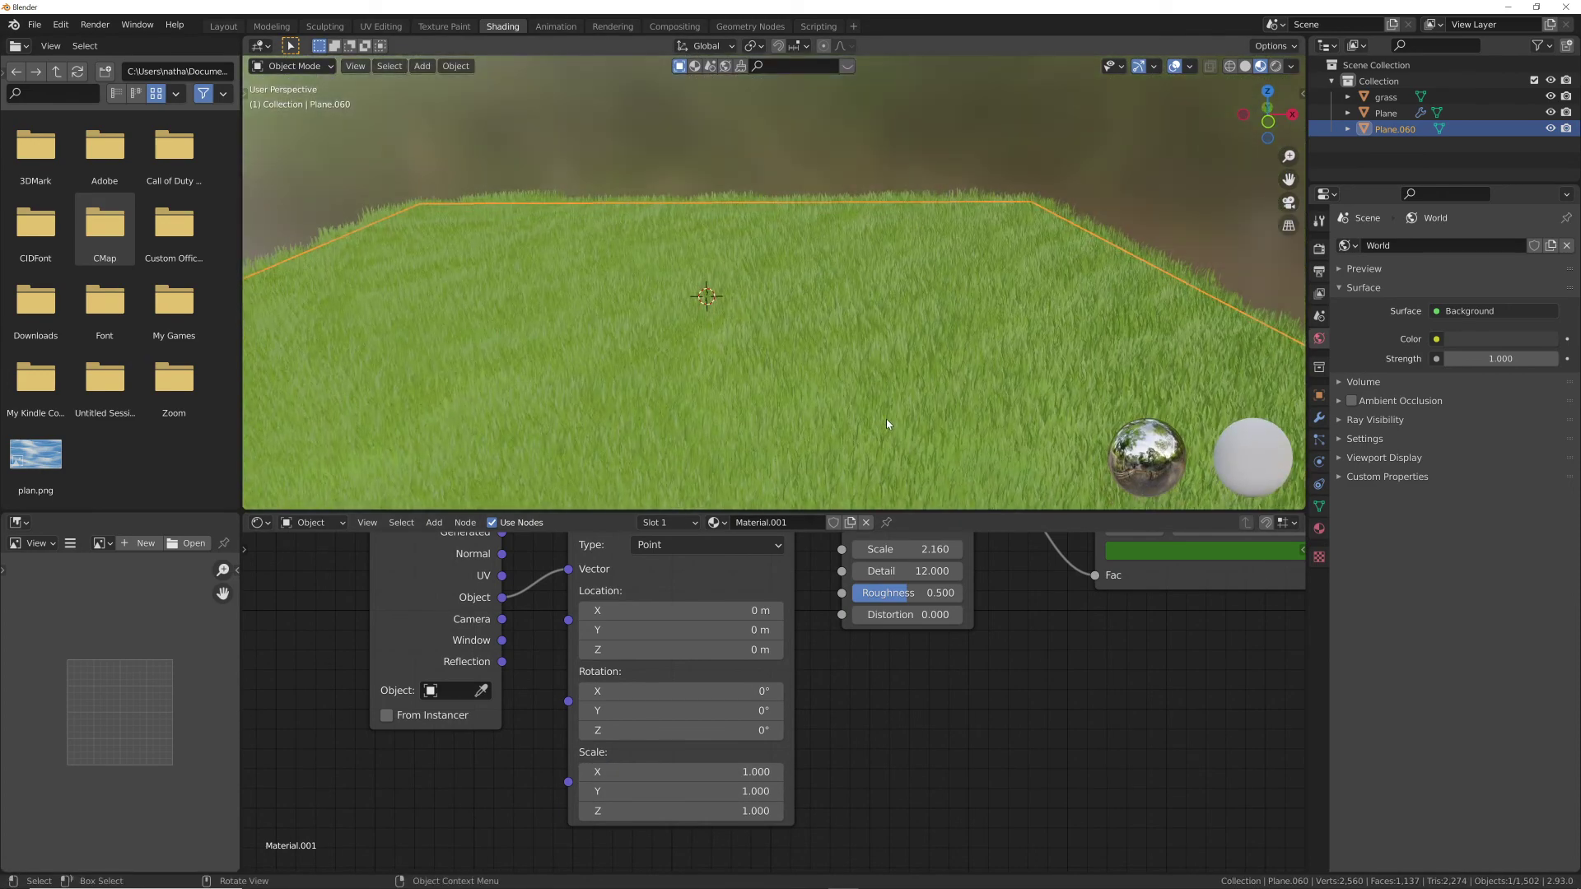
- Switch the viewport to rendered shading lit by the preview HDRI instead of the scene world, and inspect the grass from several angles
{"action": "left_click", "coordinate": [1167, 160]}
{"action": "mouse_move", "coordinate": [1034, 348]}
{"action": "middle_mouse_down"}
{"action": "mouse_move", "coordinate": [792, 354]}
{"action": "mouse_move", "coordinate": [920, 346]}
{"action": "mouse_move", "coordinate": [970, 364]}
{"action": "mouse_move", "coordinate": [831, 384]}
{"action": "mouse_move", "coordinate": [858, 350]}
{"action": "mouse_move", "coordinate": [826, 358]}
{"action": "middle_mouse_up"}
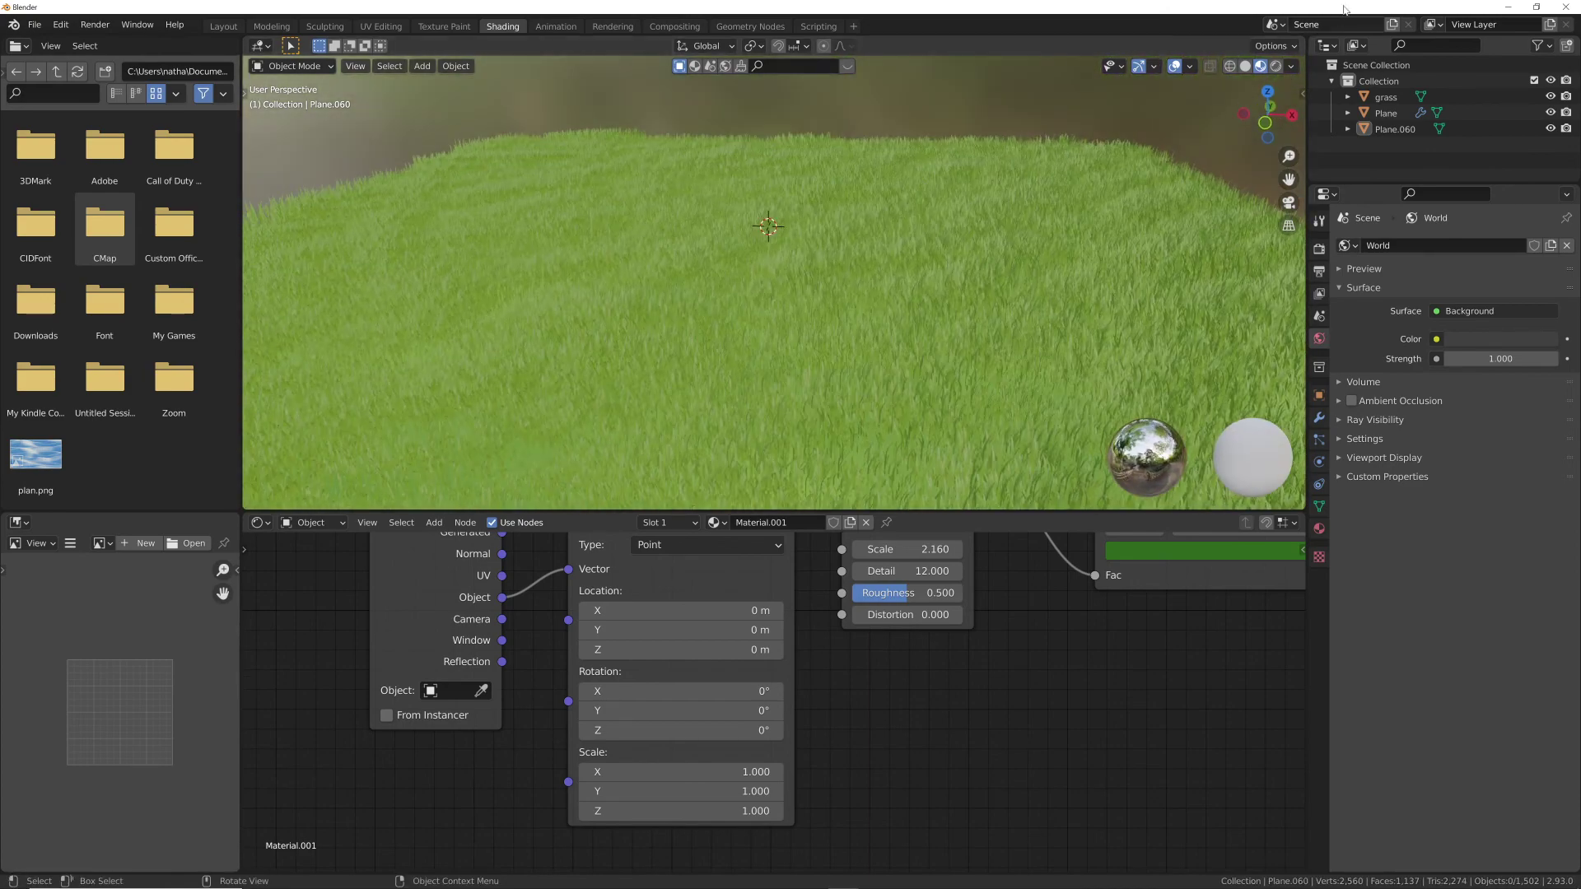
{"action": "left_click", "coordinate": [1275, 66]}
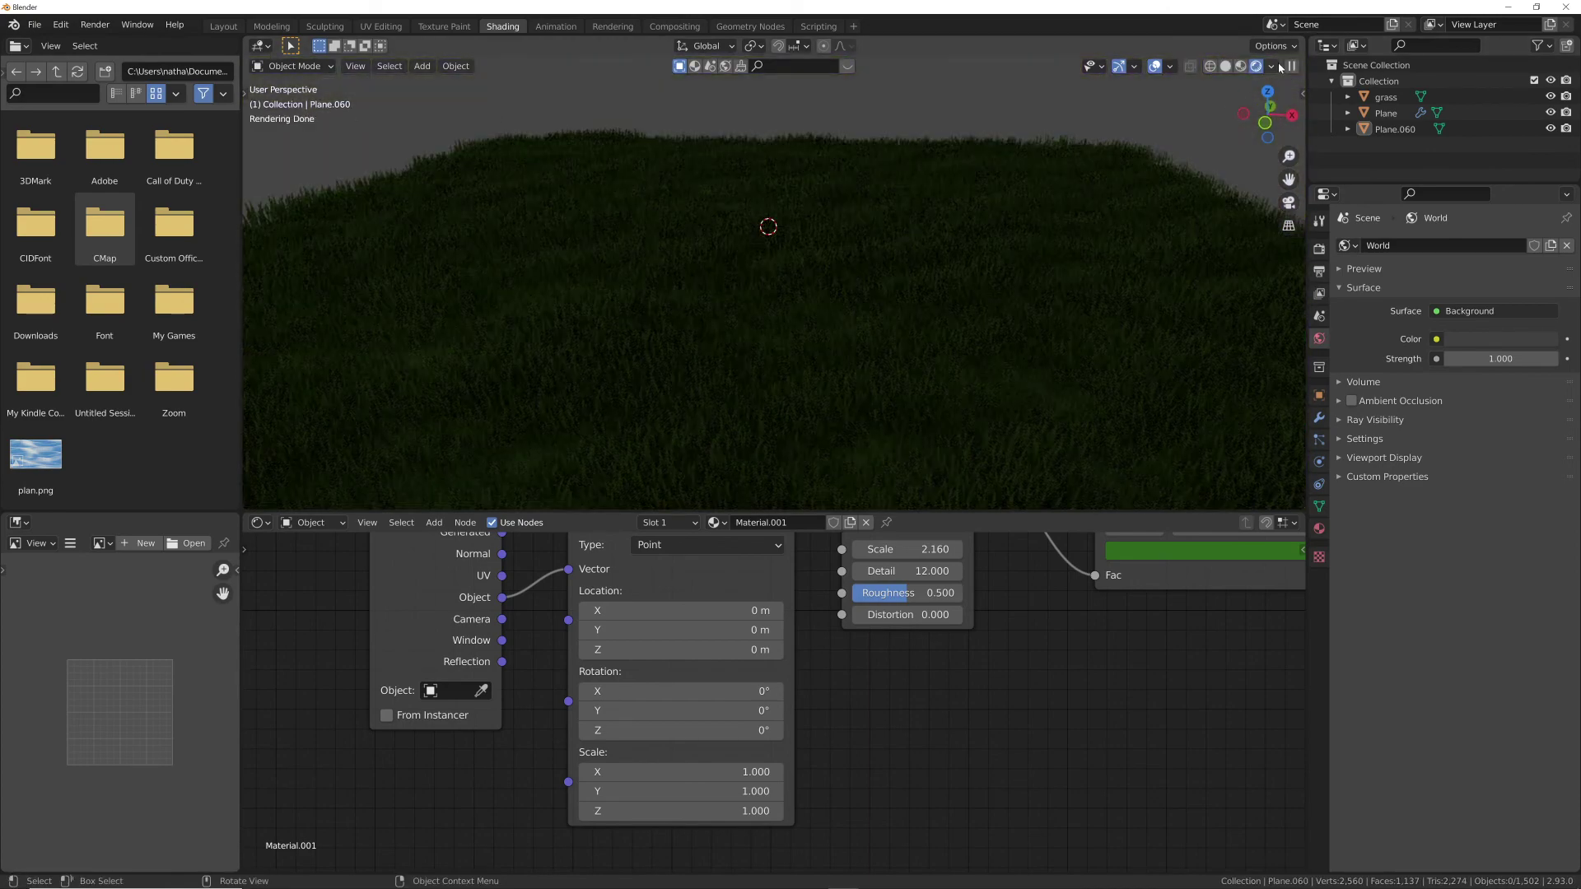
{"action": "left_click", "coordinate": [1271, 67]}
{"action": "left_click", "coordinate": [1190, 151]}
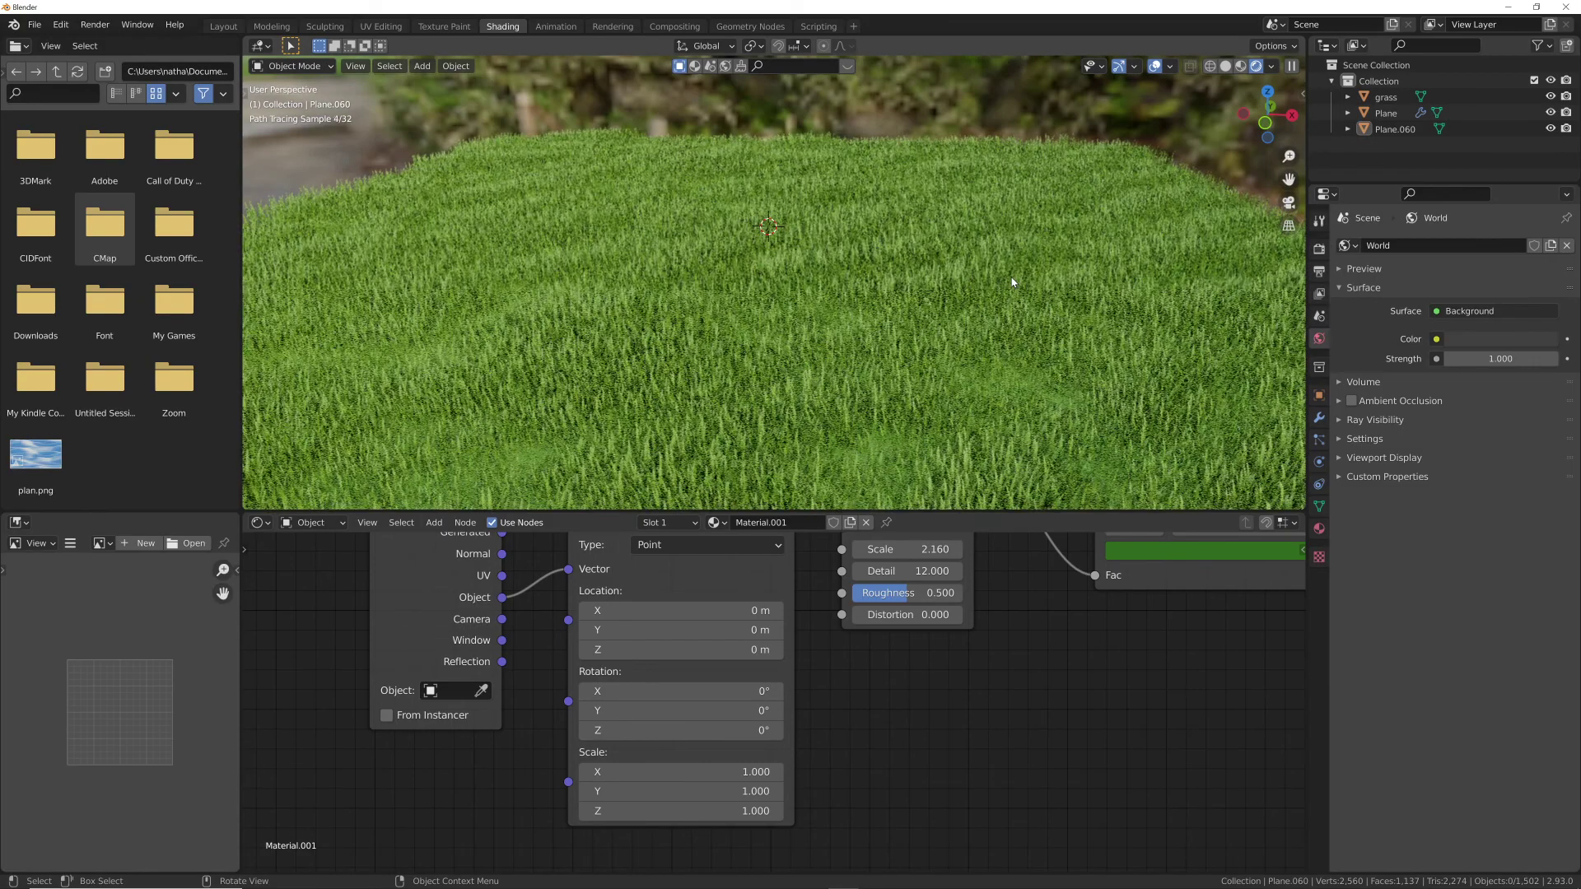
{"action": "middle_click_drag", "start_coordinate": [917, 309], "coordinate": [962, 319]}
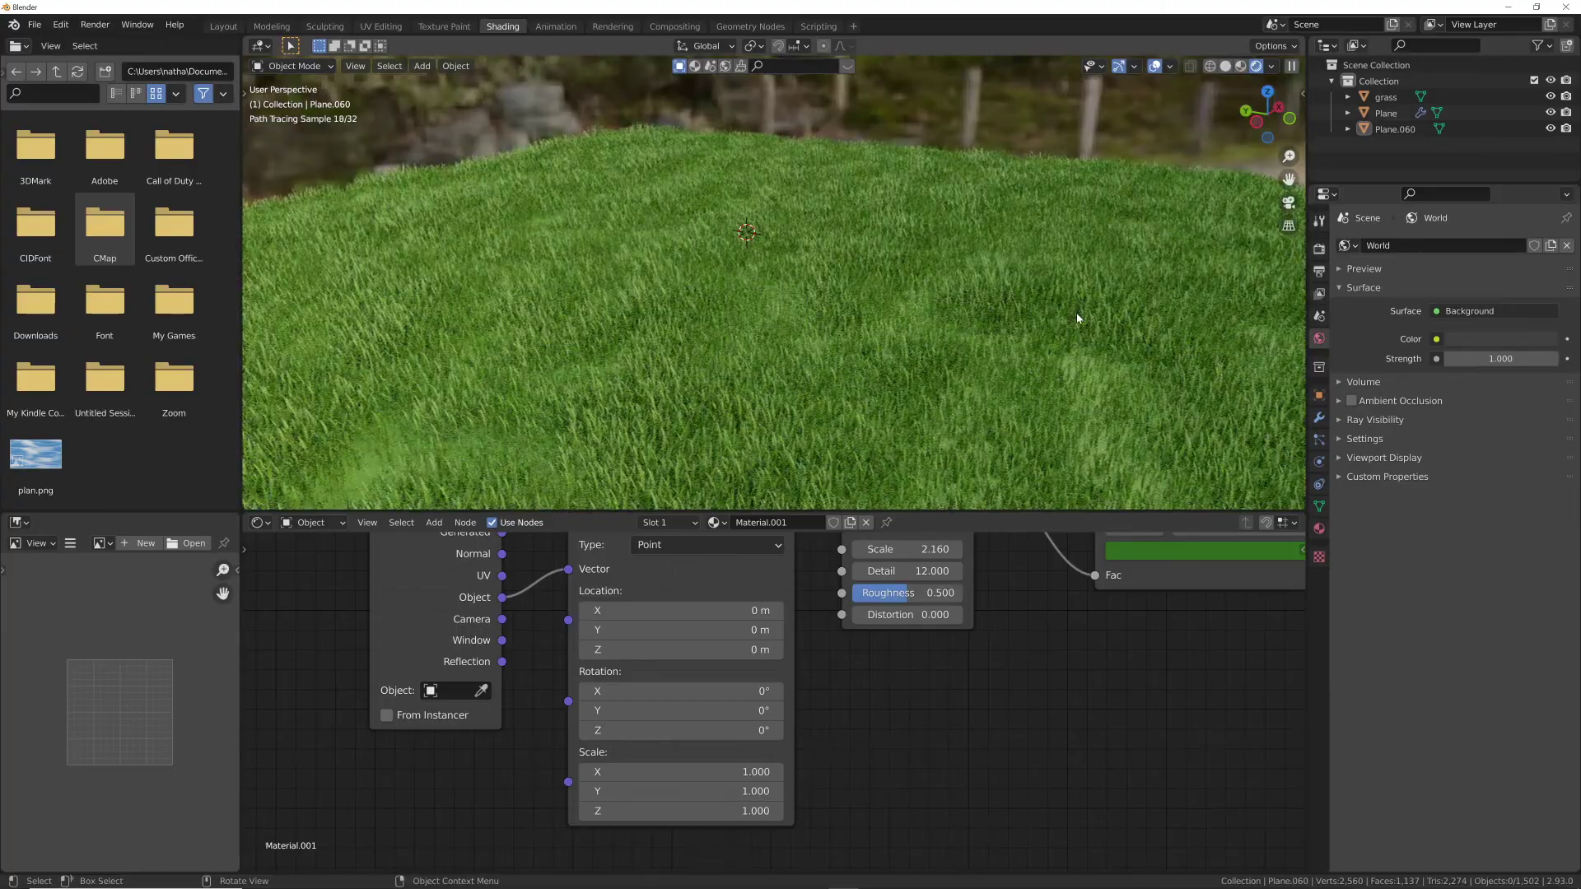
{"action": "middle_click_drag", "start_coordinate": [1076, 317], "coordinate": [966, 297]}
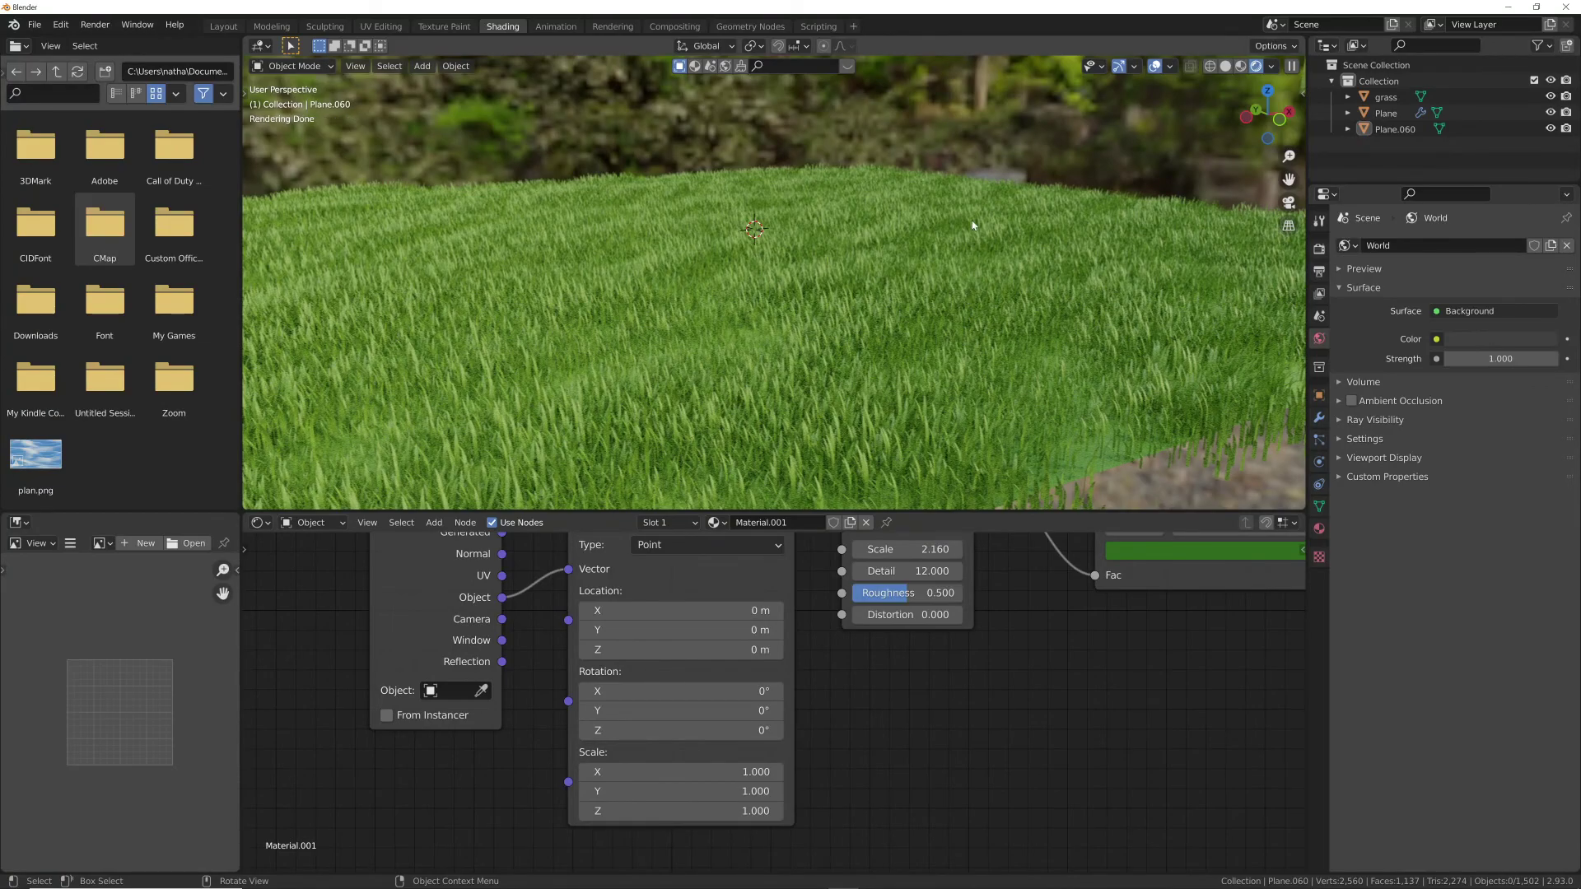
{"action": "middle_click_drag", "start_coordinate": [972, 224], "coordinate": [890, 243]}
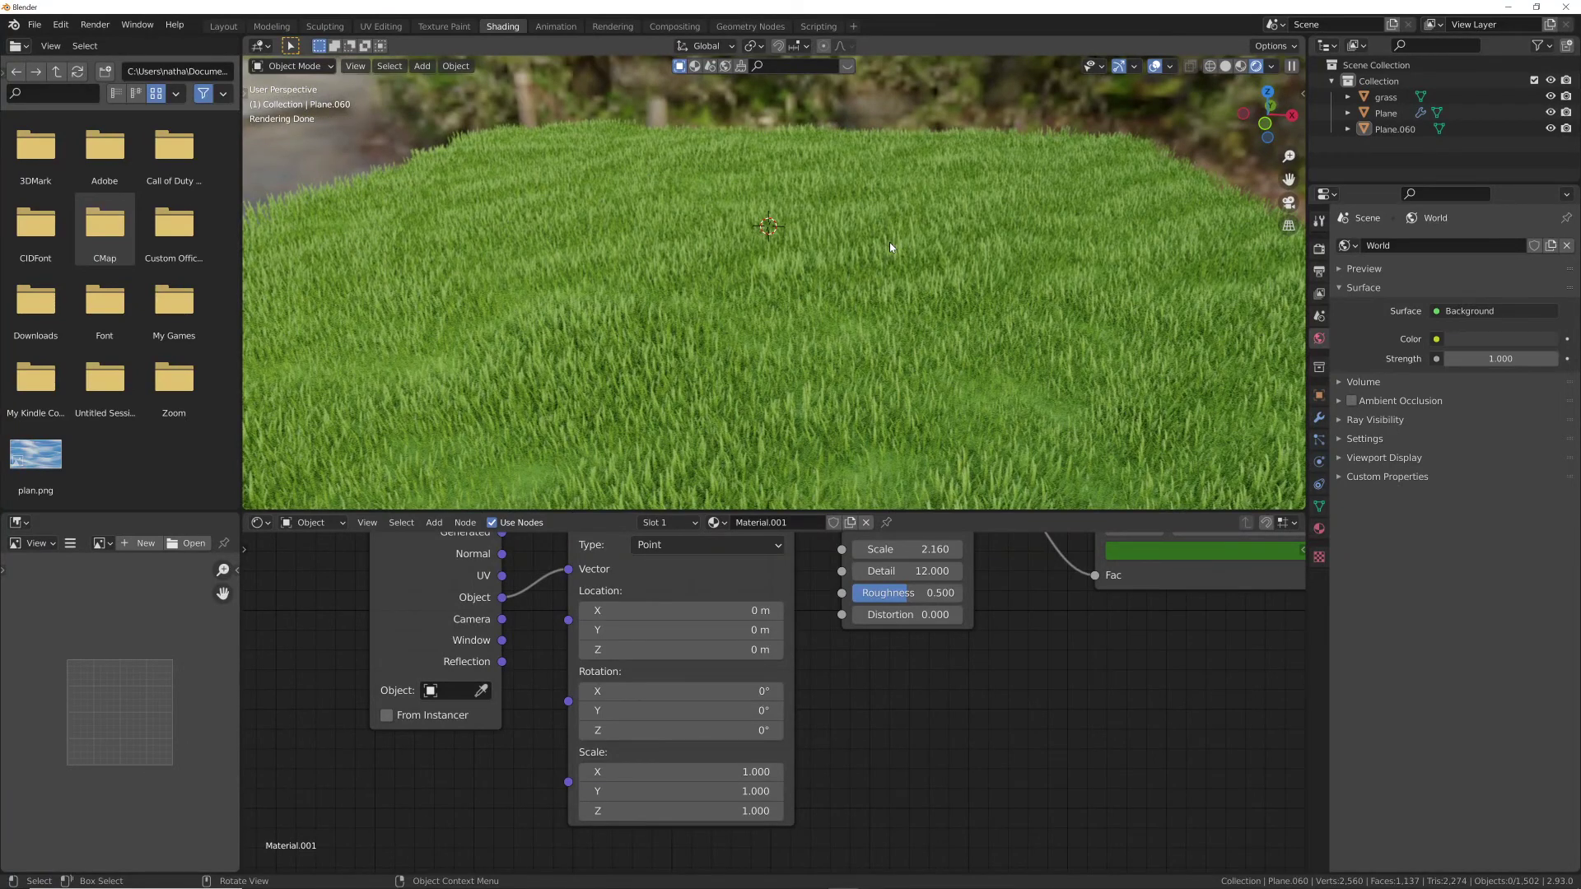
- Recolor the ground ColorRamp's dark green stop to a bright orange-tan with hue 0.073 and saturation 0.873
{"action": "middle_click_drag", "start_coordinate": [1075, 664], "coordinate": [749, 772]}
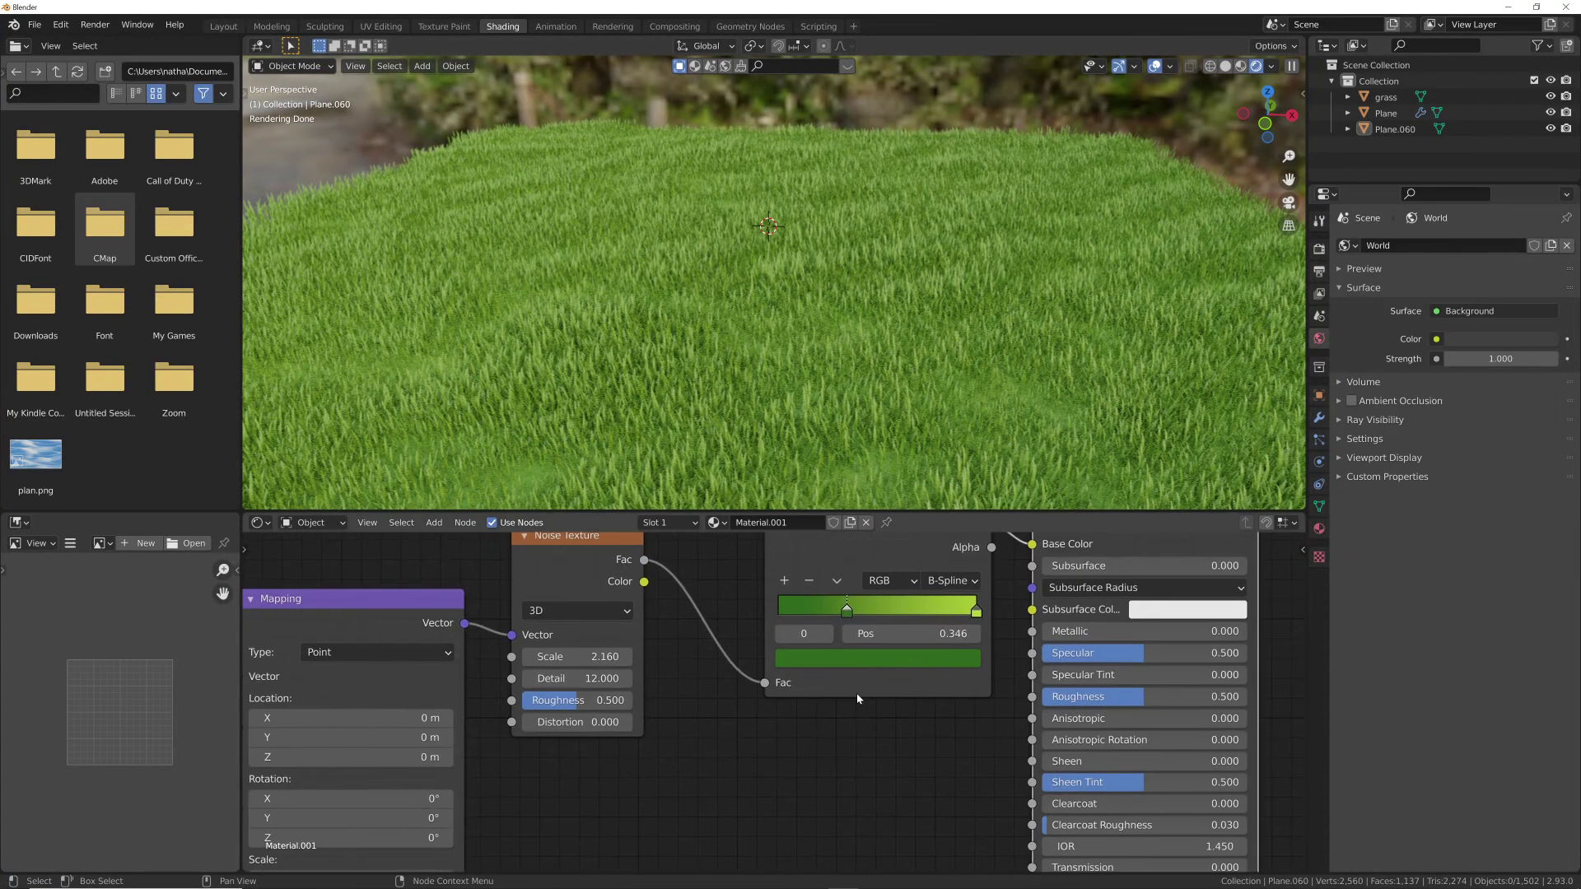
{"action": "middle_click_drag", "start_coordinate": [857, 699], "coordinate": [812, 711]}
{"action": "left_click", "coordinate": [811, 710]}
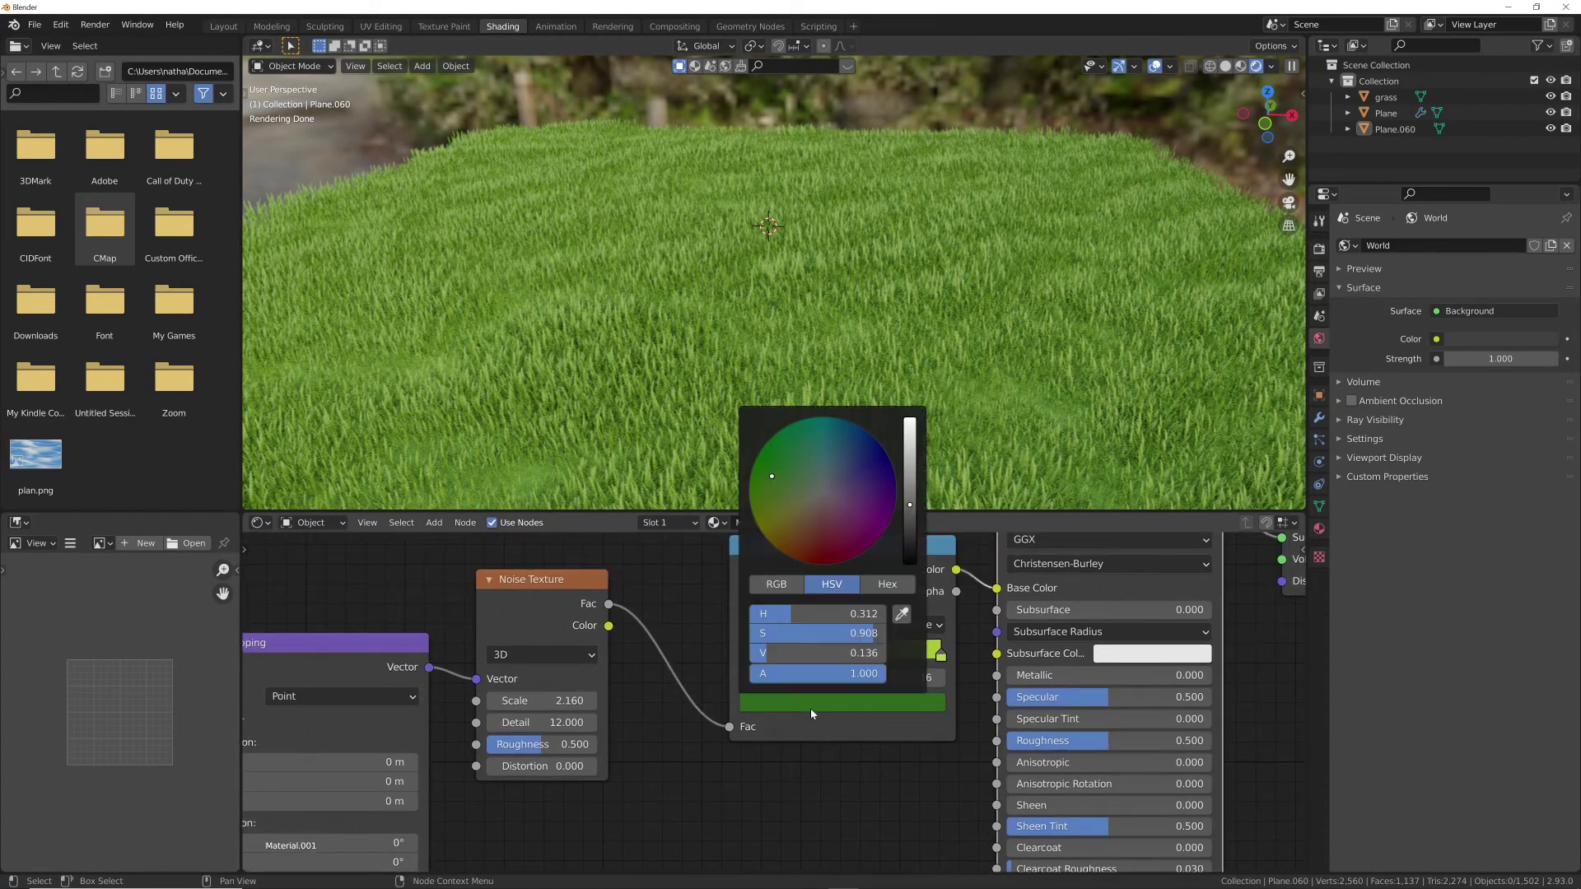
{"action": "left_click", "coordinate": [795, 534]}
{"action": "key", "text": "ctrl+v"}
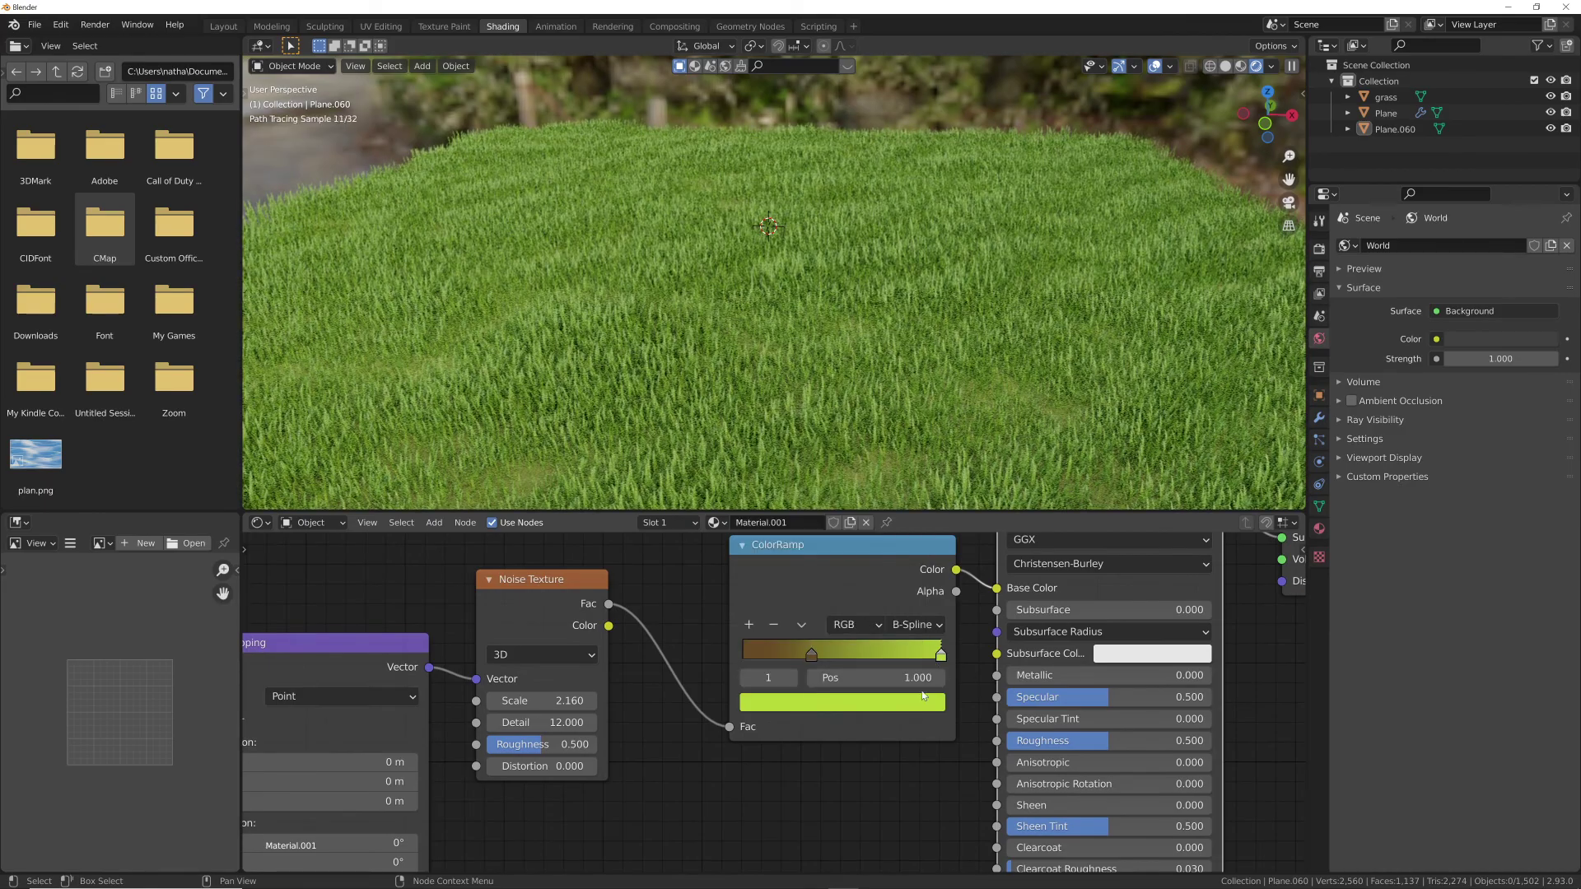
{"action": "left_click", "coordinate": [811, 654]}
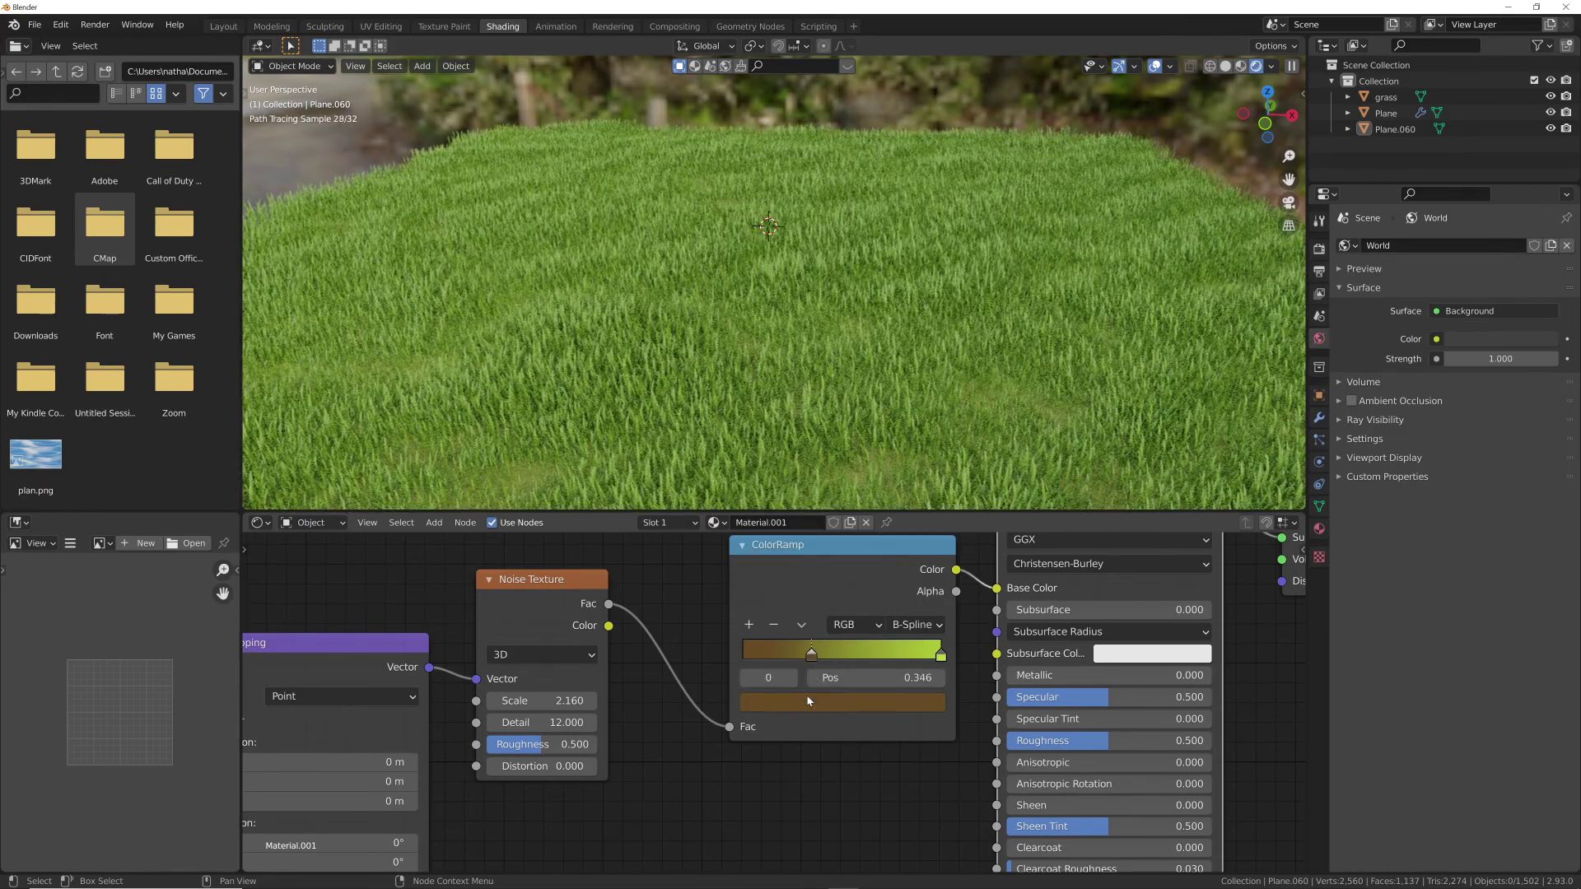
{"action": "left_click", "coordinate": [791, 707]}
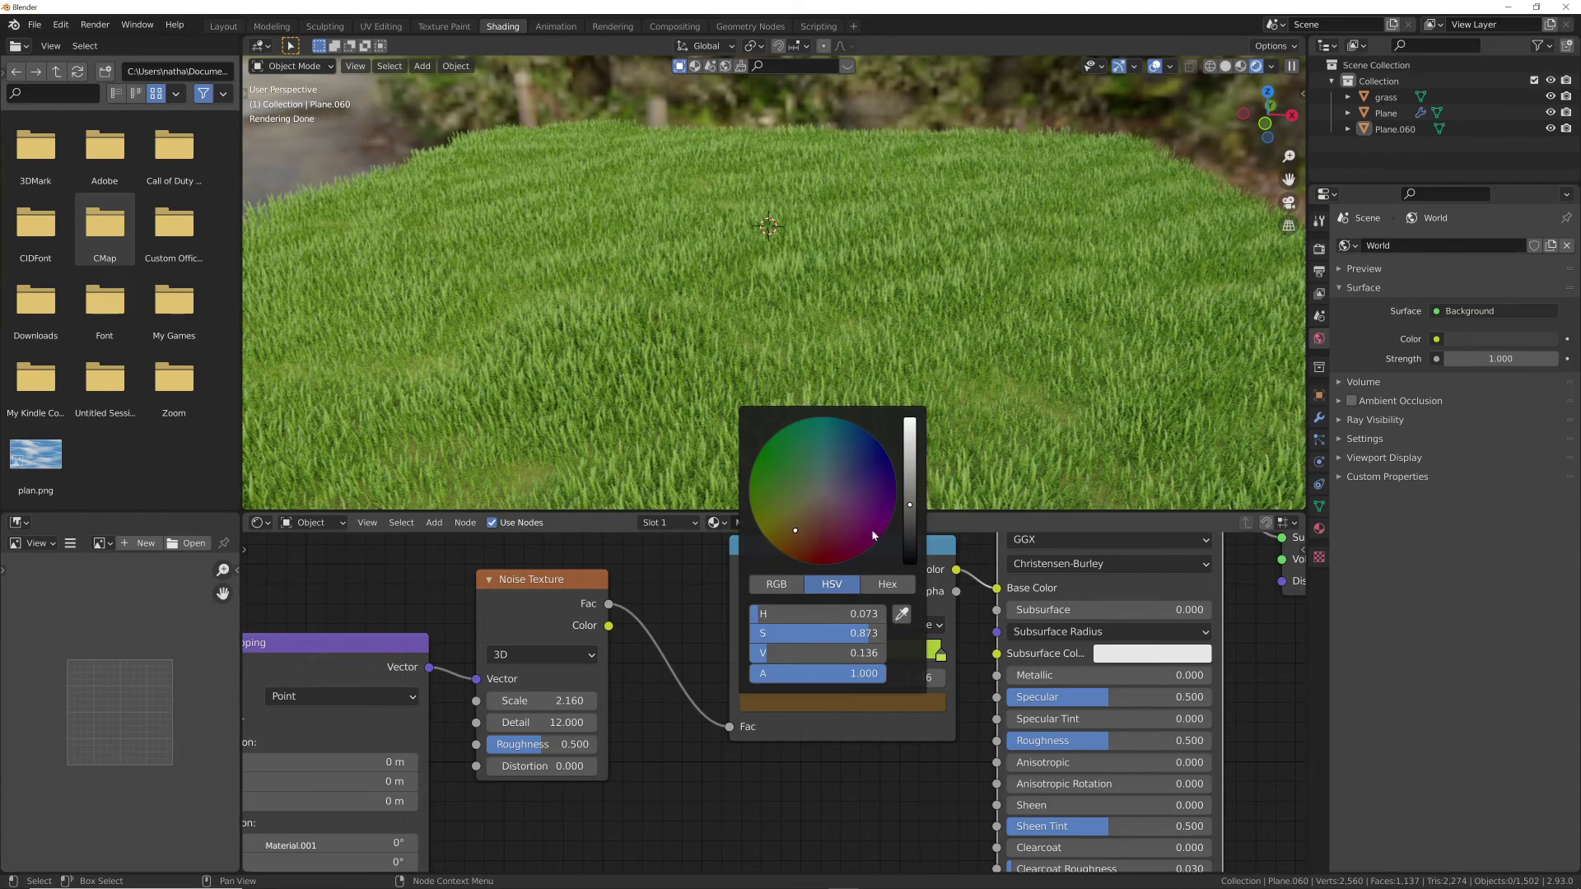
{"action": "left_click", "coordinate": [909, 434]}
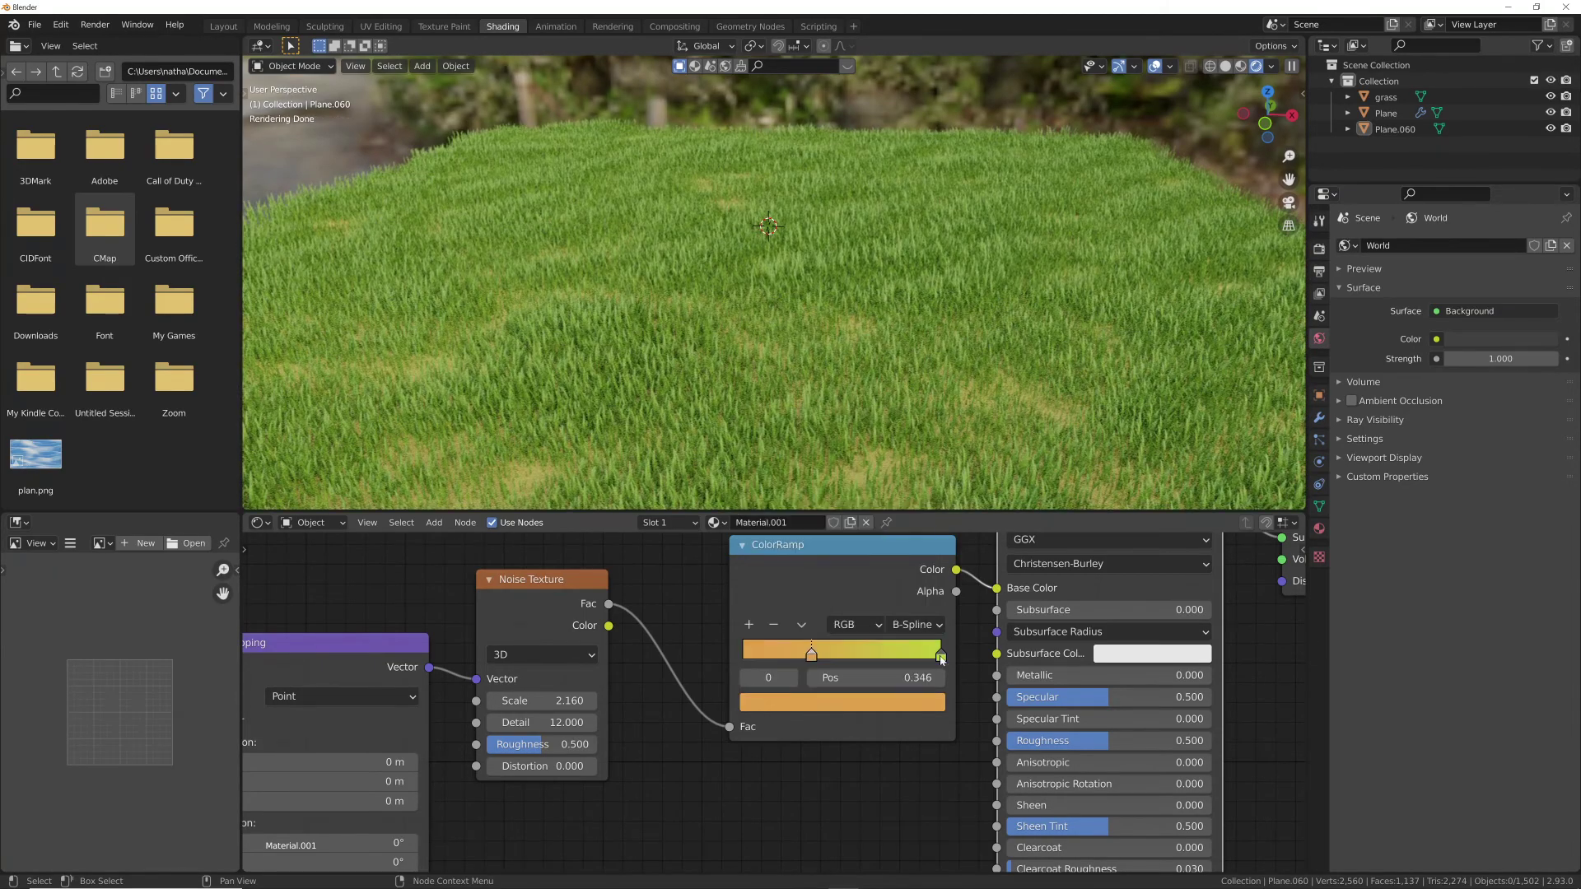
- Try a magenta color on the ground ColorRamp's lime green stop and undo it
{"action": "left_click", "coordinate": [940, 655]}
{"action": "left_click", "coordinate": [902, 706]}
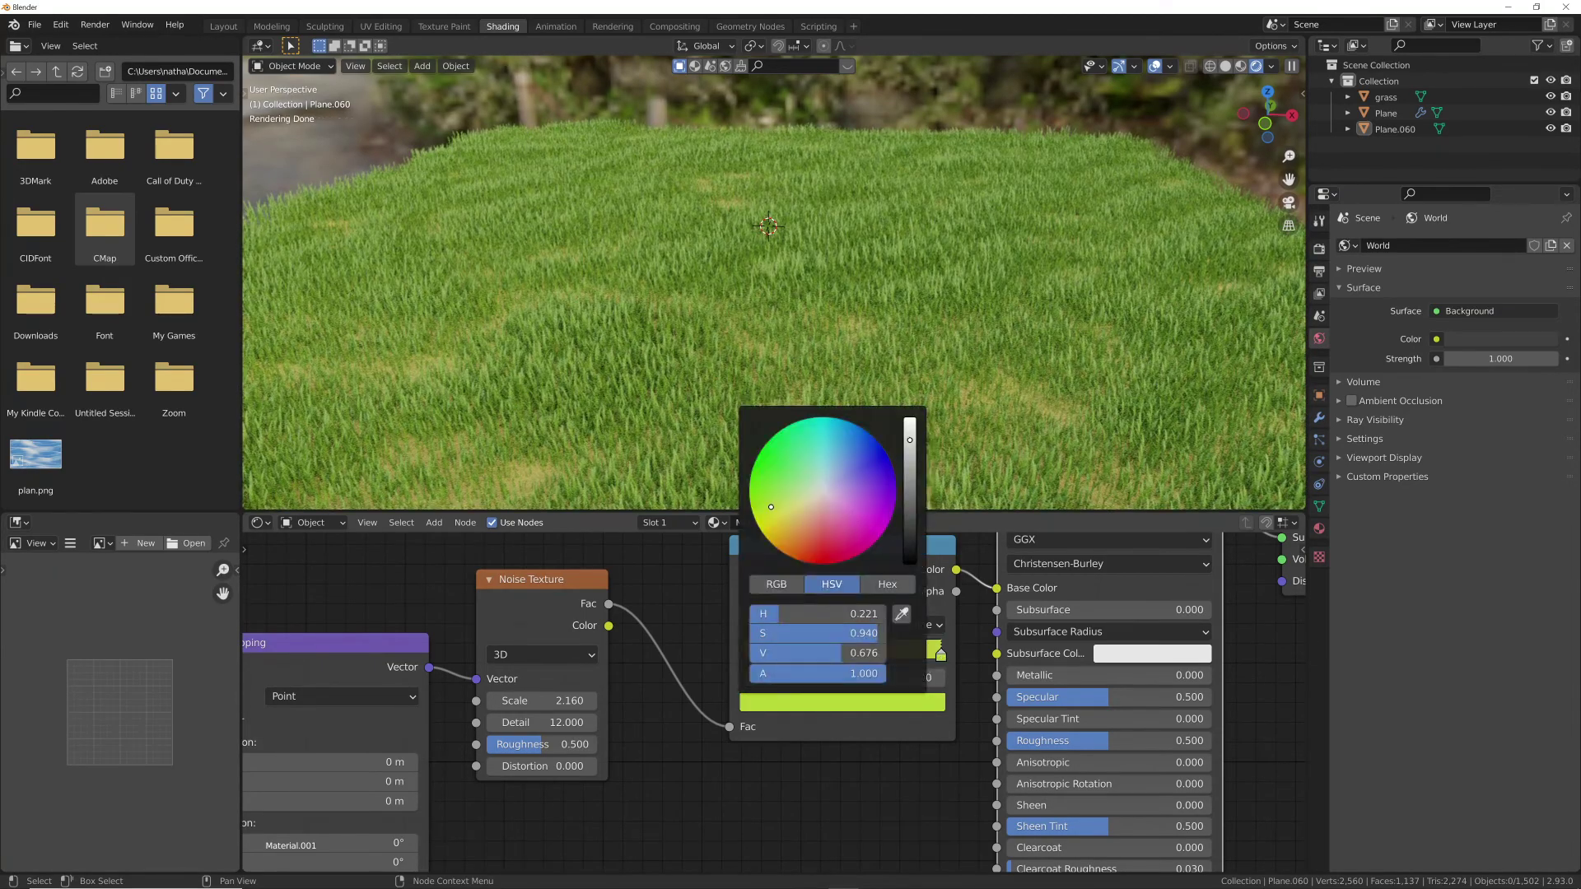
{"action": "left_click", "coordinate": [847, 512]}
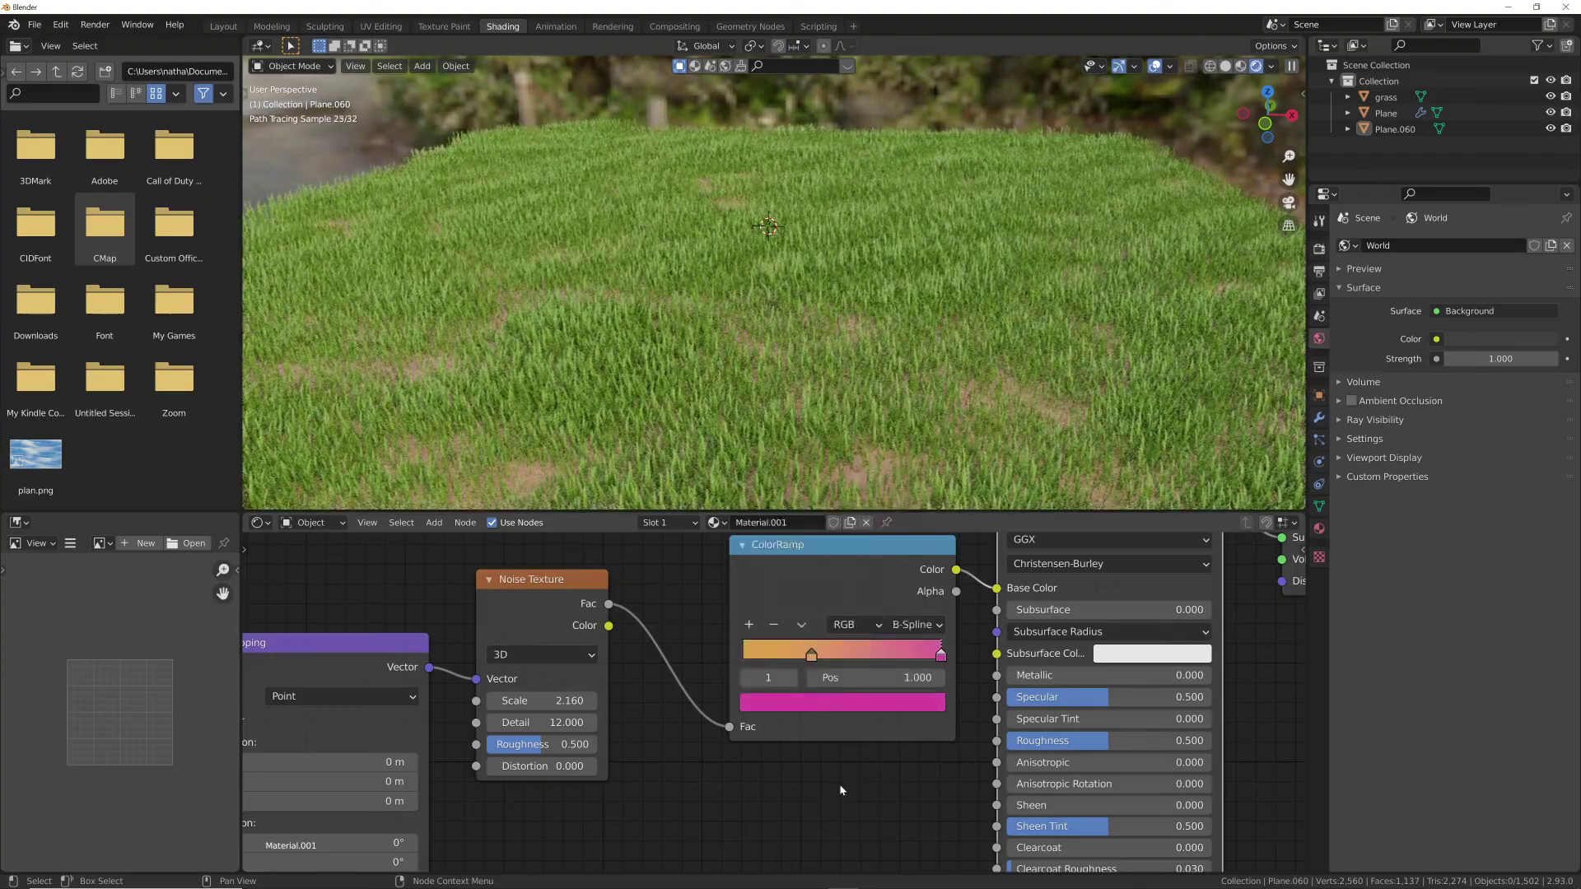
{"action": "key", "text": "ctrl+z"}
{"action": "key", "text": "ctrl+z"}
{"action": "key", "text": "ctrl+z"}
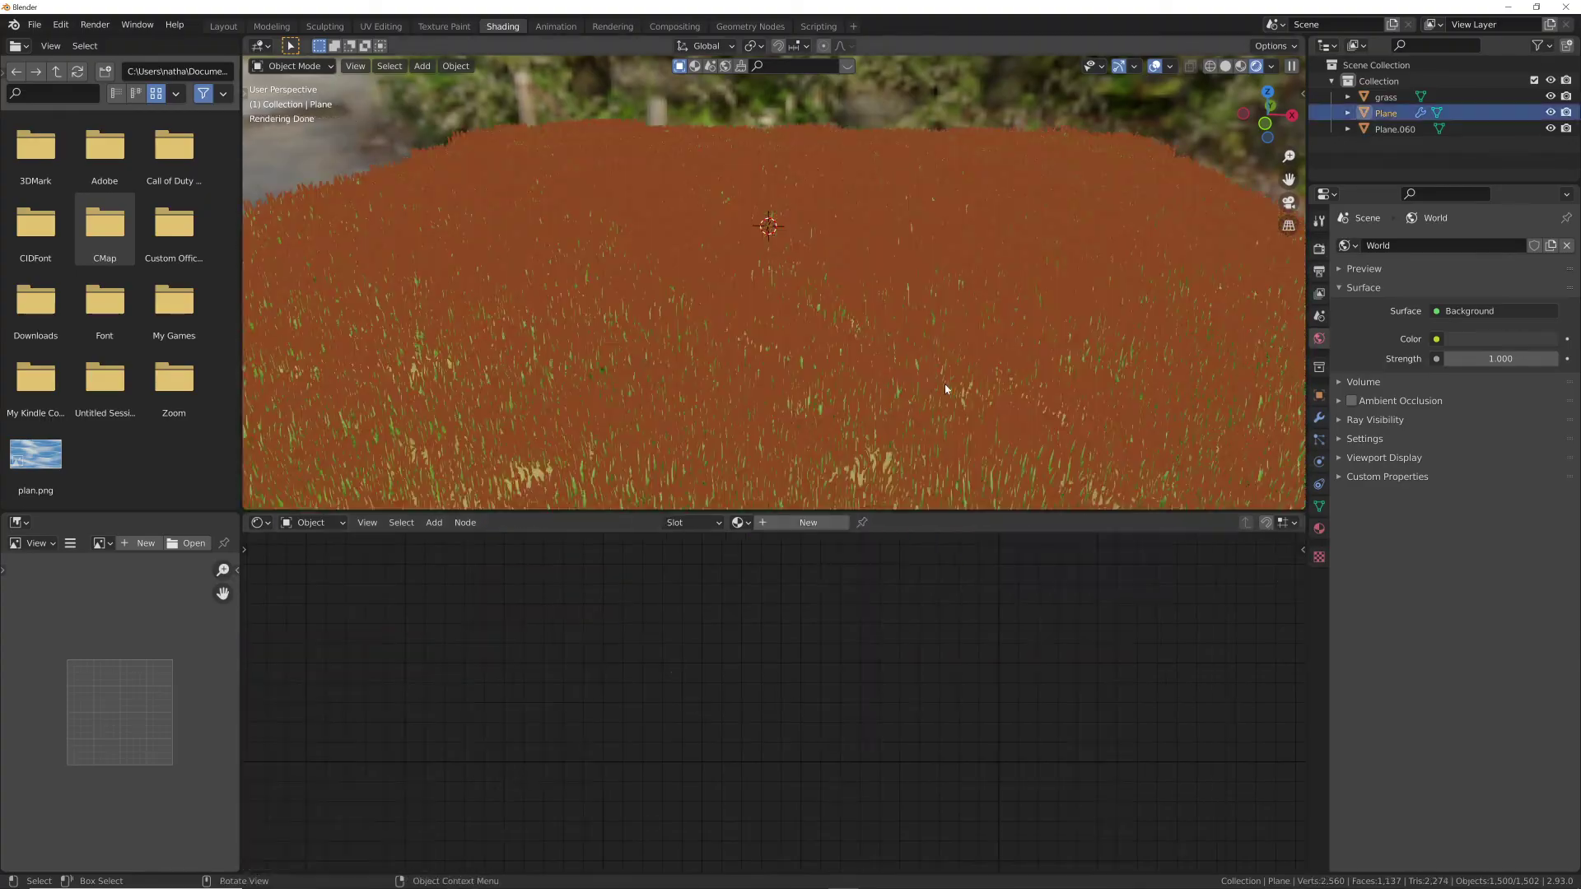
{"action": "key", "text": "ctrl+shift+z"}
{"action": "key", "text": "ctrl+shift+z"}
- In the grass material's ColorRamp, recolor the dark green stop to orange-brown and the lime green stop to magenta
{"action": "left_click", "coordinate": [856, 707]}
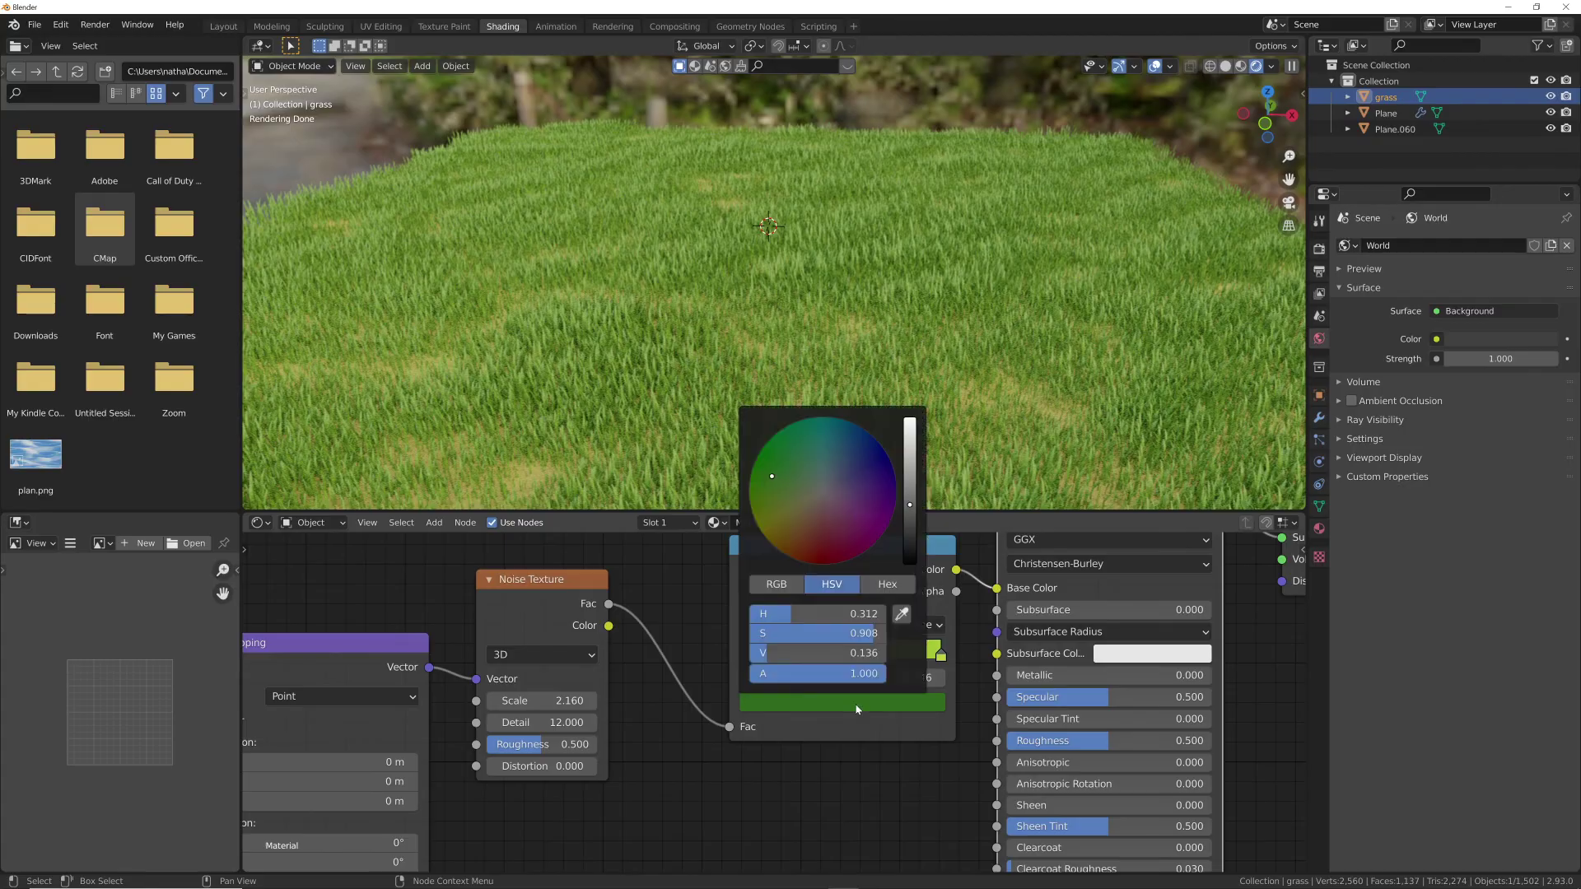
{"action": "left_click_drag", "start_coordinate": [909, 444], "coordinate": [909, 459]}
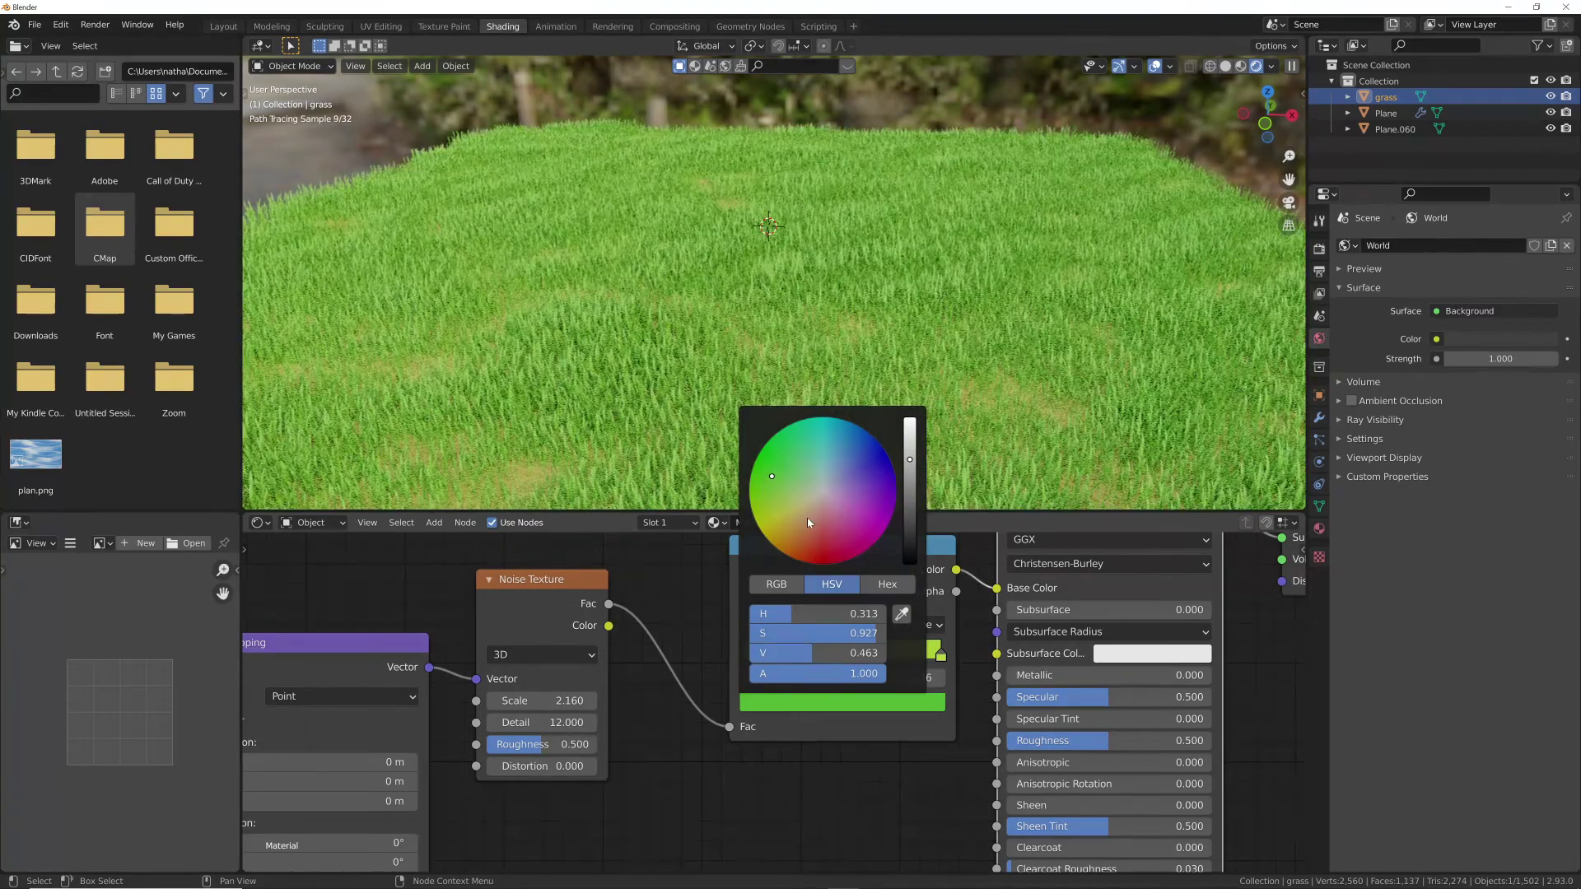
{"action": "left_click", "coordinate": [805, 525]}
{"action": "left_click", "coordinate": [940, 655]}
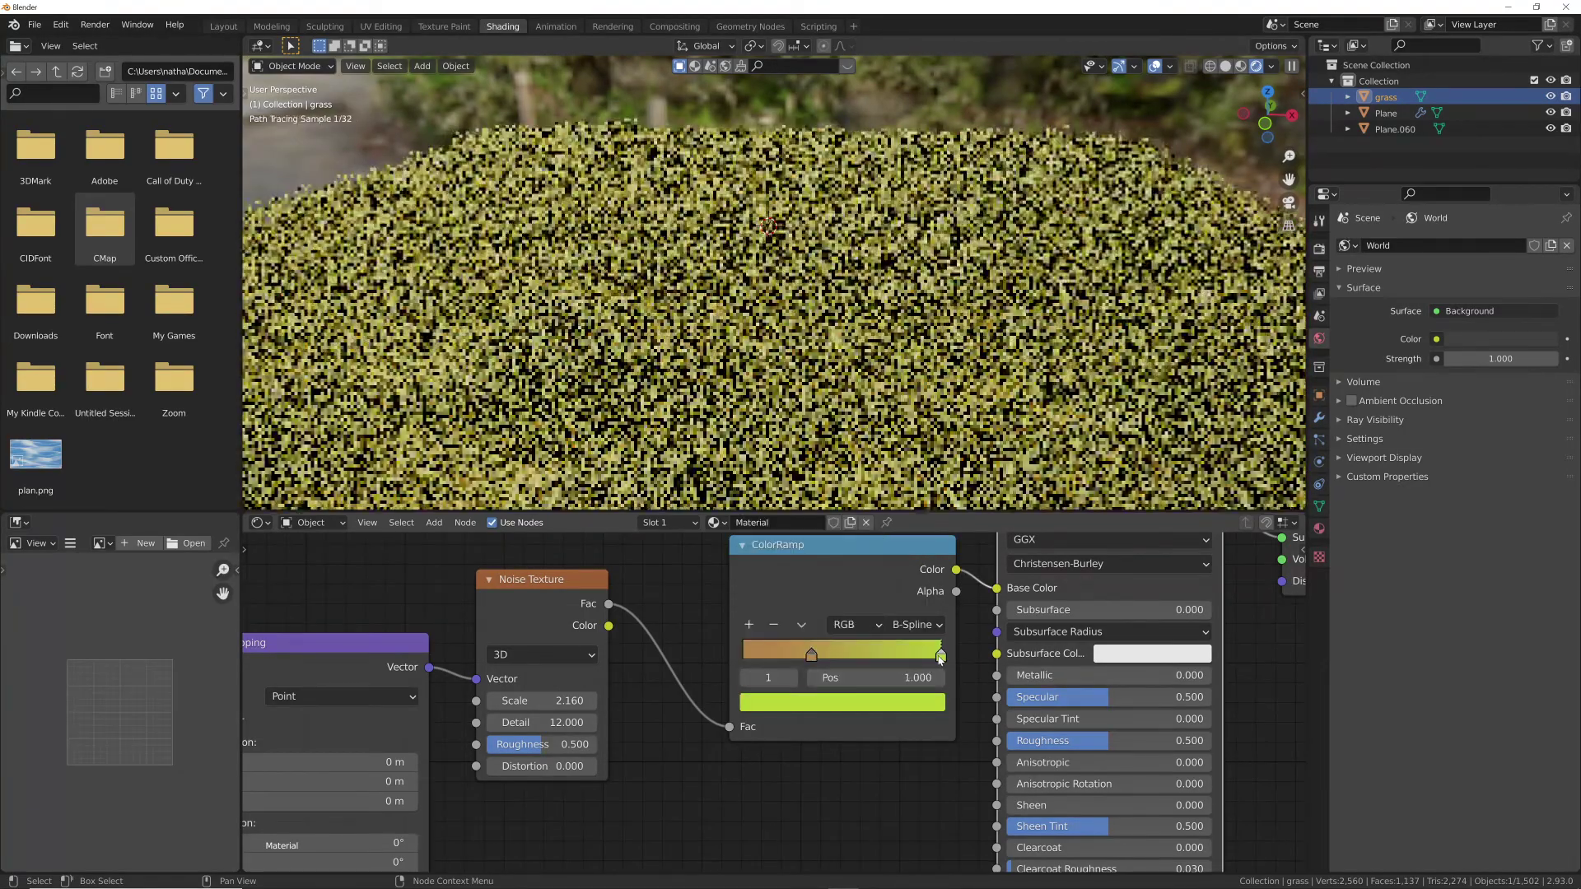
{"action": "left_click", "coordinate": [909, 705]}
{"action": "left_click", "coordinate": [869, 529]}
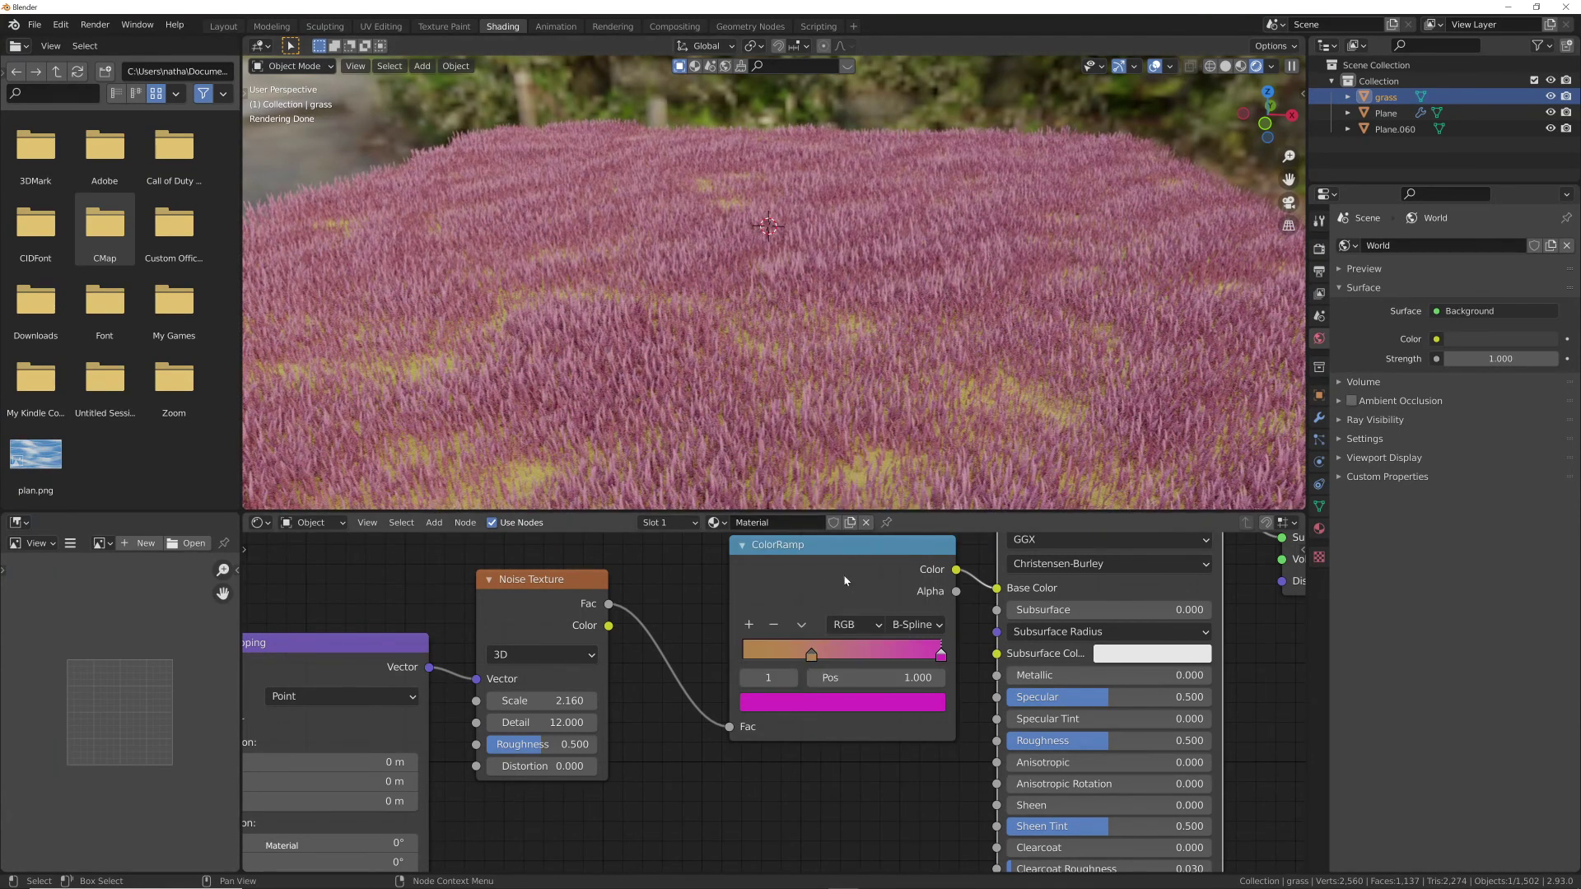
- Replace the ground material's ColorRamp with the grass material's version, linking it from the Noise Texture's Fac and into Base Color
{"action": "left_click", "coordinate": [517, 472]}
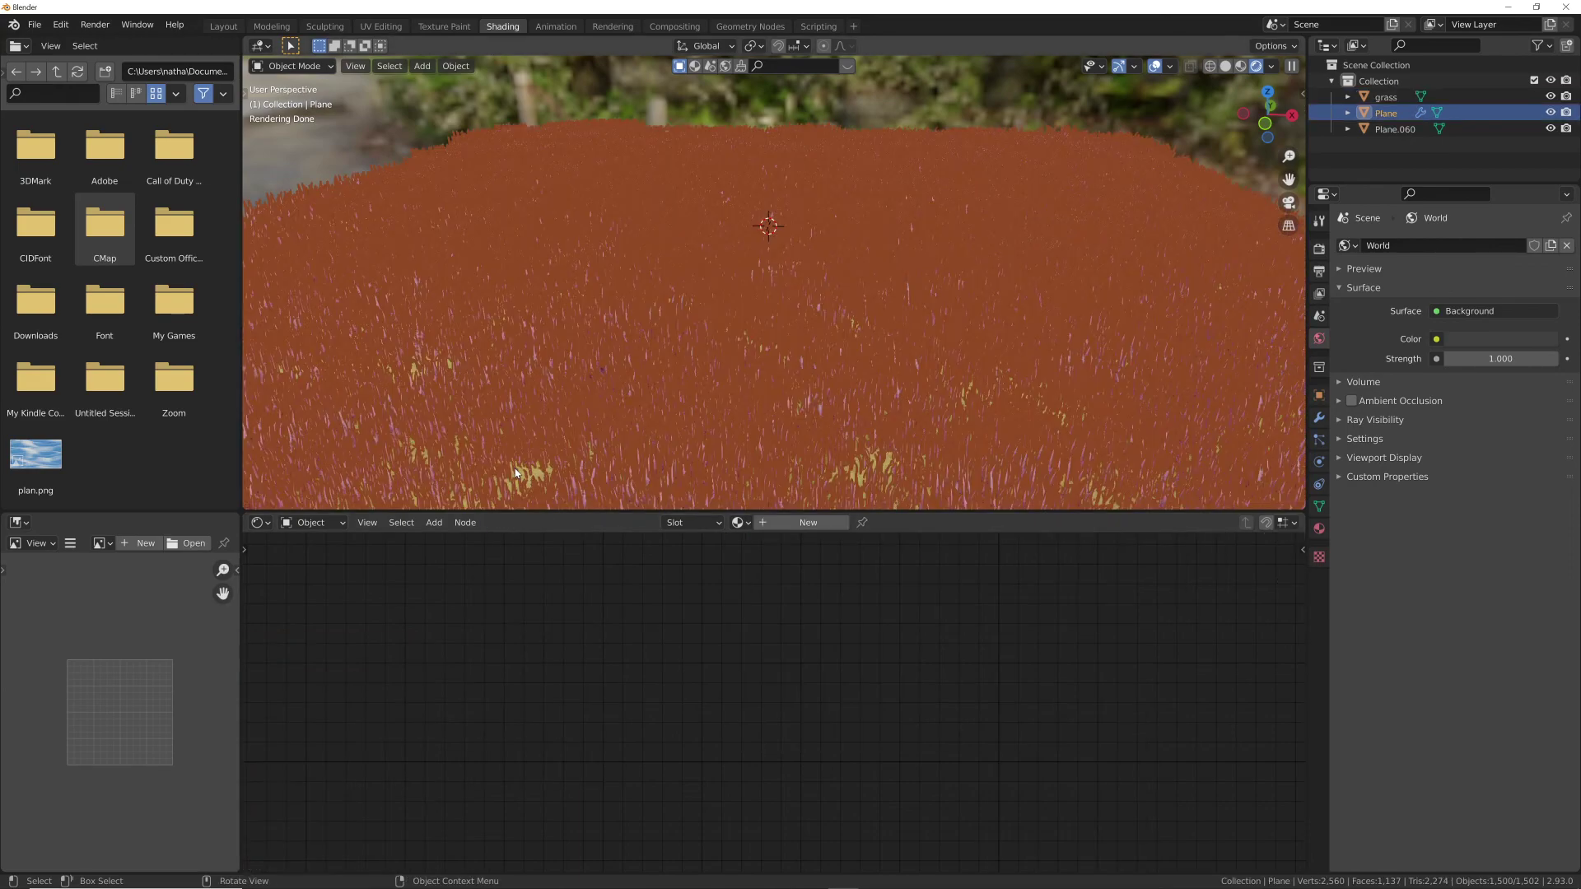
{"action": "left_click", "coordinate": [517, 472]}
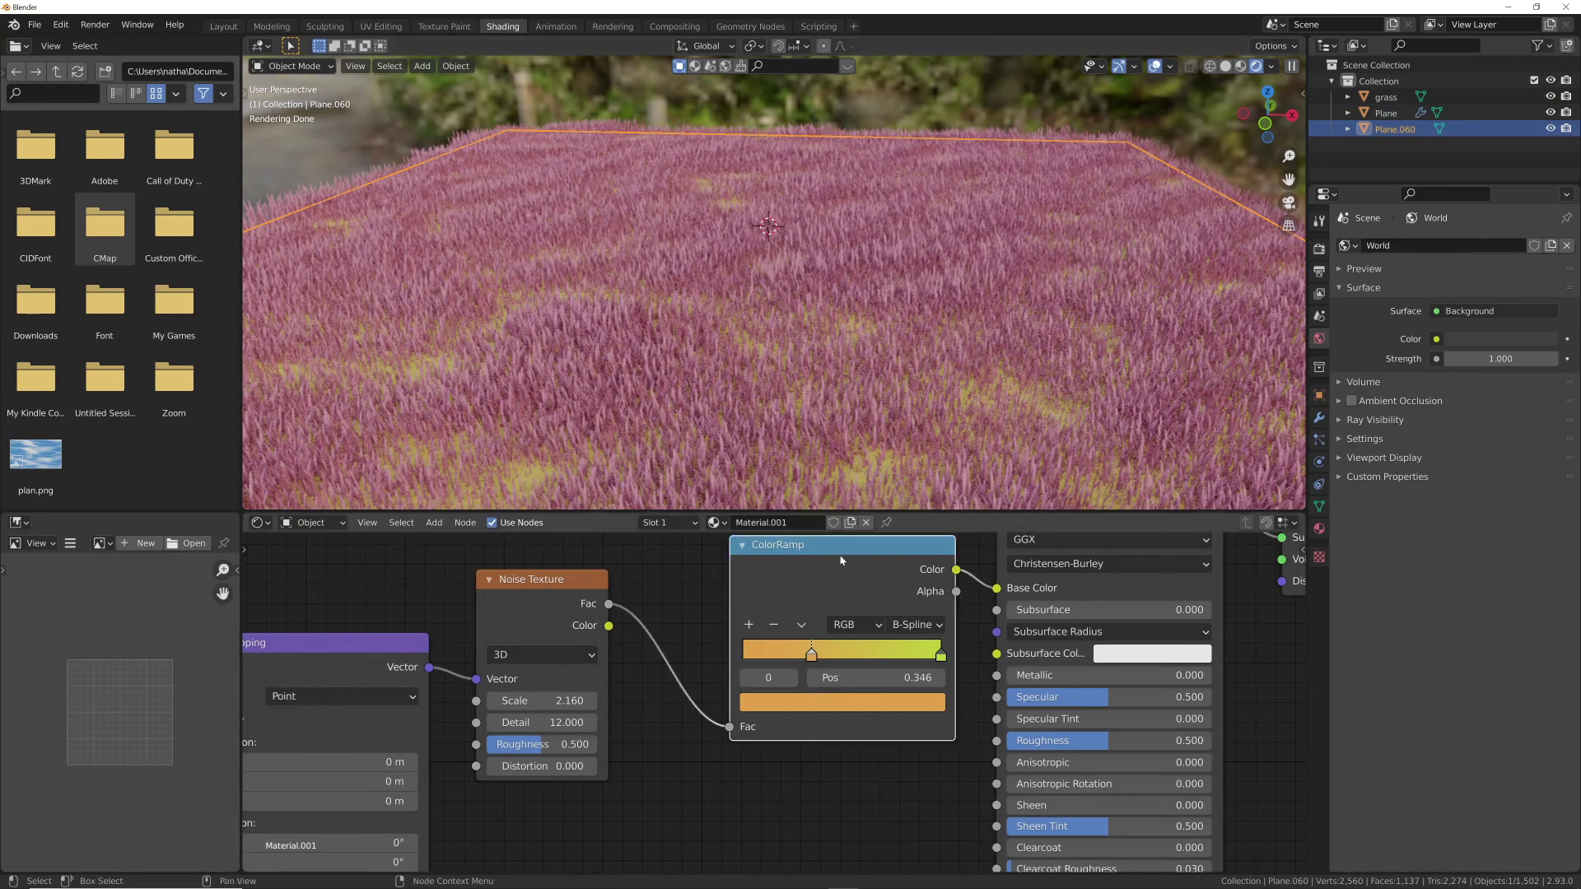
{"action": "key", "text": "ctrl+v"}
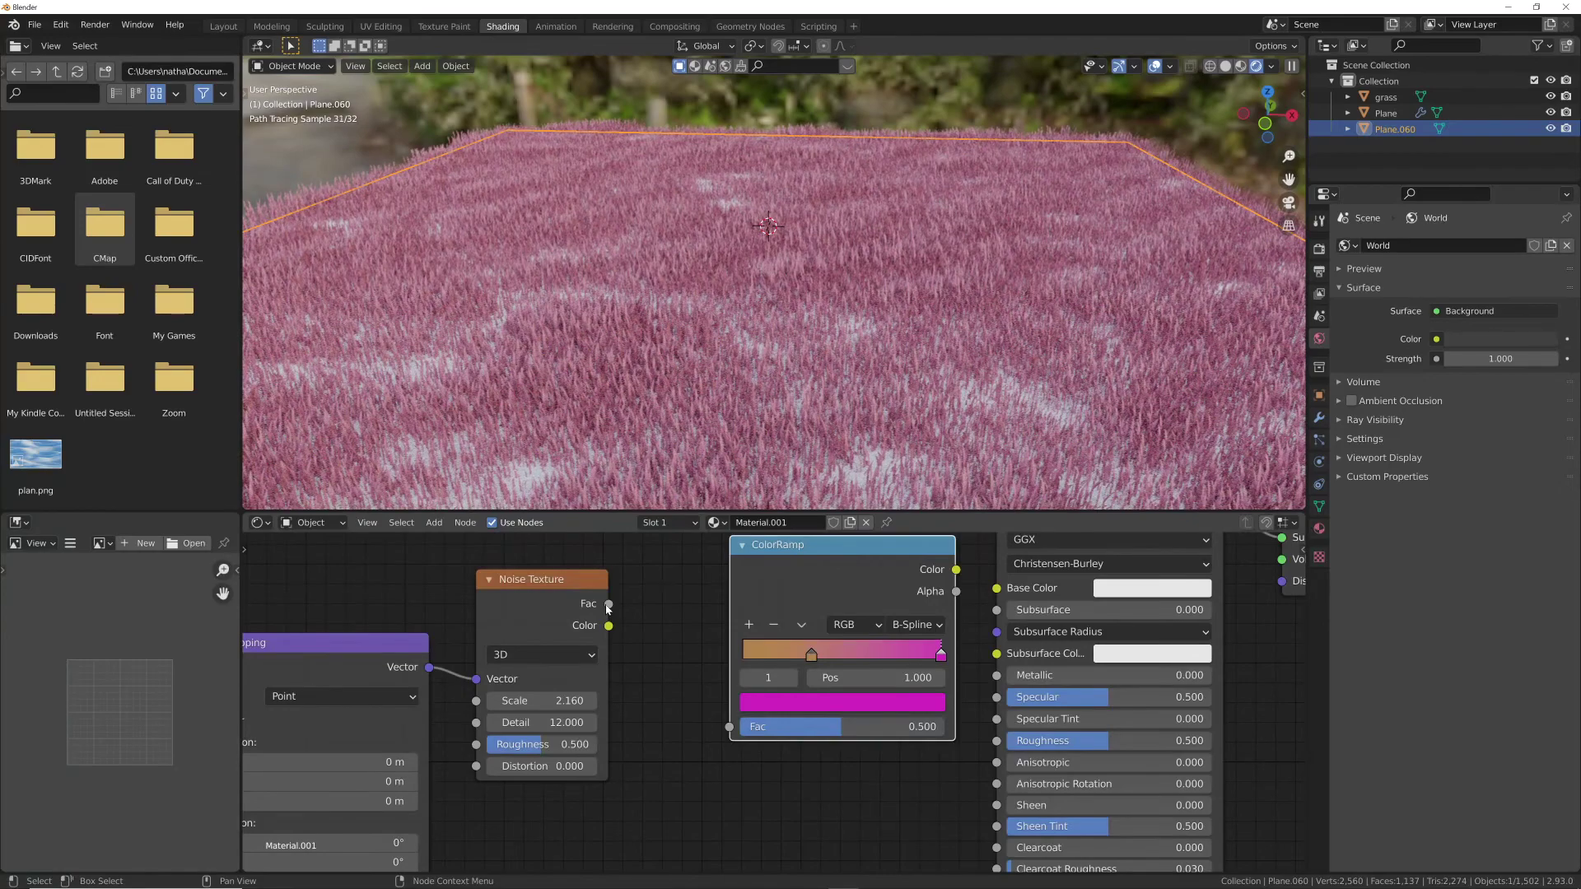
{"action": "left_click_drag", "start_coordinate": [607, 606], "coordinate": [728, 726]}
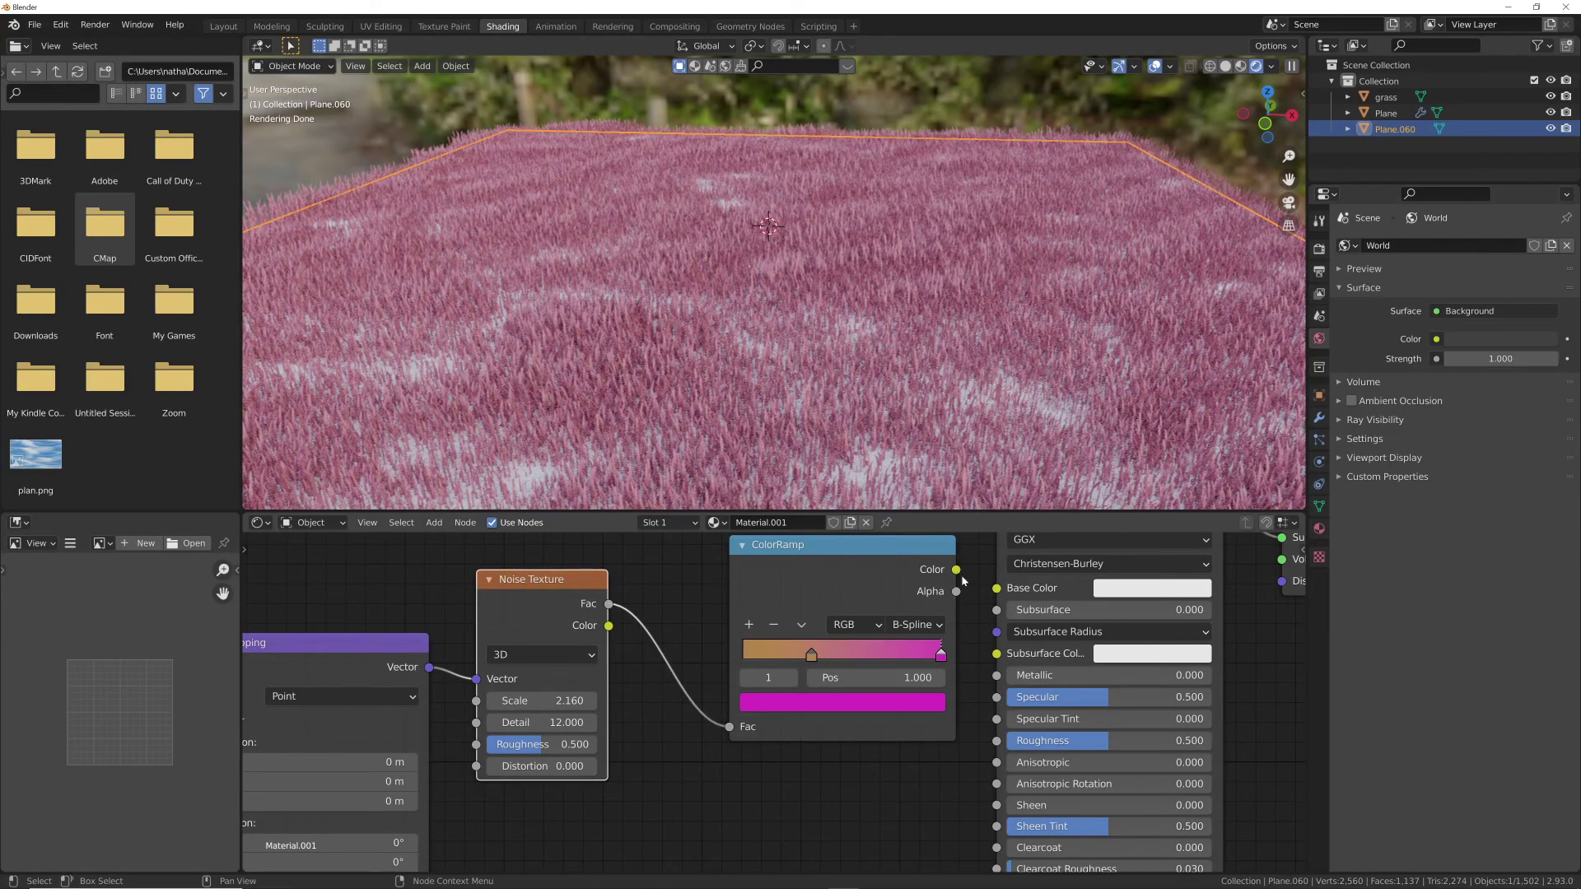
{"action": "left_click_drag", "start_coordinate": [956, 570], "coordinate": [996, 588]}
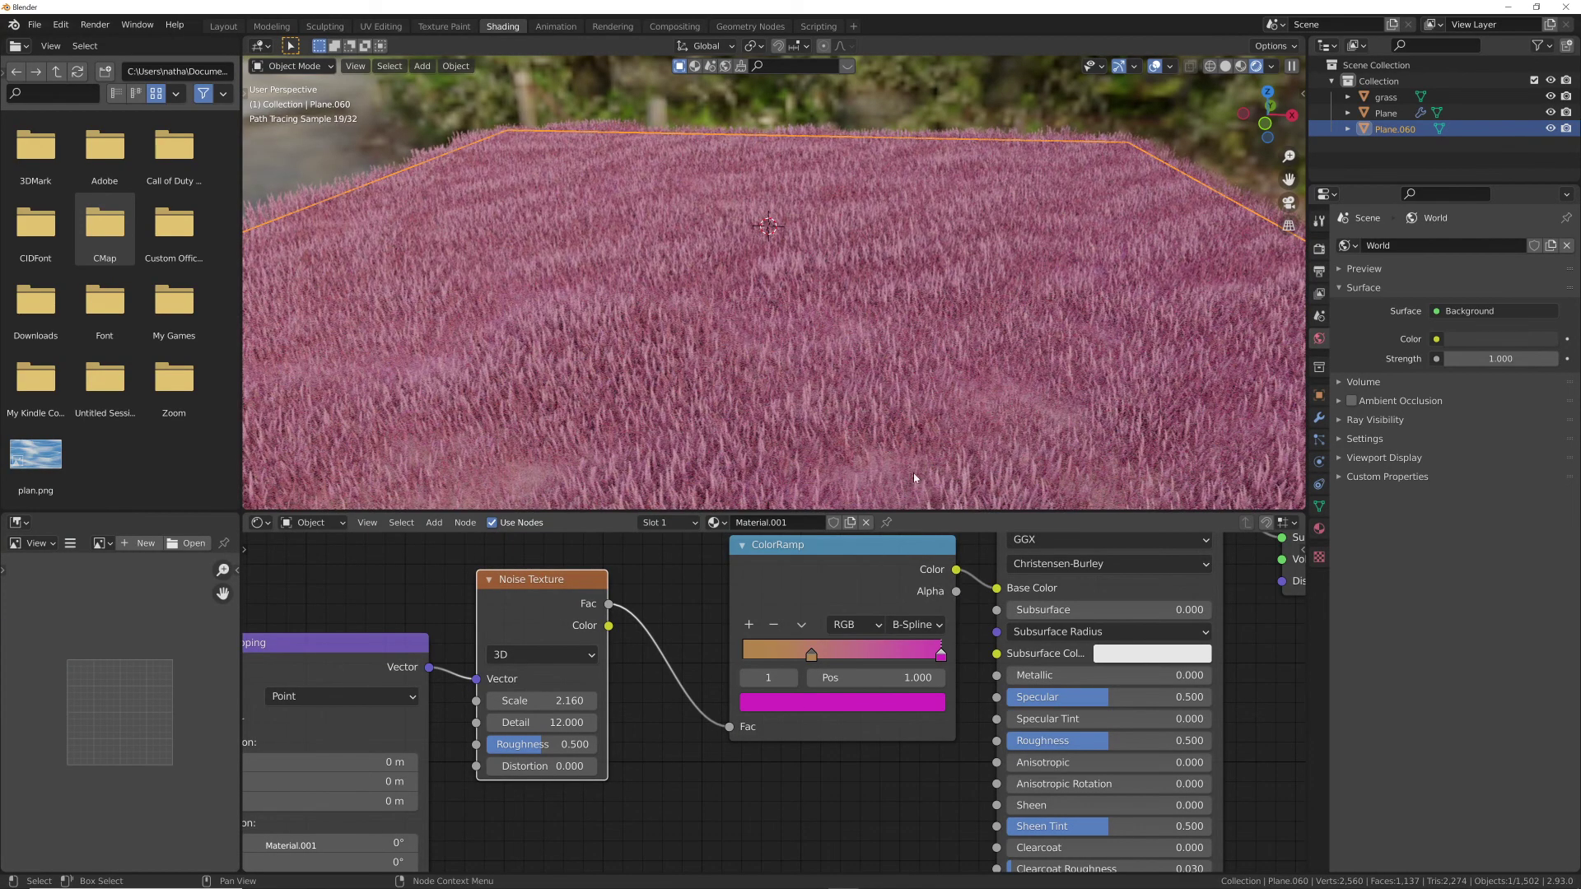
{"action": "left_click", "coordinate": [984, 117]}
{"action": "middle_click_drag", "start_coordinate": [984, 117], "coordinate": [818, 335]}
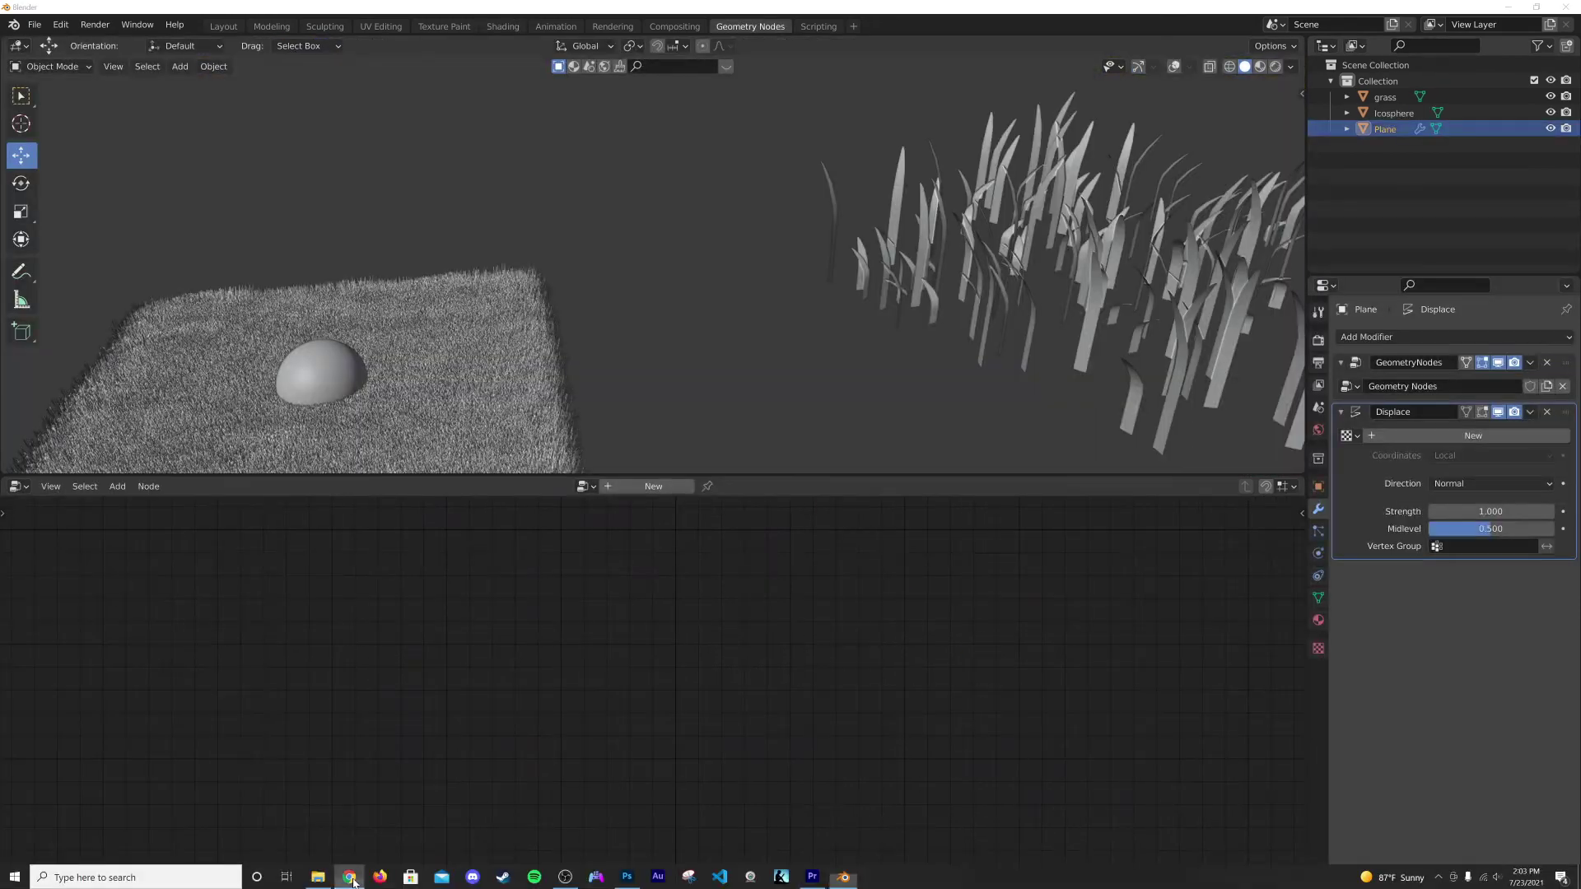
- Switch to the Chrome browser to examine the purple grassy hills reference image on Instagram, and return to Blender
{"action": "left_click", "coordinate": [350, 877]}
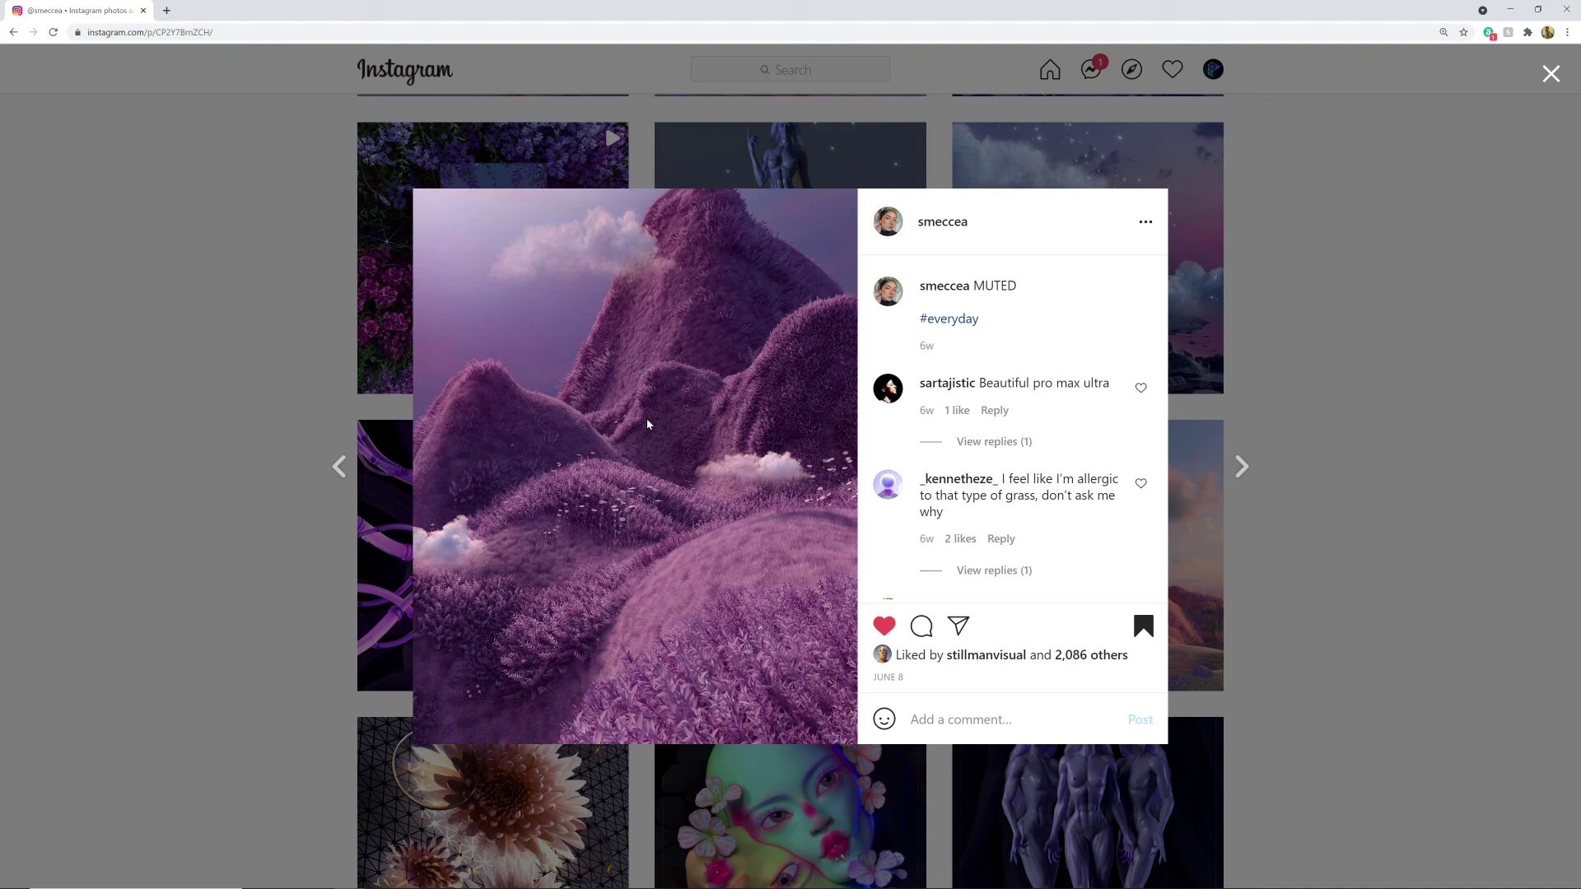
{"action": "left_click", "coordinate": [1512, 12]}
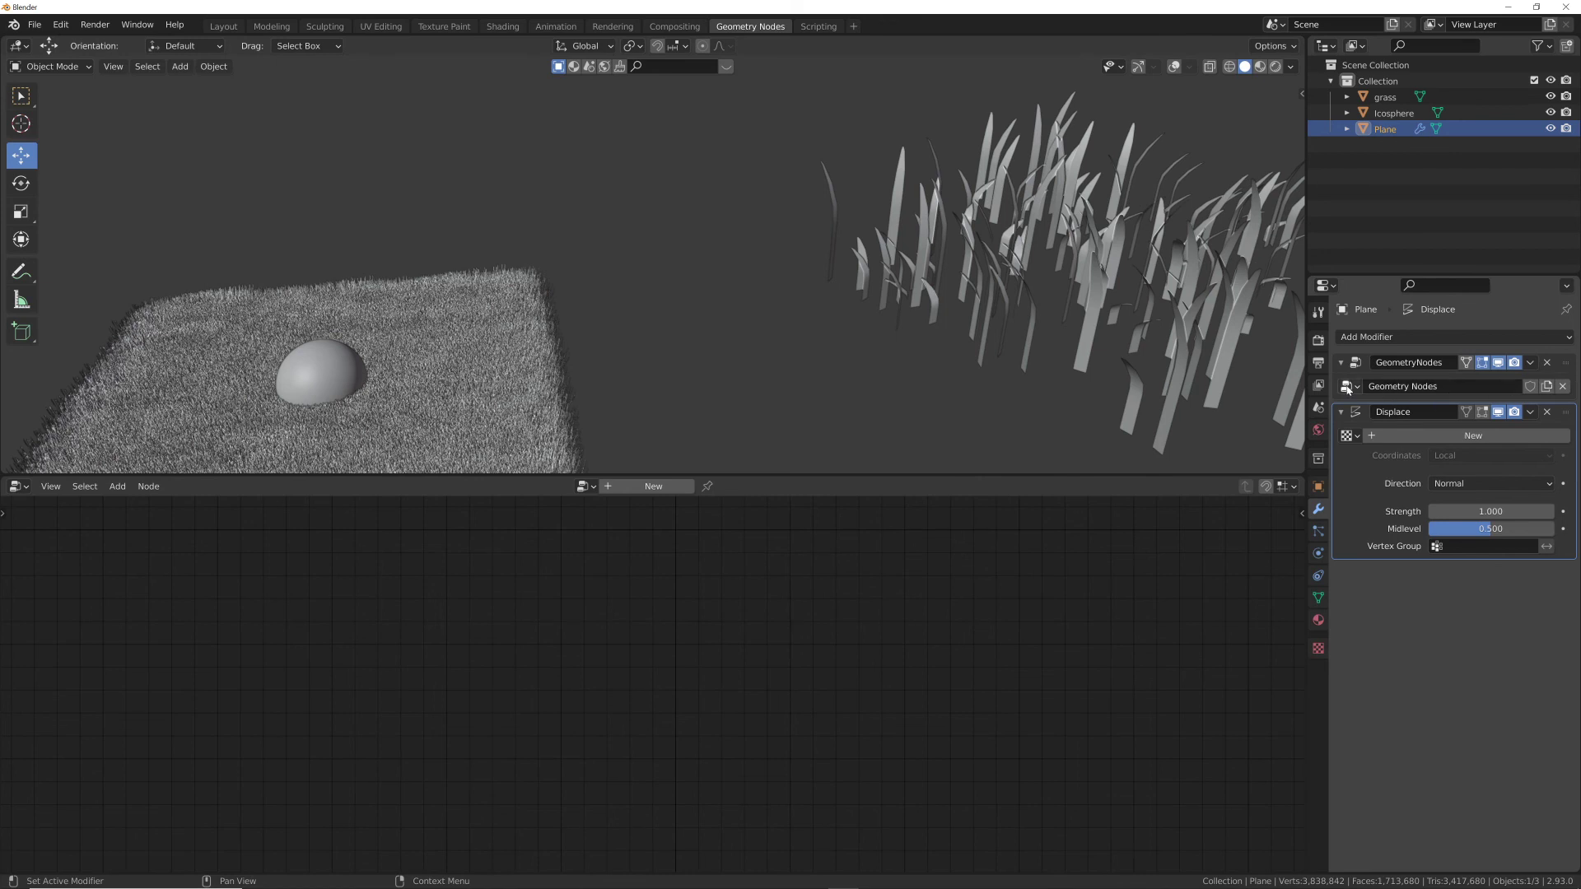
- Set the Point Distribute node's maximum density to 0.200 in the ground plane's geometry nodes and inspect the scattered grass clumps around the sphere
{"action": "left_click", "coordinate": [1561, 368]}
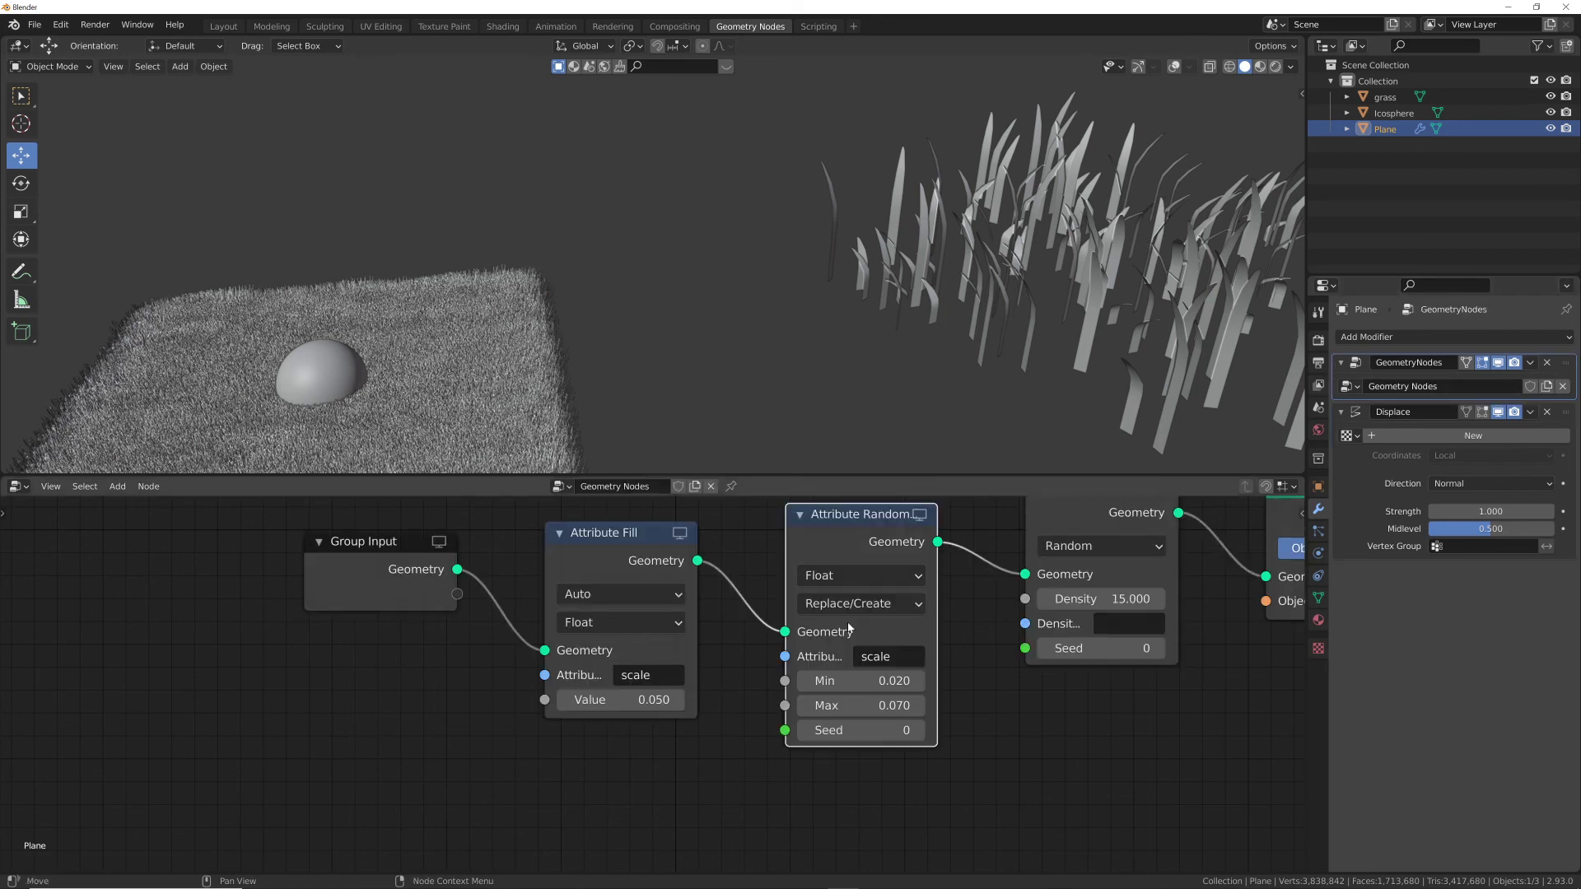
{"action": "middle_click_drag", "start_coordinate": [906, 576], "coordinate": [797, 640]}
{"action": "mouse_move", "coordinate": [950, 670]}
{"action": "left_mouse_down"}
{"action": "mouse_move", "coordinate": [881, 670]}
{"action": "mouse_move", "coordinate": [946, 671]}
{"action": "left_mouse_up"}
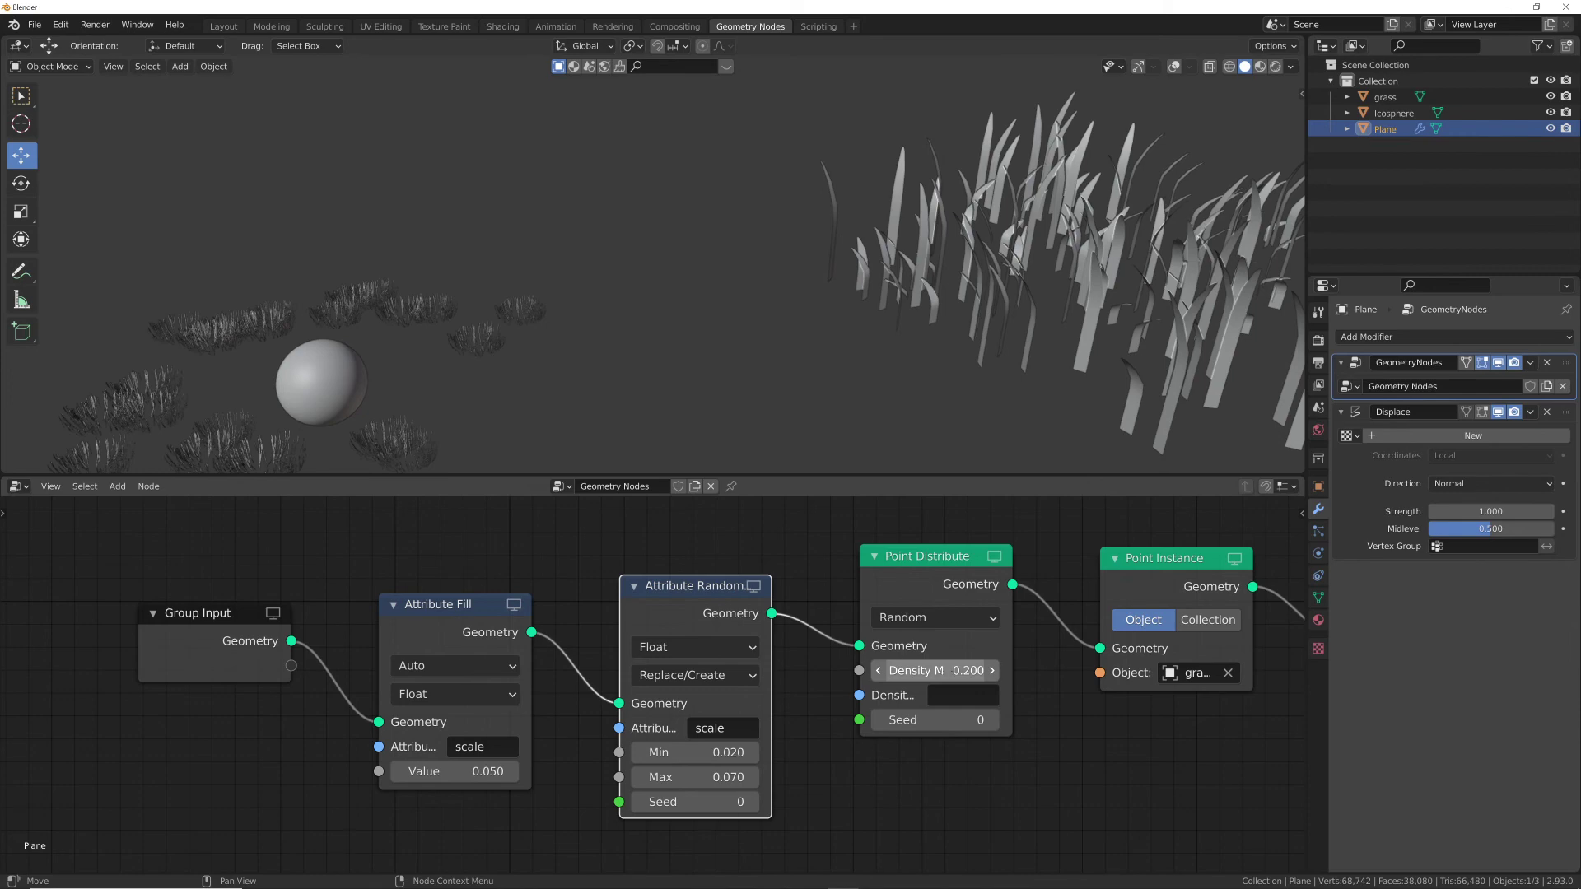
{"action": "left_click", "coordinate": [946, 670]}
{"action": "key", "text": "Return"}
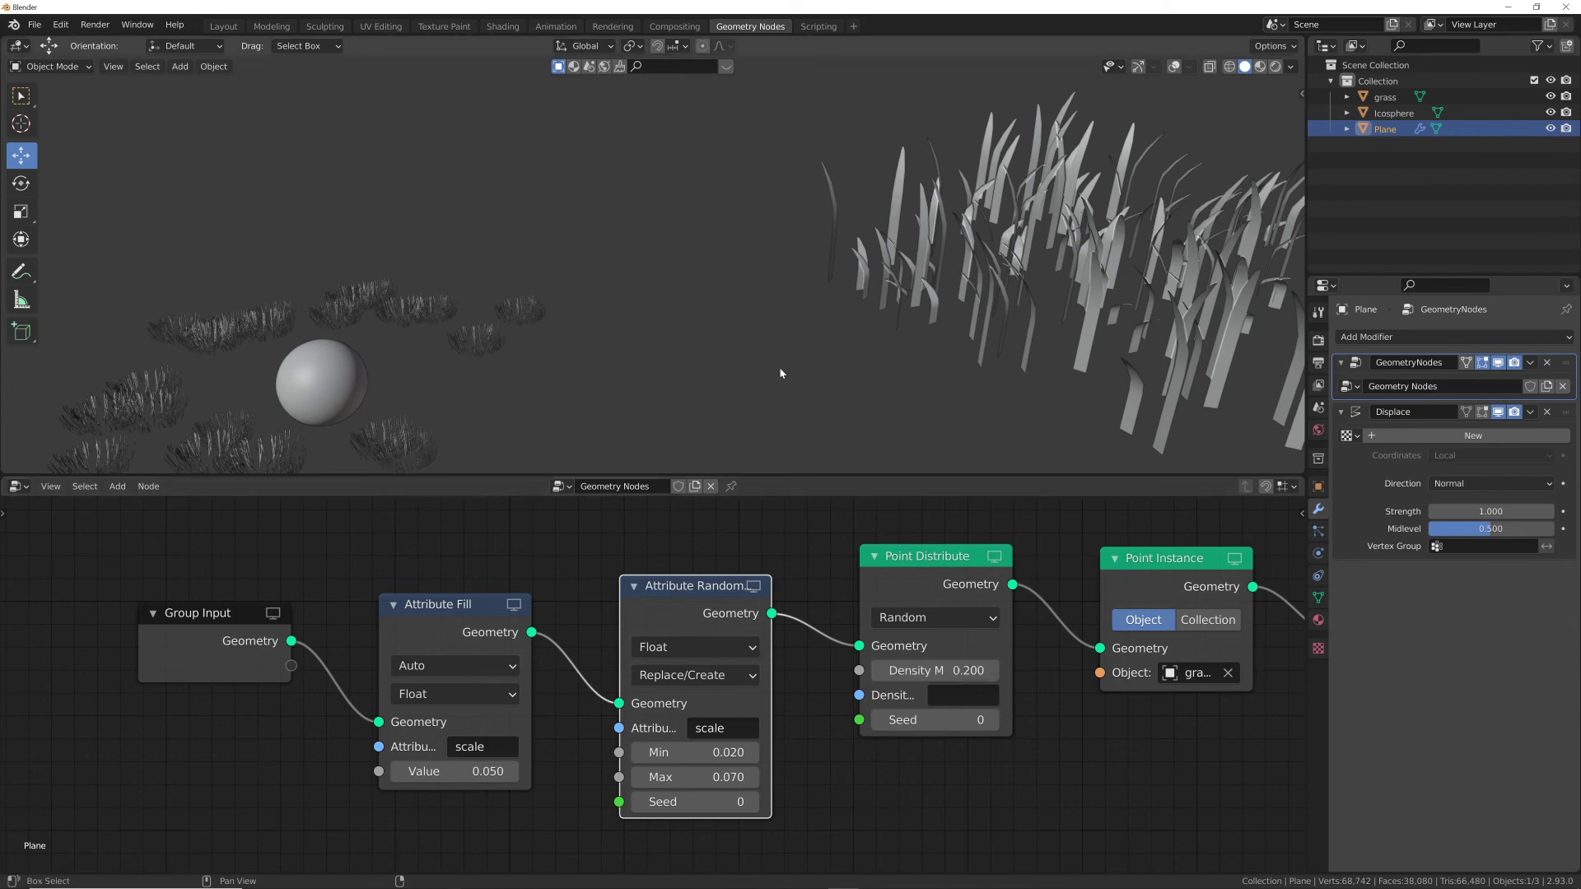
{"action": "middle_click_drag", "start_coordinate": [734, 370], "coordinate": [970, 320], "text": "shift"}
{"action": "scroll", "coordinate": [853, 377], "scroll_direction": "up", "scroll_amount": 5}
{"action": "middle_click_drag", "start_coordinate": [853, 377], "coordinate": [914, 424]}
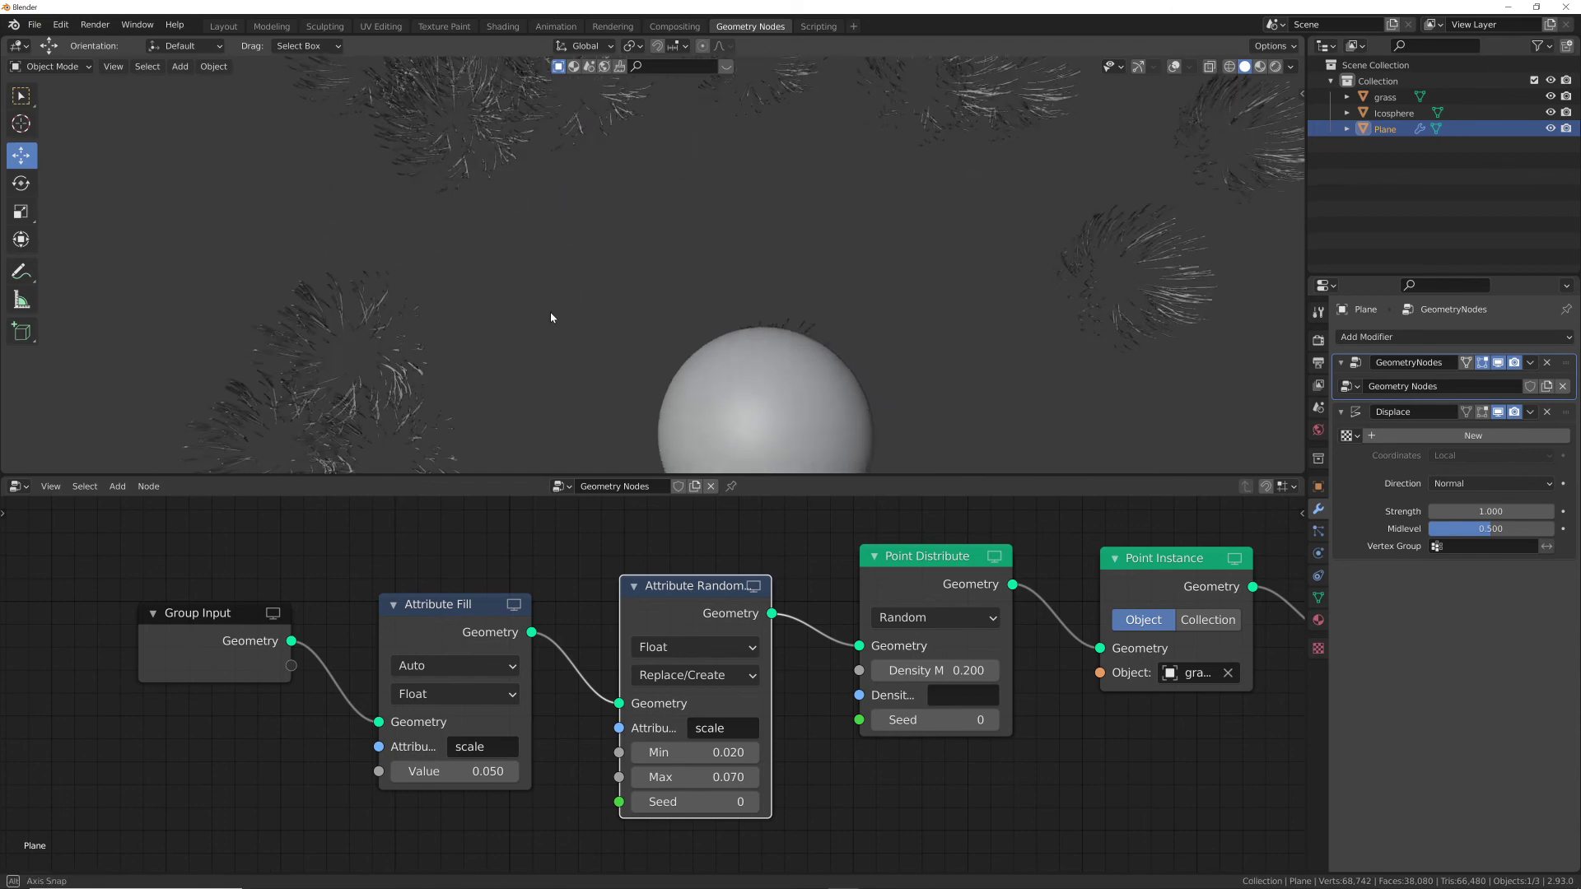
{"action": "middle_click_drag", "start_coordinate": [1096, 398], "coordinate": [984, 335], "text": "shift"}
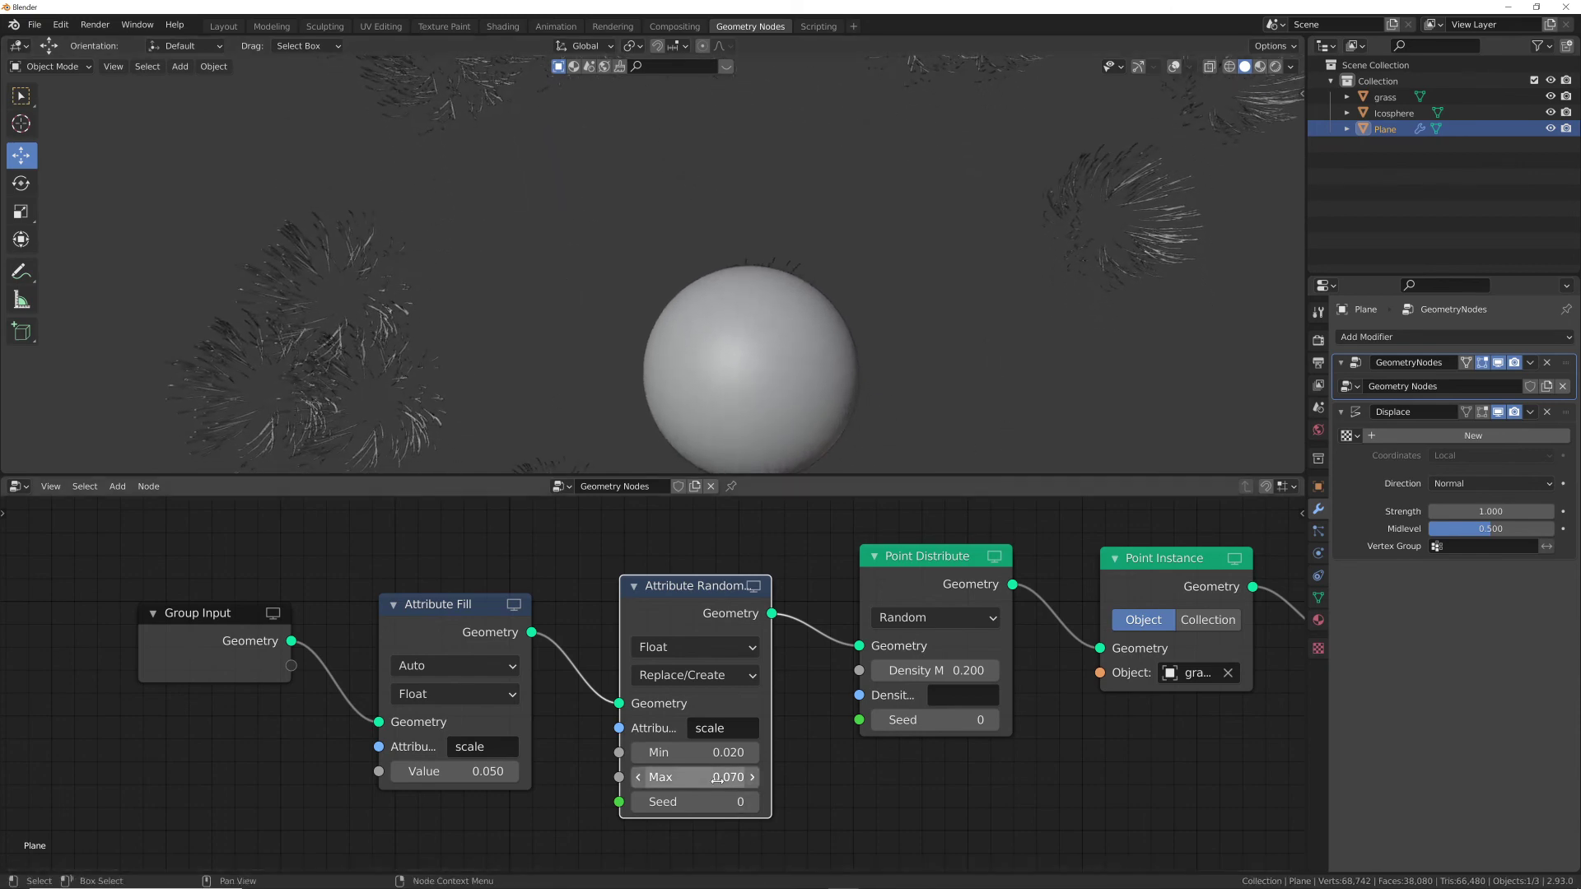
{"action": "middle_click_drag", "start_coordinate": [1085, 397], "coordinate": [1025, 349]}
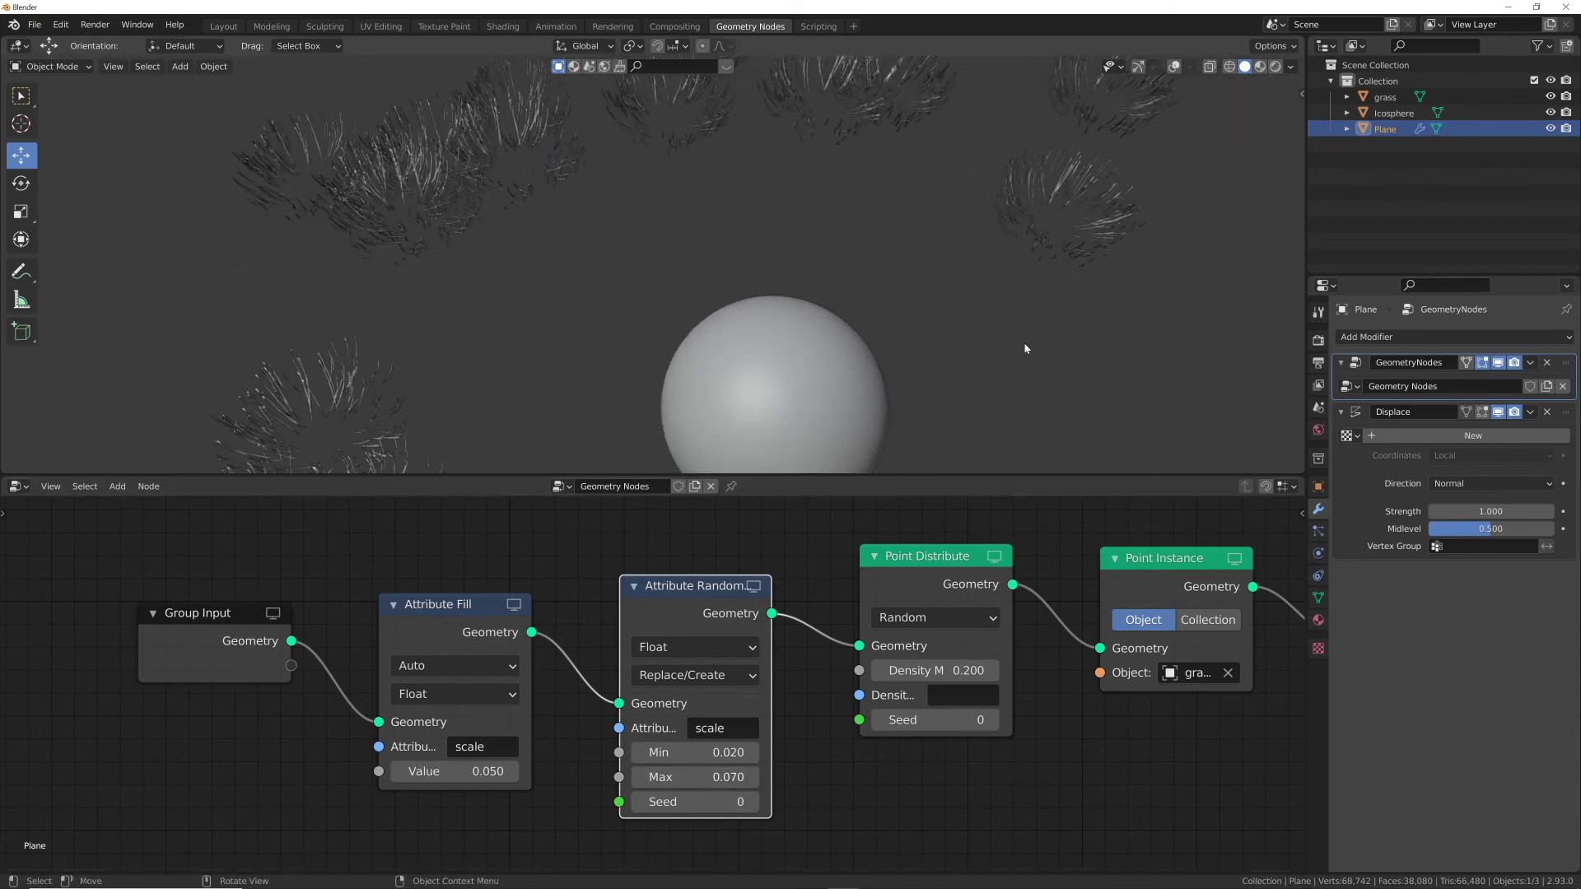
- In the Layout workspace, delete the old ground plane and add a new 2 m plane at the world origin
{"action": "left_click", "coordinate": [223, 27]}
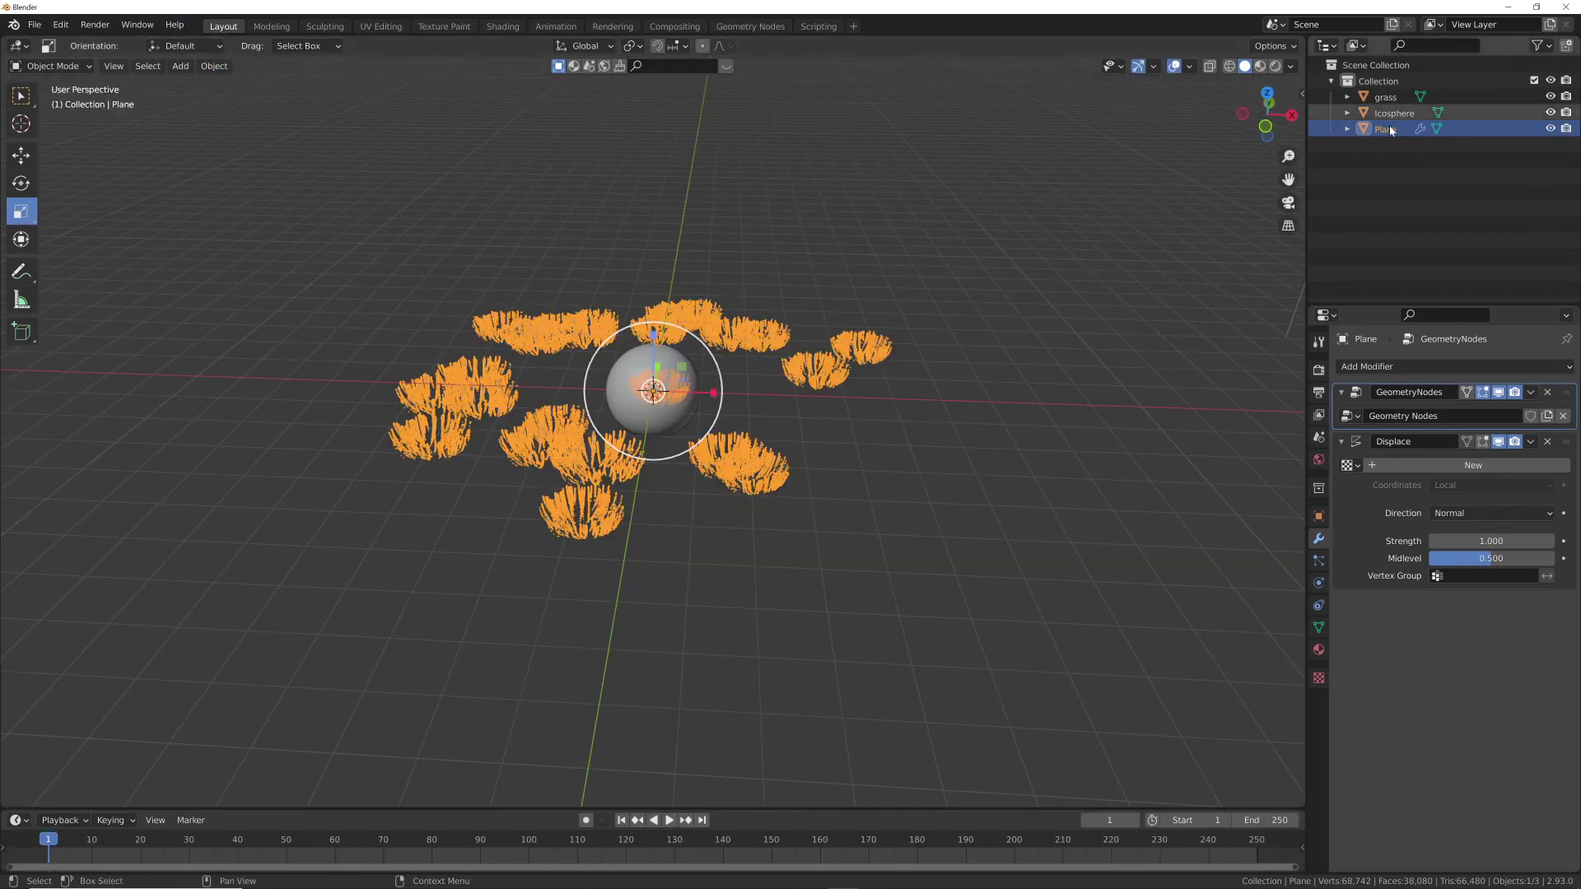
{"action": "key", "text": "Delete"}
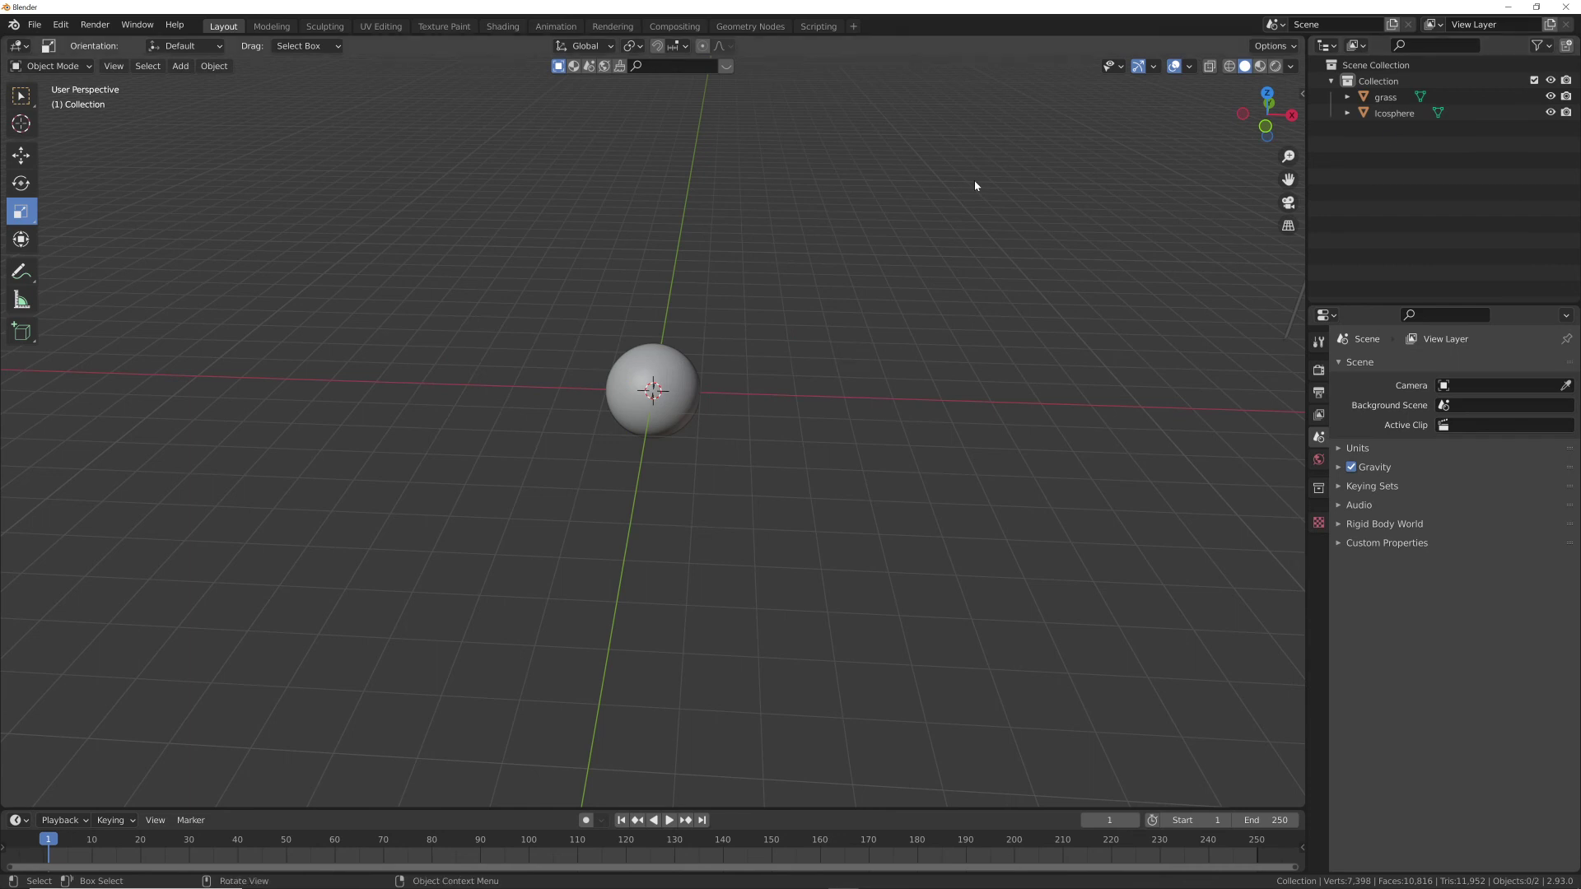
{"action": "key", "text": "shift+a"}
{"action": "mouse_move", "coordinate": [895, 55]}
{"action": "left_click", "coordinate": [1022, 64]}
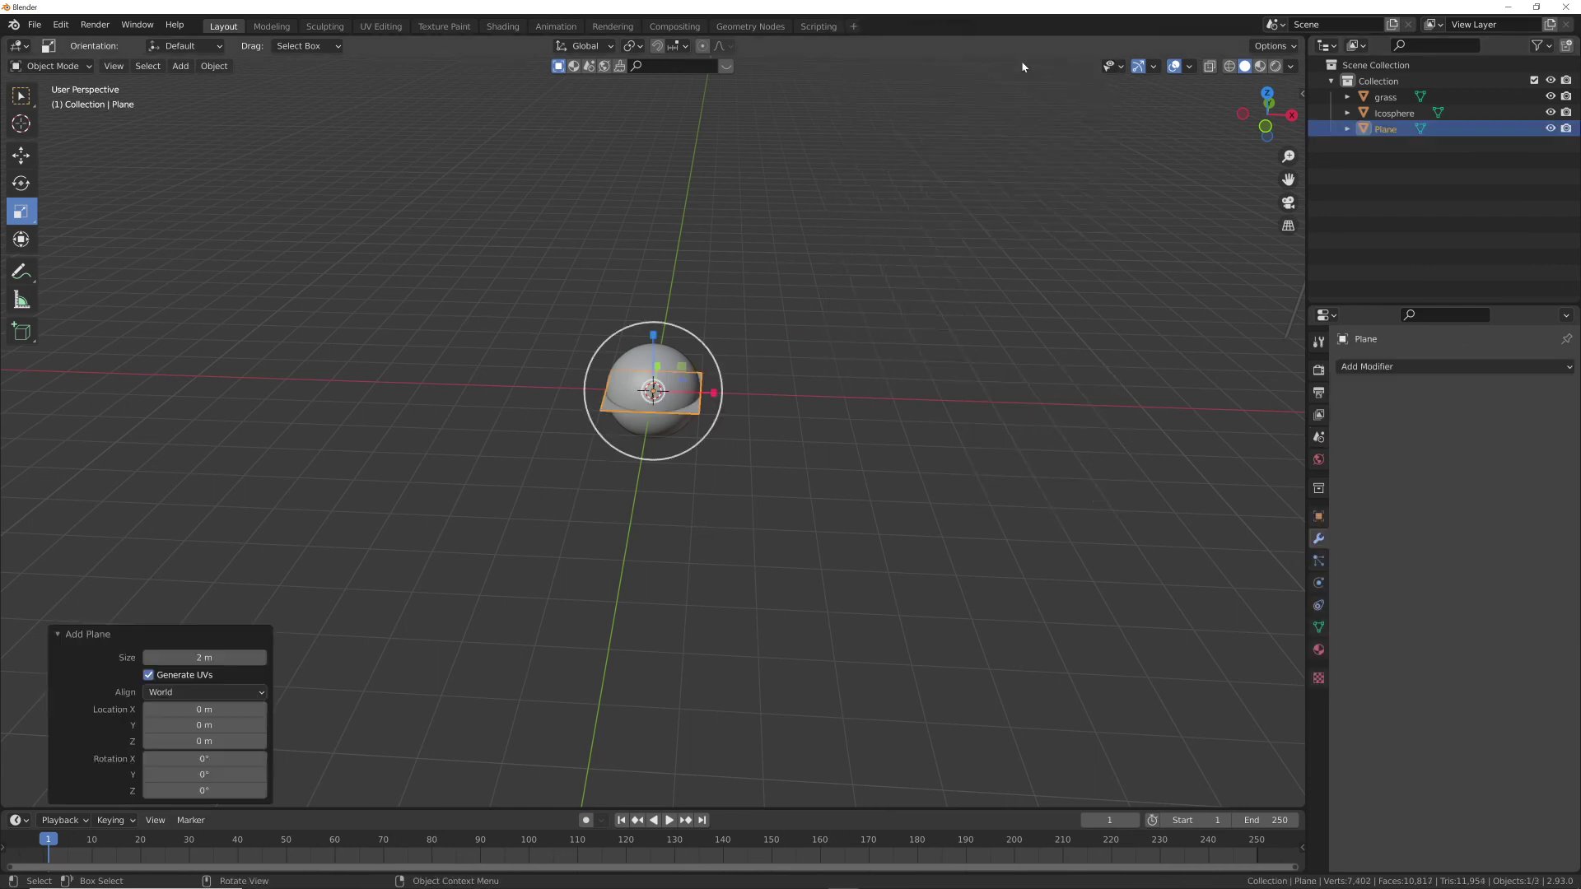
- Scale the plane by a factor of 8 and apply its scale
{"action": "type", "text": "s8"}
{"action": "key", "text": "Return"}
{"action": "key", "text": "ctrl+a"}
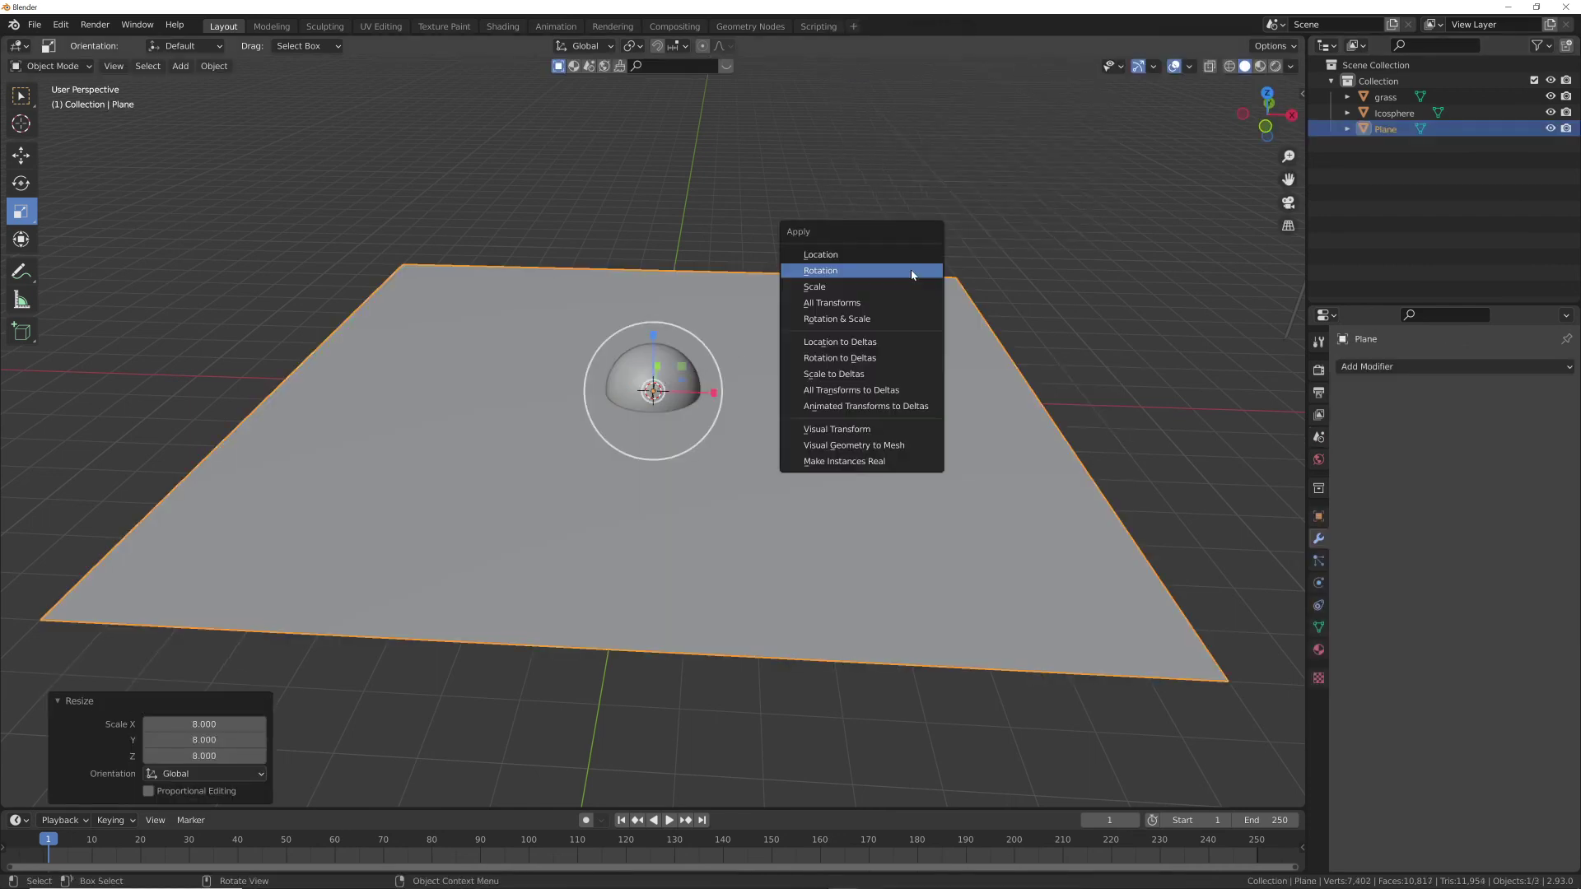
{"action": "left_click", "coordinate": [897, 286]}
{"action": "key", "text": "Tab"}
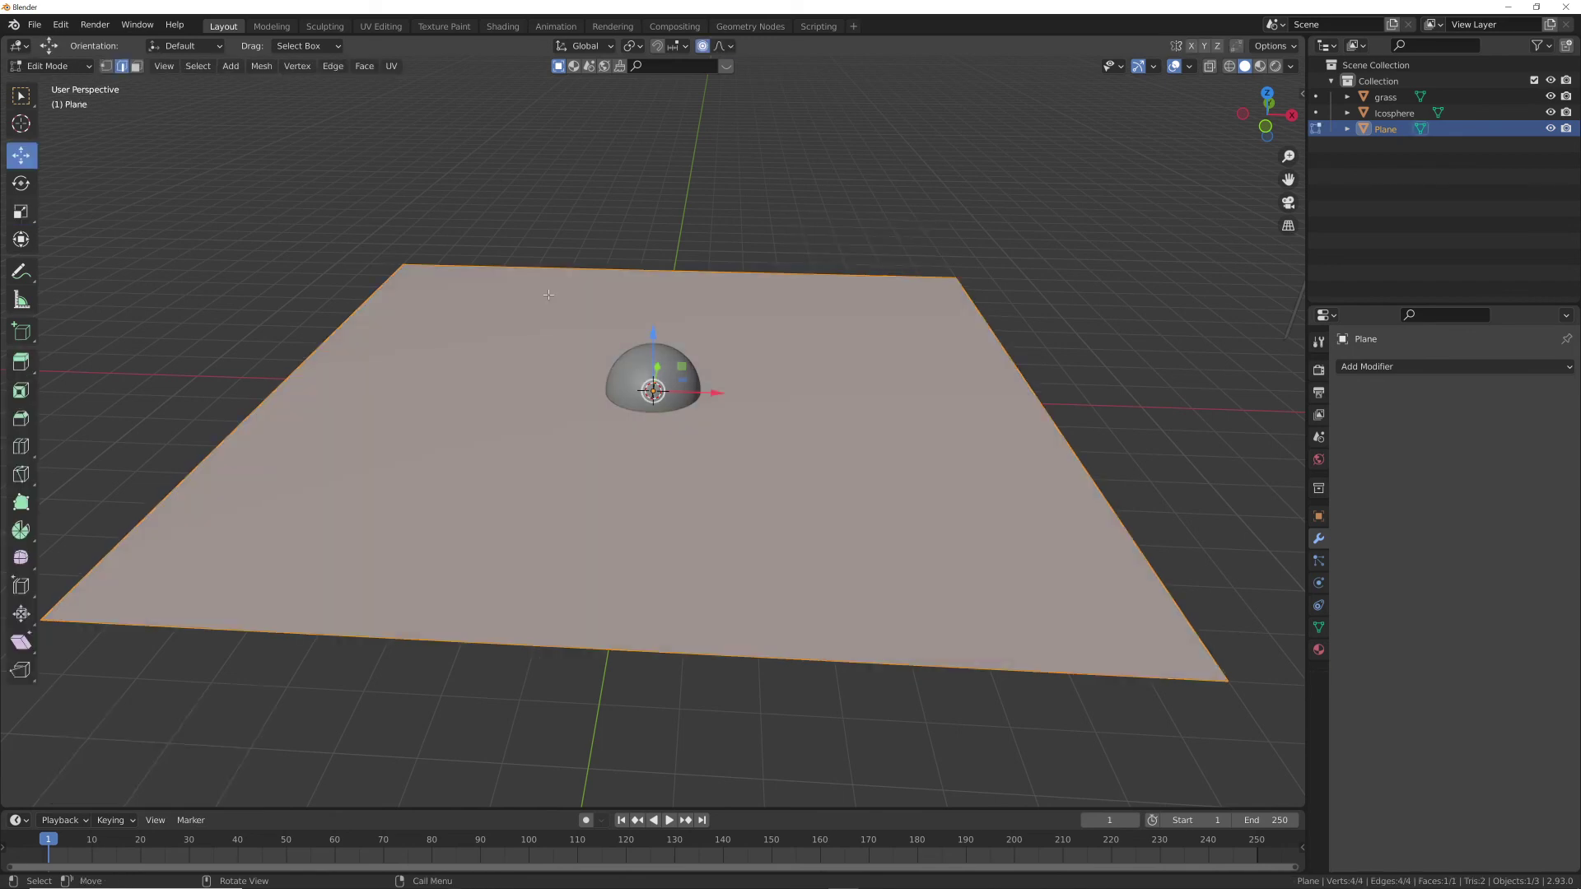
{"action": "key", "text": "Tab"}
{"action": "key", "text": "ctrl+q"}
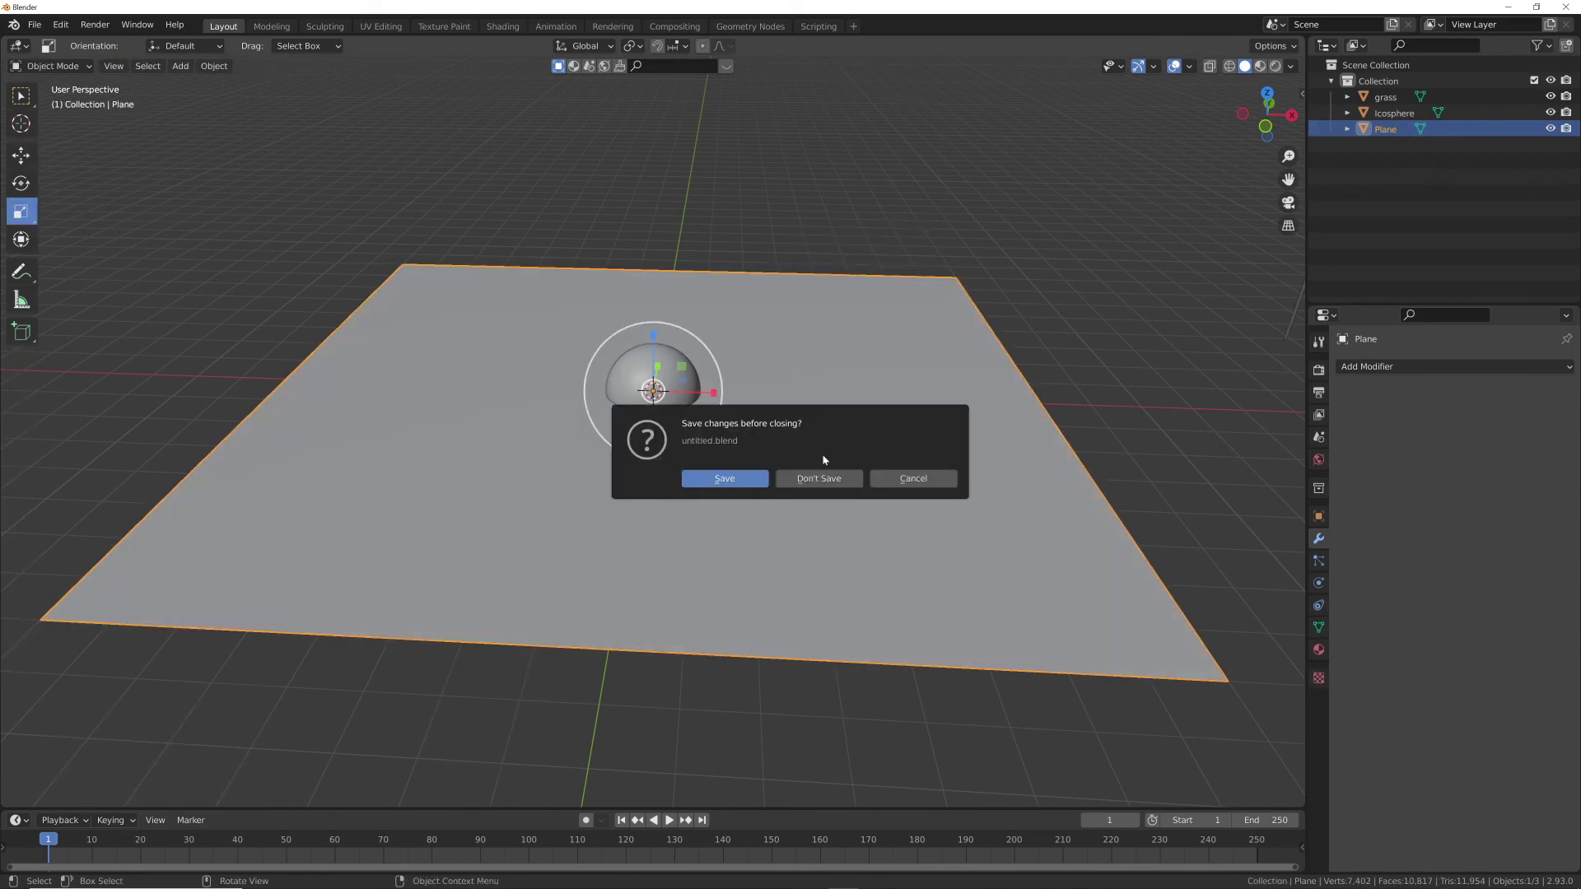
{"action": "left_click", "coordinate": [933, 481]}
- Apply the plane's scale again and subdivide its mesh with 100 cuts in Edit Mode
{"action": "key", "text": "ctrl+a"}
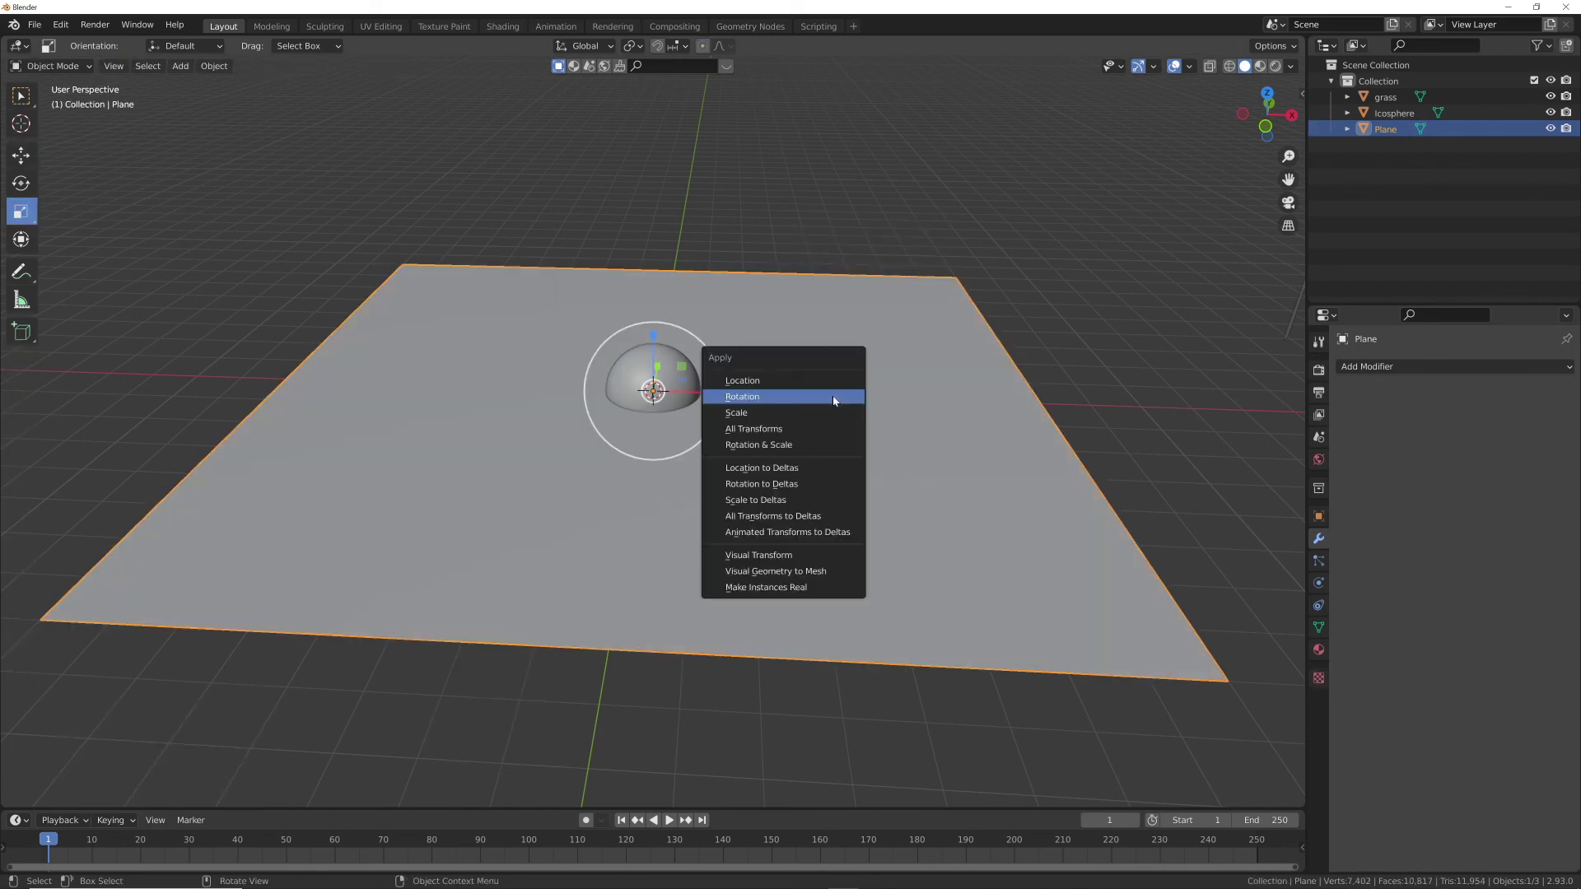
{"action": "left_click", "coordinate": [809, 412]}
{"action": "key", "text": "Tab"}
{"action": "right_click", "coordinate": [811, 363]}
{"action": "left_click", "coordinate": [811, 363]}
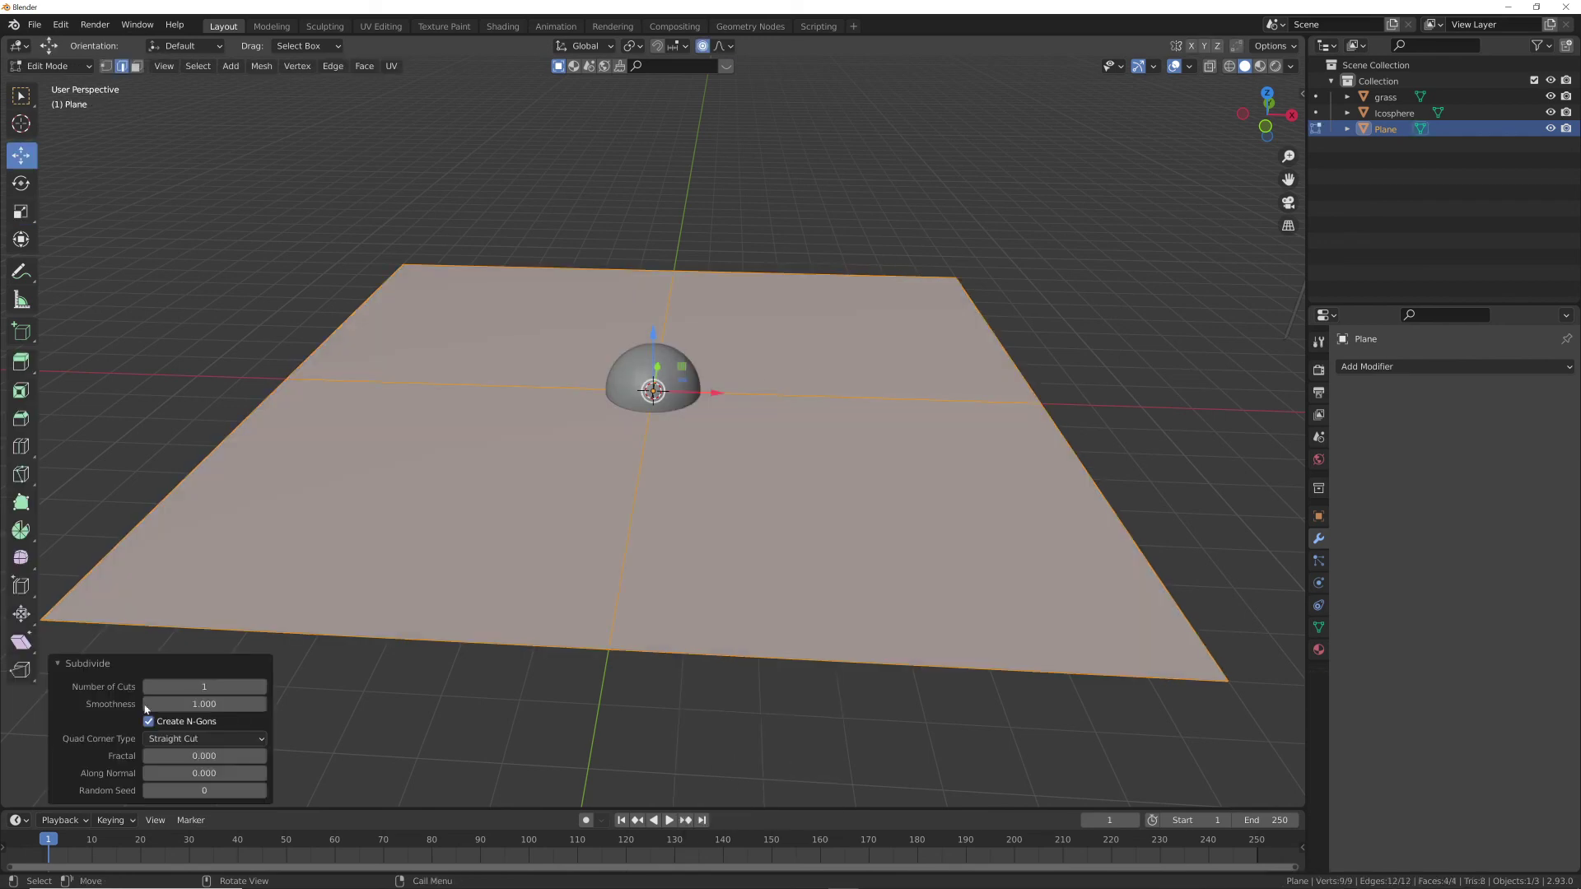
{"action": "left_click", "coordinate": [150, 686]}
{"action": "type", "text": "100"}
{"action": "key", "text": "Return"}
{"action": "key", "text": "Tab"}
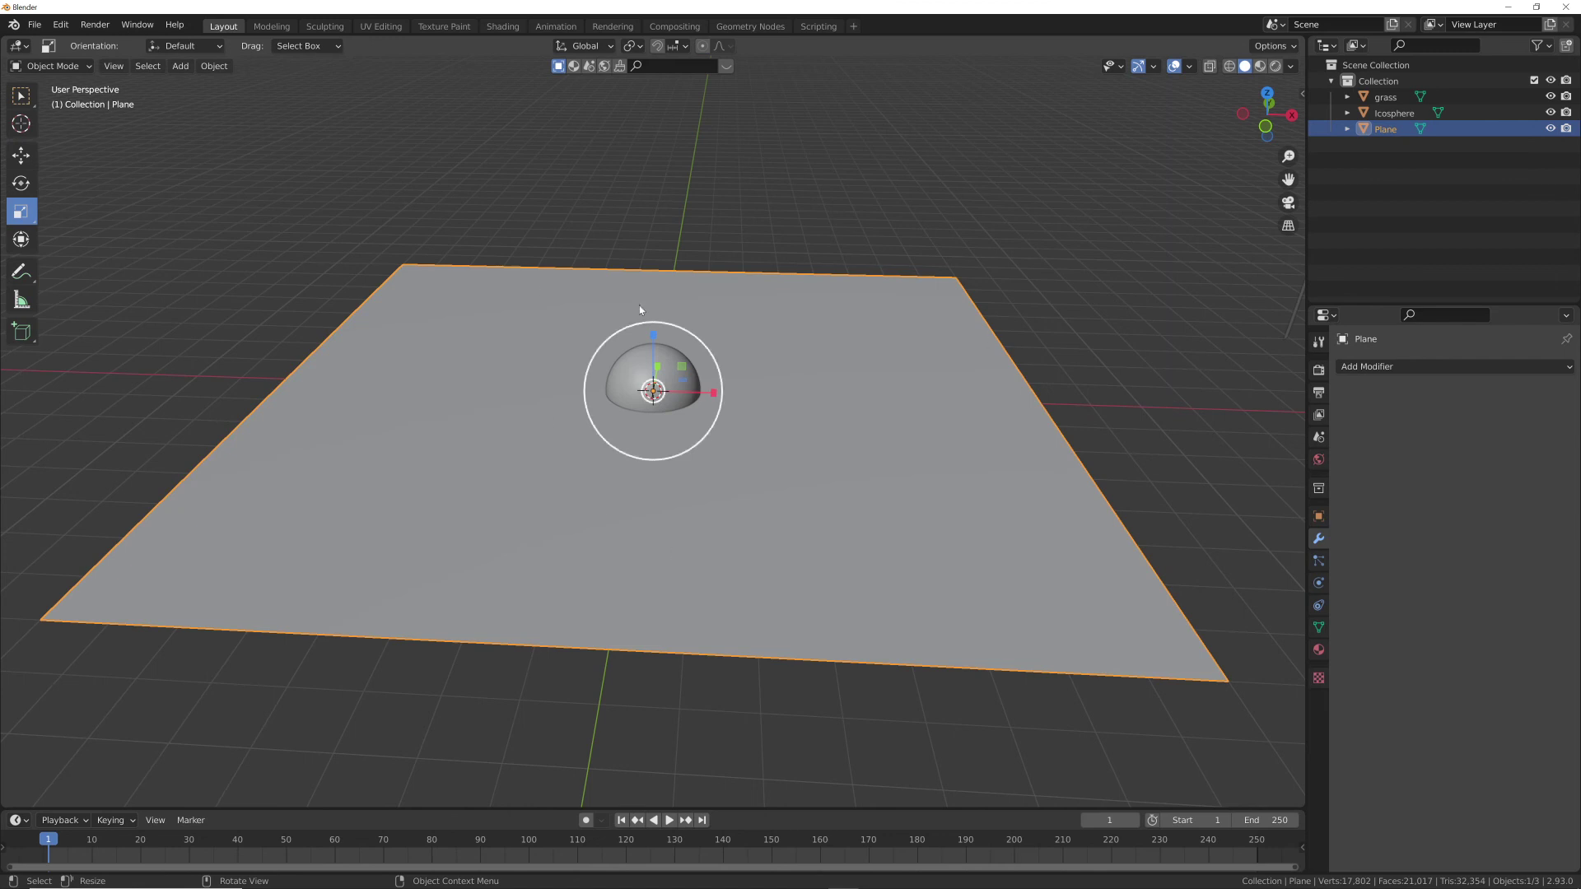
- Add a Displace modifier to the plane and create a new texture for it, opening the texture's settings
{"action": "left_click", "coordinate": [1363, 368]}
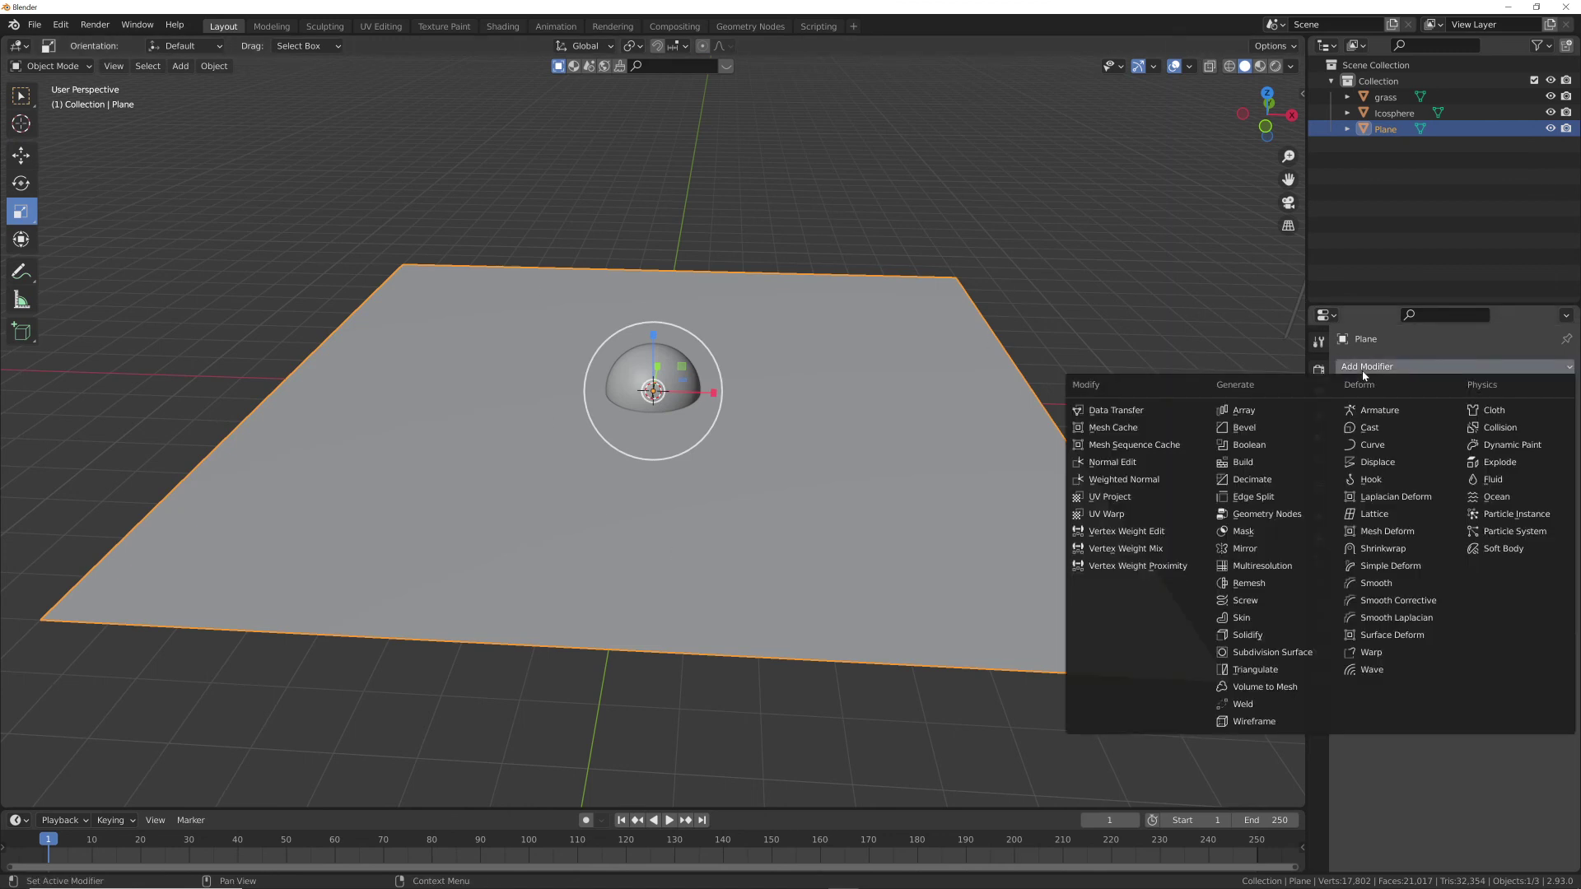
{"action": "left_click", "coordinate": [1390, 469]}
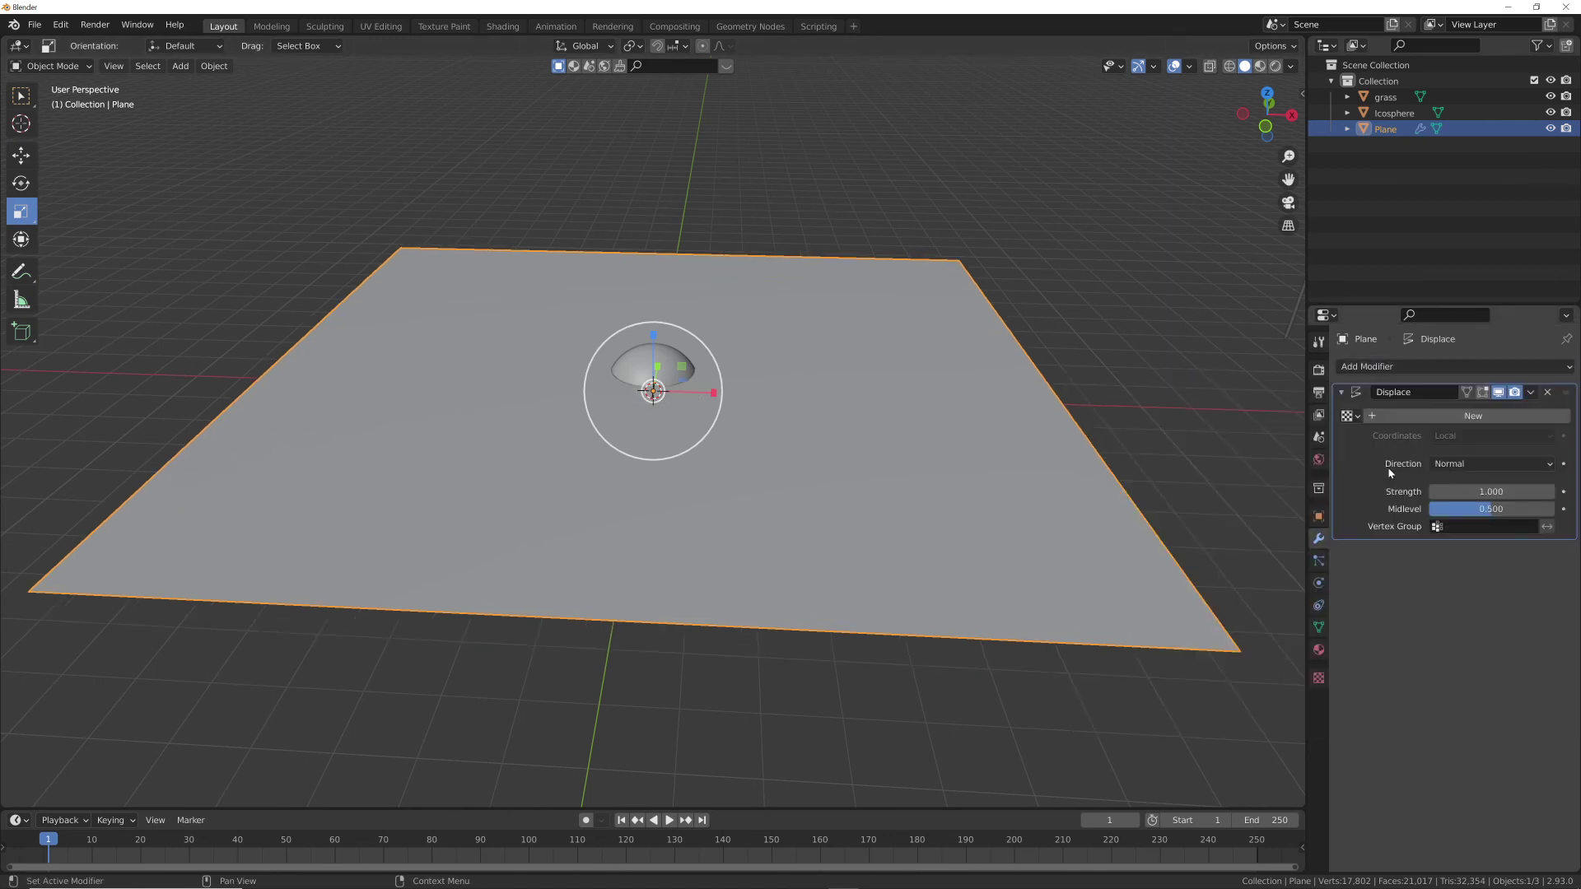
{"action": "left_click", "coordinate": [1470, 416]}
{"action": "left_click", "coordinate": [1556, 416]}
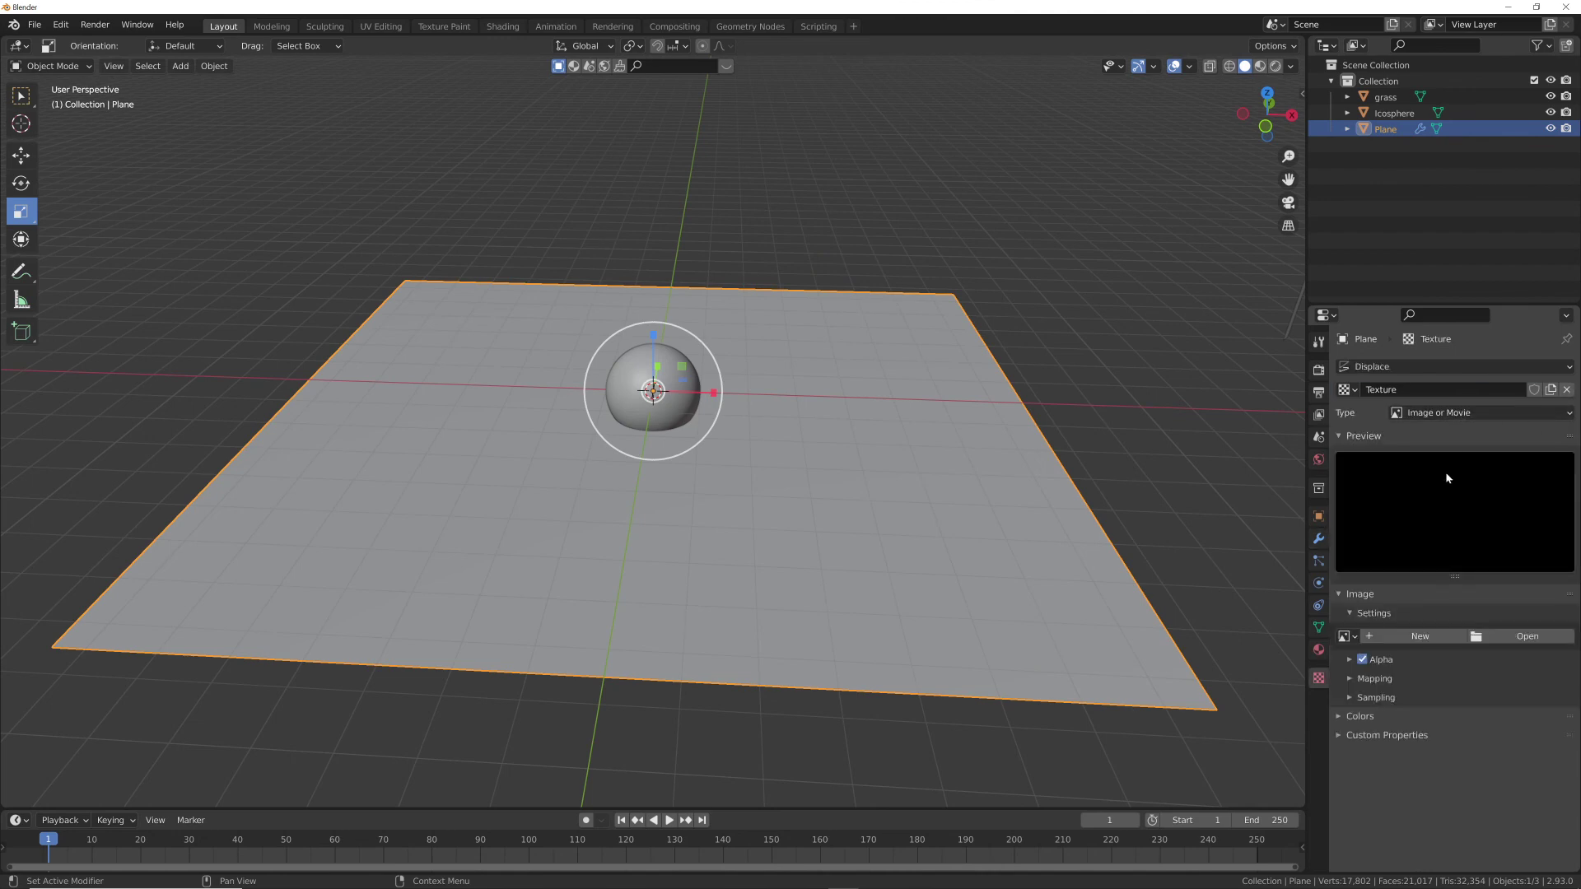
- Change the displacement texture type to Clouds, with size 2.00 and depth 0
{"action": "left_click", "coordinate": [1452, 414]}
{"action": "left_click", "coordinate": [1446, 465]}
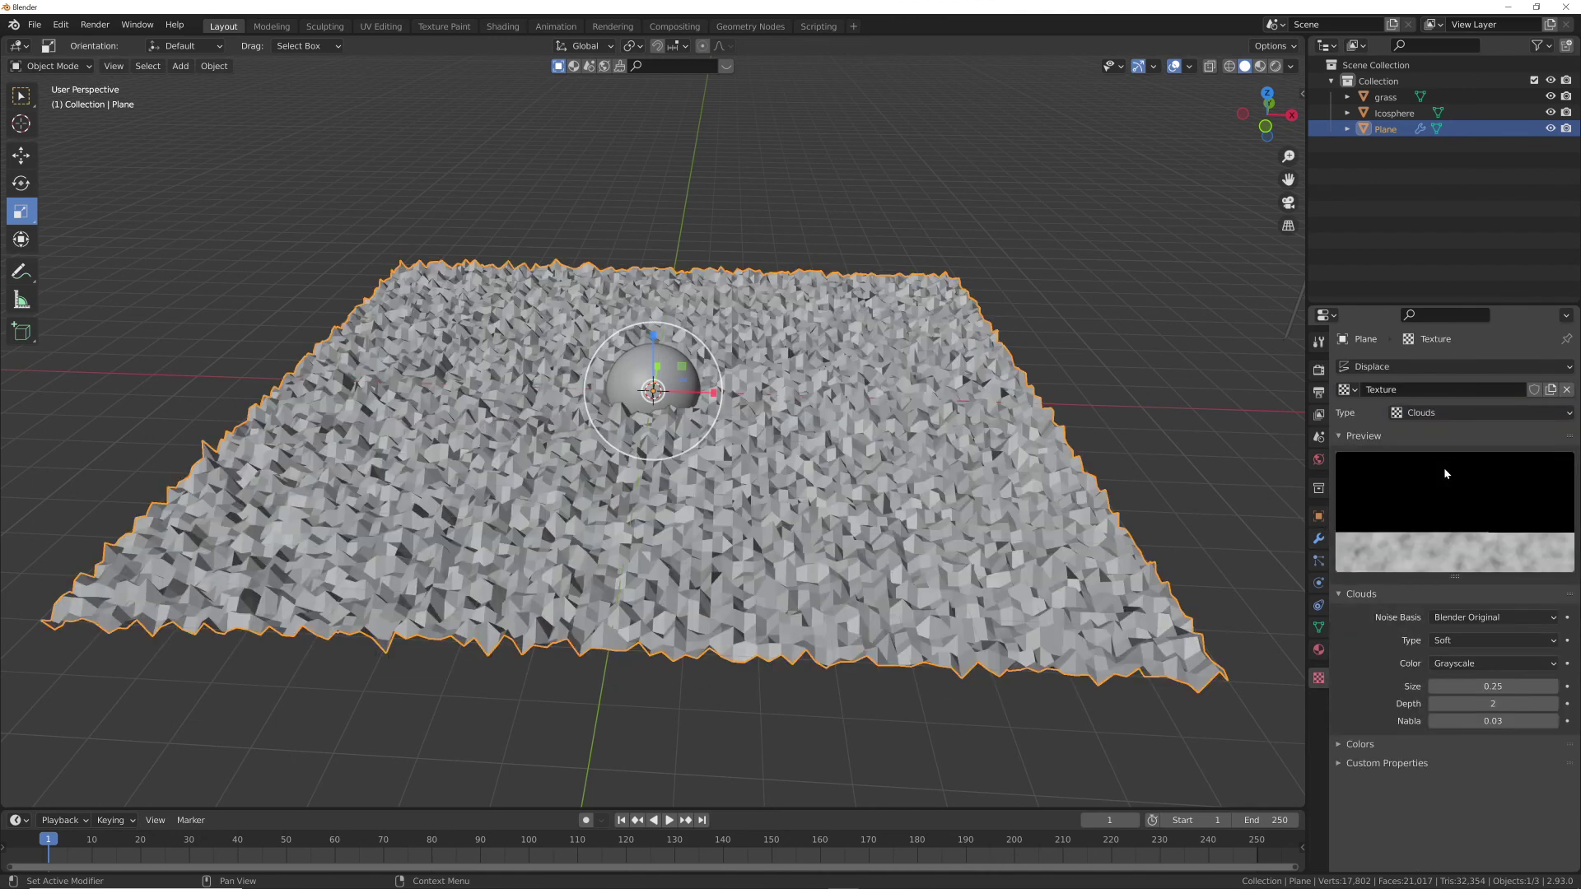
{"action": "mouse_move", "coordinate": [1504, 698]}
{"action": "left_mouse_down"}
{"action": "mouse_move", "coordinate": [1465, 698]}
{"action": "mouse_move", "coordinate": [1564, 686]}
{"action": "left_mouse_up"}
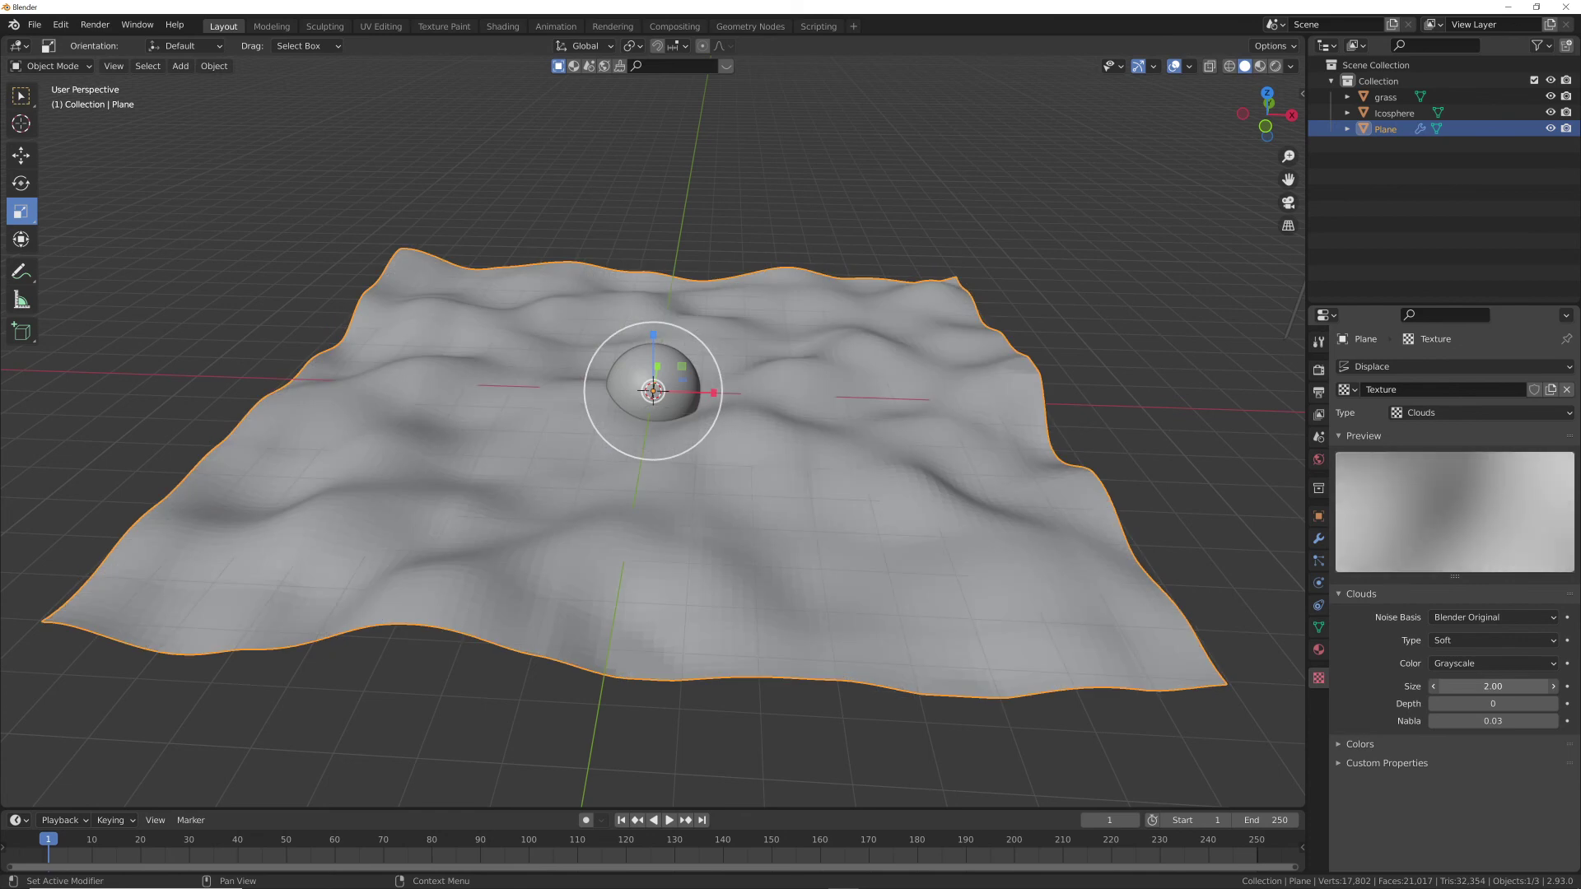
- Set the plane's Displace modifier strength to 3.160
{"action": "left_click", "coordinate": [1318, 537]}
{"action": "left_click_drag", "start_coordinate": [1490, 492], "coordinate": [1577, 492]}
{"action": "middle_click_drag", "start_coordinate": [853, 359], "coordinate": [938, 314]}
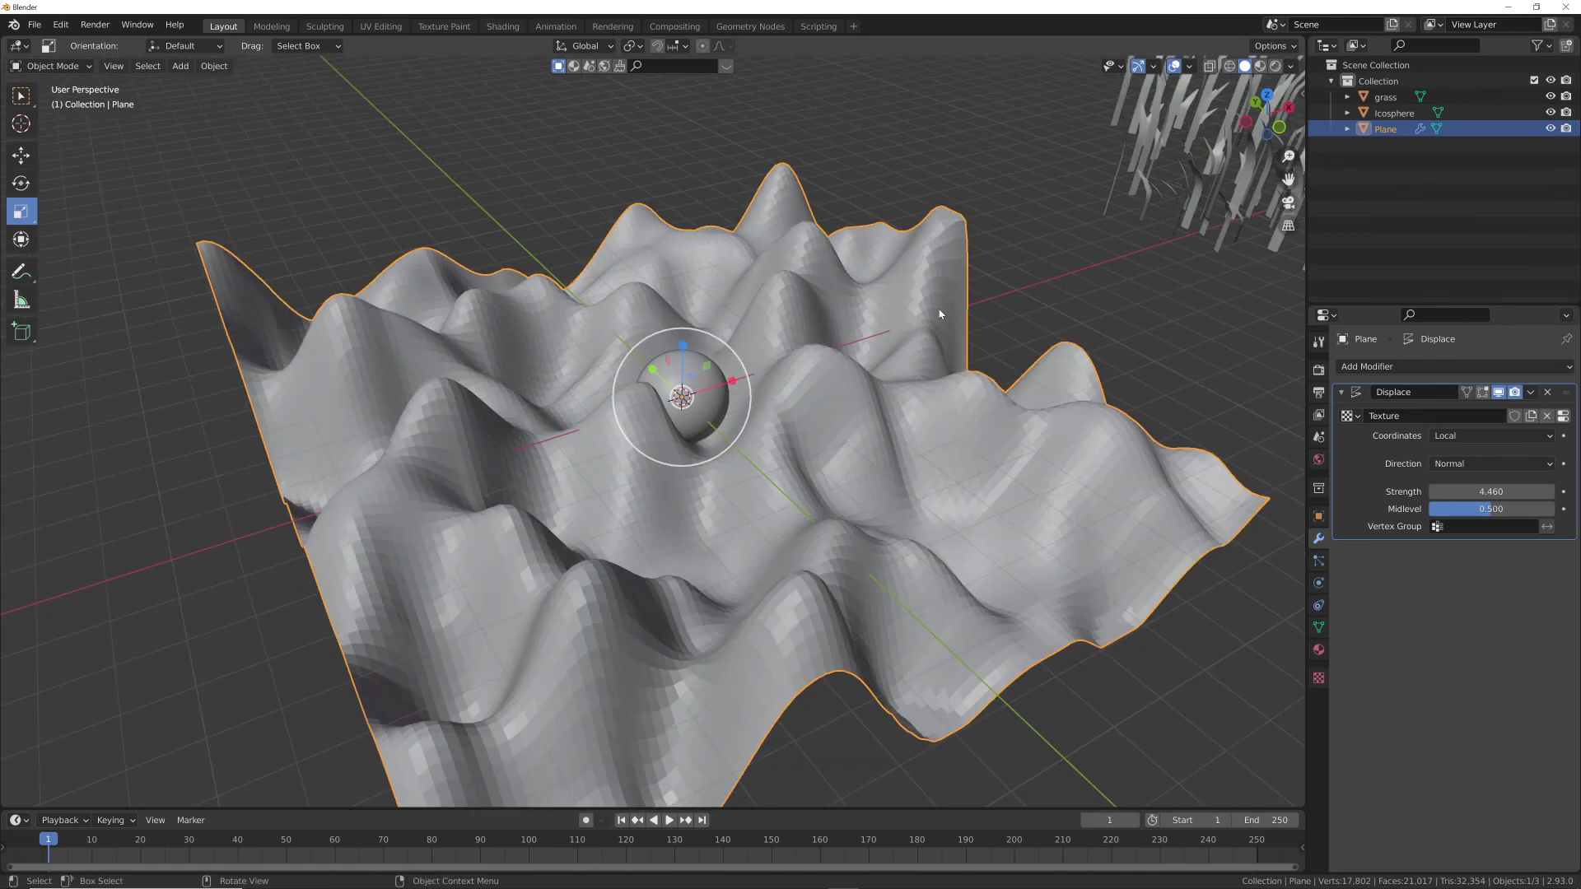
{"action": "mouse_move", "coordinate": [1491, 509]}
{"action": "left_mouse_down"}
{"action": "mouse_move", "coordinate": [1433, 509]}
{"action": "mouse_move", "coordinate": [1552, 509]}
{"action": "mouse_move", "coordinate": [1436, 490]}
{"action": "mouse_move", "coordinate": [1482, 490]}
{"action": "left_mouse_up"}
{"action": "right_click", "coordinate": [1552, 509]}
- Check the purple grassy mountain reference image in Chrome and return to Blender
{"action": "middle_click_drag", "start_coordinate": [734, 426], "coordinate": [795, 576]}
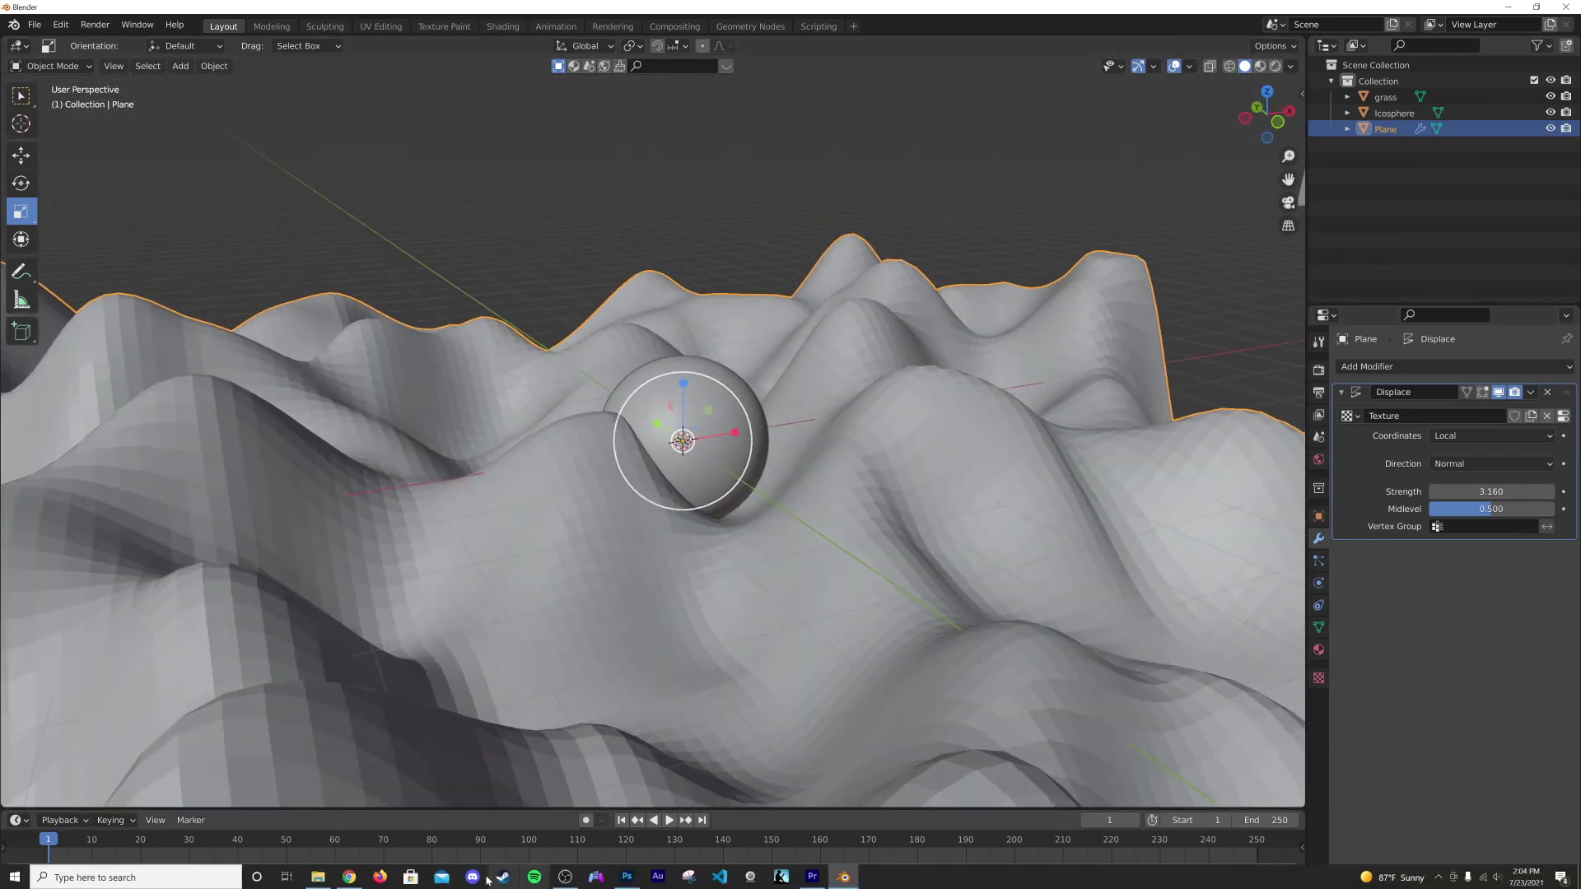
{"action": "left_click", "coordinate": [349, 877]}
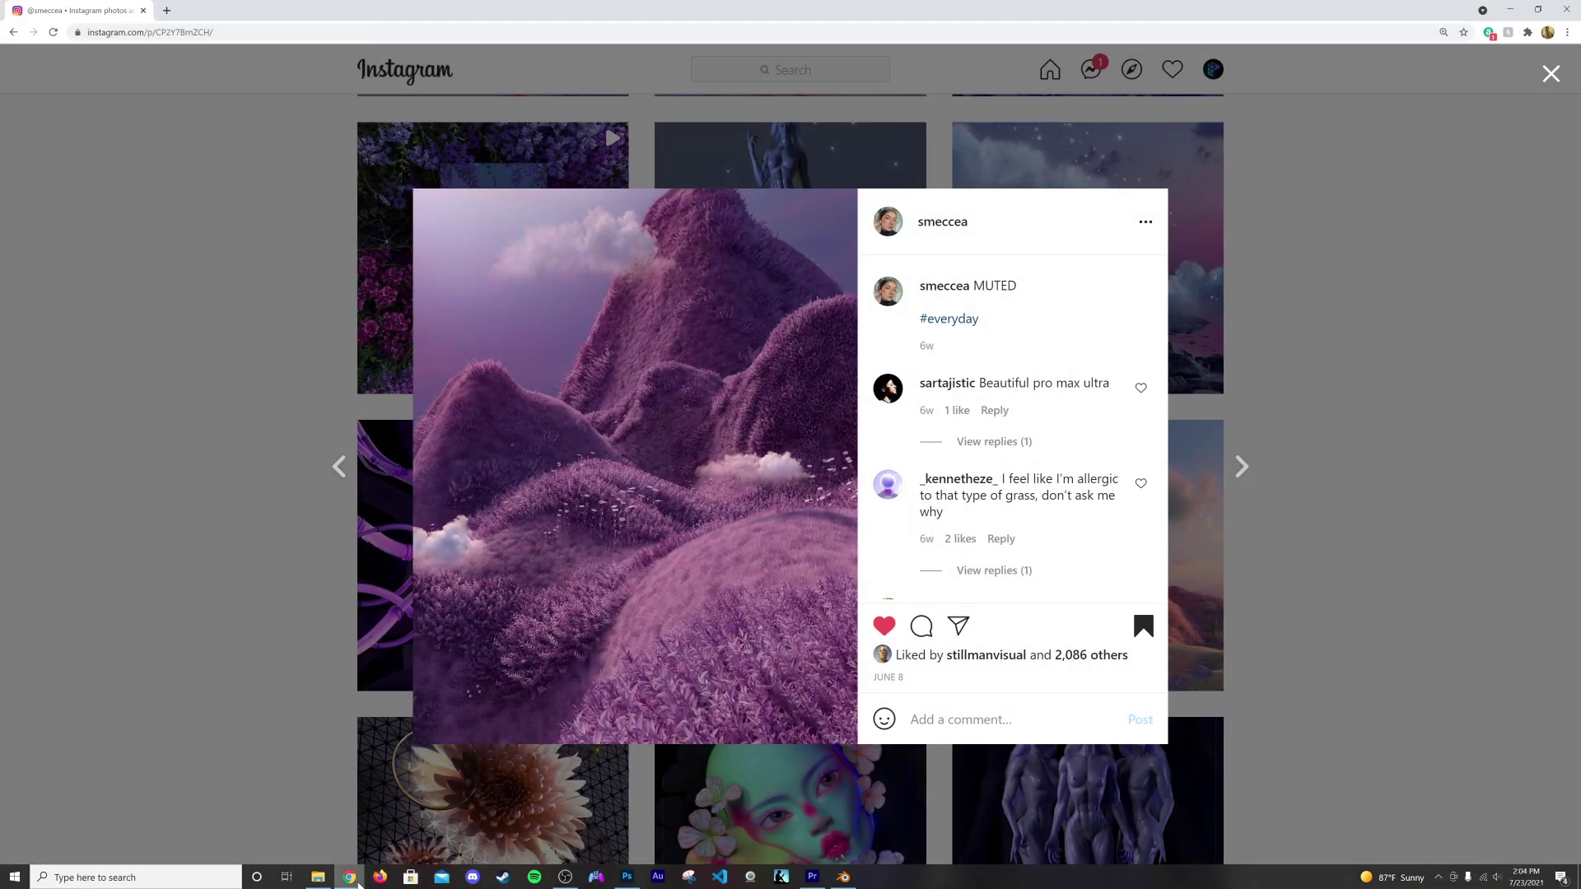
{"action": "left_click", "coordinate": [843, 877]}
- Weight paint a linear gradient across the plane, fading from its +Y edge to its -Y edge, and return to Object Mode
{"action": "middle_click_drag", "start_coordinate": [833, 476], "coordinate": [741, 99]}
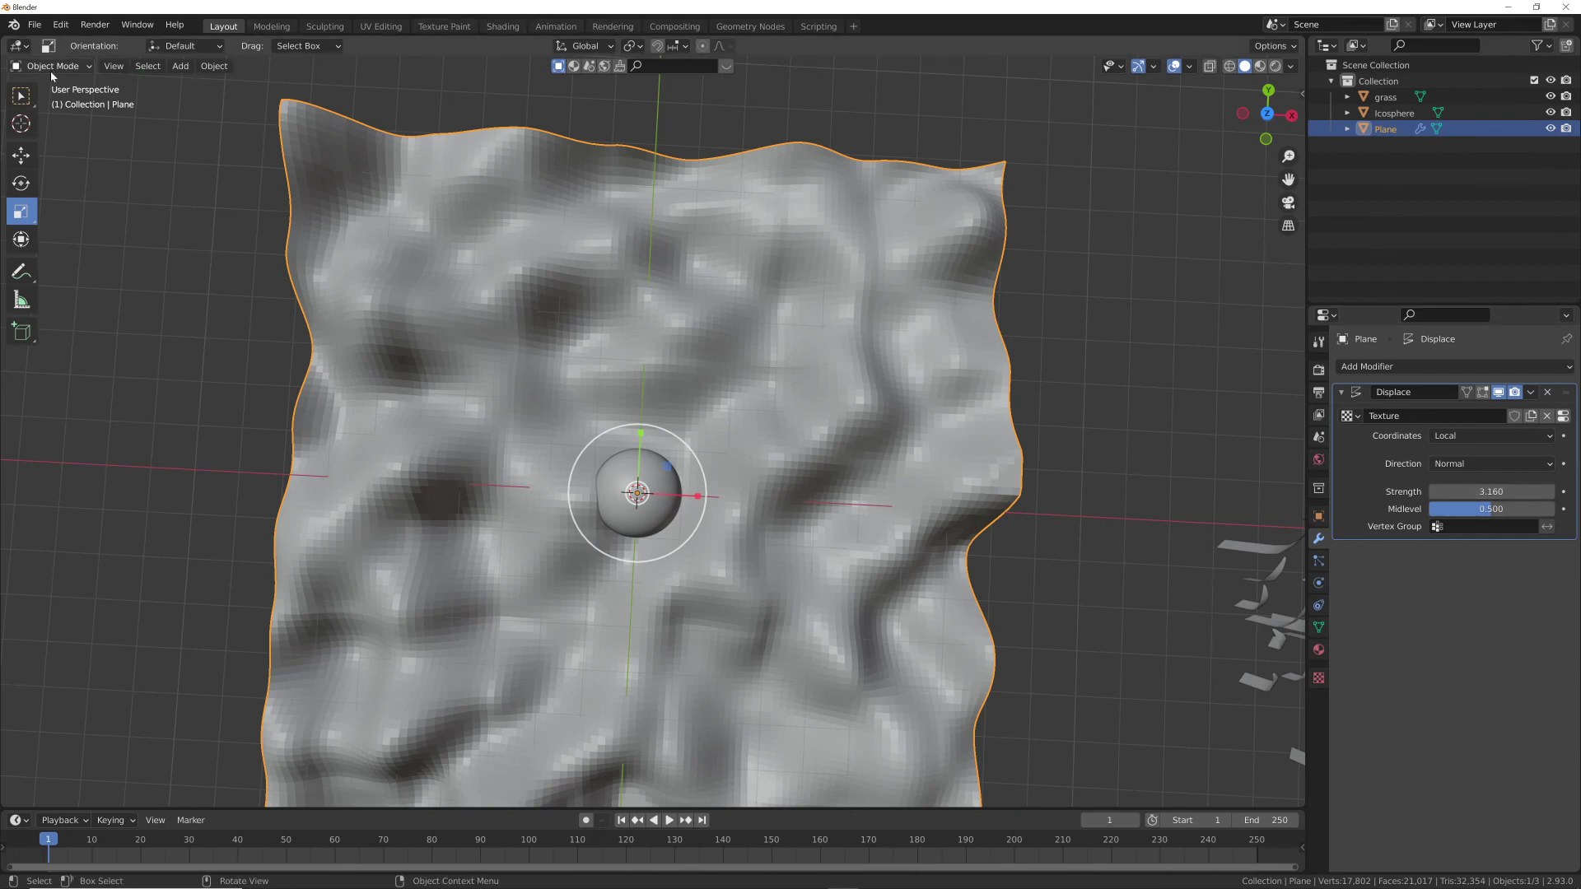
{"action": "left_click", "coordinate": [51, 66]}
{"action": "left_click", "coordinate": [56, 153]}
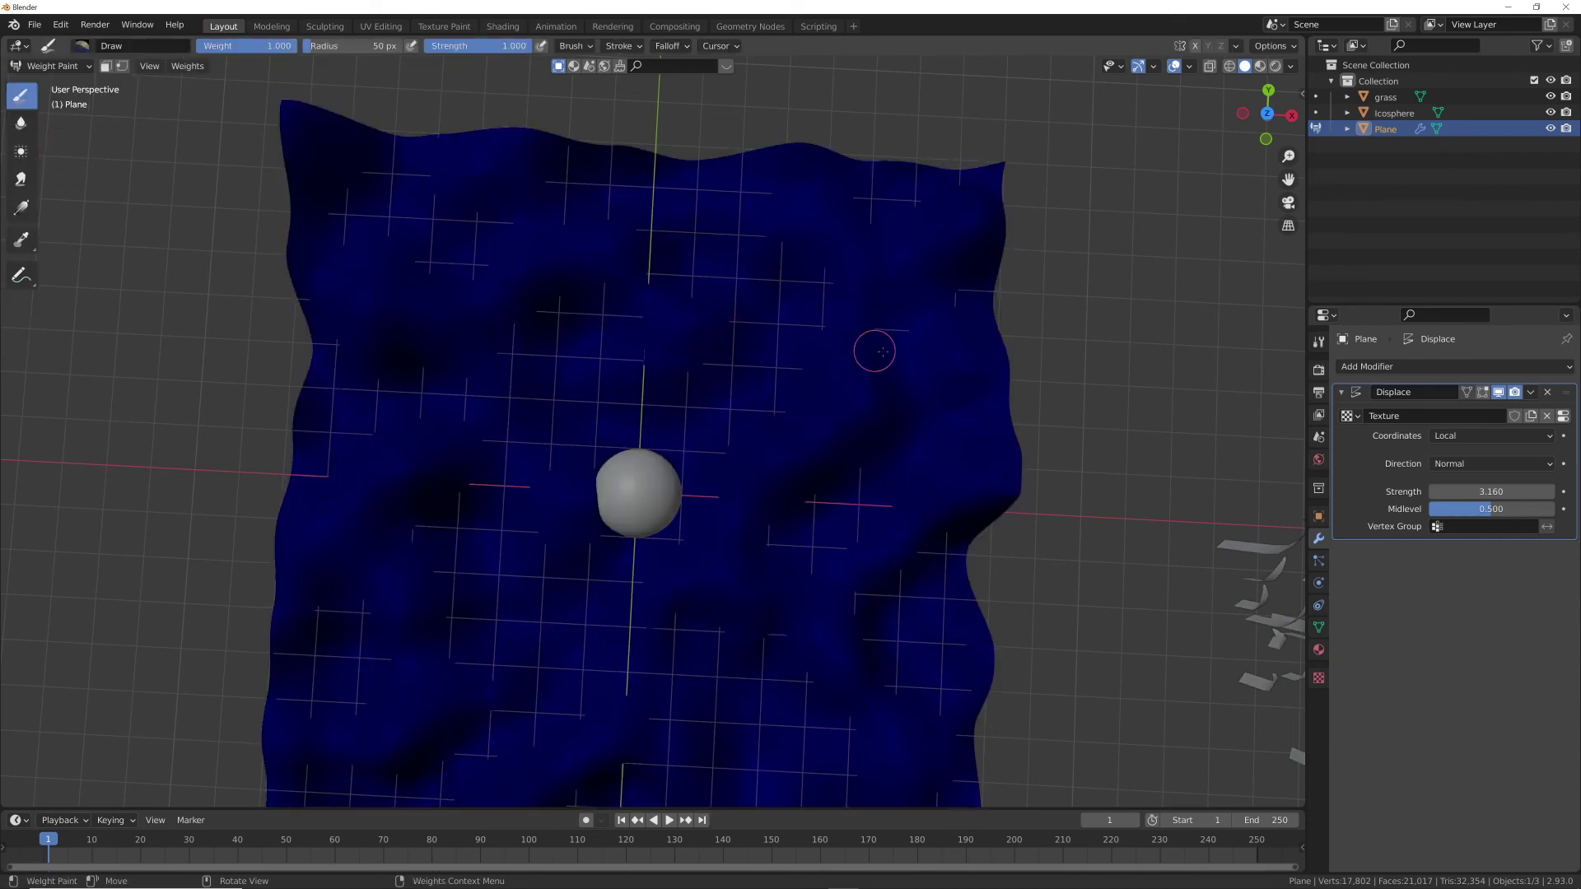
{"action": "left_click", "coordinate": [18, 207]}
{"action": "scroll", "coordinate": [685, 176], "scroll_direction": "down", "scroll_amount": 2}
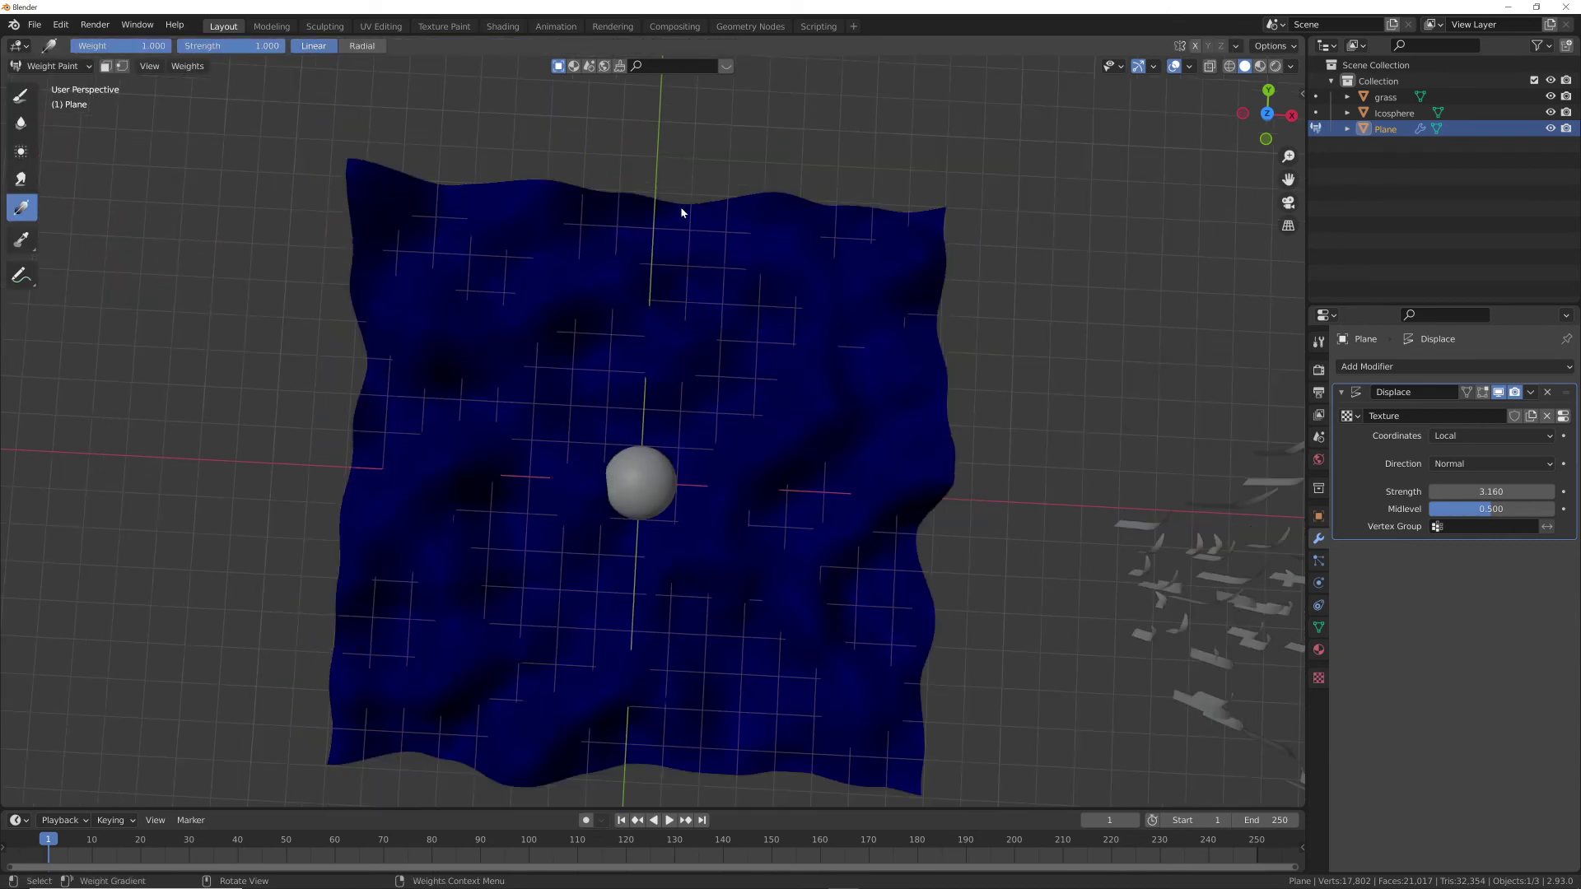
{"action": "left_click_drag", "start_coordinate": [681, 209], "coordinate": [670, 886]}
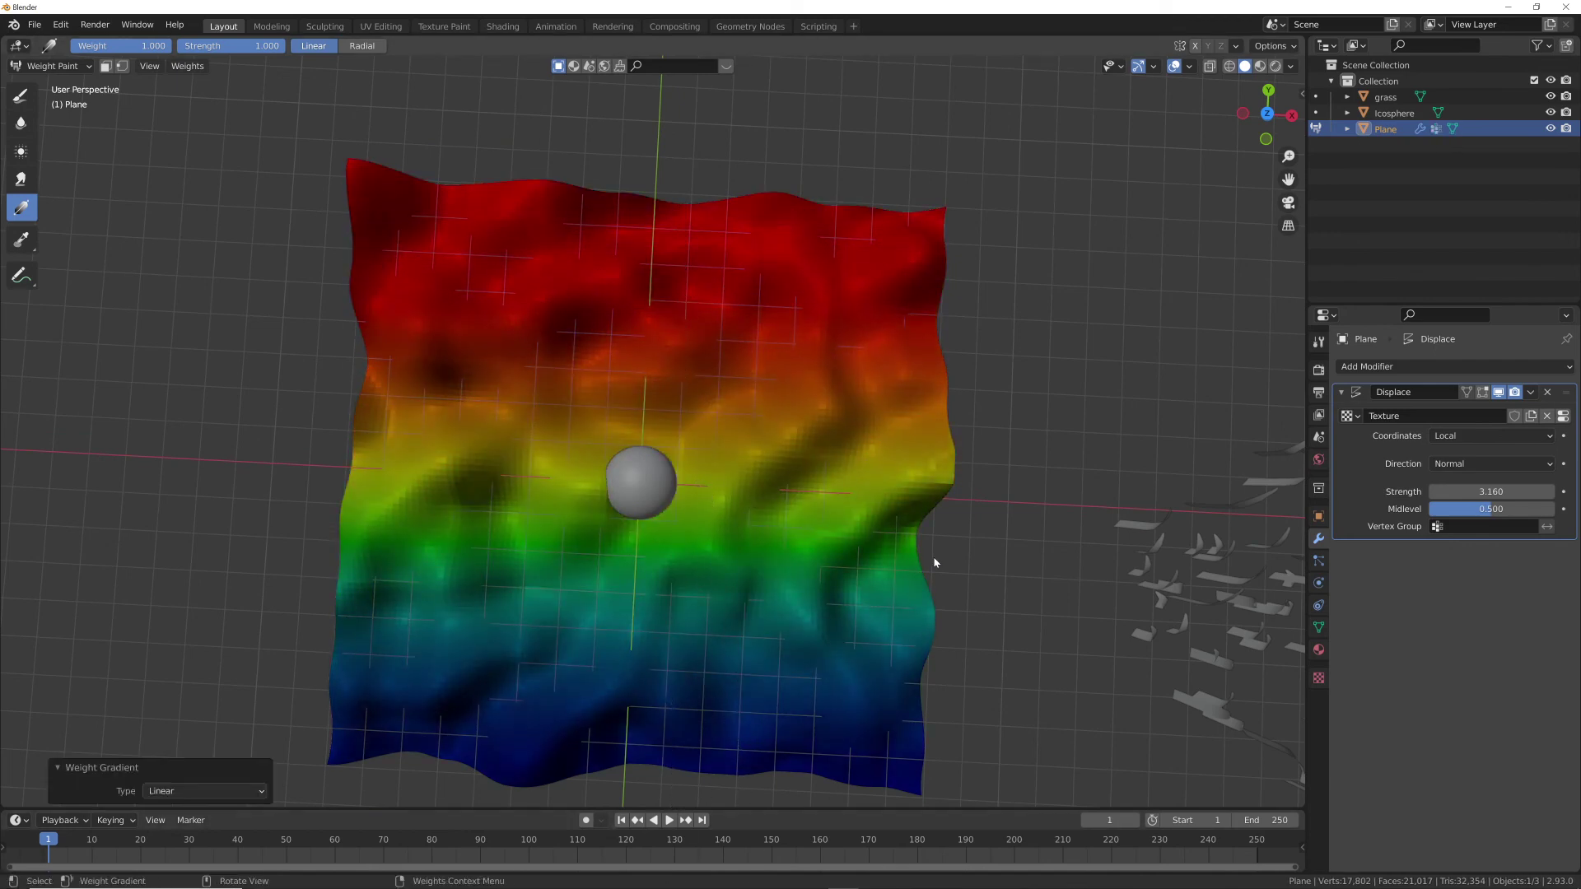
{"action": "middle_click_drag", "start_coordinate": [557, 422], "coordinate": [752, 469]}
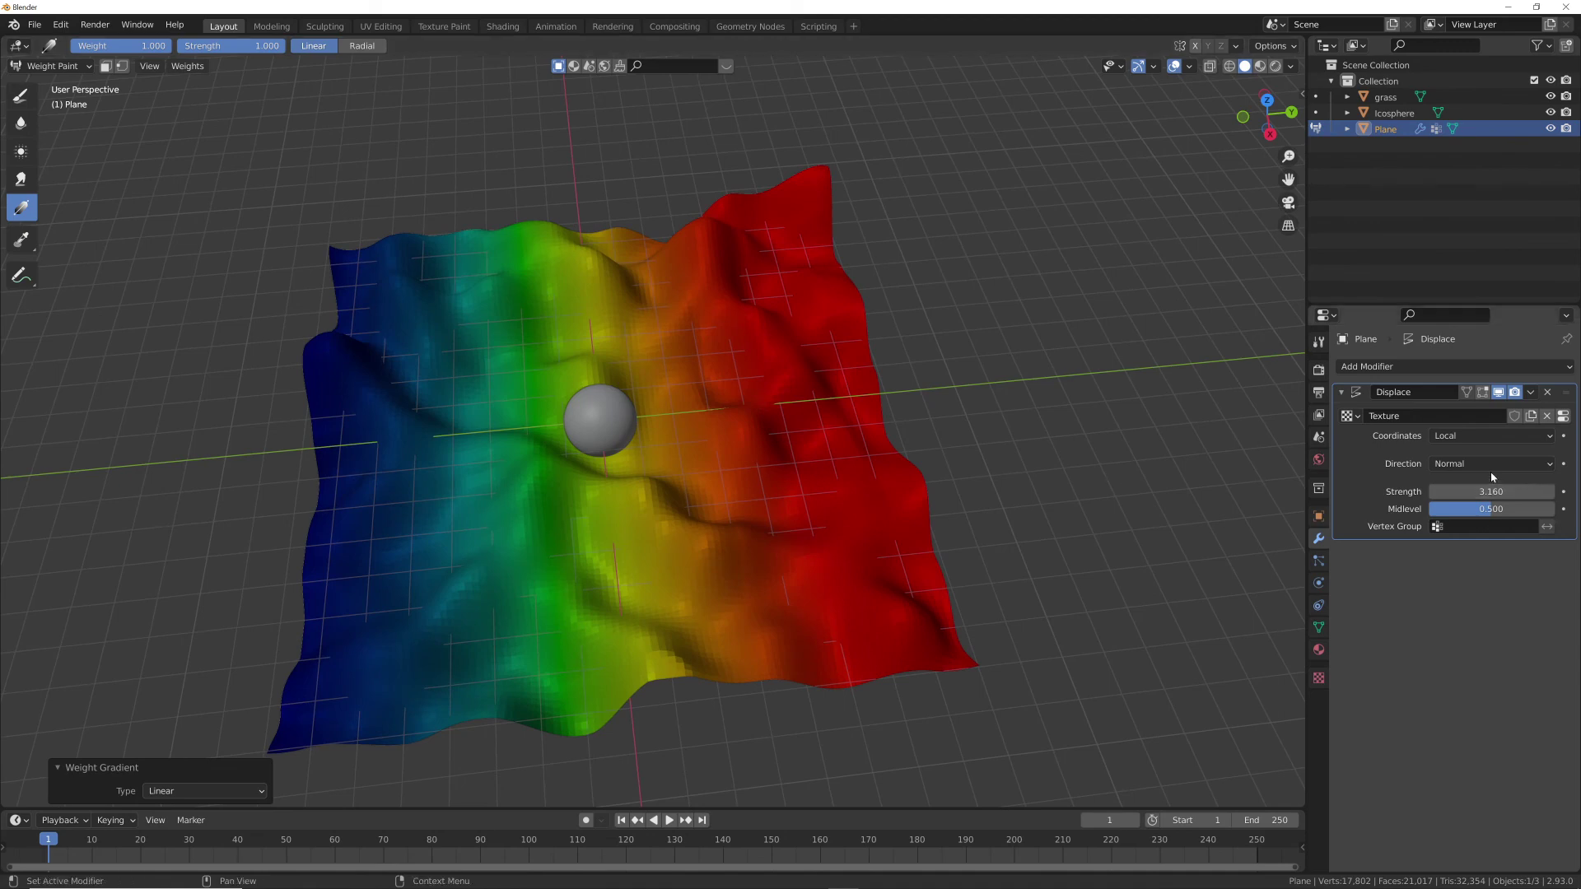
{"action": "left_click", "coordinate": [82, 66]}
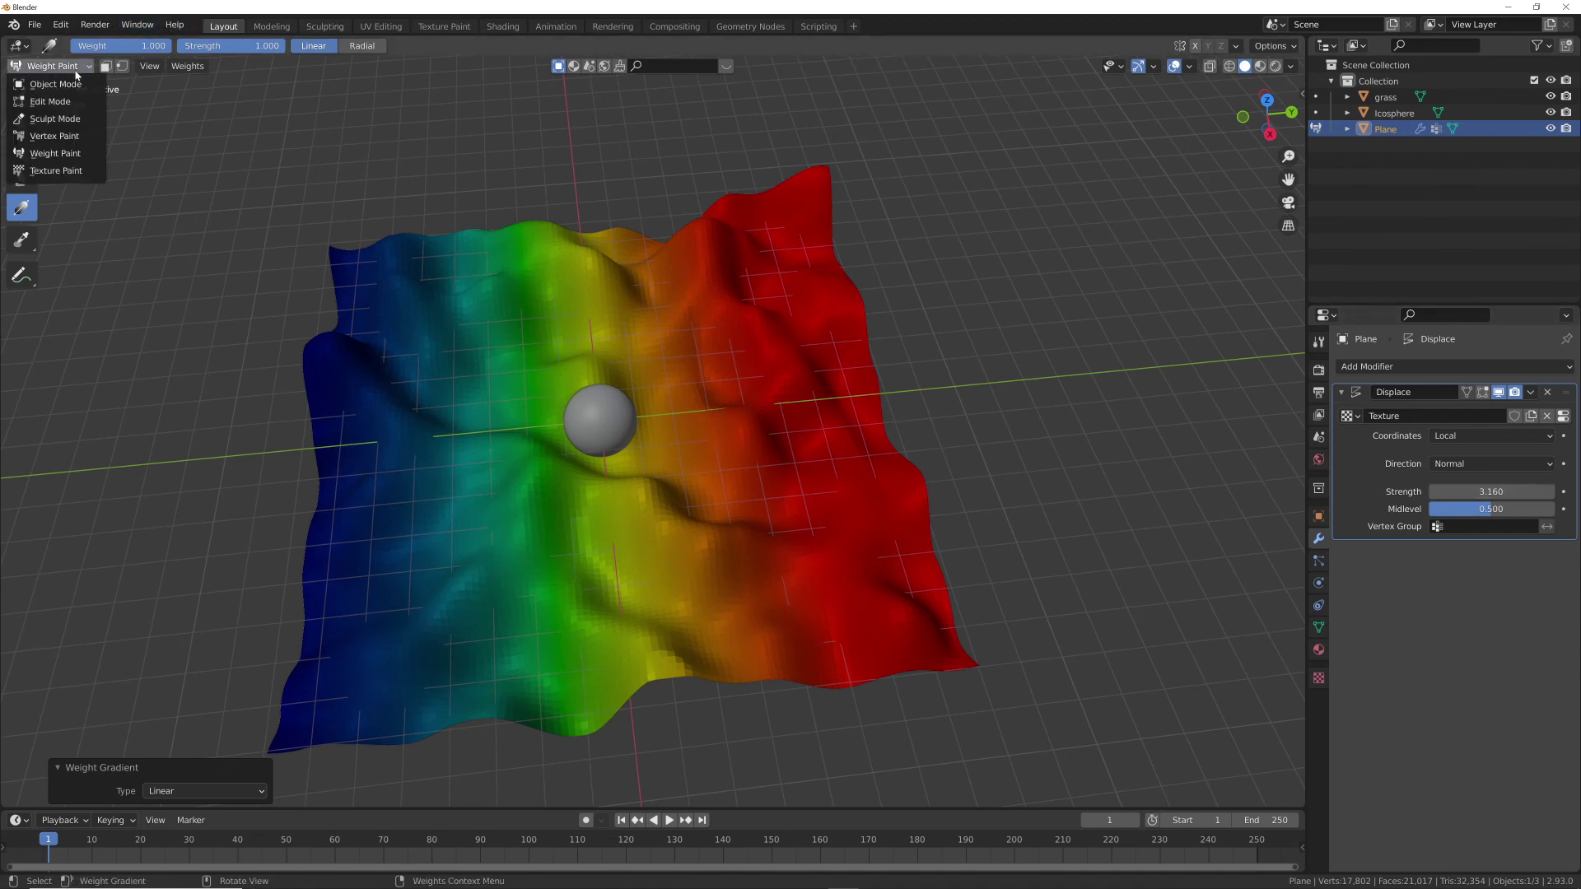
{"action": "left_click", "coordinate": [80, 85]}
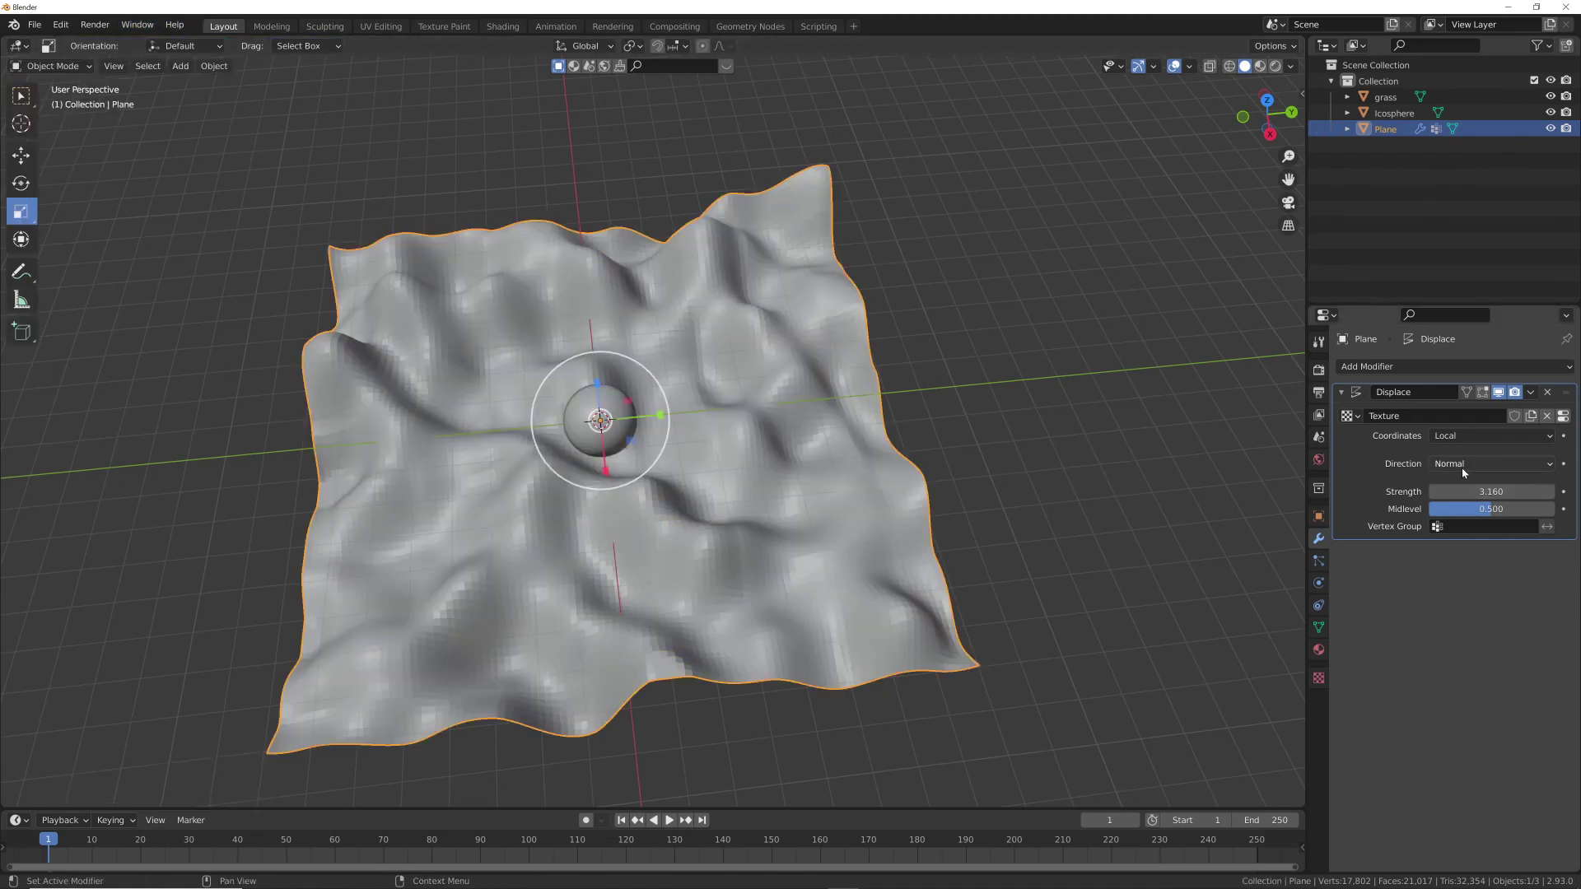
- Try Object texture coordinates on the Displace modifier and return them to Local
{"action": "left_click", "coordinate": [1470, 438]}
{"action": "left_click", "coordinate": [1479, 439]}
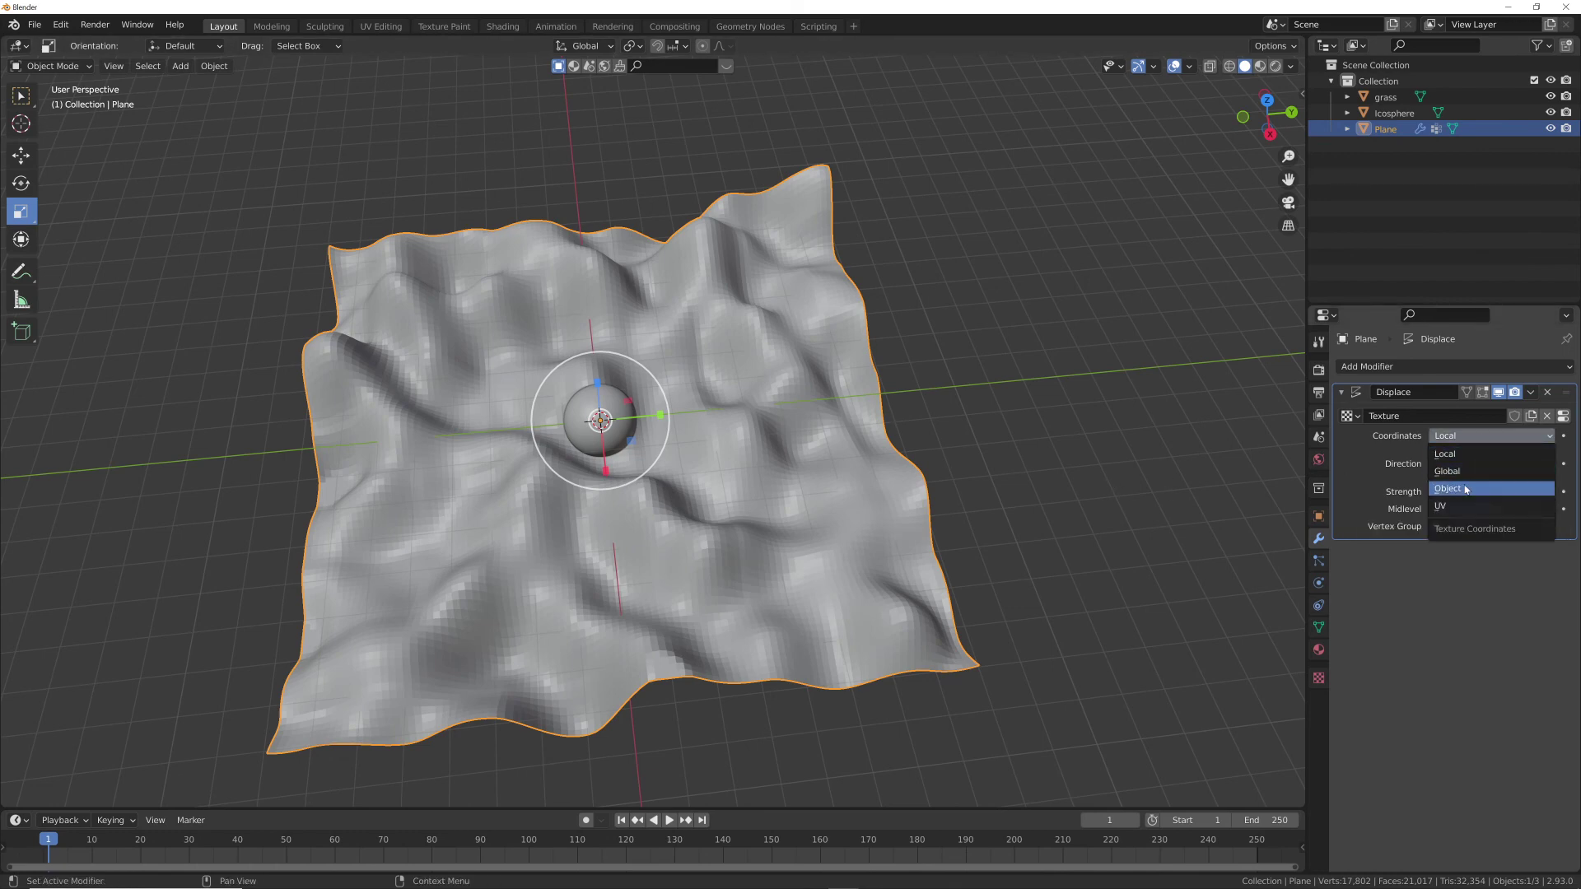
{"action": "left_click", "coordinate": [1453, 488]}
{"action": "left_click", "coordinate": [1450, 440]}
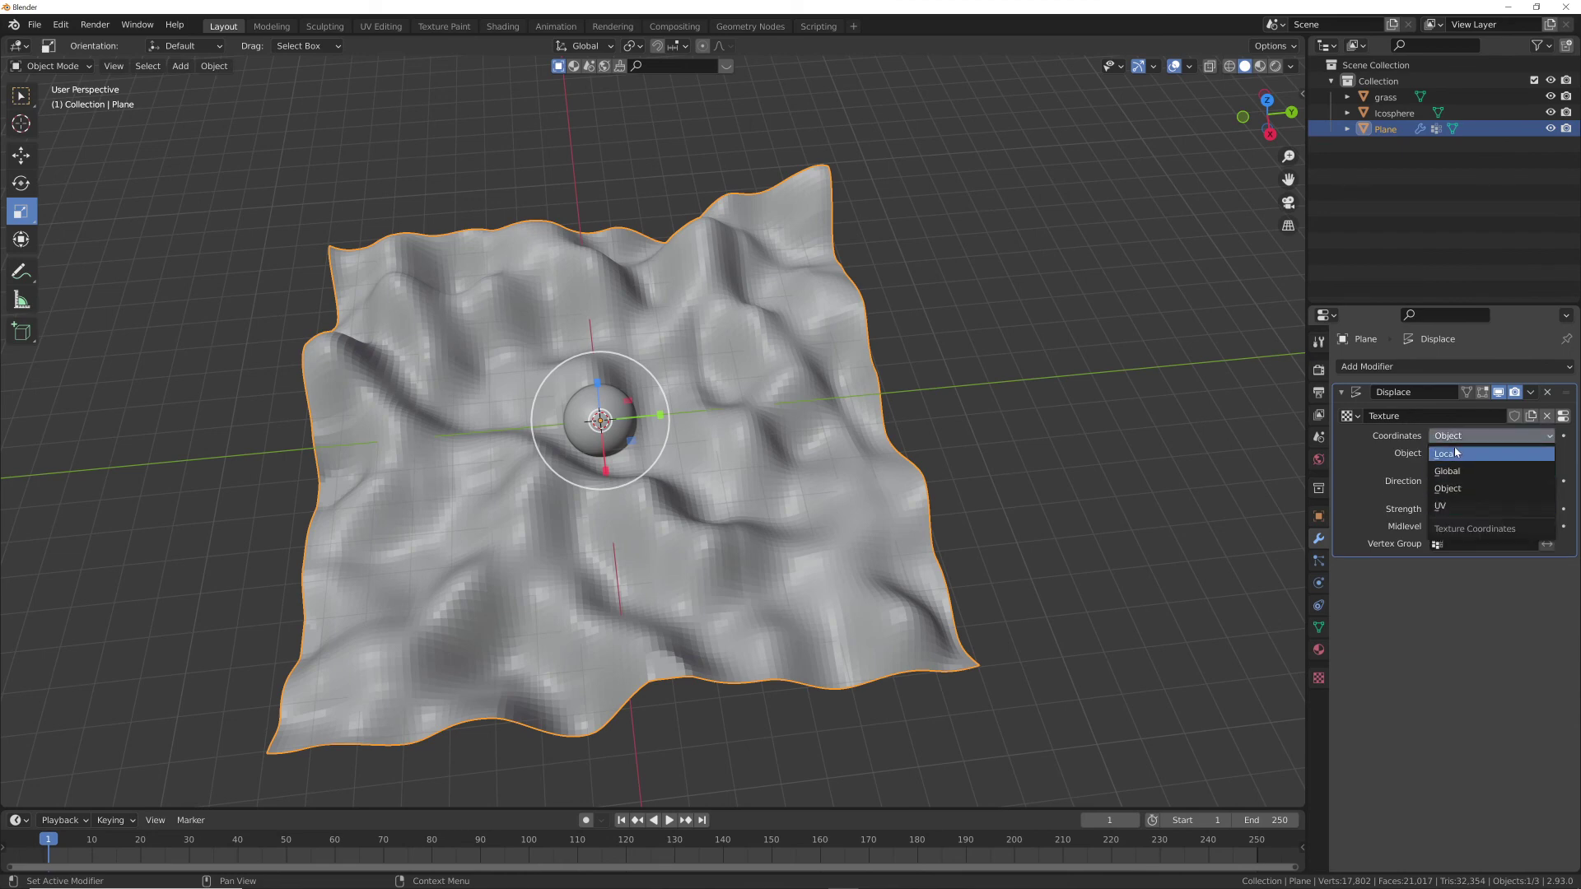
{"action": "left_click", "coordinate": [1453, 453]}
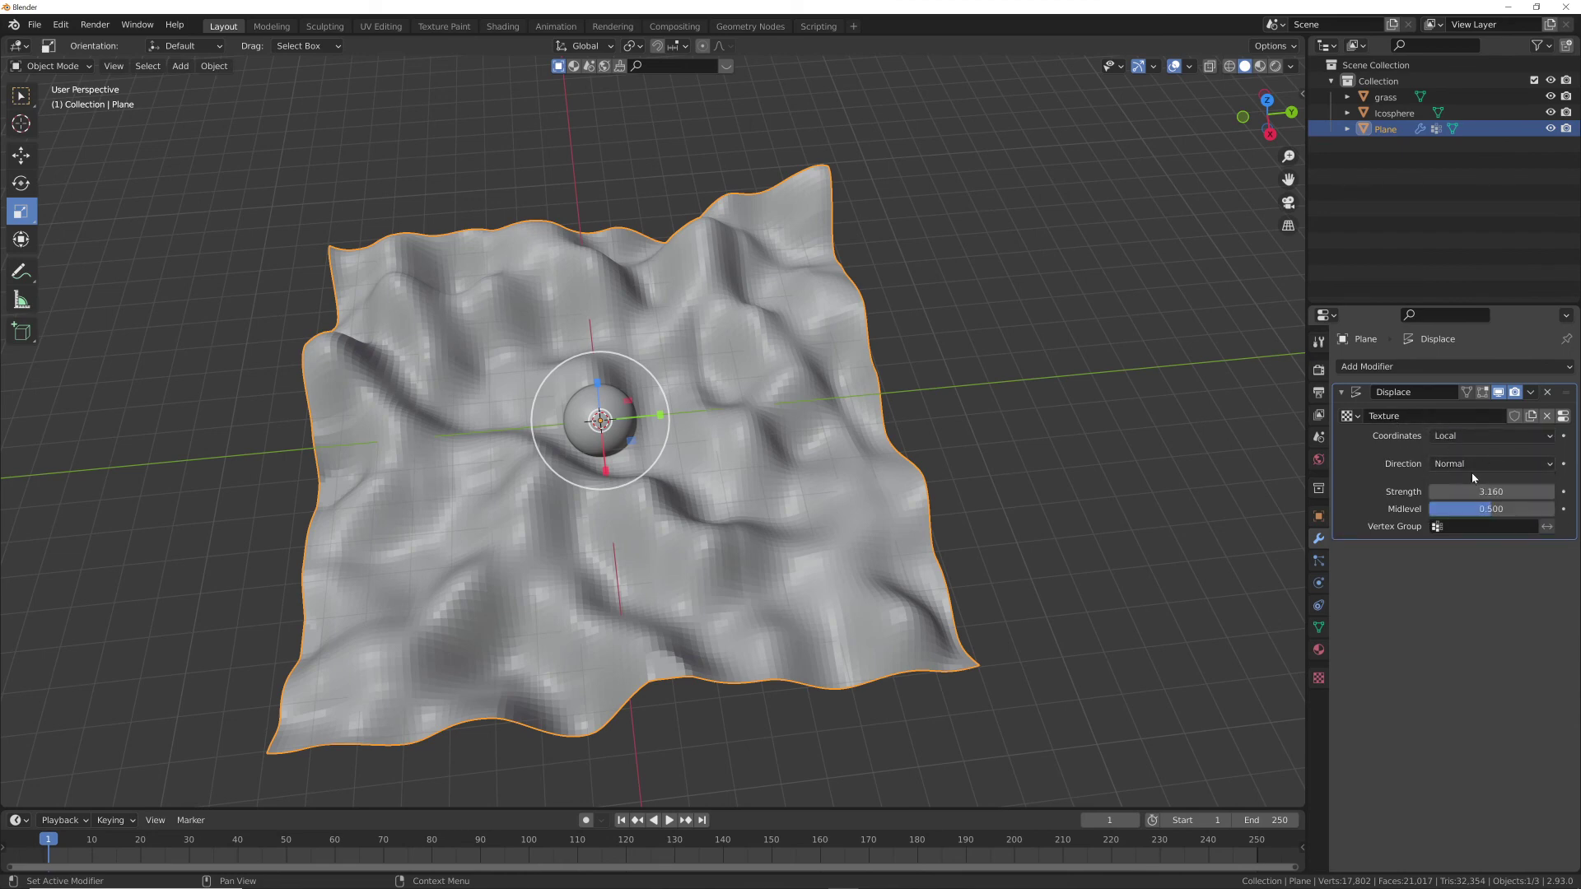
- Limit the Displace modifier to the vertex group "Group" and raise its strength to 6.960
{"action": "left_click", "coordinate": [1451, 527]}
{"action": "left_click", "coordinate": [1457, 549]}
{"action": "middle_click_drag", "start_coordinate": [691, 473], "coordinate": [837, 410]}
{"action": "scroll", "coordinate": [838, 410], "scroll_direction": "up", "scroll_amount": 4}
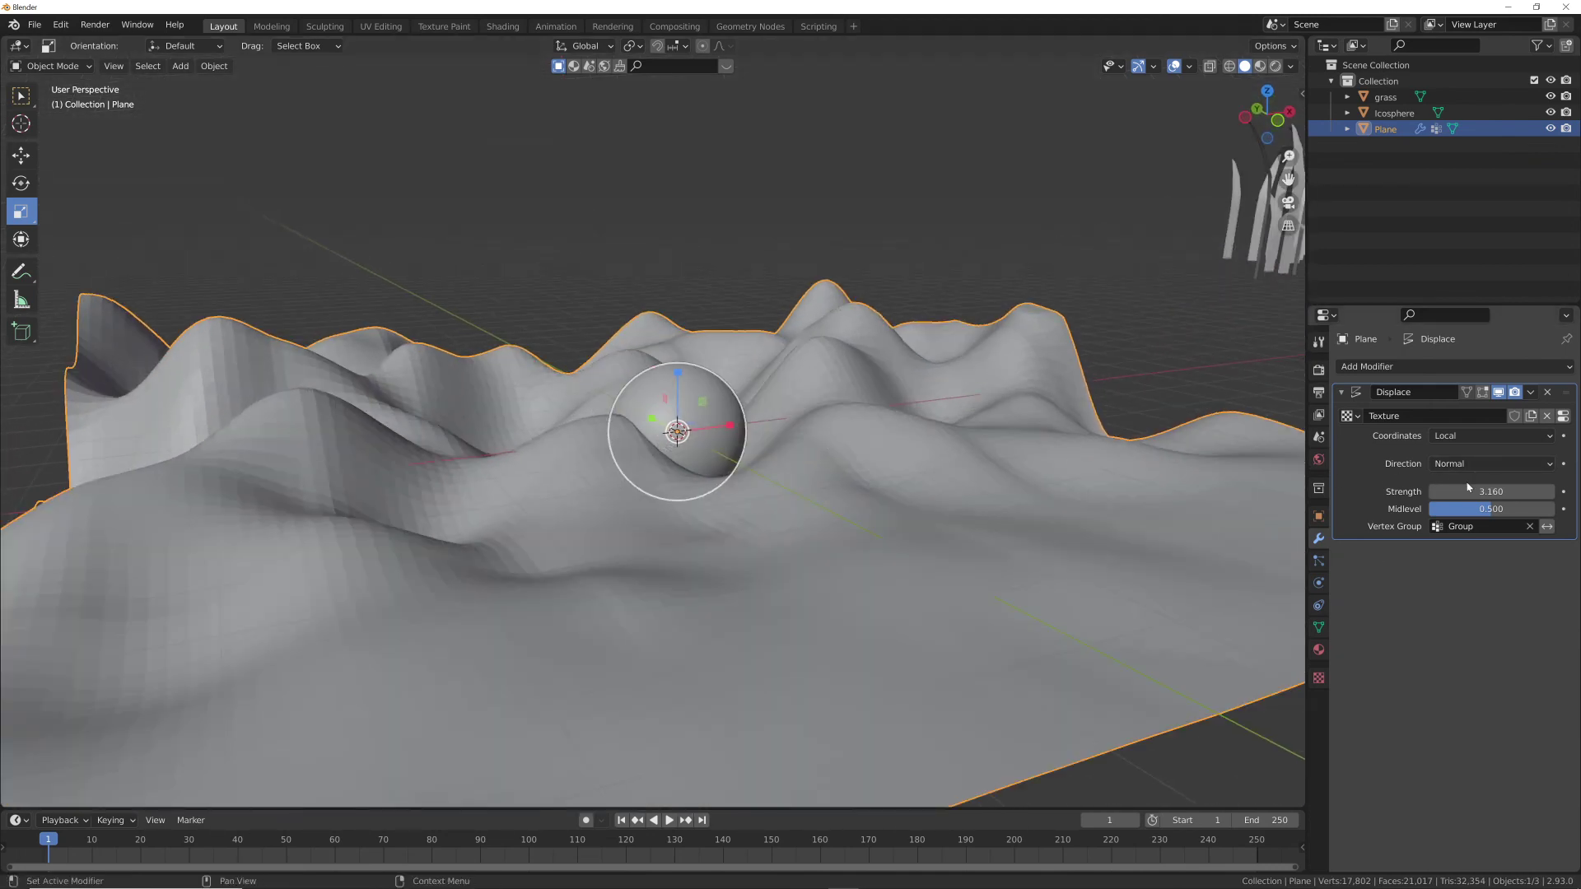
{"action": "left_click_drag", "start_coordinate": [1468, 487], "coordinate": [1556, 487]}
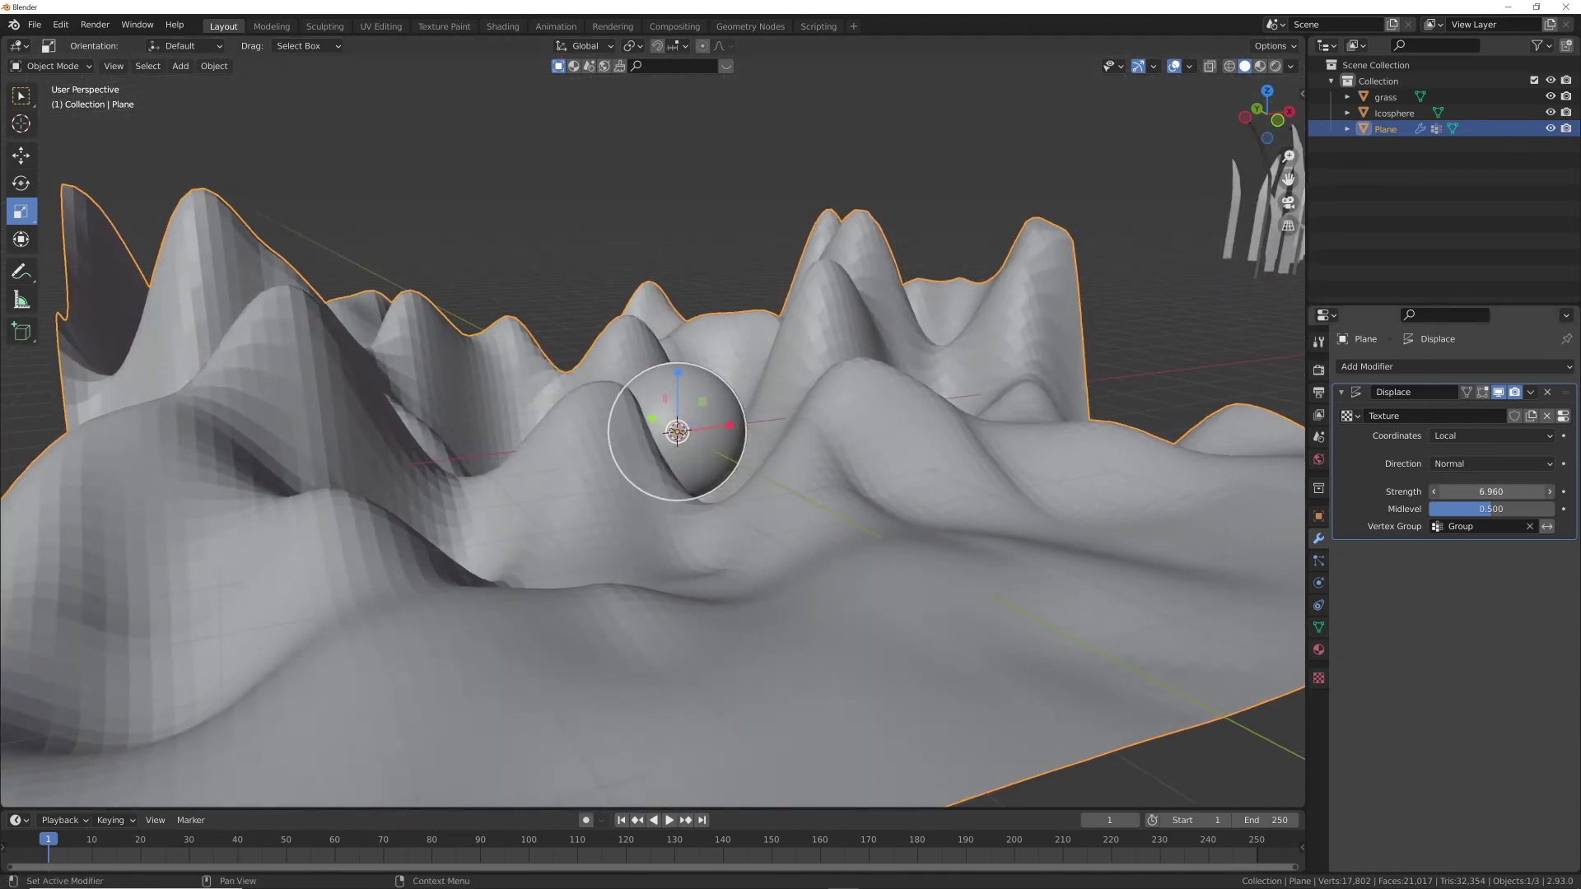
{"action": "middle_click_drag", "start_coordinate": [1023, 512], "coordinate": [965, 508]}
- Apply smooth shading to the displaced plane
{"action": "right_click", "coordinate": [999, 417]}
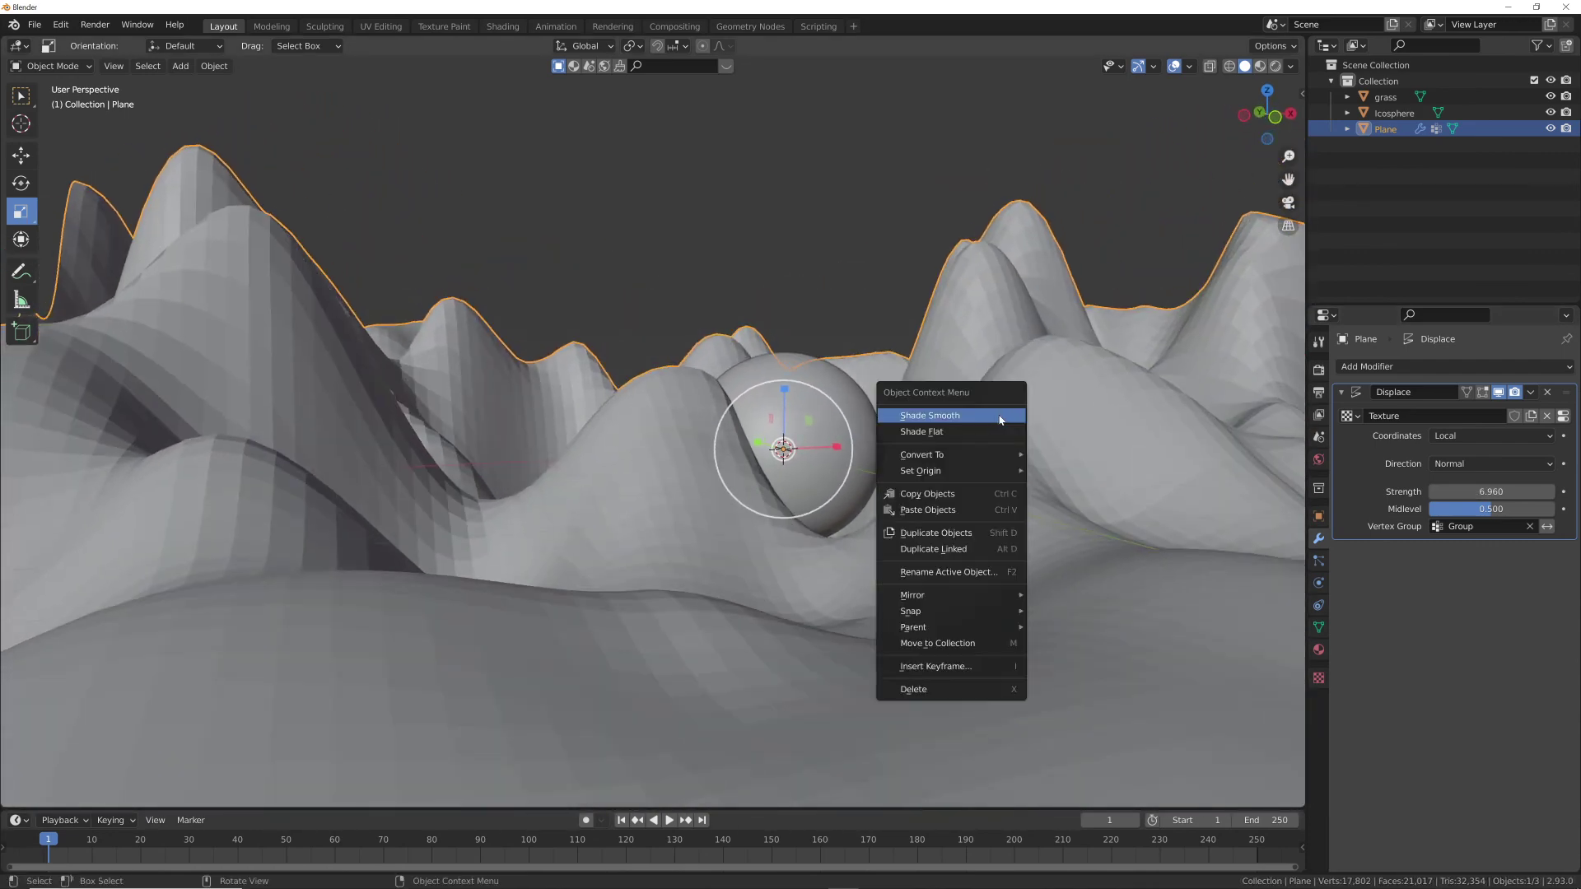
{"action": "left_click", "coordinate": [999, 416]}
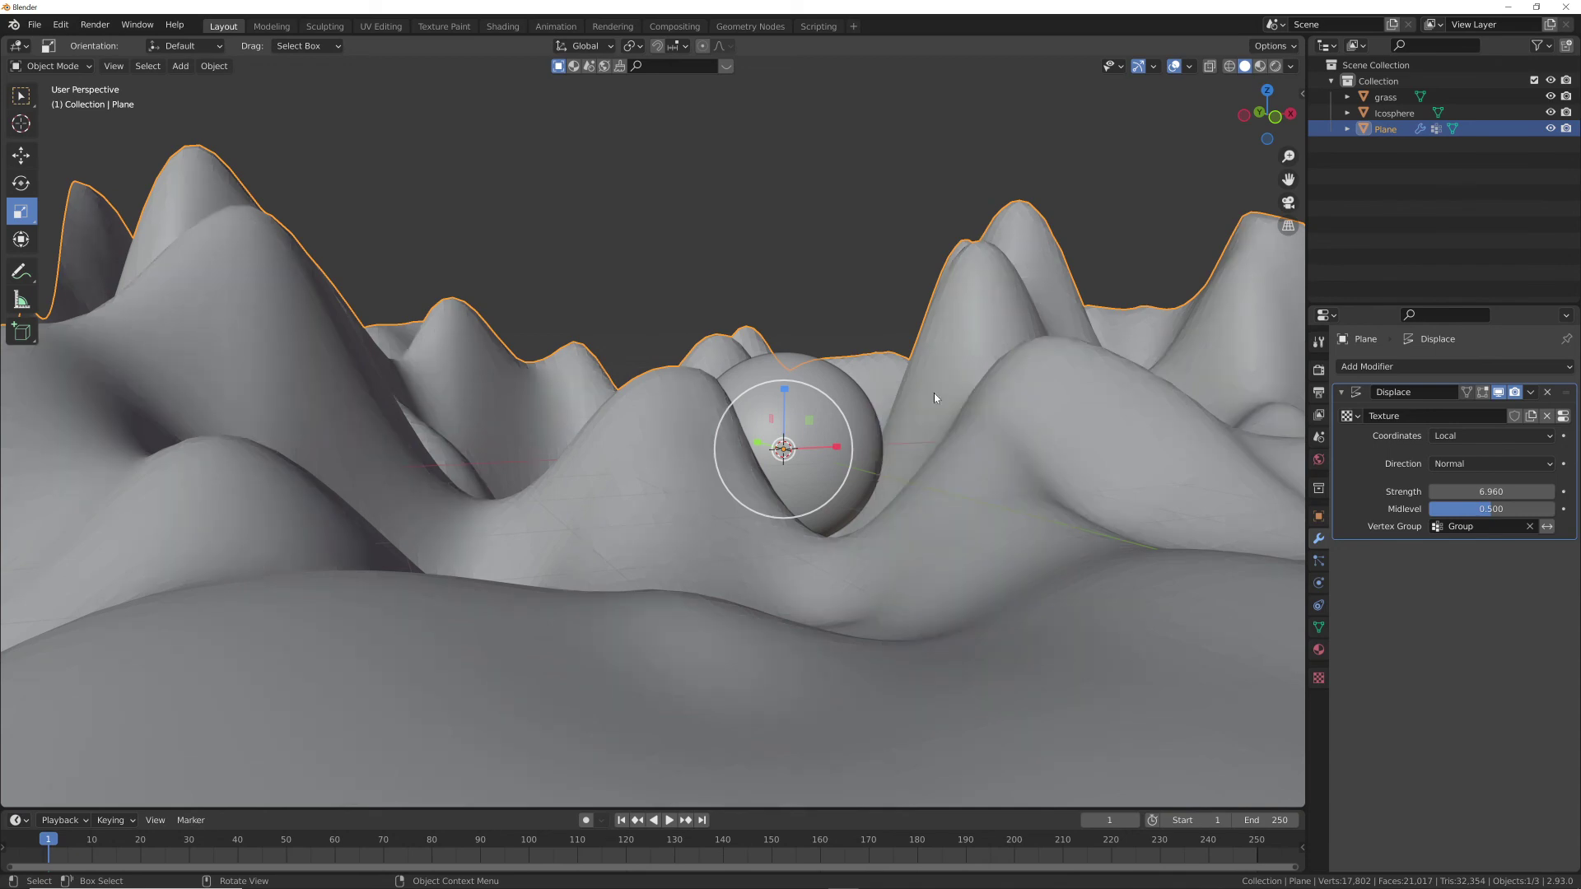
{"action": "middle_click_drag", "start_coordinate": [952, 392], "coordinate": [1094, 368]}
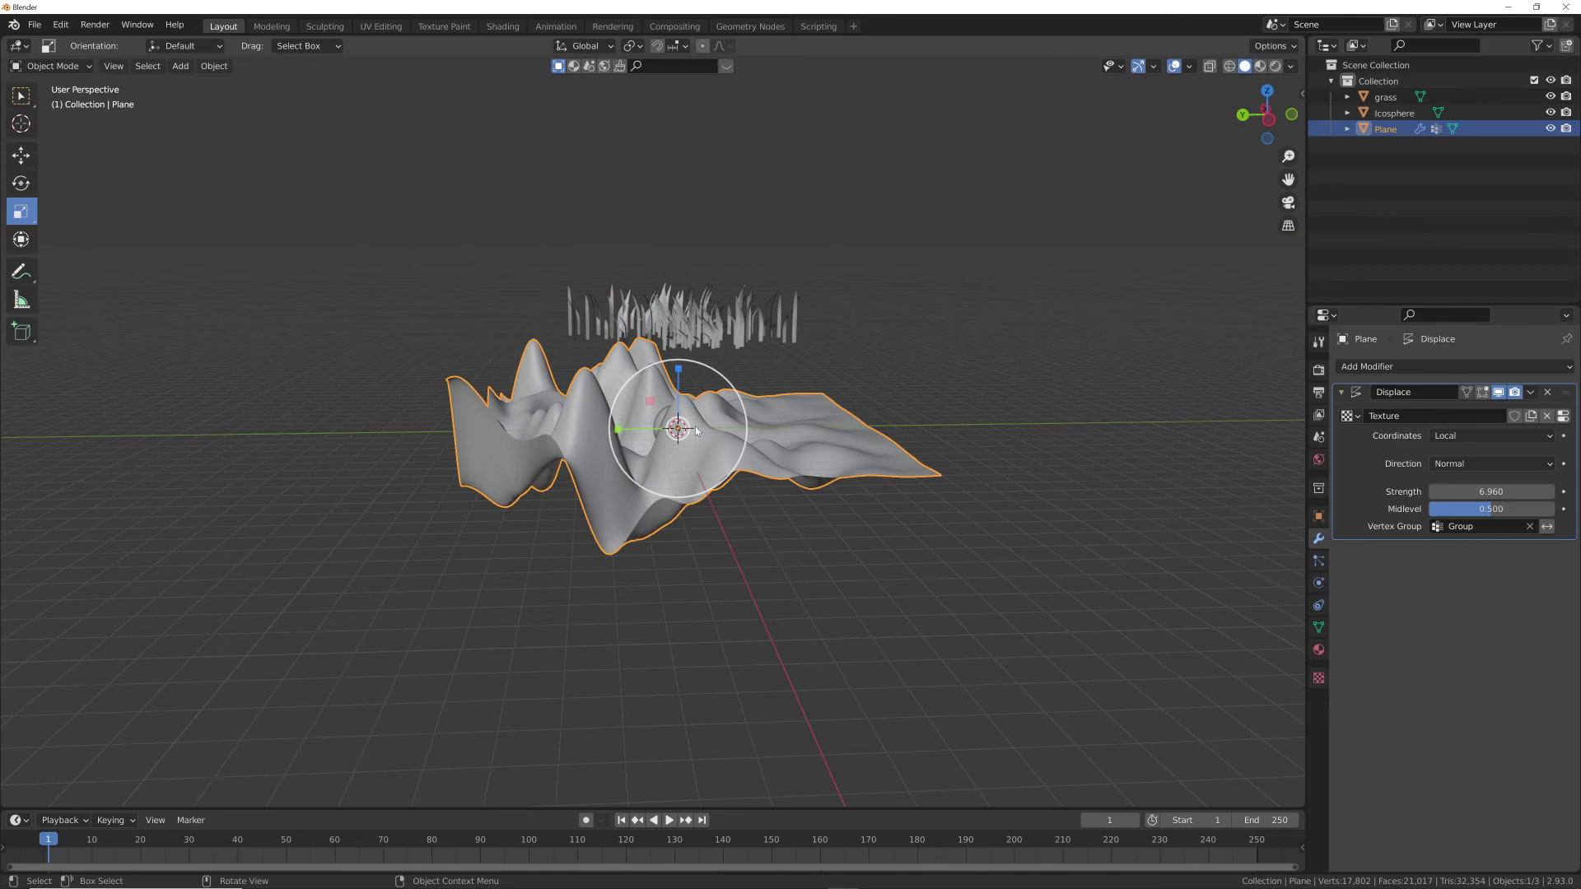
{"action": "middle_click_drag", "start_coordinate": [708, 432], "coordinate": [771, 451]}
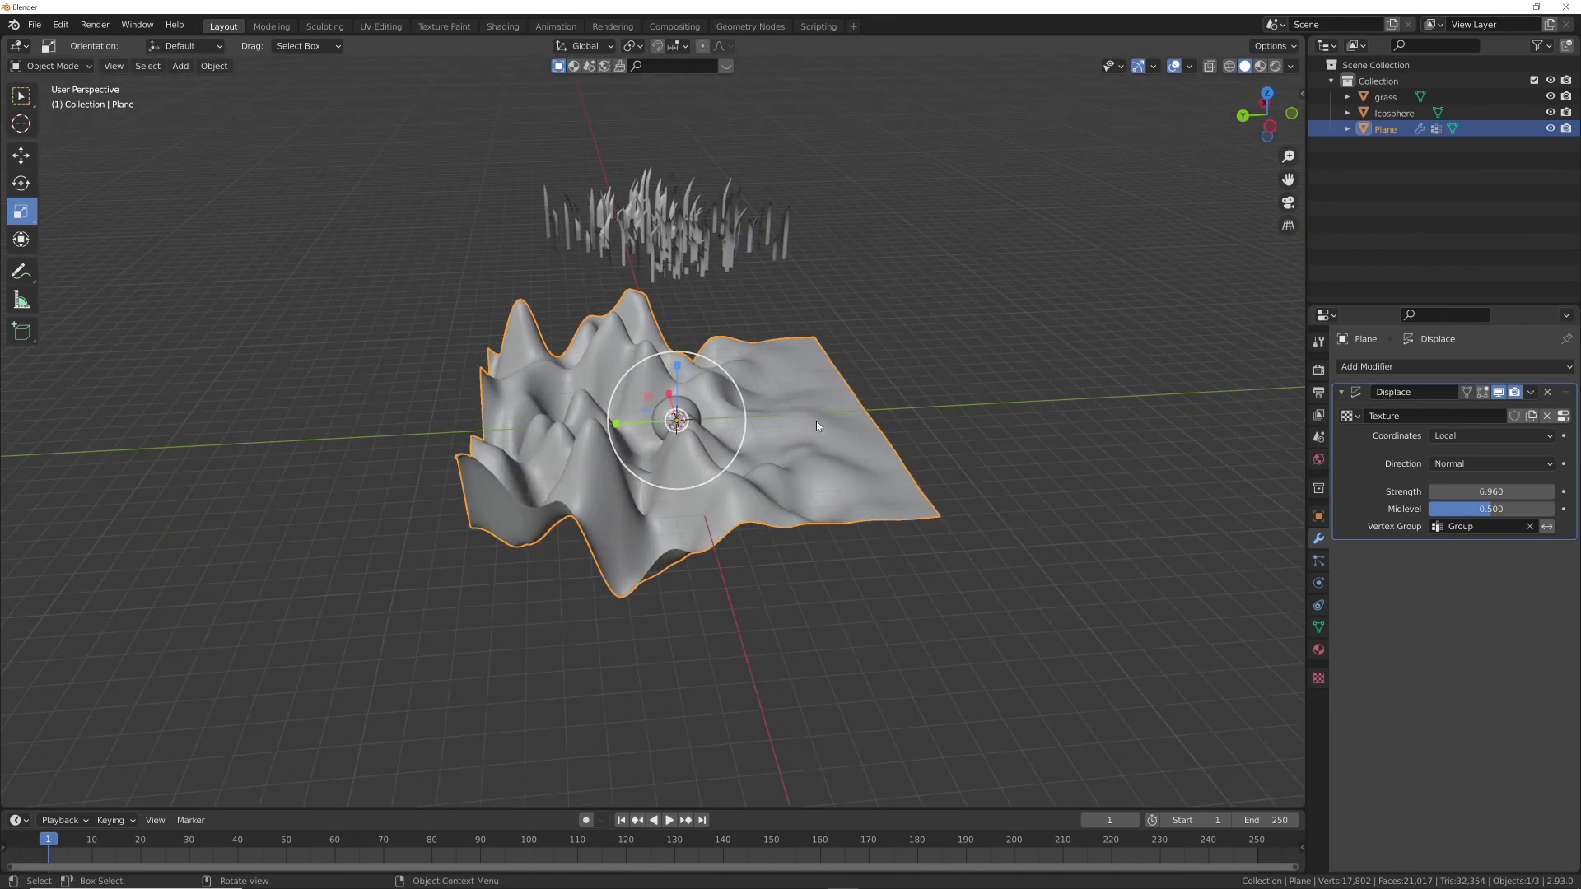
{"action": "left_click", "coordinate": [1375, 367]}
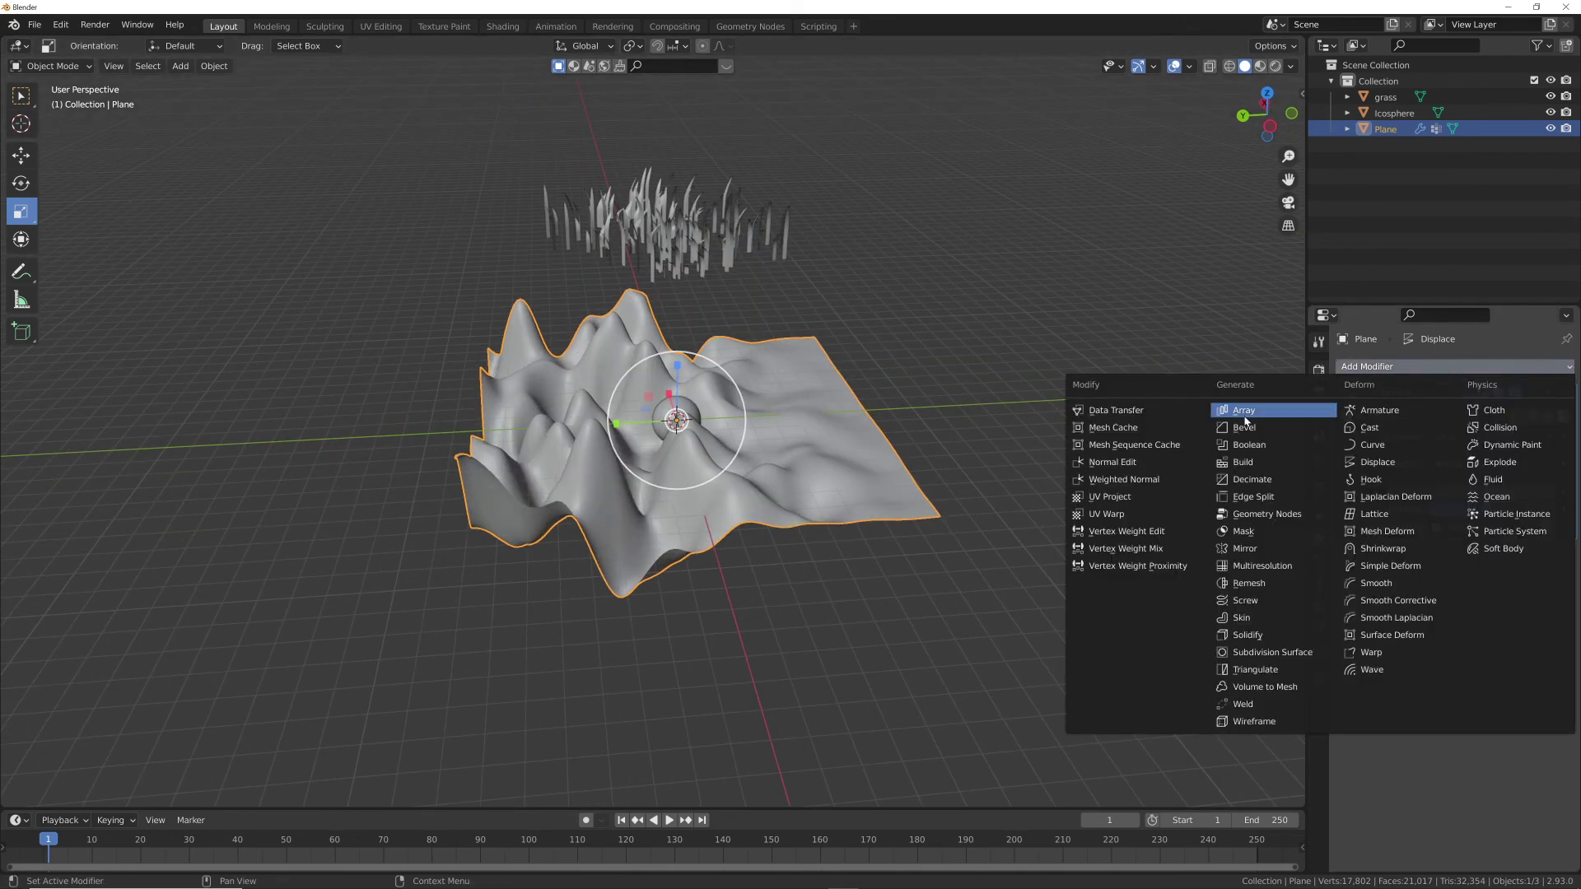
- Add a Plain Axes empty and move it along the Y axis to the mountainous side of the plane
{"action": "key", "text": "shift+a"}
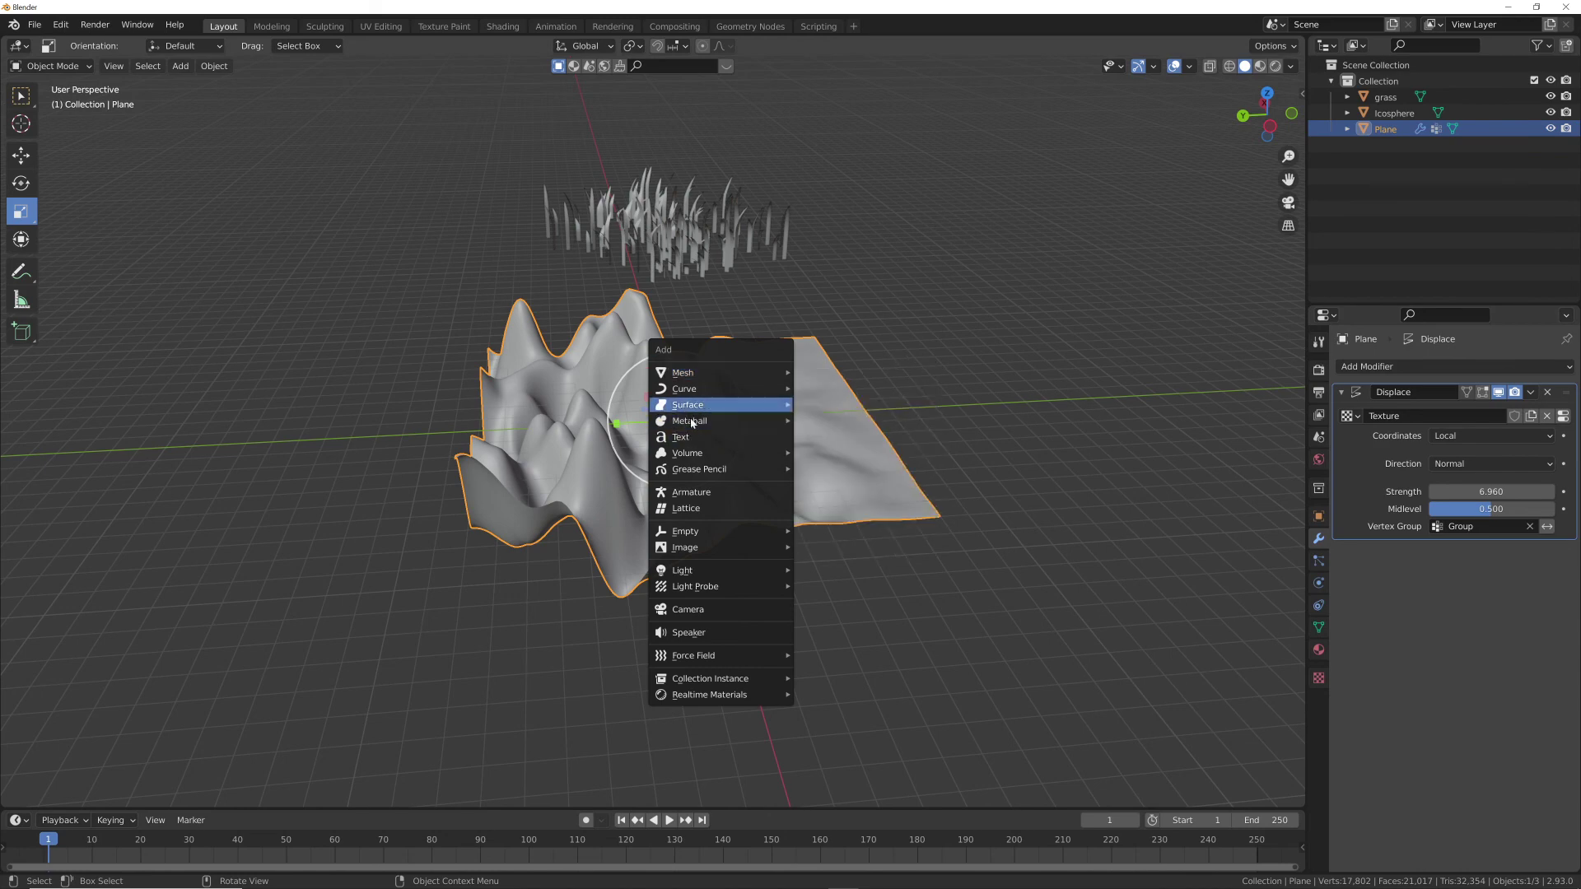
{"action": "mouse_move", "coordinate": [689, 535]}
{"action": "left_click", "coordinate": [806, 532]}
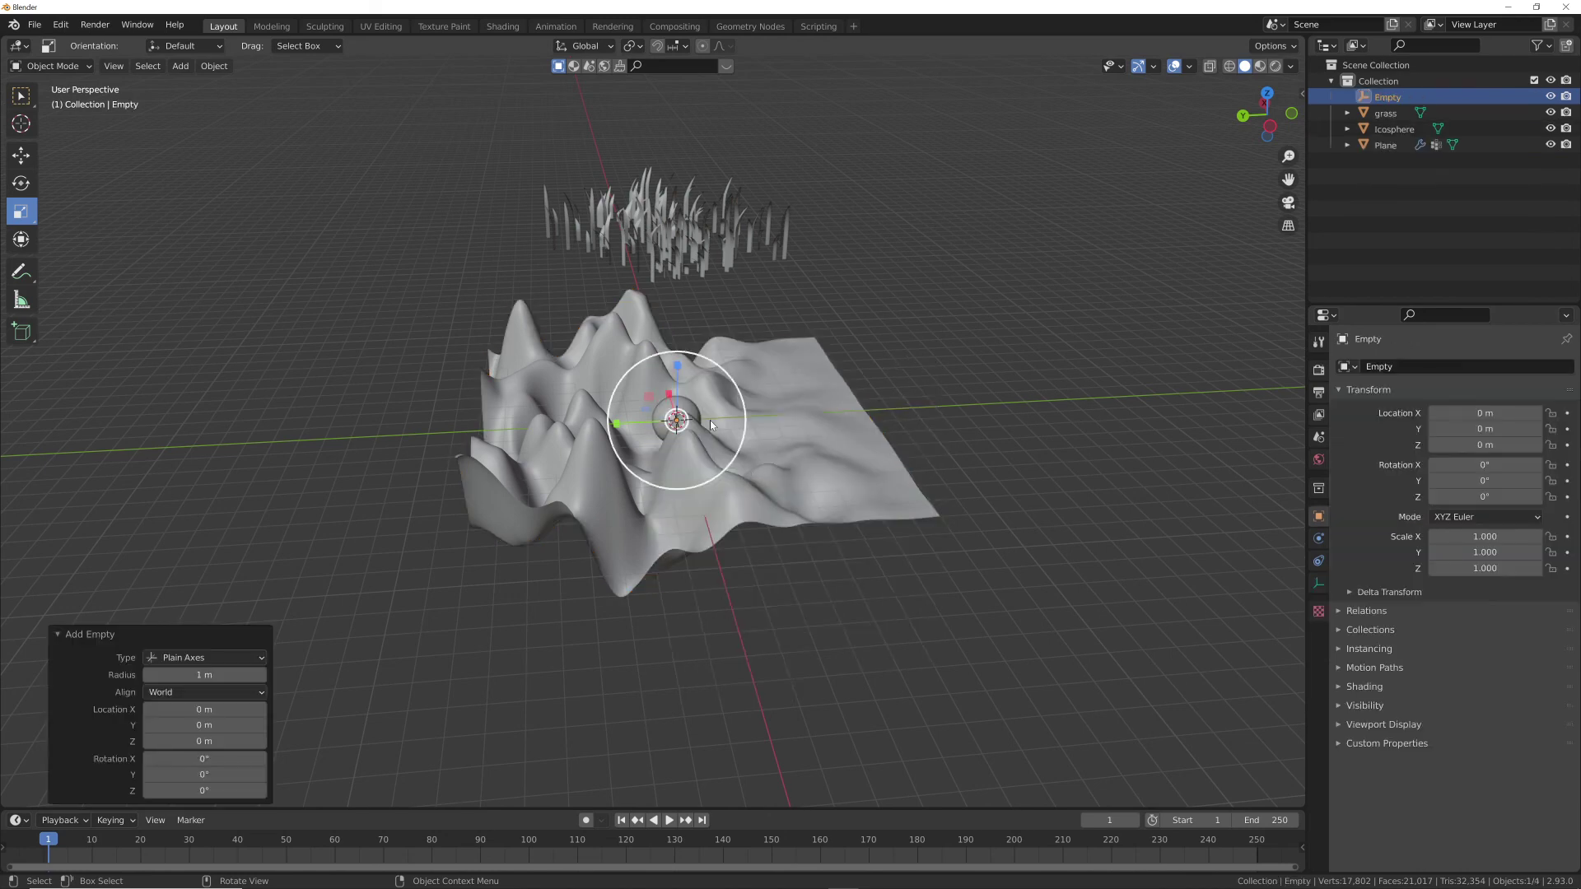
{"action": "left_click", "coordinate": [26, 161]}
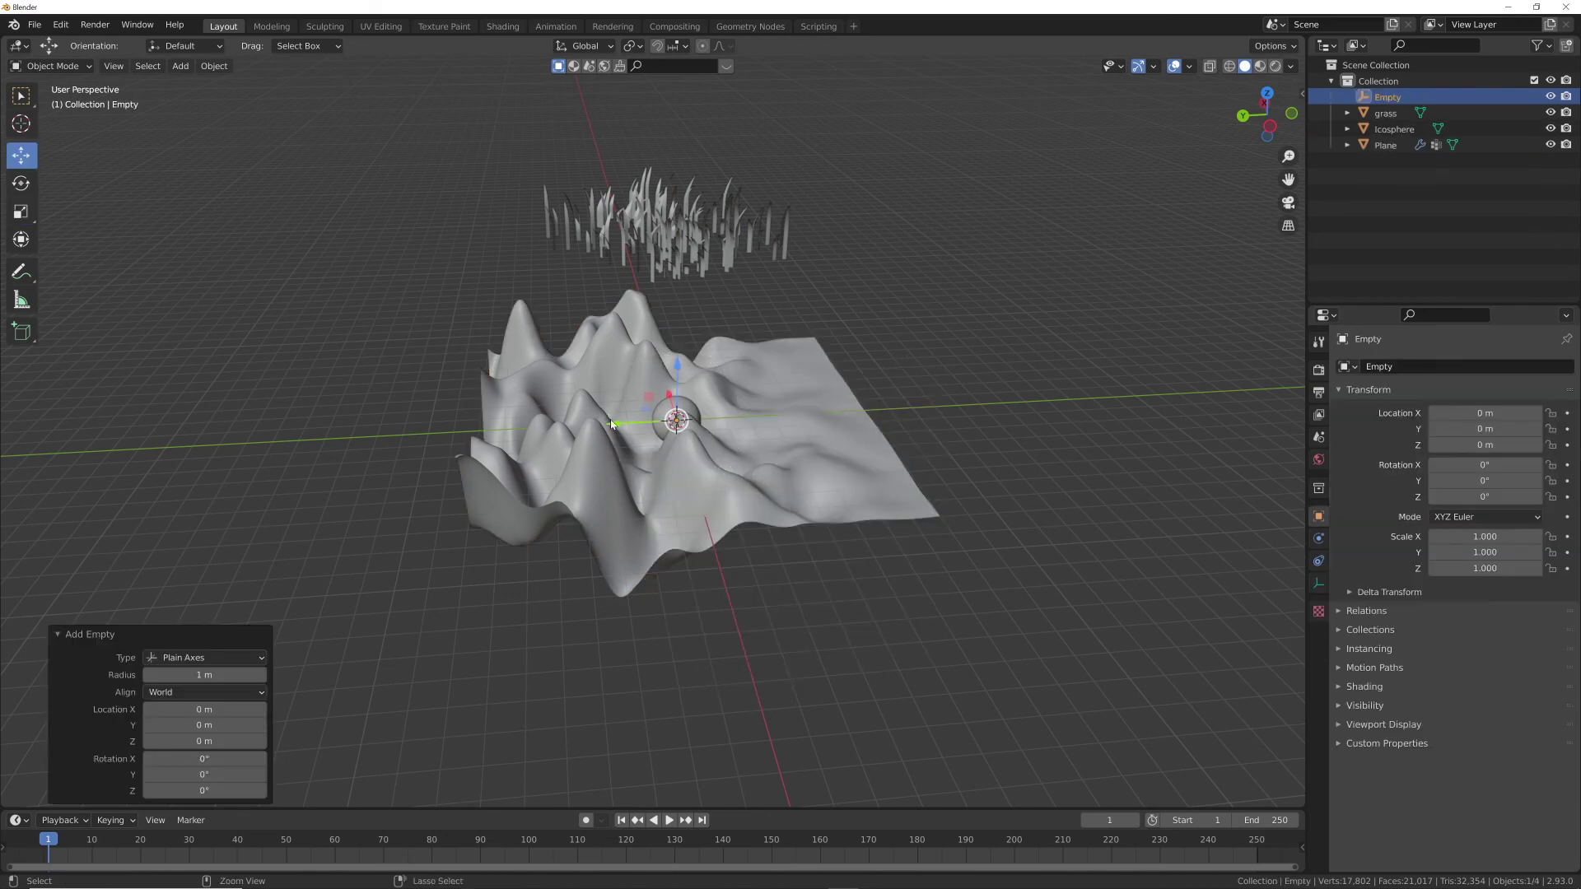
{"action": "left_click_drag", "start_coordinate": [611, 424], "coordinate": [438, 433]}
- Add a Mirror modifier to the plane, using the Empty as mirror object and mirroring only along the Y axis
{"action": "middle_click_drag", "start_coordinate": [619, 438], "coordinate": [767, 415]}
{"action": "left_click", "coordinate": [696, 458]}
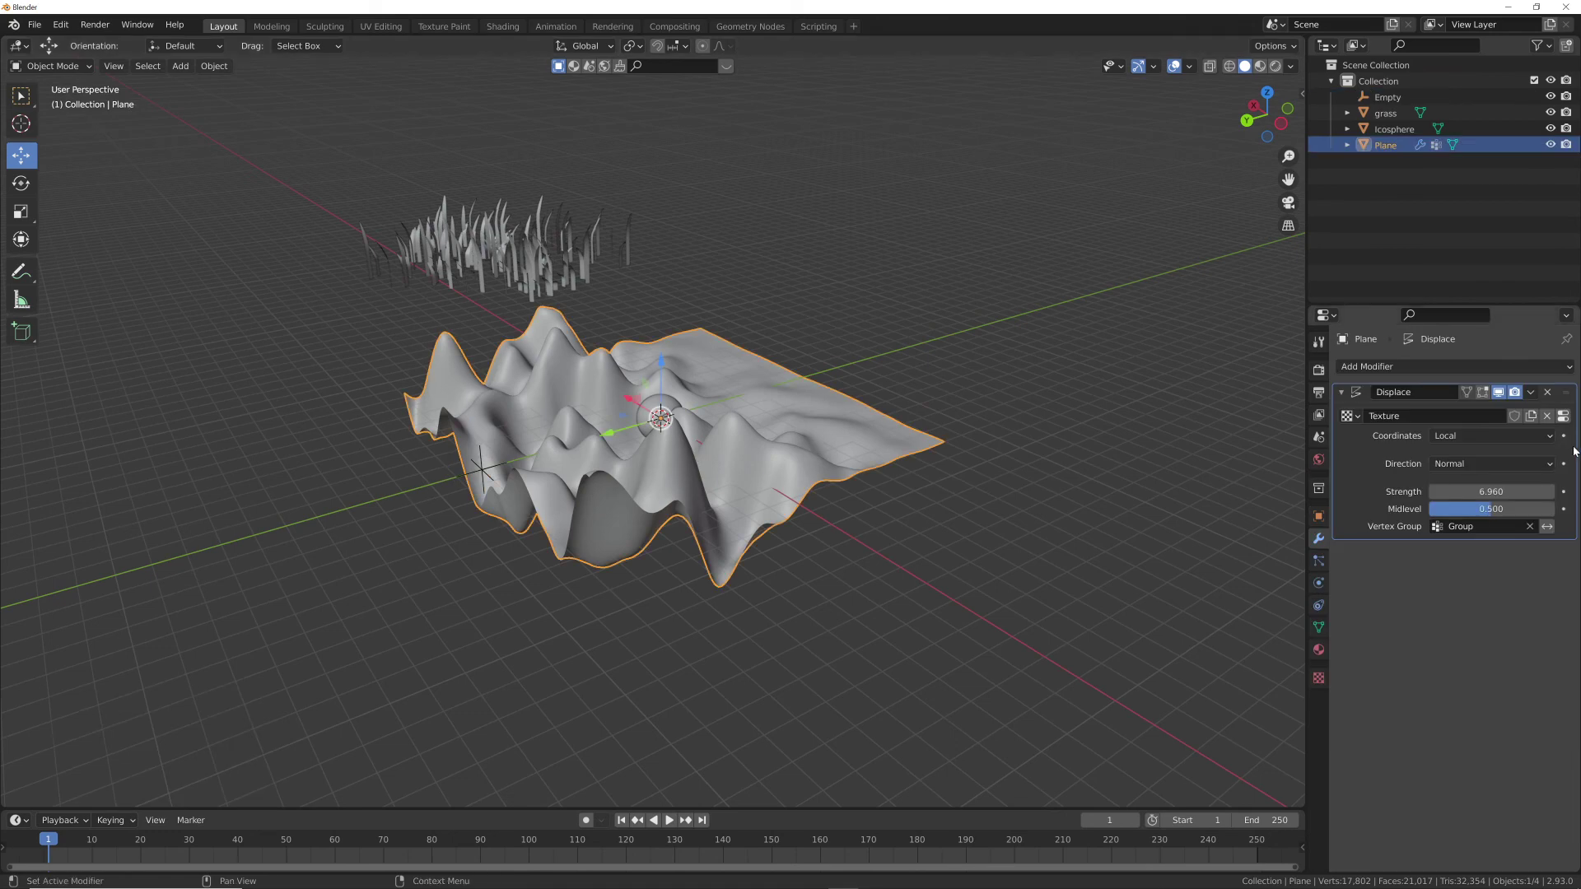
{"action": "left_click", "coordinate": [1449, 367]}
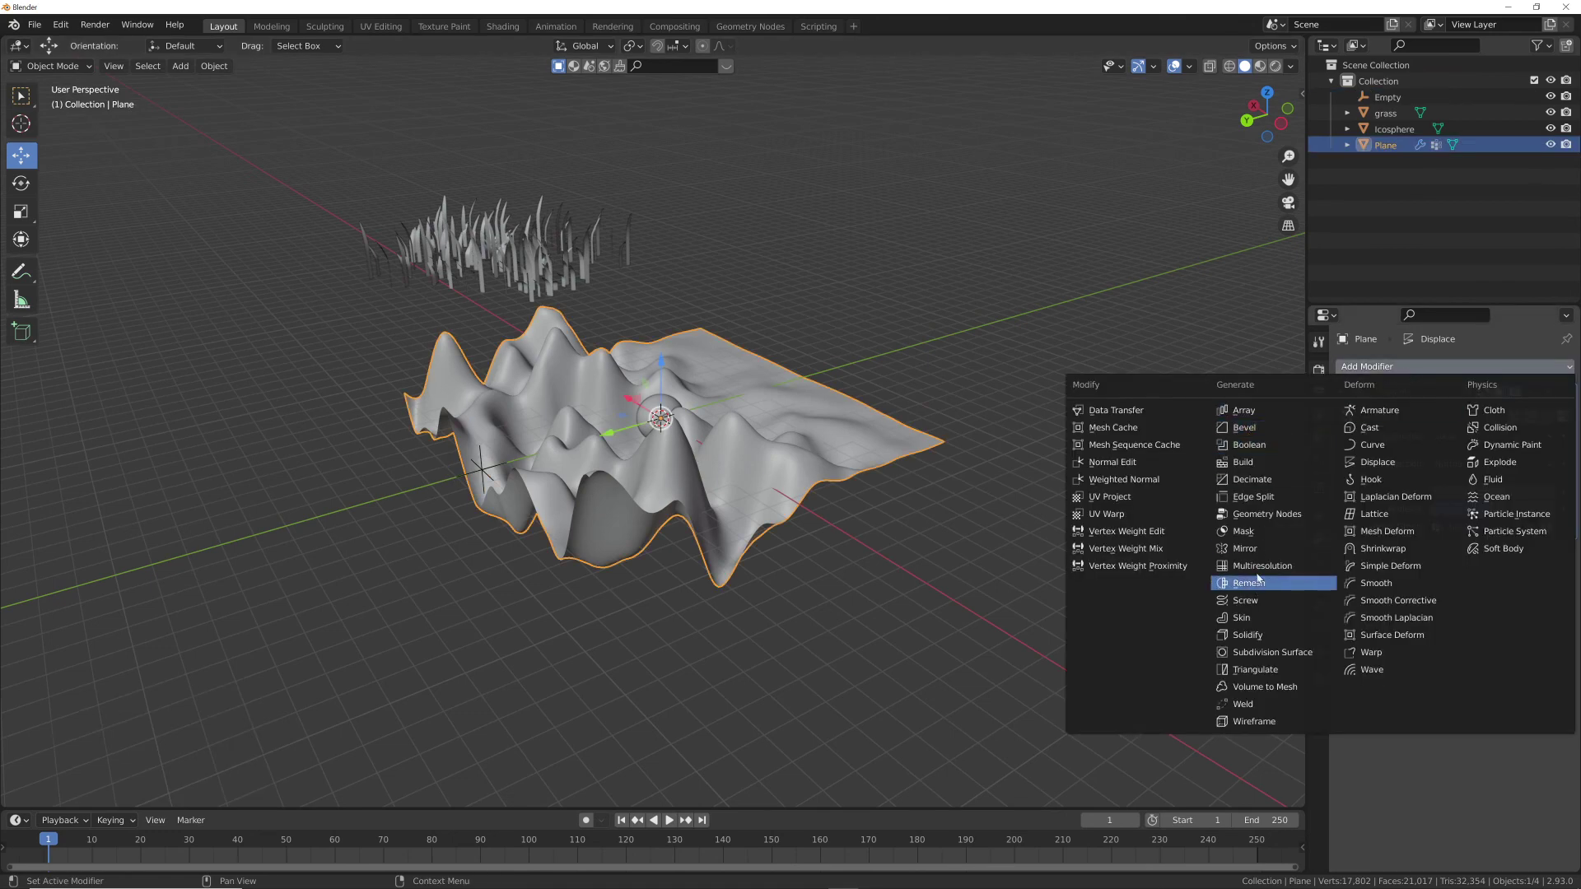
{"action": "left_click", "coordinate": [1244, 549]}
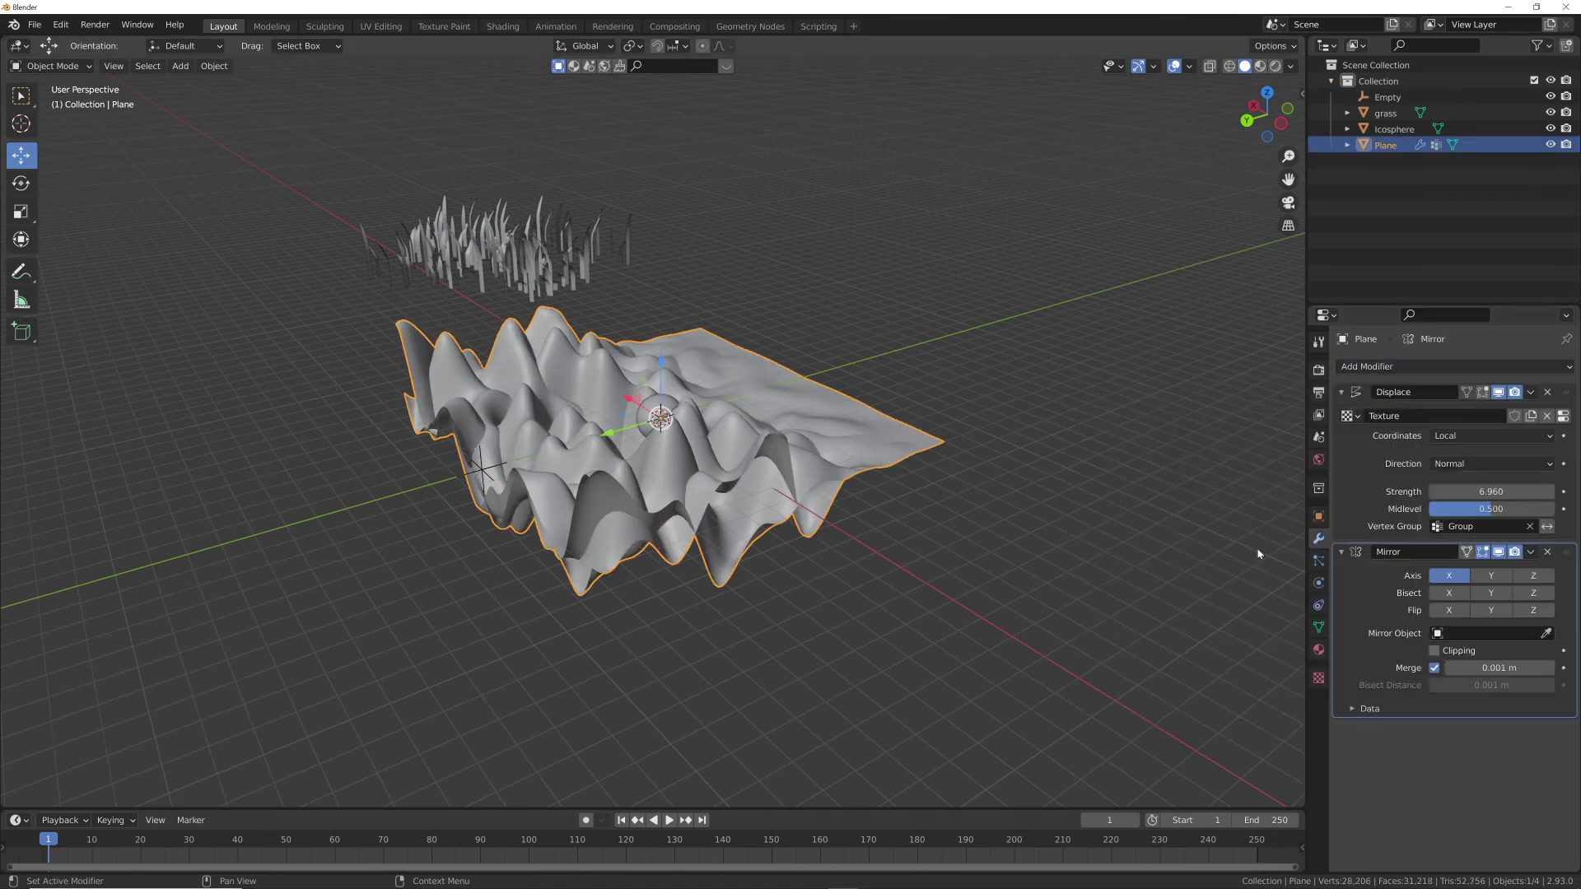
{"action": "left_click", "coordinate": [1462, 629]}
{"action": "left_click", "coordinate": [1433, 661]}
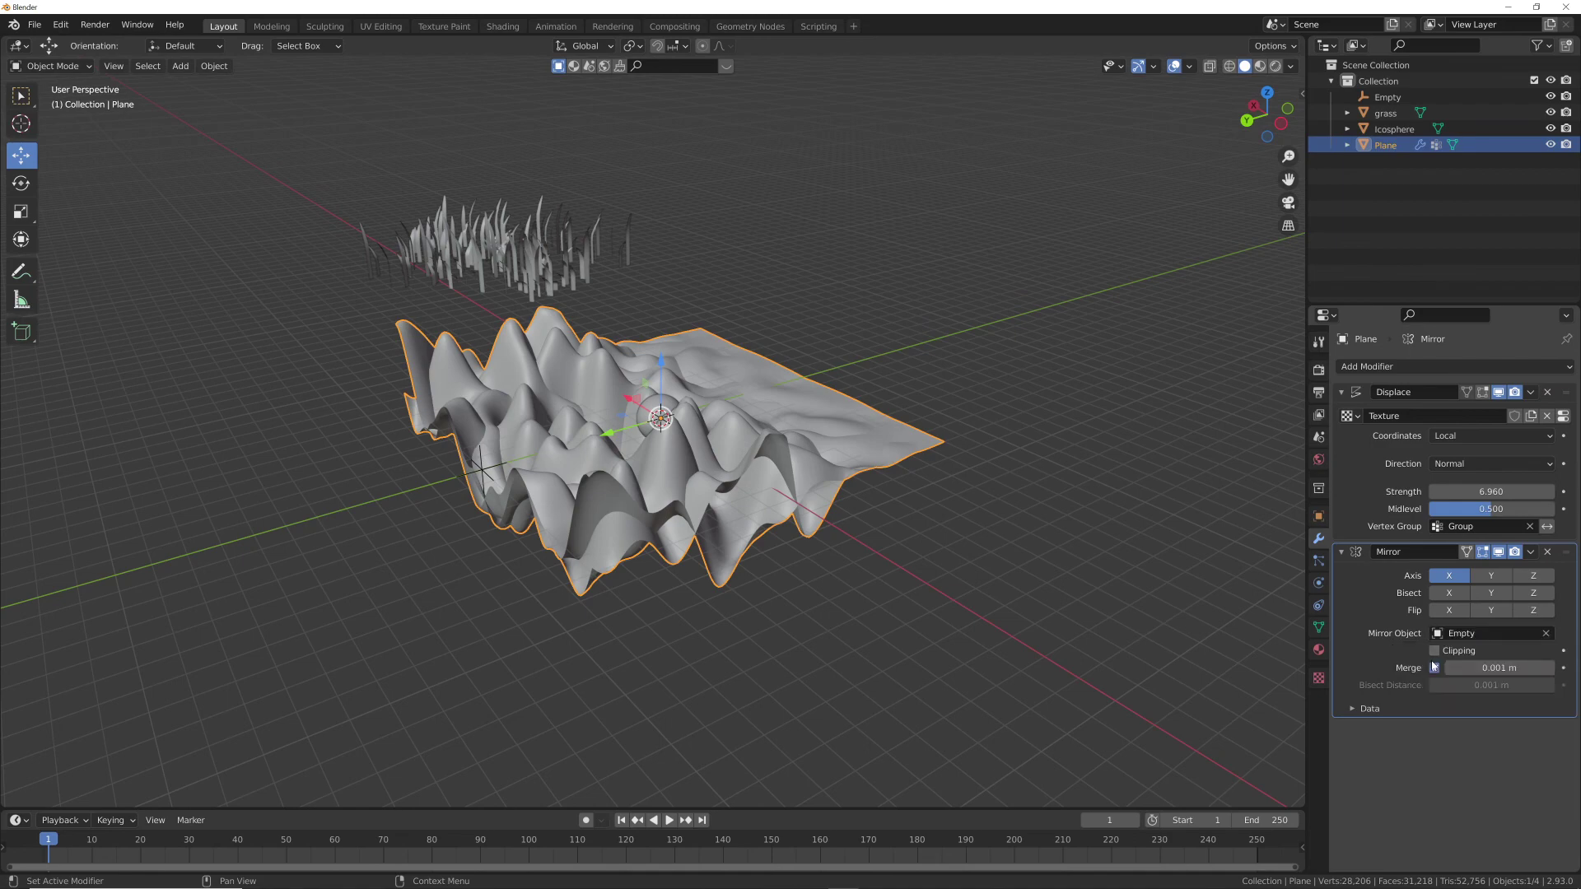
{"action": "left_click", "coordinate": [1490, 575]}
{"action": "left_click", "coordinate": [1449, 576]}
- Examine the mirrored terrain up close, along the mountain range and from above
{"action": "mouse_move", "coordinate": [745, 461]}
{"action": "middle_mouse_down"}
{"action": "mouse_move", "coordinate": [566, 436]}
{"action": "mouse_move", "coordinate": [708, 487]}
{"action": "mouse_move", "coordinate": [724, 477]}
{"action": "middle_mouse_up"}
{"action": "scroll", "coordinate": [708, 487], "scroll_direction": "up", "scroll_amount": 5}
{"action": "scroll", "coordinate": [723, 477], "scroll_direction": "down", "scroll_amount": 3}
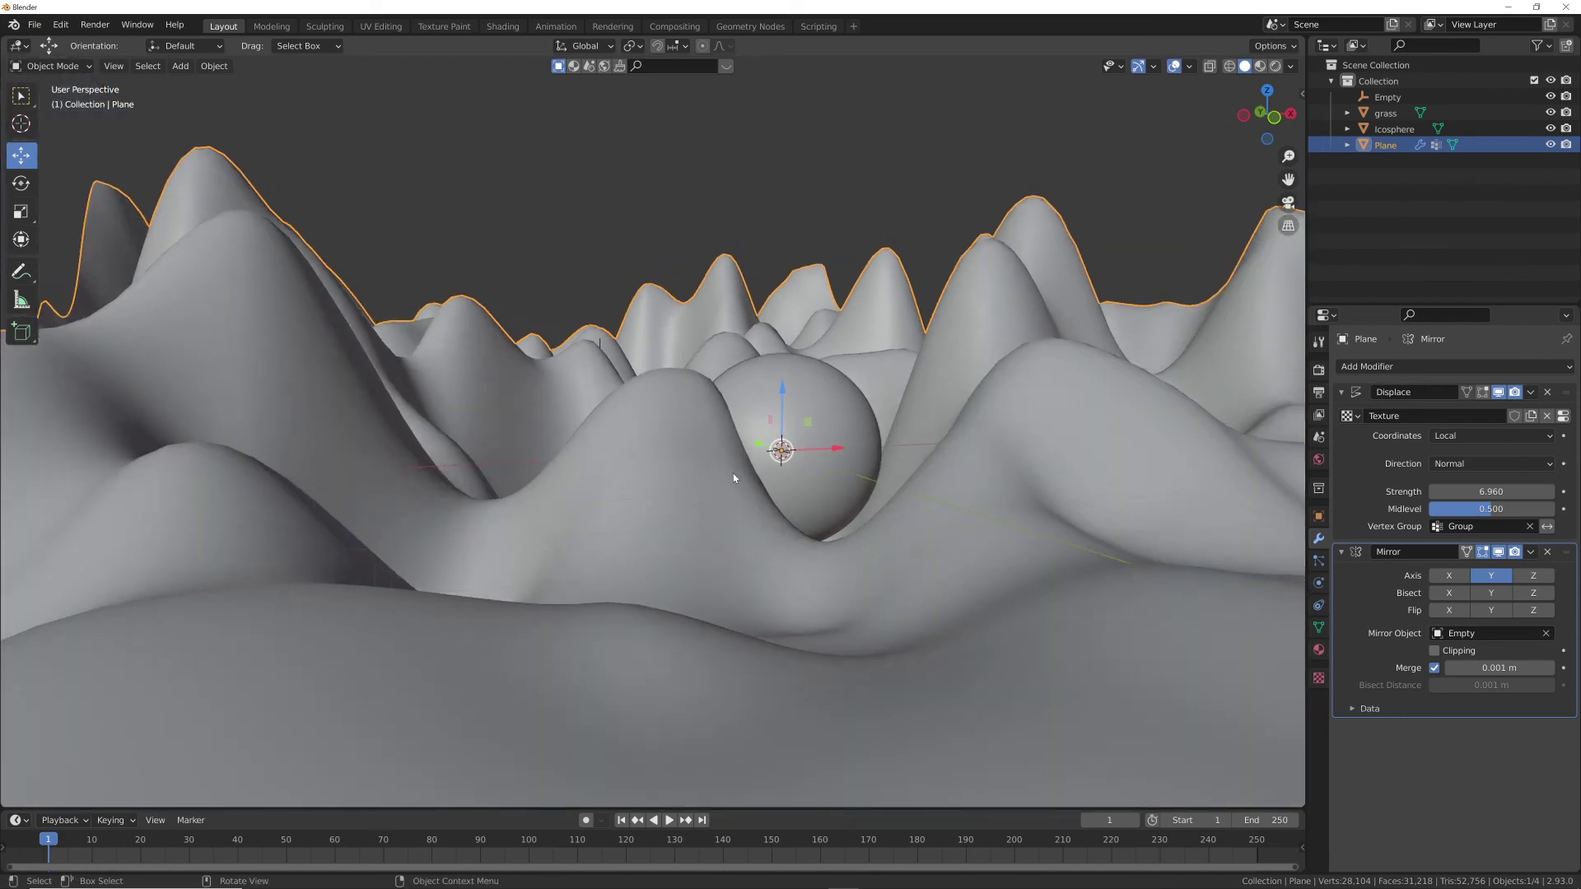
{"action": "scroll", "coordinate": [711, 457], "scroll_direction": "down", "scroll_amount": 4}
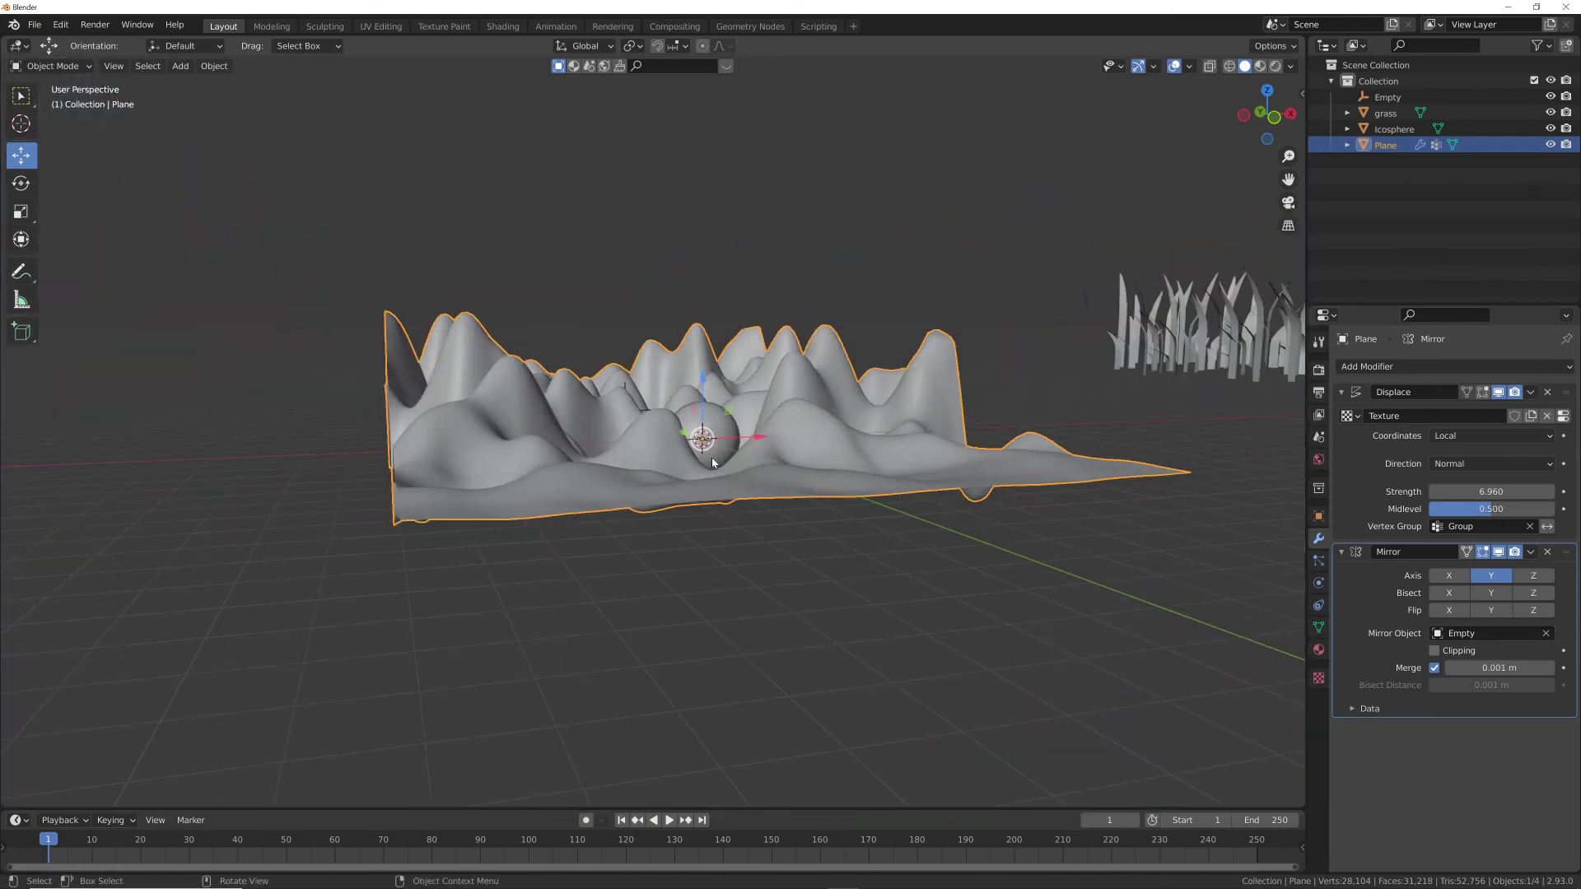
{"action": "middle_click_drag", "start_coordinate": [711, 457], "coordinate": [743, 542]}
{"action": "key", "text": "Tab"}
{"action": "key", "text": "Tab"}
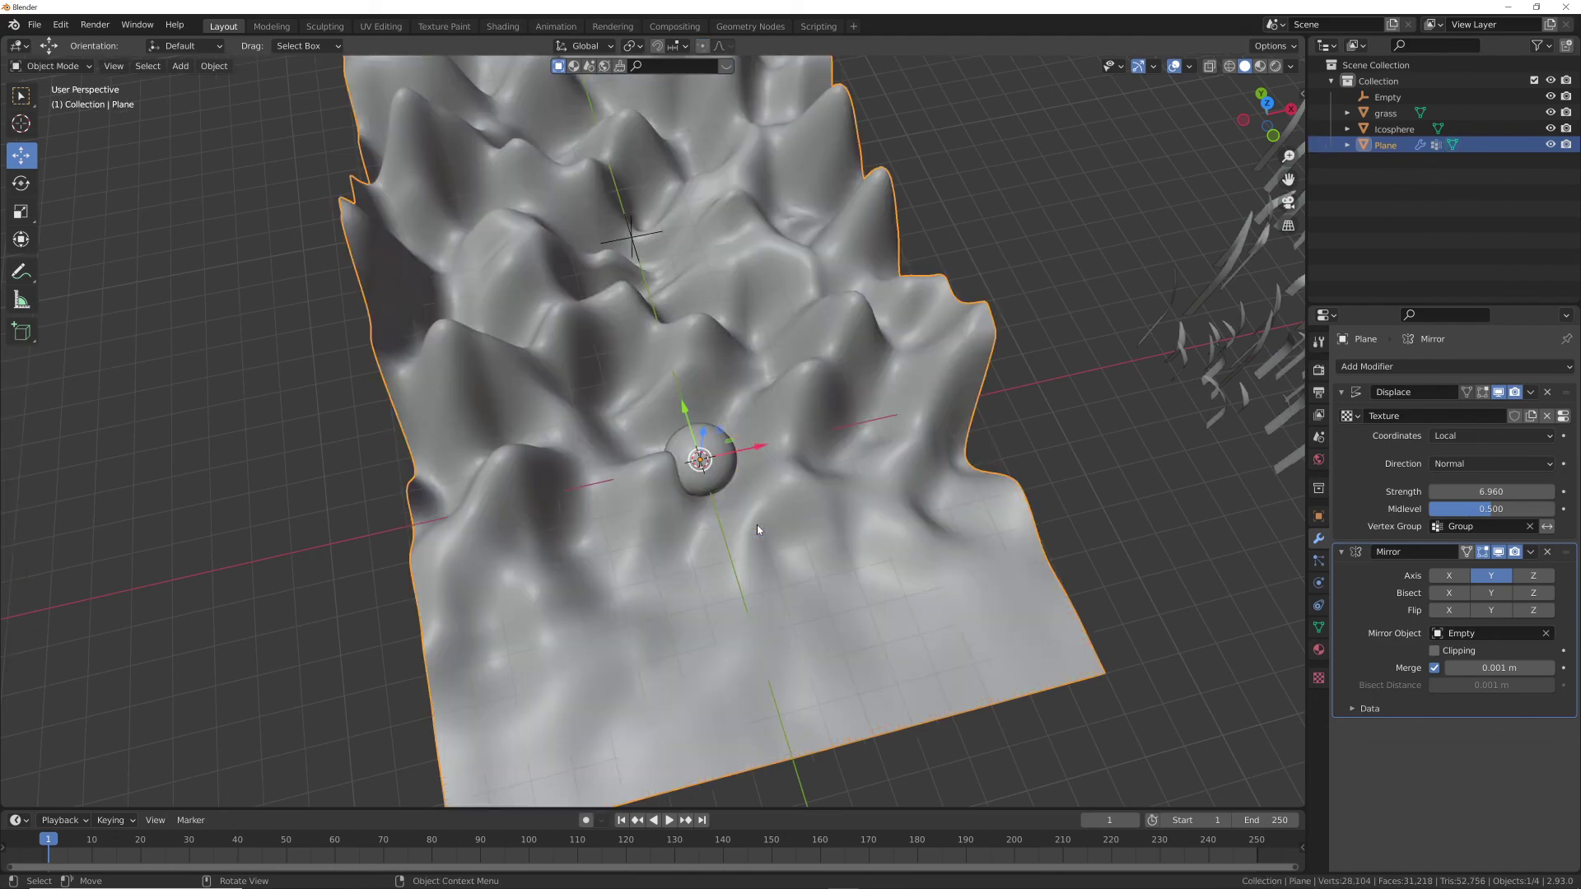
{"action": "scroll", "coordinate": [835, 295], "scroll_direction": "down", "scroll_amount": 4}
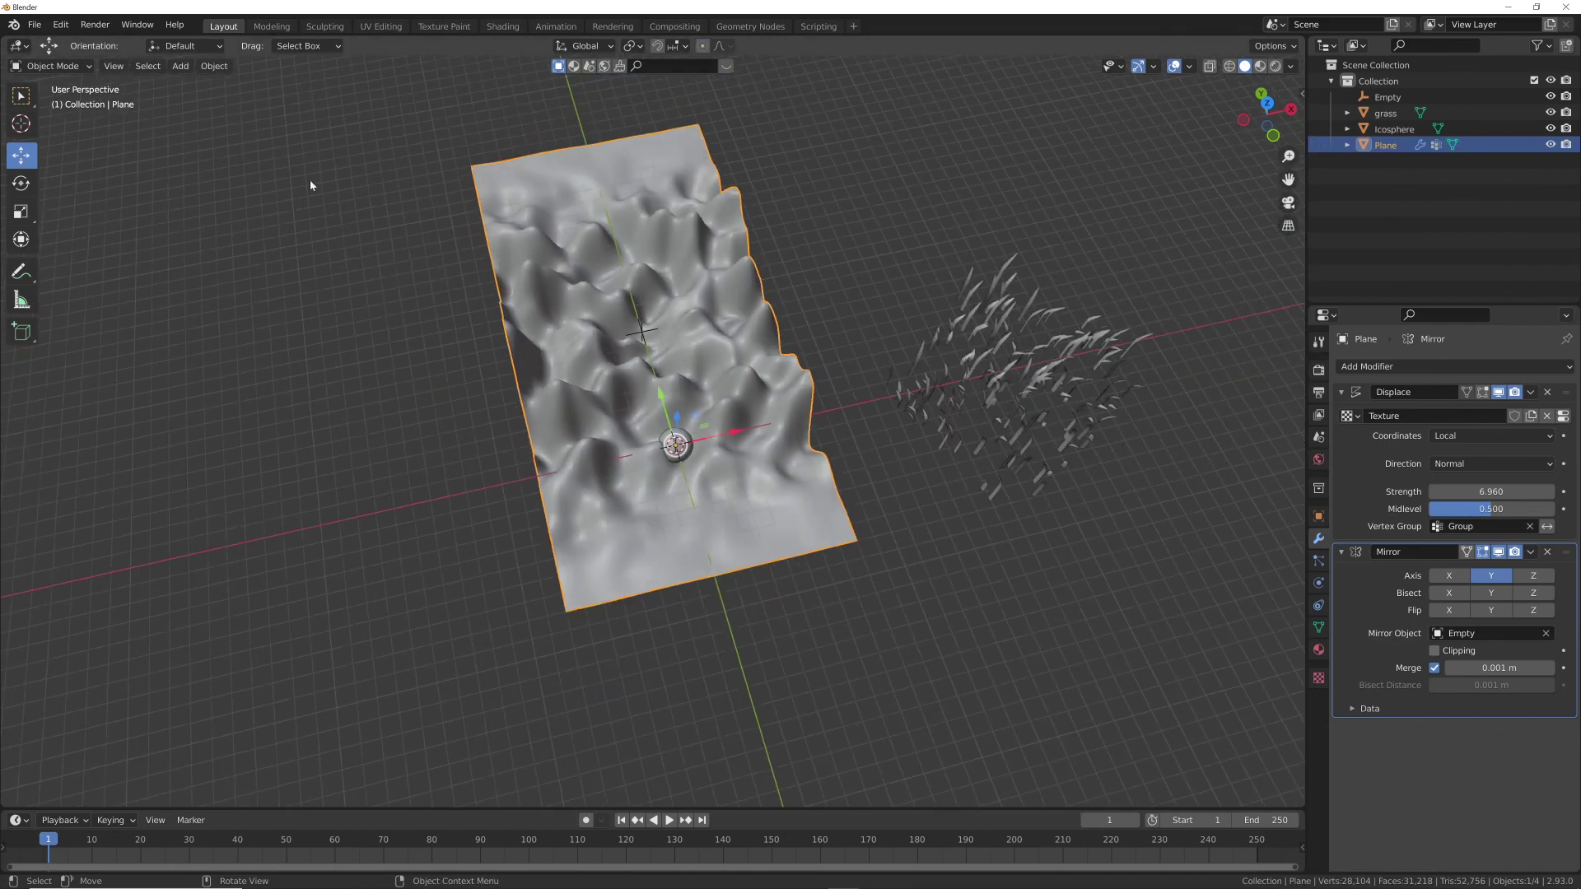
- Save the project to the Desktop as HILLS
{"action": "left_click", "coordinate": [34, 23]}
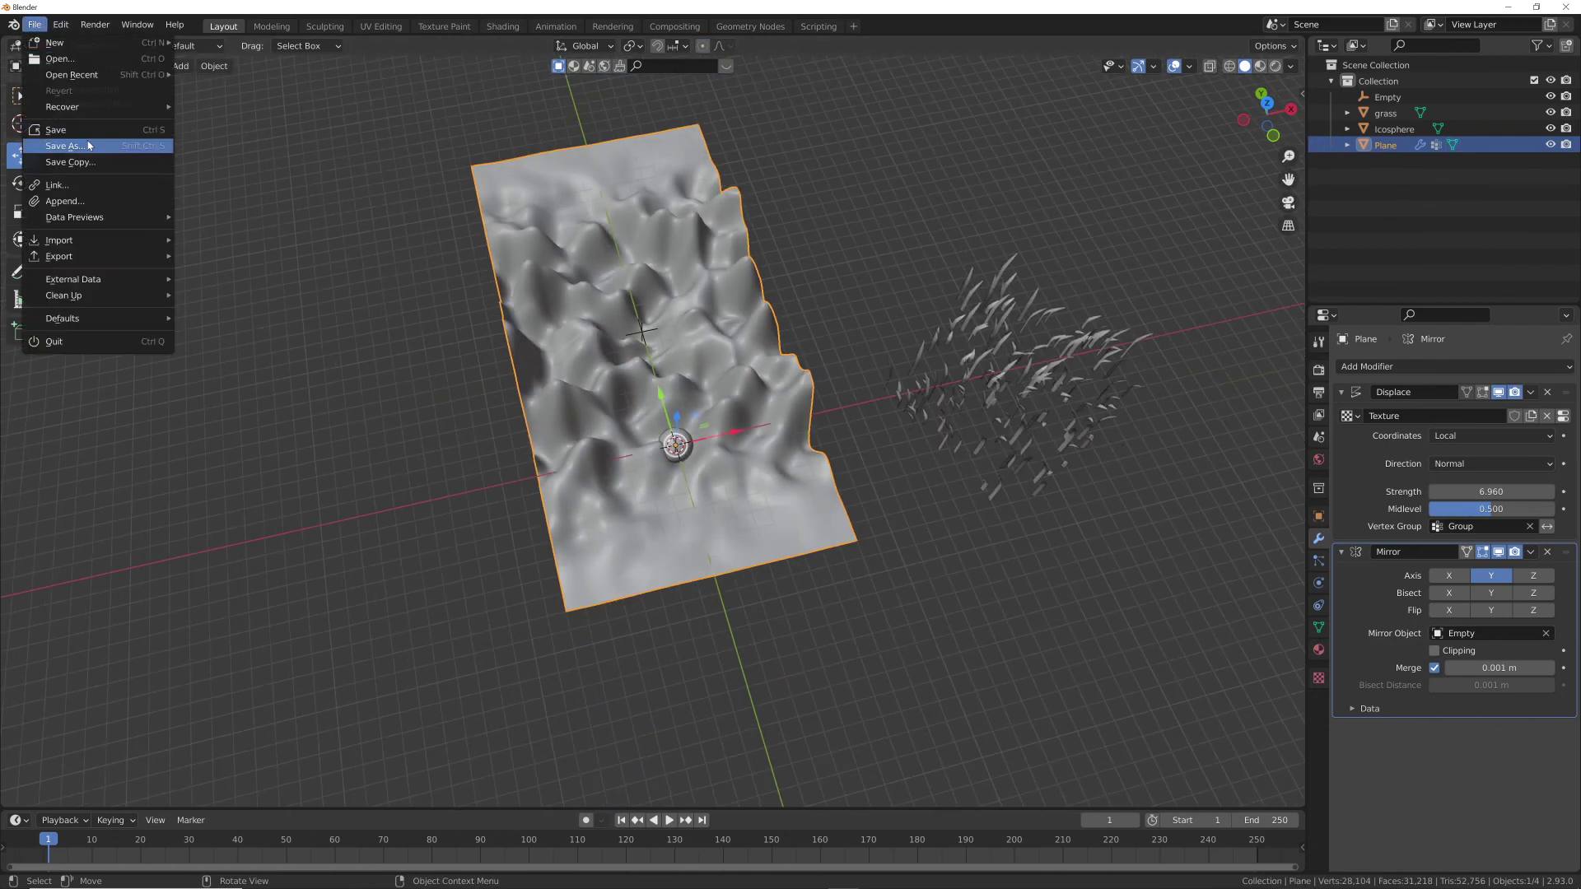
{"action": "left_click", "coordinate": [86, 146]}
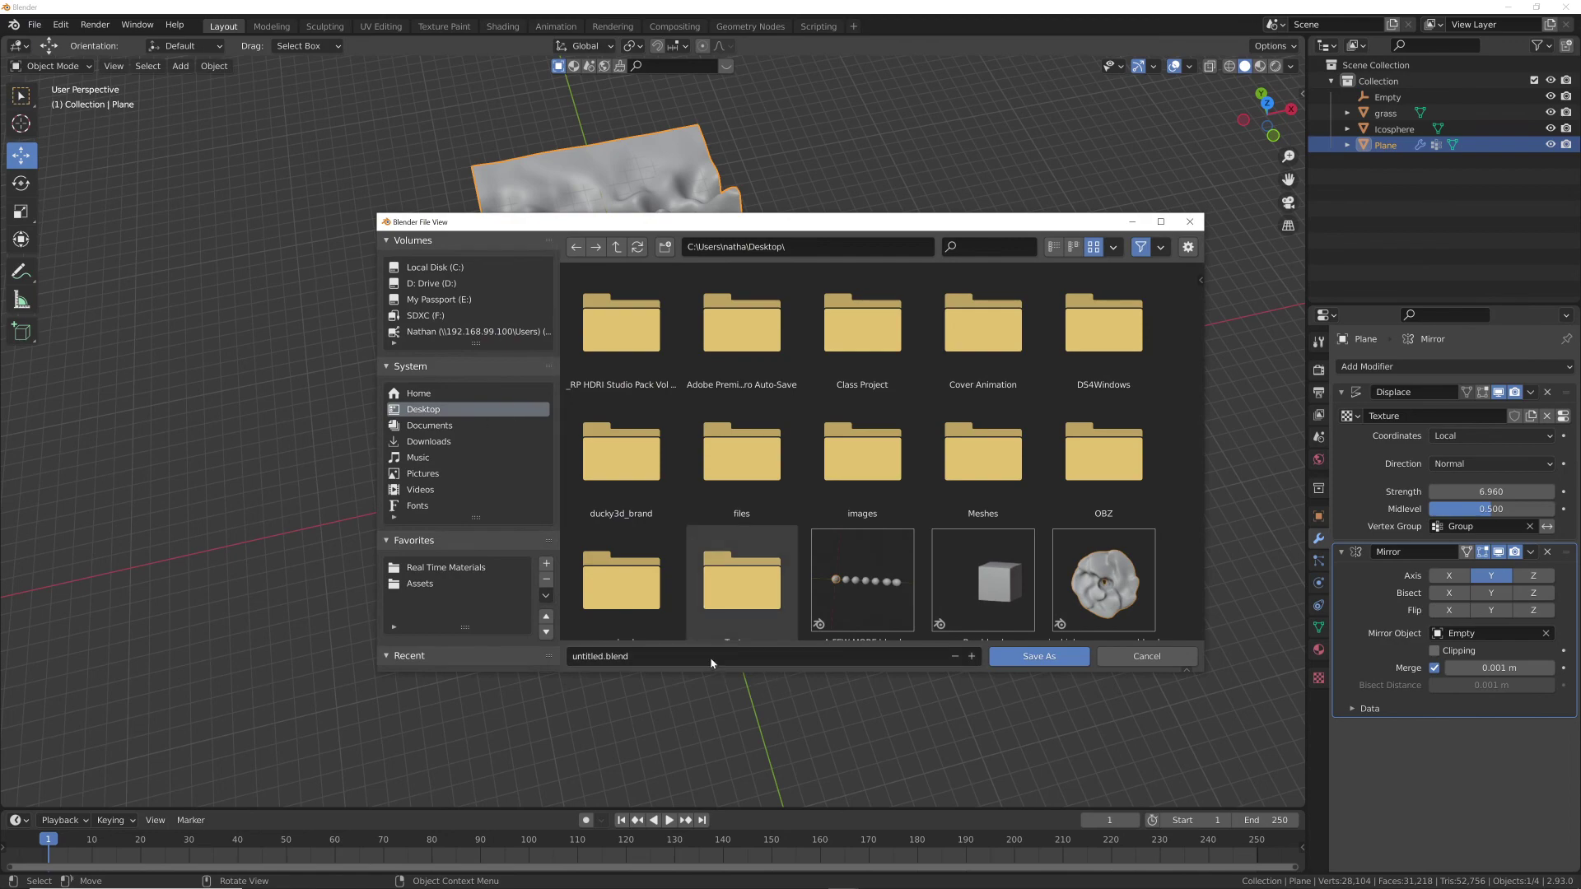
{"action": "left_click", "coordinate": [711, 657]}
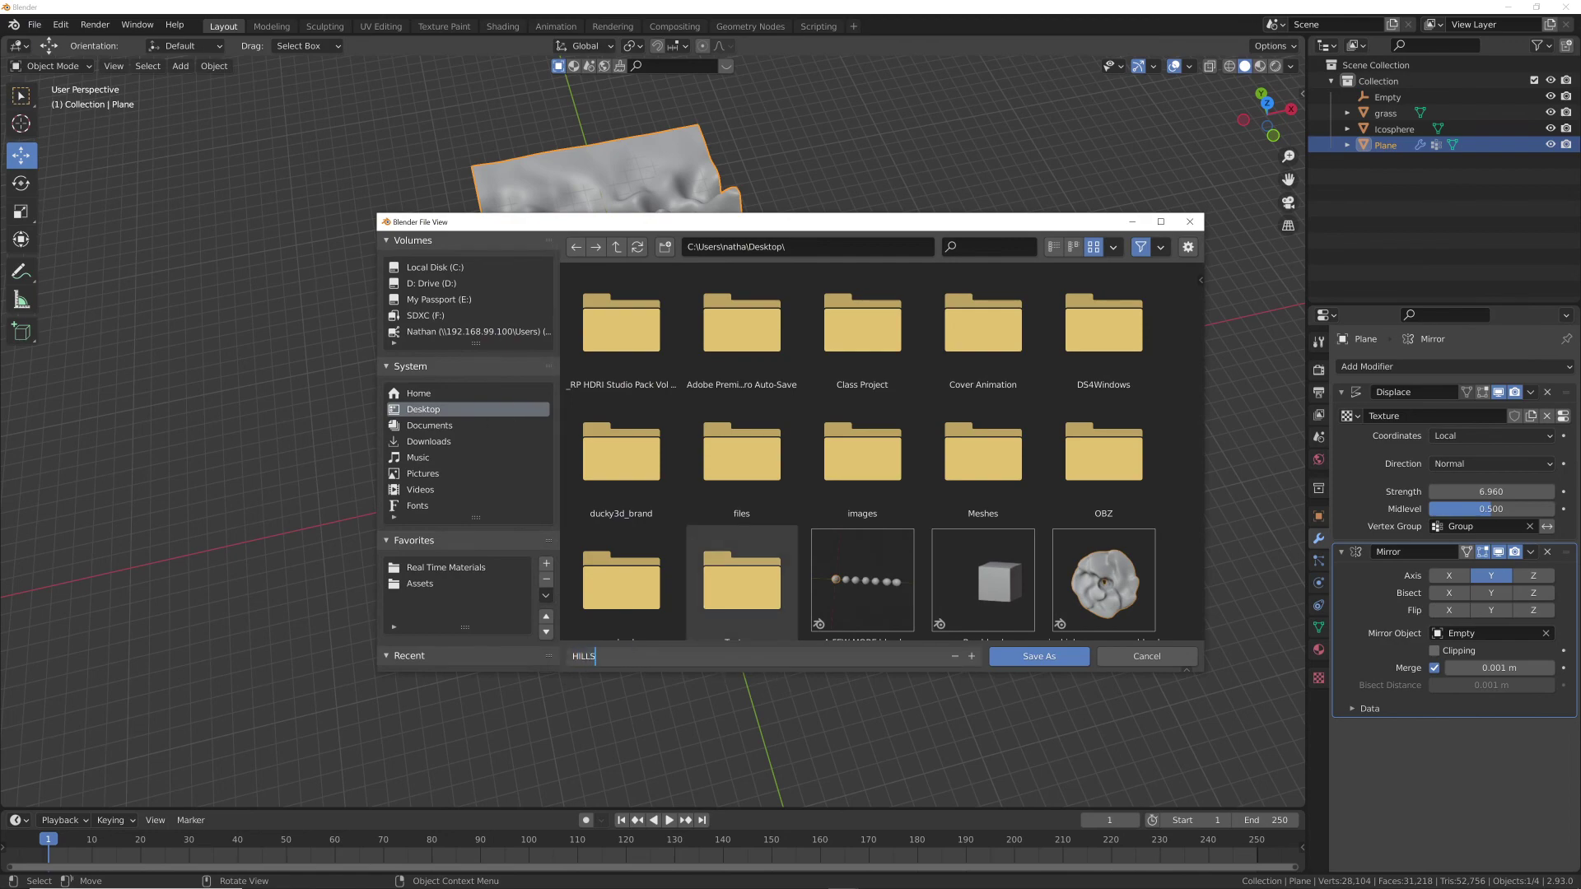
{"action": "key", "text": "Return"}
{"action": "key", "text": "Return"}
{"action": "scroll", "coordinate": [754, 315], "scroll_direction": "up", "scroll_amount": 2}
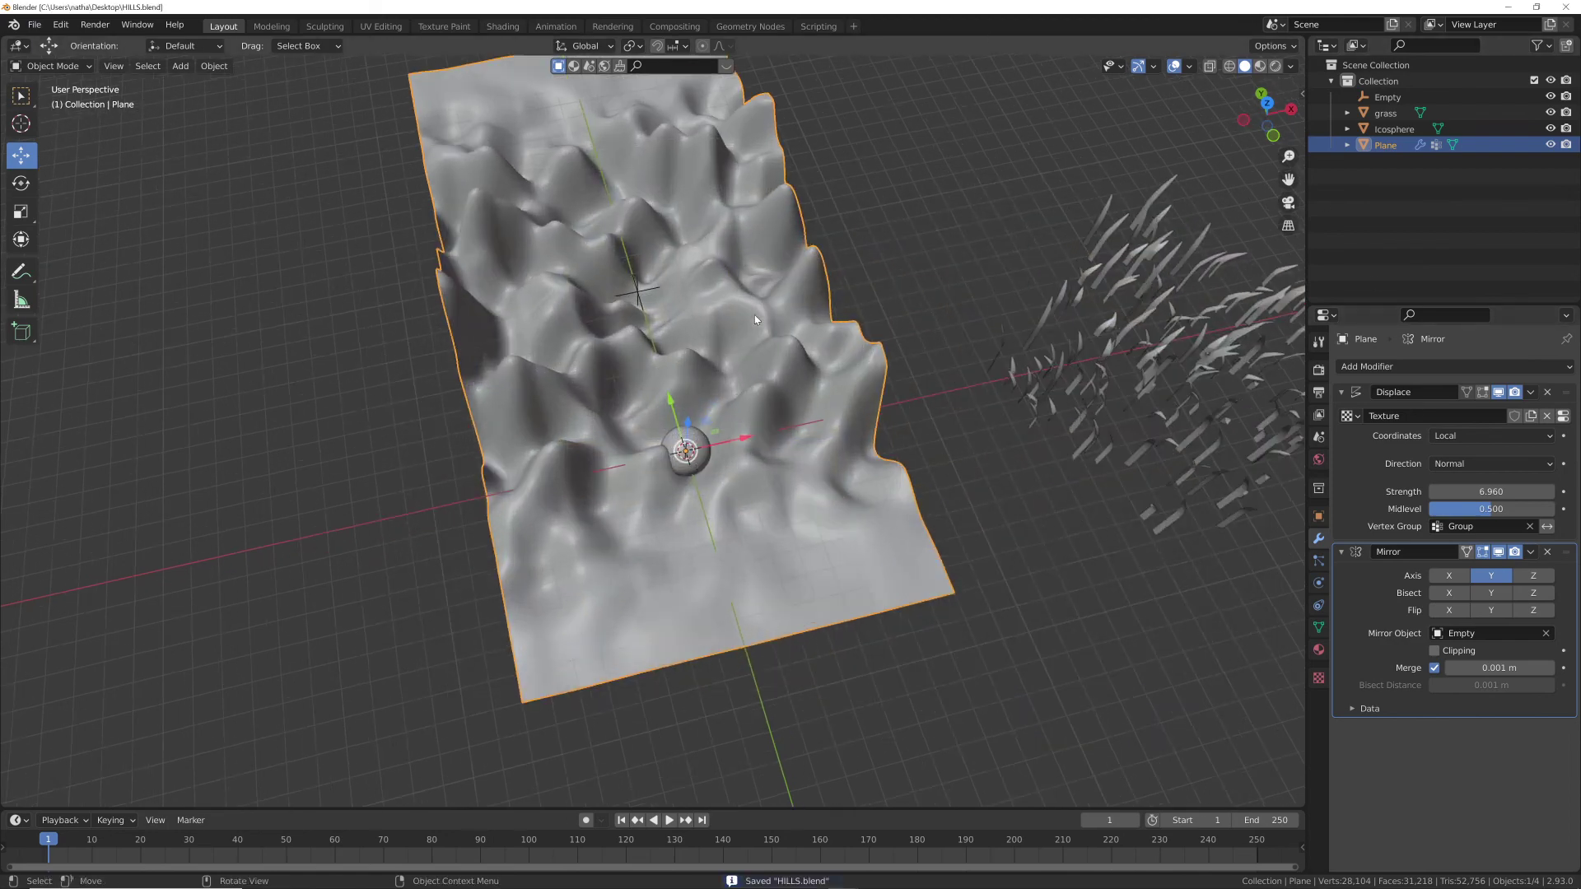
- Switch to the Geometry Nodes workspace and create a new geometry node tree for the plane
{"action": "left_click", "coordinate": [1151, 368]}
{"action": "left_click", "coordinate": [667, 277]}
{"action": "middle_click_drag", "start_coordinate": [666, 277], "coordinate": [686, 185]}
{"action": "scroll", "coordinate": [687, 185], "scroll_direction": "up", "scroll_amount": 6}
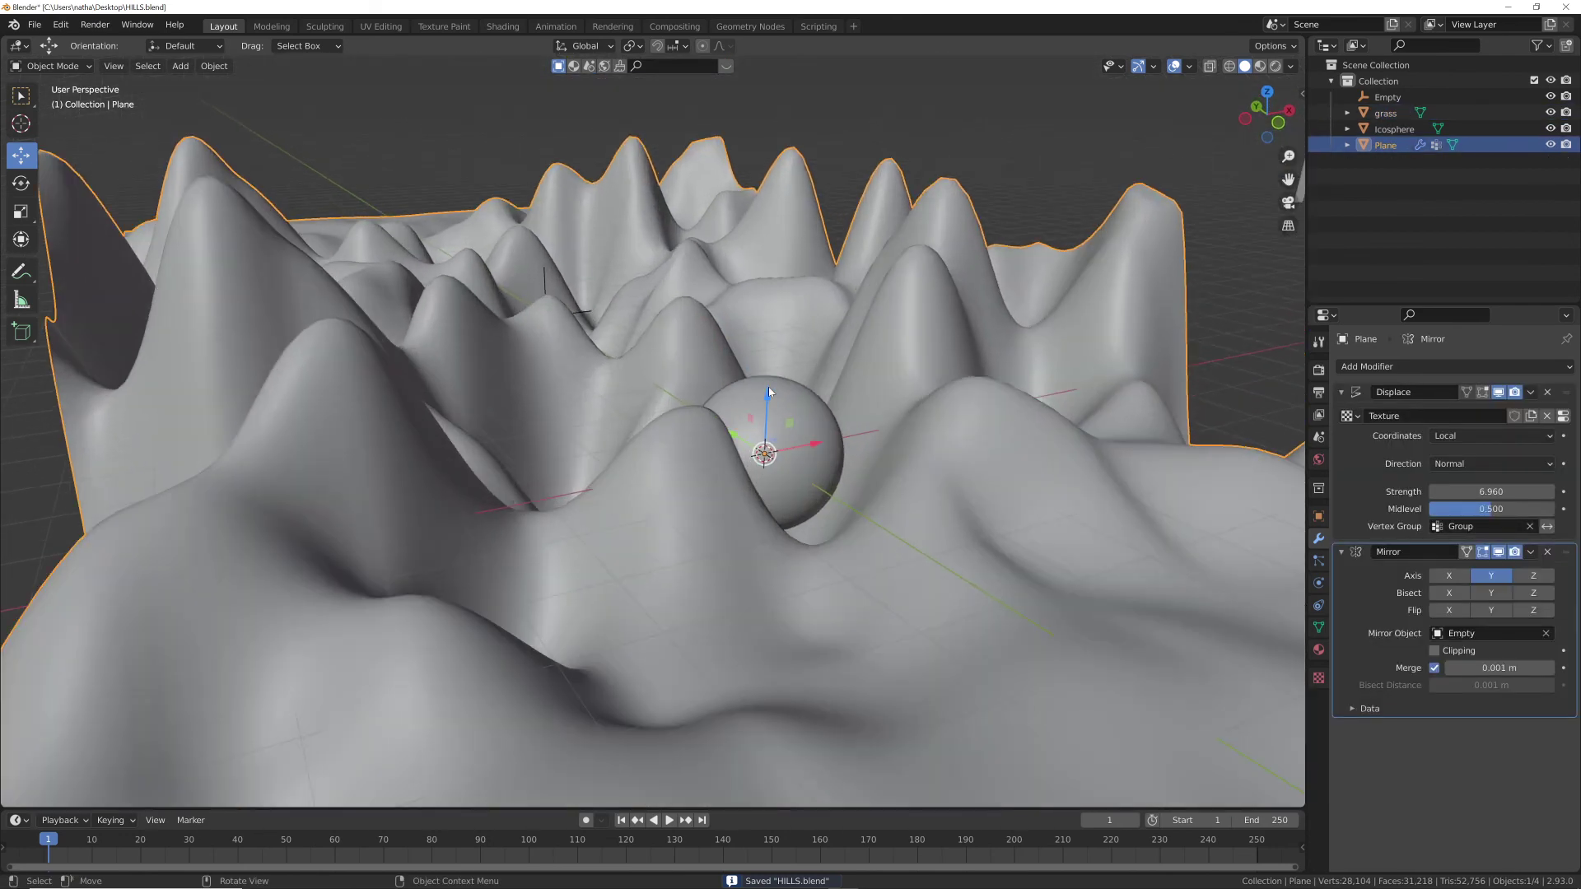
{"action": "left_click", "coordinate": [741, 26]}
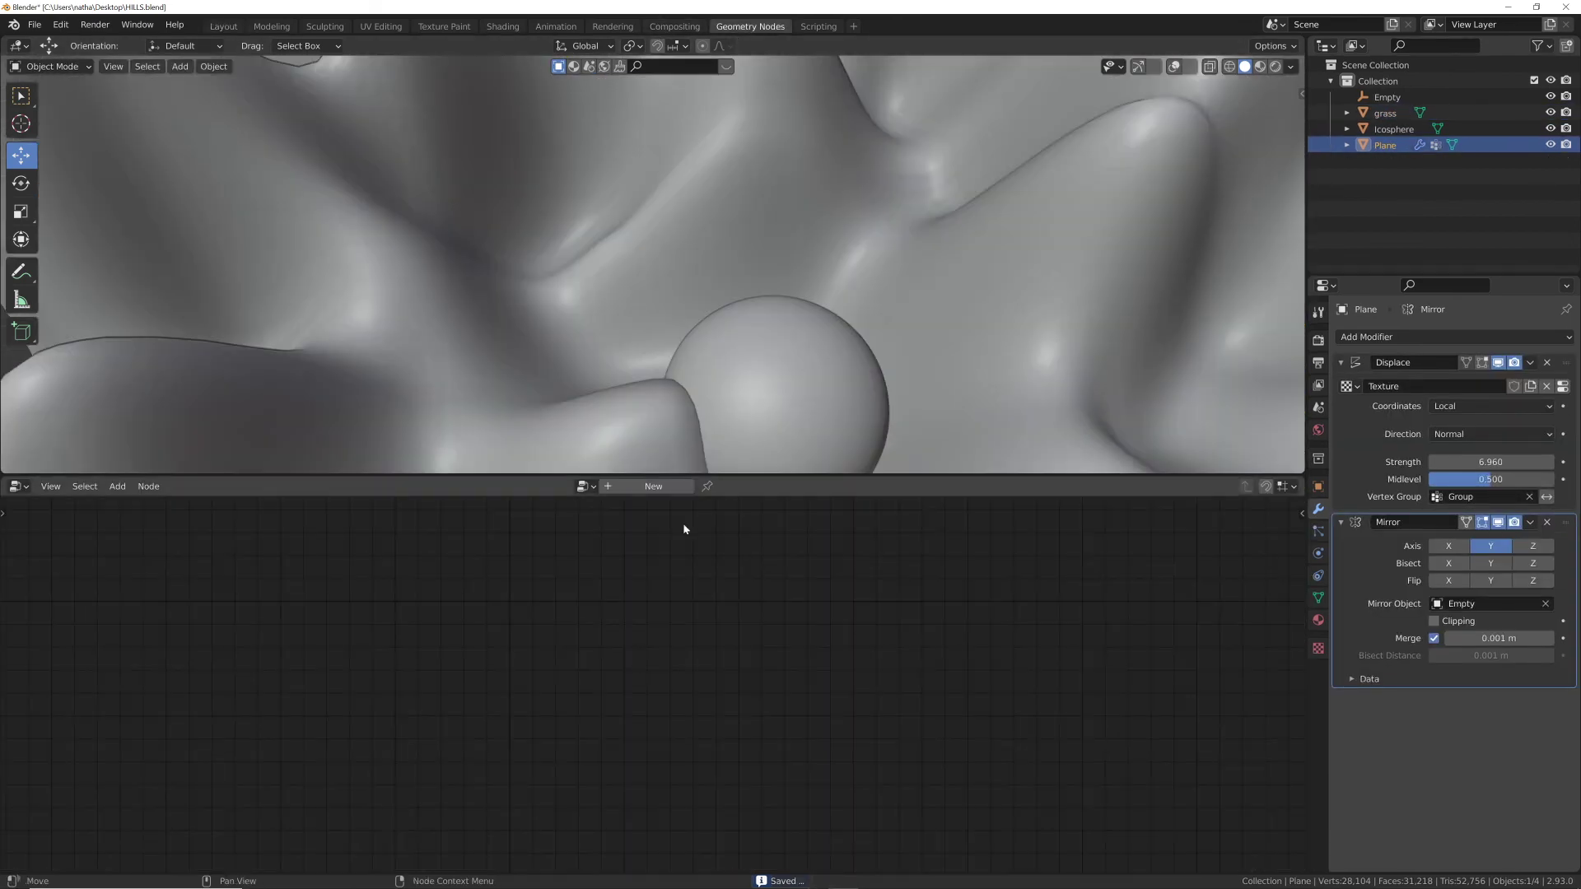
{"action": "left_click", "coordinate": [647, 487]}
{"action": "scroll", "coordinate": [723, 412], "scroll_direction": "down", "scroll_amount": 5}
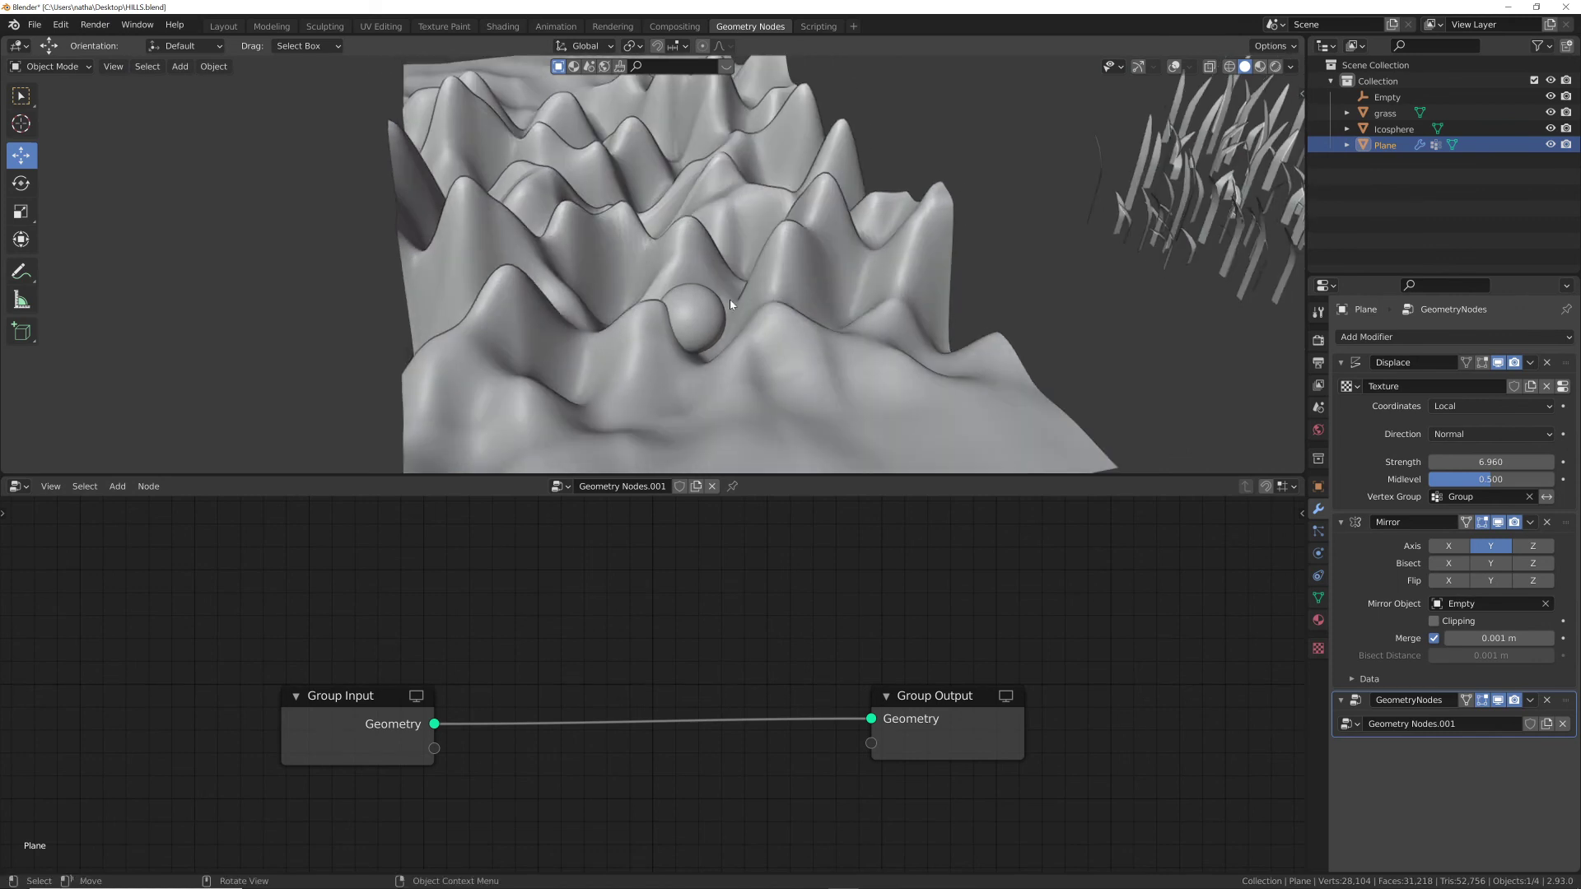
- Turn on the viewport gizmos and overlays, and delete the icosphere
{"action": "left_click", "coordinate": [712, 319]}
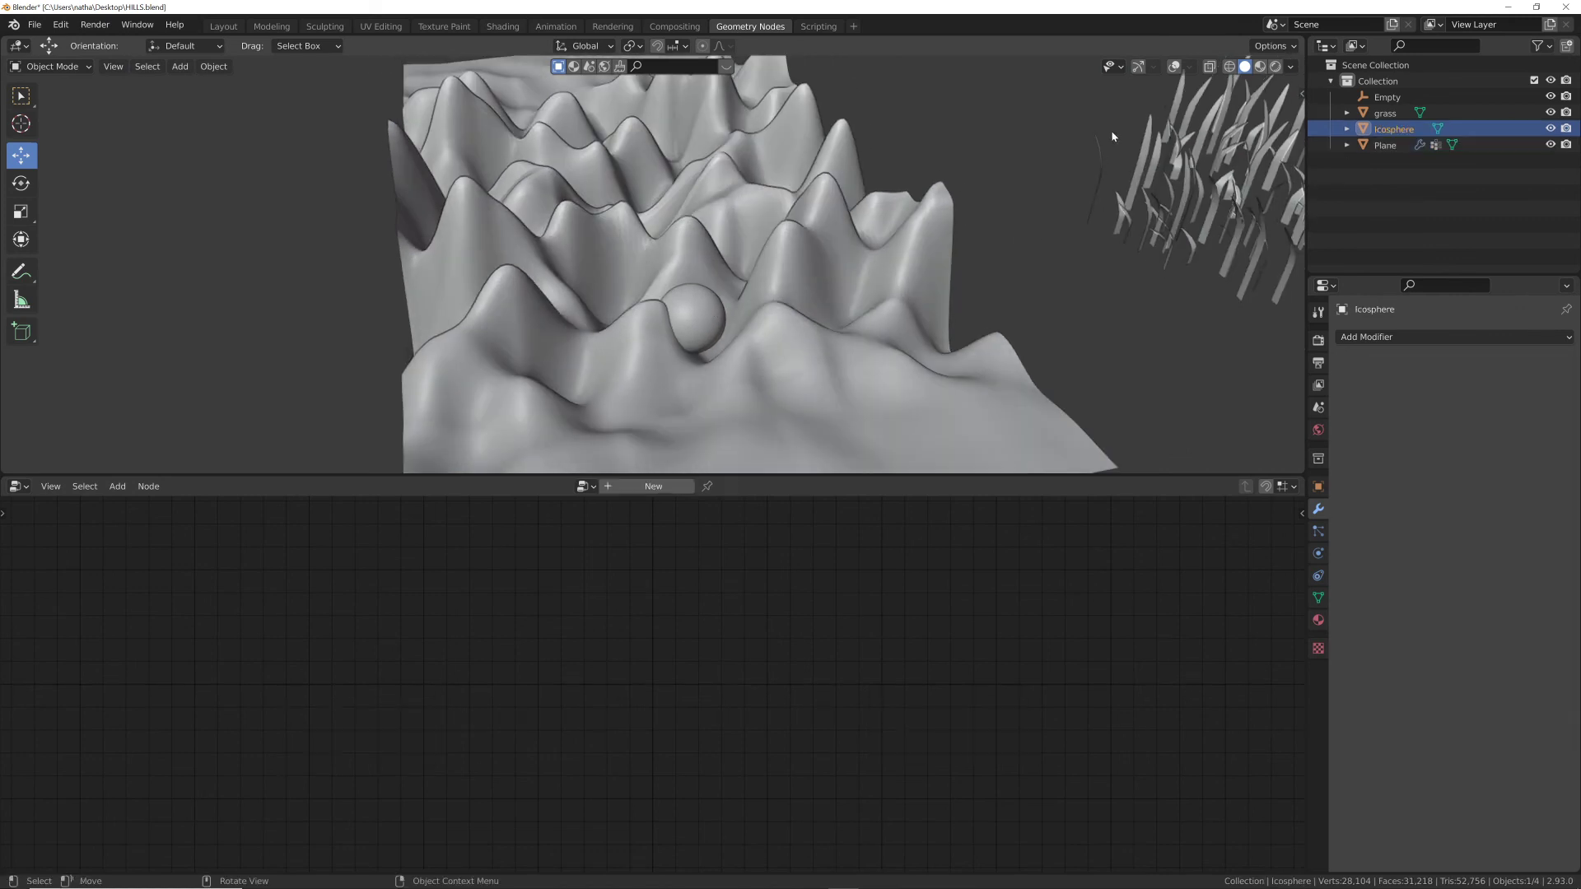
{"action": "left_click", "coordinate": [1138, 66]}
{"action": "left_click", "coordinate": [1174, 66]}
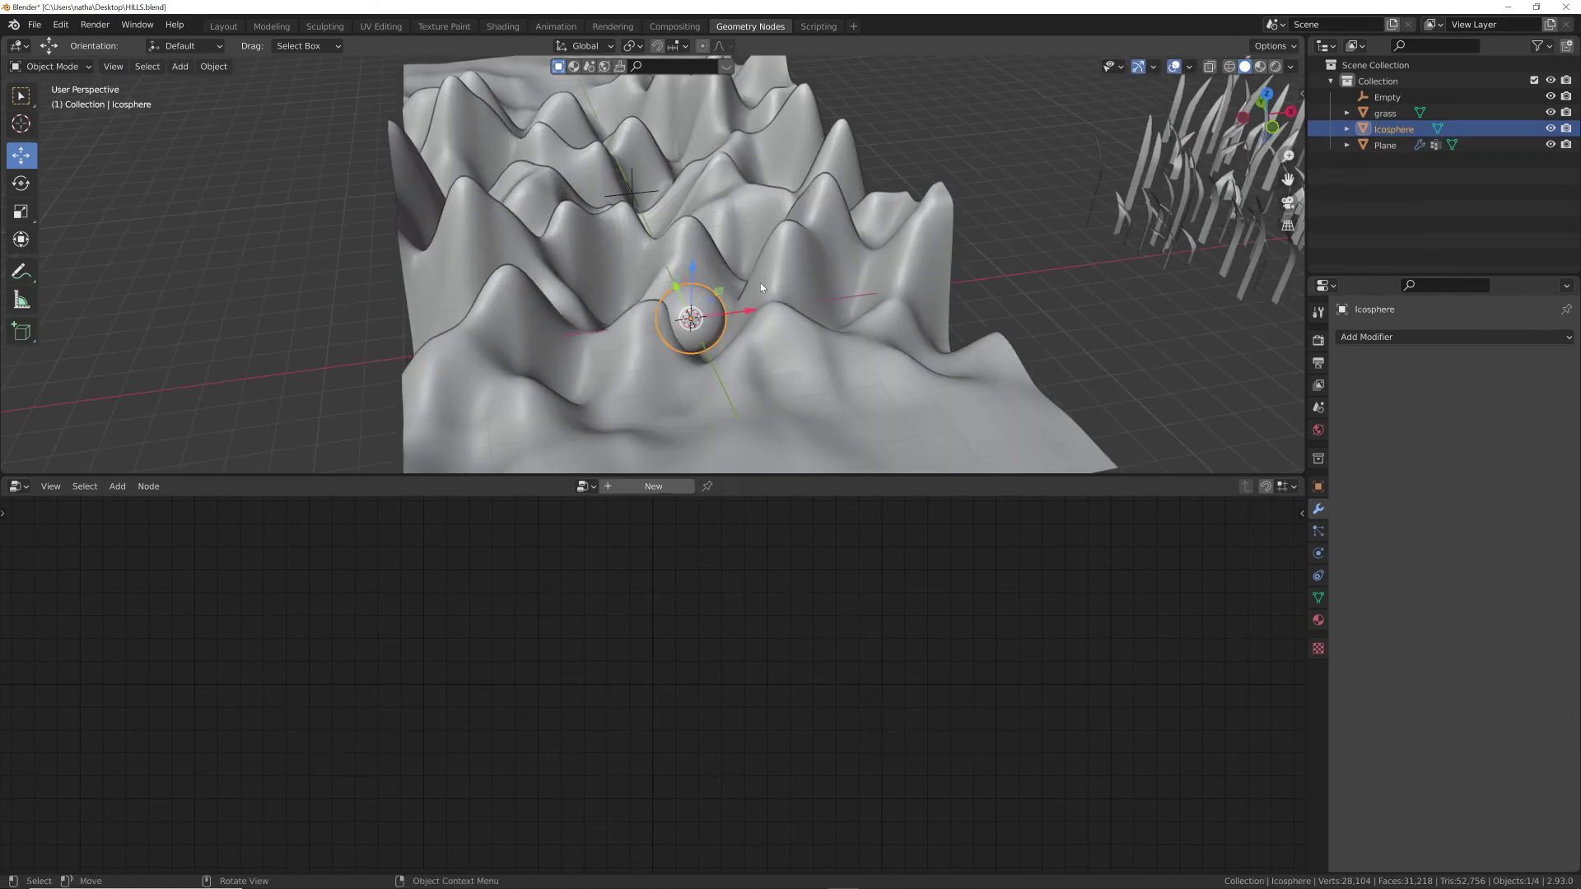
{"action": "key", "text": "x"}
{"action": "left_click", "coordinate": [716, 310]}
{"action": "left_click", "coordinate": [717, 309]}
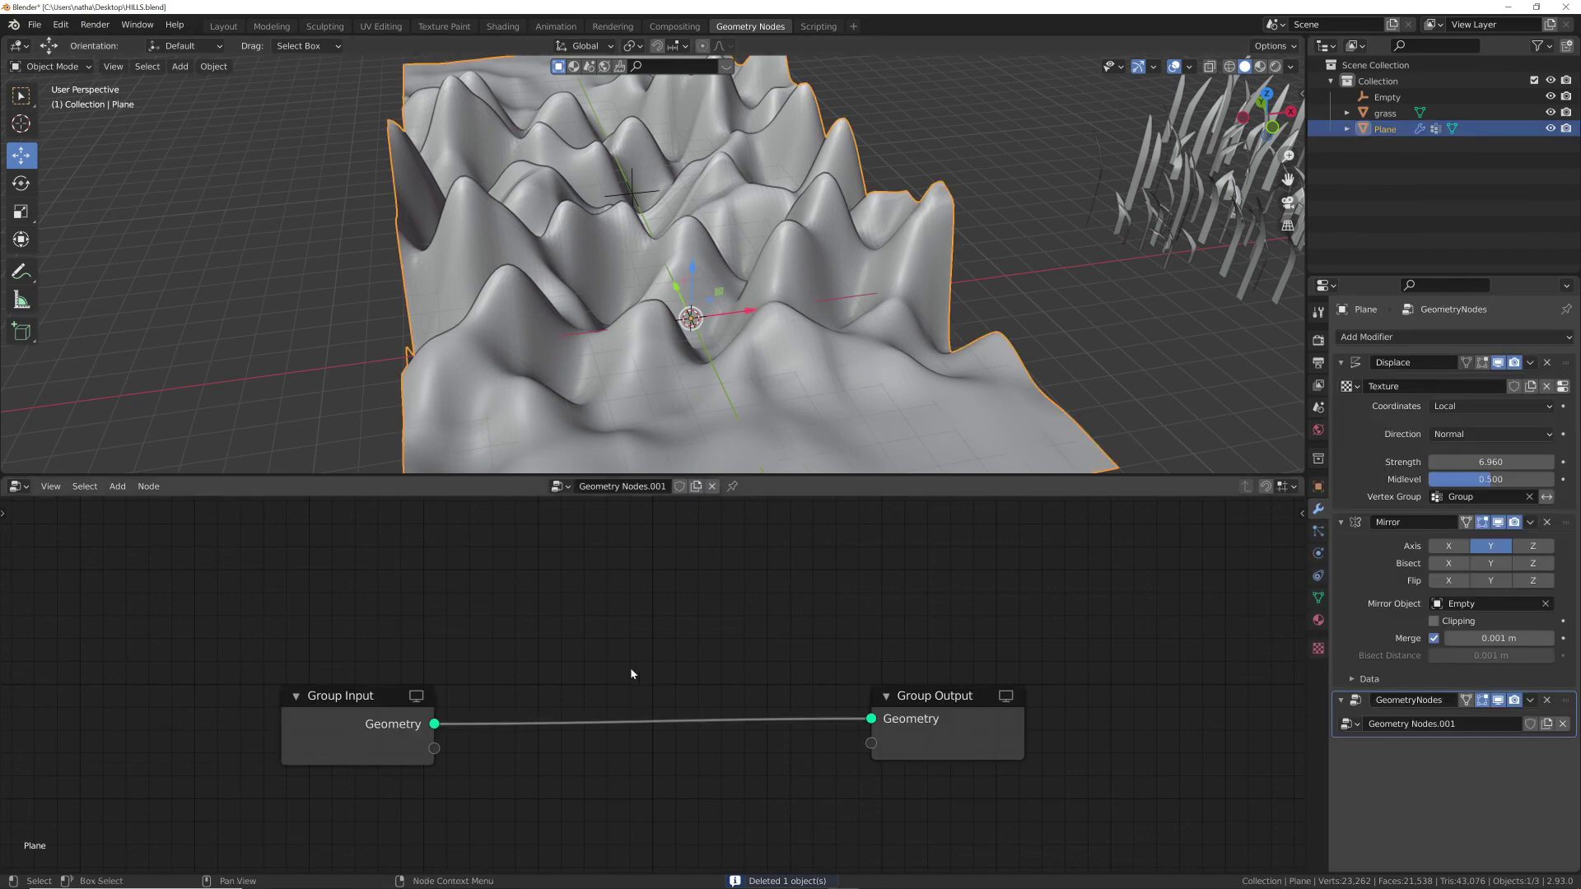
- Insert a Point Instance node between the plane's Group Input and Group Output
{"action": "scroll", "coordinate": [634, 670], "scroll_direction": "up", "scroll_amount": 2}
{"action": "key", "text": "shift+a"}
{"action": "left_click", "coordinate": [632, 619]}
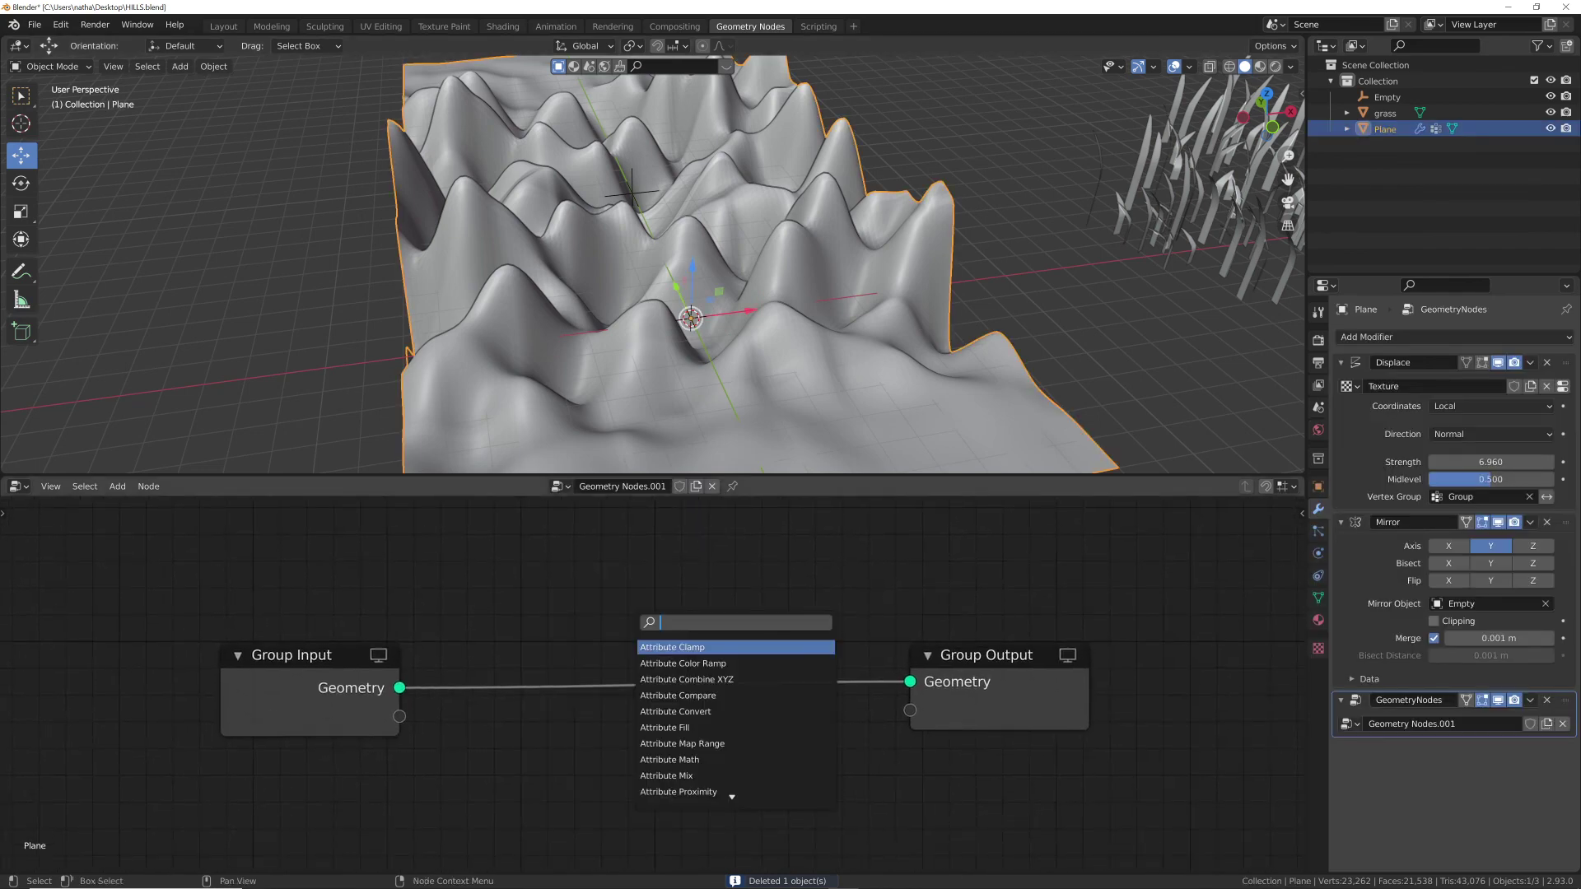
{"action": "type", "text": "POIN"}
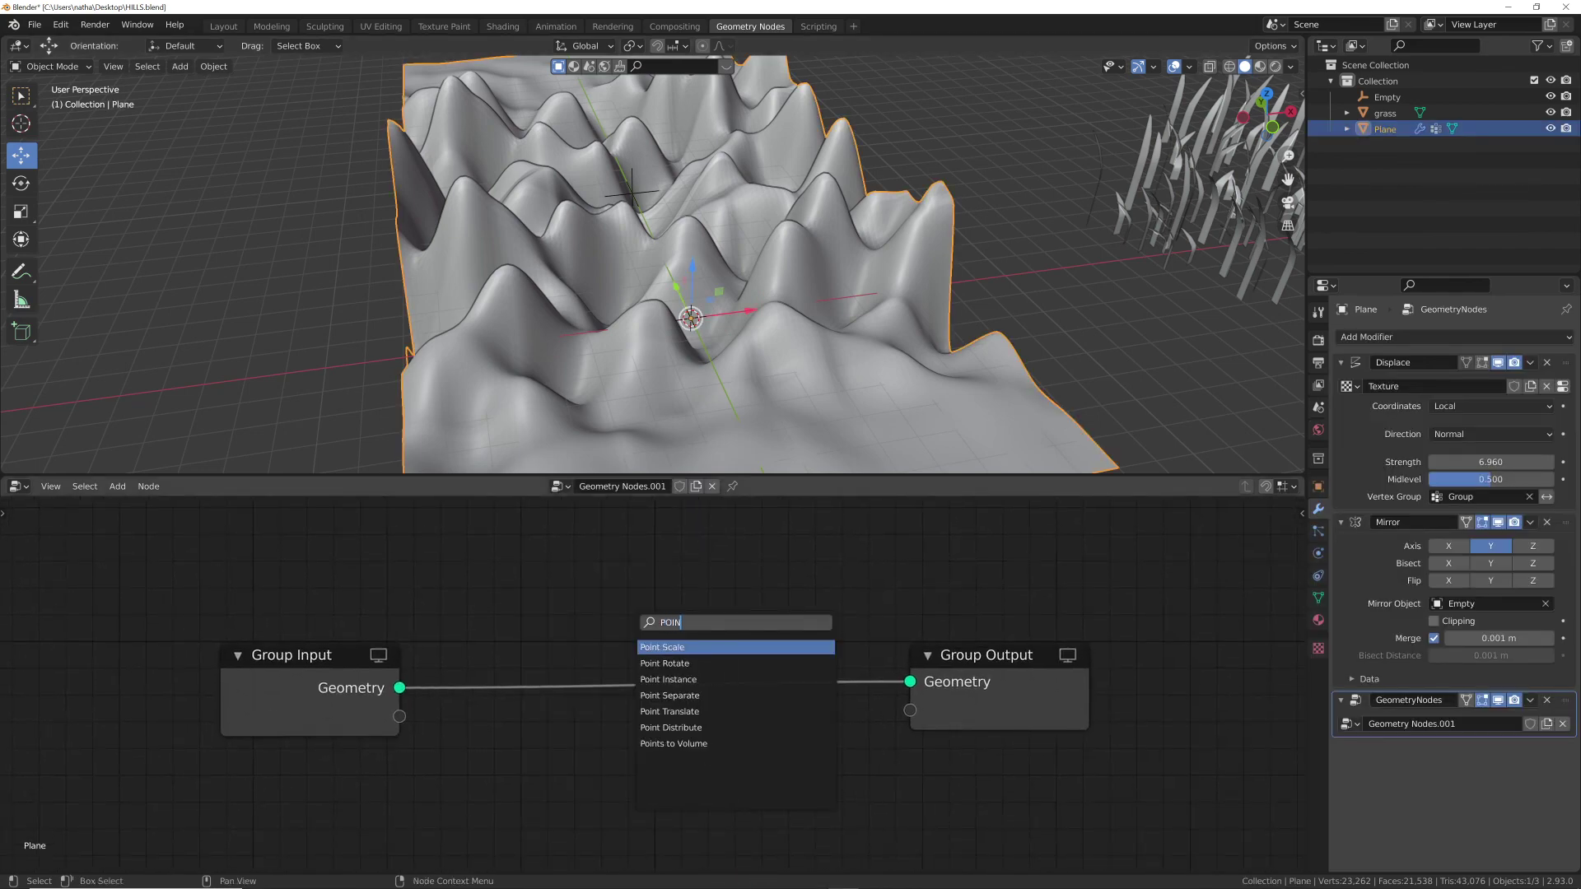
{"action": "key", "text": "Down"}
{"action": "key", "text": "Down"}
{"action": "key", "text": "Return"}
{"action": "left_click", "coordinate": [693, 699]}
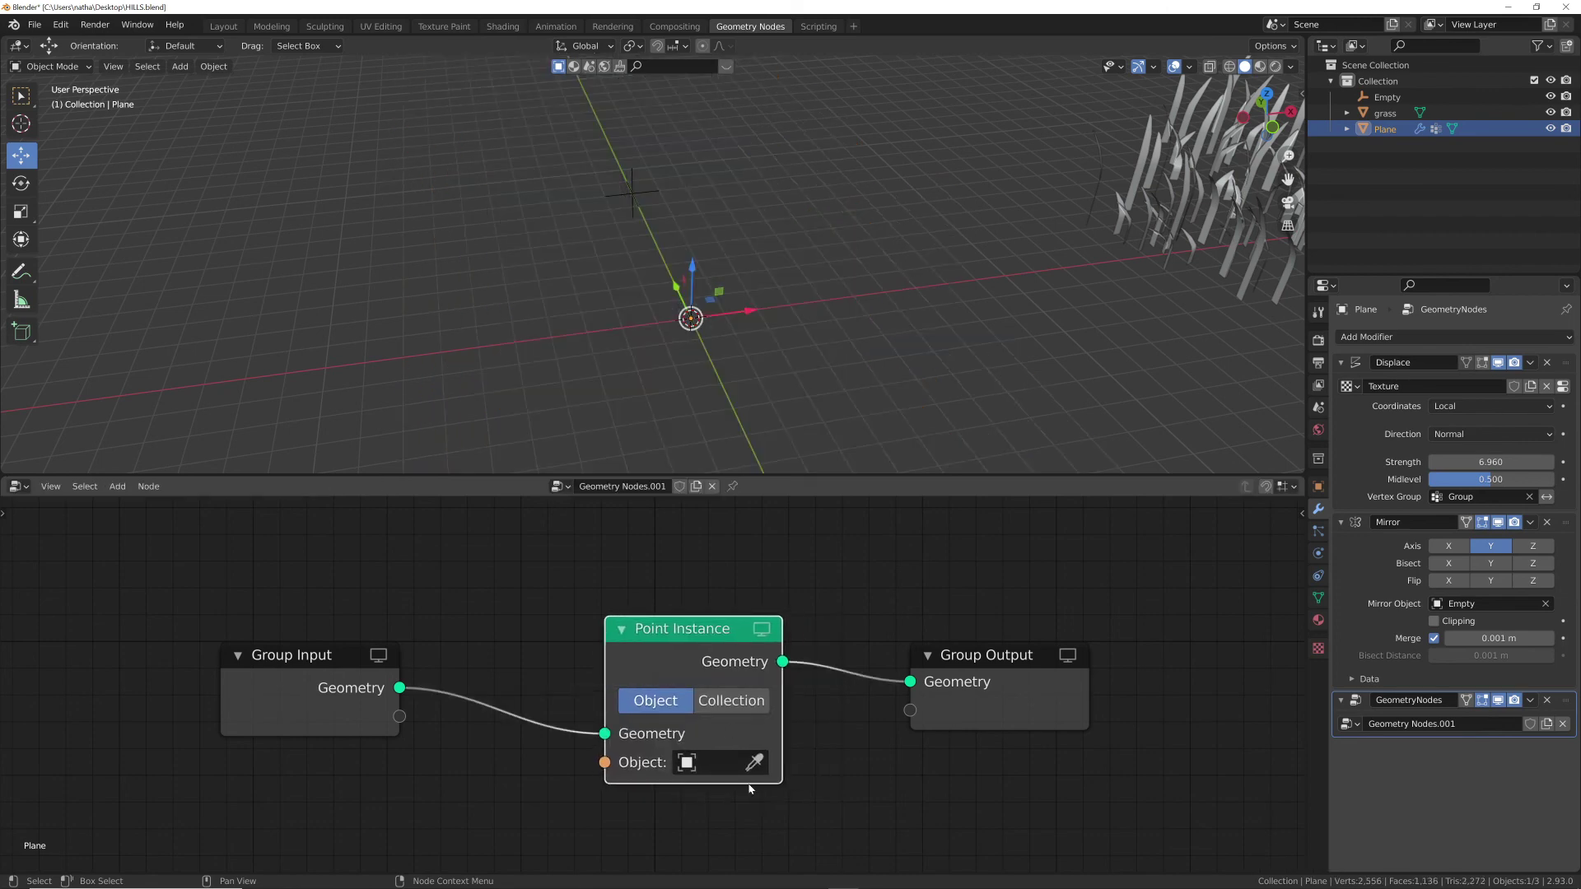
- Set the grass object as the Point Instance node's instanced object
{"action": "left_click", "coordinate": [708, 762]}
{"action": "left_click", "coordinate": [754, 762]}
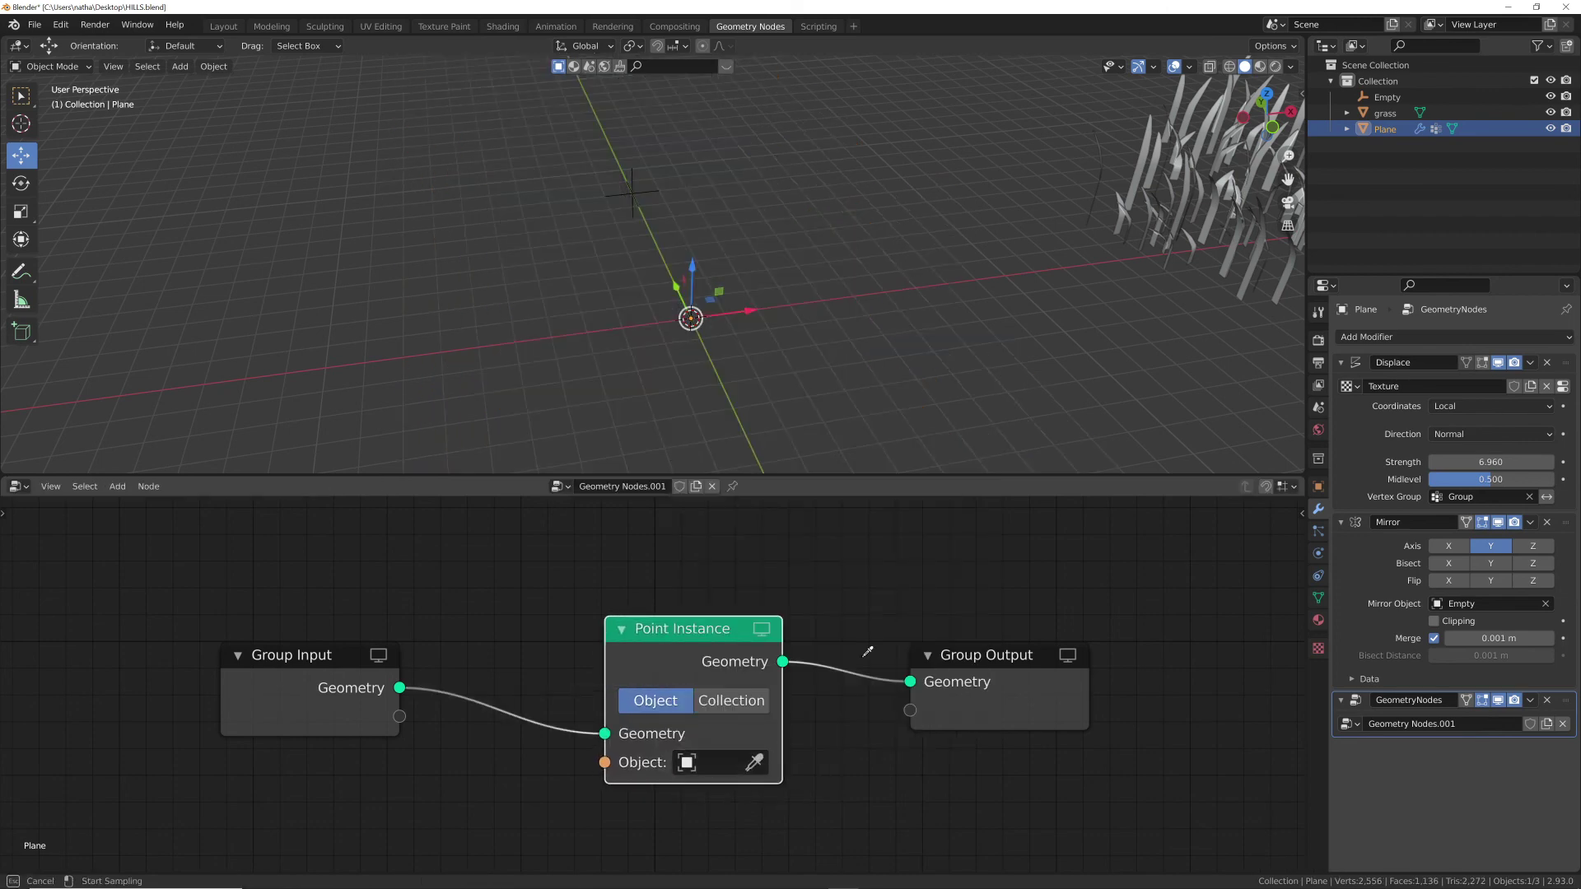
{"action": "left_click", "coordinate": [1196, 170]}
{"action": "scroll", "coordinate": [872, 344], "scroll_direction": "down", "scroll_amount": 5}
{"action": "left_click", "coordinate": [852, 360]}
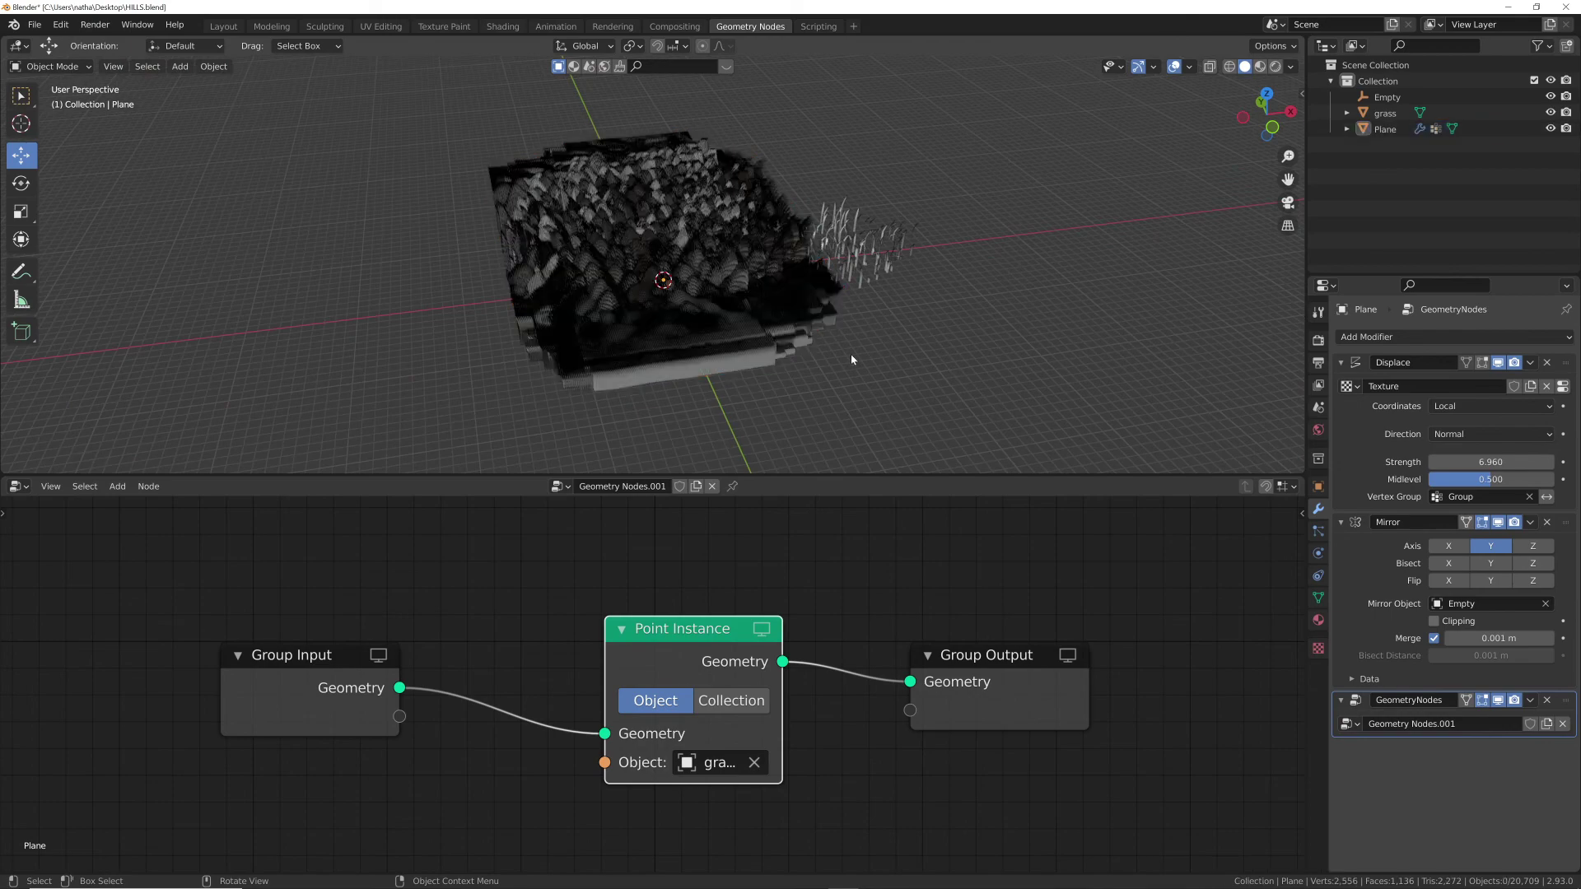
- Insert a Point Distribute node between Group Input and Point Instance, and set its density to 0.100
{"action": "middle_click_drag", "start_coordinate": [765, 352], "coordinate": [759, 308]}
{"action": "scroll", "coordinate": [755, 284], "scroll_direction": "up", "scroll_amount": 6}
{"action": "left_click", "coordinate": [756, 285]}
{"action": "key", "text": "shift+a"}
{"action": "left_click", "coordinate": [848, 535]}
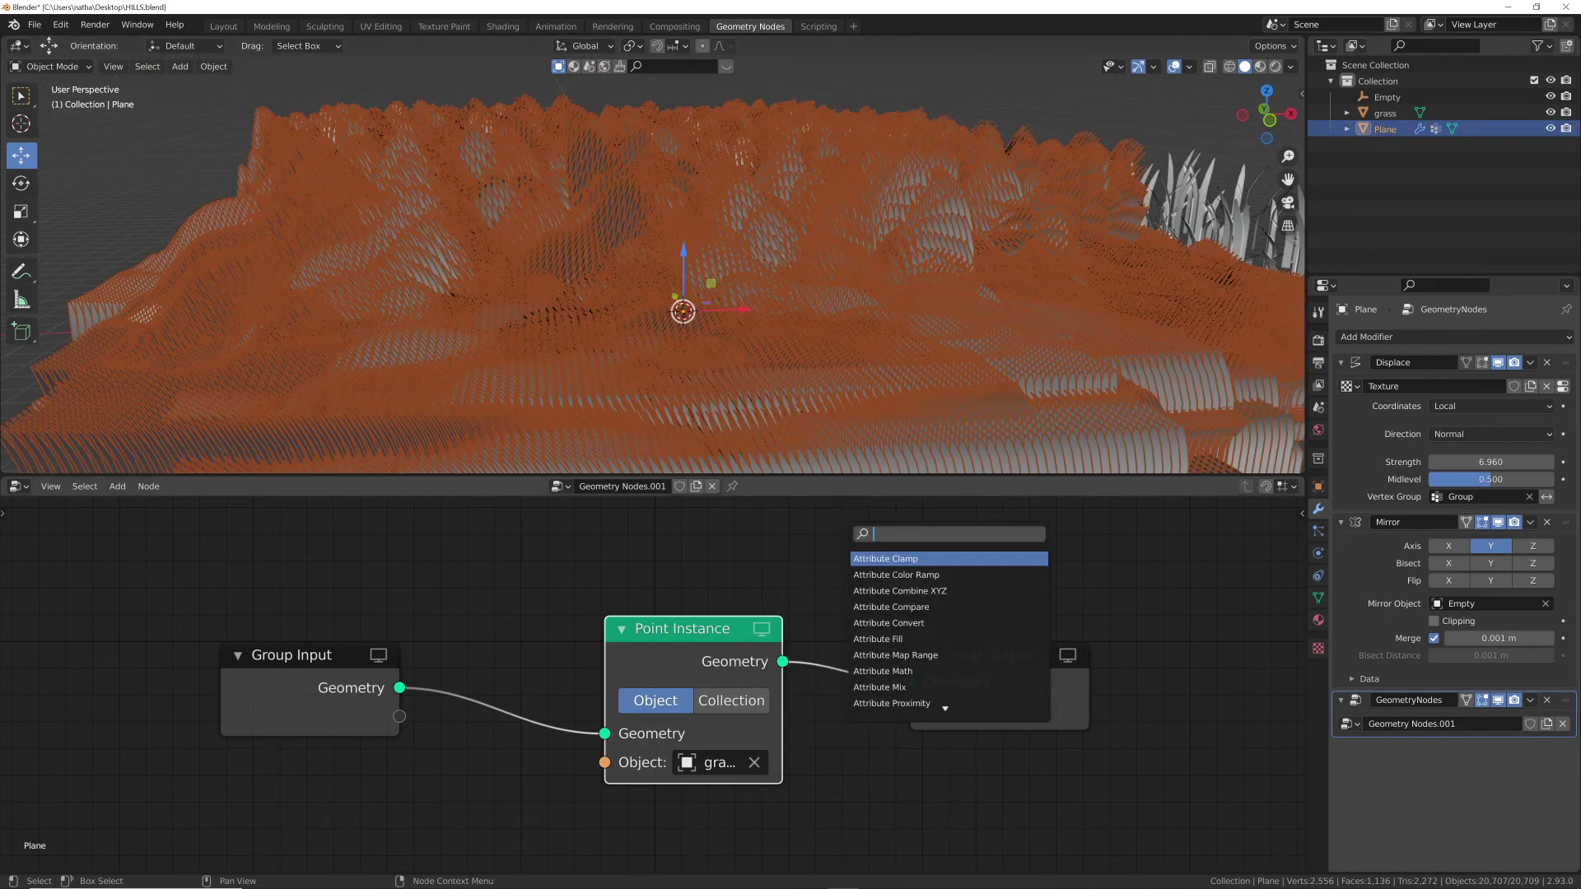
{"action": "type", "text": "DIST"}
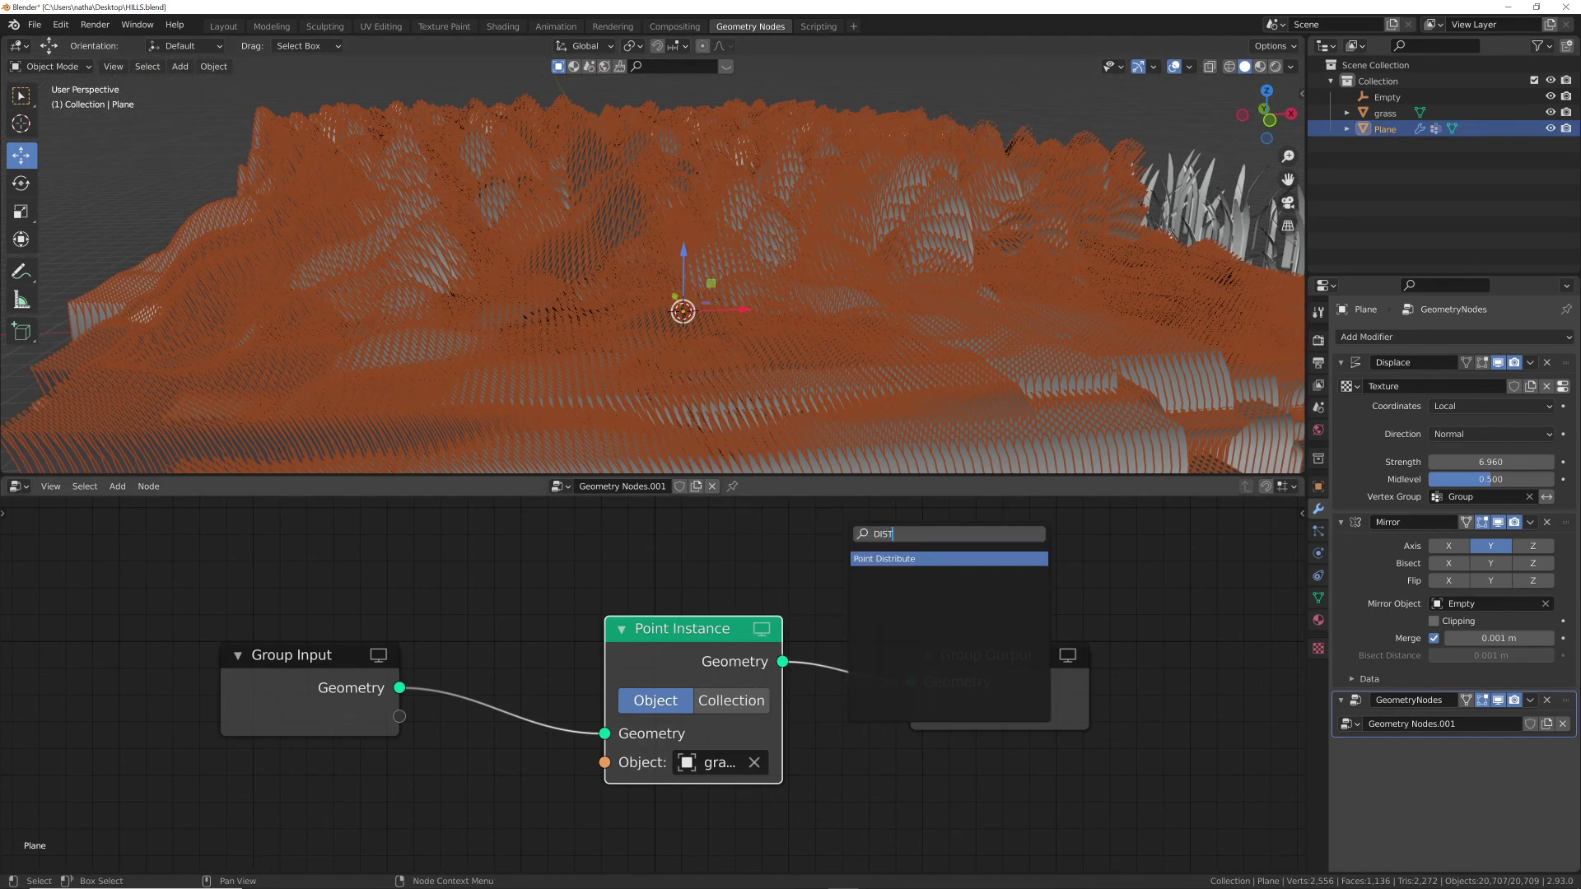
{"action": "key", "text": "Return"}
{"action": "left_click", "coordinate": [618, 685]}
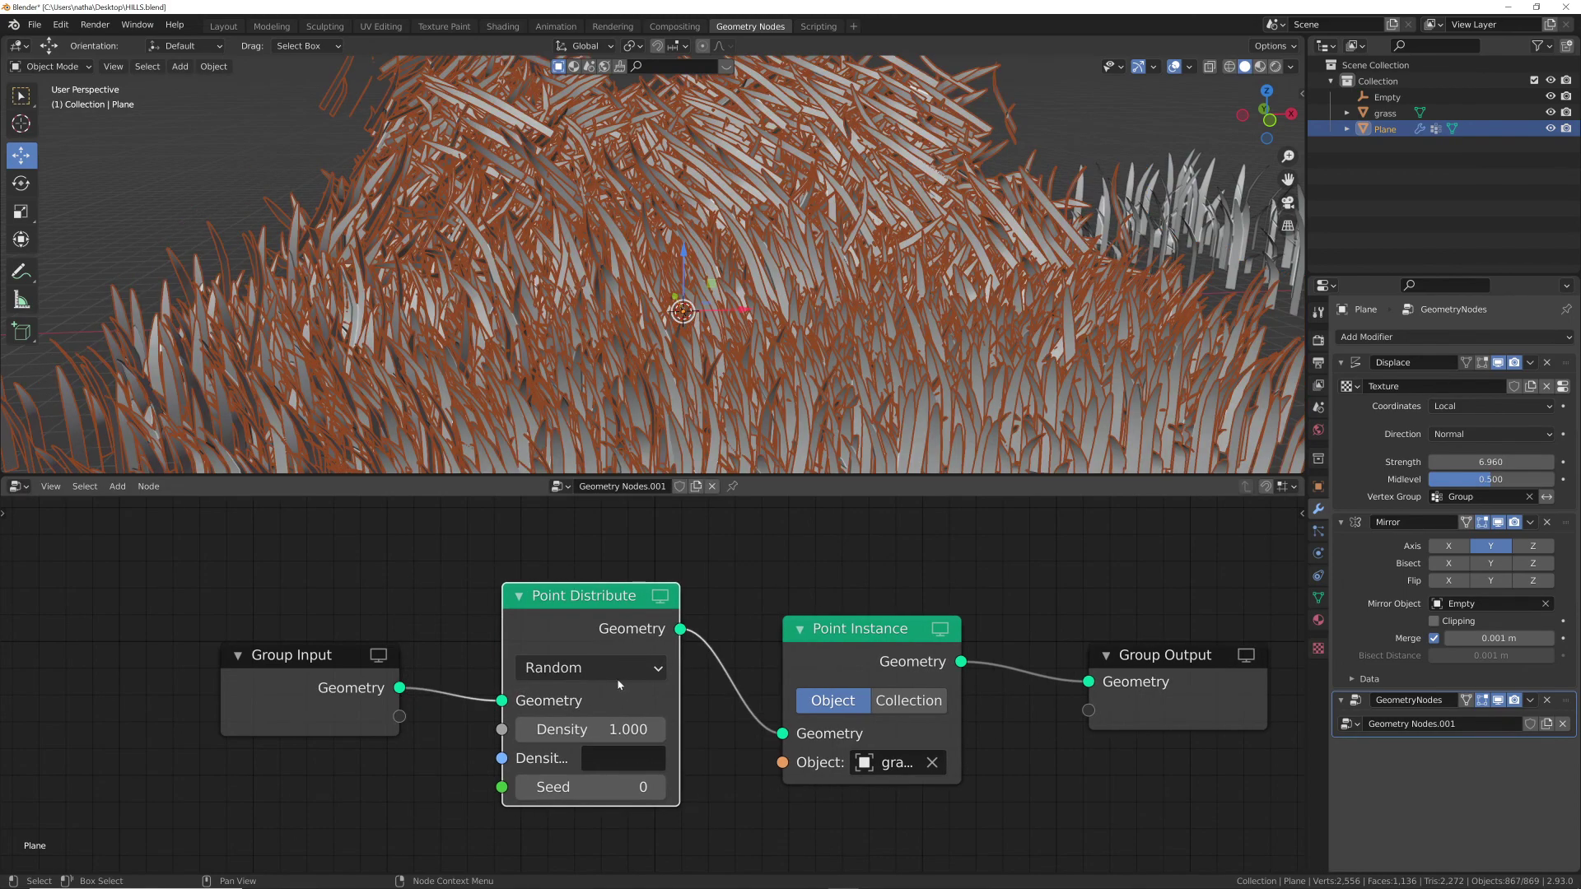
{"action": "left_click_drag", "start_coordinate": [592, 729], "coordinate": [503, 729]}
- Insert an Attribute Fill node between Group Input and Point Distribute
{"action": "key", "text": "shift+a"}
{"action": "left_click", "coordinate": [540, 596]}
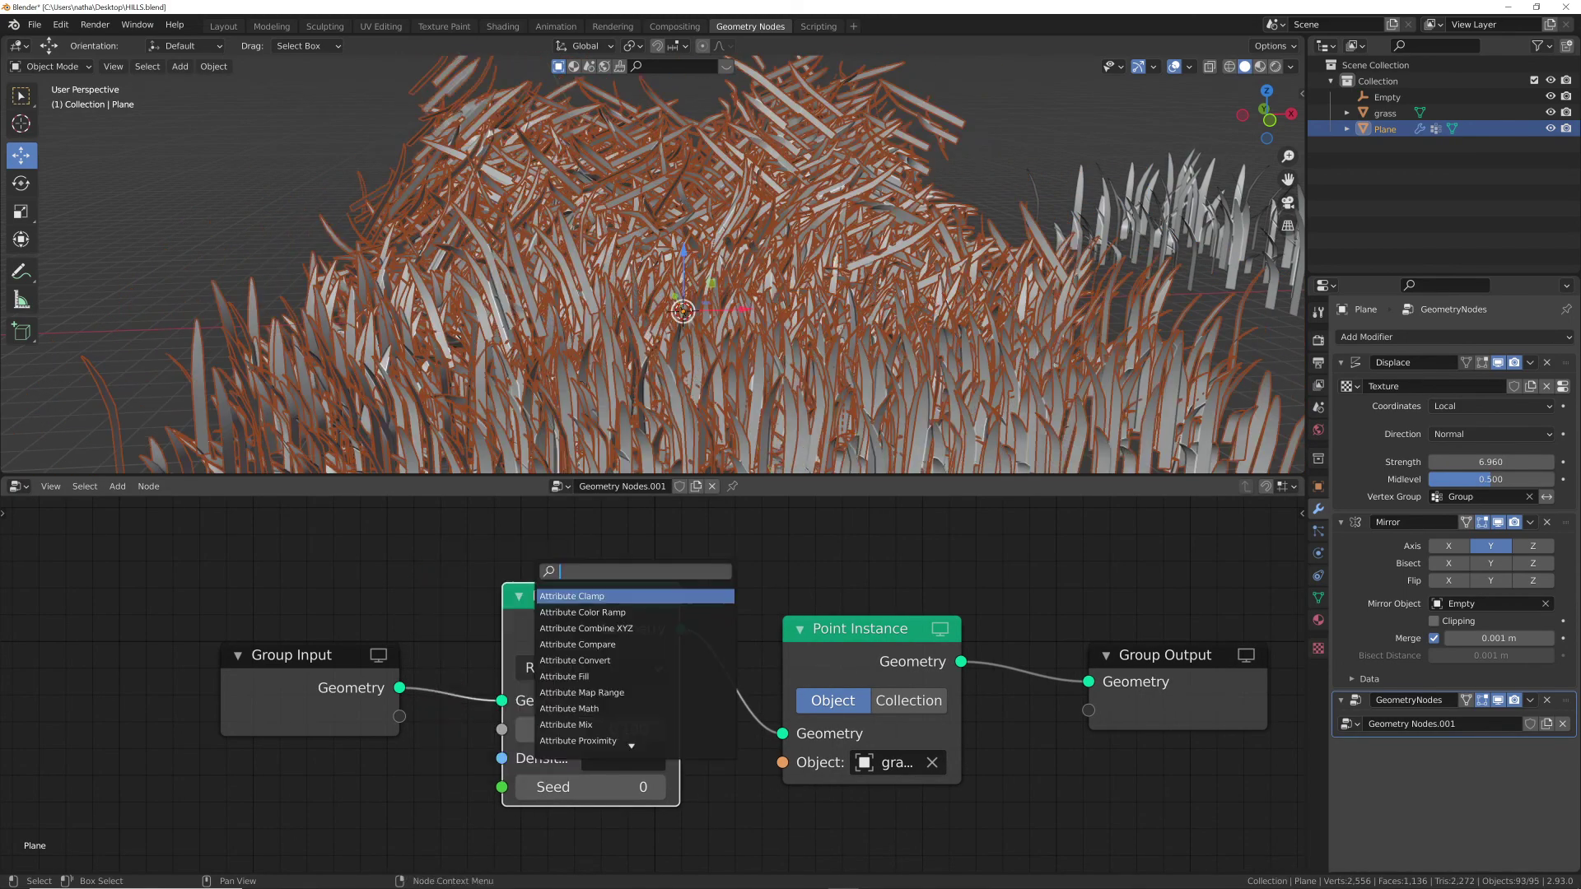
{"action": "type", "text": "FILL"}
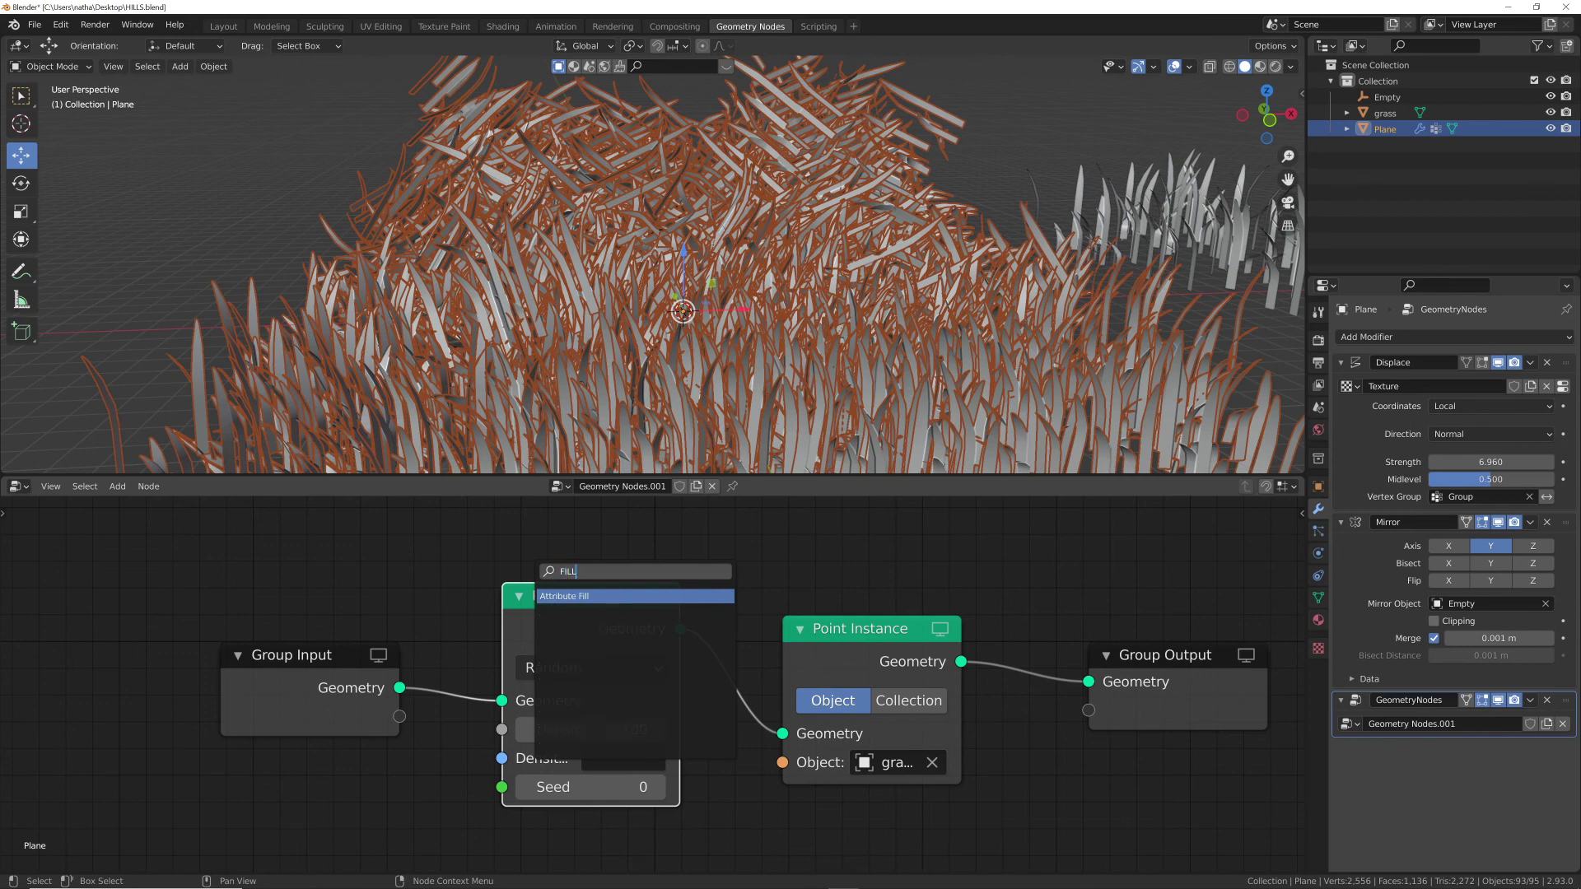
{"action": "key", "text": "Return"}
{"action": "left_click", "coordinate": [494, 650]}
- Set the Attribute Fill node's attribute name to uppercase "SCALE"
{"action": "left_click", "coordinate": [626, 809]}
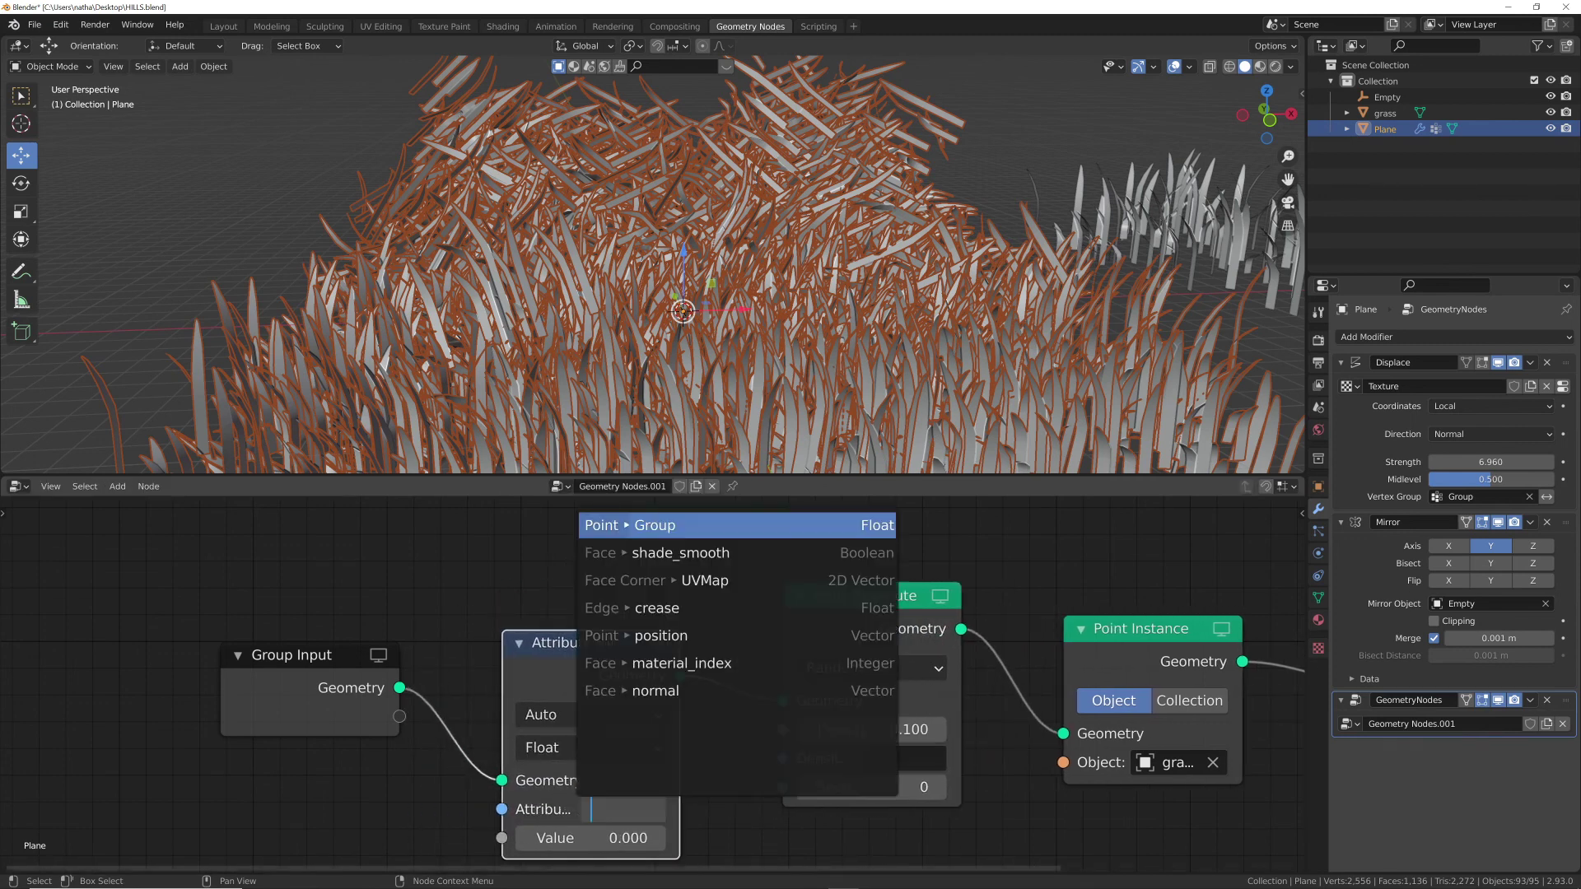
{"action": "type", "text": "SCALE"}
{"action": "key", "text": "Return"}
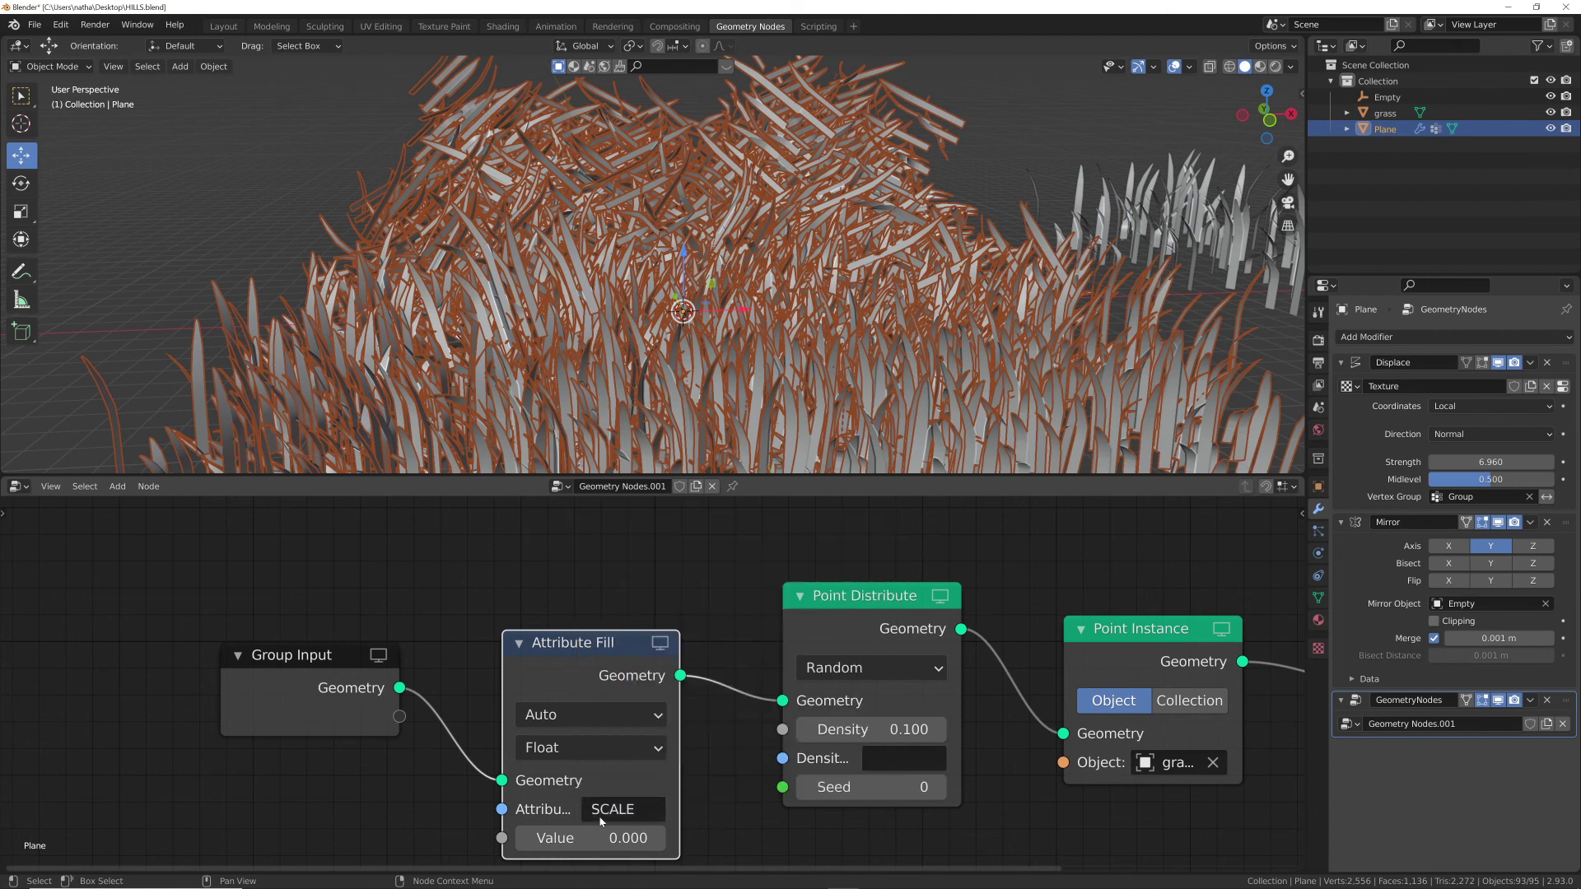
- Change the Attribute Fill node's attribute name to lowercase "scale" and set its value to 0.110
{"action": "left_click", "coordinate": [602, 815]}
{"action": "key", "text": "BackSpace"}
{"action": "key", "text": "BackSpace"}
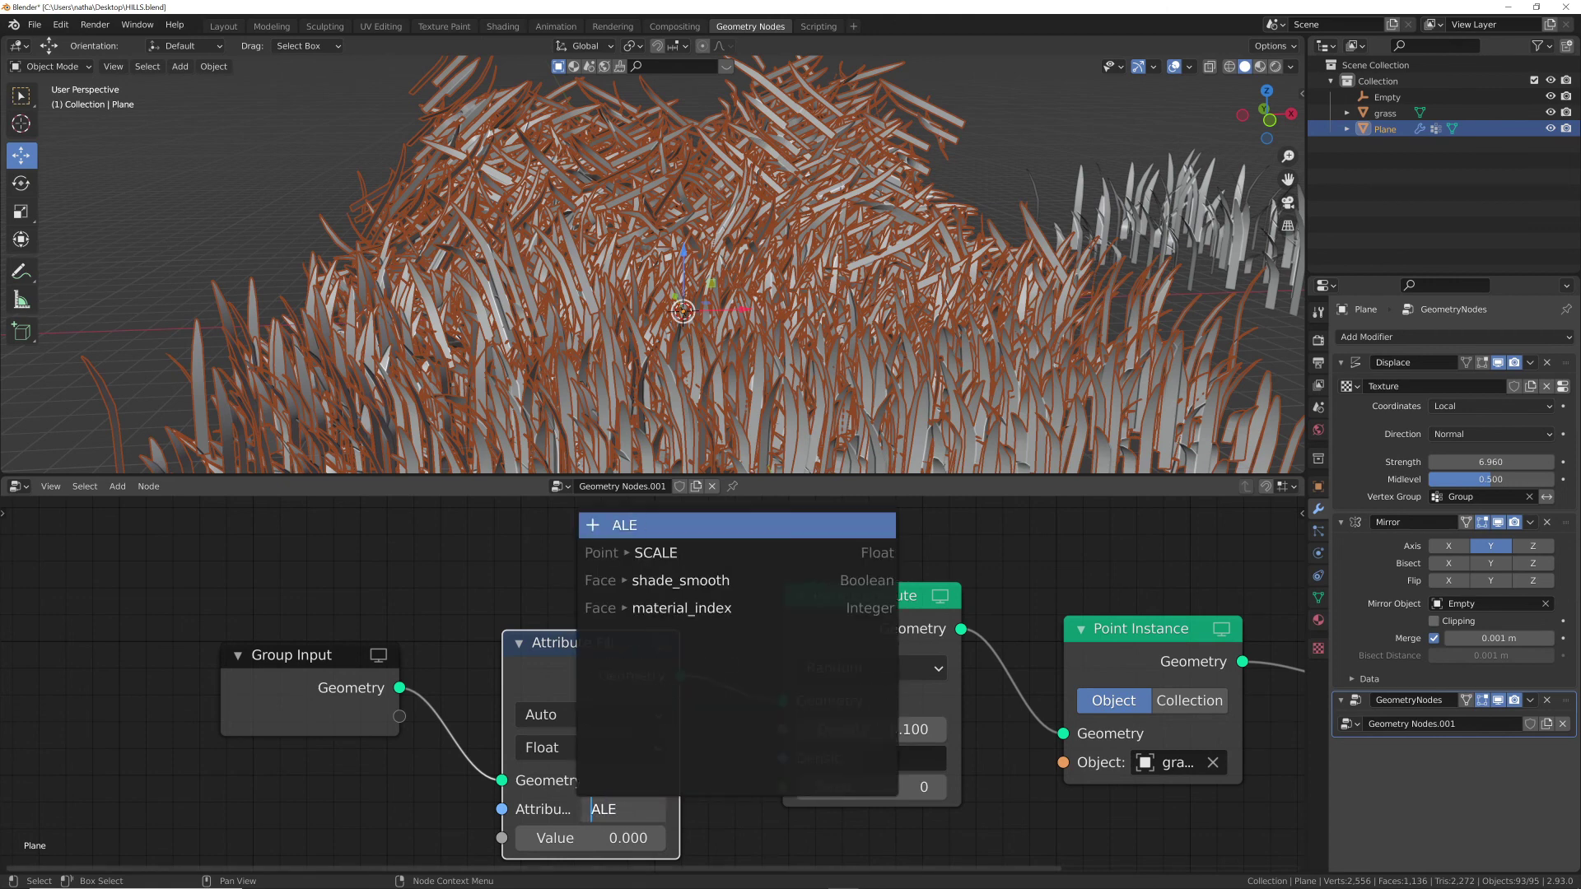
{"action": "key", "text": "Delete"}
{"action": "key", "text": "Delete"}
{"action": "key", "text": "Delete"}
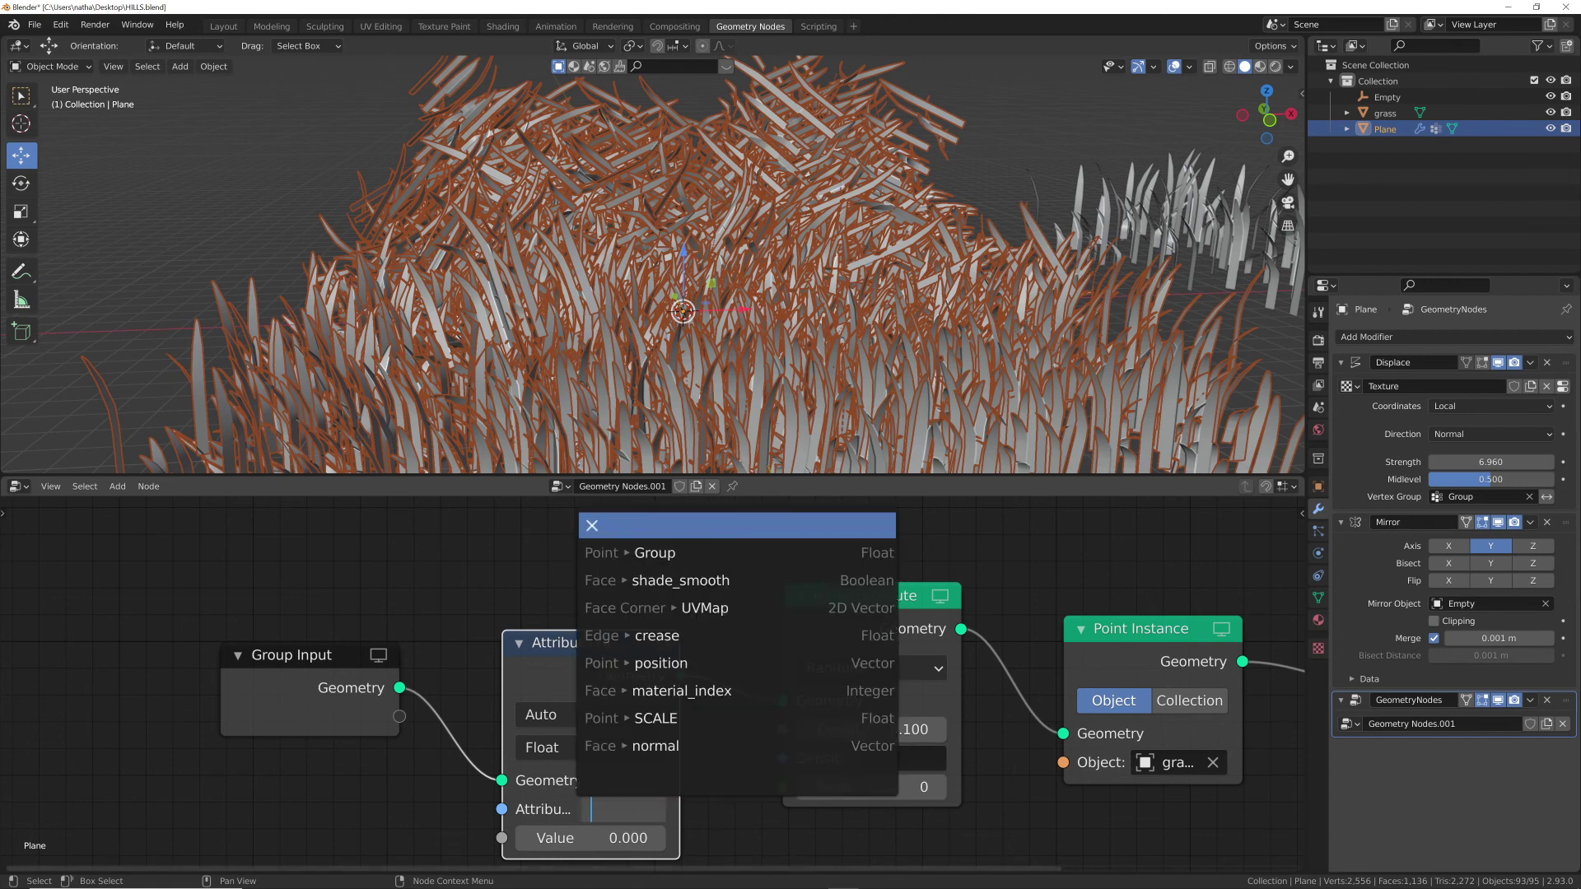
{"action": "type", "text": "scale"}
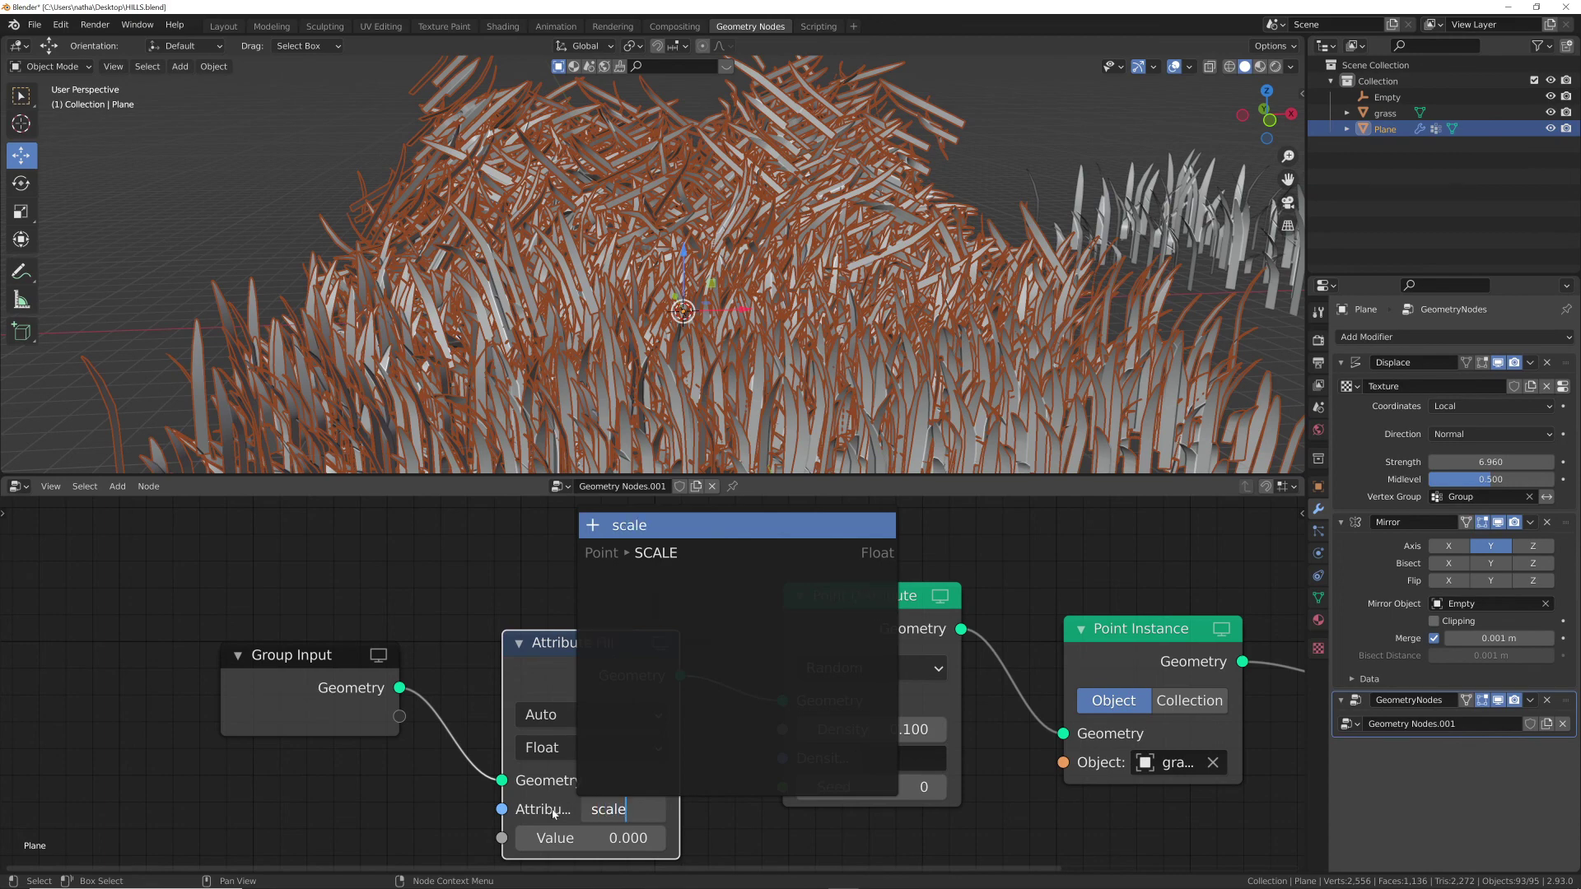
{"action": "key", "text": "Return"}
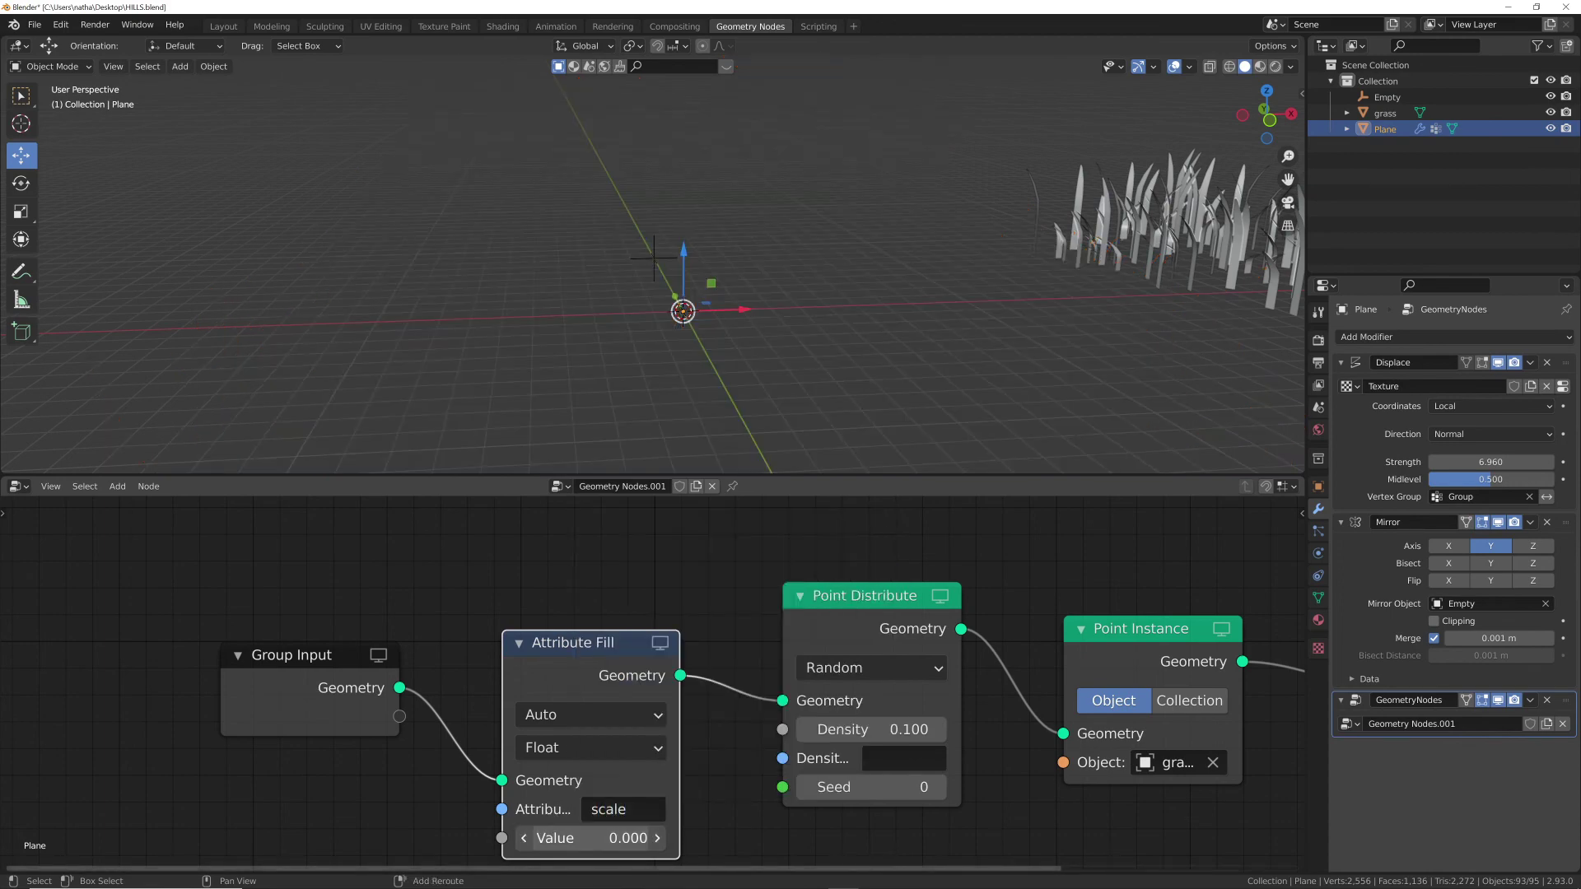
{"action": "left_click_drag", "start_coordinate": [590, 838], "coordinate": [599, 838]}
{"action": "middle_click_drag", "start_coordinate": [921, 335], "coordinate": [856, 292]}
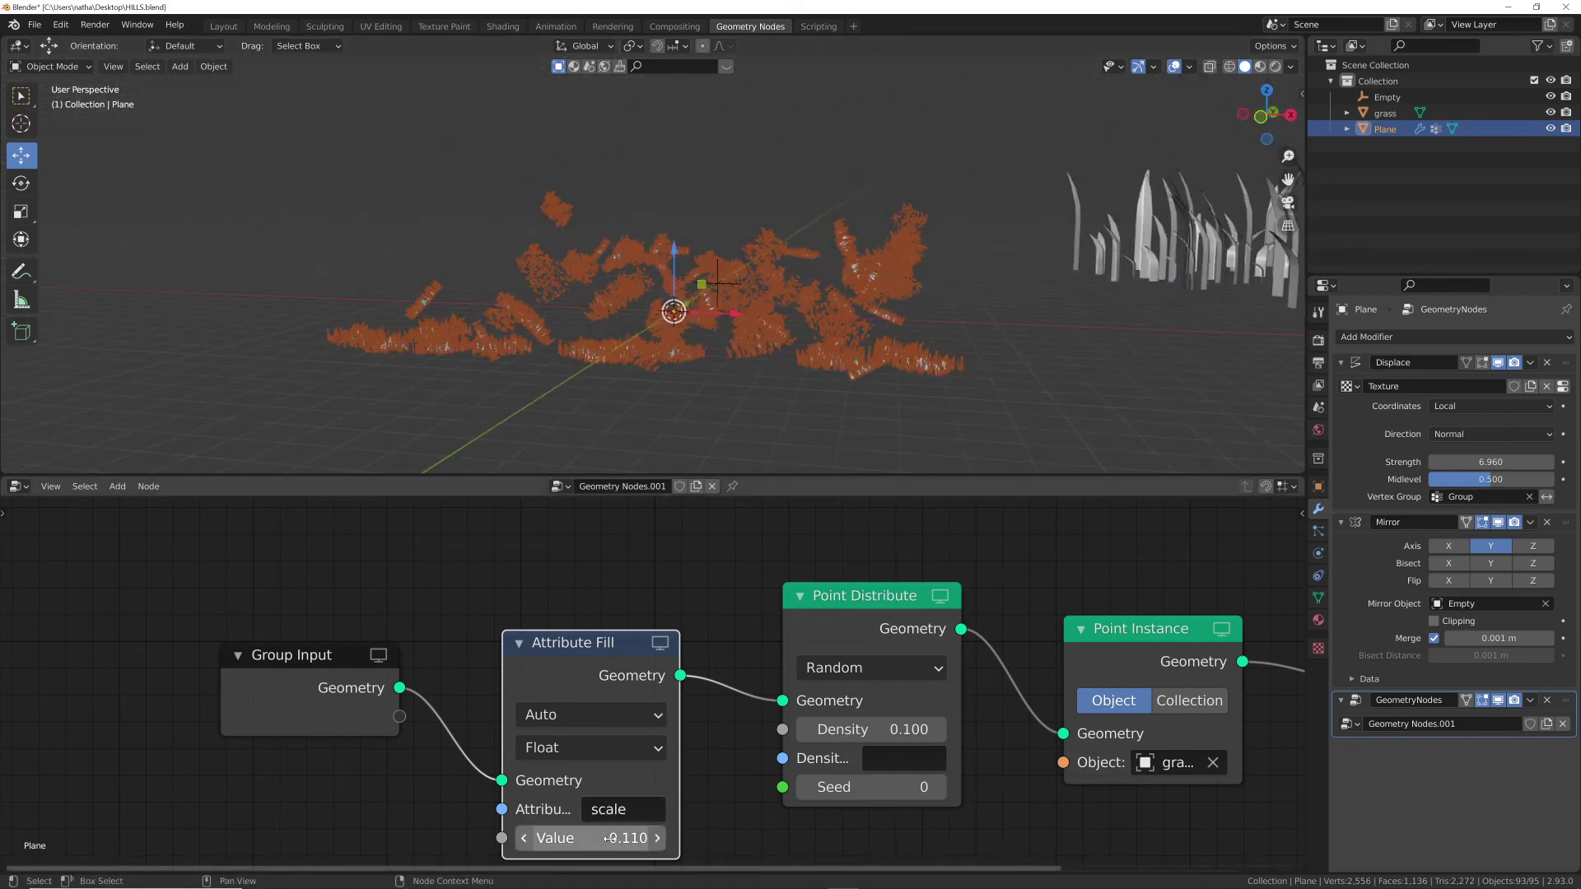
- Insert an Attribute Randomize node between Attribute Fill and Point Distribute
{"action": "key", "text": "shift+a"}
{"action": "left_click", "coordinate": [752, 509]}
{"action": "type", "text": "random"}
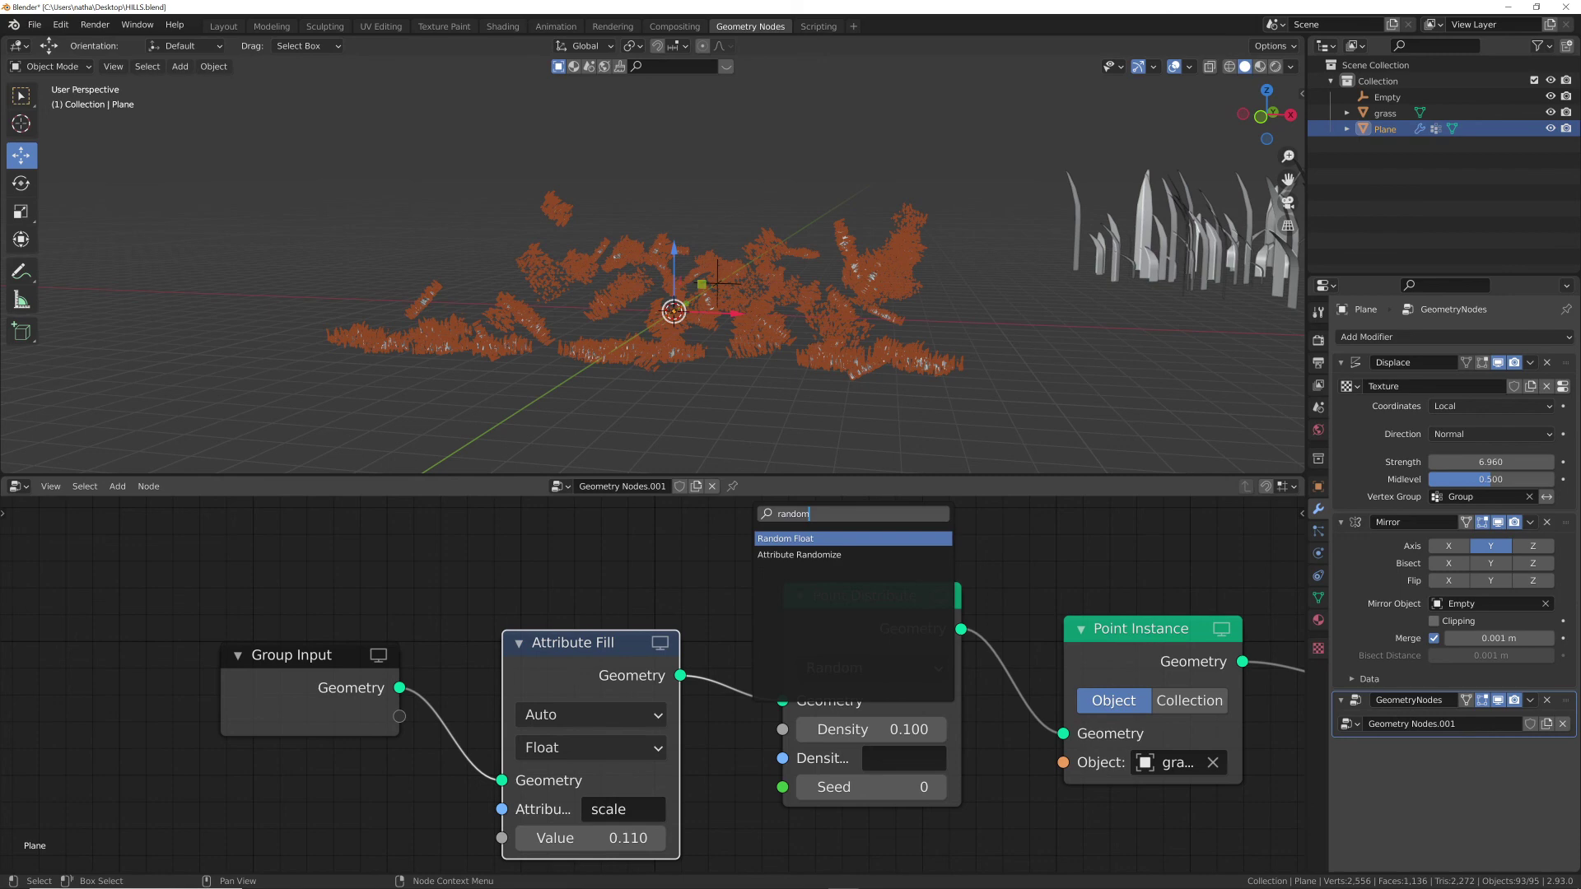
{"action": "key", "text": "Down"}
{"action": "key", "text": "Return"}
{"action": "left_click", "coordinate": [735, 572]}
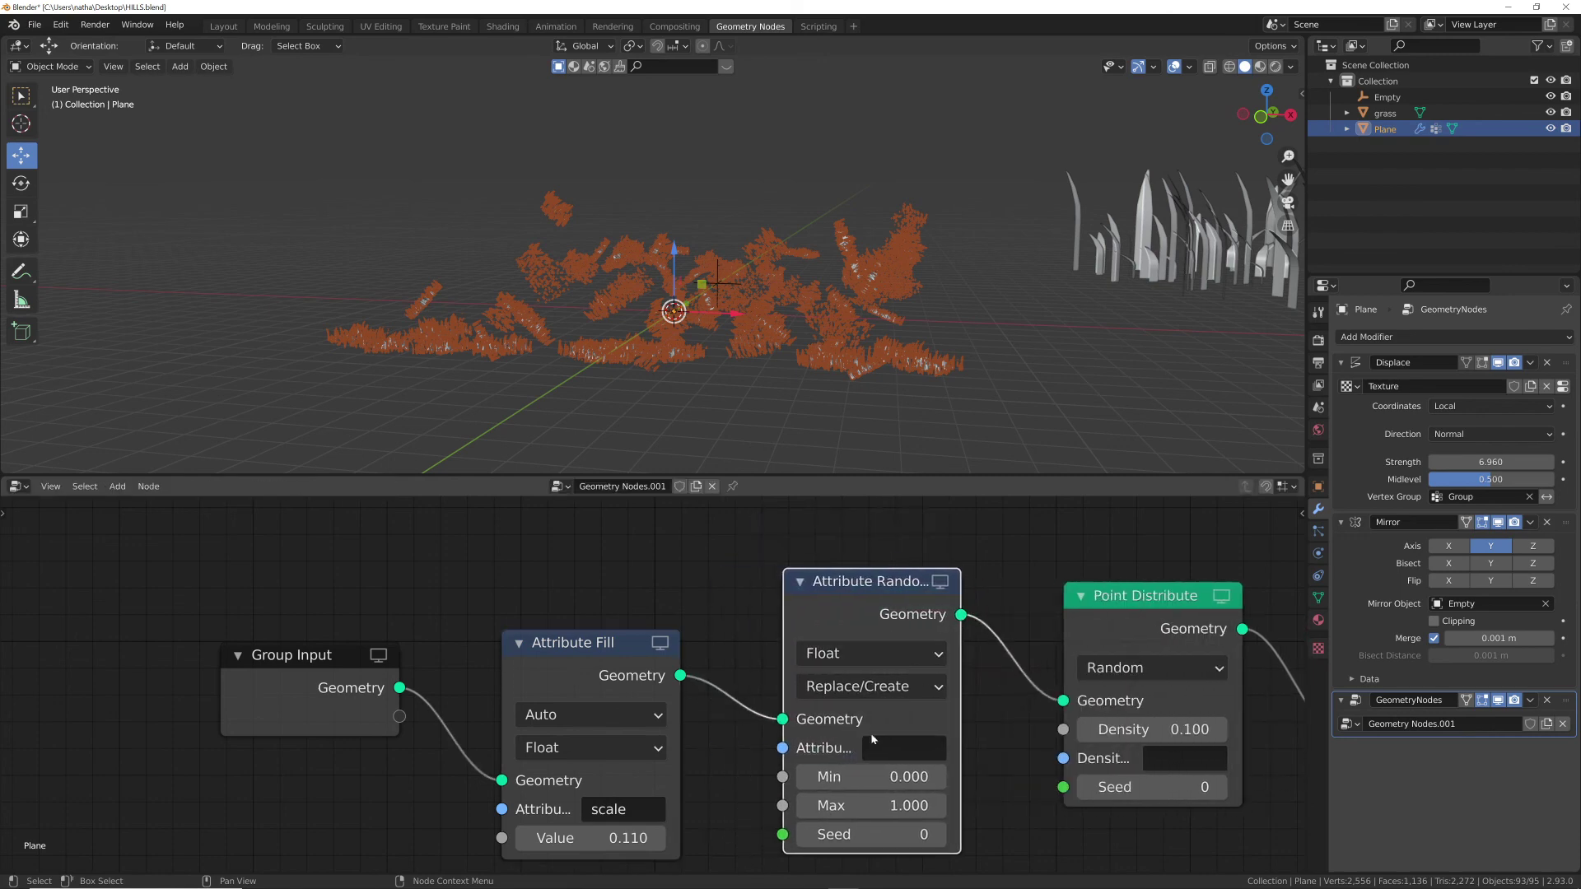
- Set the Attribute Randomize node's attribute to "scale" and its maximum to 0.250
{"action": "left_click", "coordinate": [874, 743]}
{"action": "type", "text": "scale"}
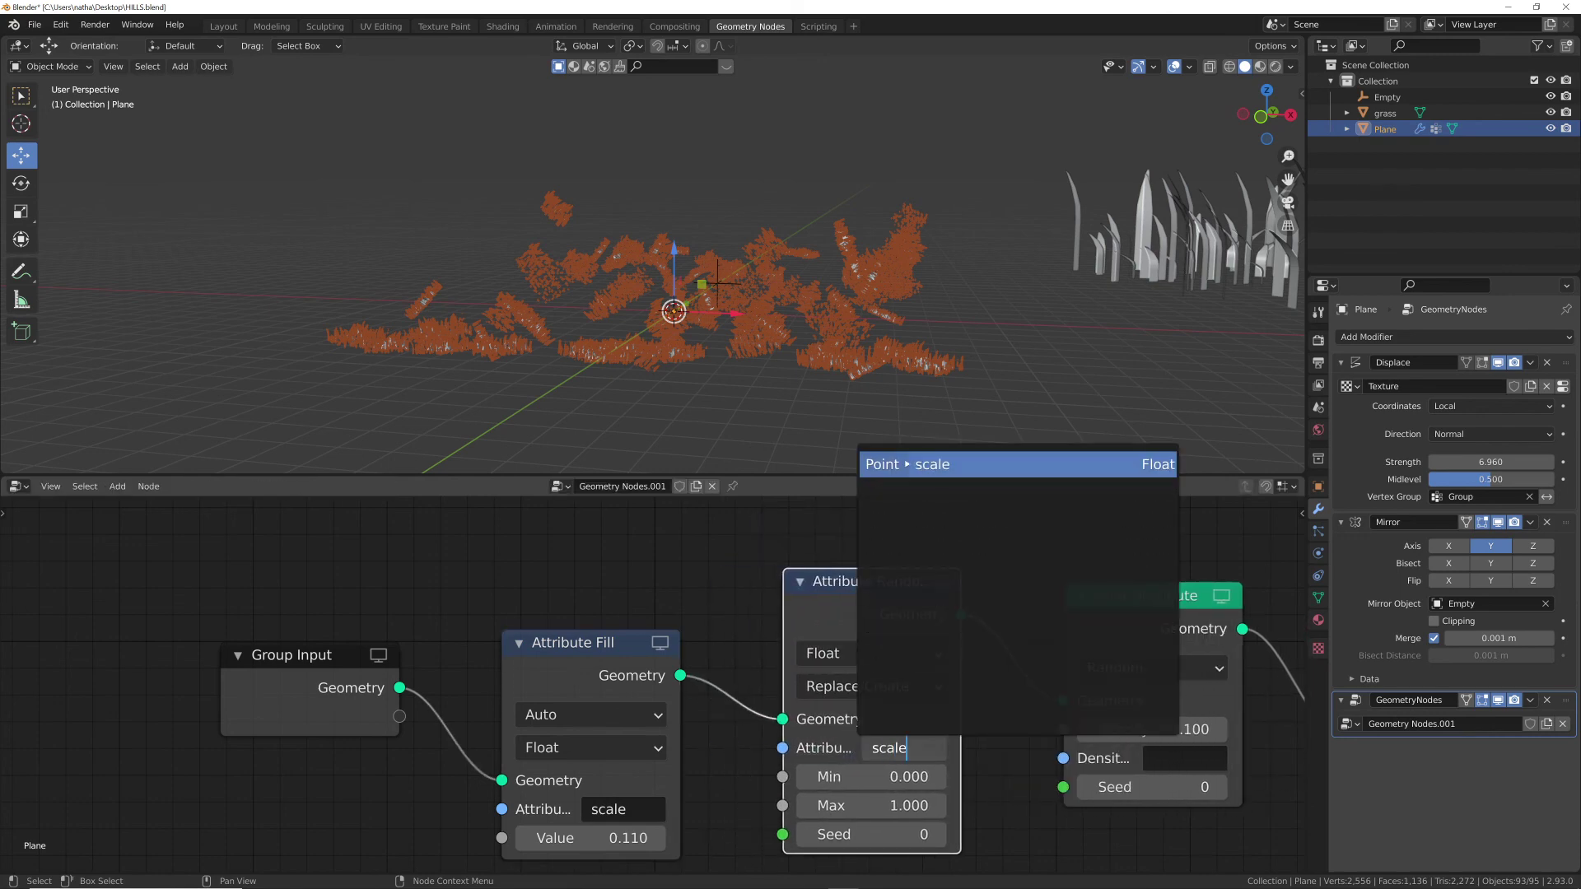
{"action": "key", "text": "Return"}
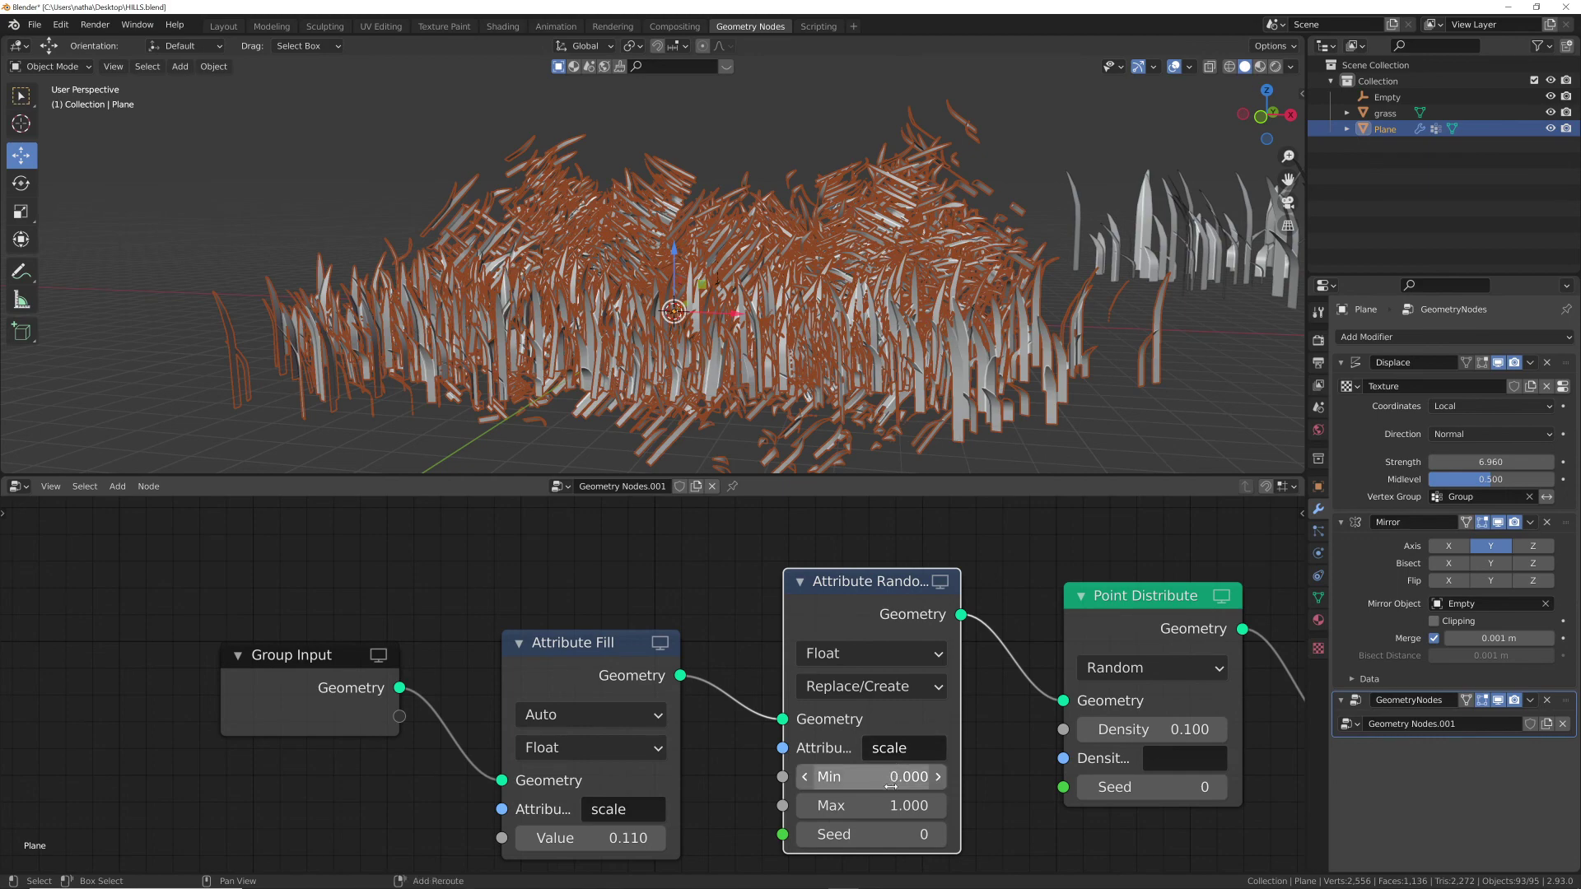
{"action": "left_click_drag", "start_coordinate": [872, 806], "coordinate": [827, 806]}
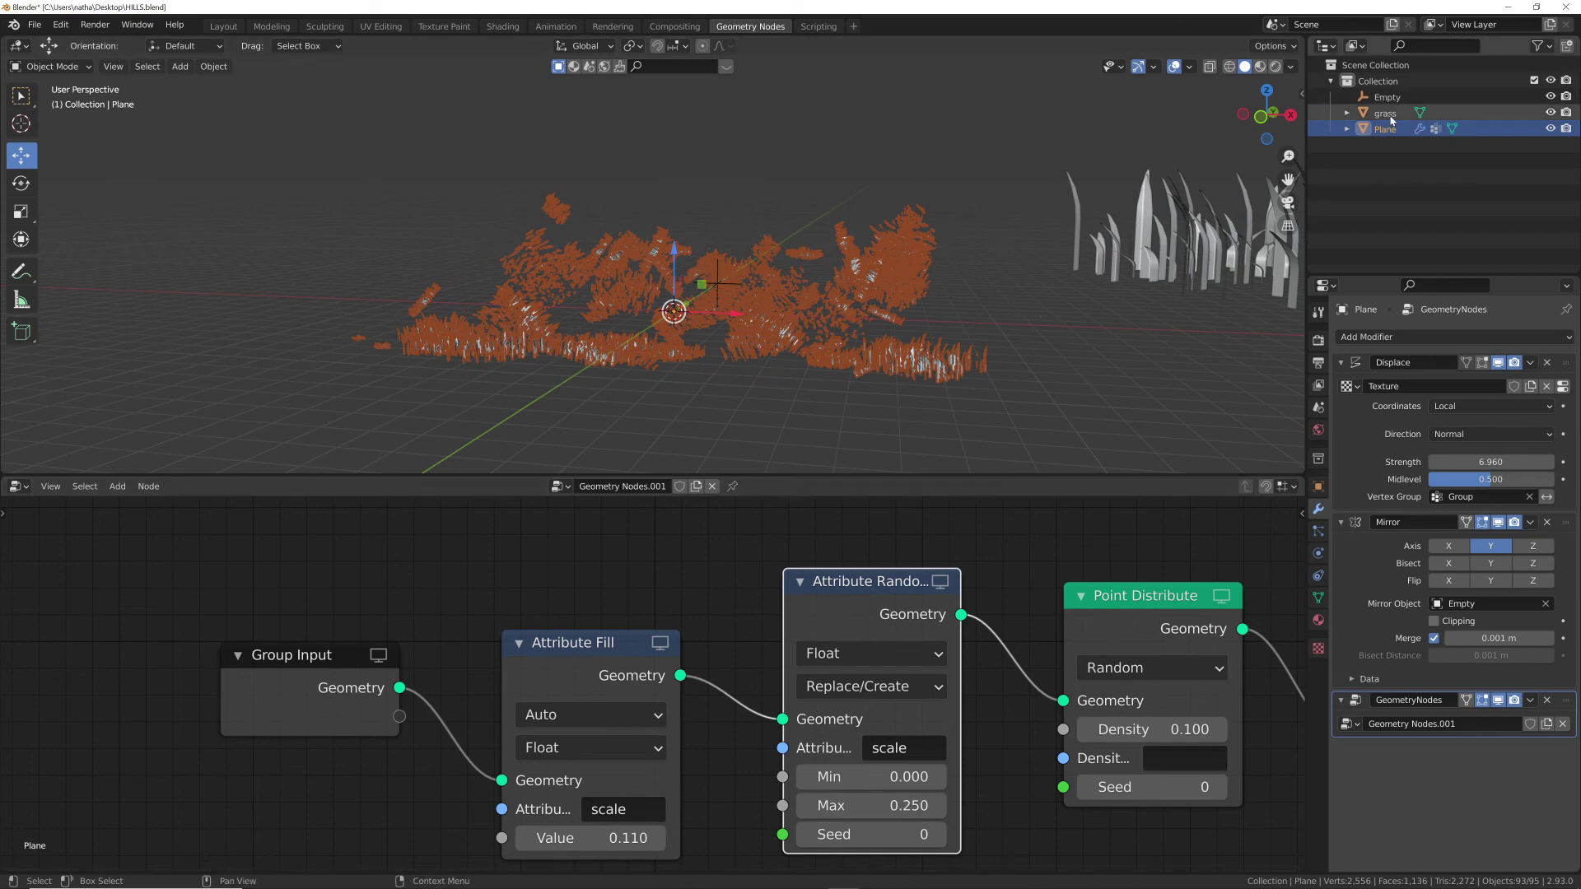
- Duplicate the plane in place and remove the GeometryNodes modifier from the copy
{"action": "key", "text": "shift+d"}
{"action": "key", "text": "Escape"}
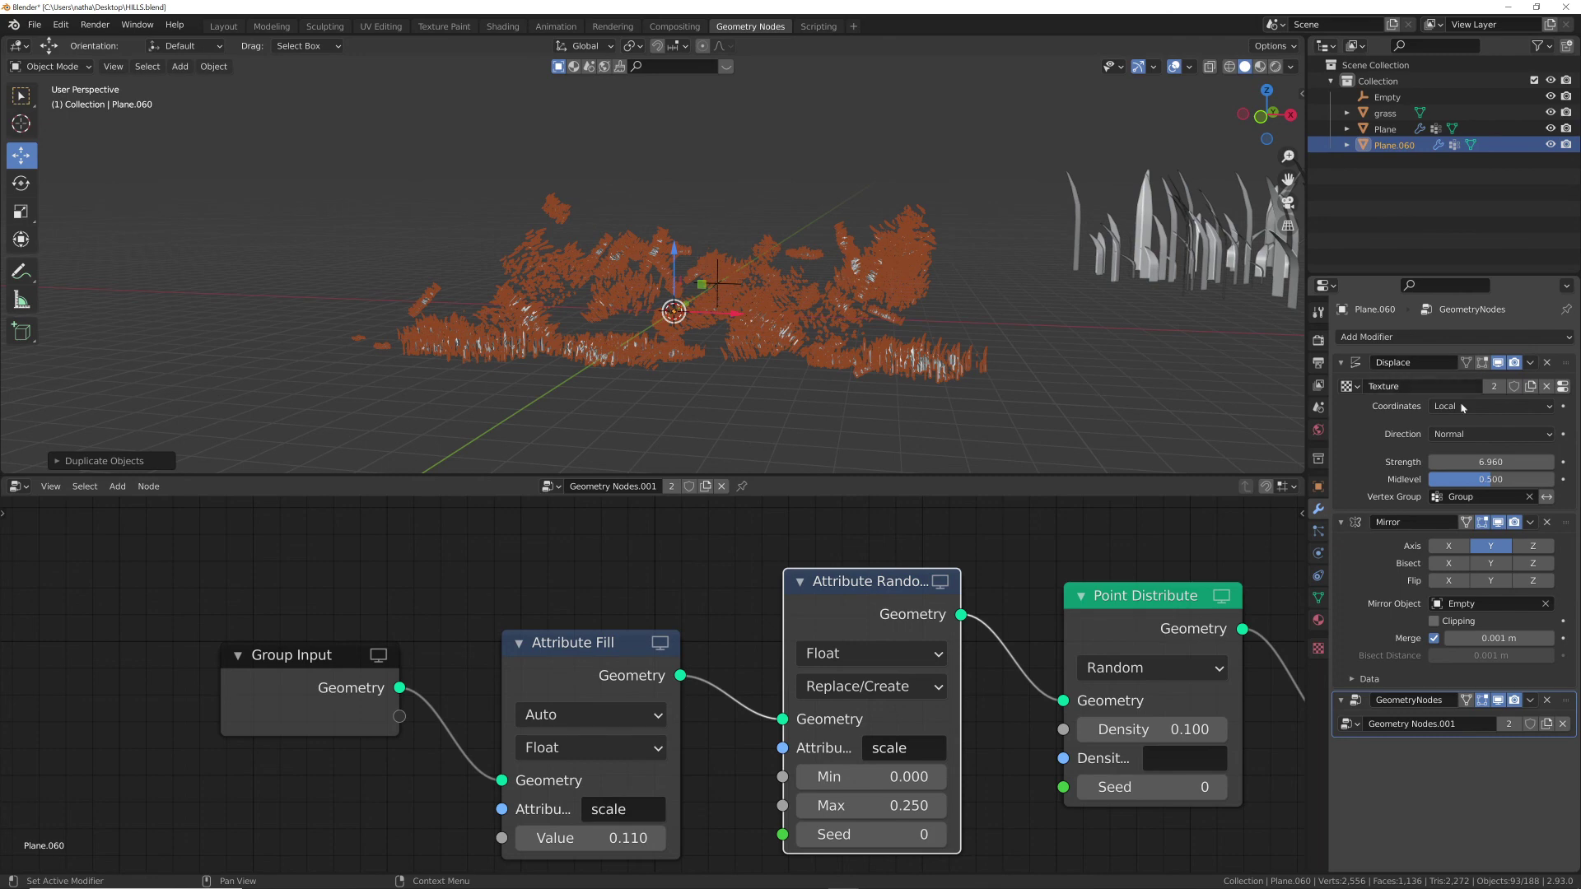
{"action": "left_click", "coordinate": [1547, 704]}
- Select the original grass-covered plane and set its Attribute Randomize minimum to 0.010 and maximum to 0.050
{"action": "middle_click_drag", "start_coordinate": [994, 325], "coordinate": [916, 253]}
{"action": "left_click", "coordinate": [889, 245]}
{"action": "middle_click_drag", "start_coordinate": [807, 471], "coordinate": [795, 354]}
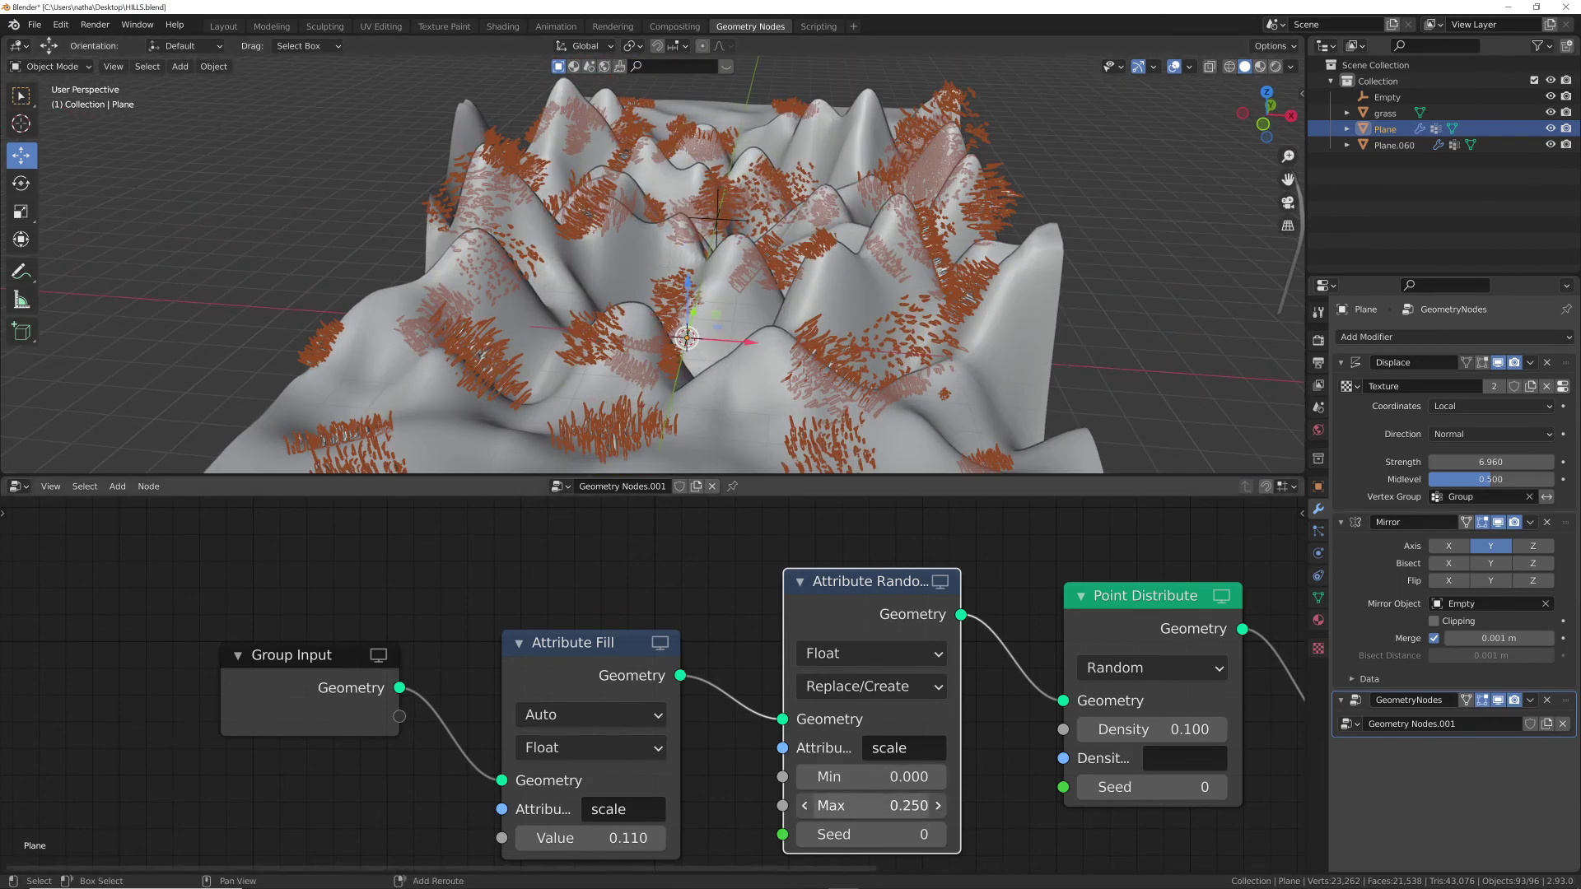
{"action": "mouse_move", "coordinate": [873, 806]}
{"action": "left_mouse_down"}
{"action": "mouse_move", "coordinate": [834, 806]}
{"action": "mouse_move", "coordinate": [849, 806]}
{"action": "left_mouse_up"}
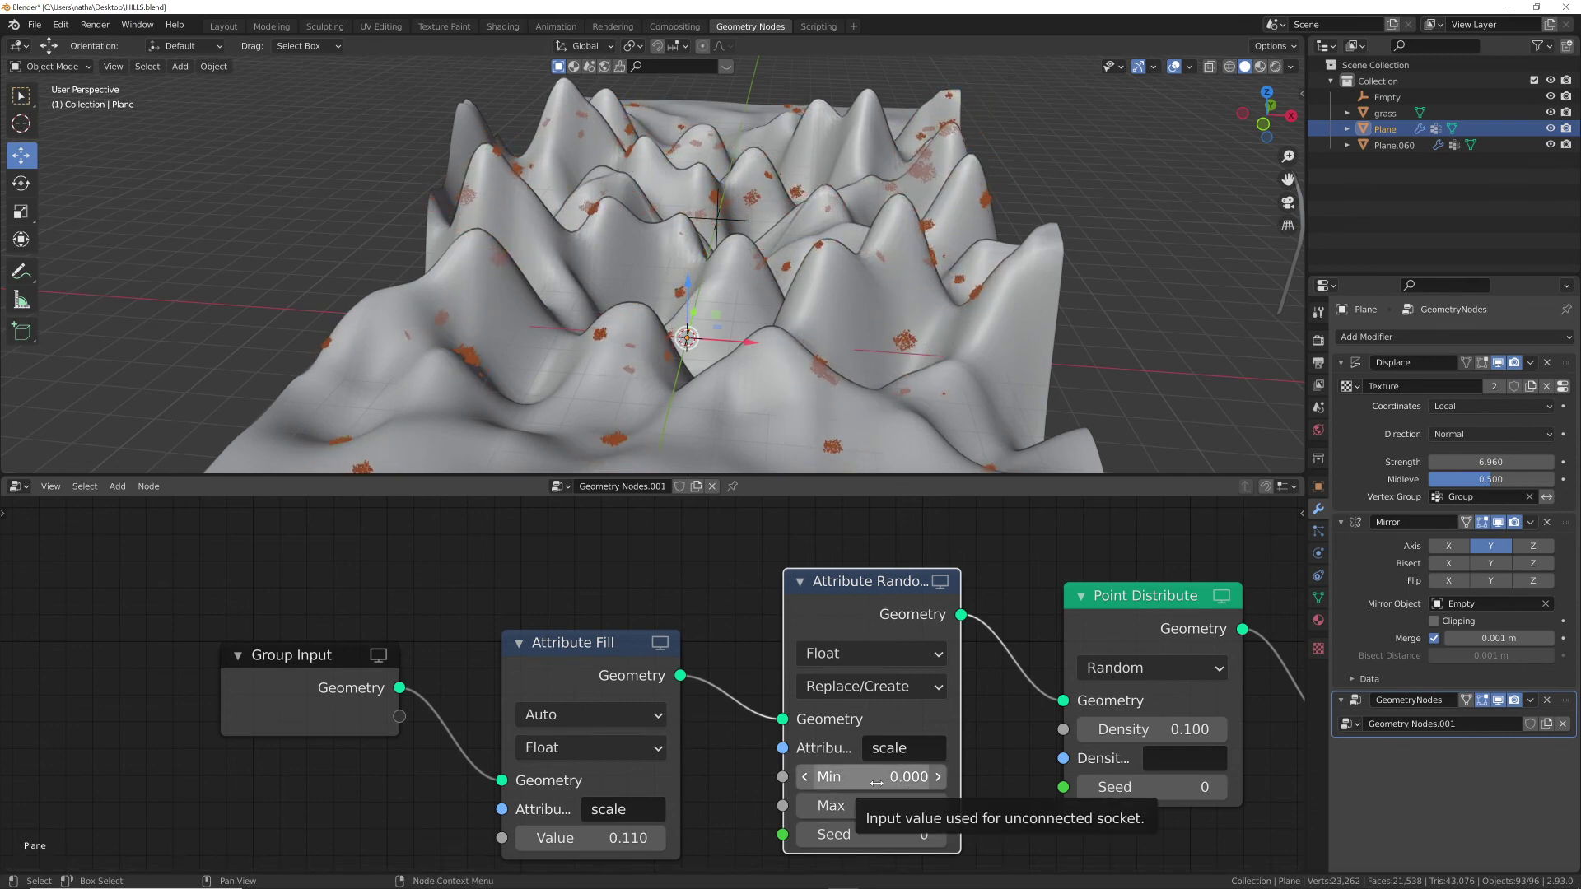
{"action": "left_click", "coordinate": [827, 776]}
{"action": "type", "text": "0.0"}
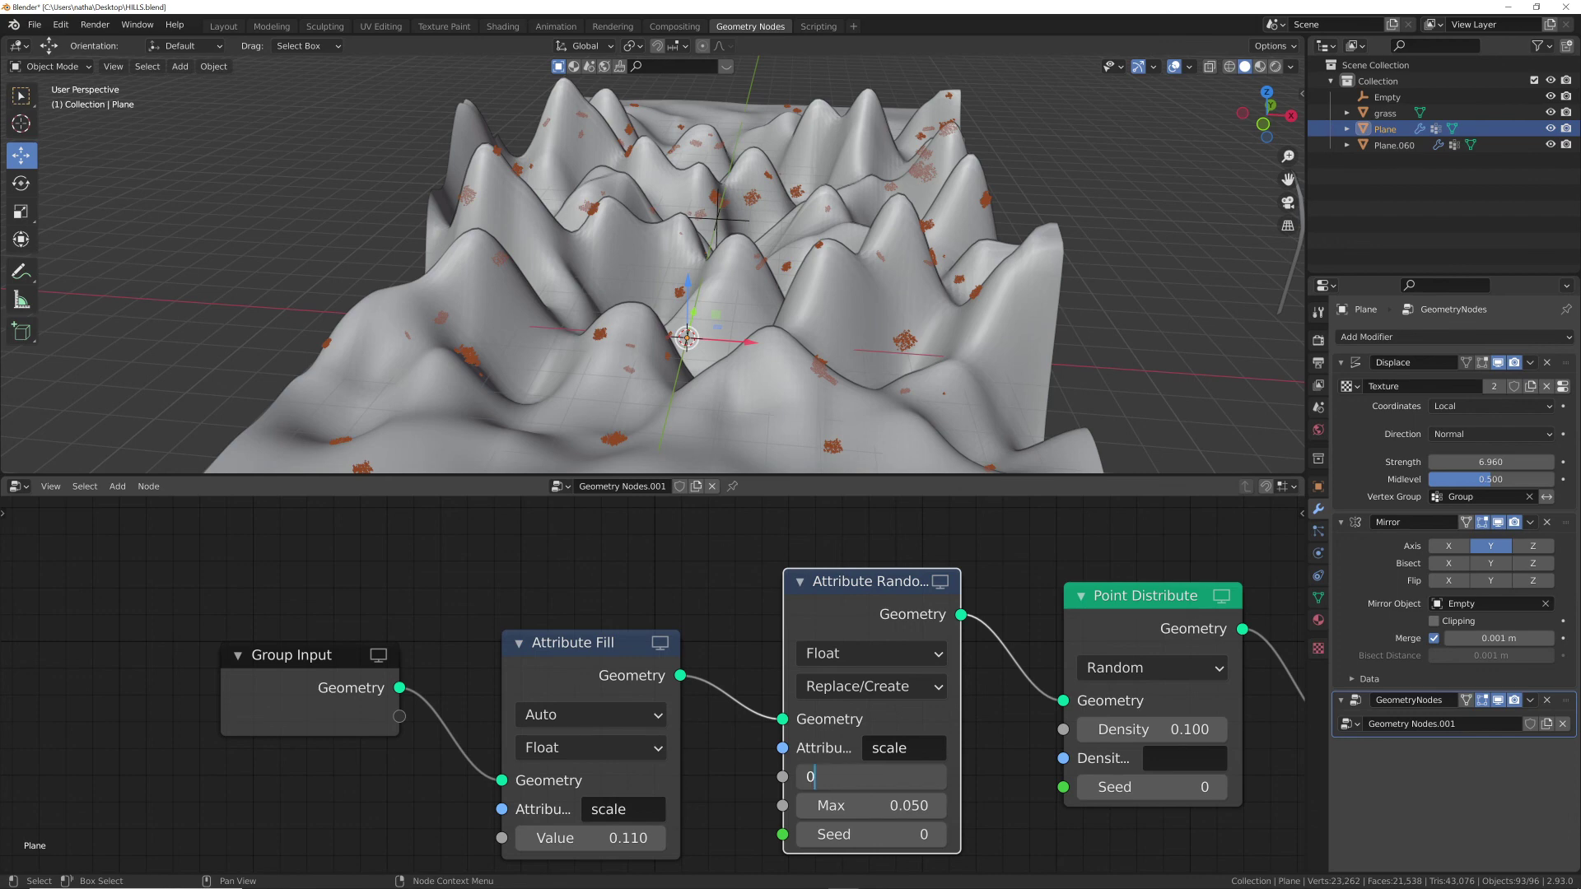
{"action": "type", "text": "1"}
{"action": "key", "text": "Return"}
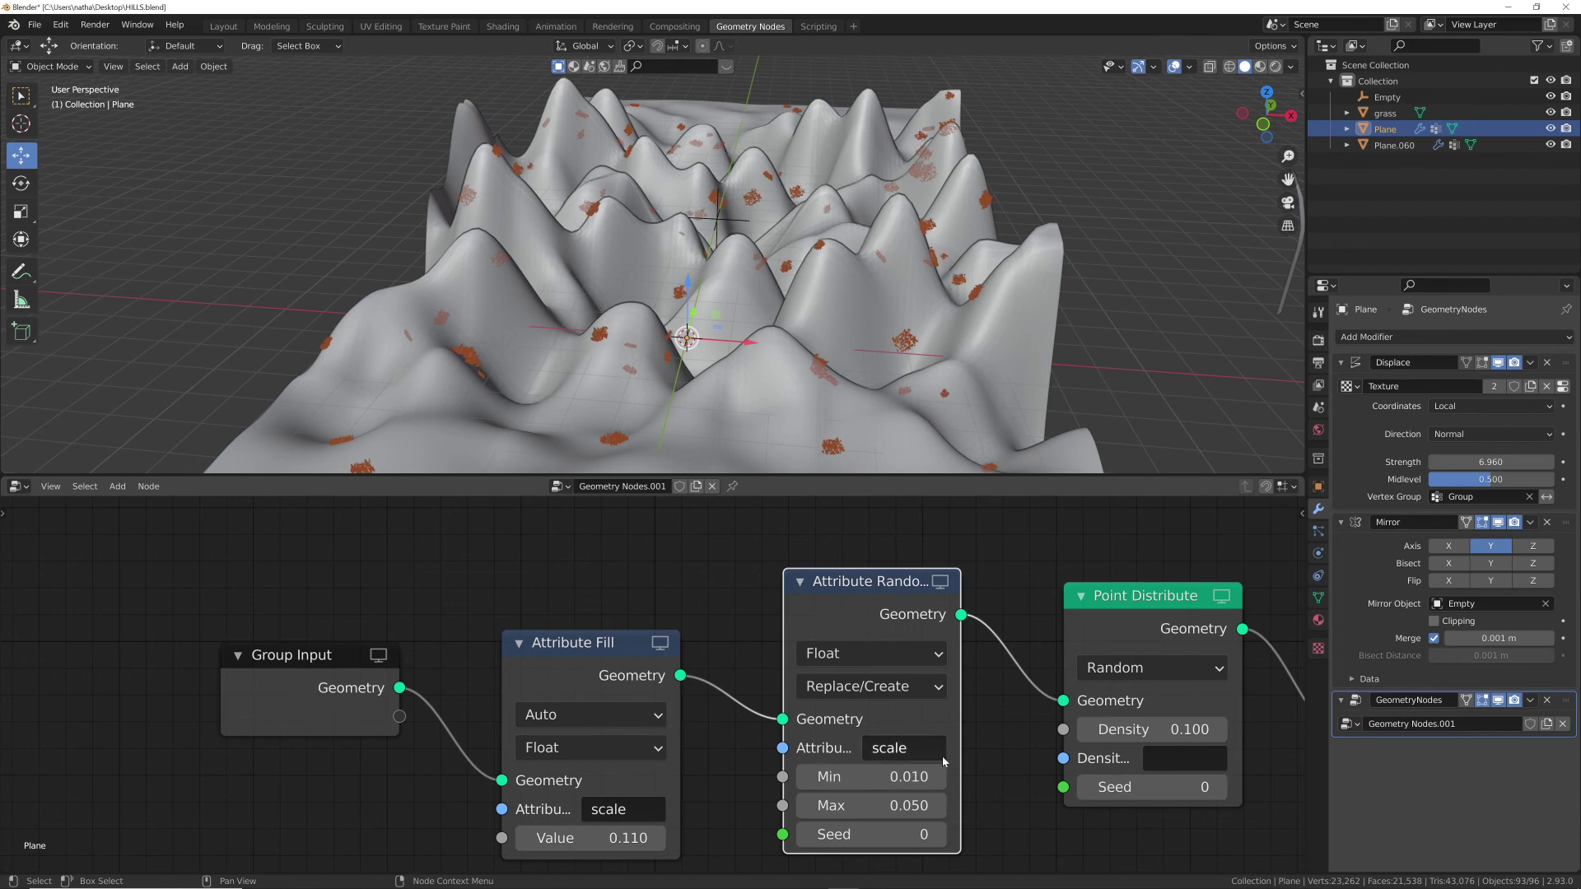
{"action": "left_click", "coordinate": [914, 807]}
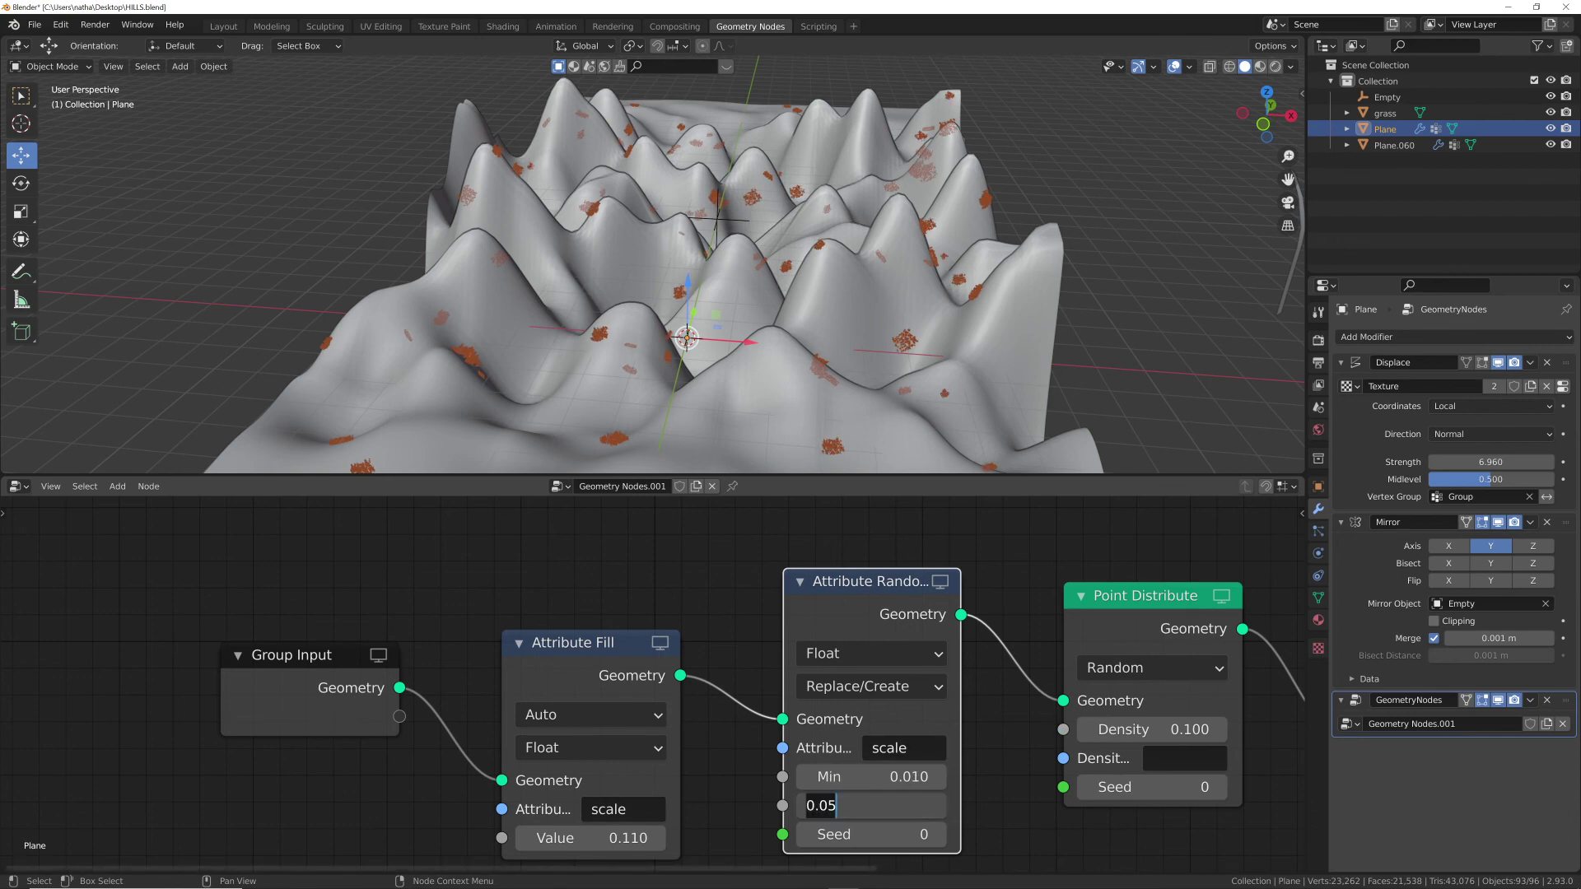
{"action": "left_click", "coordinate": [991, 776]}
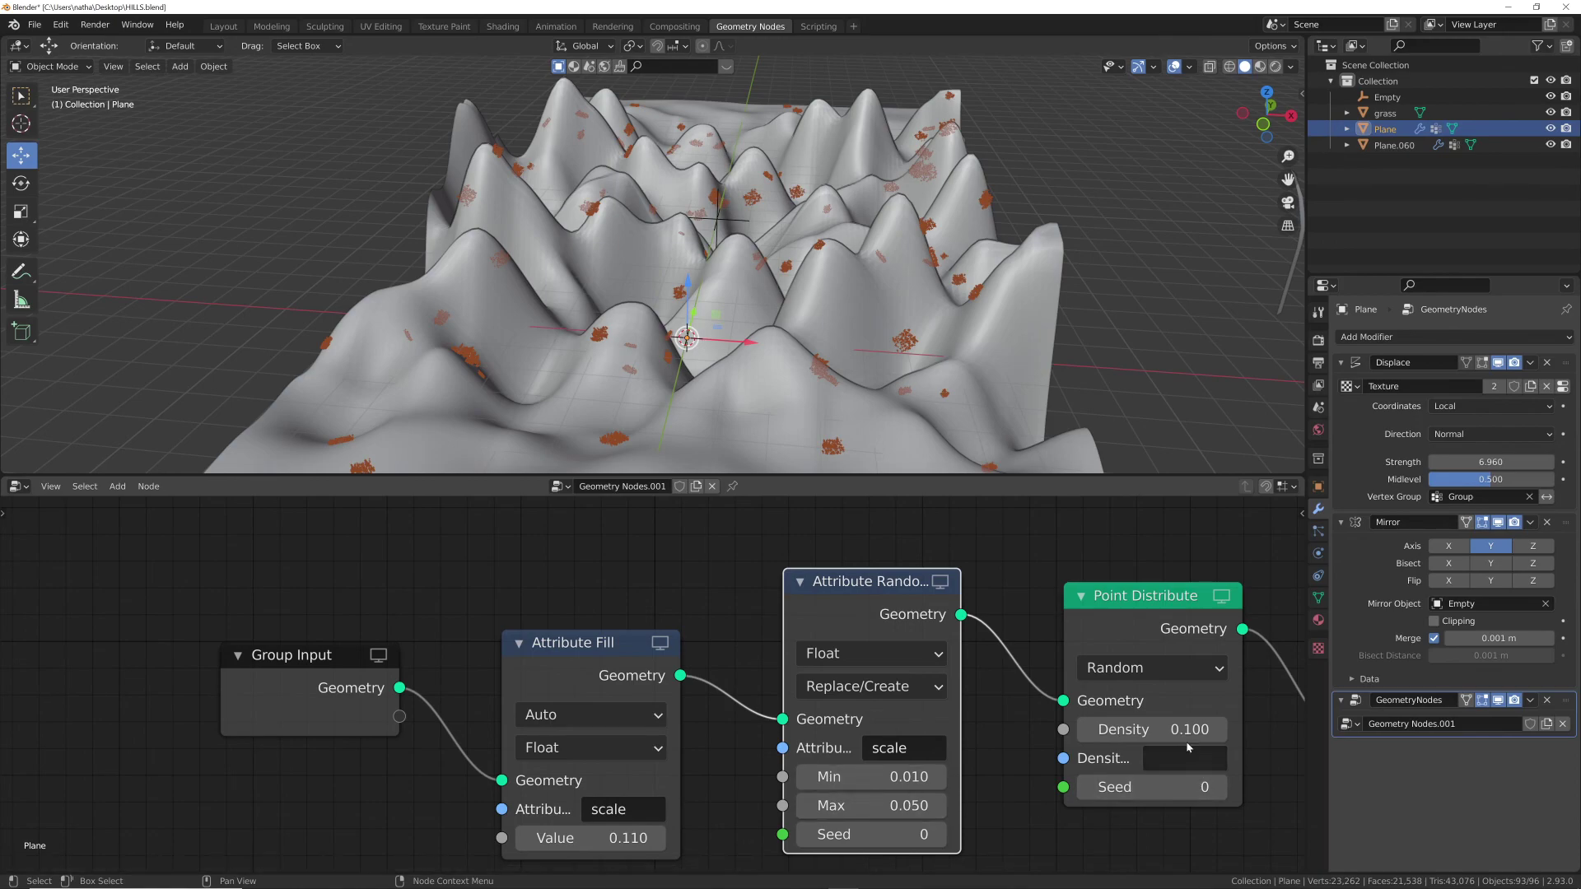
- Set the Point Distribute density to 24.200, deselect the plane and preview the grassy hills in rendered shading
{"action": "left_click", "coordinate": [1151, 729]}
{"action": "type", "text": "24.2"}
{"action": "key", "text": "Return"}
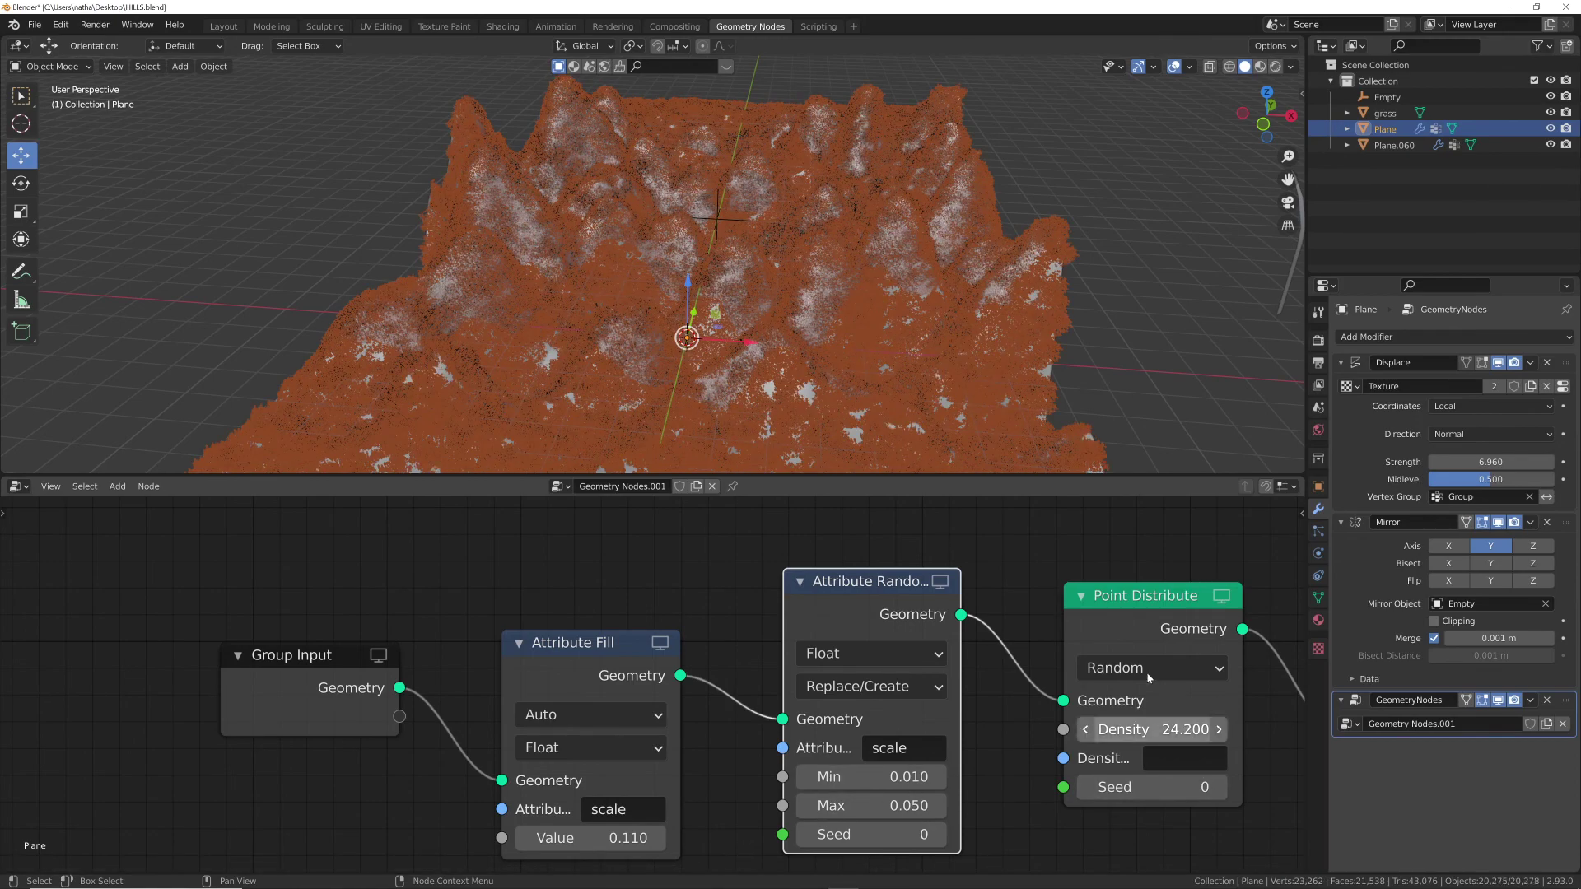
{"action": "left_click", "coordinate": [1120, 225]}
{"action": "middle_click_drag", "start_coordinate": [1036, 333], "coordinate": [963, 285]}
{"action": "scroll", "coordinate": [889, 342], "scroll_direction": "up", "scroll_amount": 4}
{"action": "middle_click_drag", "start_coordinate": [882, 346], "coordinate": [852, 220]}
{"action": "middle_click_drag", "start_coordinate": [773, 296], "coordinate": [885, 316]}
{"action": "scroll", "coordinate": [879, 276], "scroll_direction": "down", "scroll_amount": 3}
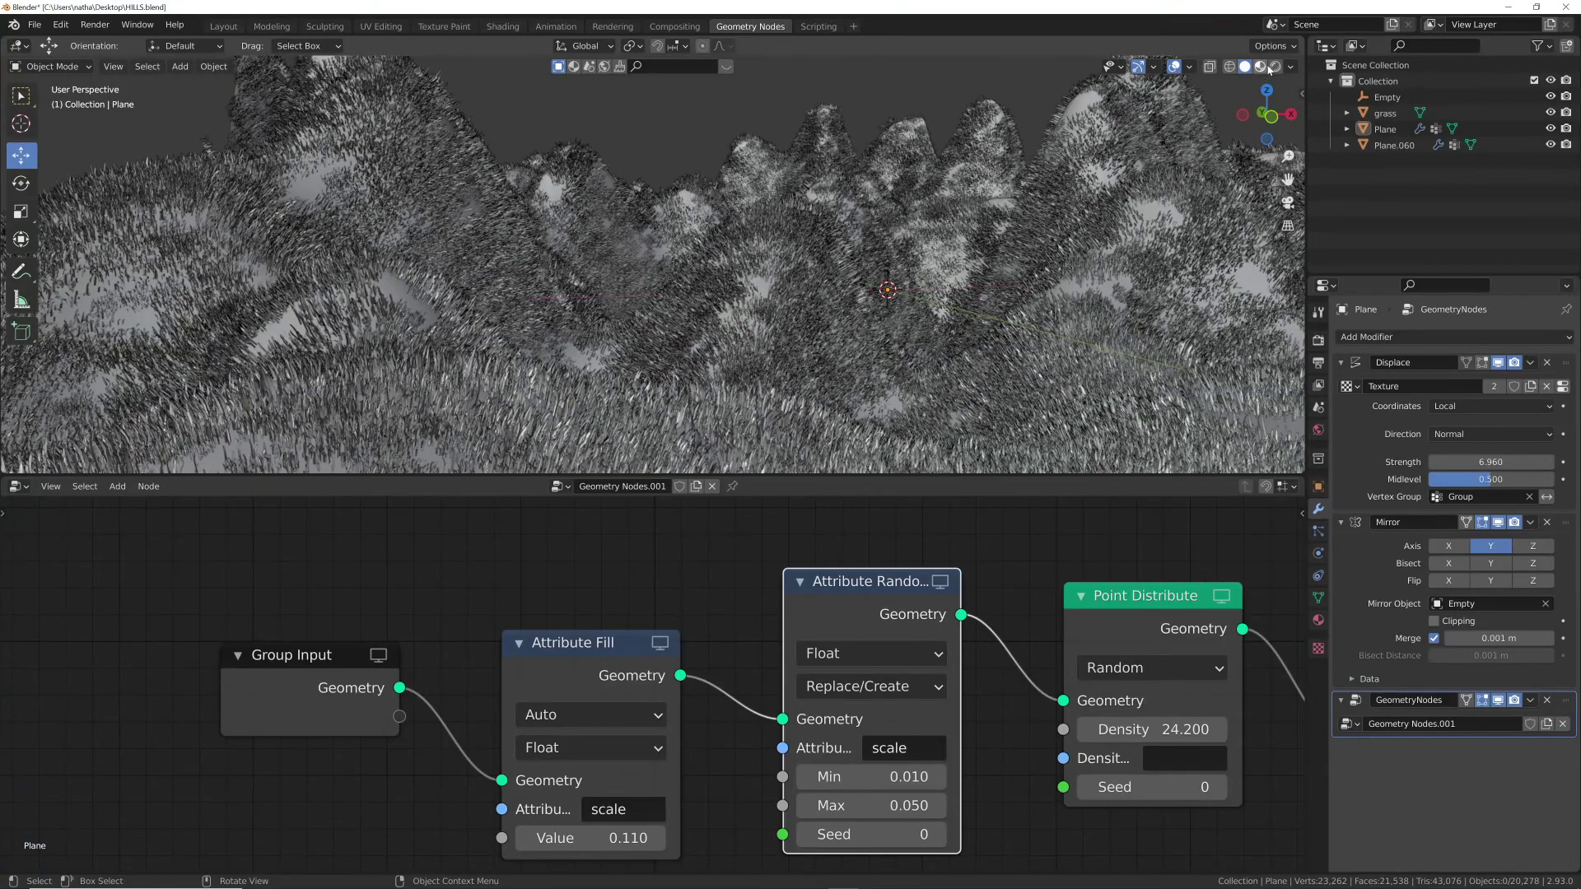
{"action": "left_click", "coordinate": [1275, 66]}
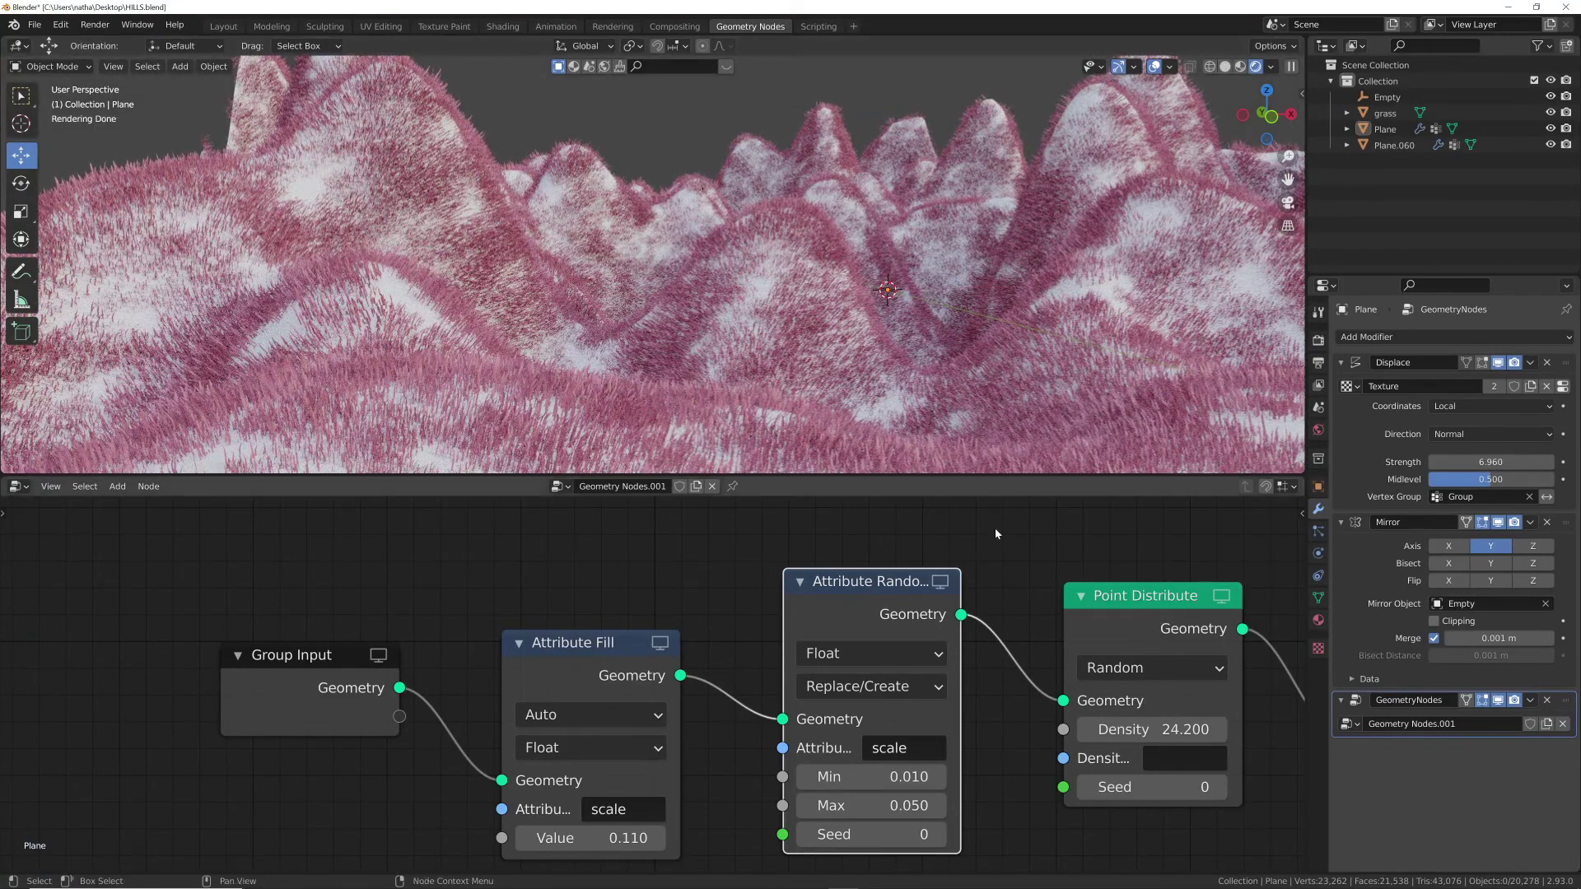
- Switch the viewport to material preview and raise the Point Distribute density to 43.400
{"action": "left_click", "coordinate": [1241, 68]}
{"action": "left_click_drag", "start_coordinate": [1130, 728], "coordinate": [1210, 728]}
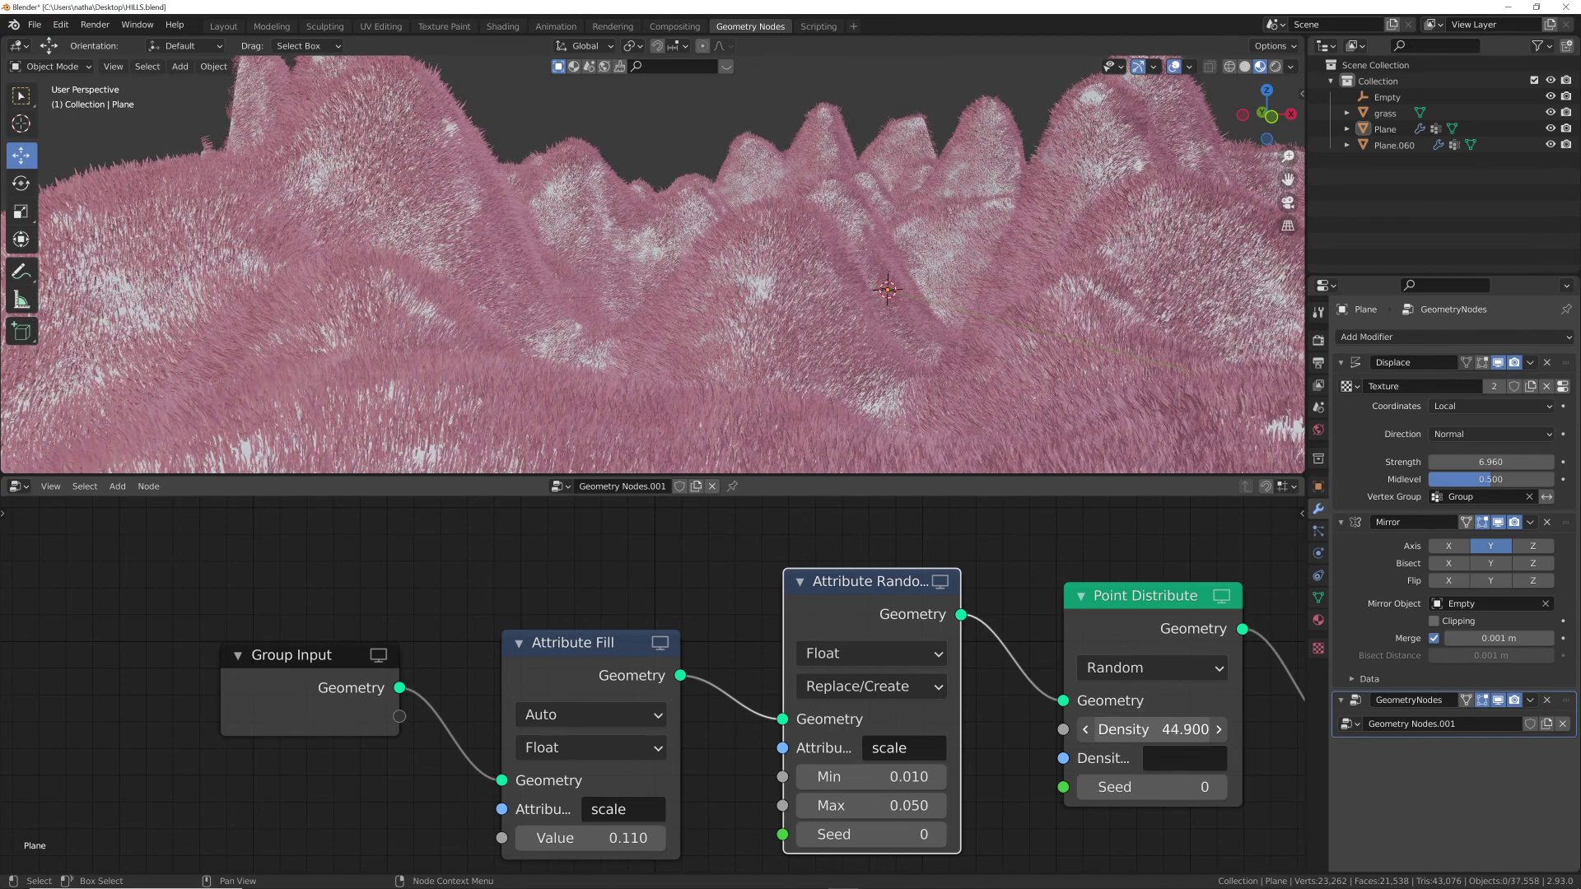
{"action": "mouse_move", "coordinate": [778, 222]}
{"action": "middle_mouse_down"}
{"action": "mouse_move", "coordinate": [799, 279]}
{"action": "mouse_move", "coordinate": [838, 284]}
{"action": "mouse_move", "coordinate": [805, 232]}
{"action": "middle_mouse_up"}
{"action": "mouse_move", "coordinate": [1150, 729]}
{"action": "left_mouse_down"}
{"action": "mouse_move", "coordinate": [1190, 728]}
{"action": "mouse_move", "coordinate": [1145, 728]}
{"action": "left_mouse_up"}
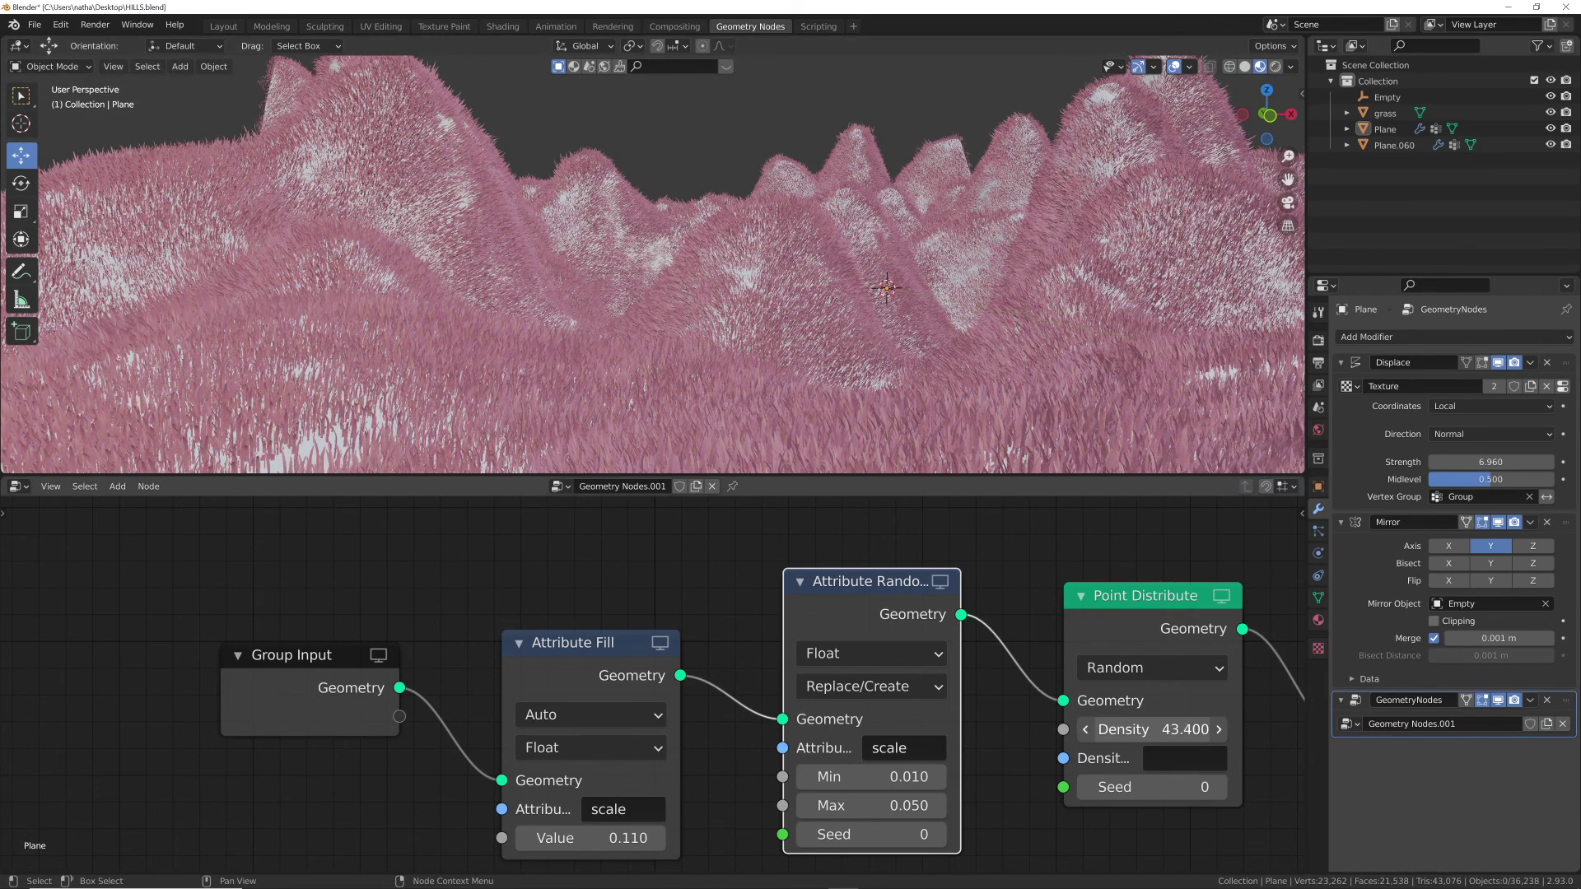
- Select the duplicated bare plane from below and assign it the existing Material.001 in the Shading workspace
{"action": "scroll", "coordinate": [864, 304], "scroll_direction": "down", "scroll_amount": 5}
{"action": "middle_click_drag", "start_coordinate": [864, 280], "coordinate": [864, 154]}
{"action": "left_click_drag", "start_coordinate": [689, 349], "coordinate": [709, 311]}
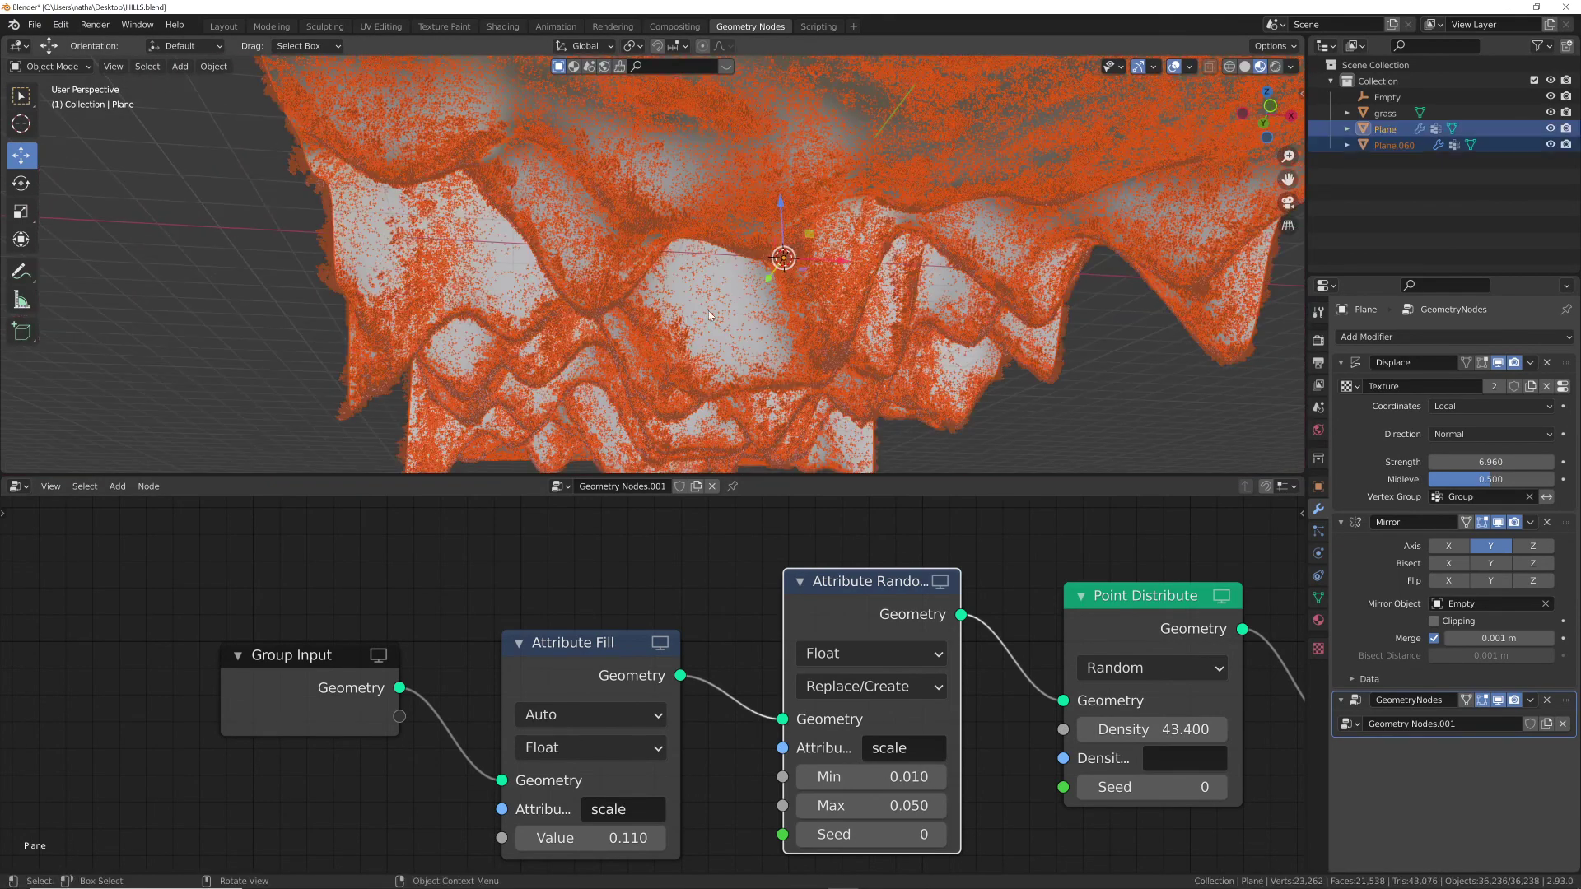
{"action": "left_click", "coordinate": [796, 323]}
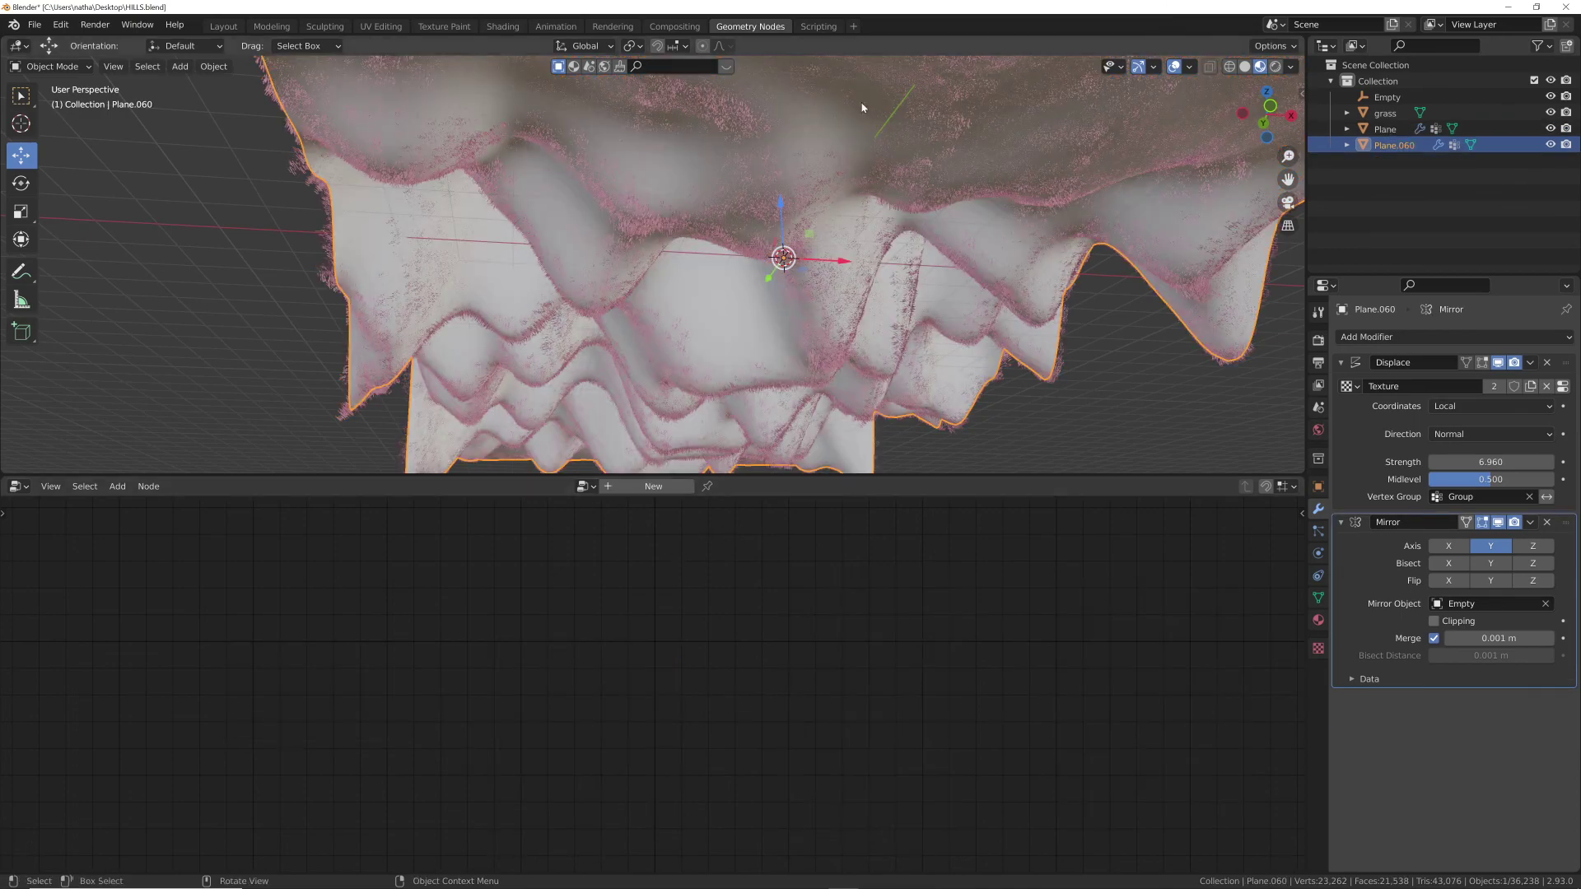
{"action": "left_click", "coordinate": [503, 26]}
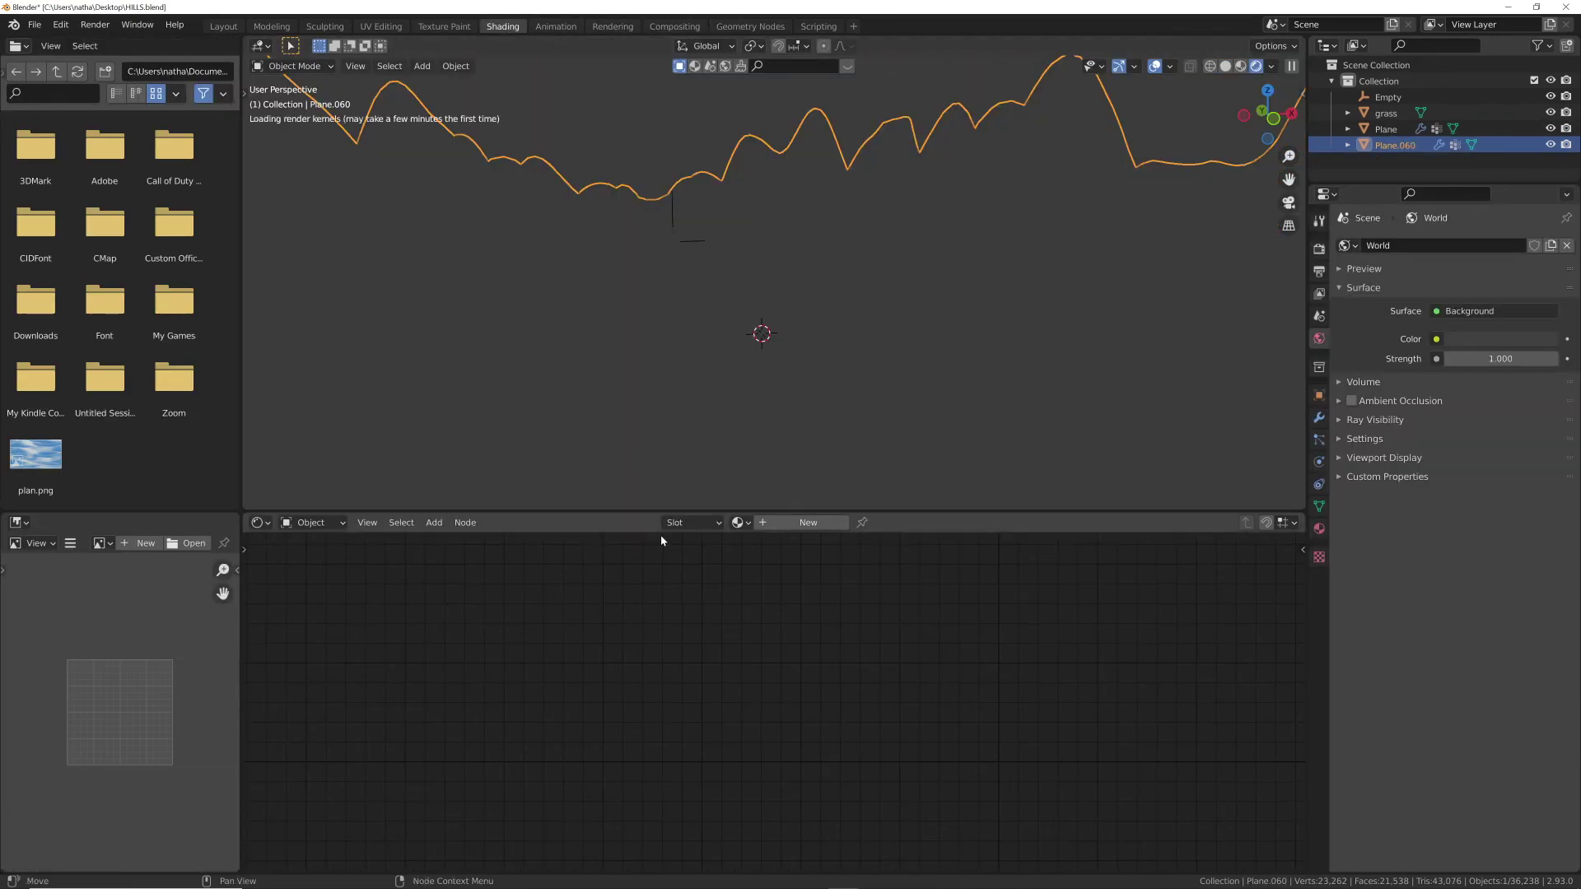
{"action": "left_click", "coordinate": [737, 523]}
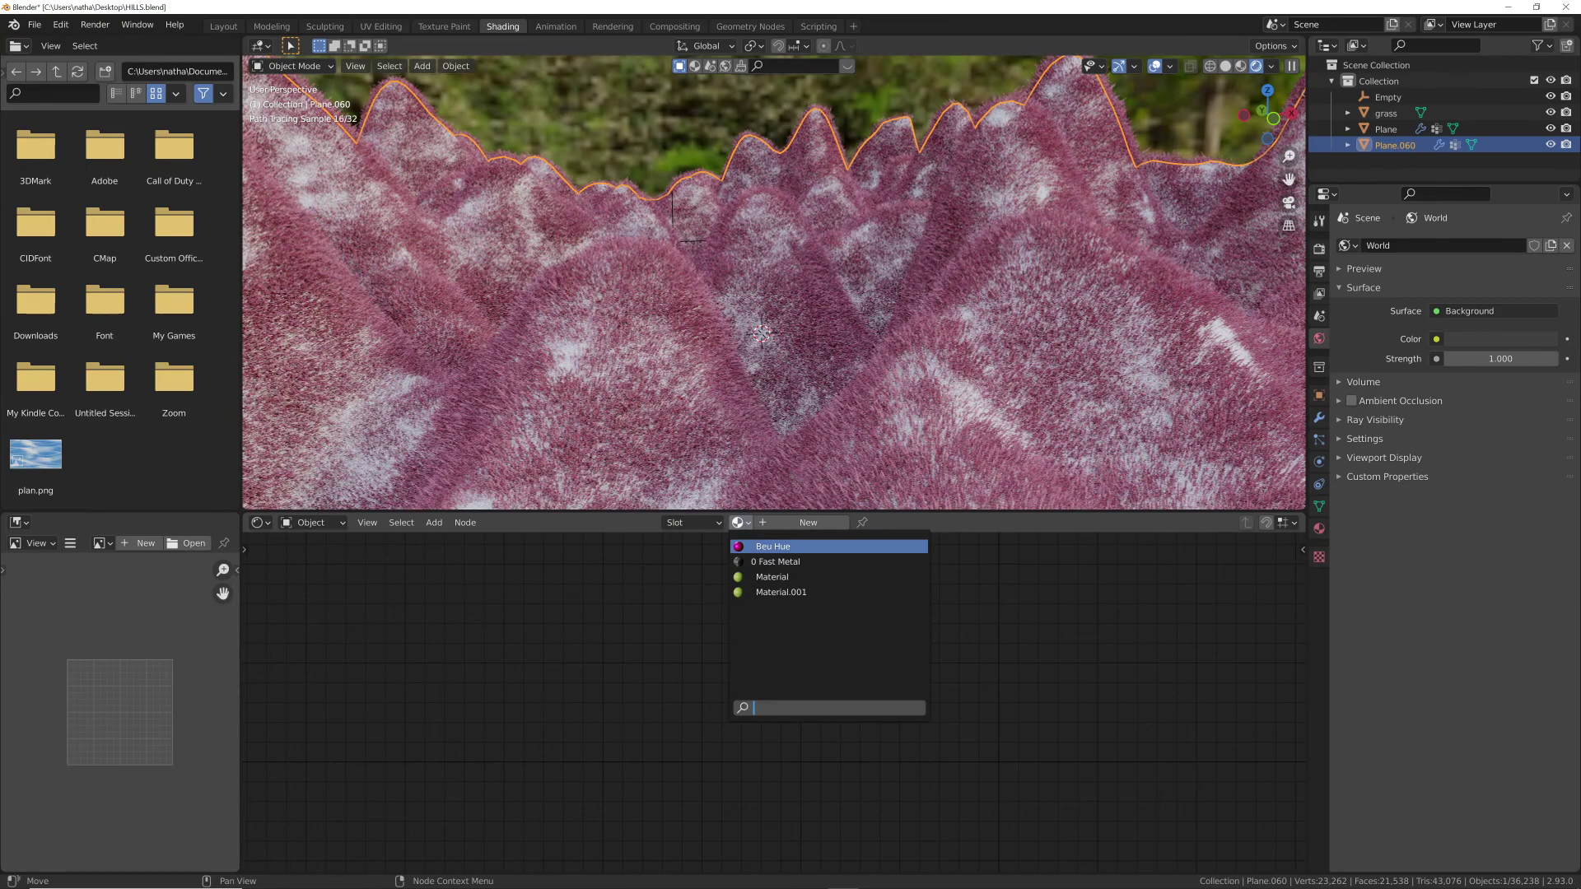
{"action": "left_click", "coordinate": [807, 592]}
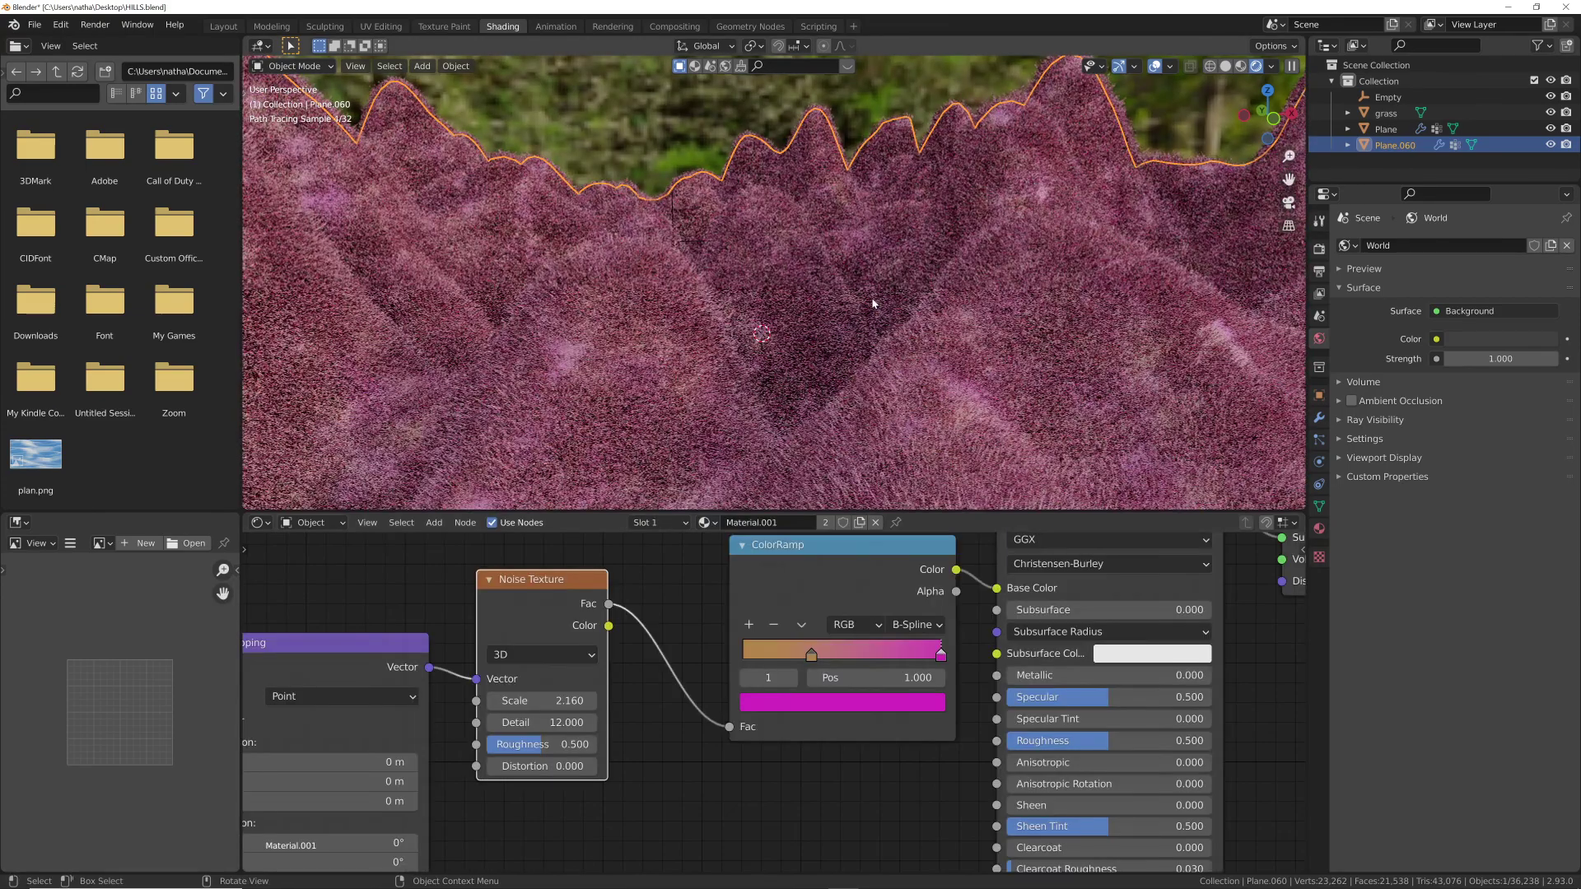
- Deselect the ground plane, frame the valley between the hills and save the file
{"action": "left_click", "coordinate": [708, 168]}
{"action": "scroll", "coordinate": [823, 285], "scroll_direction": "down", "scroll_amount": 1}
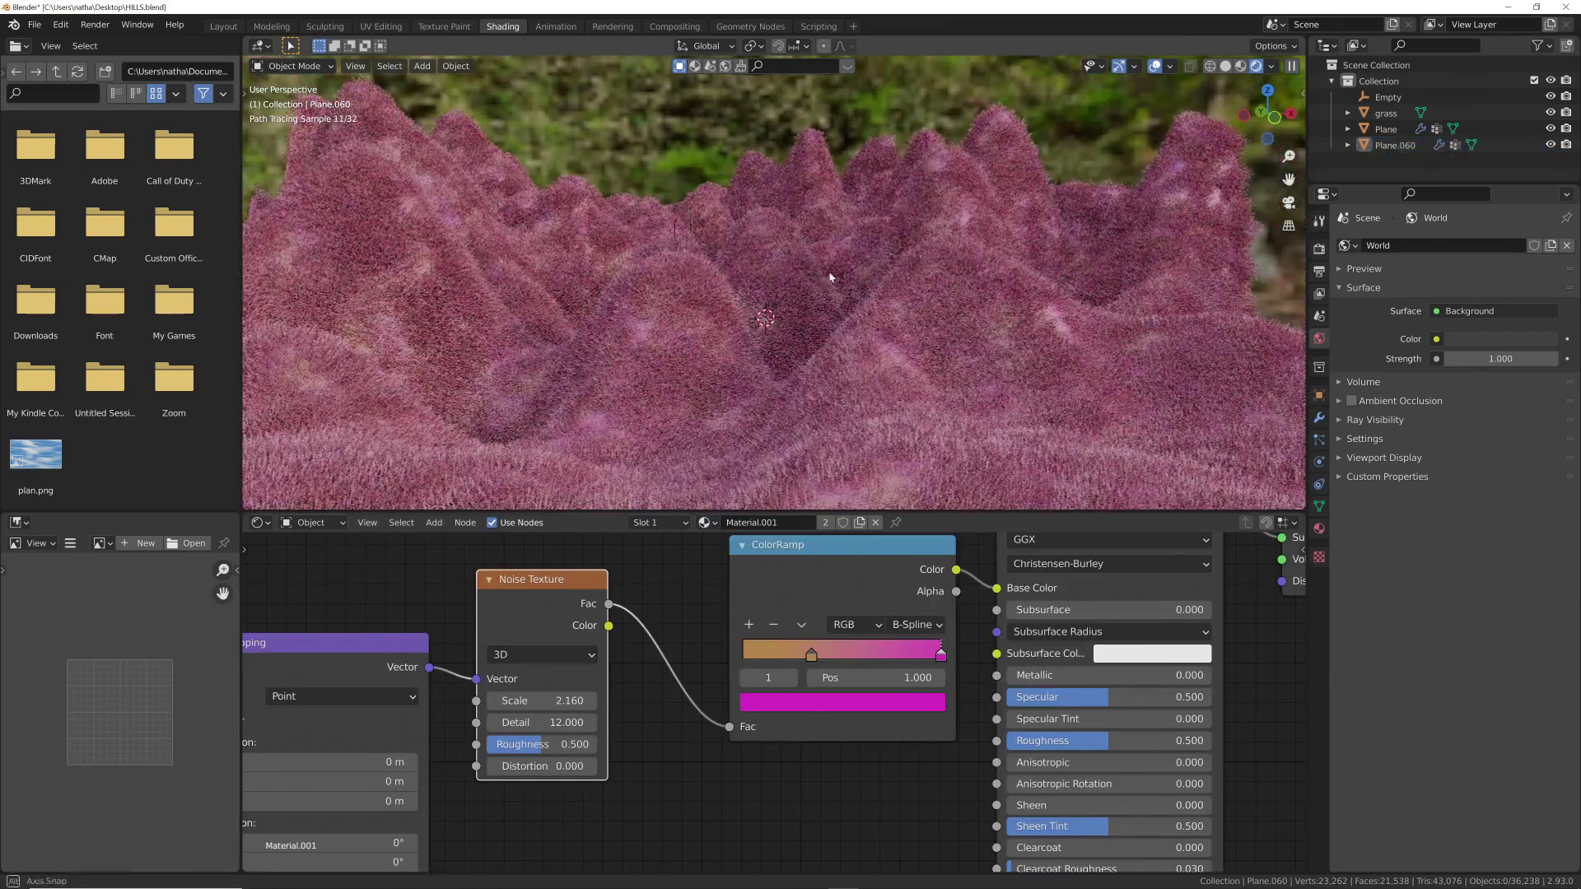
{"action": "scroll", "coordinate": [820, 286], "scroll_direction": "down", "scroll_amount": 1}
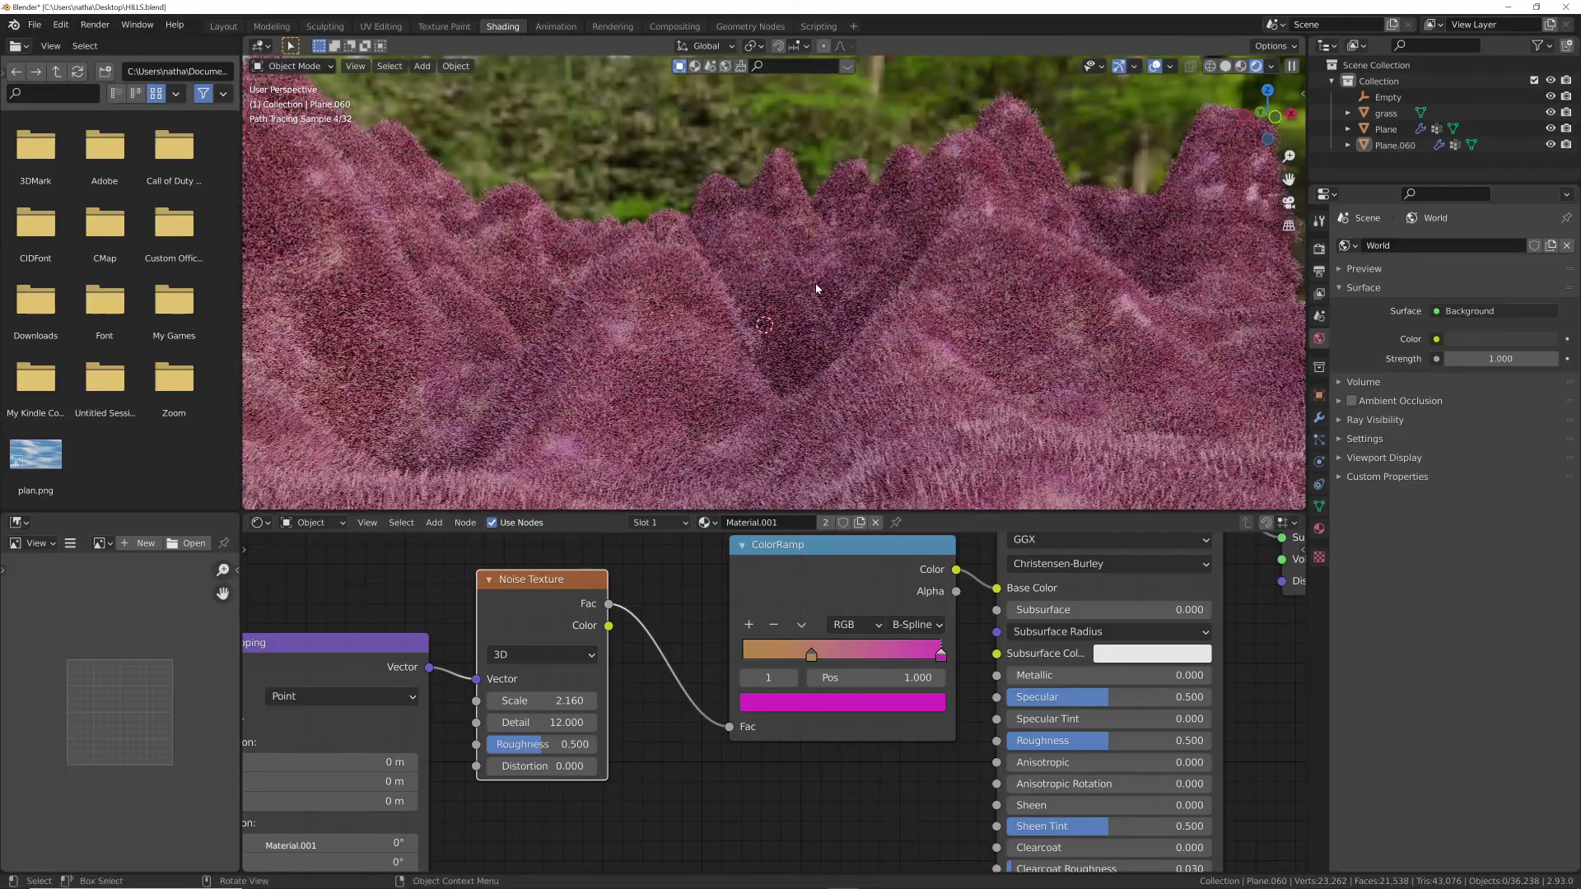
{"action": "middle_click_drag", "start_coordinate": [815, 284], "coordinate": [935, 239], "text": "shift"}
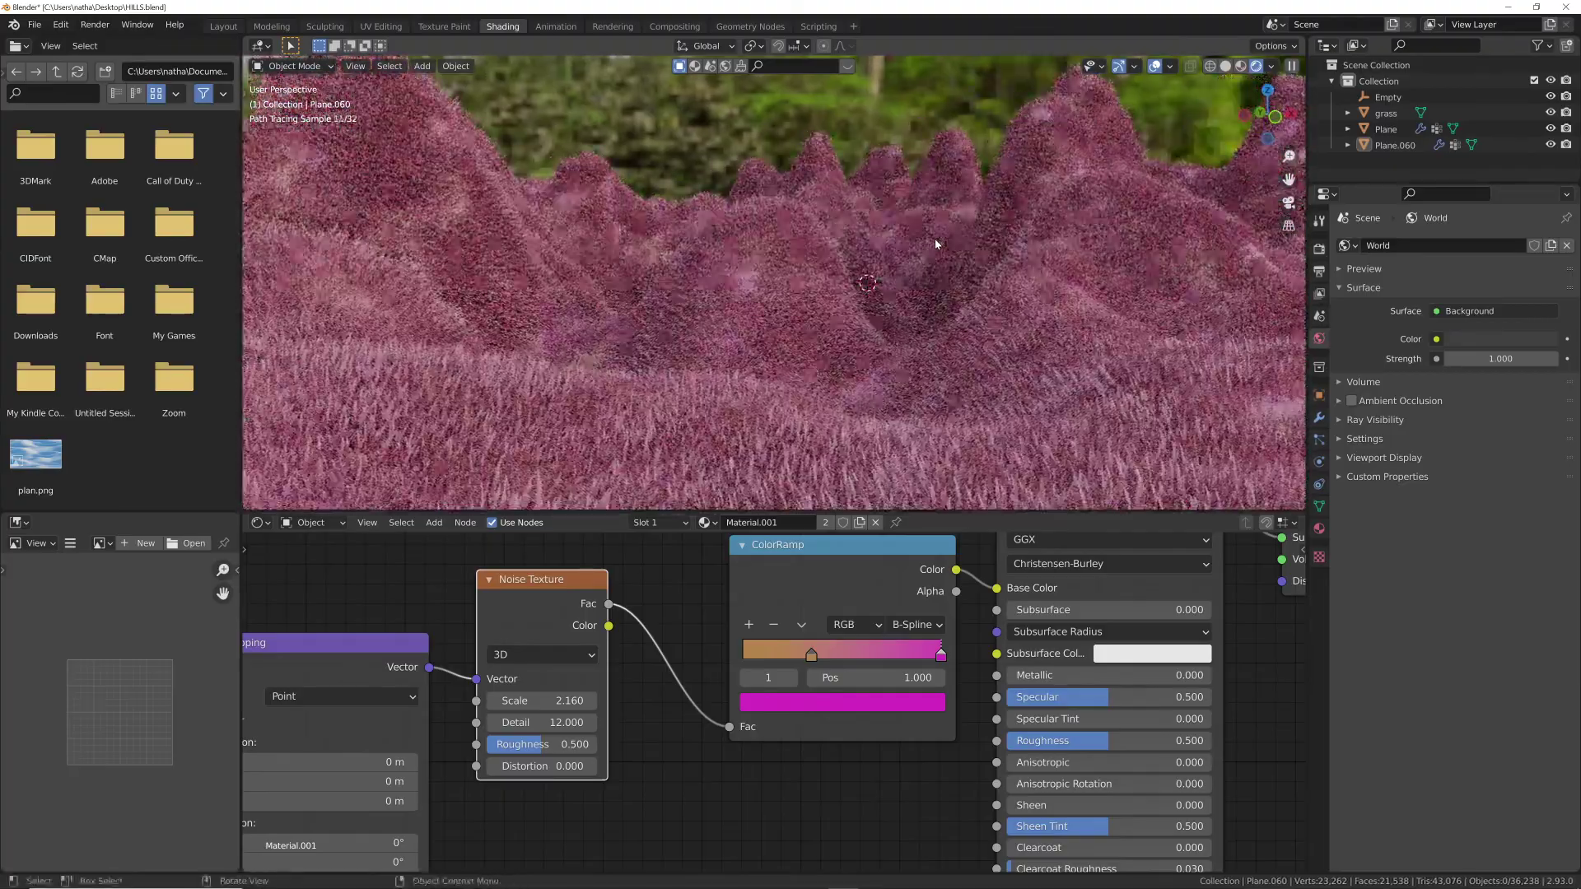
{"action": "left_click", "coordinate": [34, 24]}
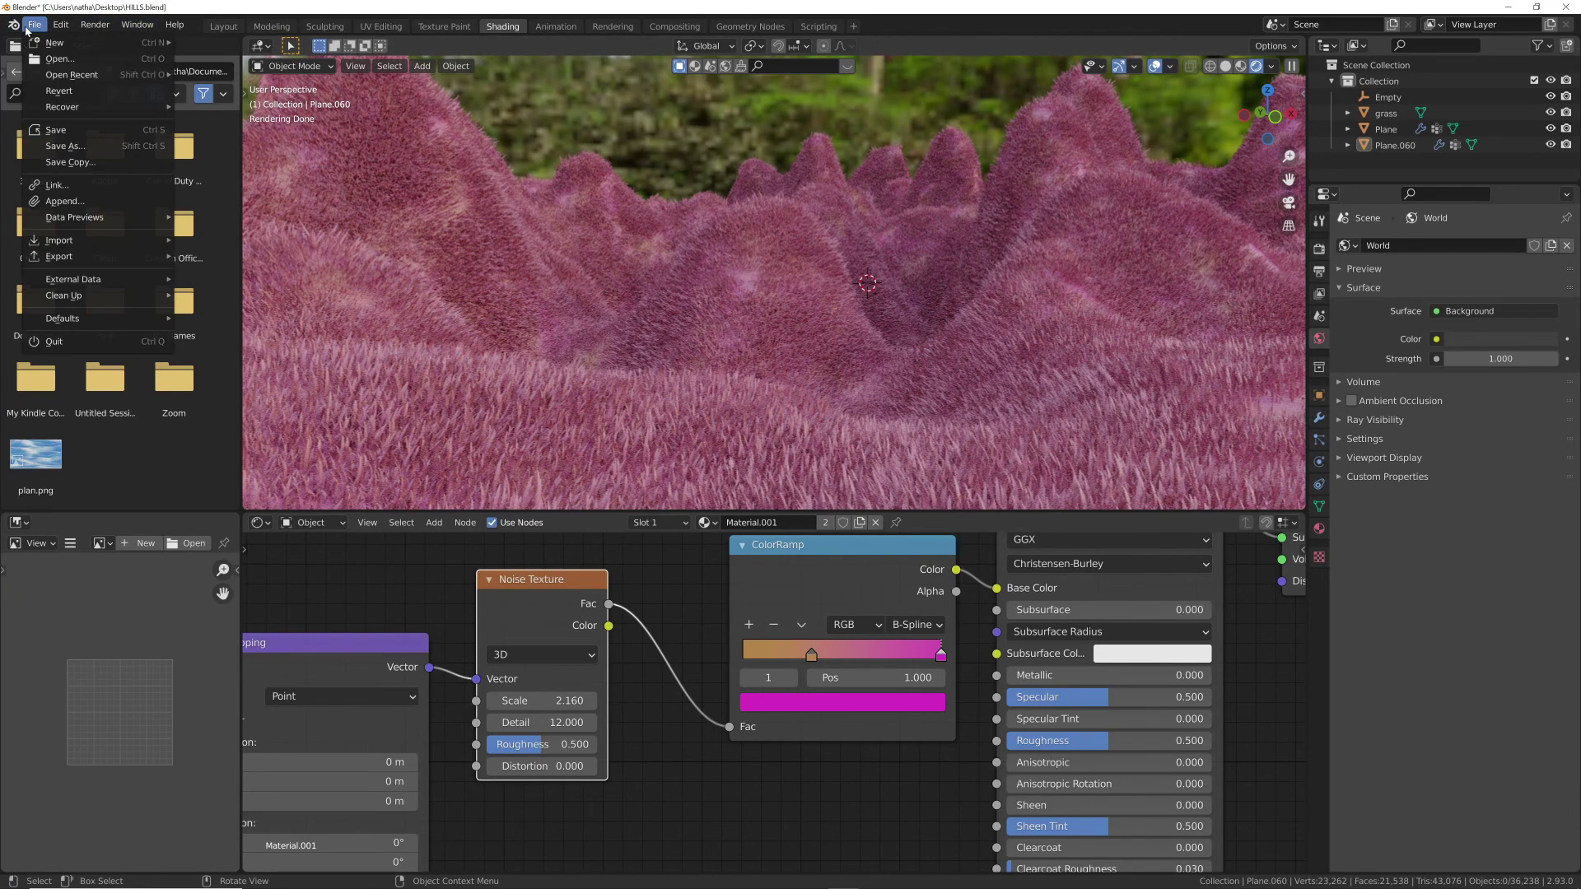
{"action": "left_click", "coordinate": [58, 130]}
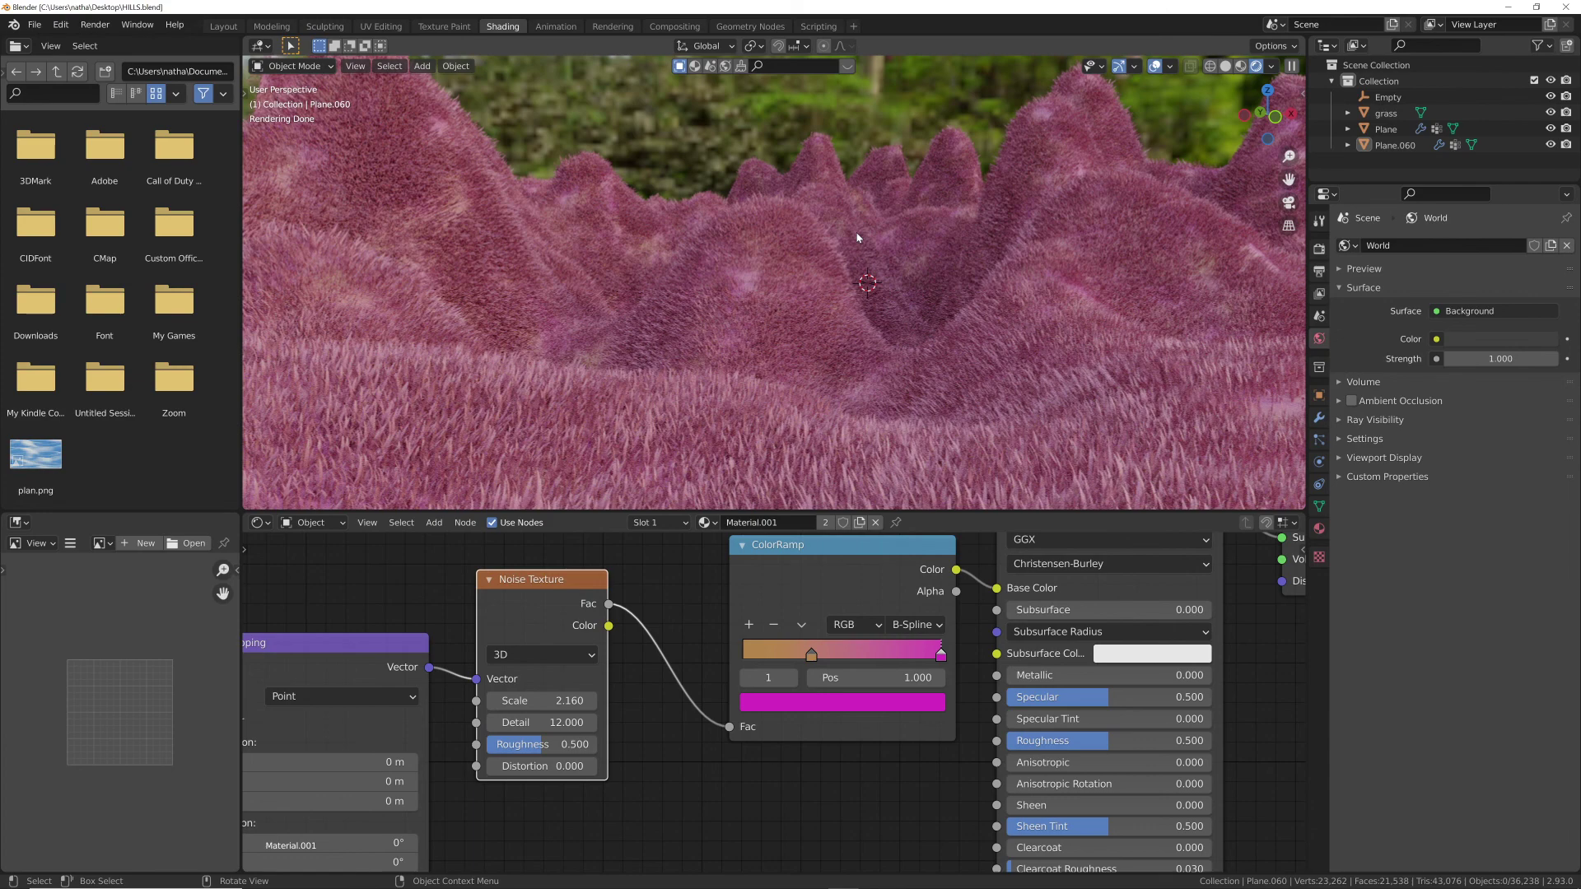
- Insert a Hue/Saturation node between ColorRamp and Base Color in Material.001, try a hue of 1.000, and reset it to the default
{"action": "key", "text": "shift+a"}
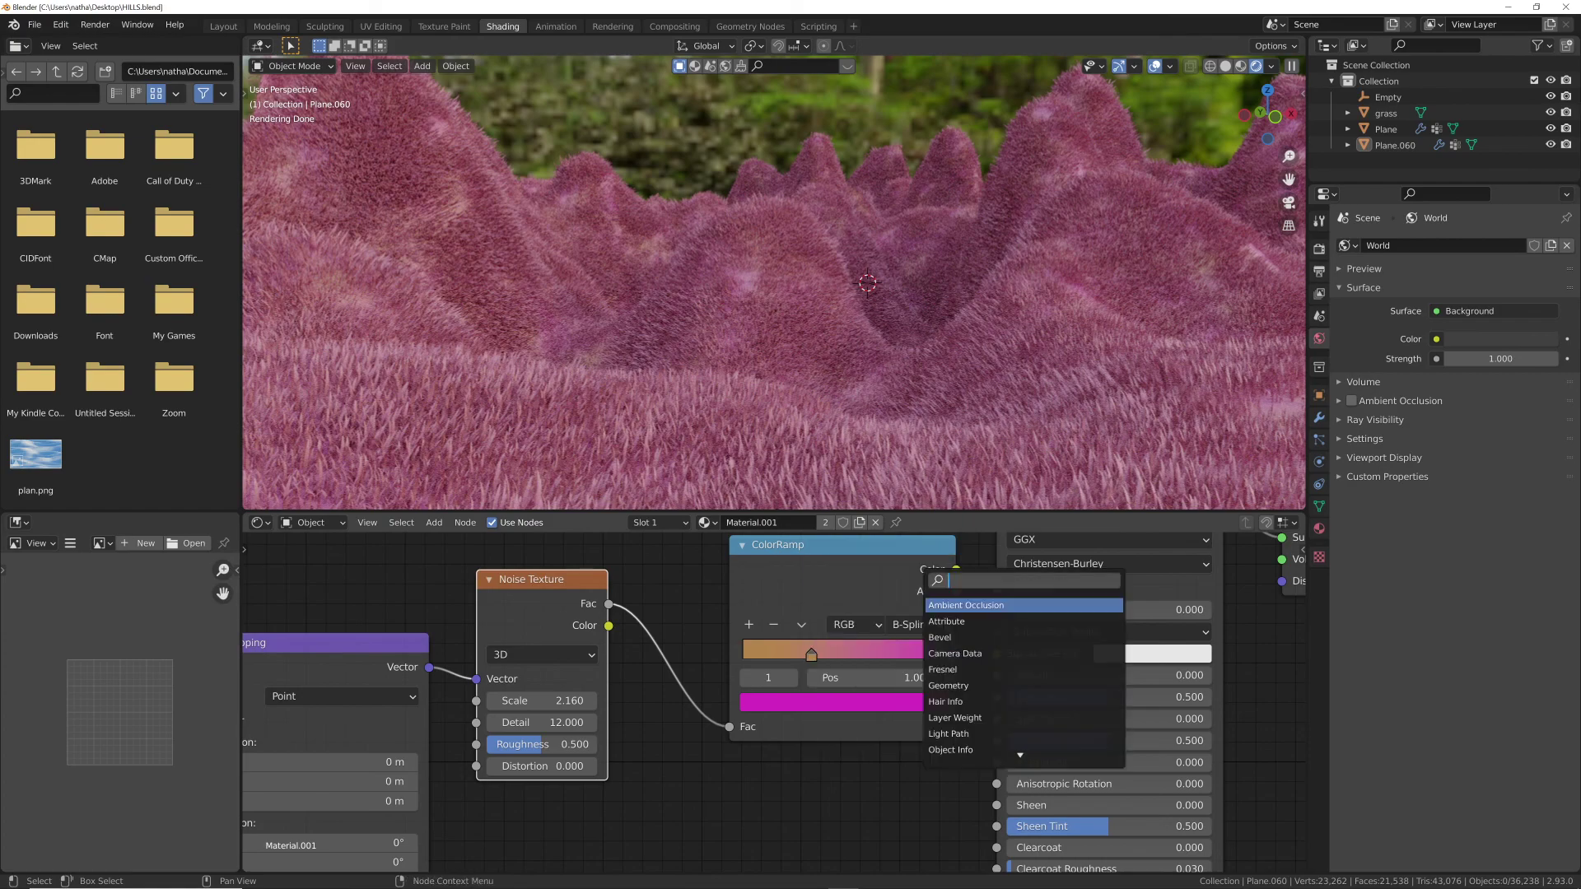
{"action": "type", "text": "hue"}
{"action": "key", "text": "Down"}
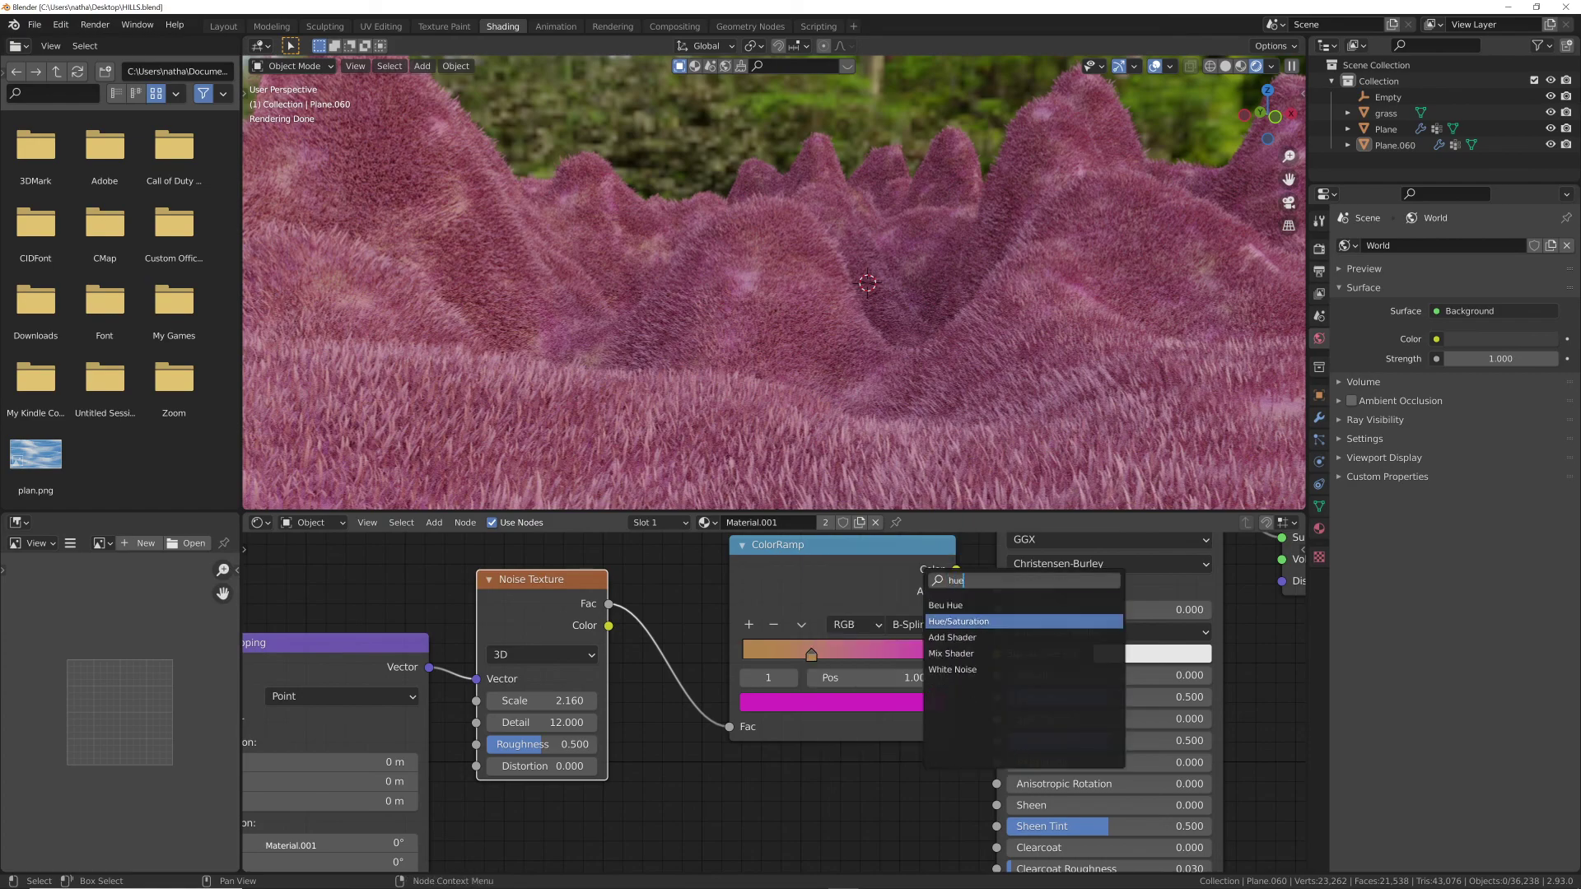
{"action": "key", "text": "Return"}
{"action": "left_click", "coordinate": [1043, 599]}
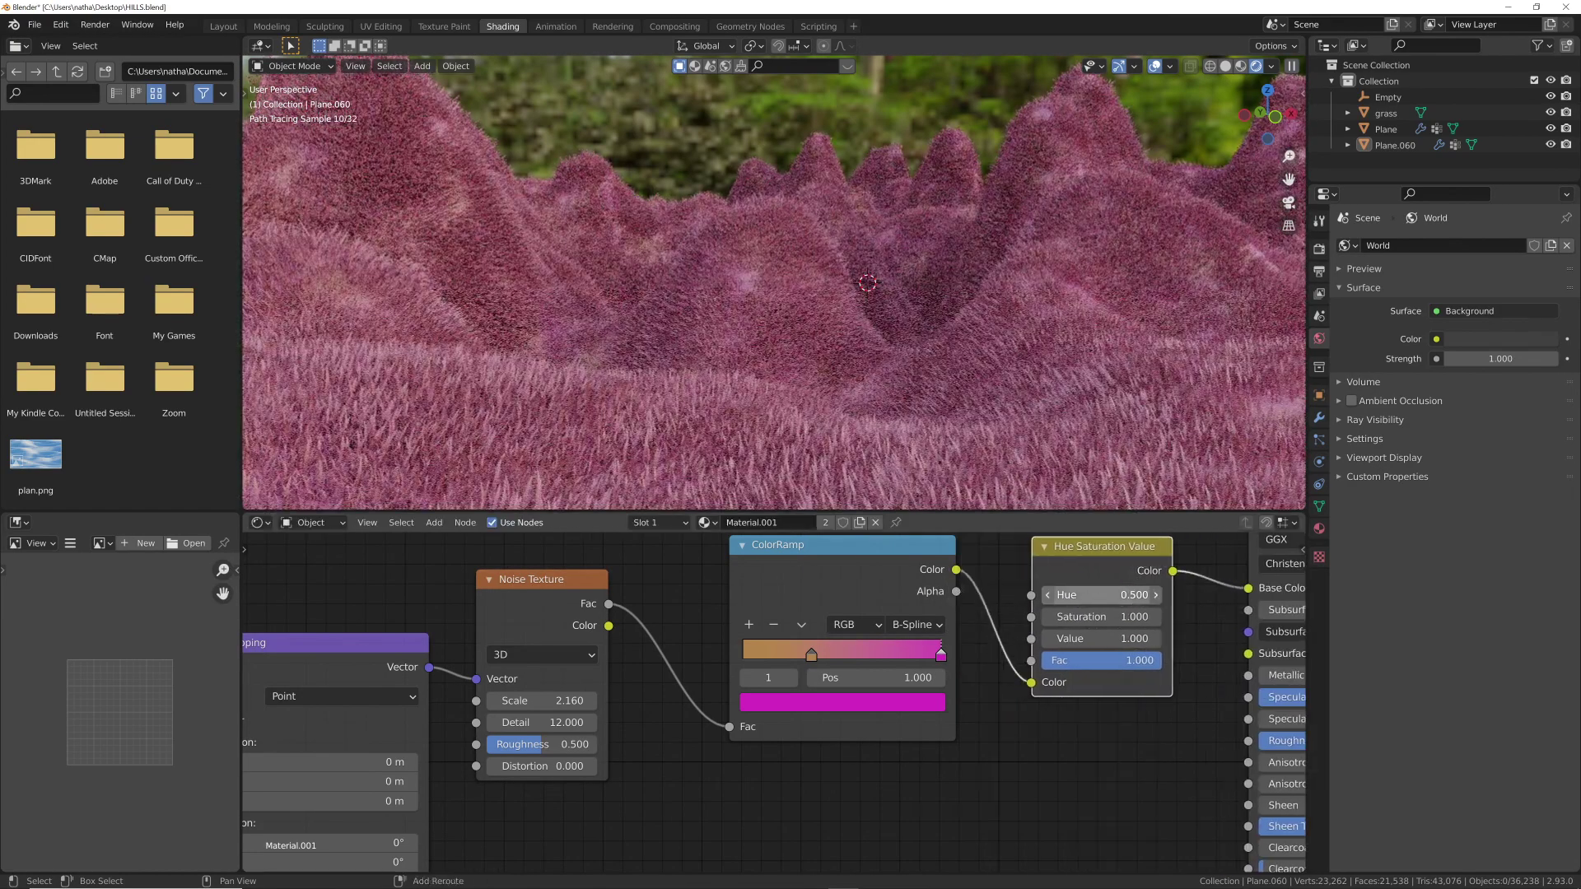
{"action": "mouse_move", "coordinate": [1070, 595]}
{"action": "left_mouse_down"}
{"action": "mouse_move", "coordinate": [1136, 596]}
{"action": "mouse_move", "coordinate": [1093, 596]}
{"action": "left_mouse_up"}
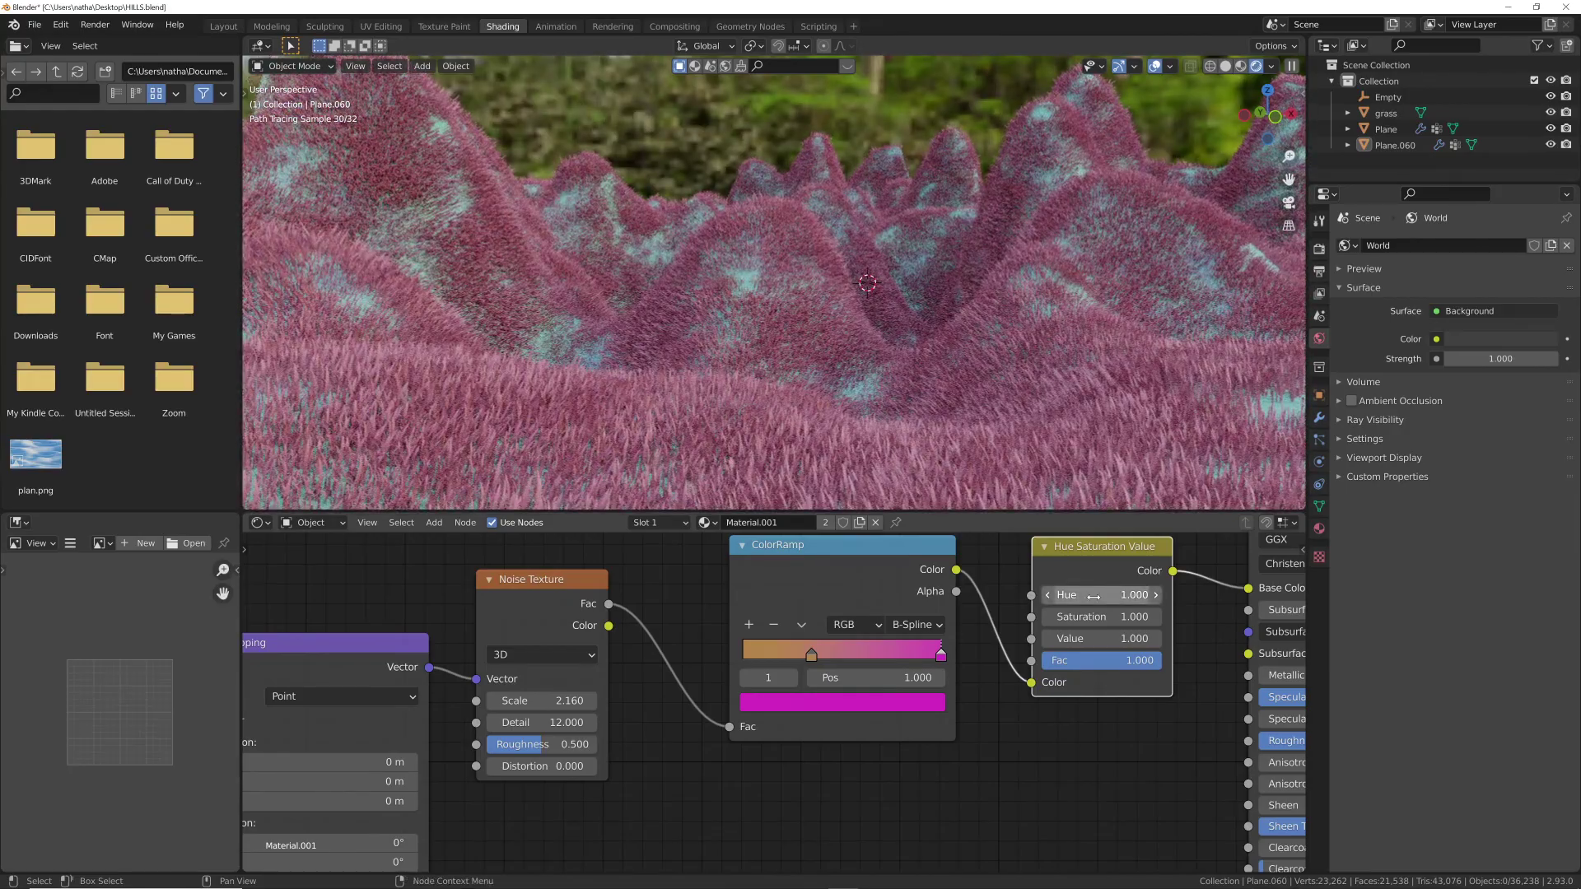
{"action": "key", "text": "BackSpace"}
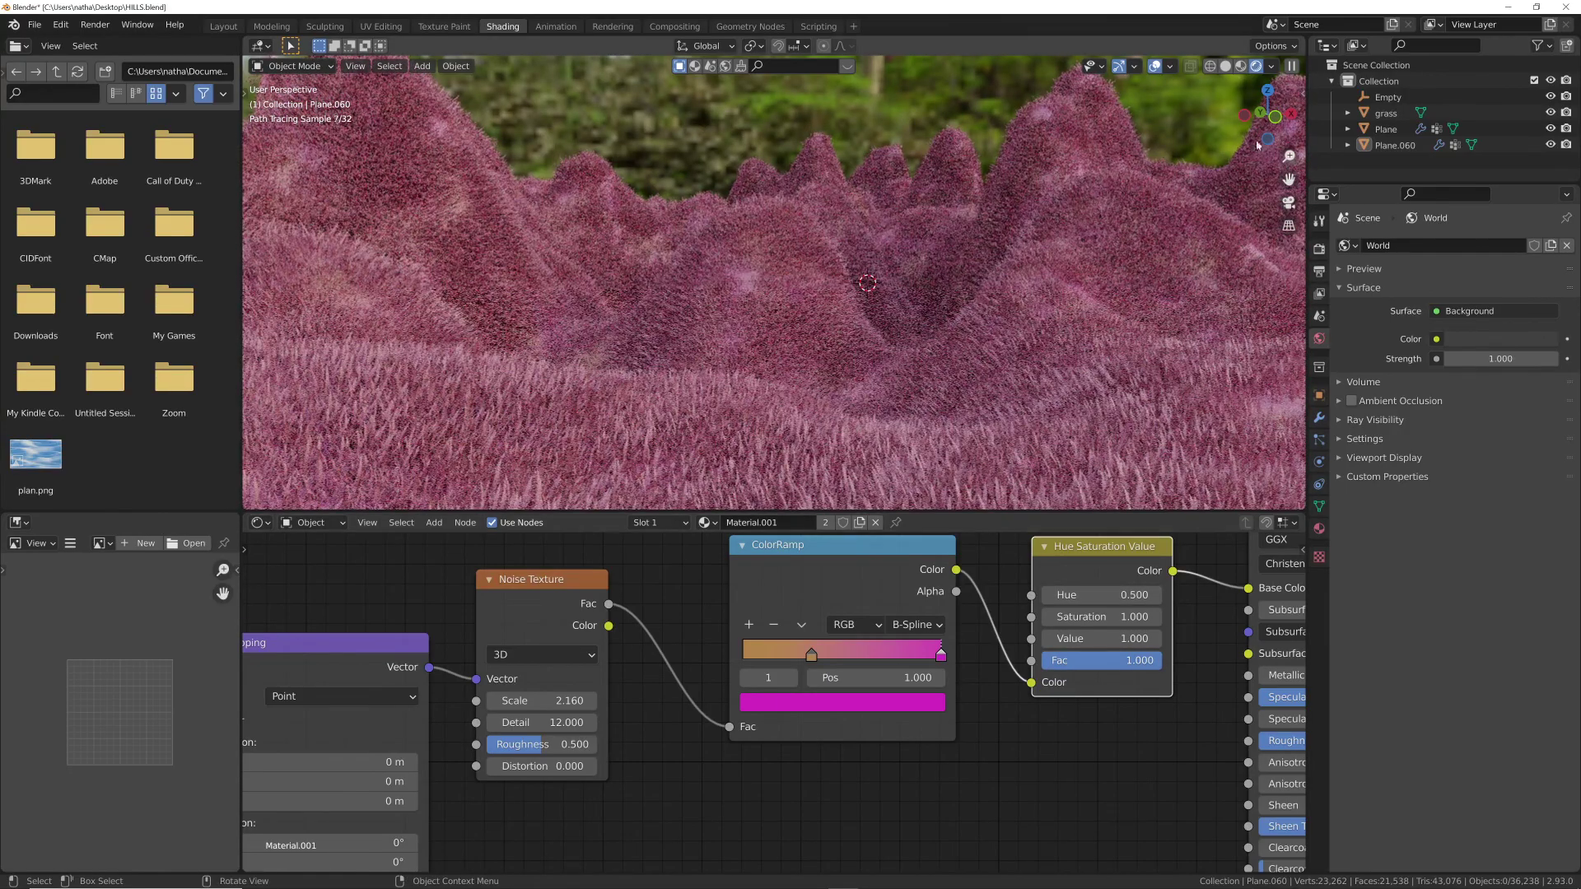
- Insert a Hue/Saturation node between ColorRamp and Base Color in the grass object's material and set its Hue to 0.290
{"action": "left_click", "coordinate": [1383, 114]}
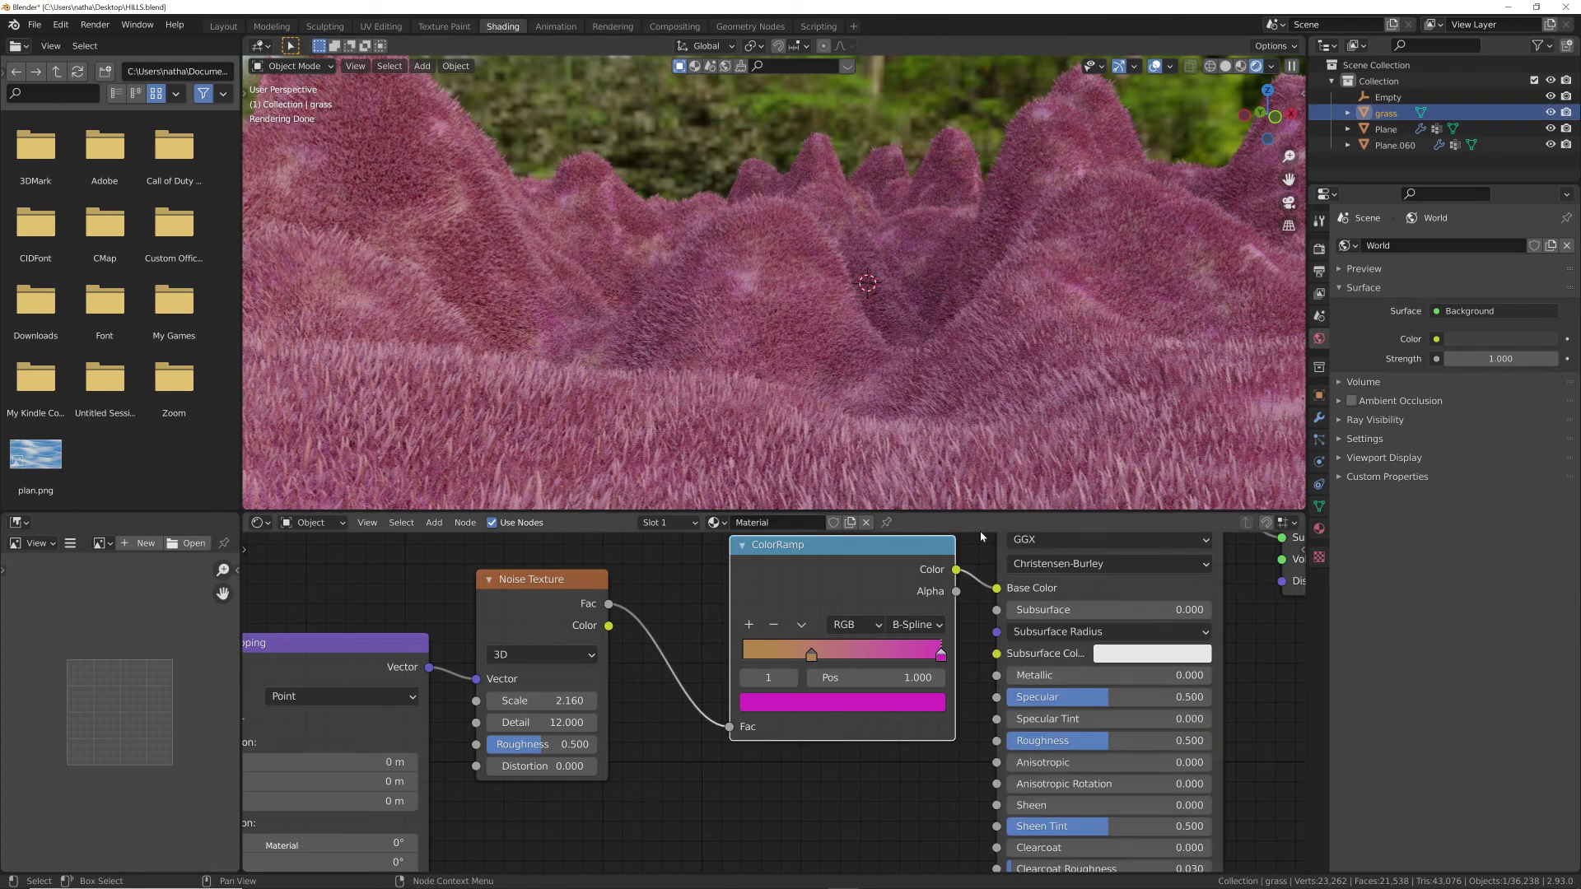
{"action": "key", "text": "shift+a"}
{"action": "left_click", "coordinate": [878, 687]}
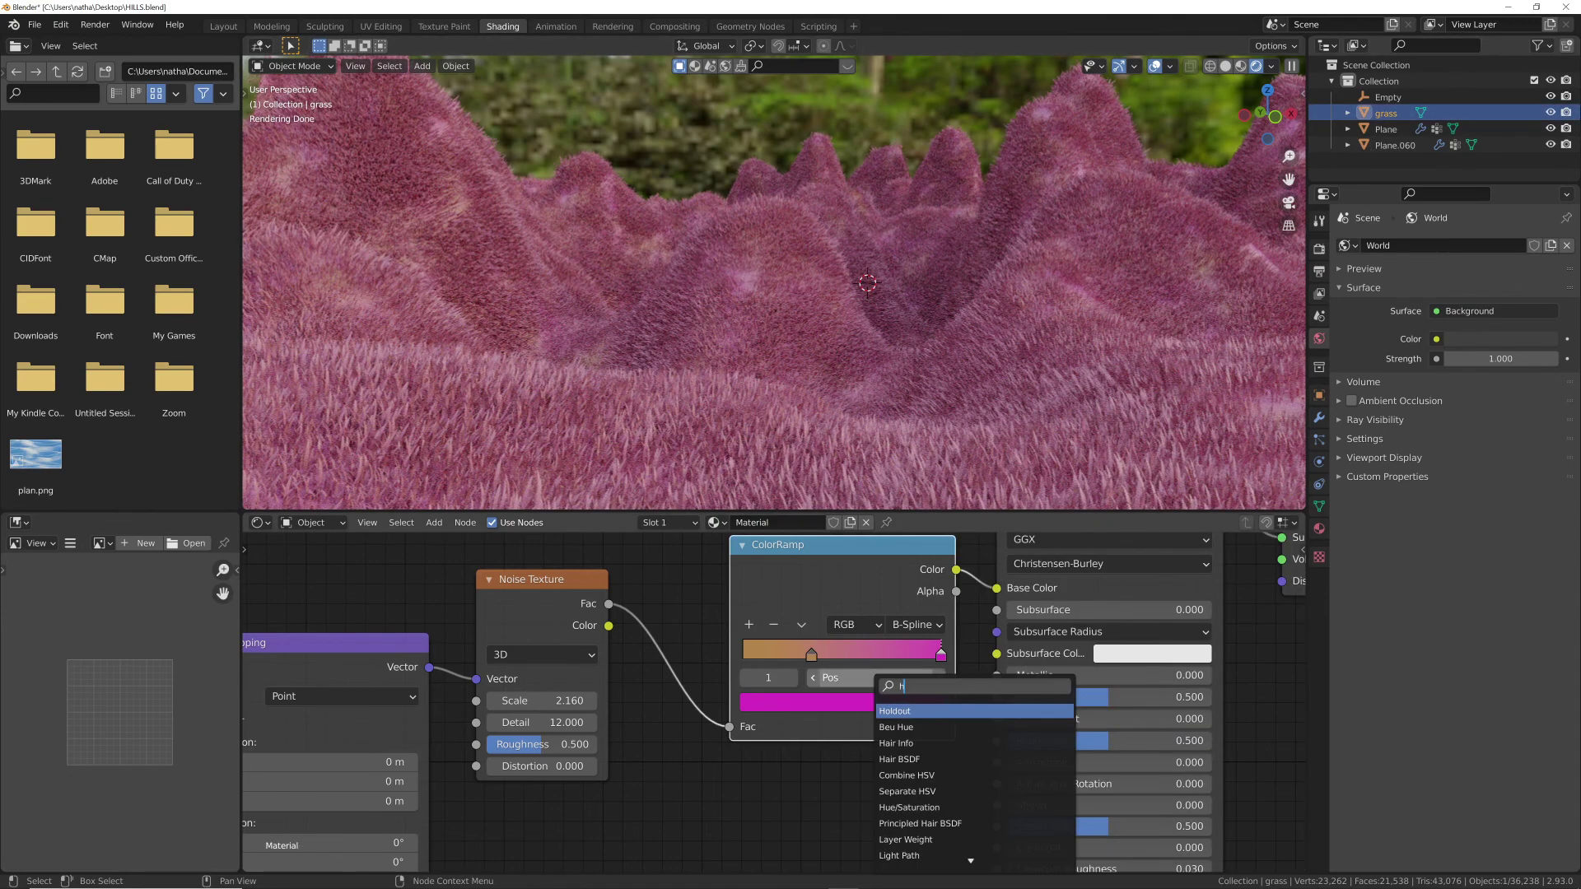
{"action": "type", "text": "hu"}
{"action": "left_click", "coordinate": [909, 726]}
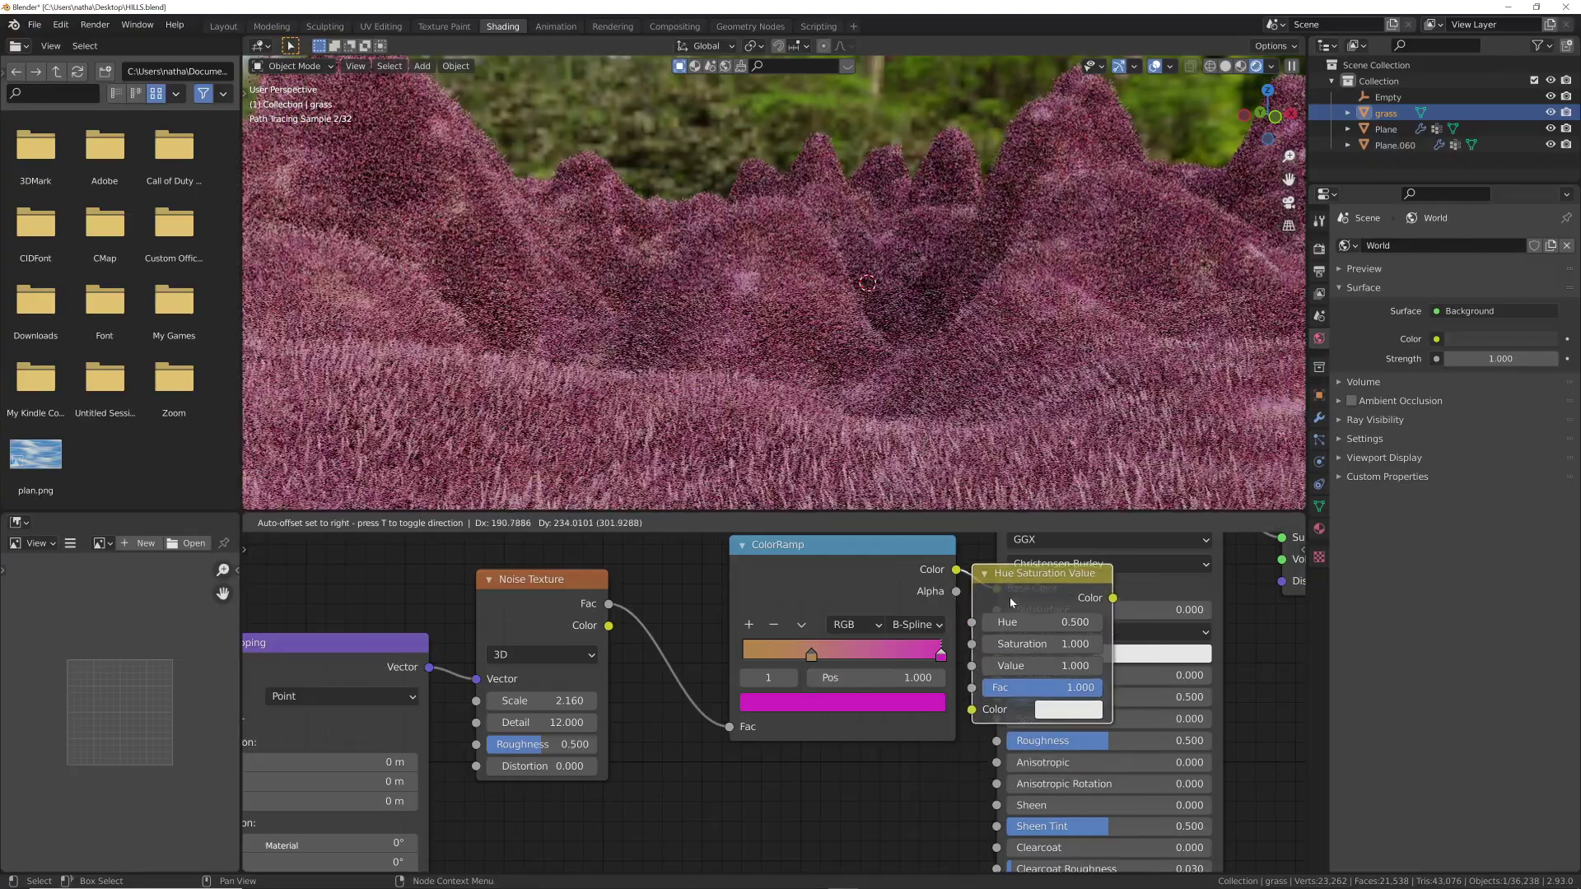
{"action": "left_click", "coordinate": [1078, 613]}
{"action": "mouse_move", "coordinate": [1087, 617]}
{"action": "left_mouse_down"}
{"action": "mouse_move", "coordinate": [1135, 618]}
{"action": "mouse_move", "coordinate": [1096, 611]}
{"action": "left_mouse_up"}
{"action": "left_click", "coordinate": [1096, 611]}
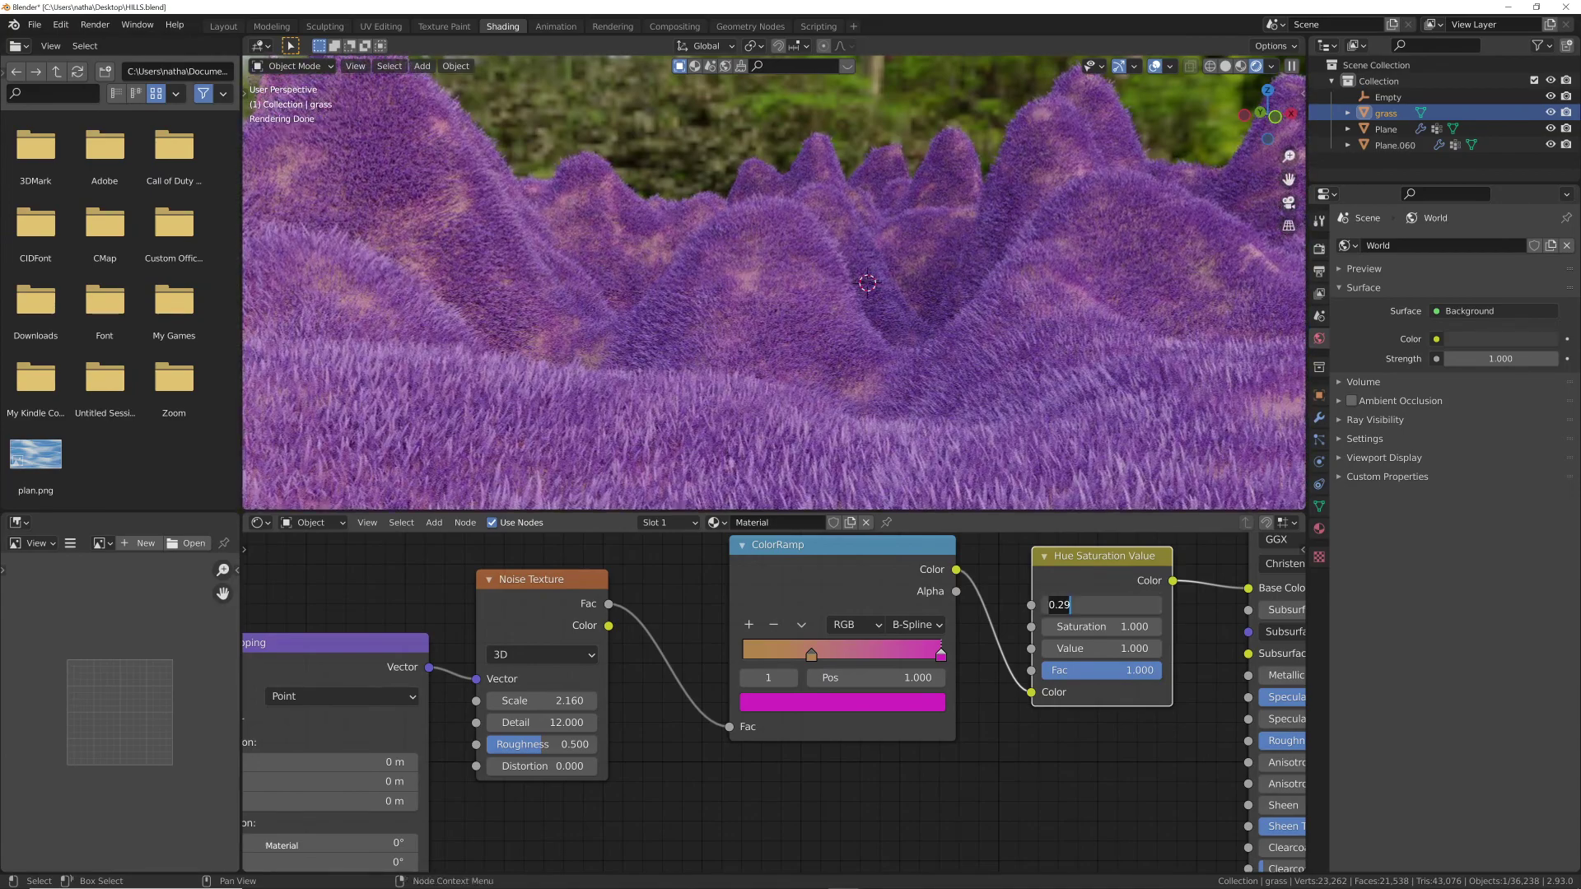
{"action": "key", "text": "Return"}
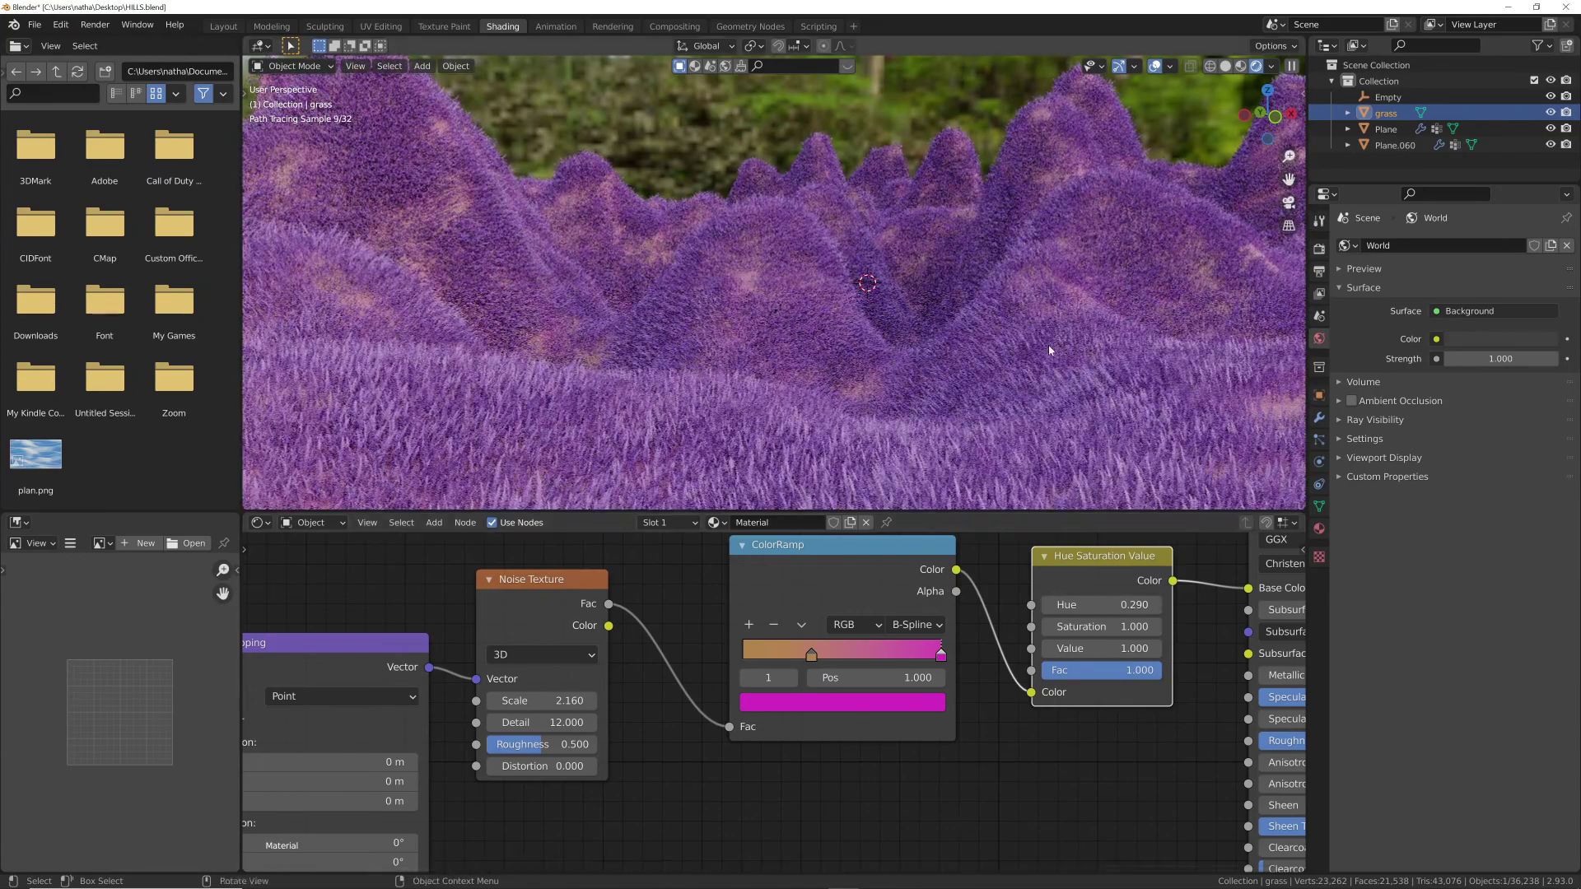
- Set the Hue of the Hue Saturation Value node in Plane.060's Material.001 to 0.290 and deselect the plane
{"action": "left_click", "coordinate": [1397, 144]}
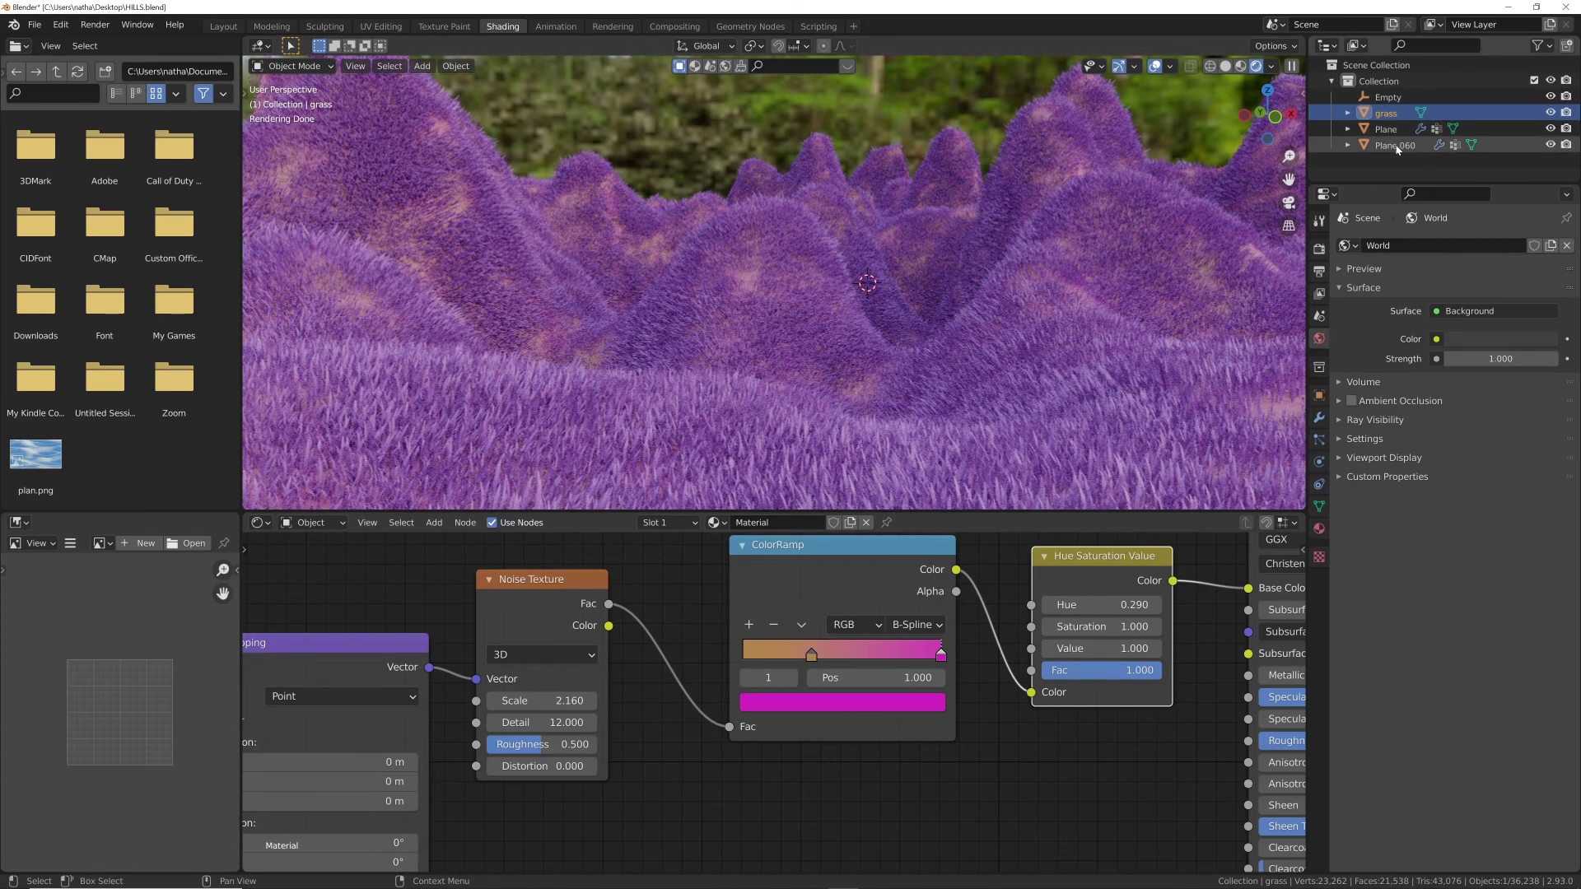
{"action": "left_click", "coordinate": [1115, 595]}
{"action": "type", "text": "0.5"}
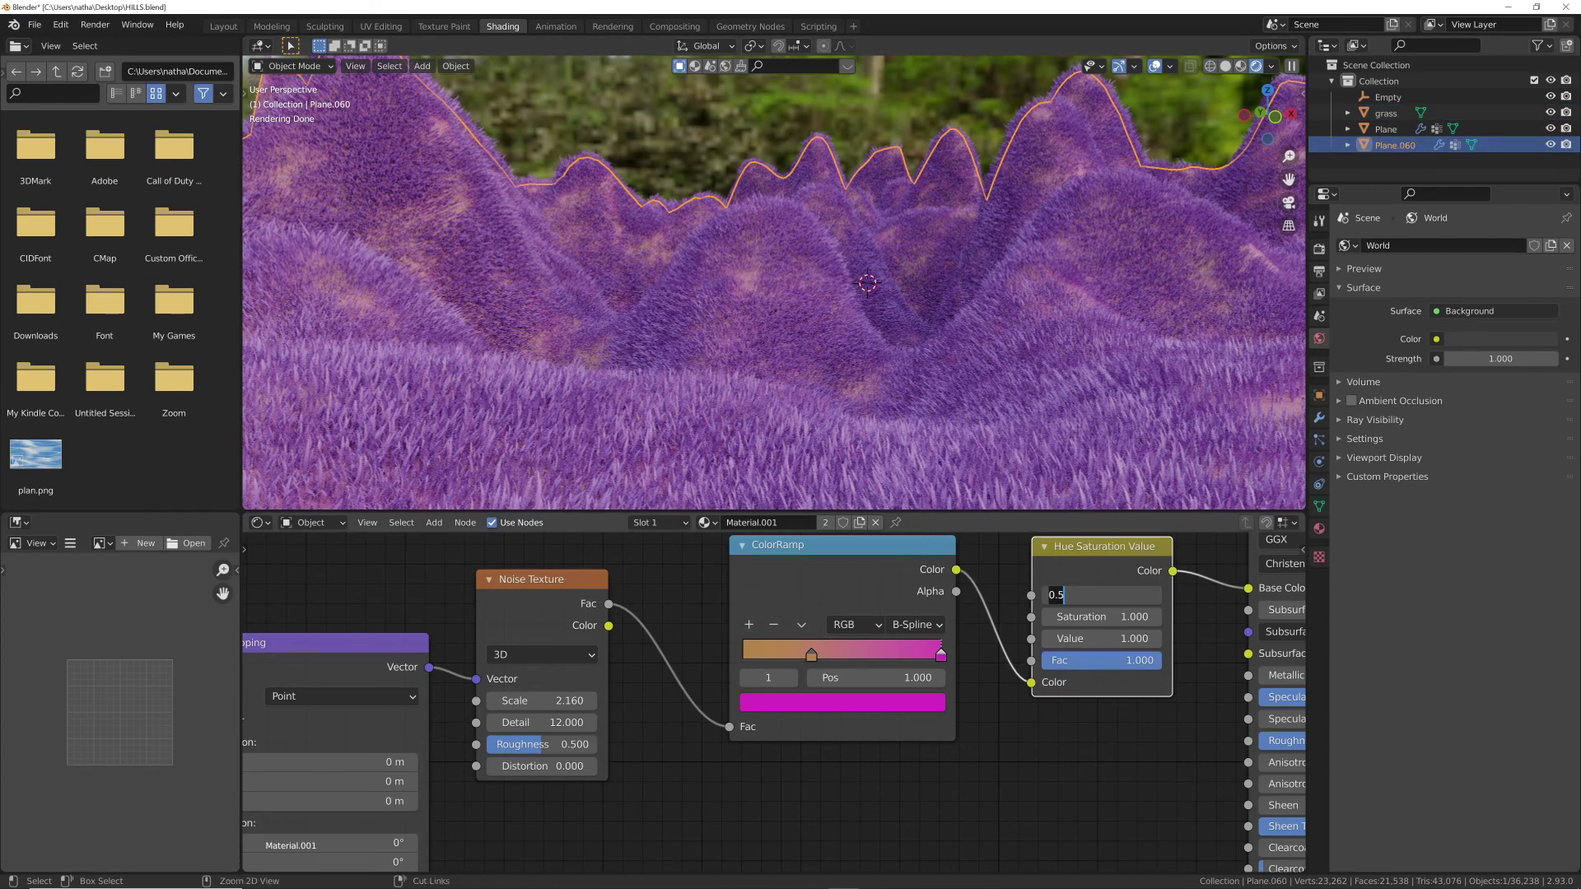
{"action": "key", "text": "Escape"}
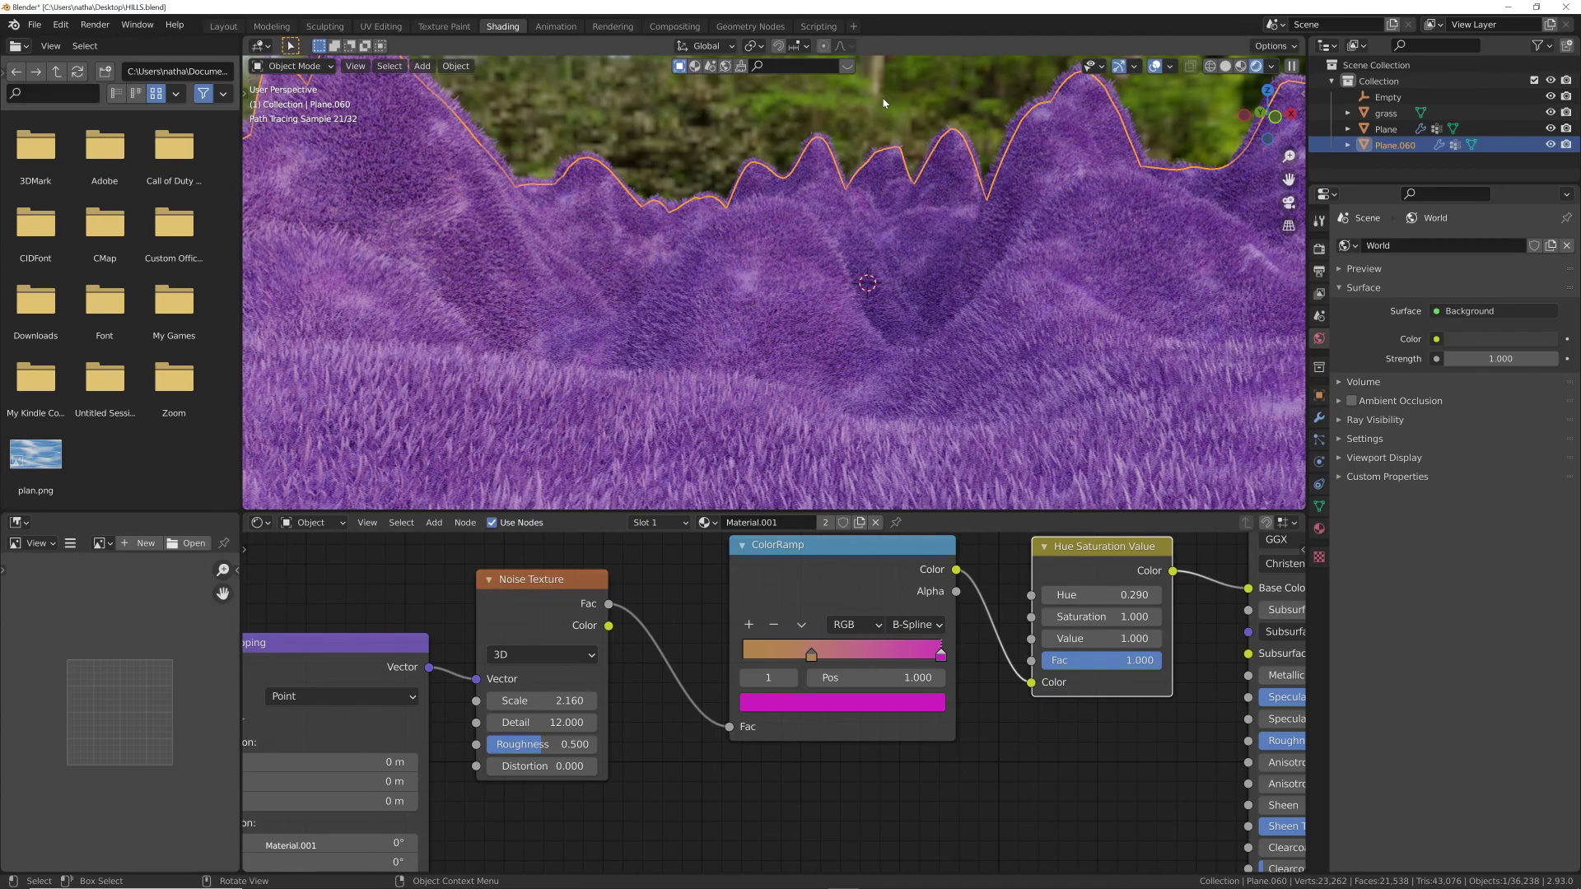
{"action": "key", "text": "alt+a"}
{"action": "scroll", "coordinate": [931, 200], "scroll_direction": "down", "scroll_amount": 3}
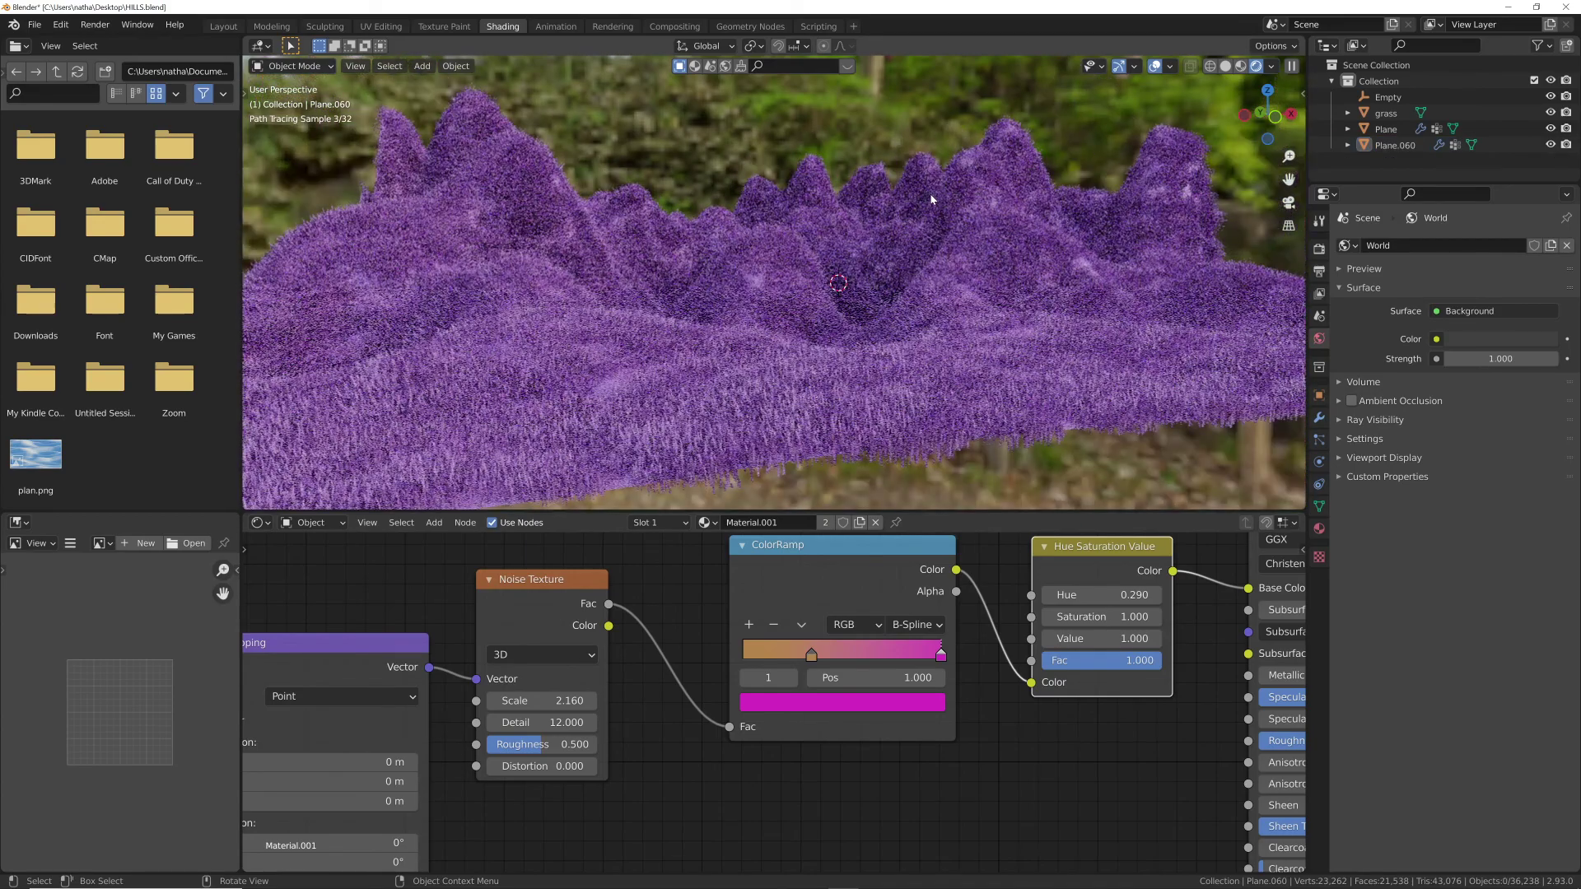
- Add a camera in the Layout workspace and align it to the current view of the valley
{"action": "left_click", "coordinate": [222, 27]}
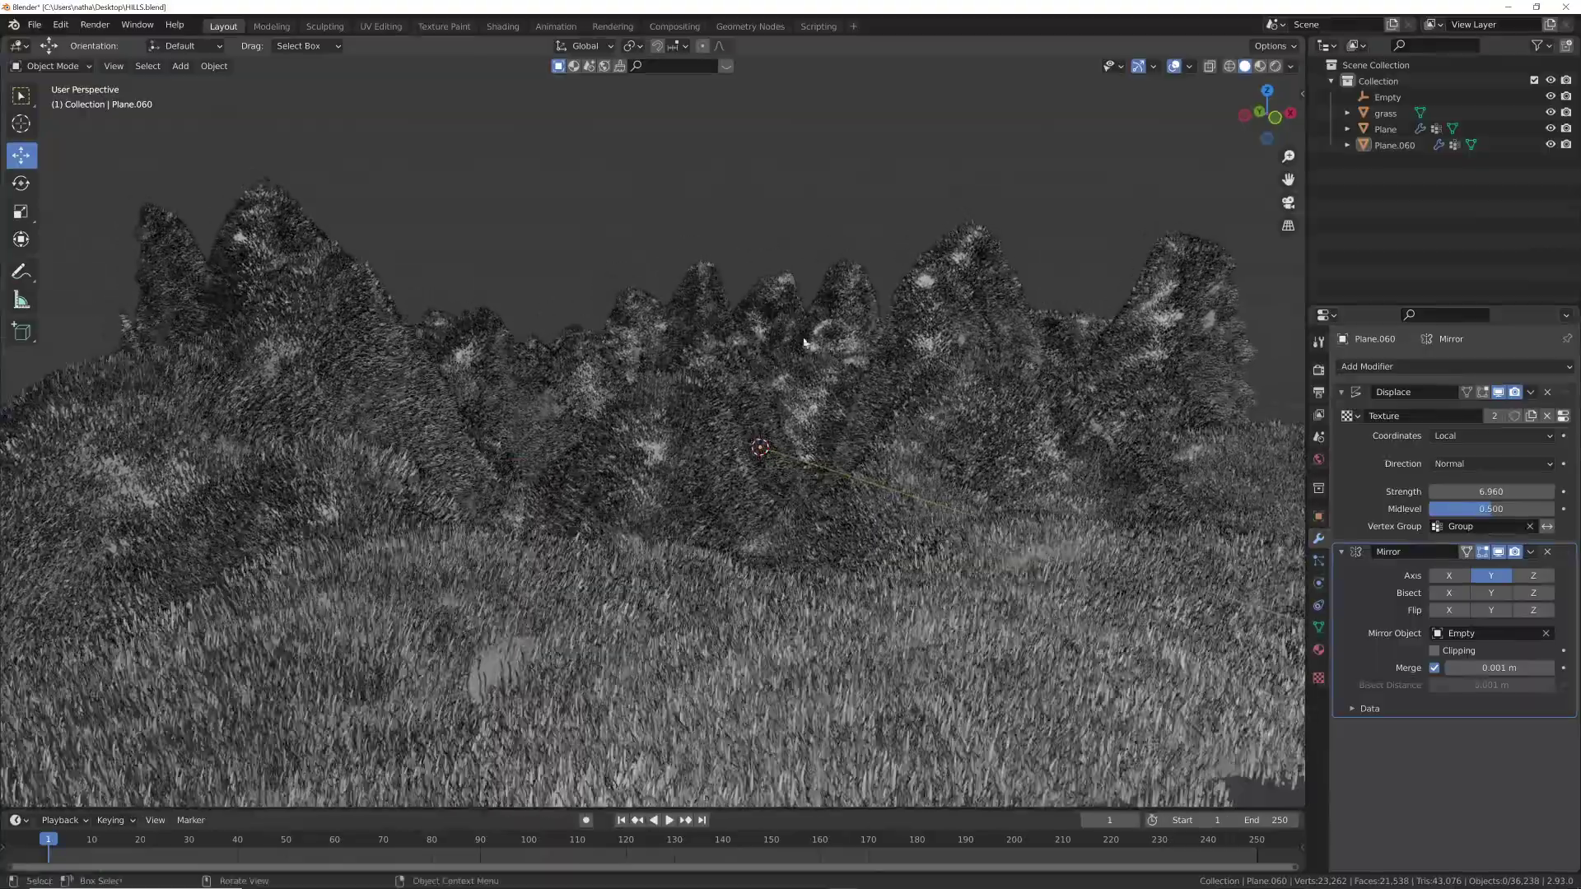
{"action": "middle_click_drag", "start_coordinate": [804, 342], "coordinate": [890, 363]}
{"action": "key", "text": "shift+a"}
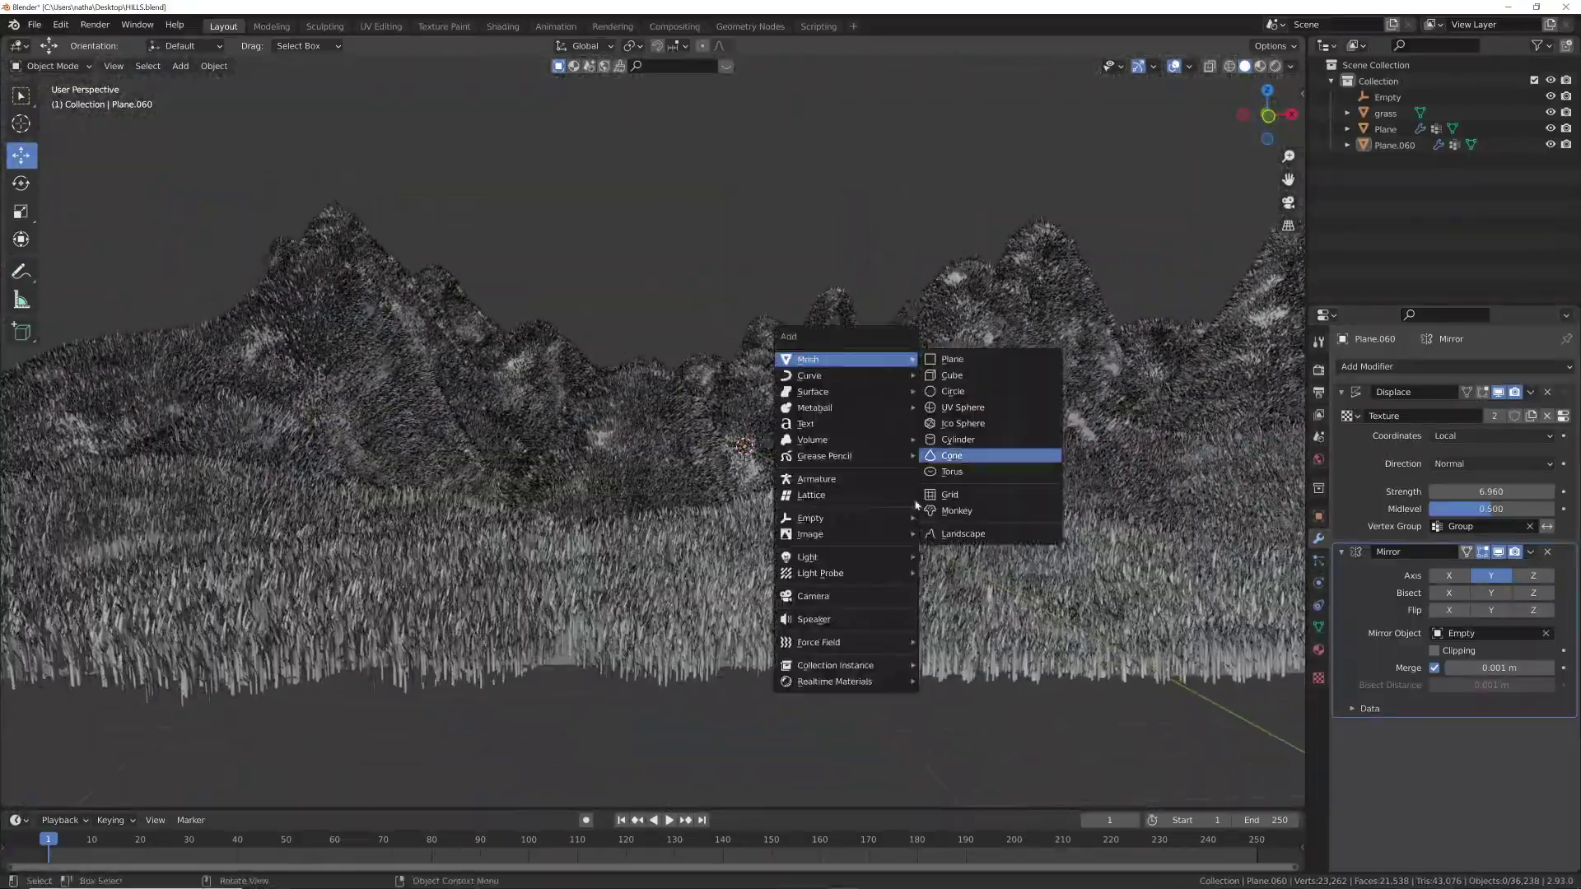
{"action": "left_click", "coordinate": [847, 600]}
{"action": "middle_click_drag", "start_coordinate": [847, 600], "coordinate": [823, 497]}
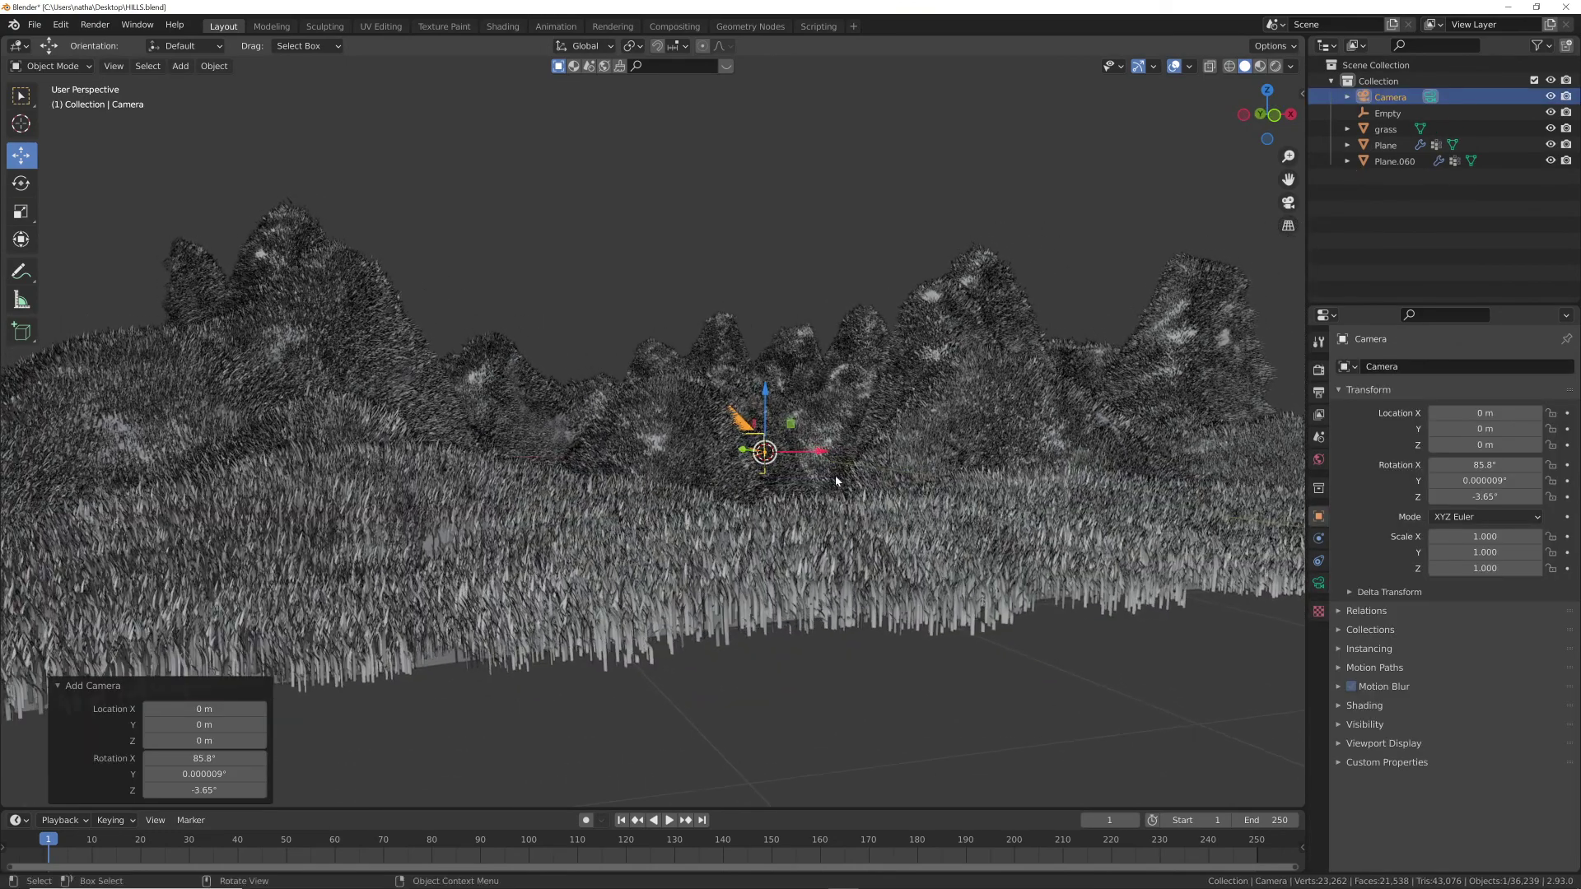
{"action": "key", "text": "ctrl+alt+KP_0"}
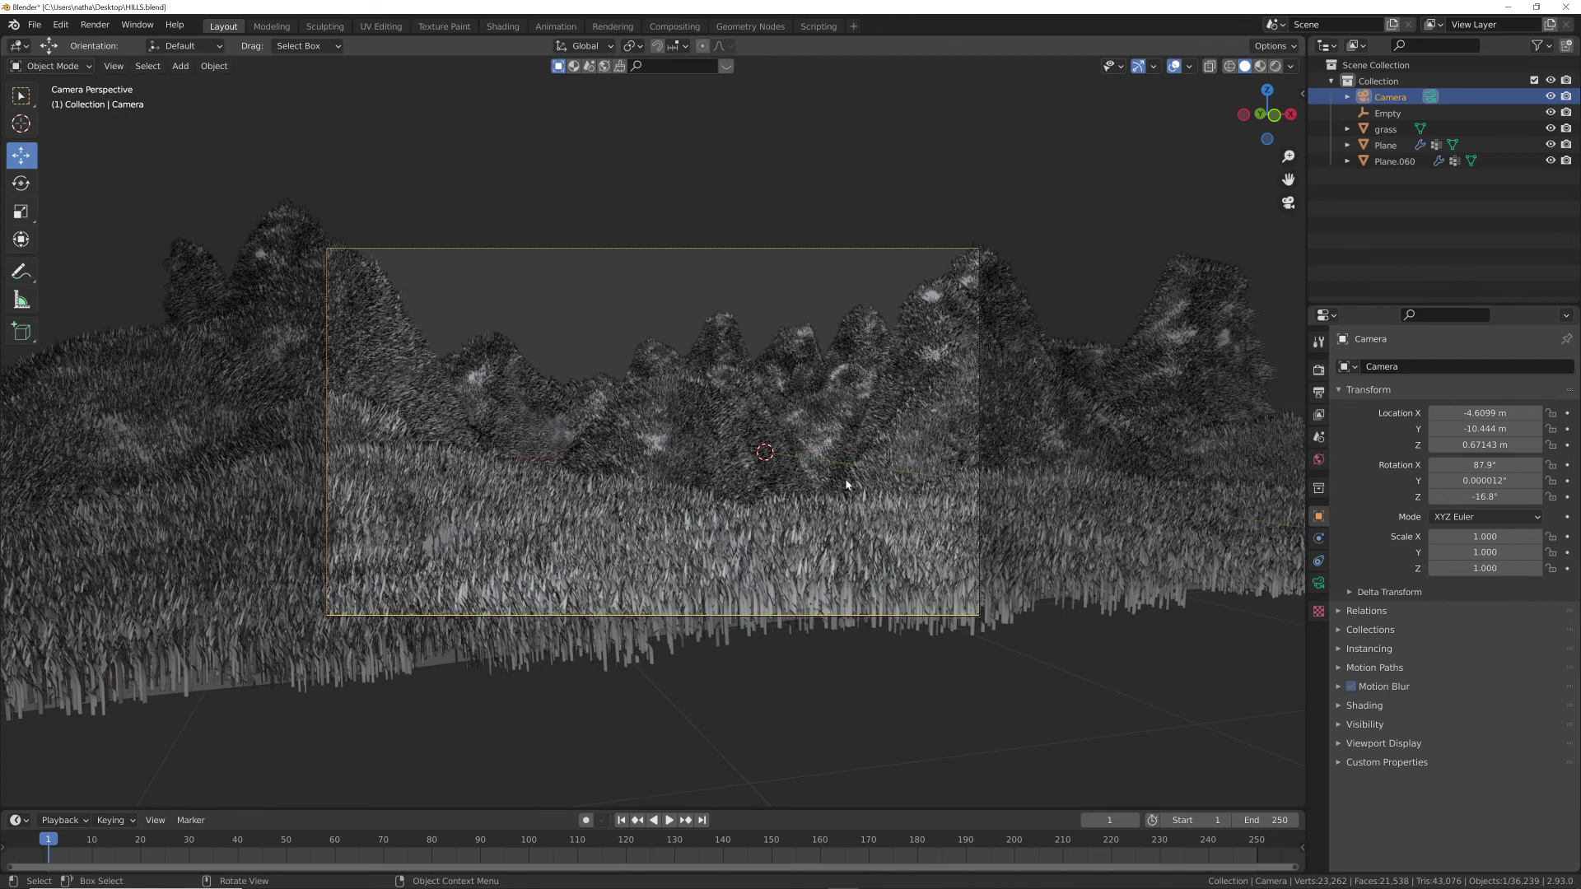
- Select the camera and move it in camera view to about X -4.38 m, Y -10.40 m, Z 0.83 m
{"action": "key", "text": "KP_0"}
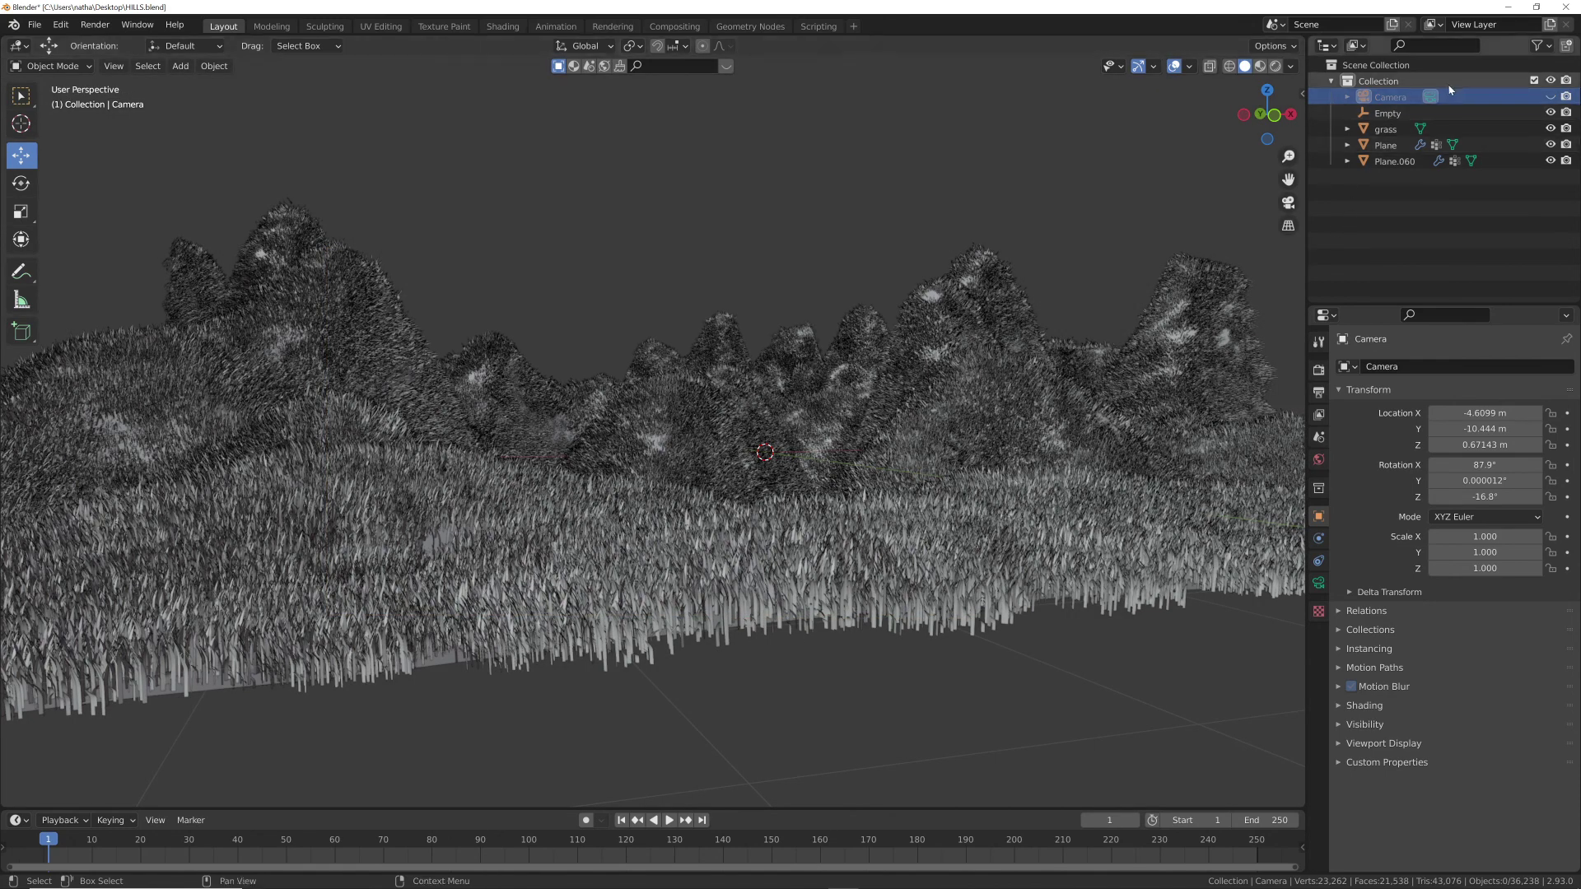
{"action": "left_click", "coordinate": [1550, 97]}
{"action": "left_click", "coordinate": [1550, 97]}
{"action": "left_click", "coordinate": [1390, 97]}
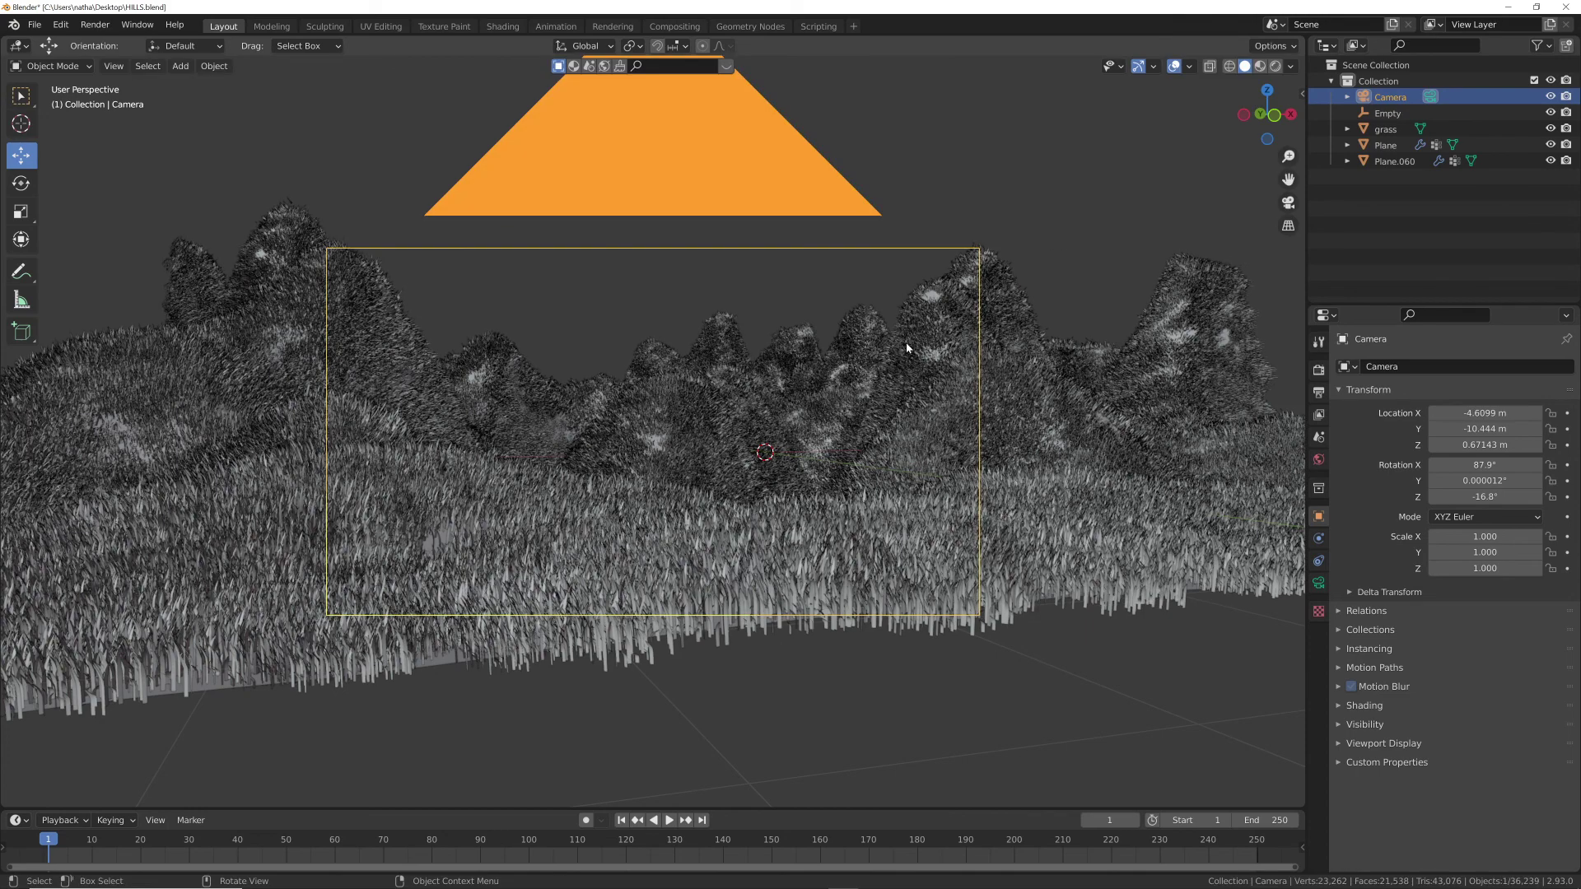
{"action": "key", "text": "KP_0"}
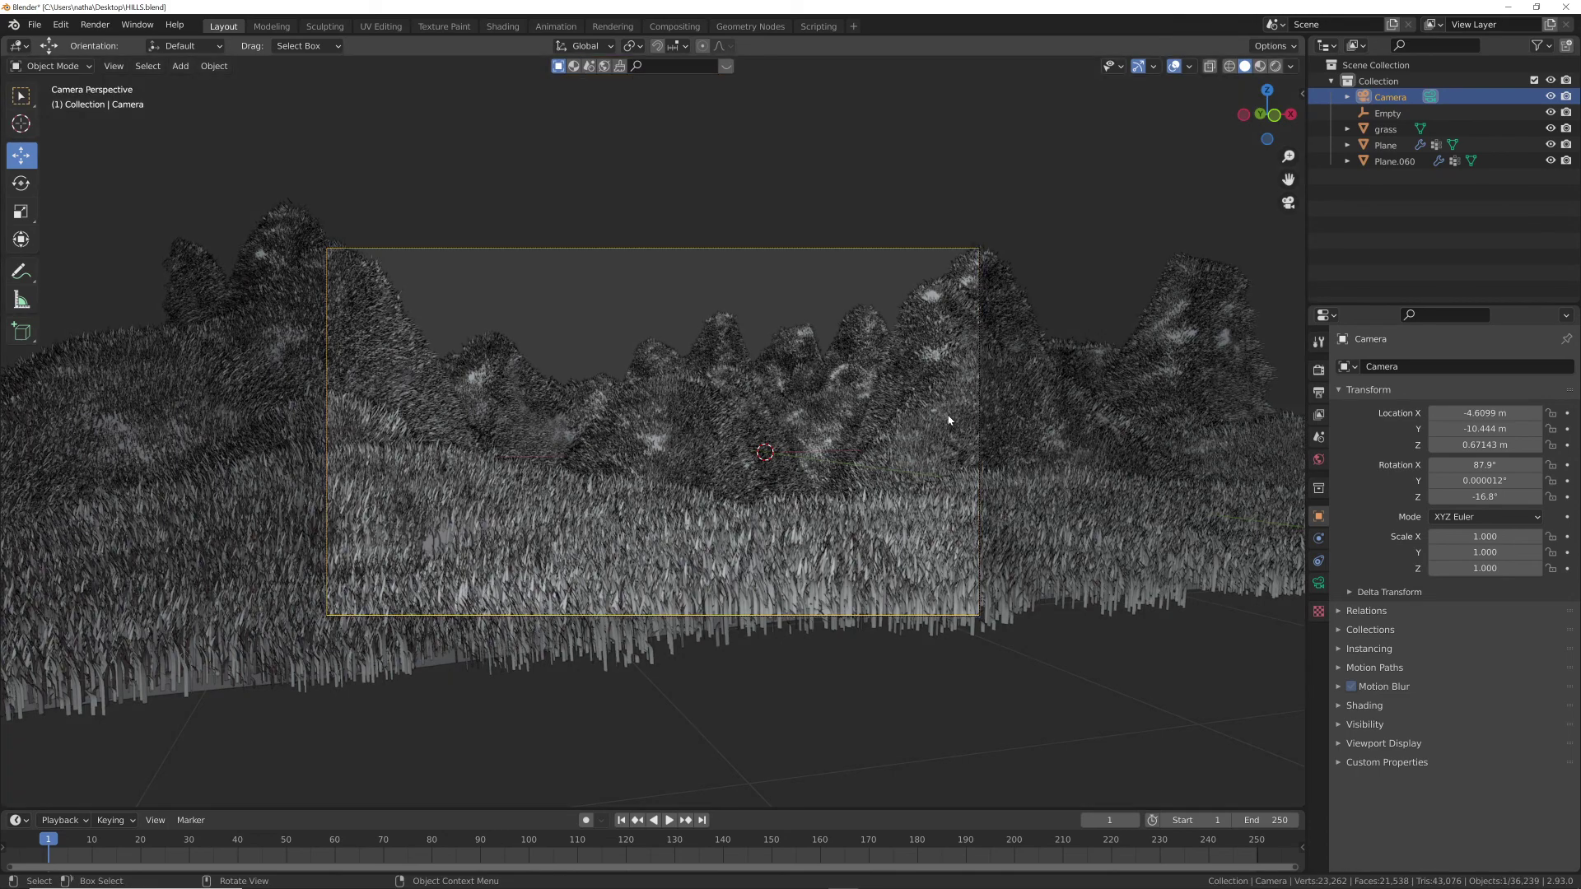
{"action": "key", "text": "g"}
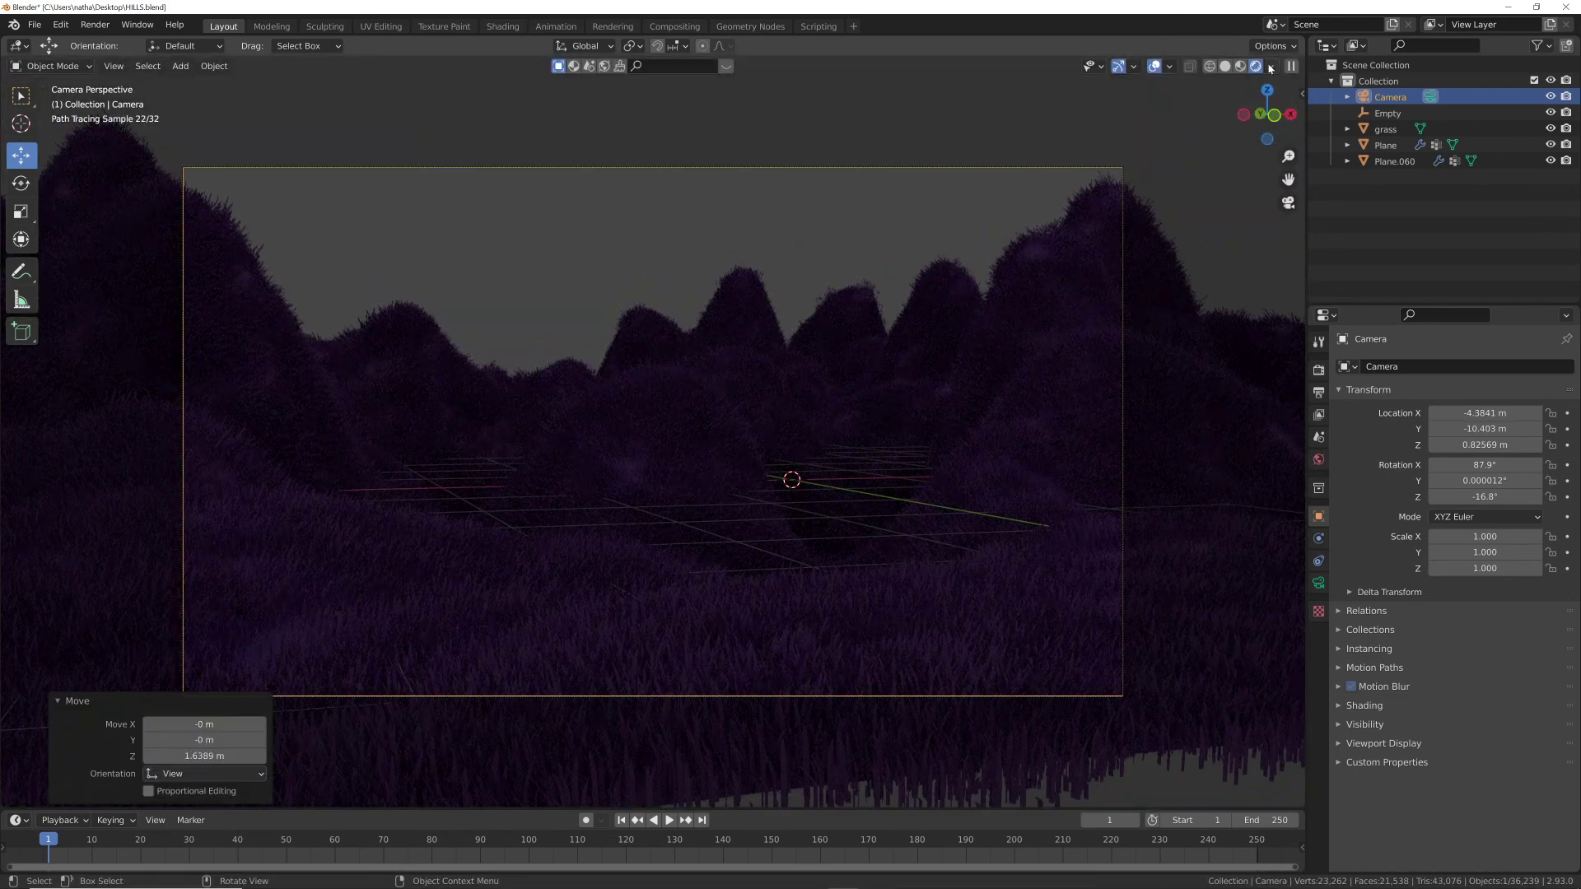
{"action": "left_click", "coordinate": [1194, 157]}
- Turn off Scene World lighting for the rendered viewport
{"action": "left_click", "coordinate": [1271, 67]}
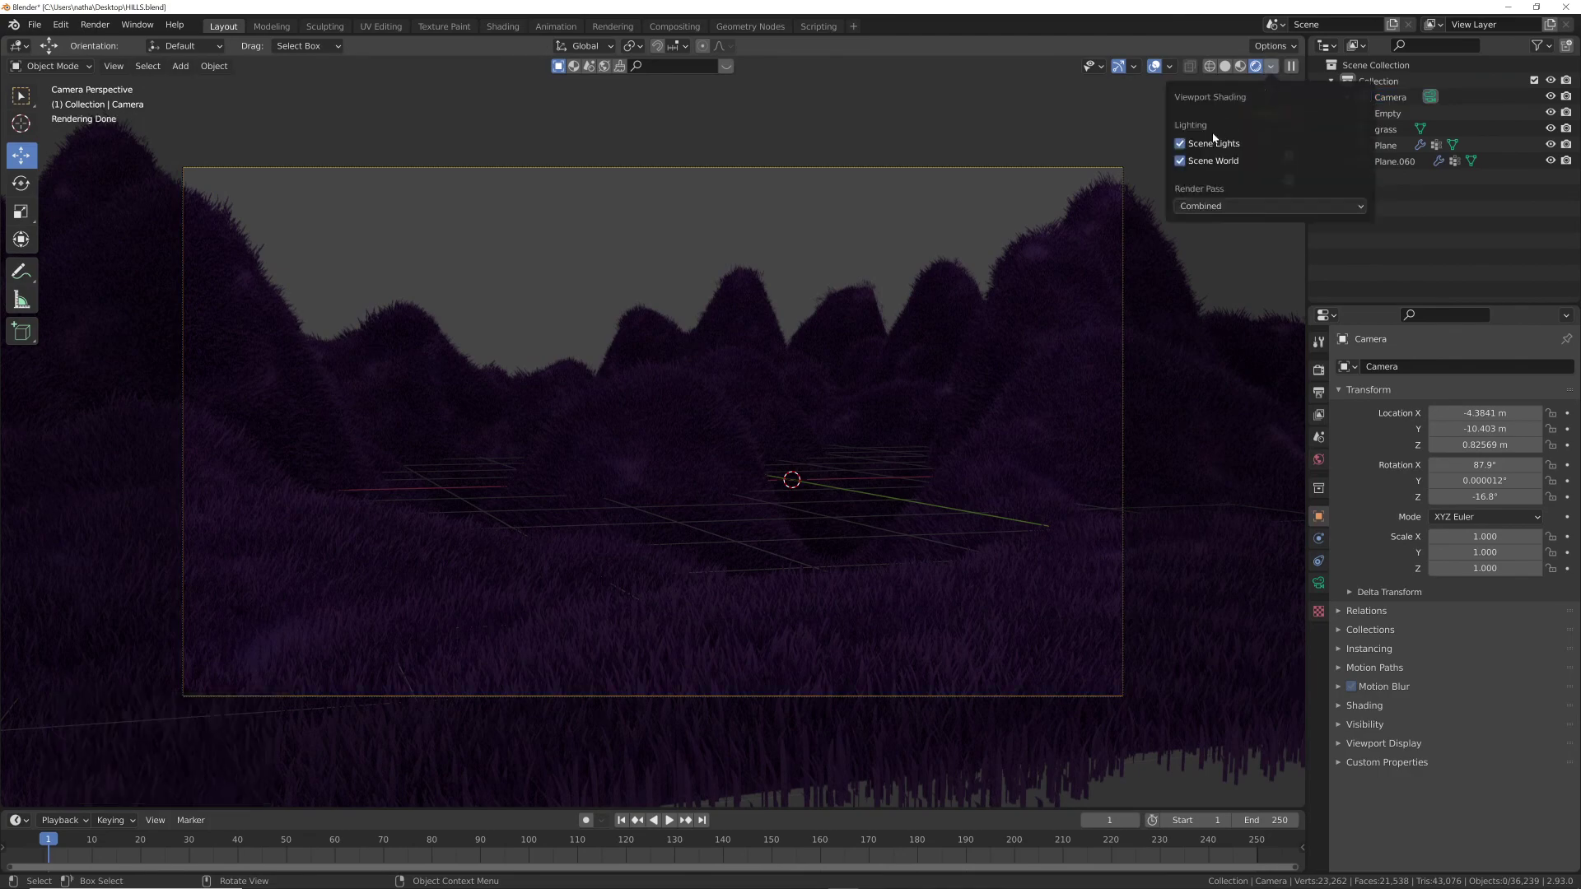
{"action": "left_click_drag", "start_coordinate": [1179, 148], "coordinate": [1177, 162]}
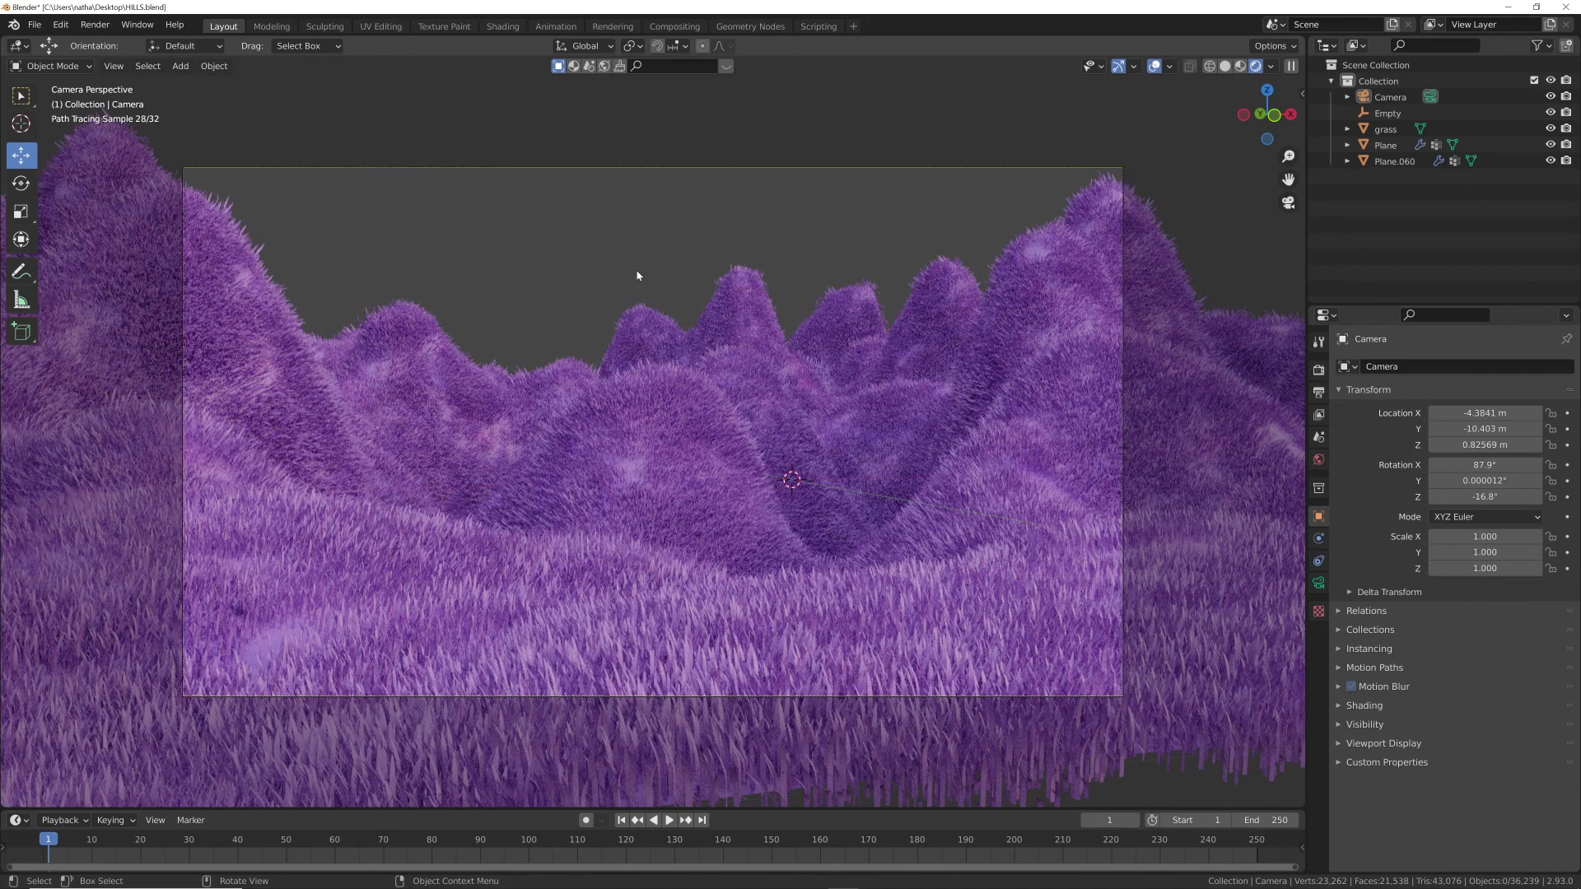
- Select Plane.060 and preview the rendered hills with overlays and gizmos hidden, restoring both at the end
{"action": "left_click", "coordinate": [770, 479]}
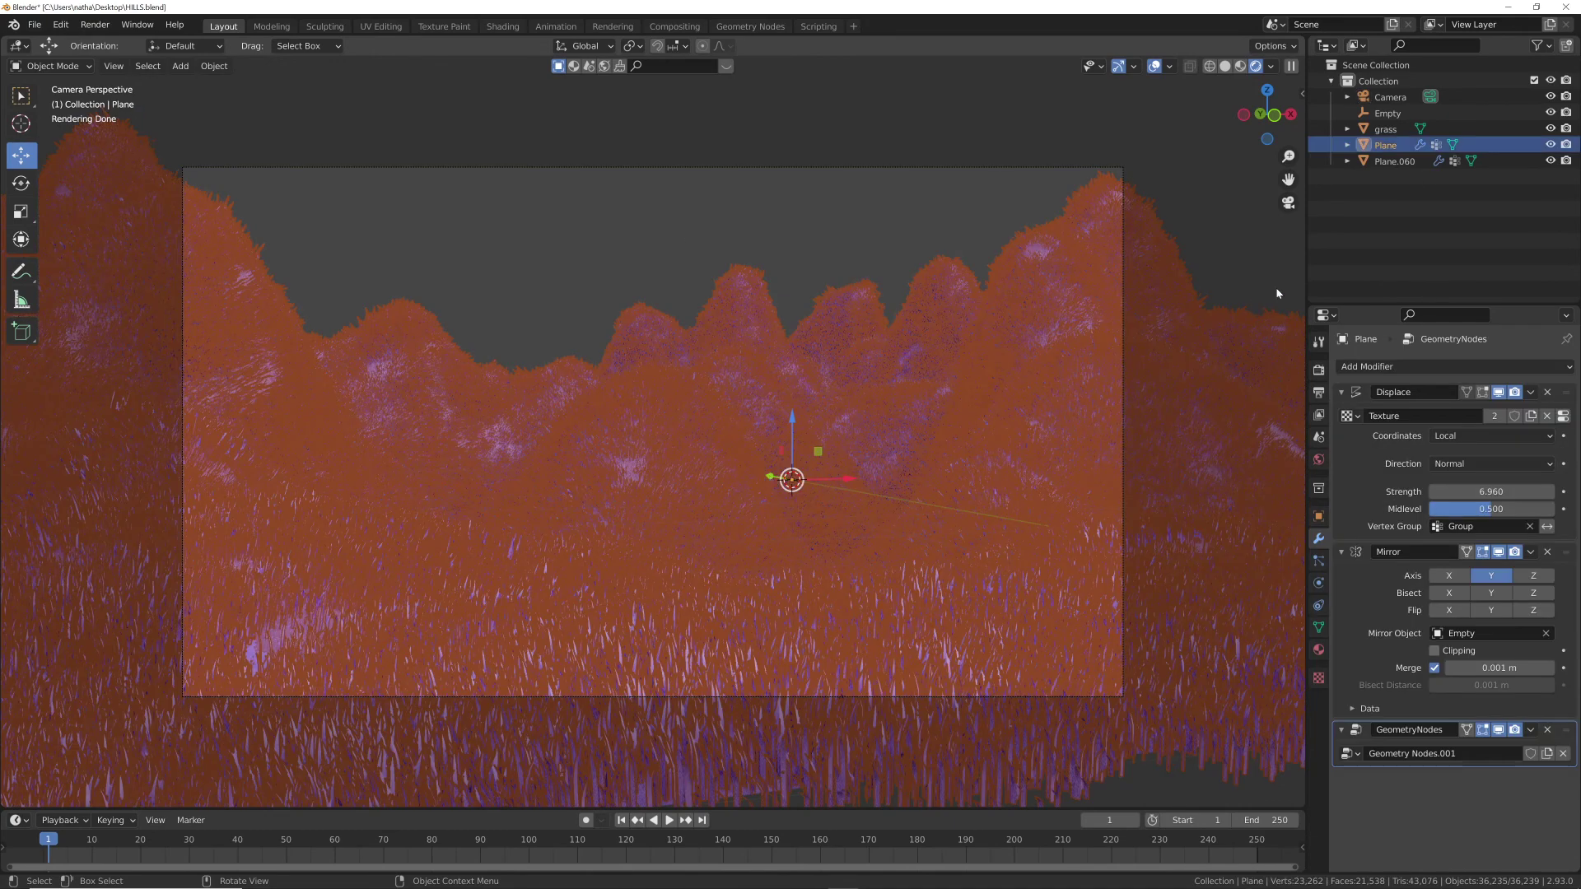
{"action": "left_click", "coordinate": [1392, 162]}
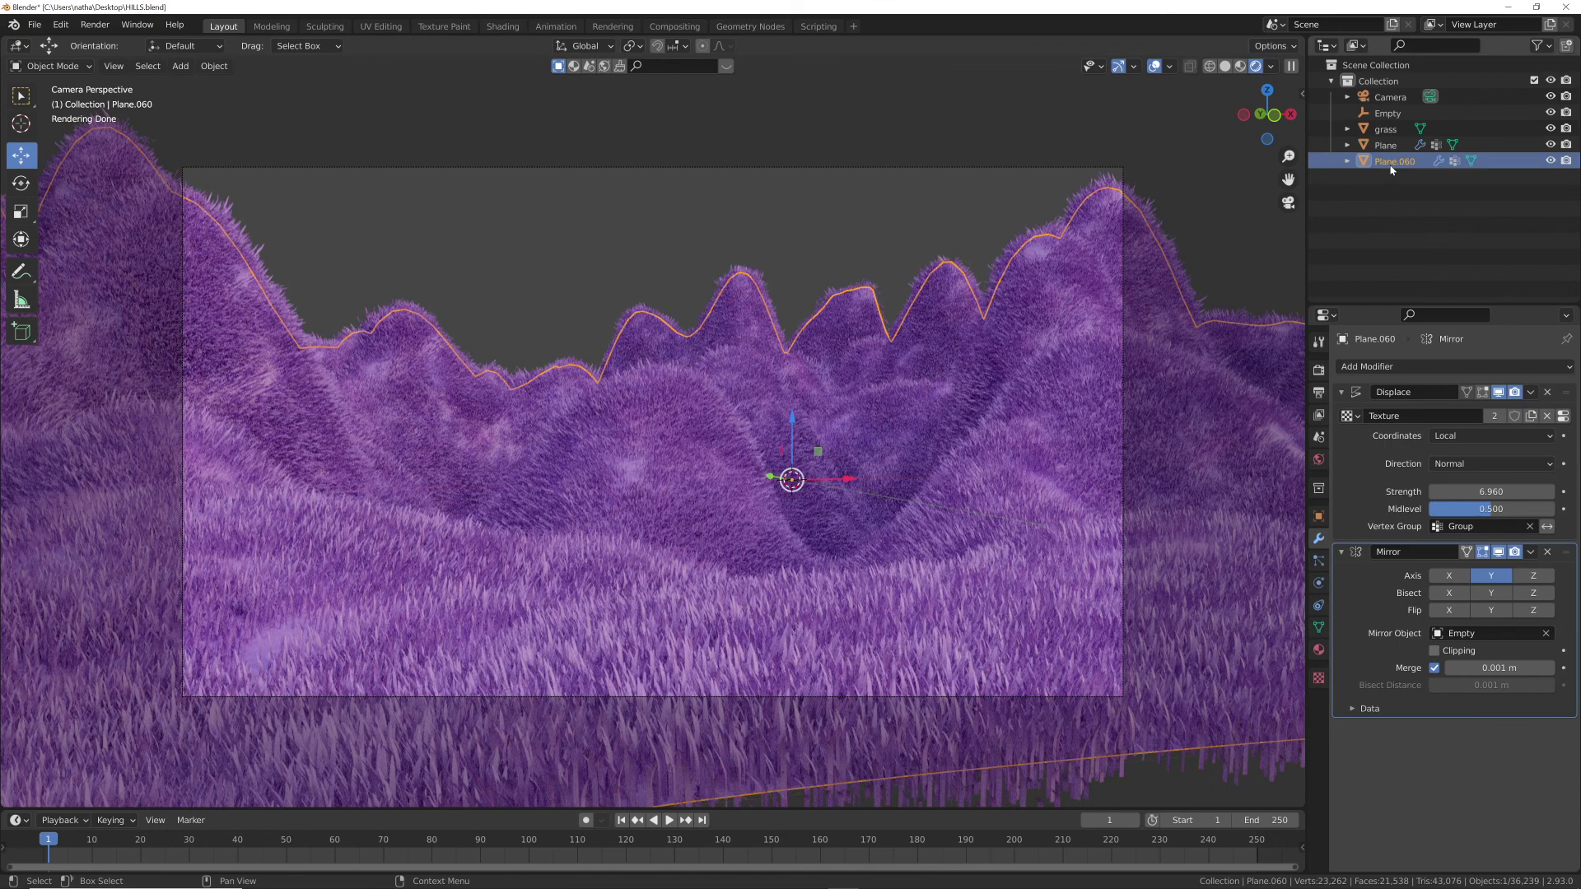
{"action": "left_click", "coordinate": [1153, 66]}
{"action": "left_click", "coordinate": [1118, 66]}
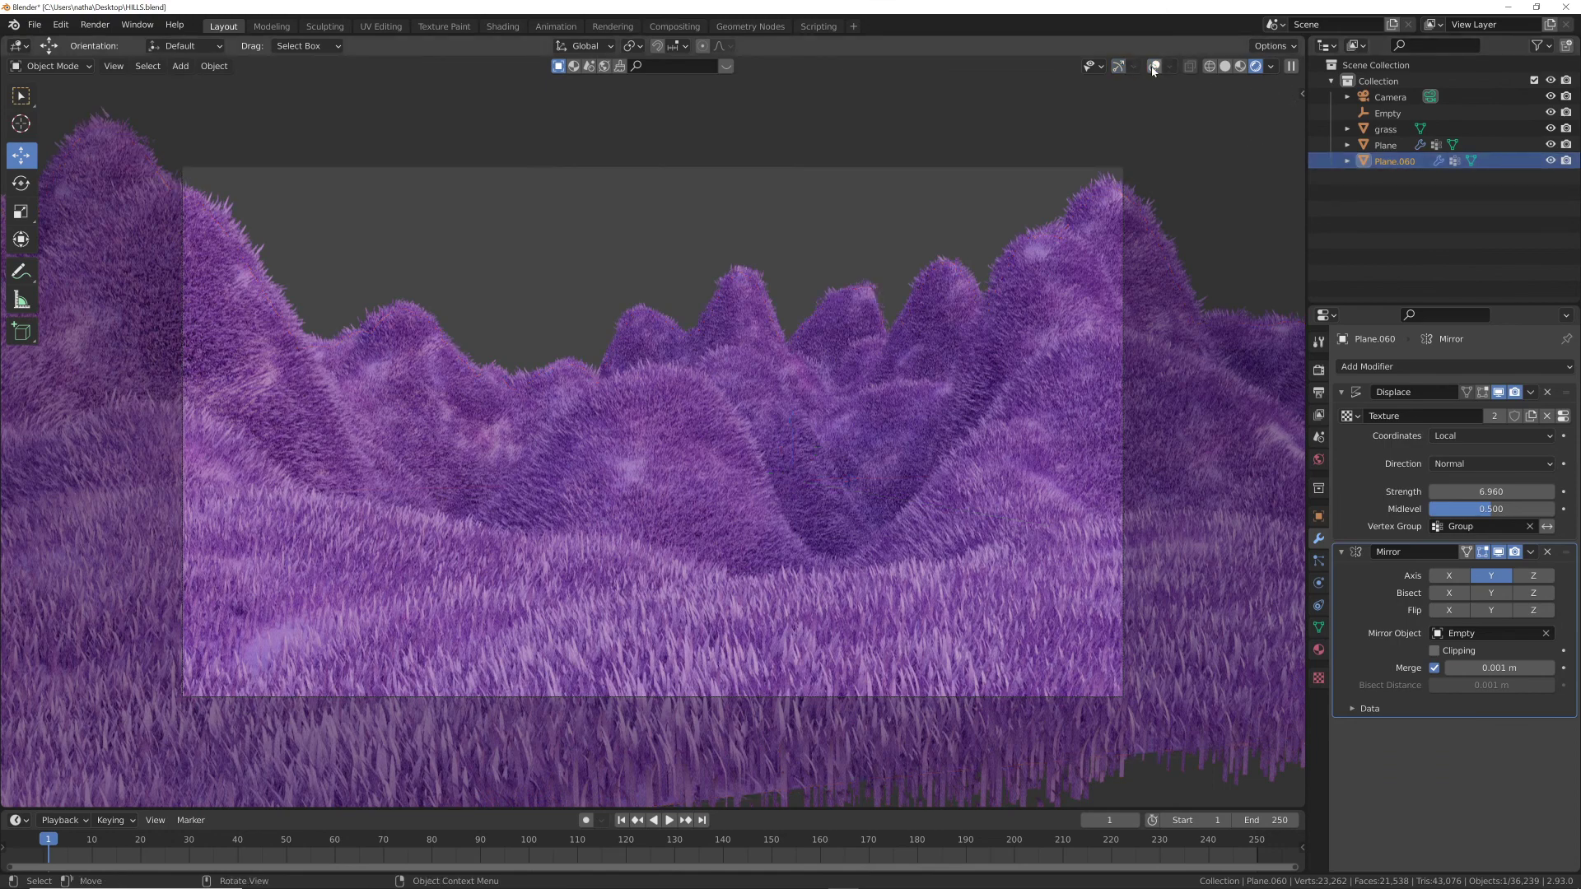
{"action": "left_click", "coordinate": [1154, 66]}
{"action": "left_click", "coordinate": [1119, 66]}
- Hide the grass-covered Plane in solid shading and set the Size of Plane.060's Clouds displacement texture to 3.00
{"action": "left_click", "coordinate": [1224, 66]}
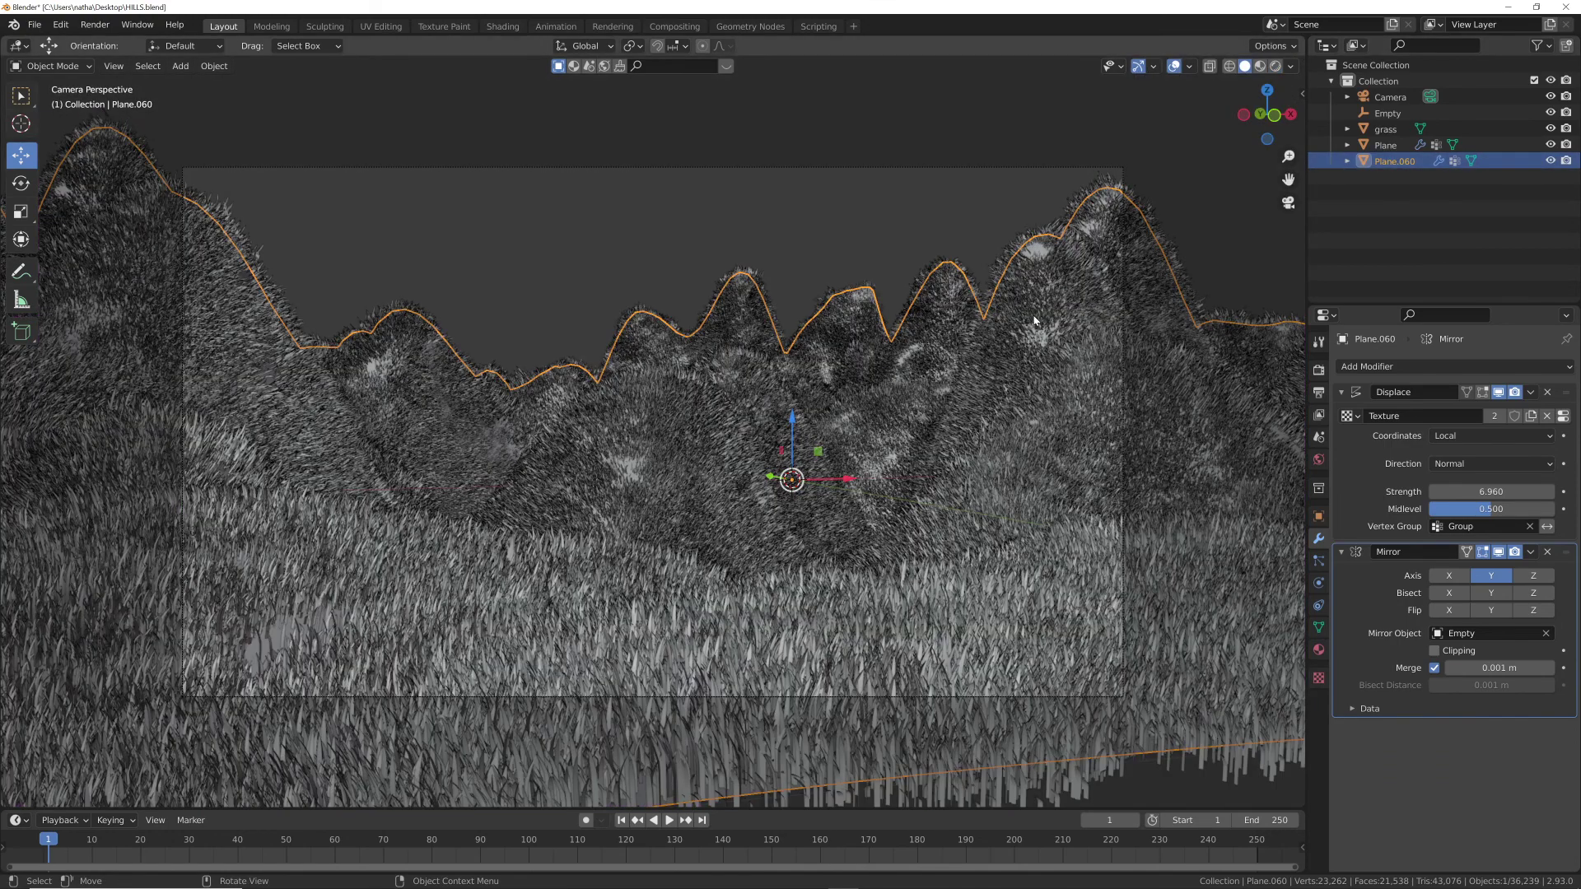
{"action": "left_click", "coordinate": [1034, 321]}
{"action": "key", "text": "h"}
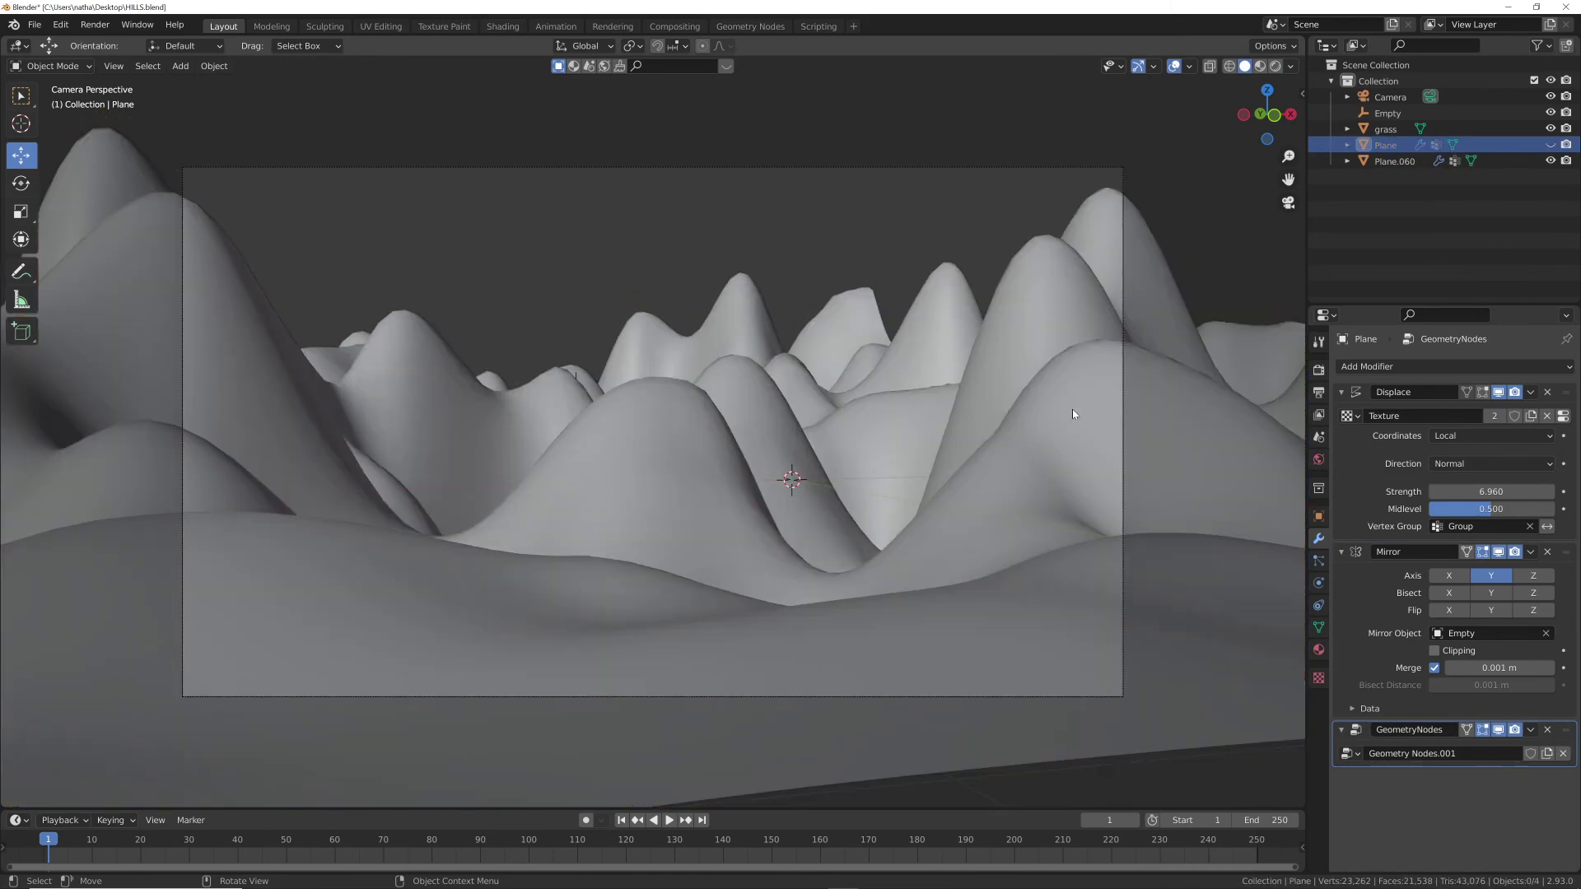
{"action": "left_click", "coordinate": [1074, 411]}
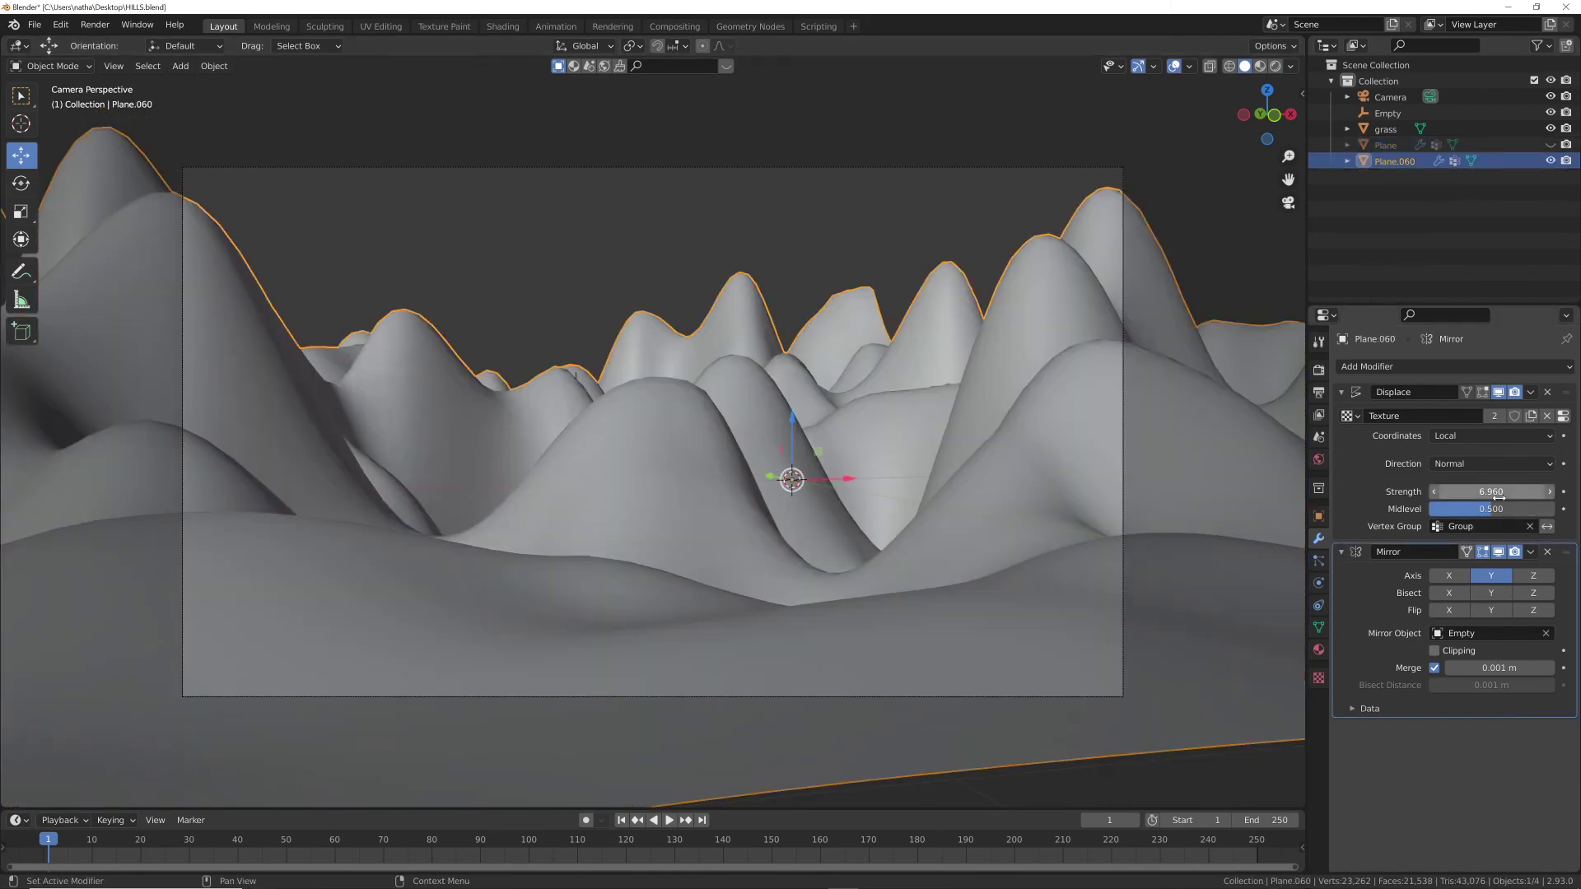
{"action": "left_click", "coordinate": [1563, 416]}
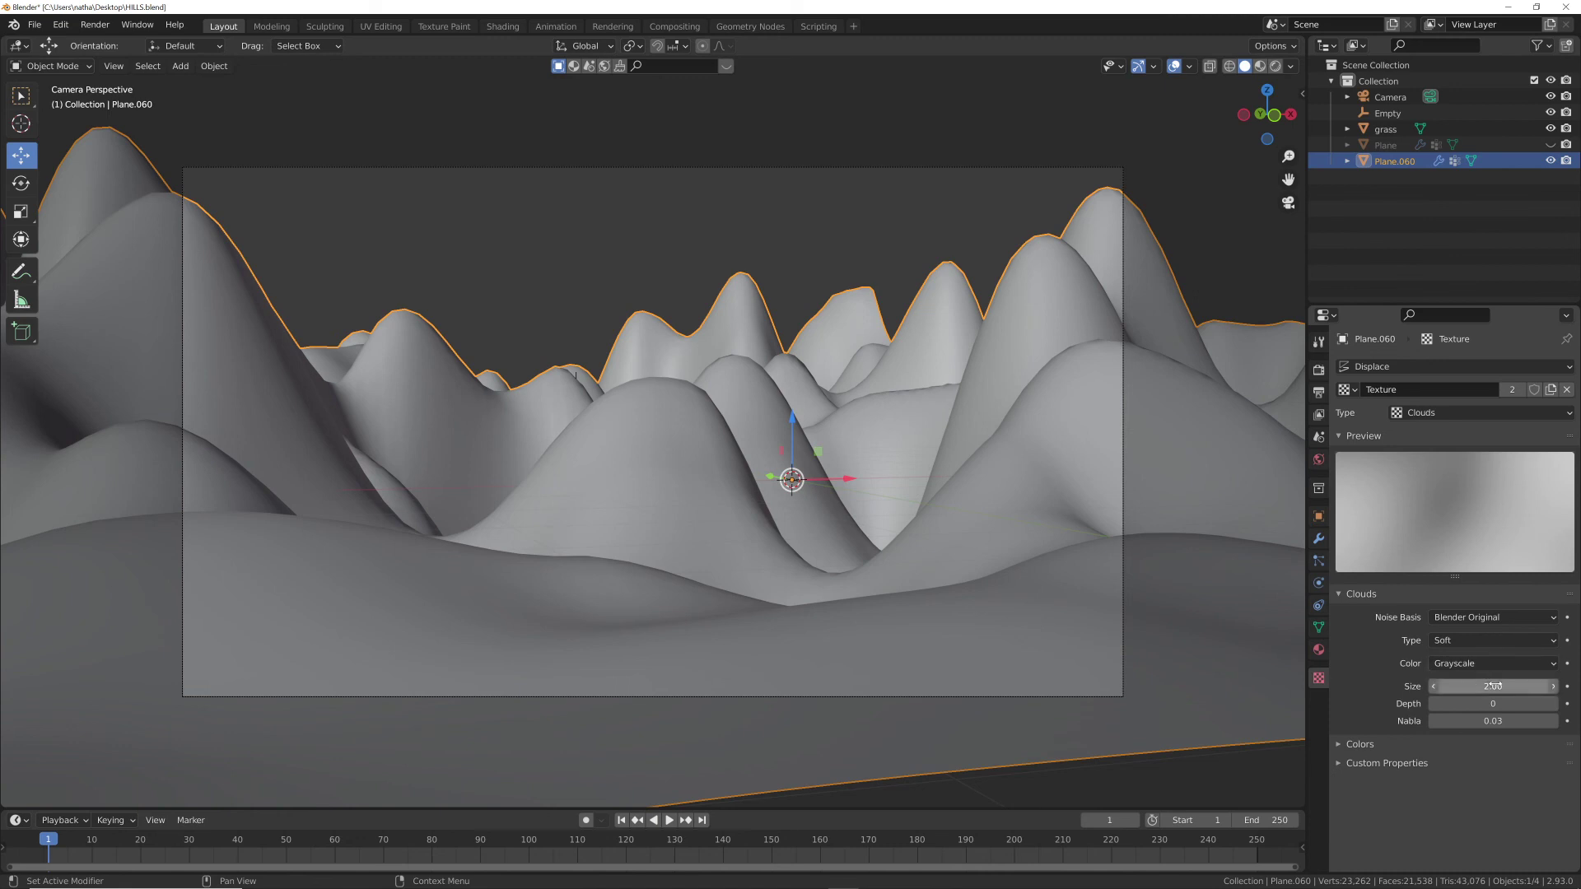
{"action": "type", "text": "2.0"}
{"action": "key", "text": "Return"}
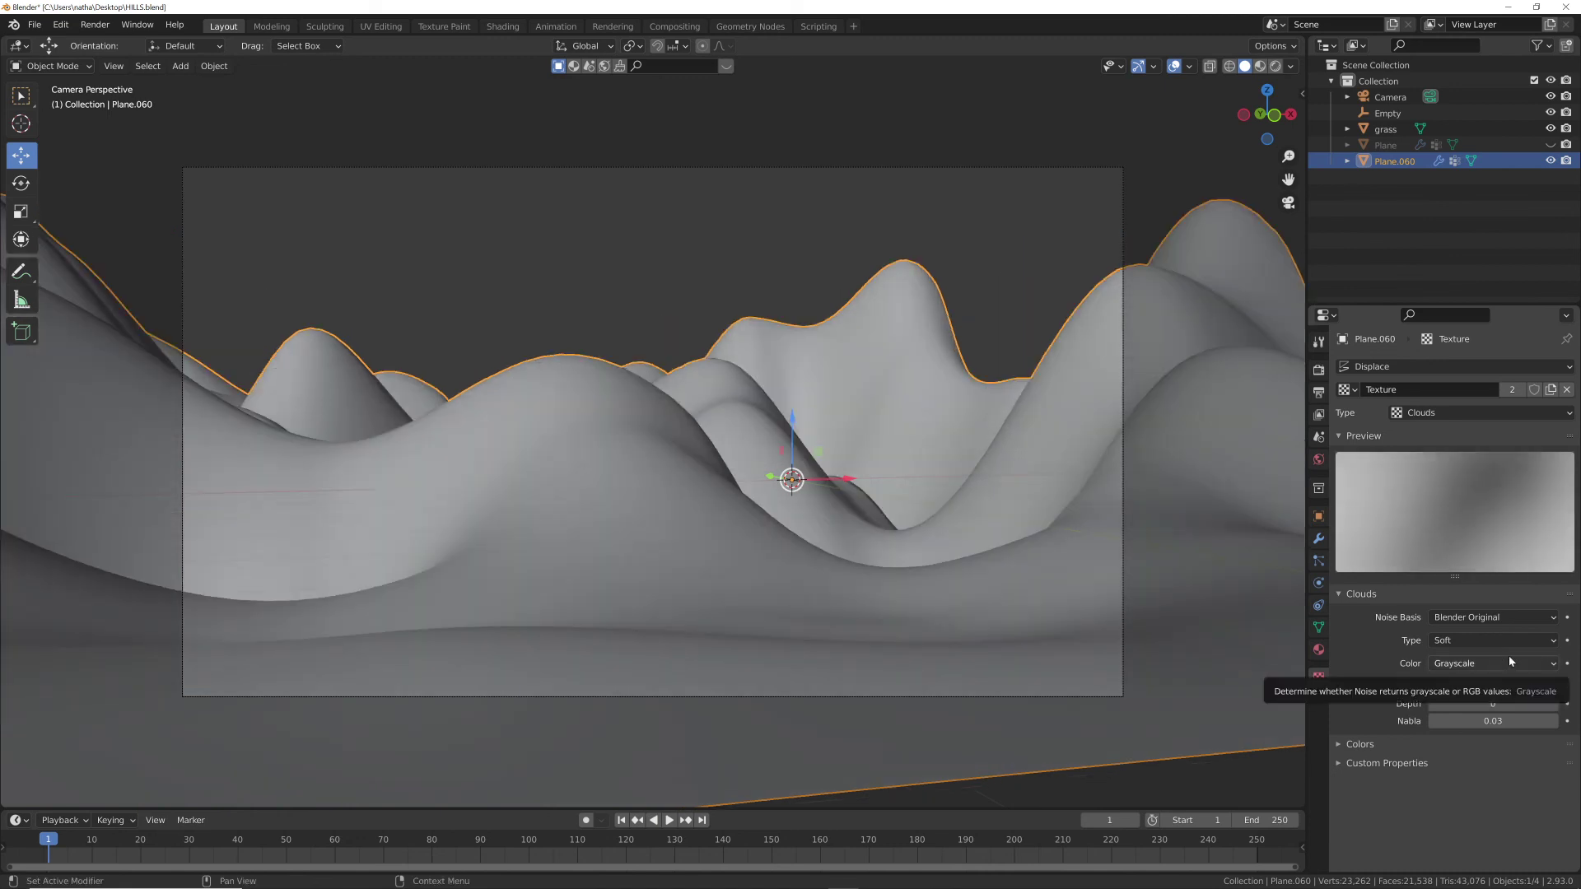
- Unhide the grass-covered Plane, deselect it and show the reshaped hills in rendered shading
{"action": "left_click", "coordinate": [1551, 146]}
{"action": "left_click", "coordinate": [1400, 149]}
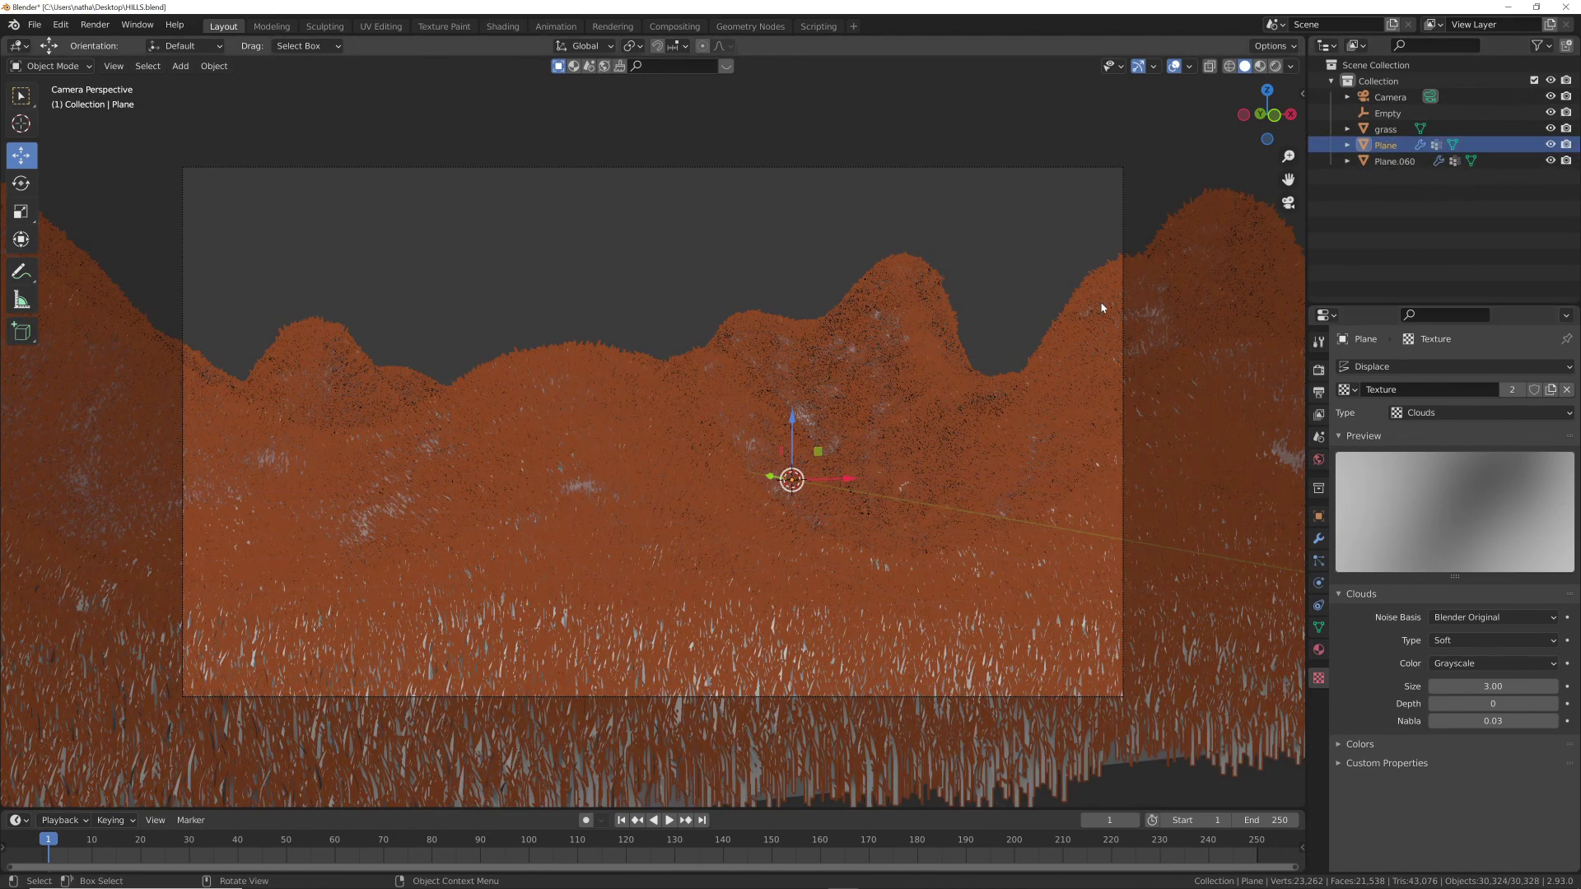
{"action": "left_click", "coordinate": [1011, 269]}
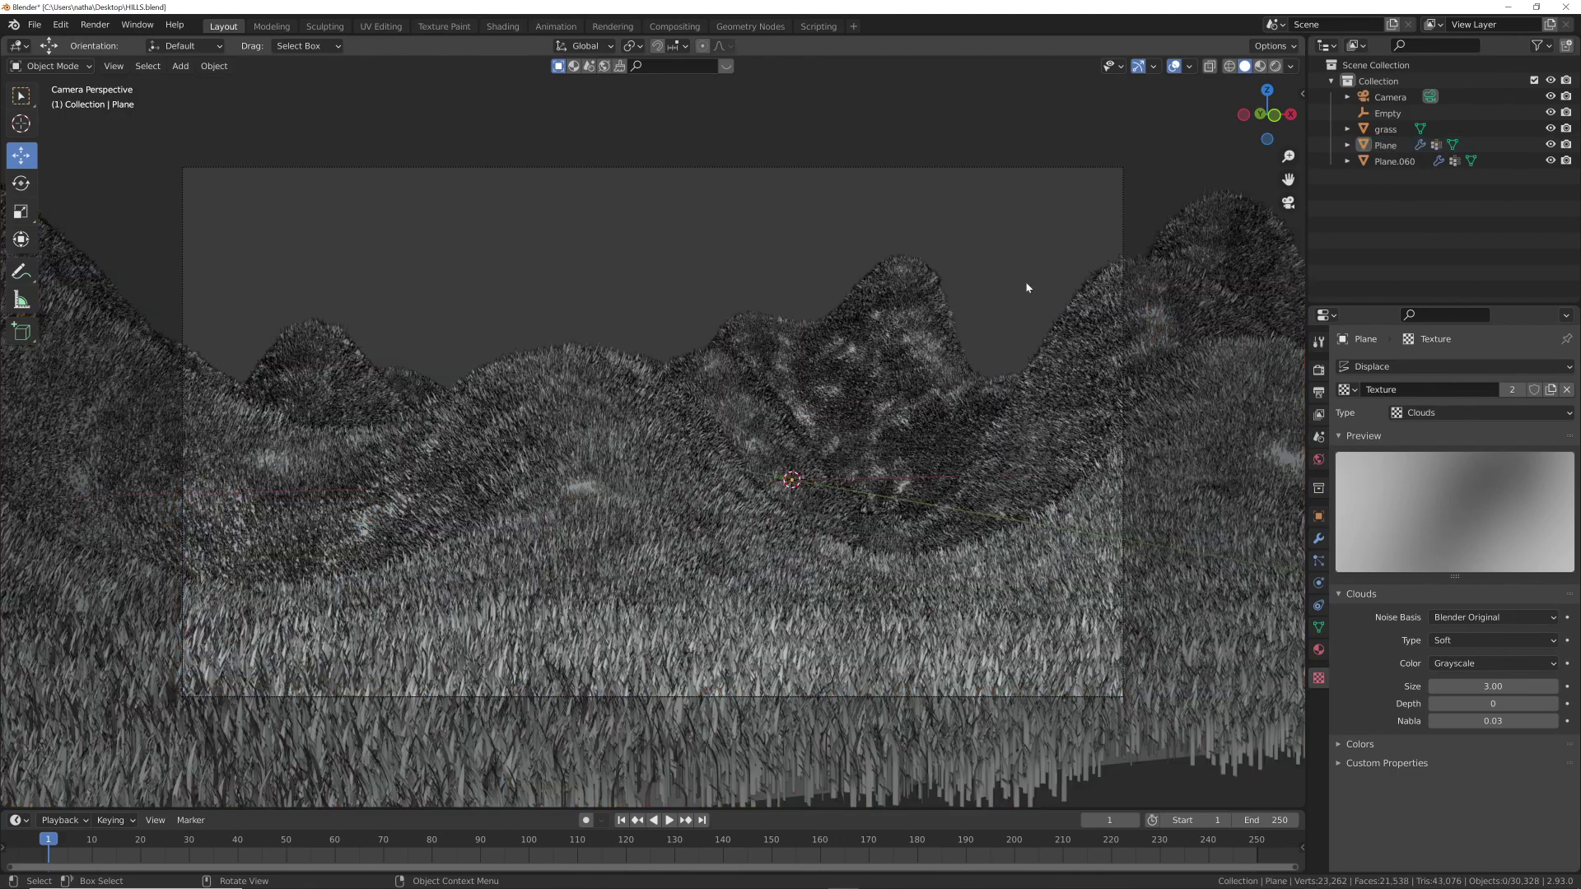
{"action": "left_click", "coordinate": [1275, 65]}
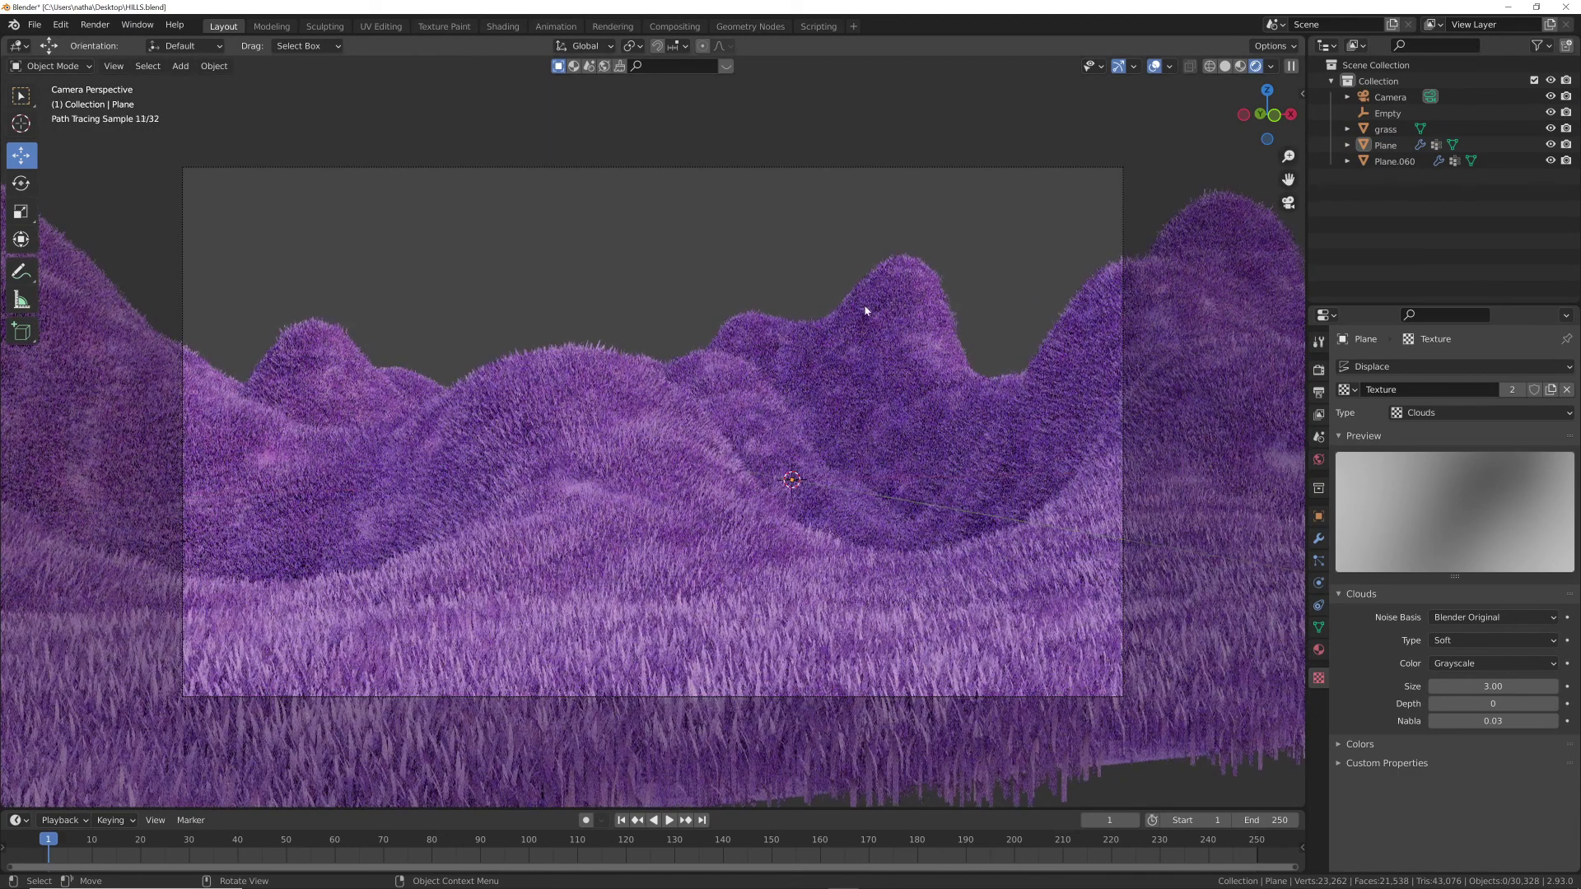
- Select the camera and shift it about 1.54 m left and 0.17 m down in its own view
{"action": "double_click", "coordinate": [1389, 97]}
{"action": "key", "text": "Return"}
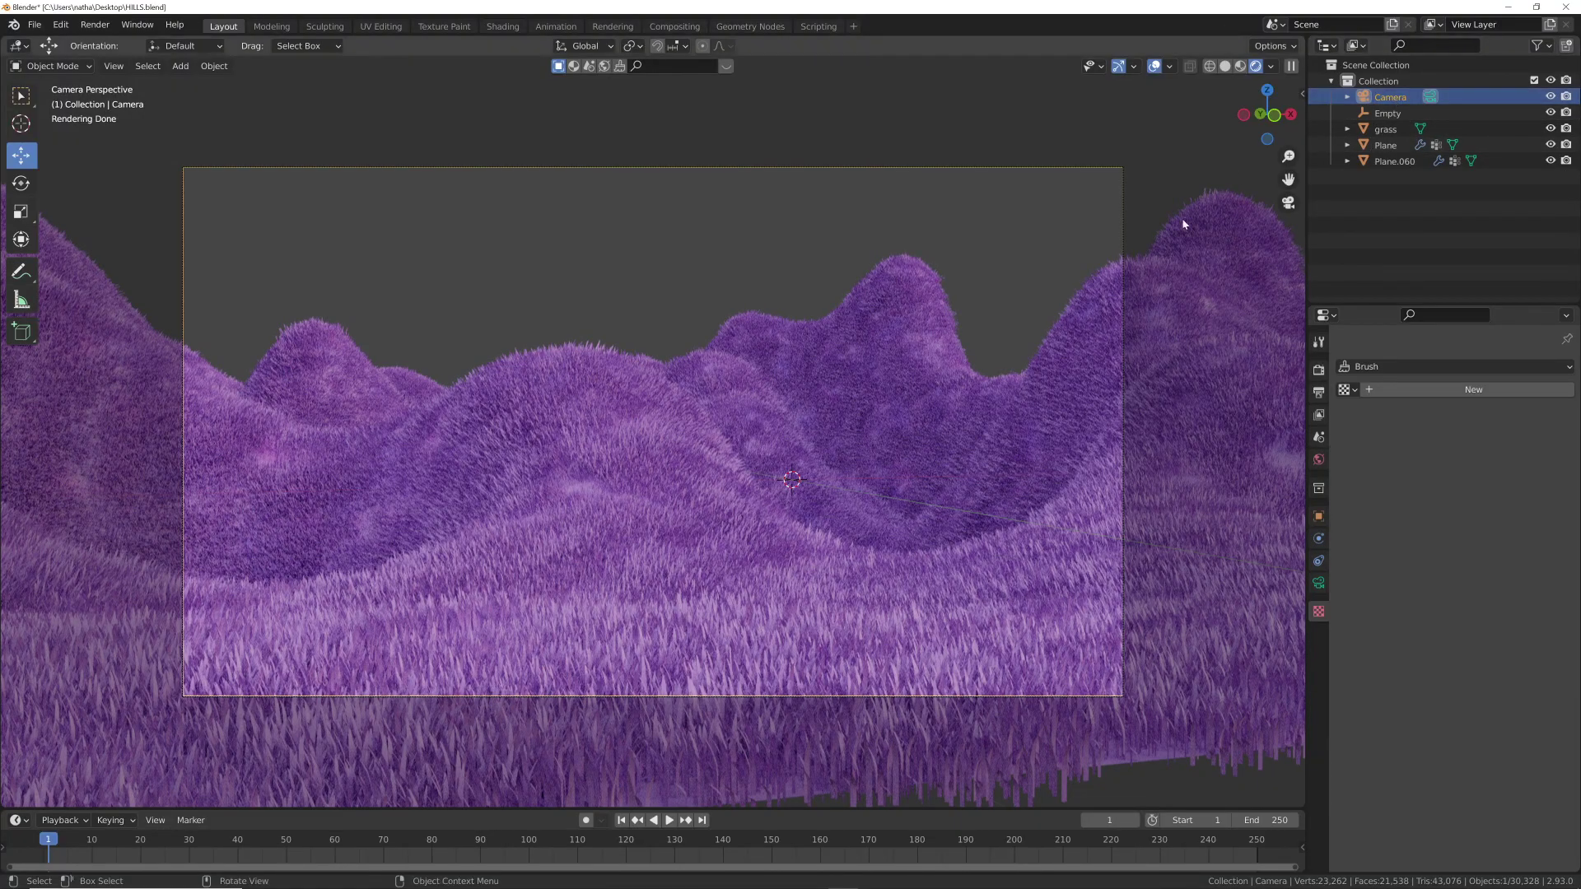
{"action": "key", "text": "g"}
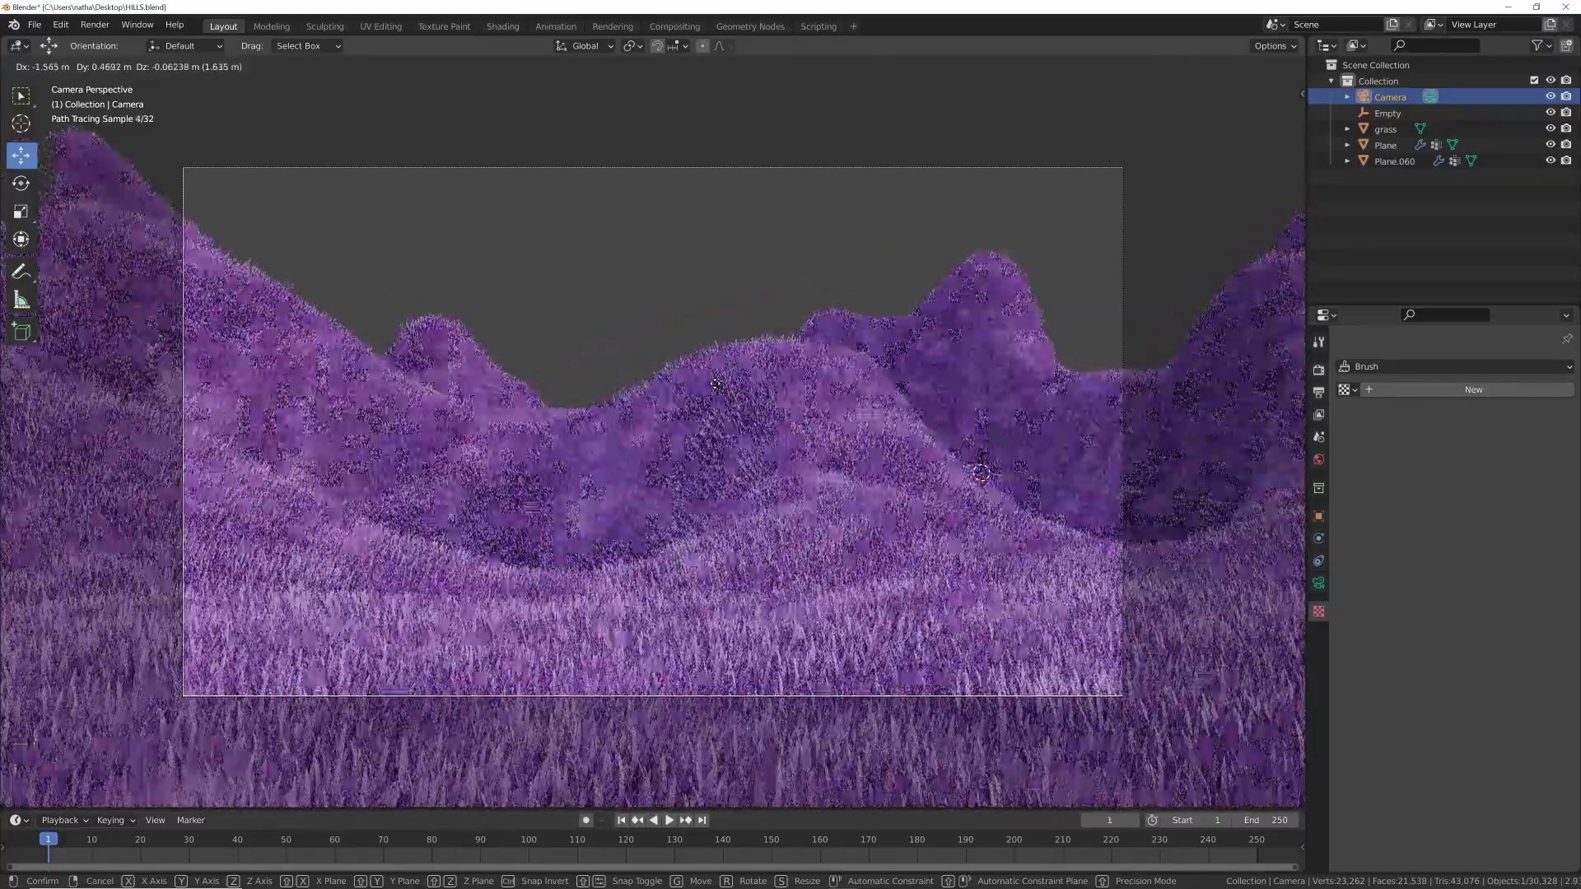
{"action": "left_click", "coordinate": [751, 387]}
{"action": "key", "text": "g"}
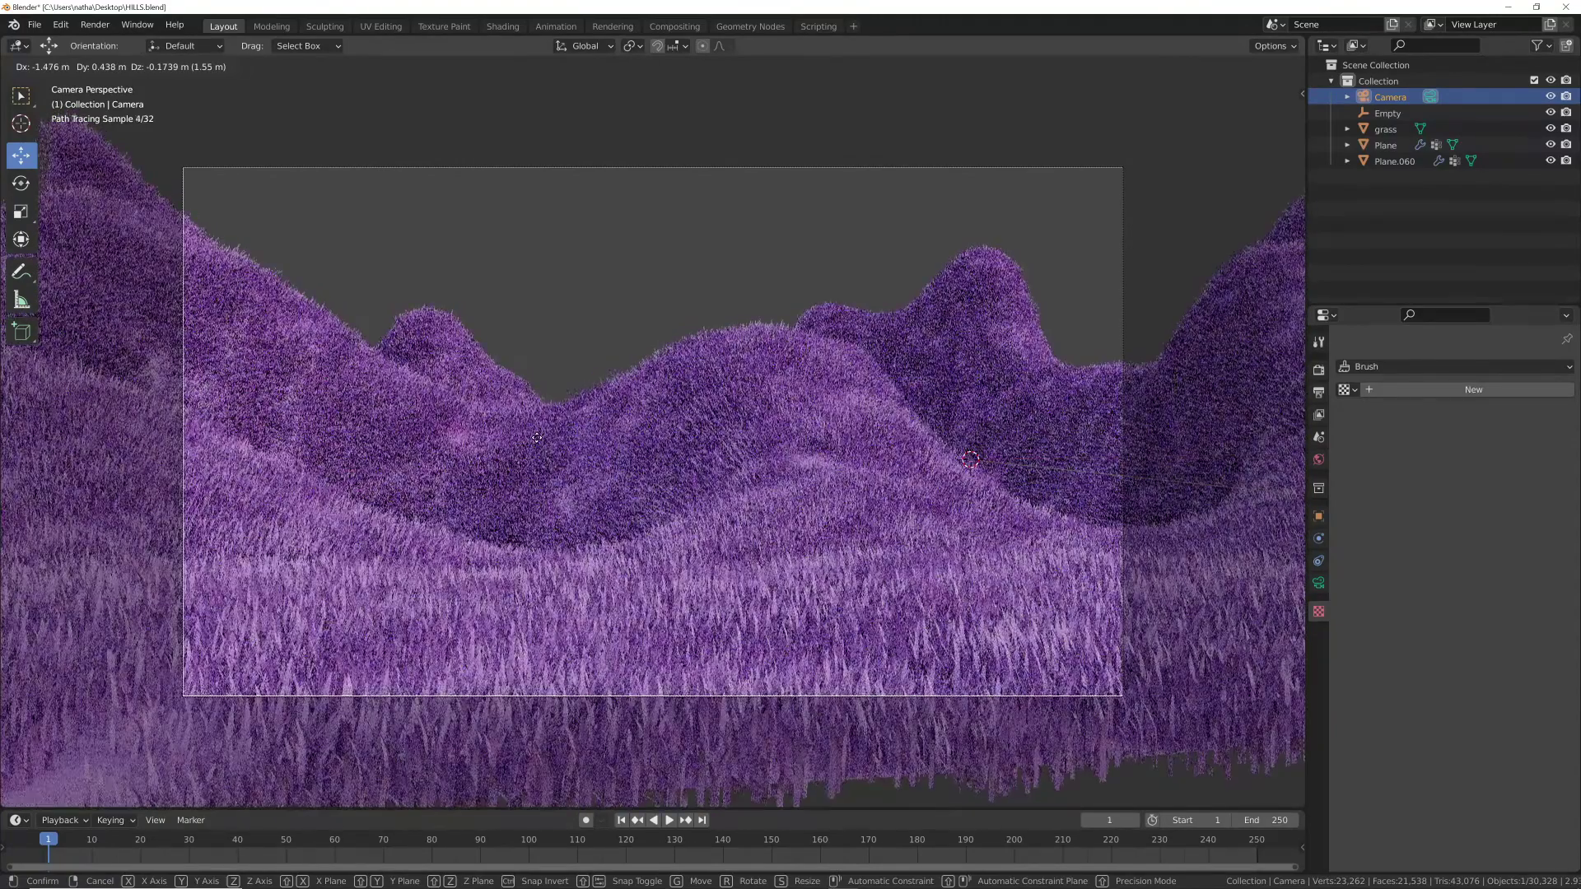
{"action": "left_click", "coordinate": [538, 442]}
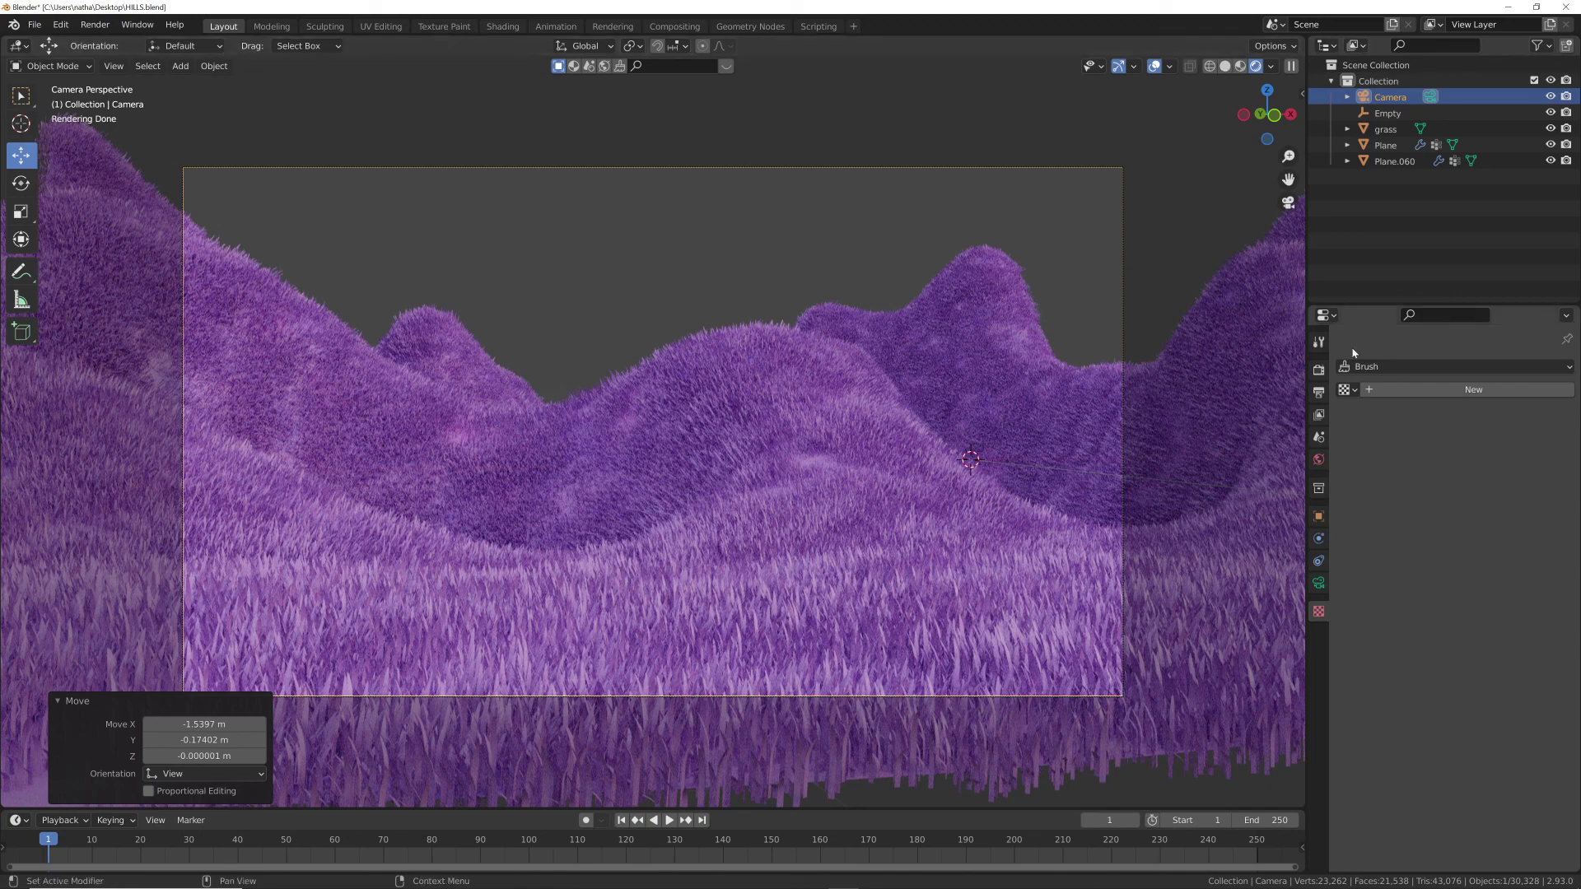
- Enable Scene World for the rendered viewport and assign a Sky Texture to the World background color
{"action": "left_click", "coordinate": [1270, 66]}
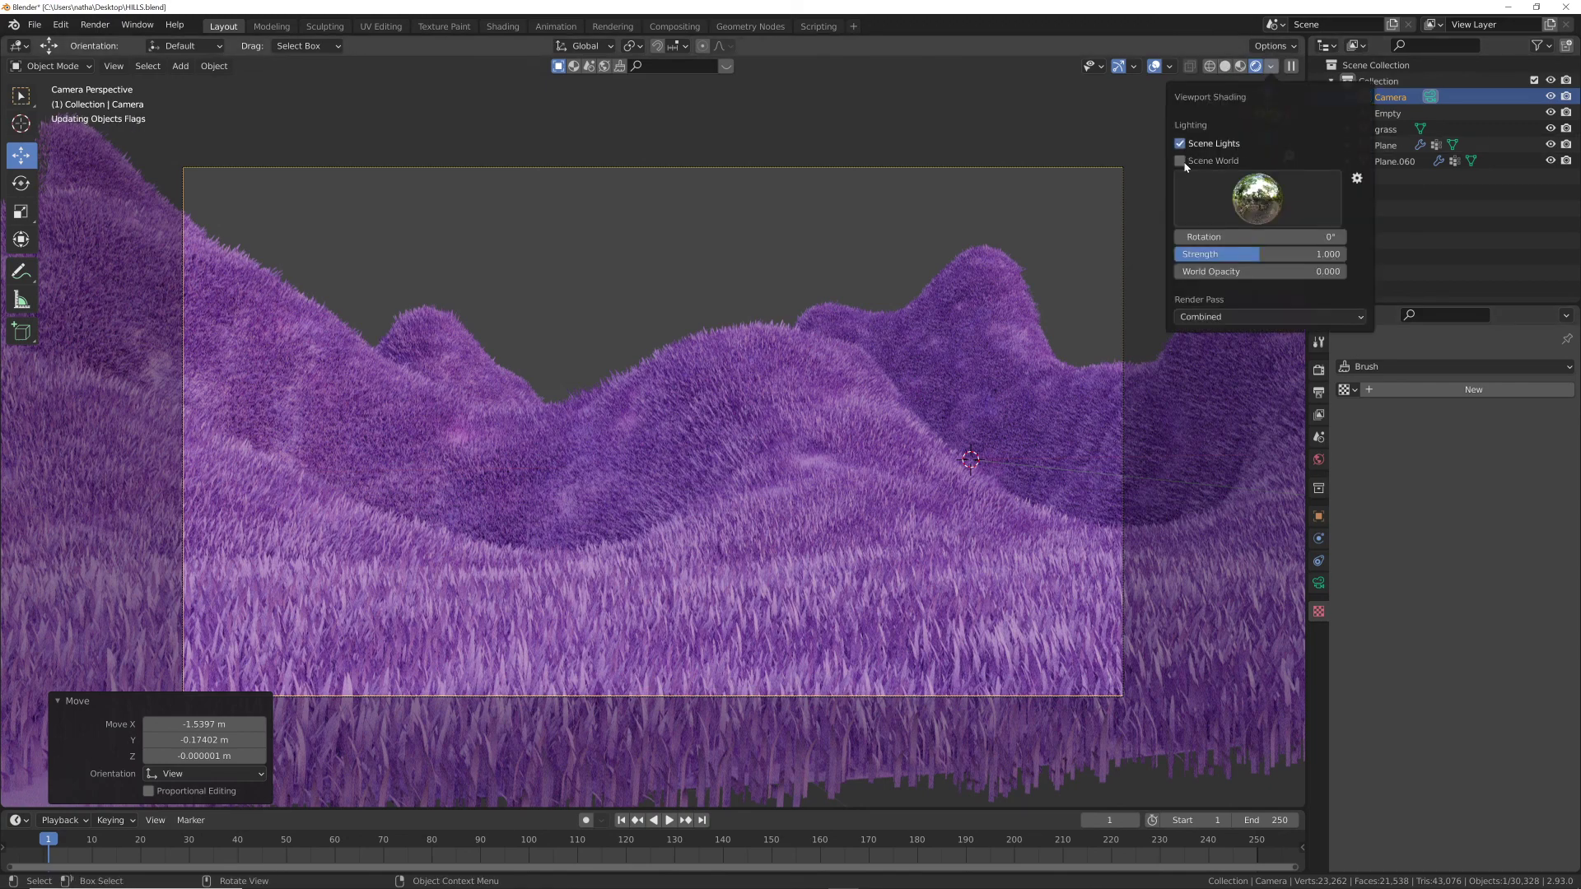
{"action": "left_click", "coordinate": [1180, 161]}
{"action": "left_click", "coordinate": [1318, 461]}
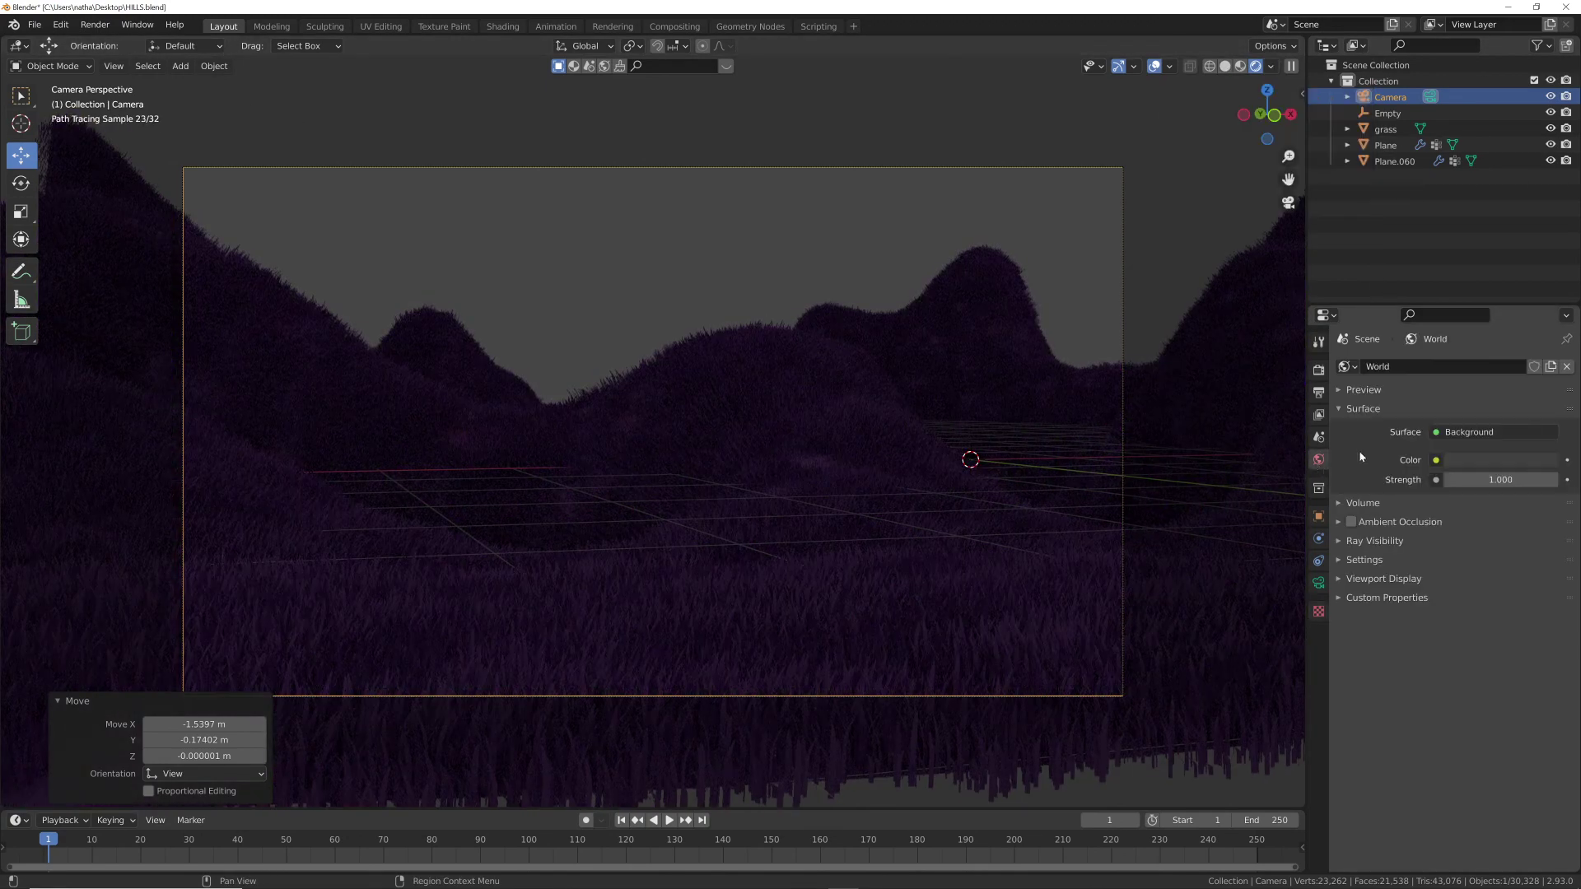
{"action": "left_click", "coordinate": [1435, 460]}
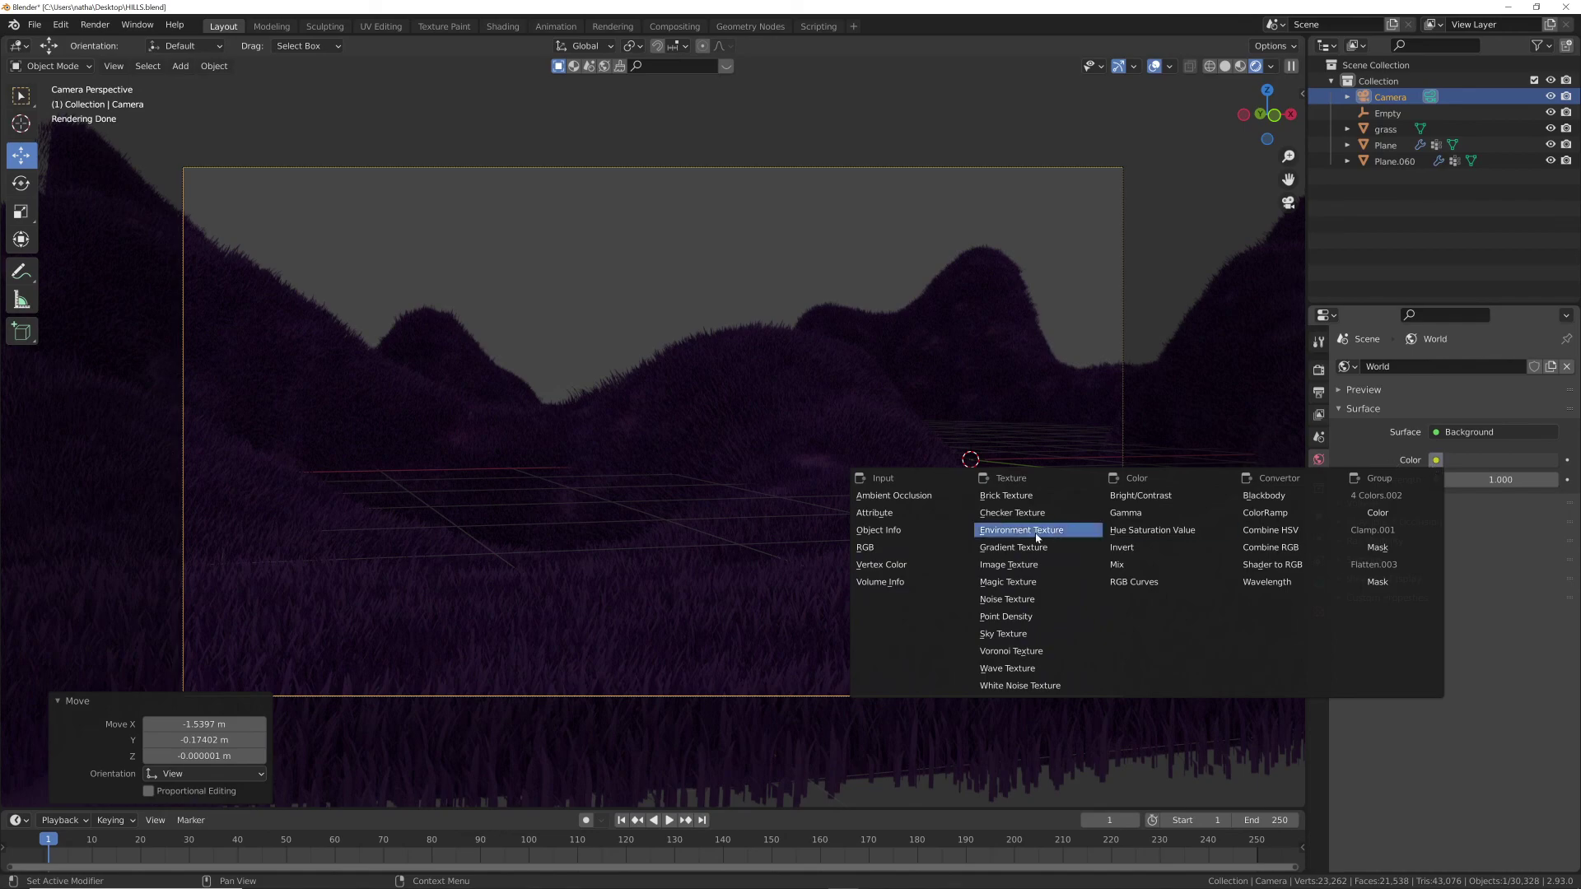
{"action": "left_click", "coordinate": [1011, 633]}
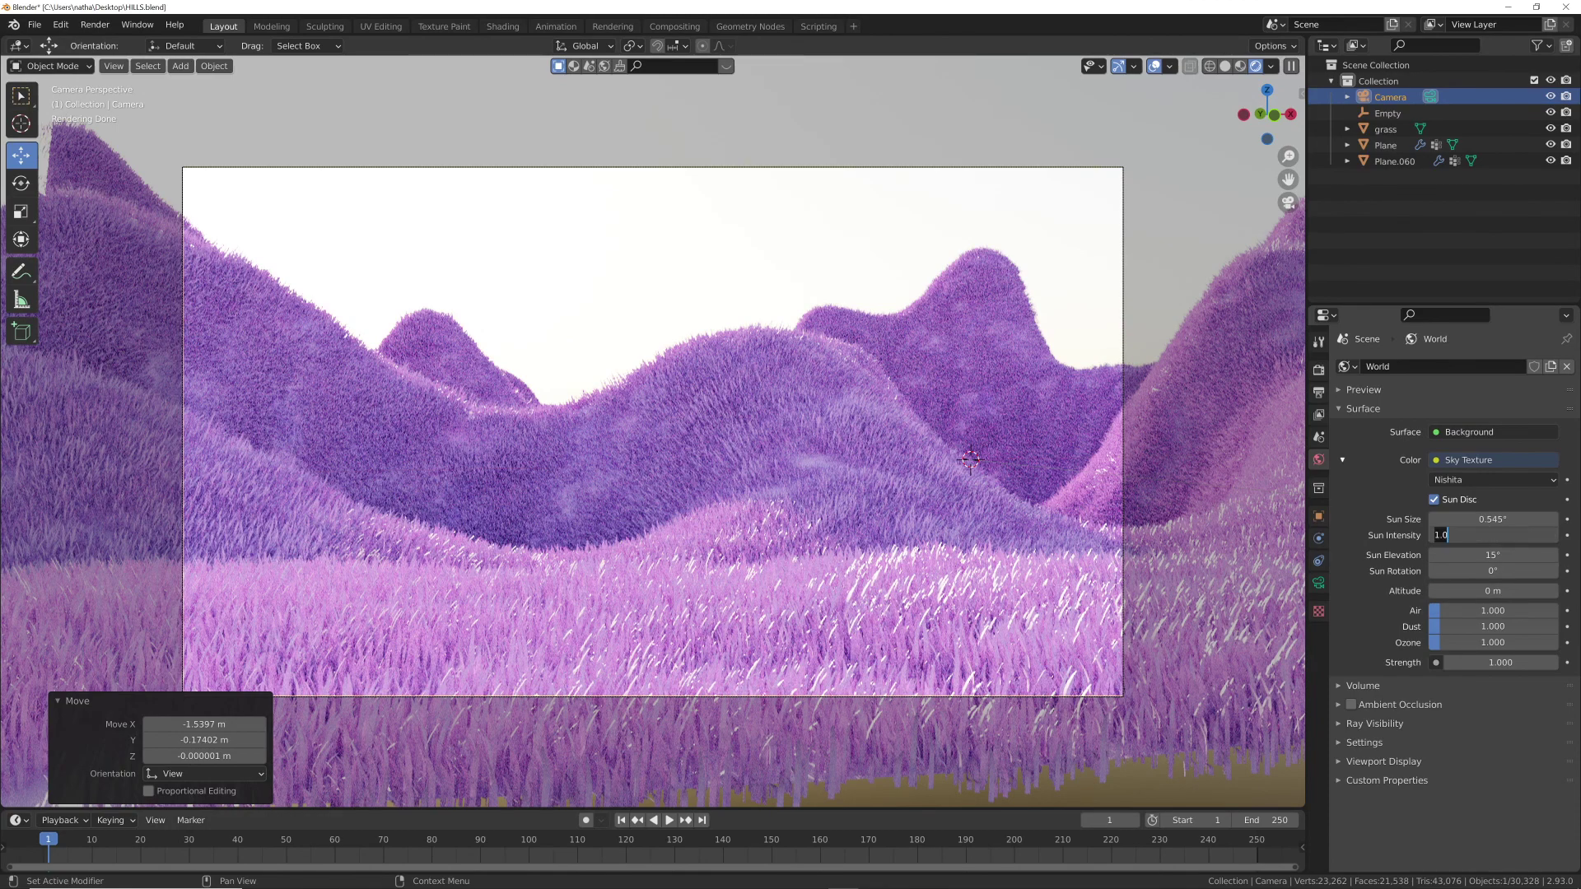
- Set the Sky Texture's Sun Intensity to 0.500, Sun Elevation to 2.9° and Sun Rotation to 250°
{"action": "type", "text": ".5"}
{"action": "key", "text": "Return"}
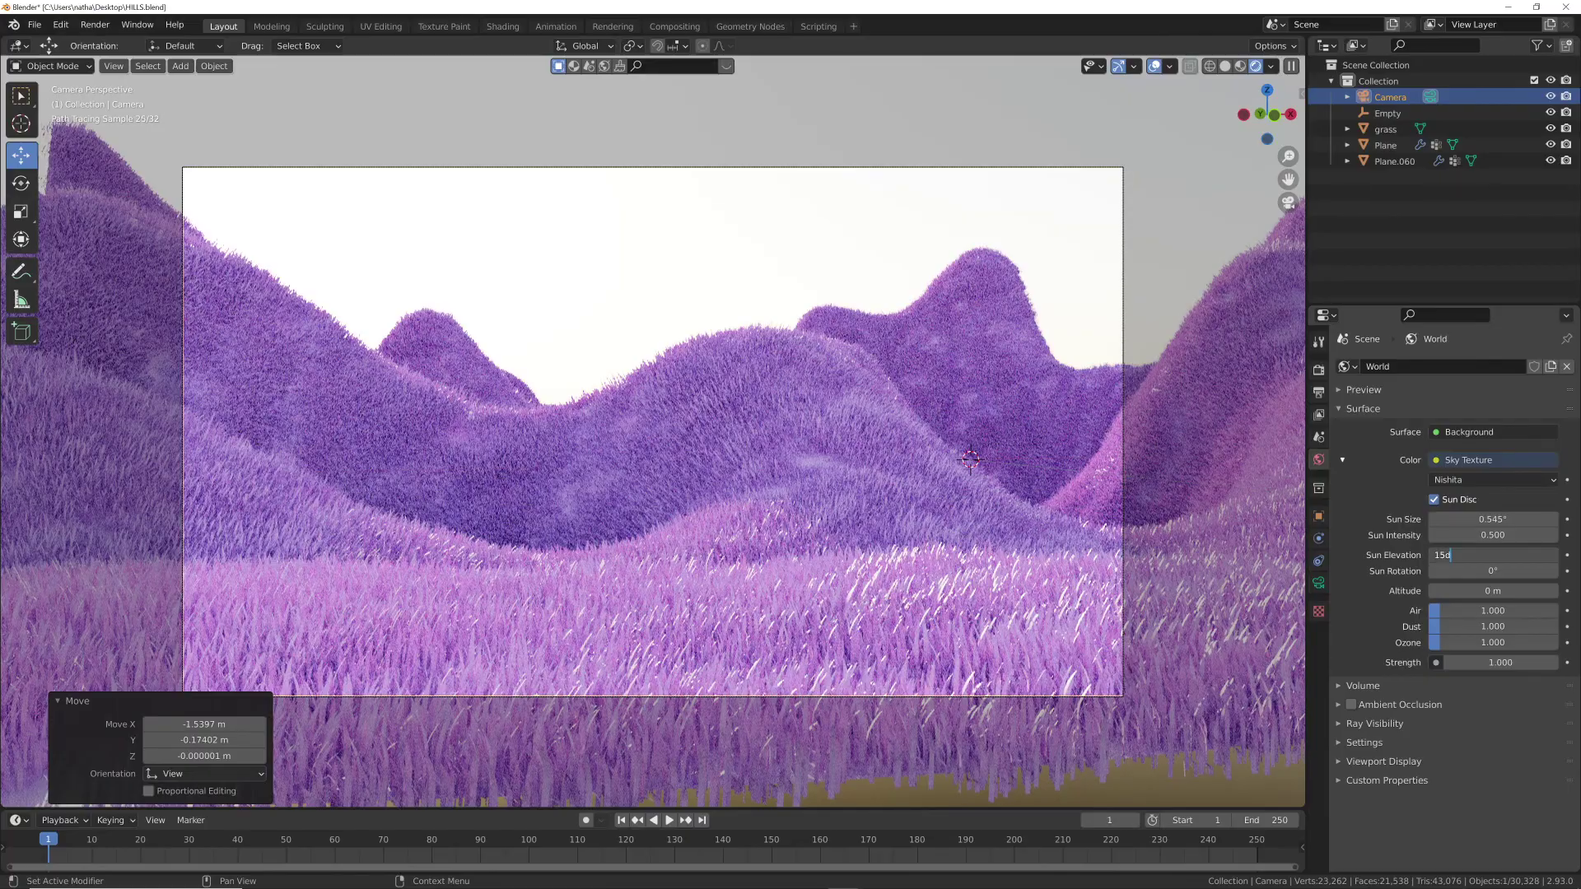
{"action": "key", "text": "Return"}
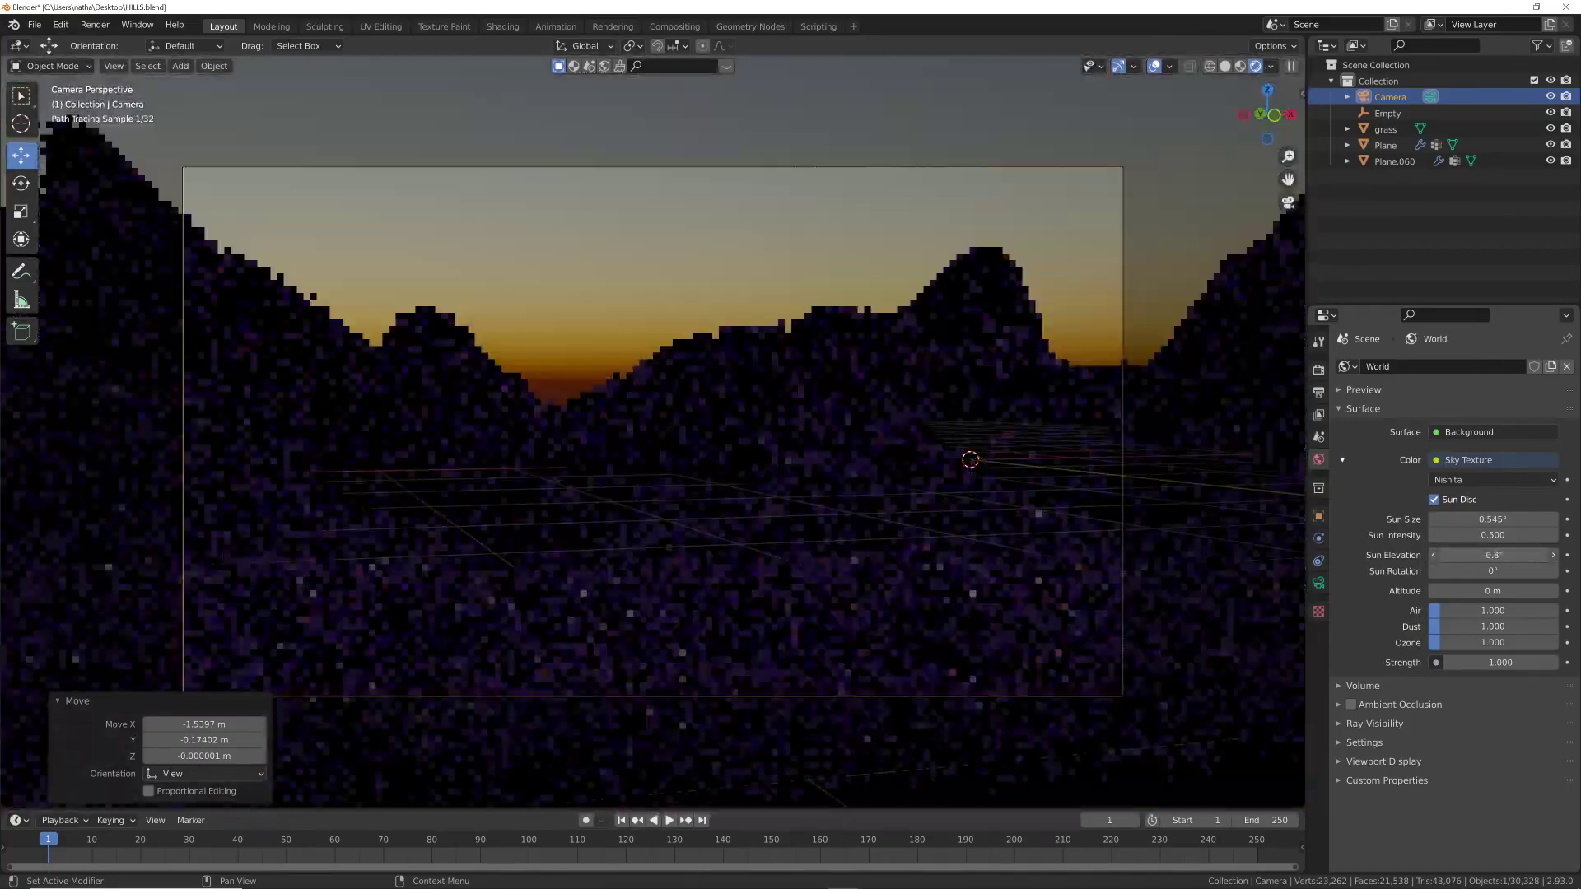
{"action": "left_click_drag", "start_coordinate": [1493, 555], "coordinate": [1523, 554]}
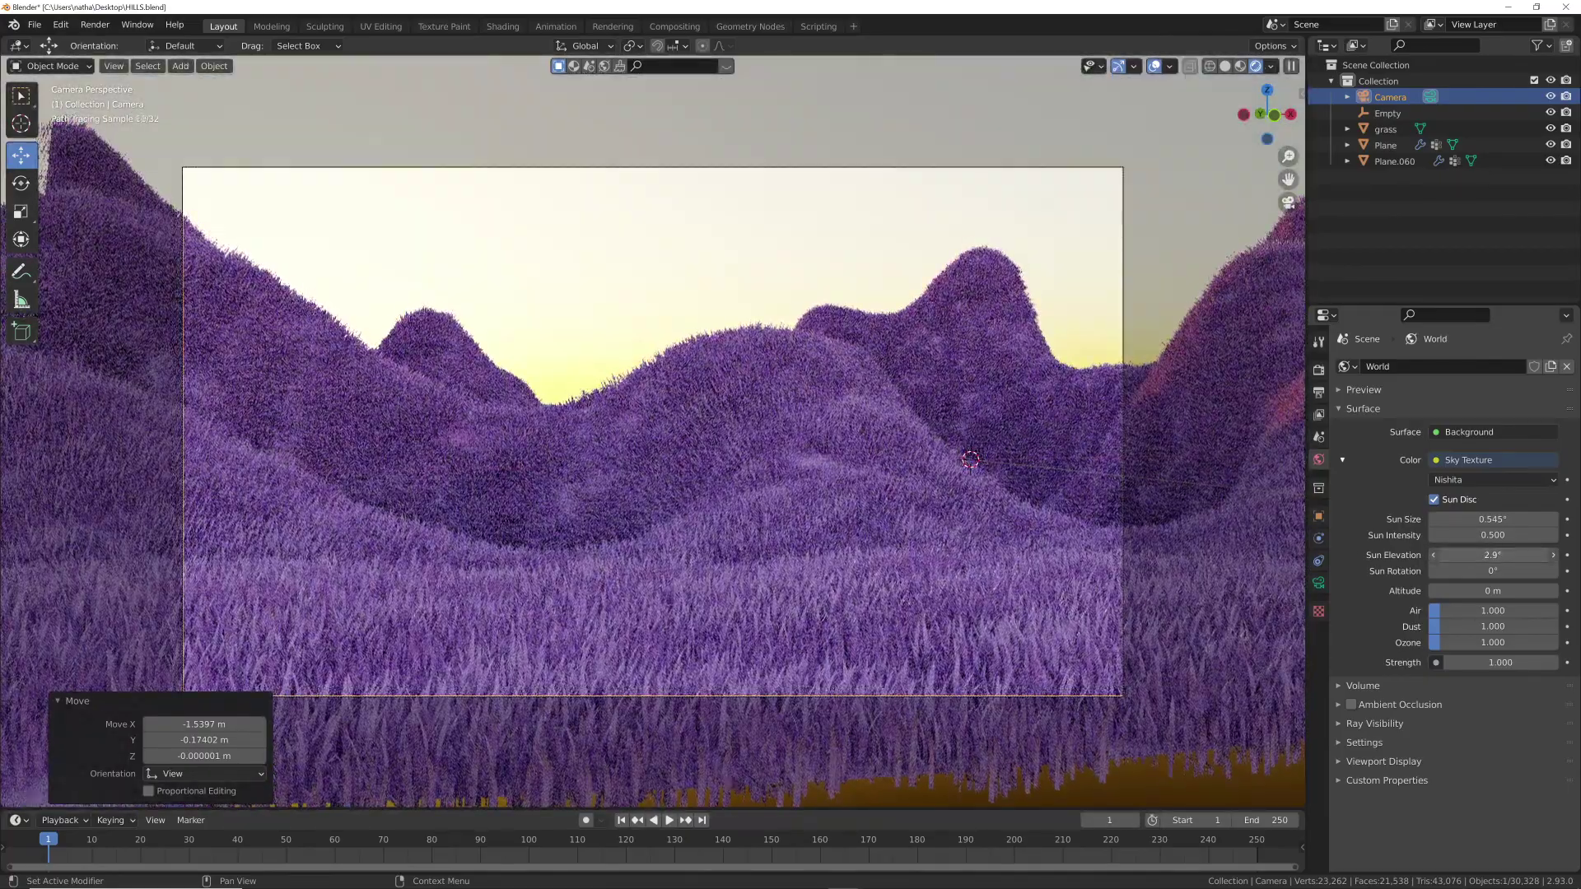
{"action": "mouse_move", "coordinate": [1493, 570]}
{"action": "left_mouse_down"}
{"action": "mouse_move", "coordinate": [1548, 571]}
{"action": "mouse_move", "coordinate": [1506, 570]}
{"action": "left_mouse_up"}
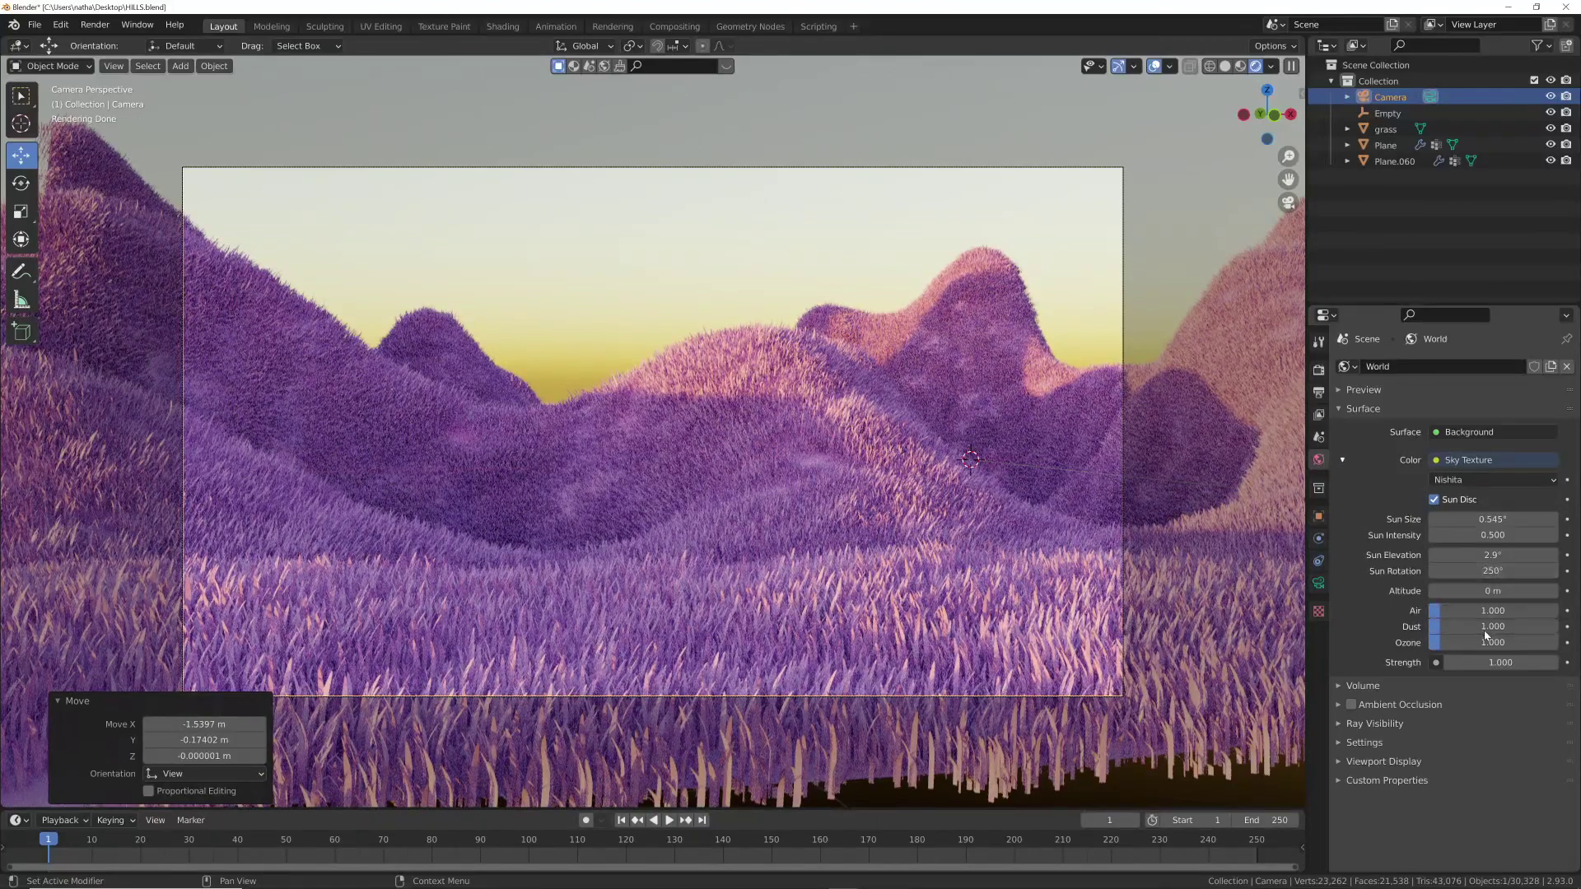
- Try a higher Air value and undo it, and set the sky's Ozone to 3.194 and Sun Rotation to 110°
{"action": "left_click_drag", "start_coordinate": [1482, 610], "coordinate": [1515, 610]}
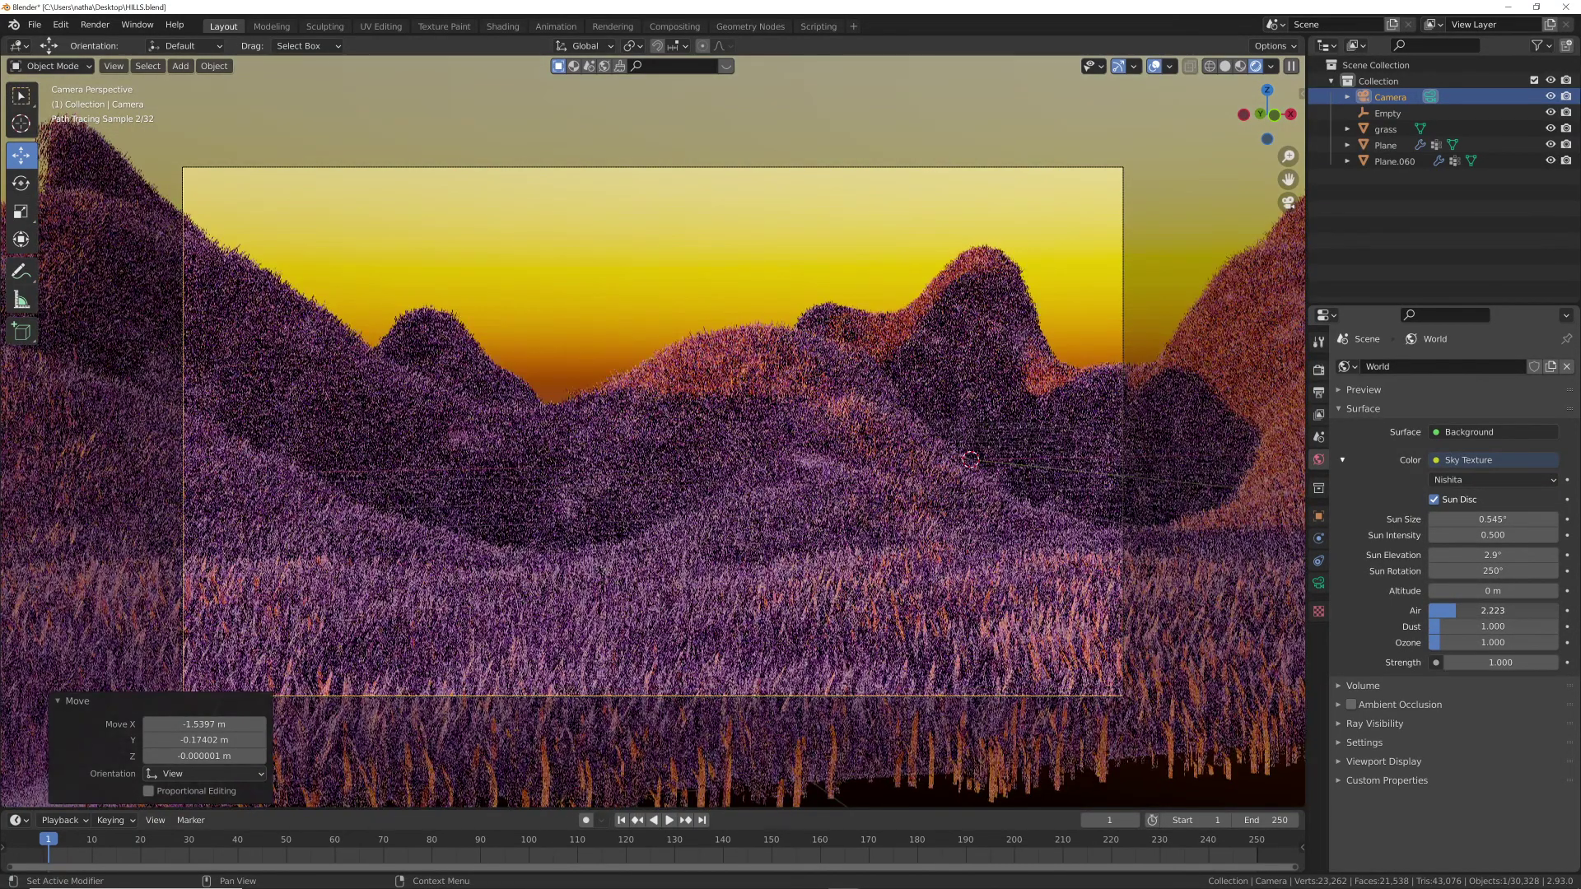
{"action": "key", "text": "ctrl+z"}
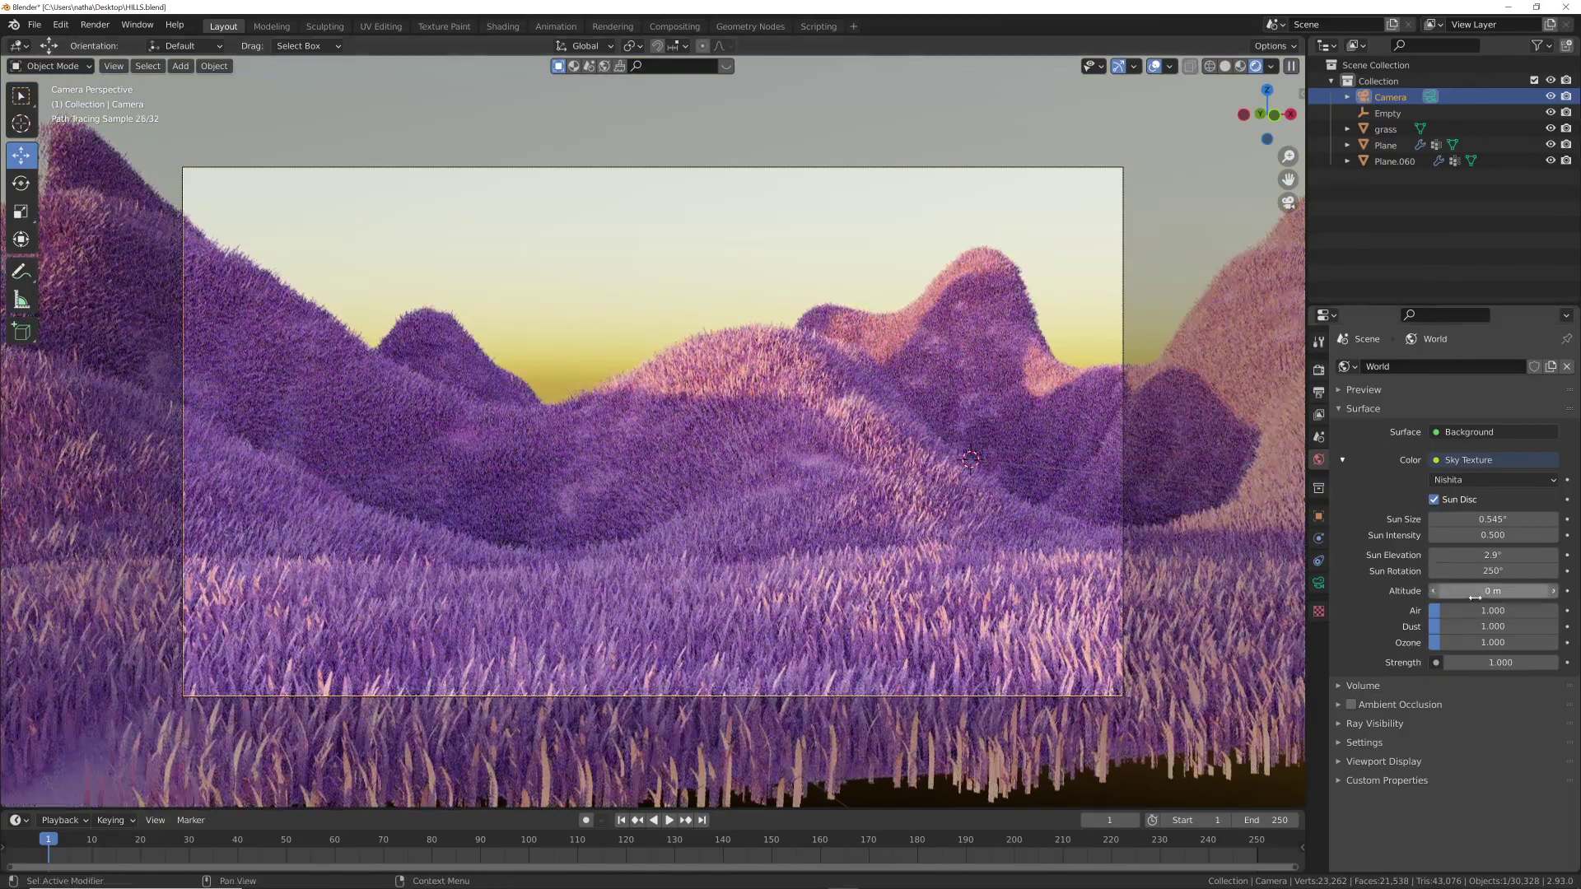
{"action": "left_click_drag", "start_coordinate": [1449, 643], "coordinate": [1472, 647]}
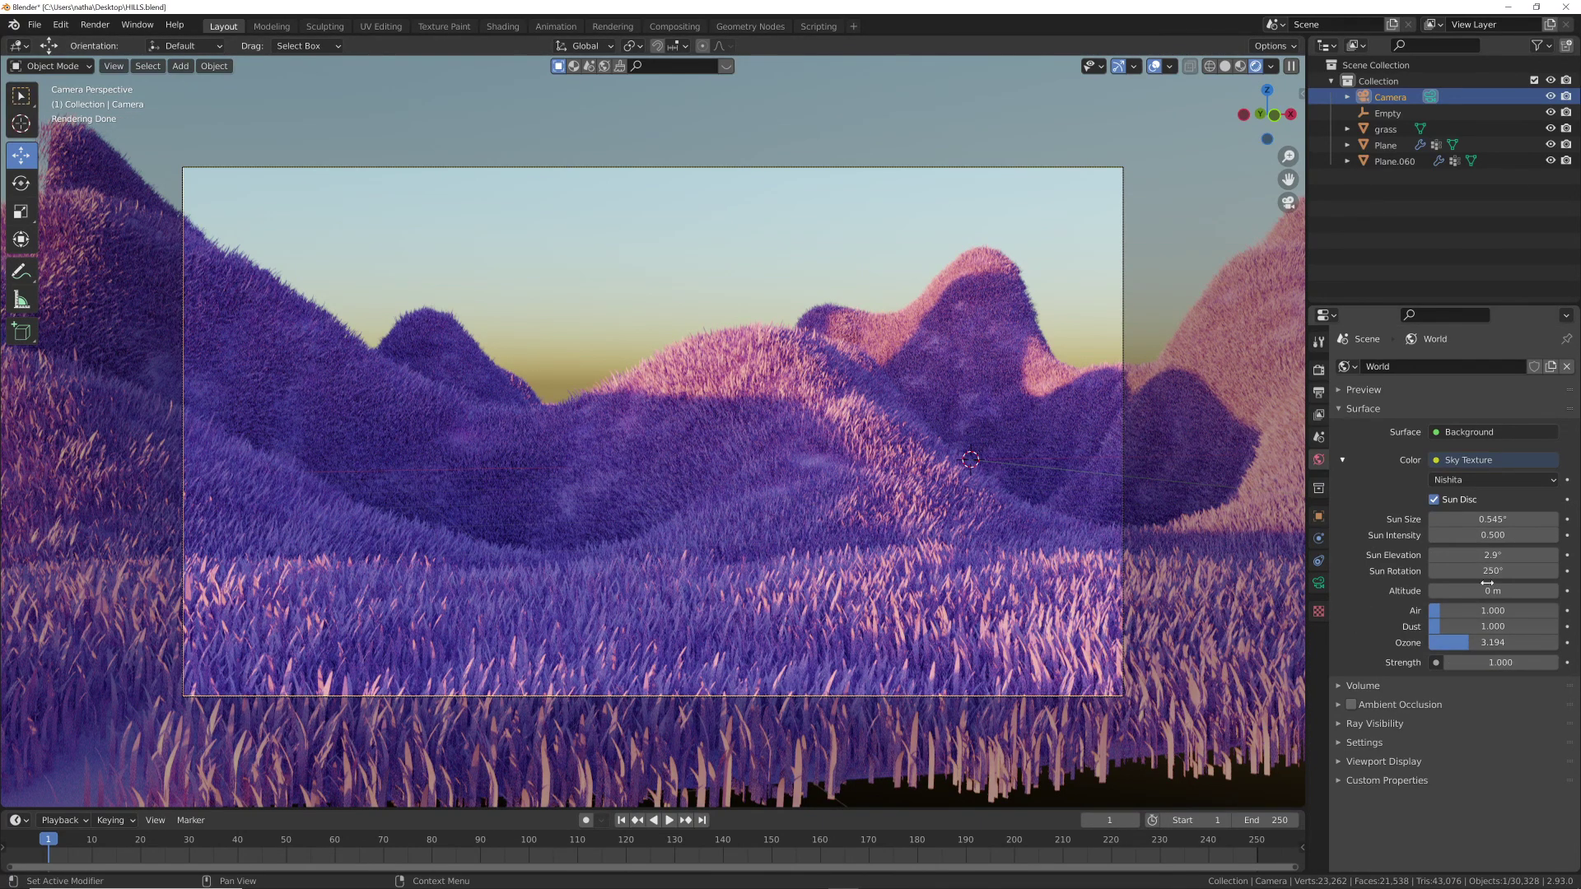
{"action": "left_click_drag", "start_coordinate": [1494, 572], "coordinate": [1412, 572]}
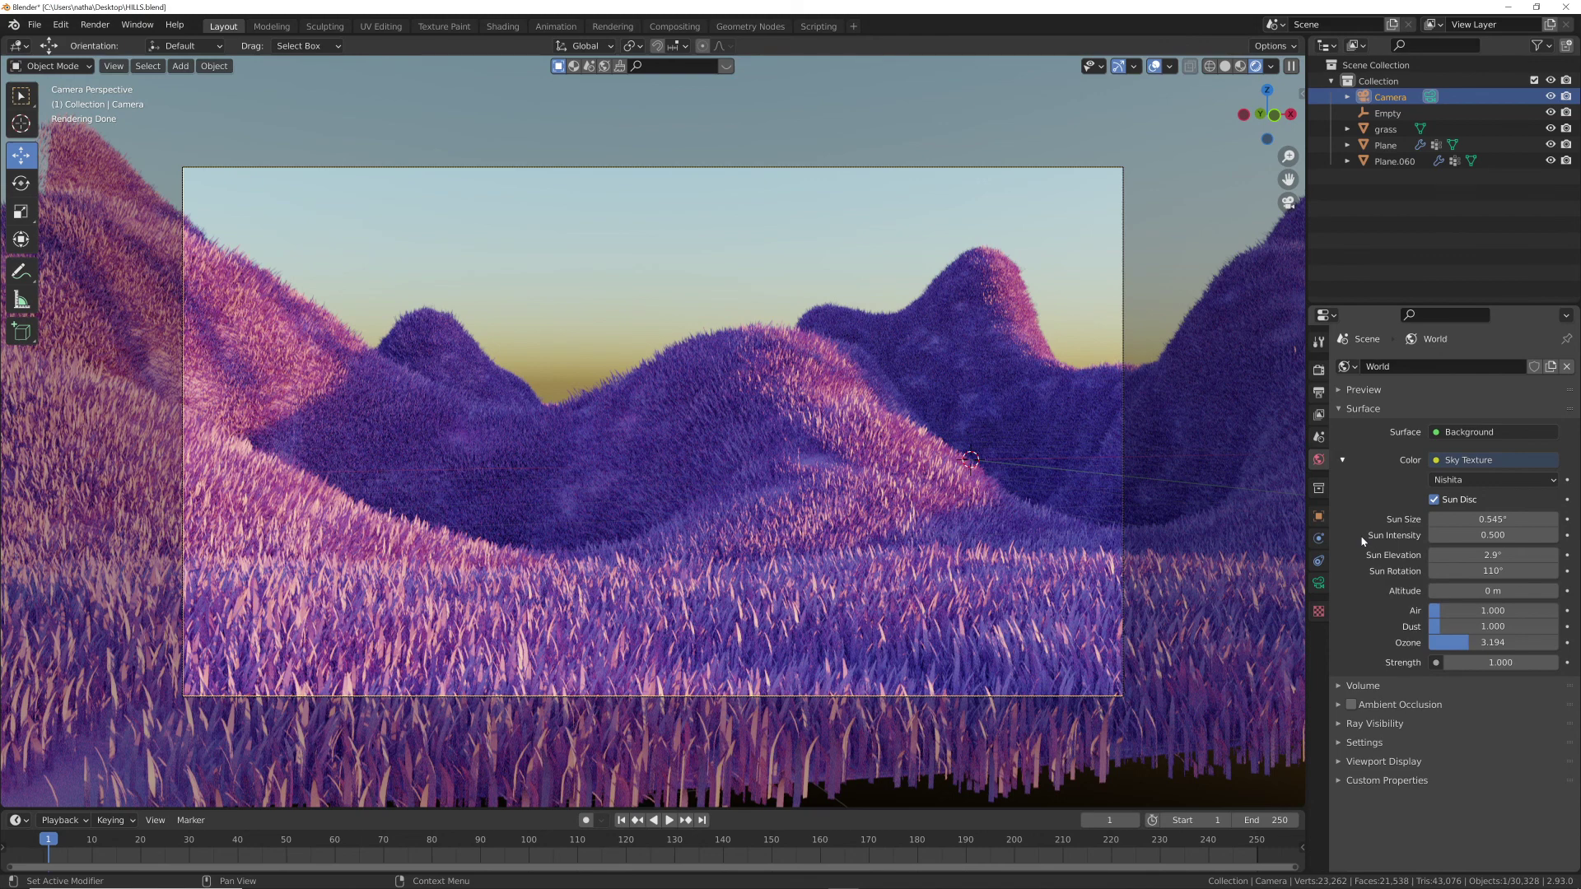
- Deselect all objects and save HILLS.blend
{"action": "key", "text": "a"}
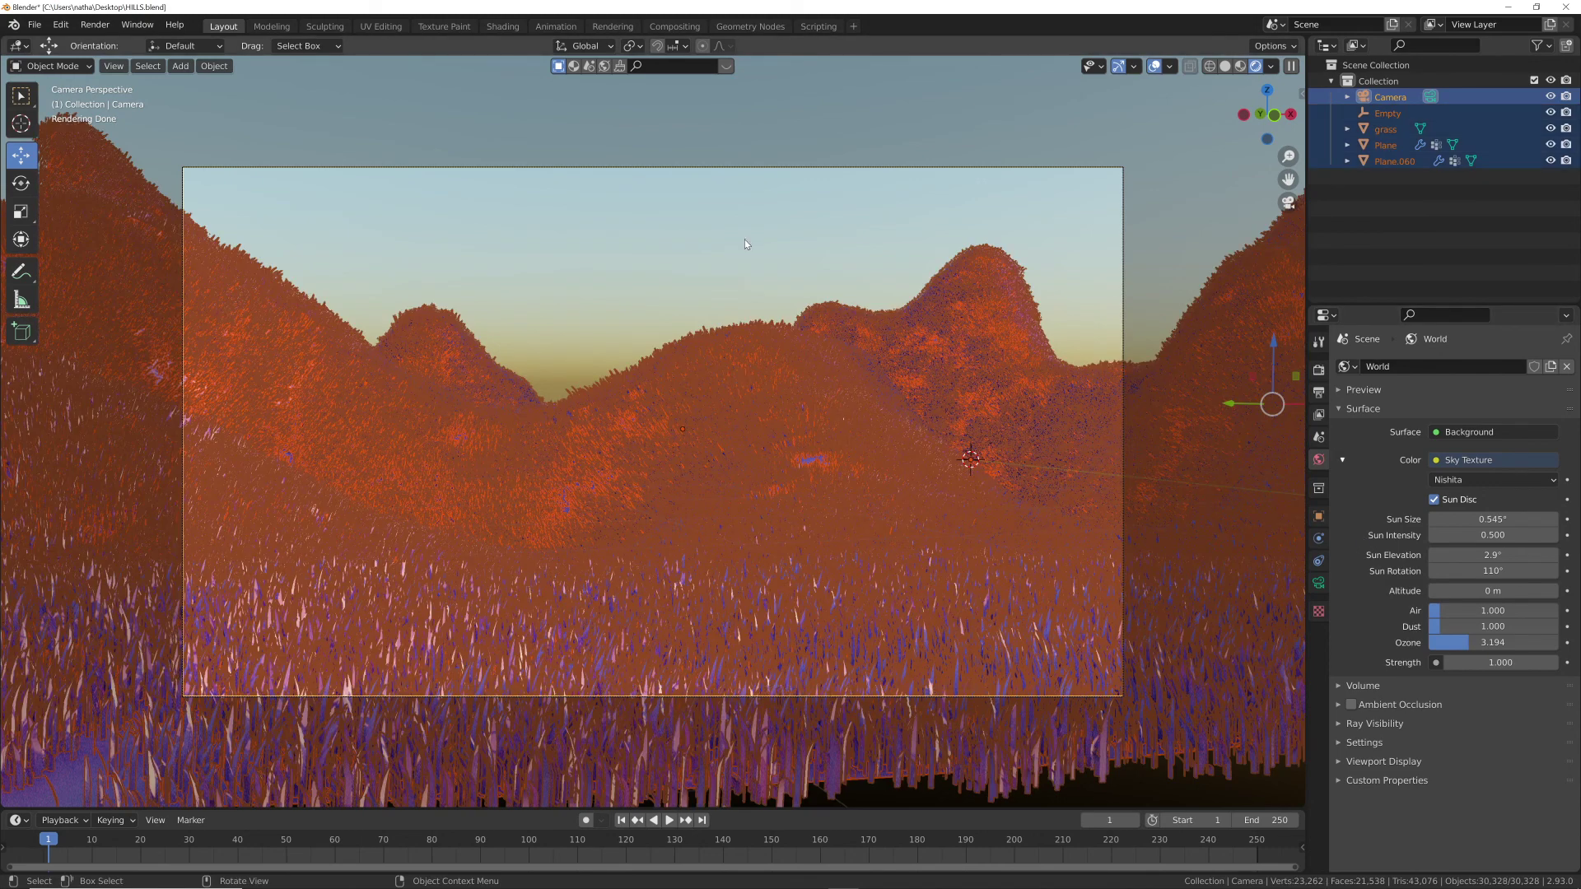
{"action": "key", "text": "alt+a"}
{"action": "left_click", "coordinate": [34, 23]}
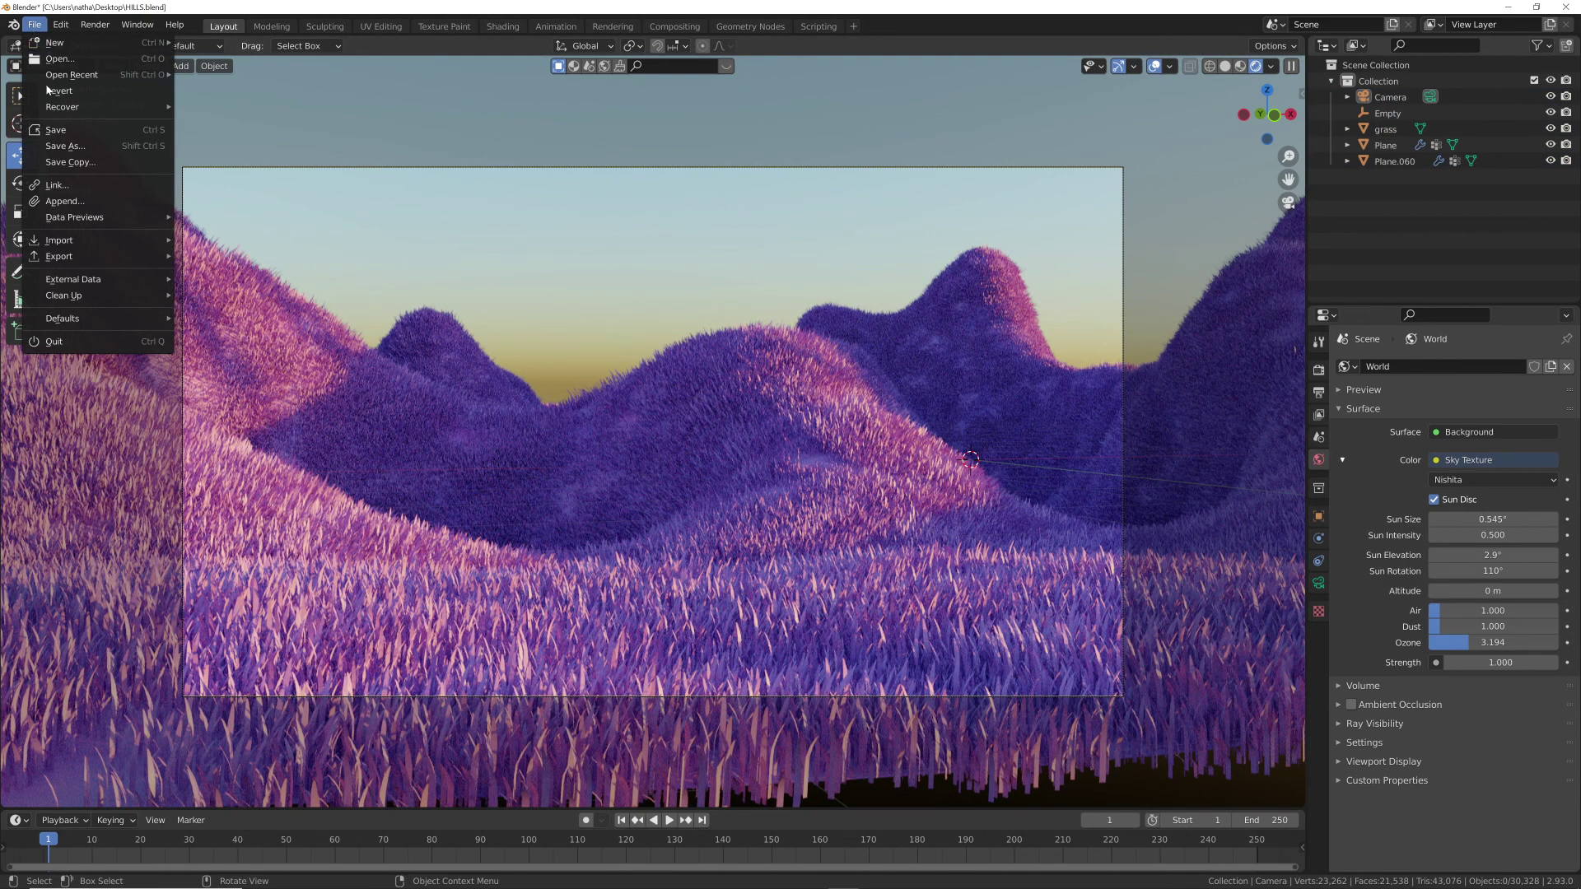
{"action": "left_click", "coordinate": [59, 129]}
- Add an ico sphere at the world origin and subdivide its mesh with 4 cuts and smoothness 1.000
{"action": "key", "text": "shift+a"}
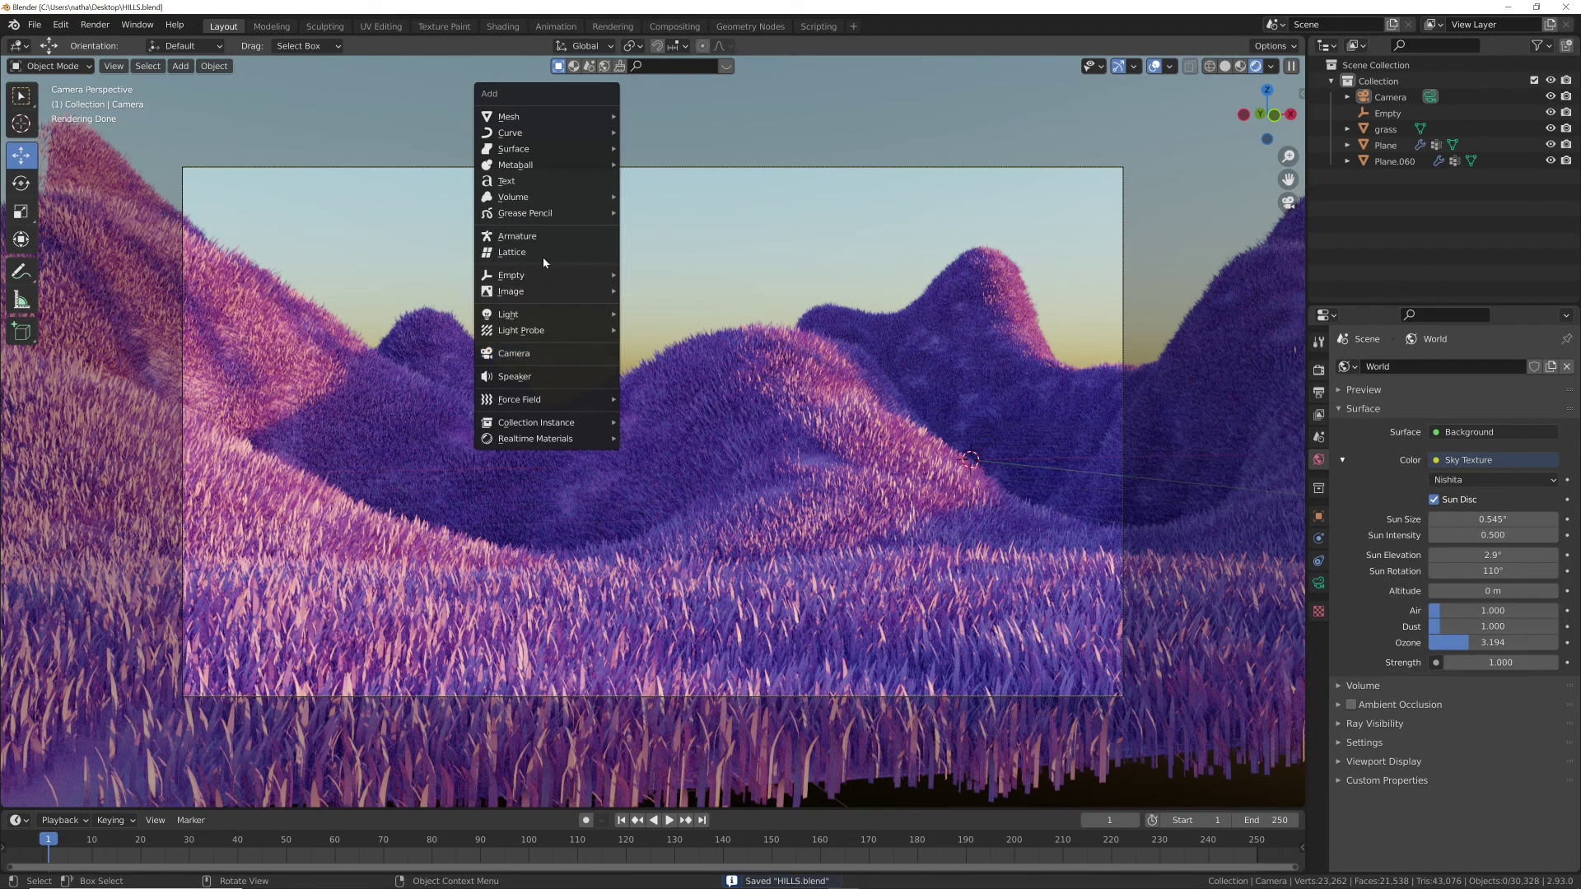
{"action": "mouse_move", "coordinate": [527, 117]}
{"action": "left_click", "coordinate": [656, 181]}
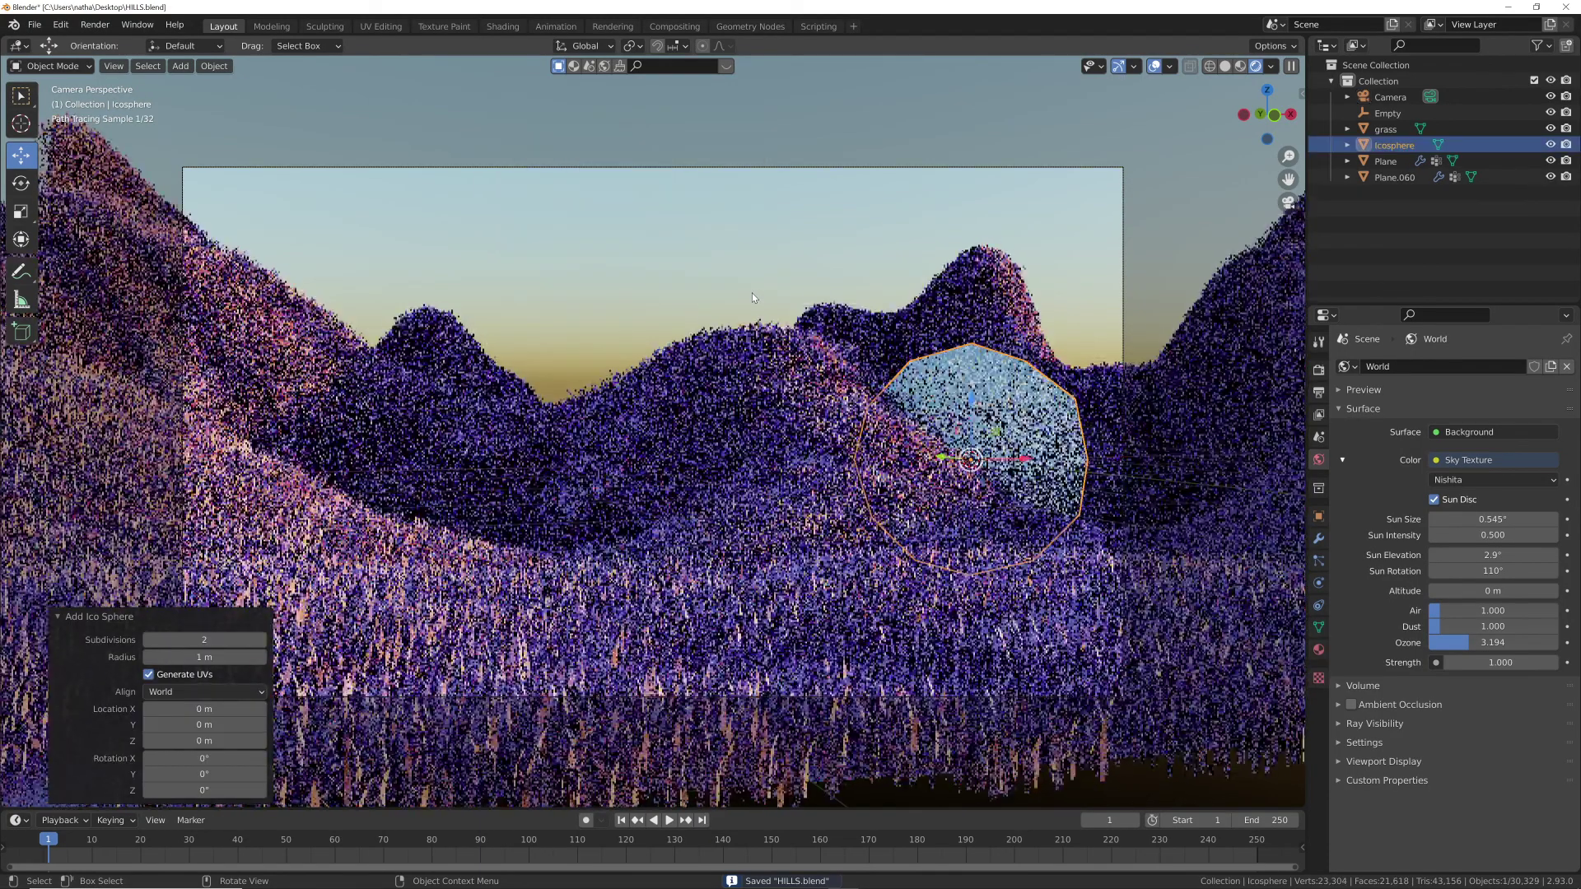
{"action": "key", "text": "Tab"}
{"action": "right_click", "coordinate": [861, 417]}
{"action": "left_click", "coordinate": [861, 416]}
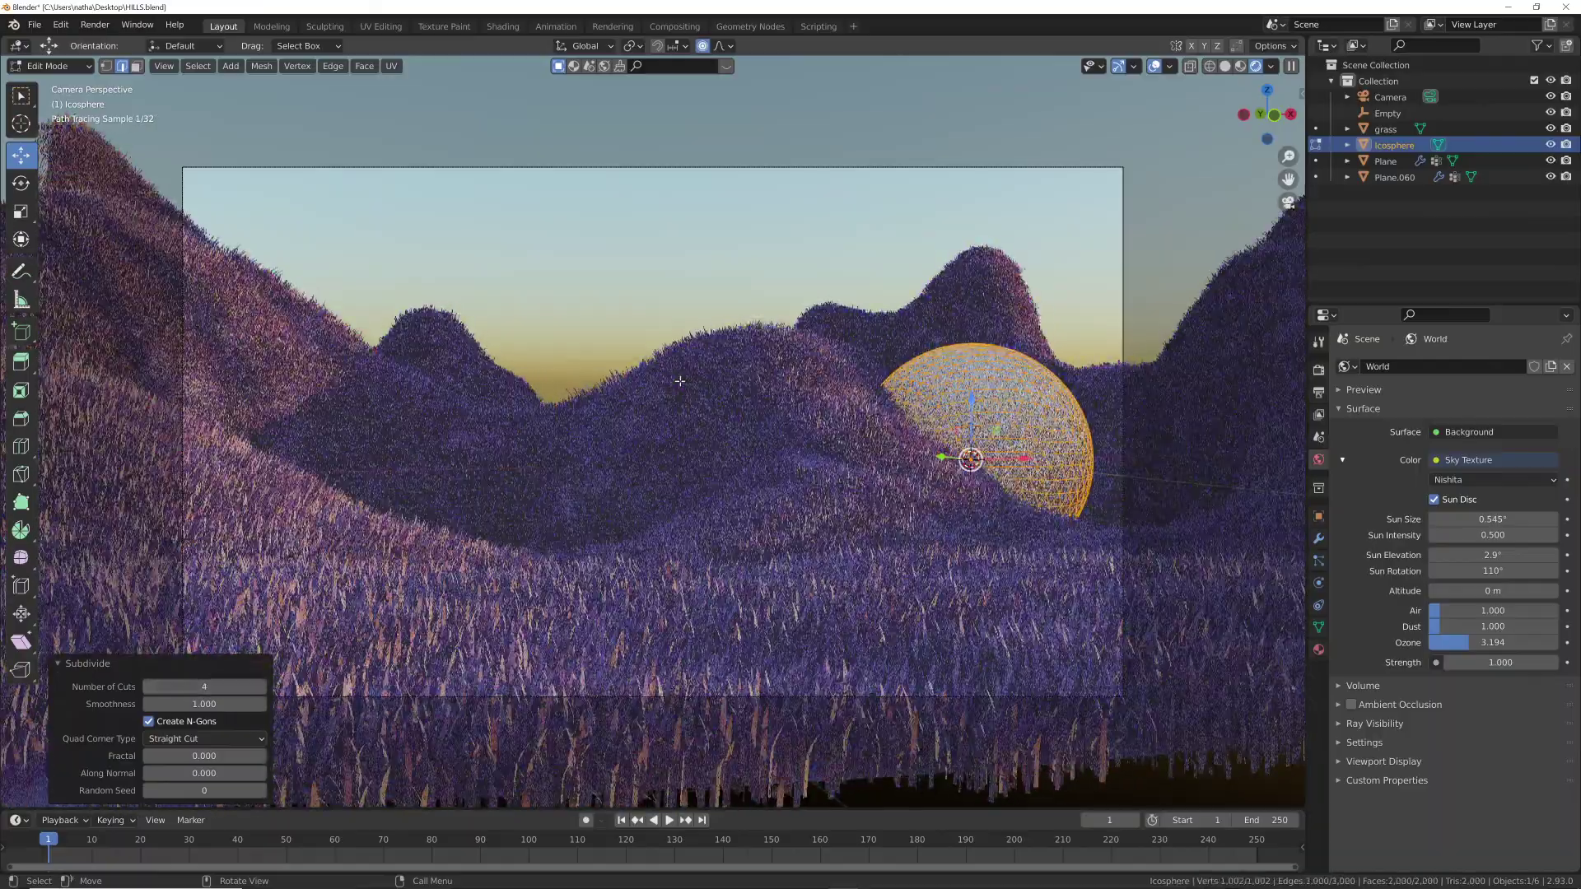
- Return the ico sphere to Object Mode and shade it smooth
{"action": "key", "text": "Tab"}
{"action": "right_click", "coordinate": [635, 385]}
{"action": "left_click", "coordinate": [704, 397]}
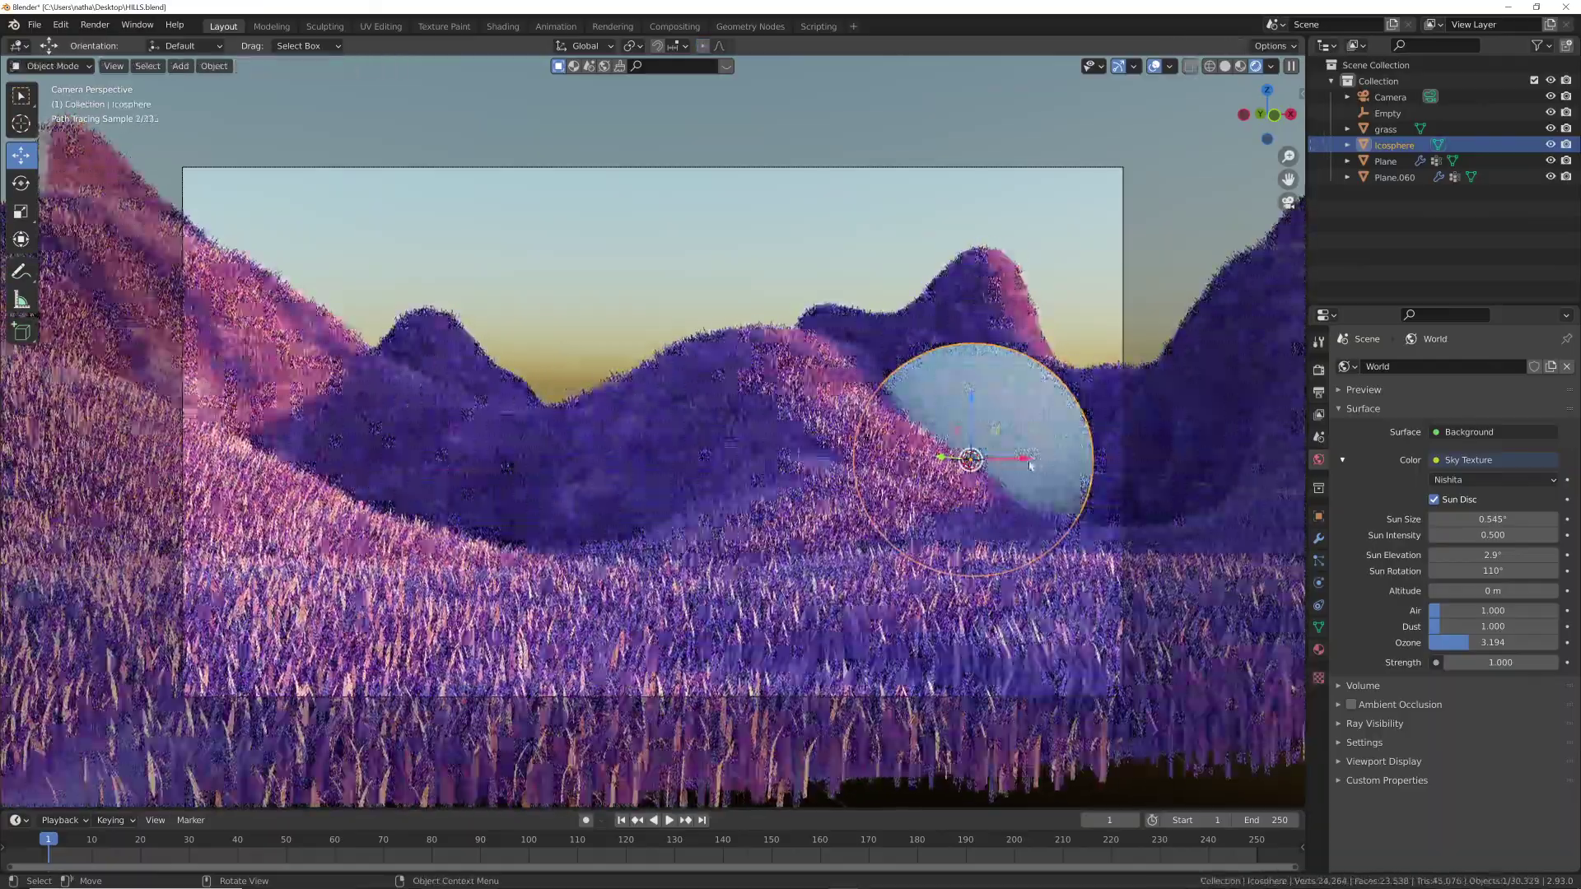
- Move the ico sphere along X and Y to the left part of the camera's frame, half sunk in the grass, and return to camera view
{"action": "key", "text": "g"}
{"action": "key", "text": "x"}
{"action": "left_click", "coordinate": [544, 508]}
{"action": "middle_click_drag", "start_coordinate": [544, 508], "coordinate": [574, 623]}
{"action": "key", "text": "z"}
{"action": "key", "text": "g"}
{"action": "key", "text": "y"}
{"action": "left_click", "coordinate": [603, 630]}
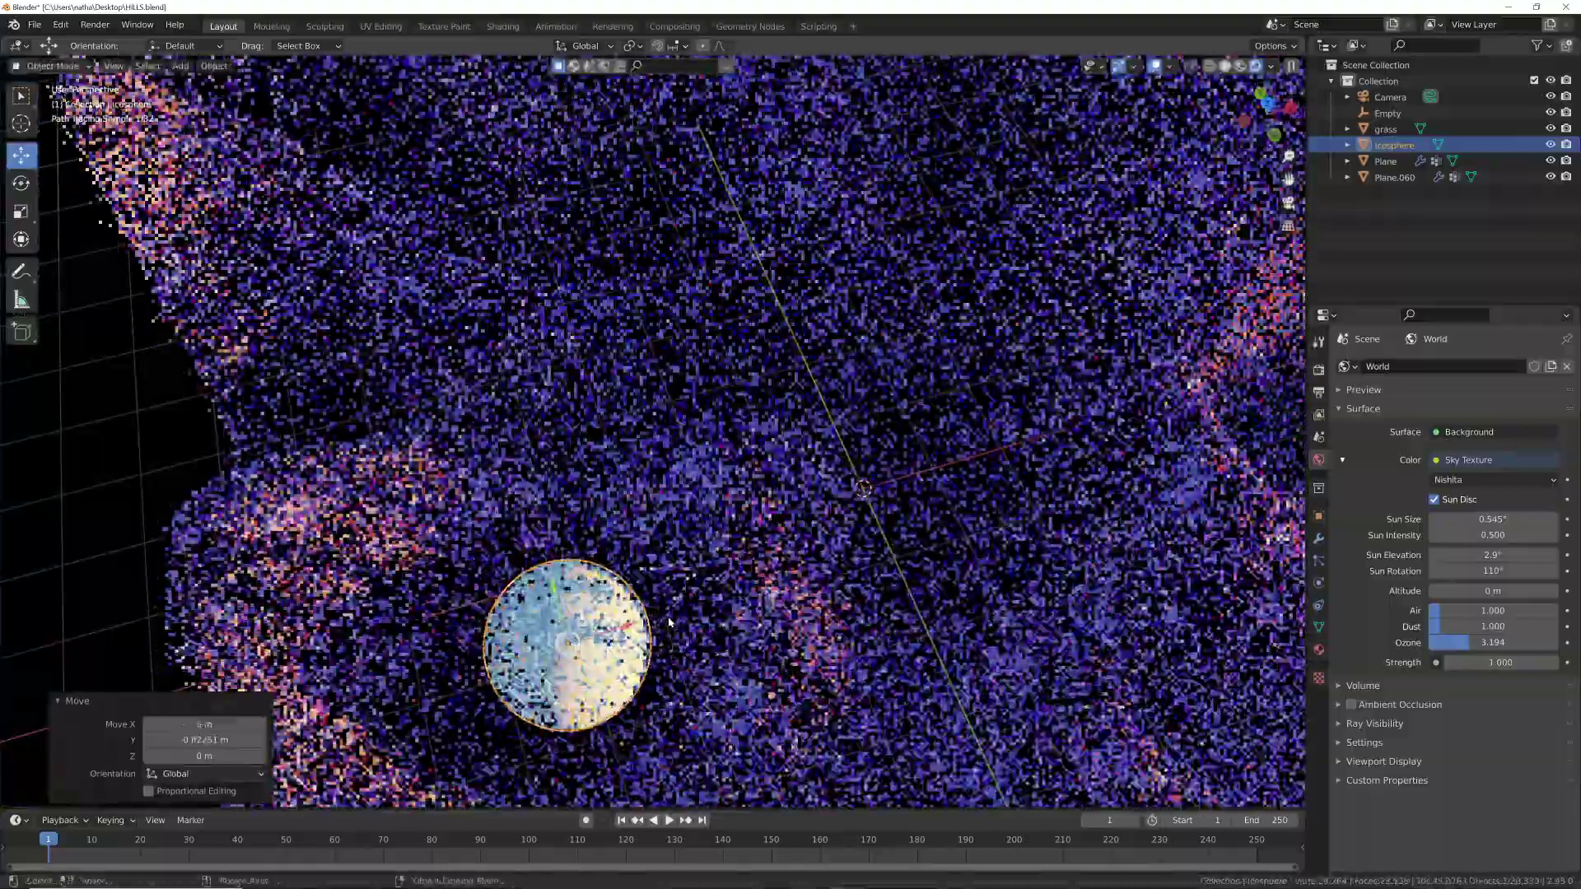
{"action": "key", "text": "g"}
{"action": "key", "text": "x"}
{"action": "left_click", "coordinate": [585, 629]}
{"action": "key", "text": "KP_0"}
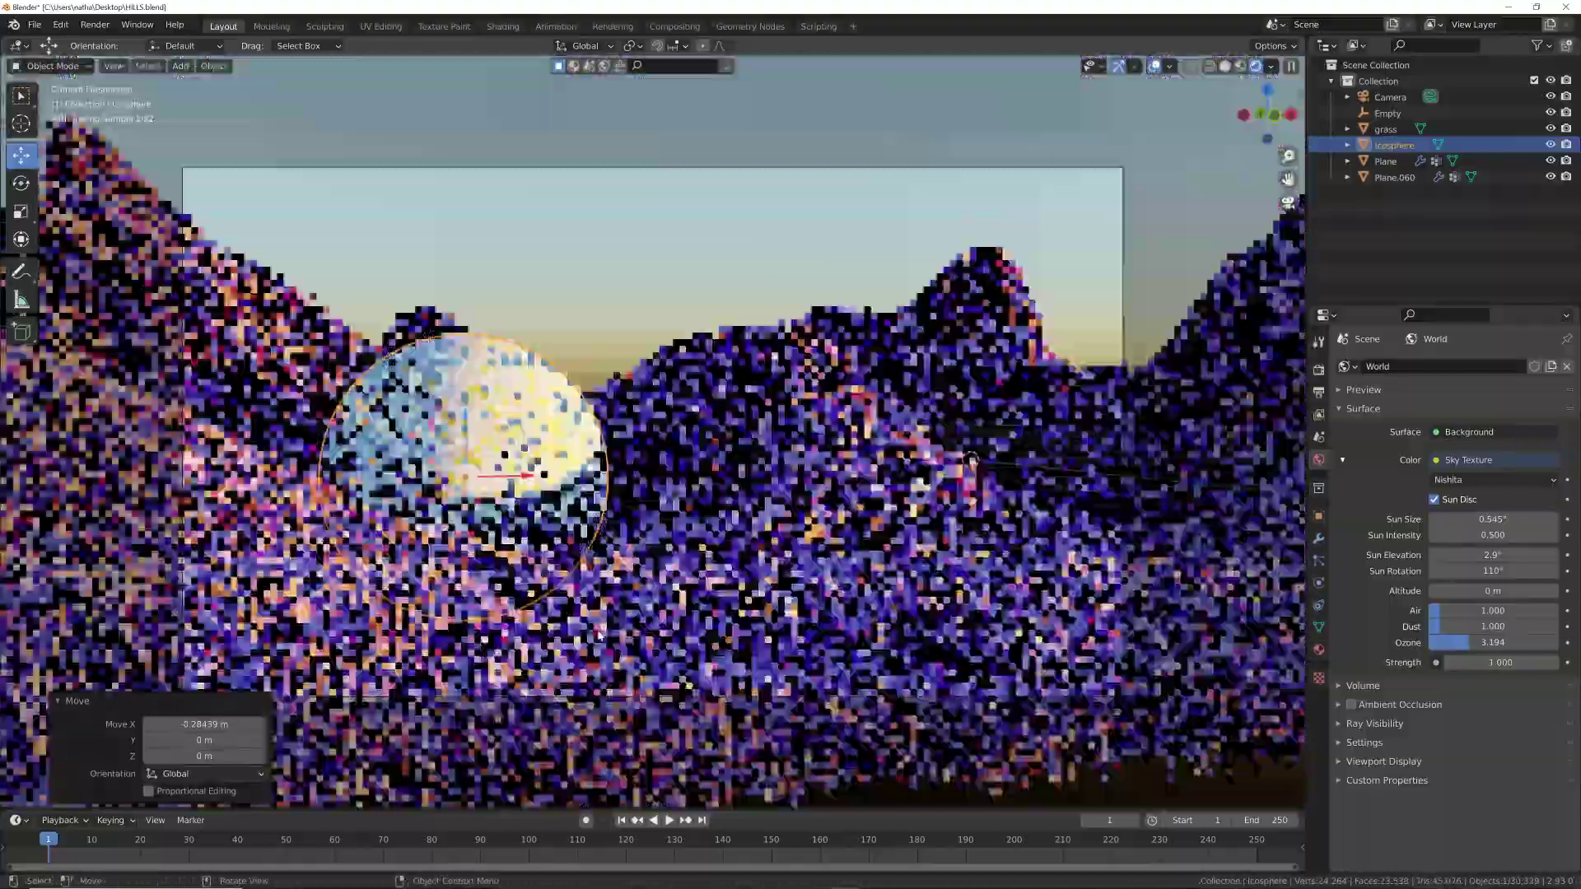
- Apply the Scratched Paint preset from the Realtime Materials paint category to the ico sphere
{"action": "key", "text": "shift+a"}
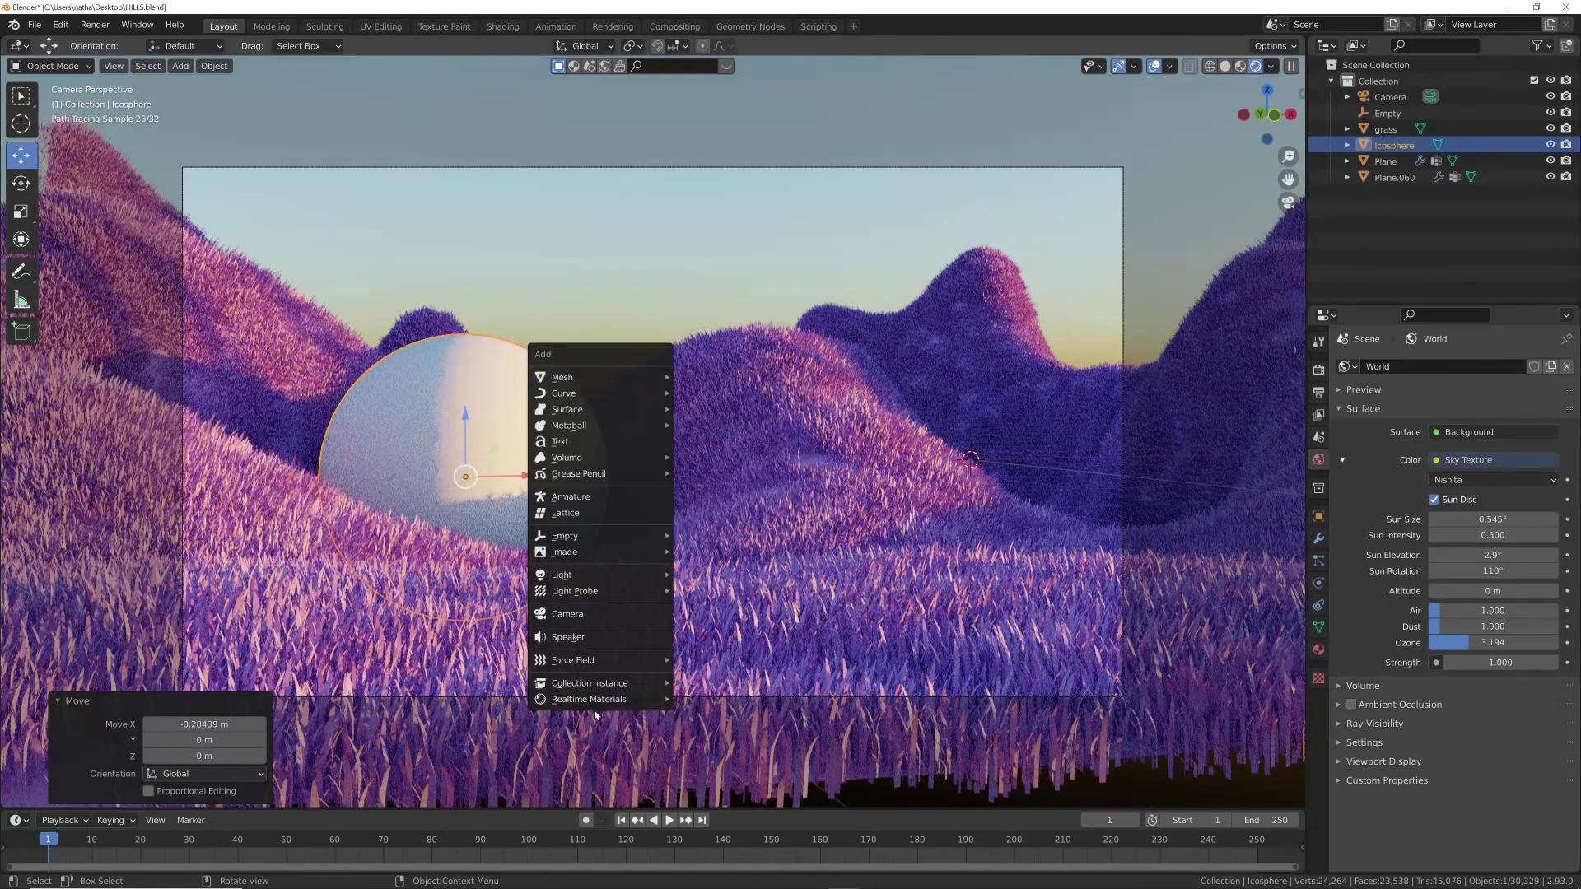
{"action": "mouse_move", "coordinate": [724, 703]}
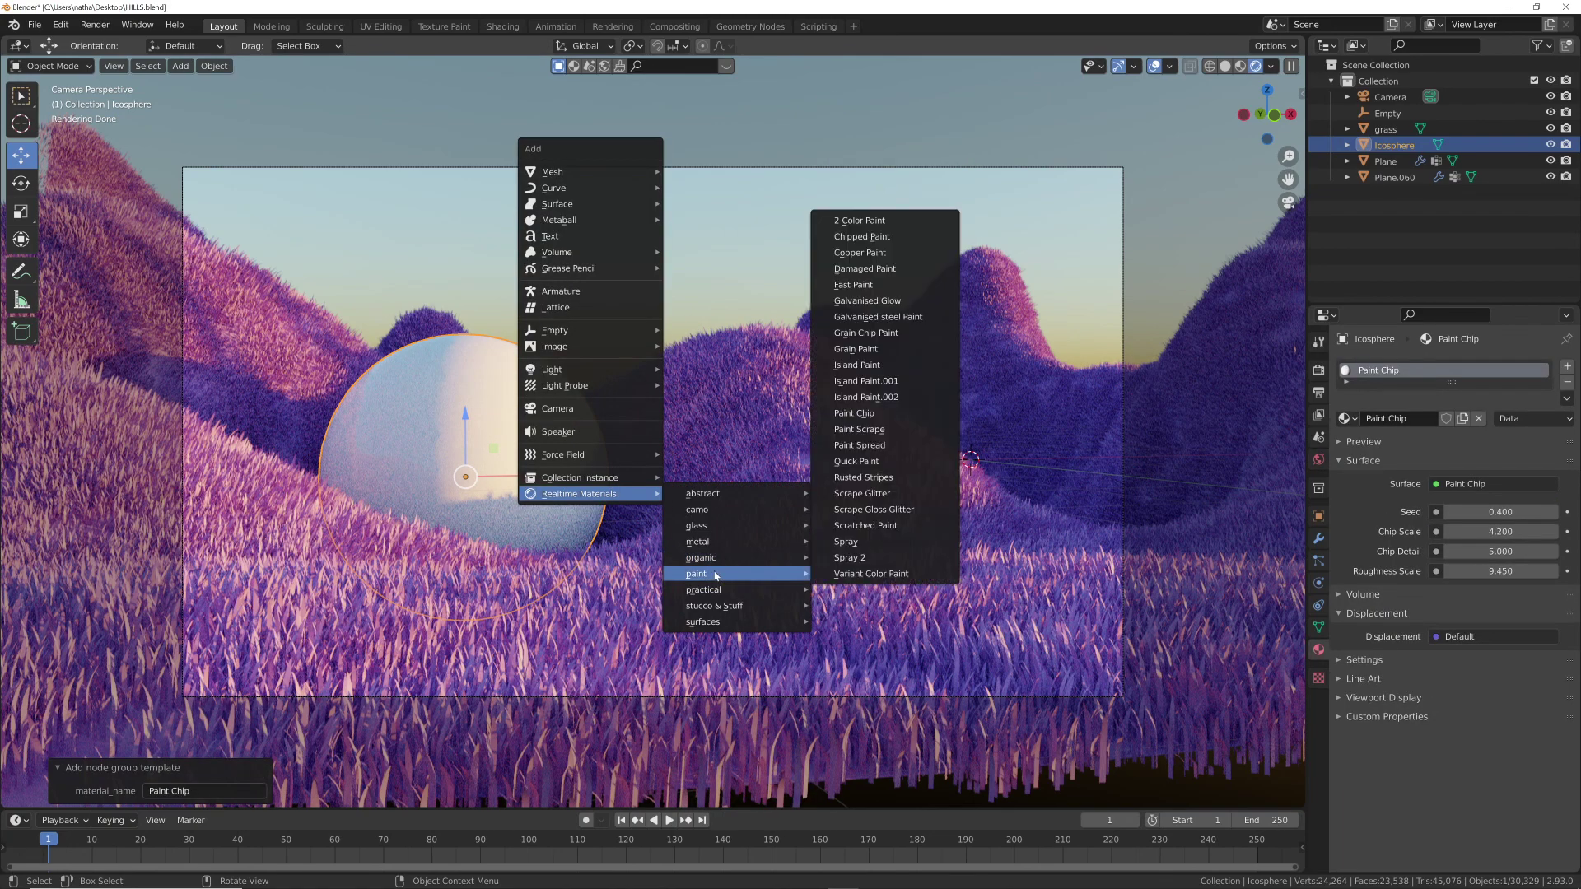
{"action": "left_click", "coordinate": [840, 527]}
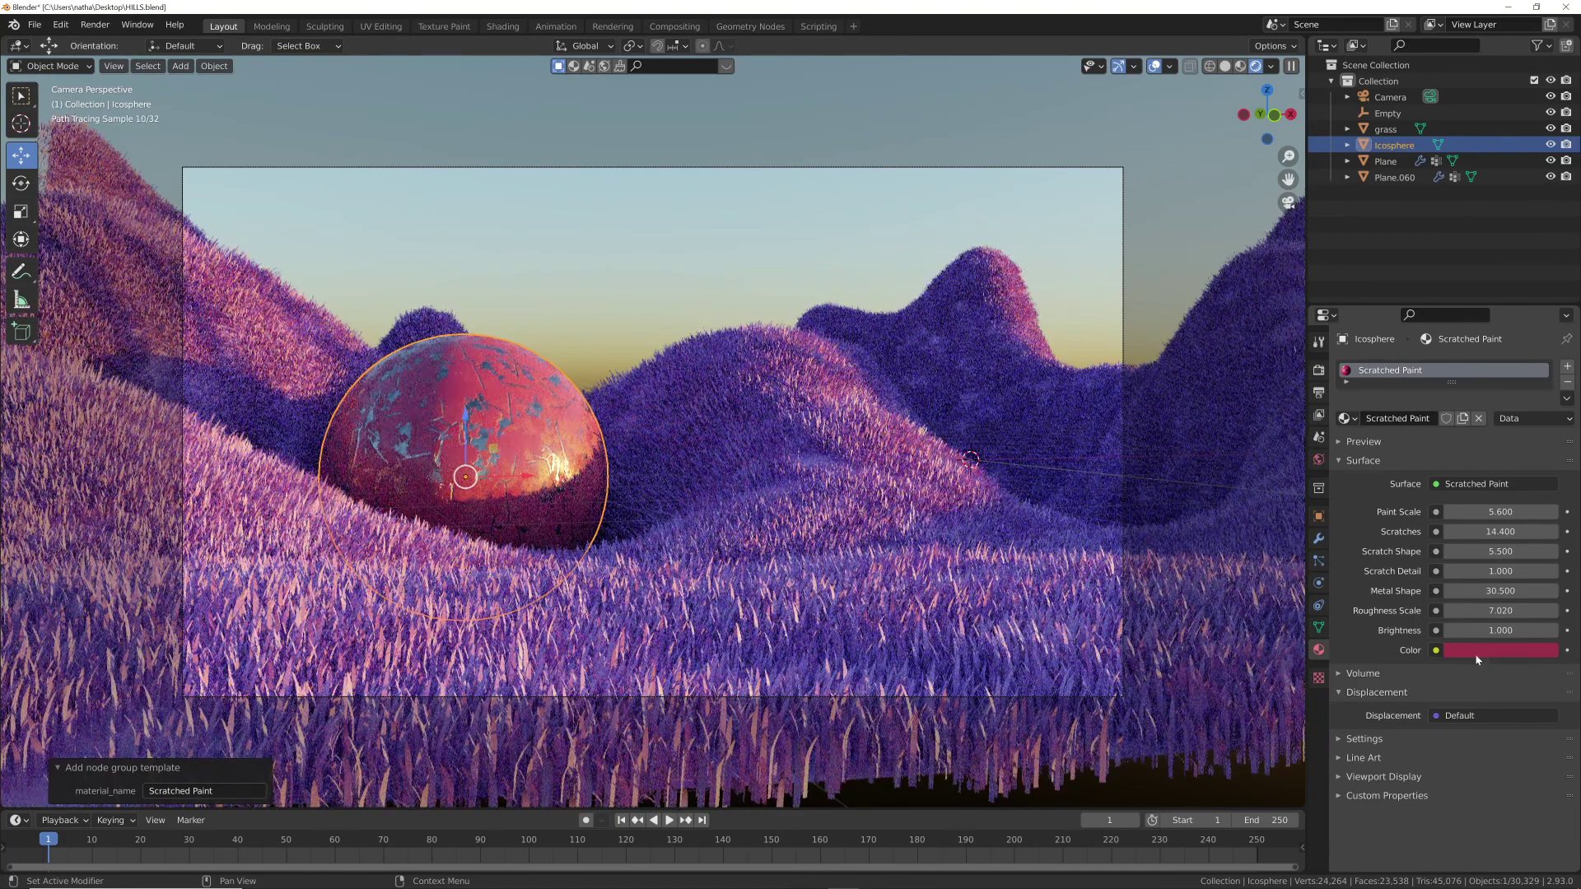
- Change the Scratched Paint material's color to green and save the file
{"action": "left_click", "coordinate": [1476, 658]}
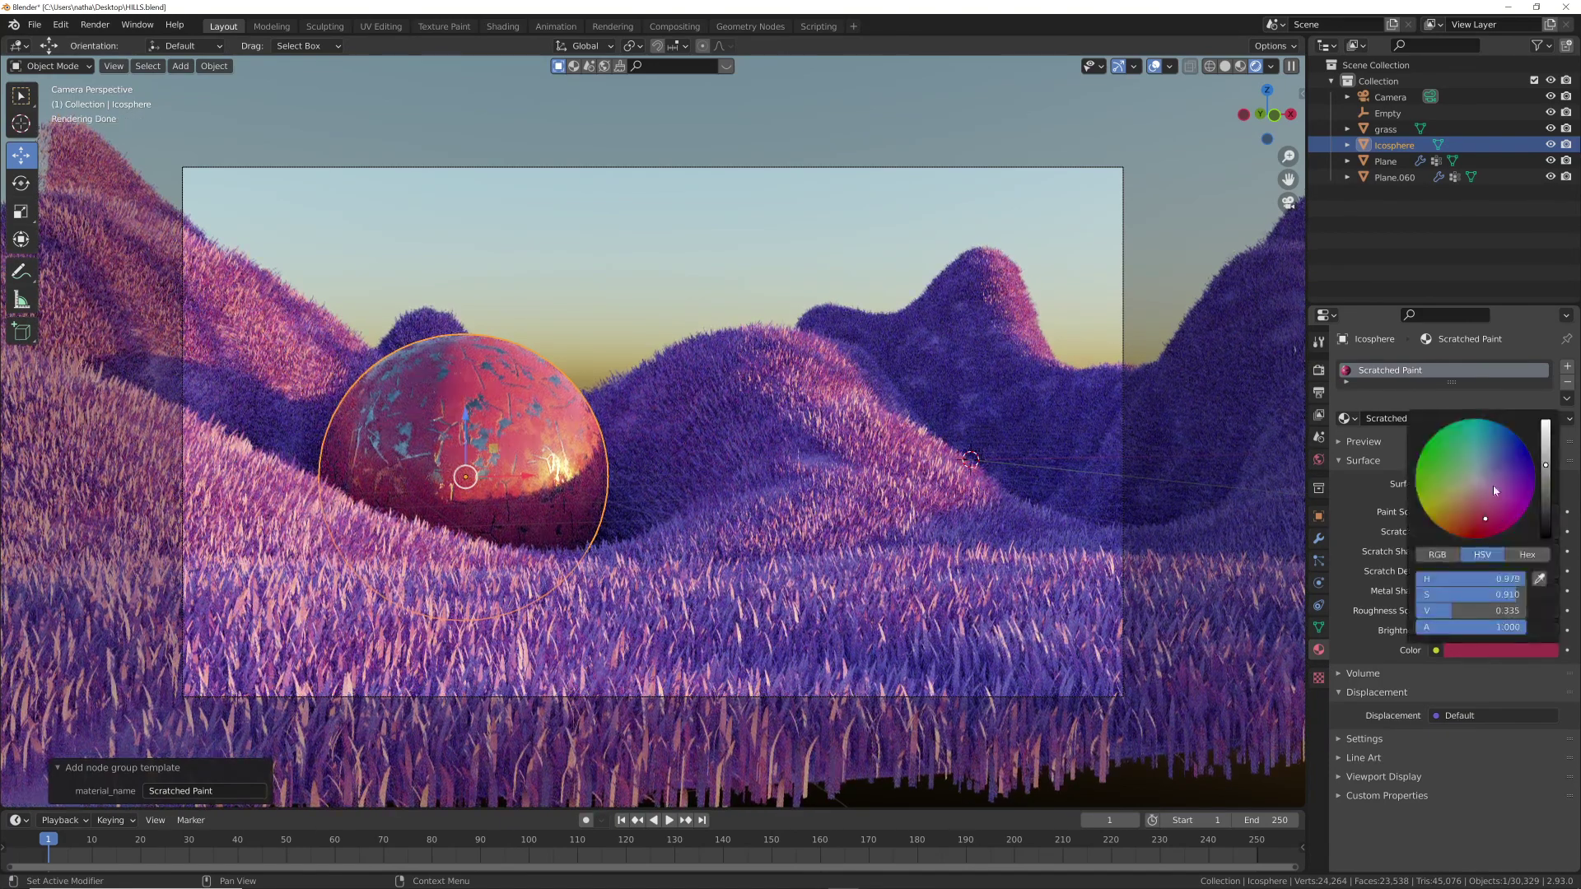
{"action": "left_click", "coordinate": [1442, 458]}
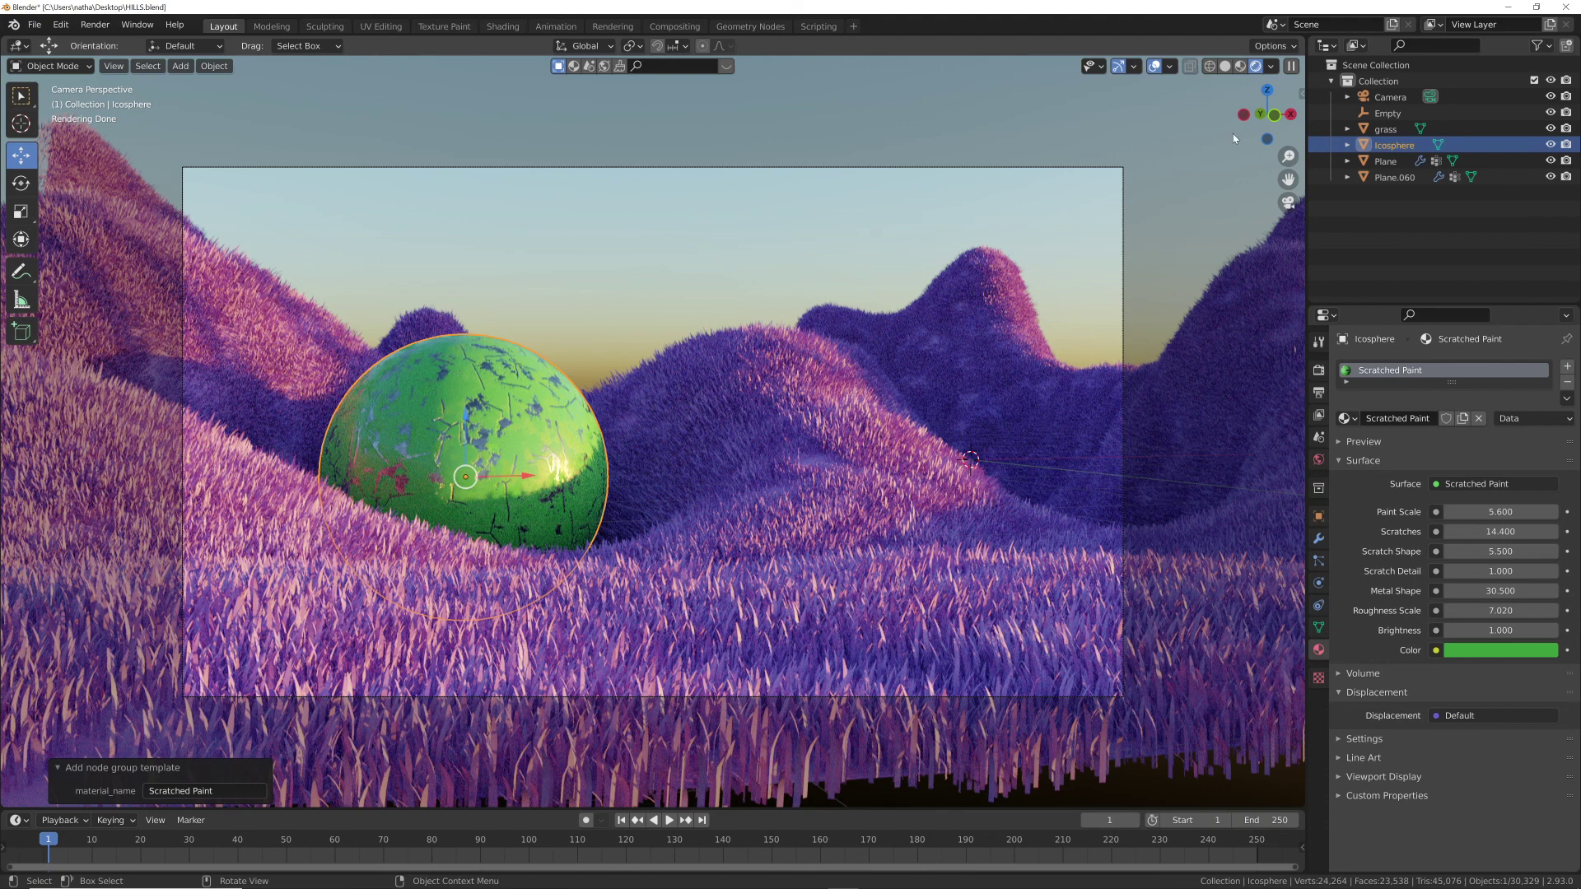
{"action": "left_click", "coordinate": [35, 24]}
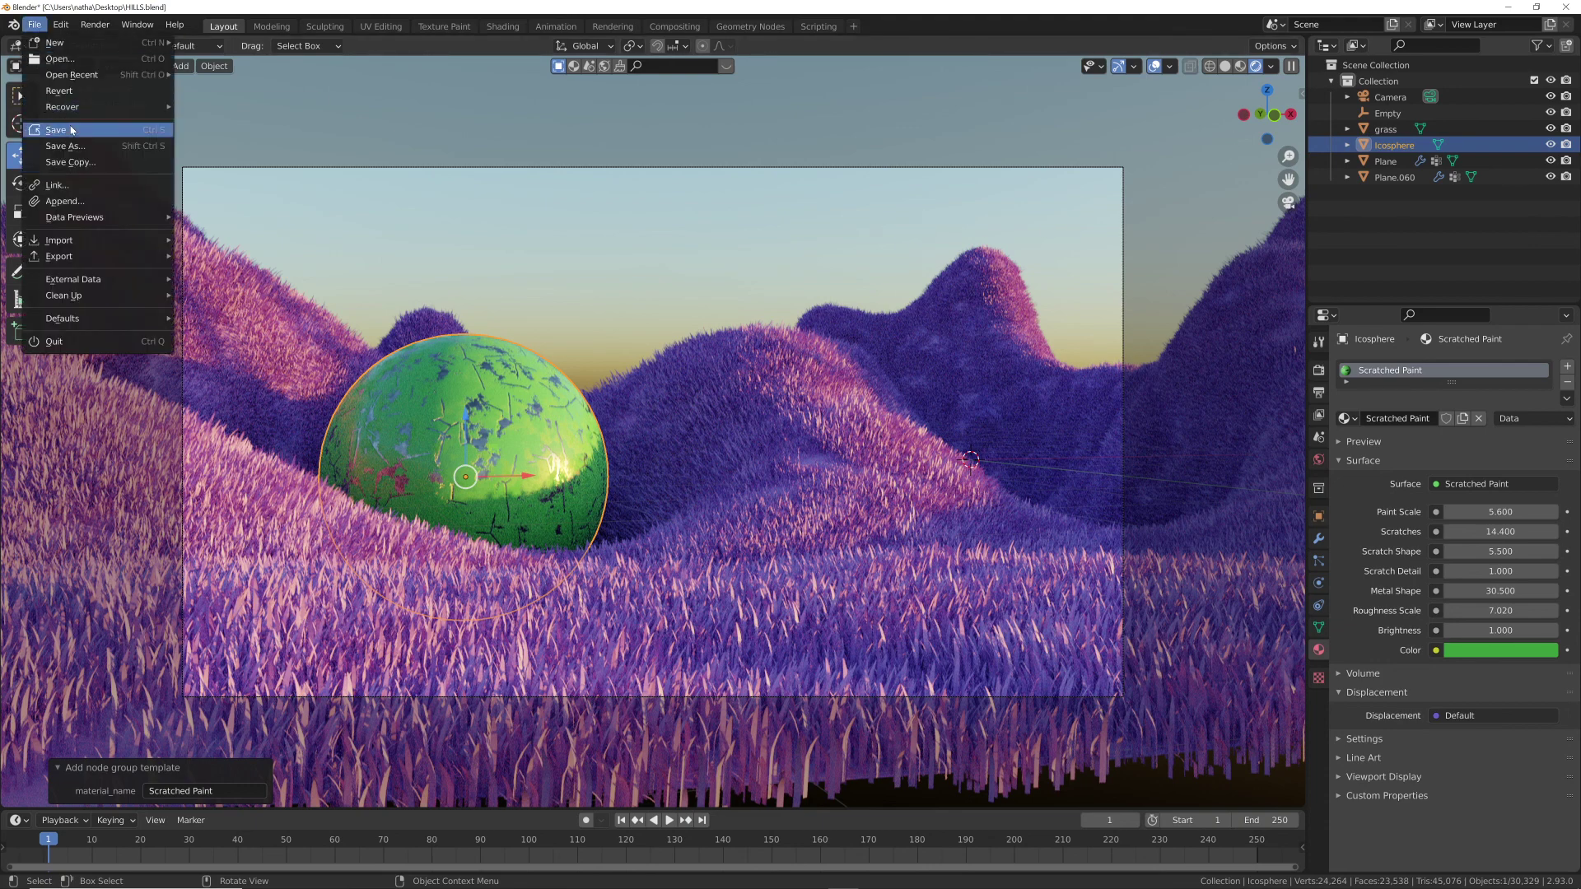
{"action": "left_click", "coordinate": [50, 126]}
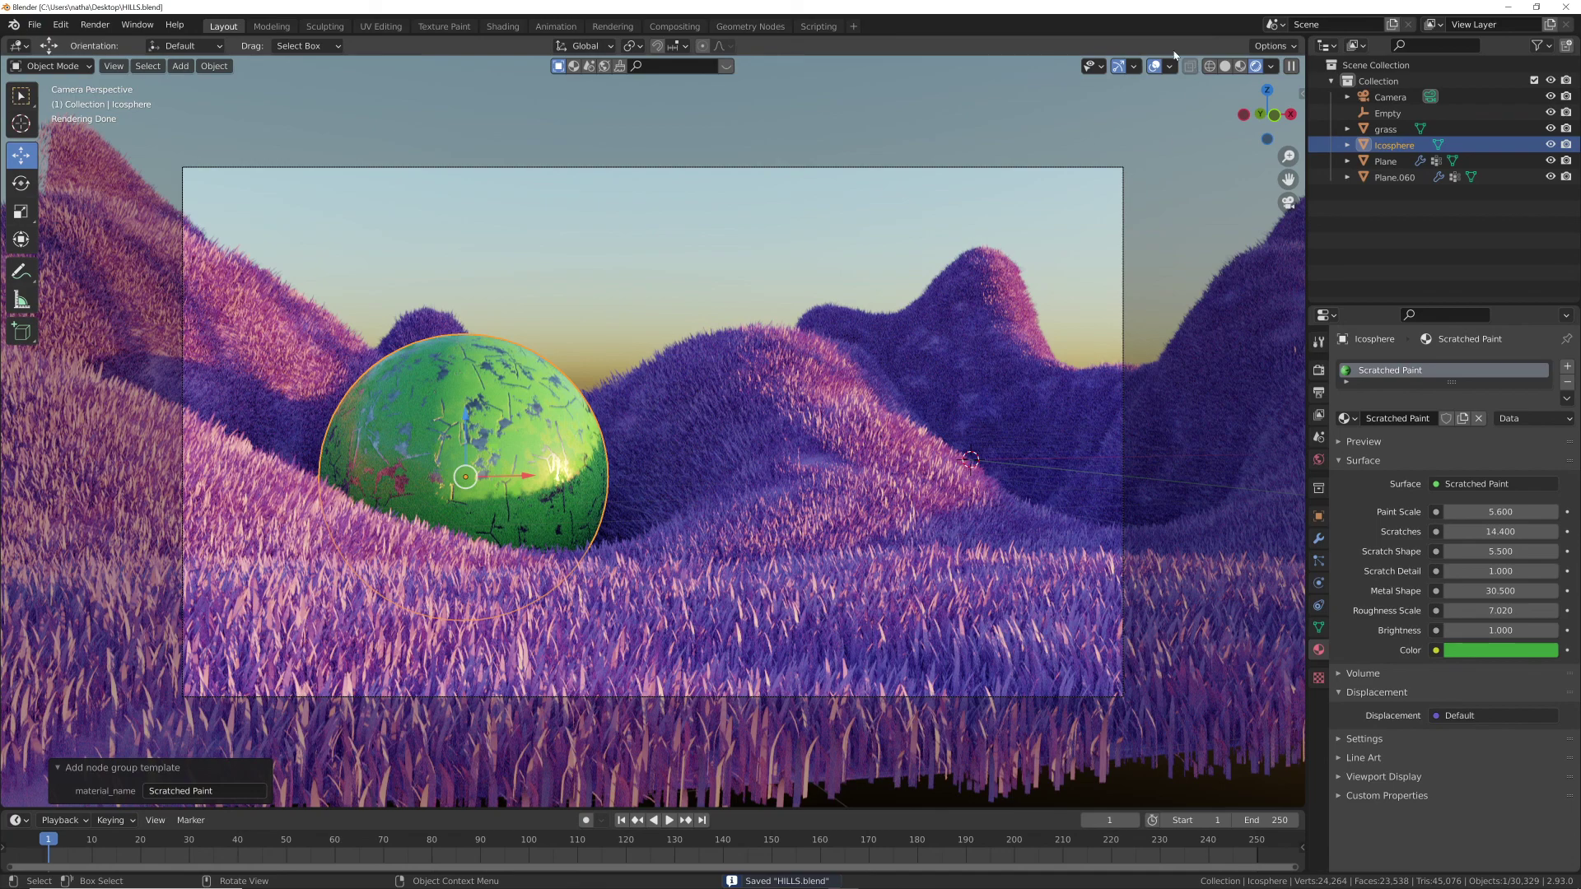
- Switch to the Geometry Nodes workspace in camera view, select the grass-covered Plane and hide the viewport's gizmos and overlays
{"action": "left_click", "coordinate": [502, 27]}
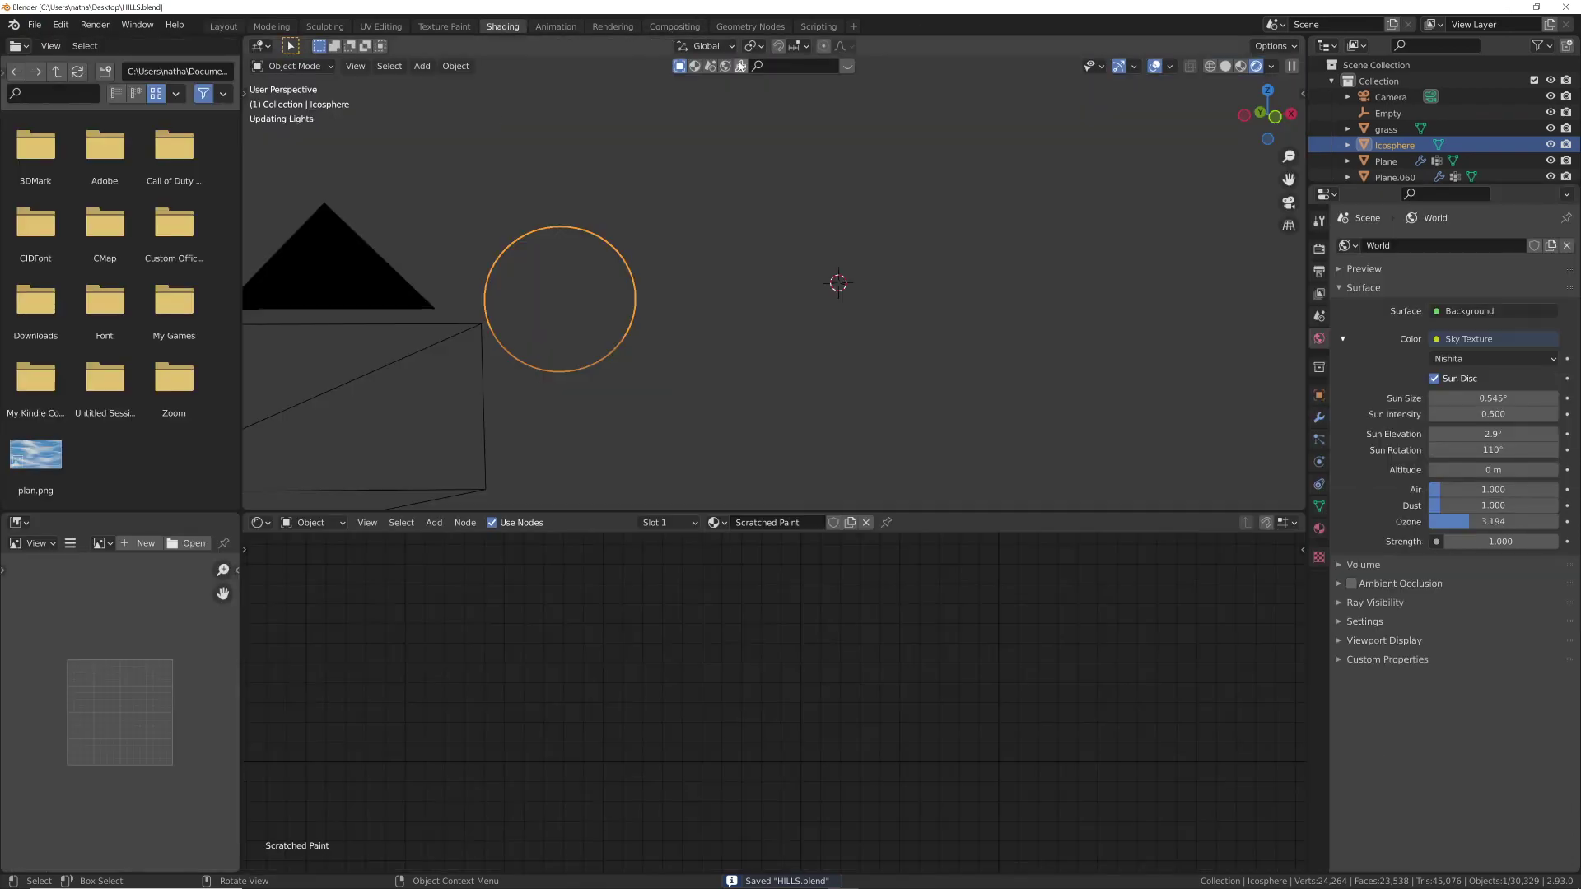
{"action": "left_click", "coordinate": [750, 26]}
{"action": "middle_click_drag", "start_coordinate": [766, 256], "coordinate": [755, 290]}
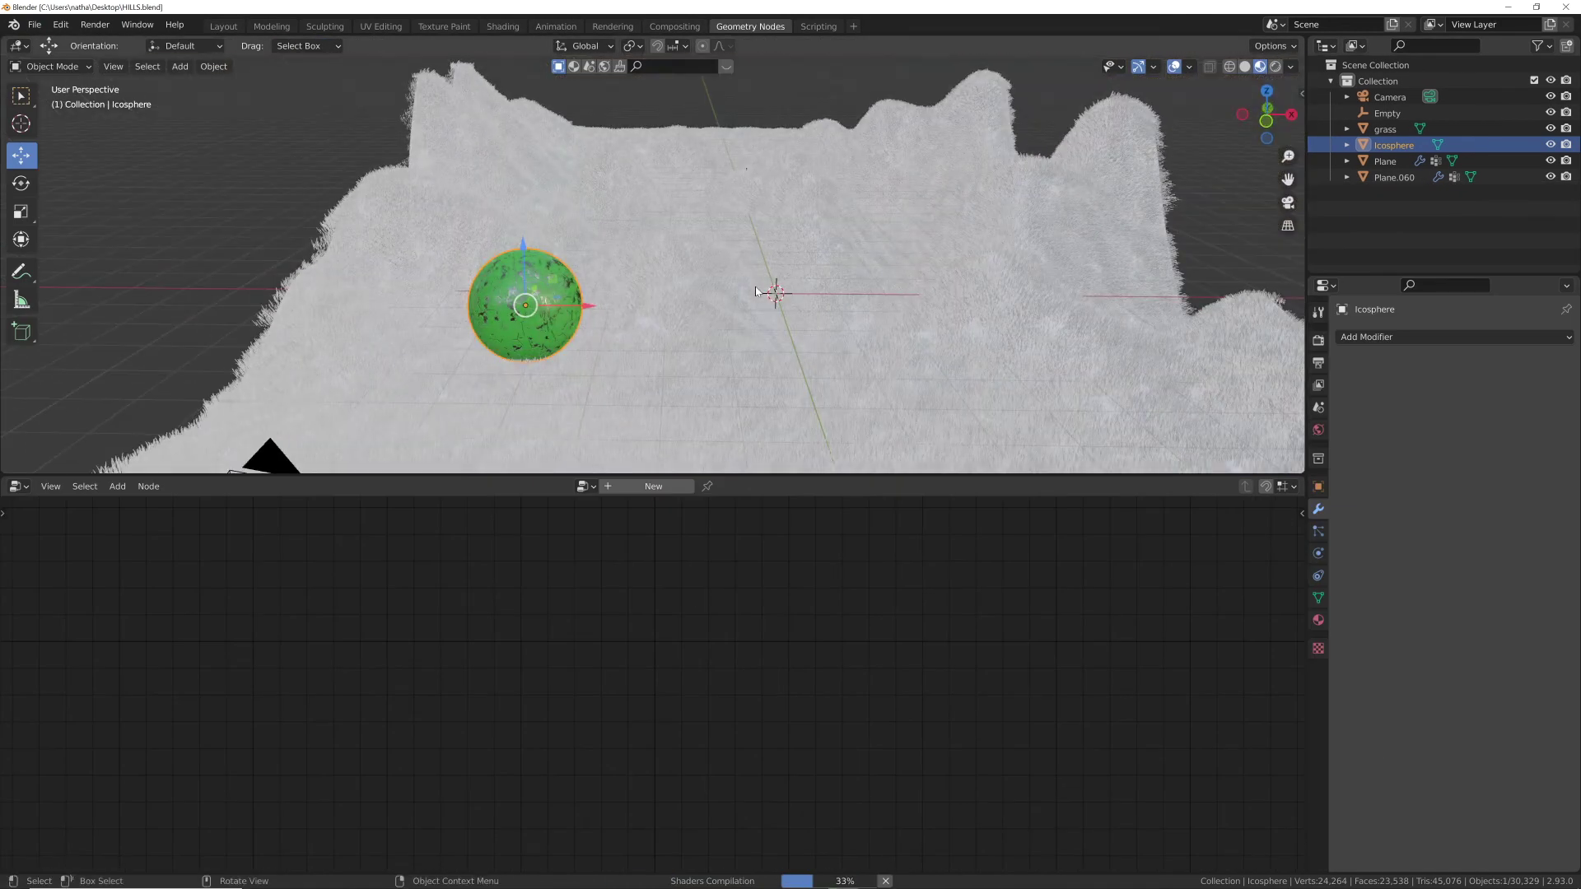
{"action": "key", "text": "KP_0"}
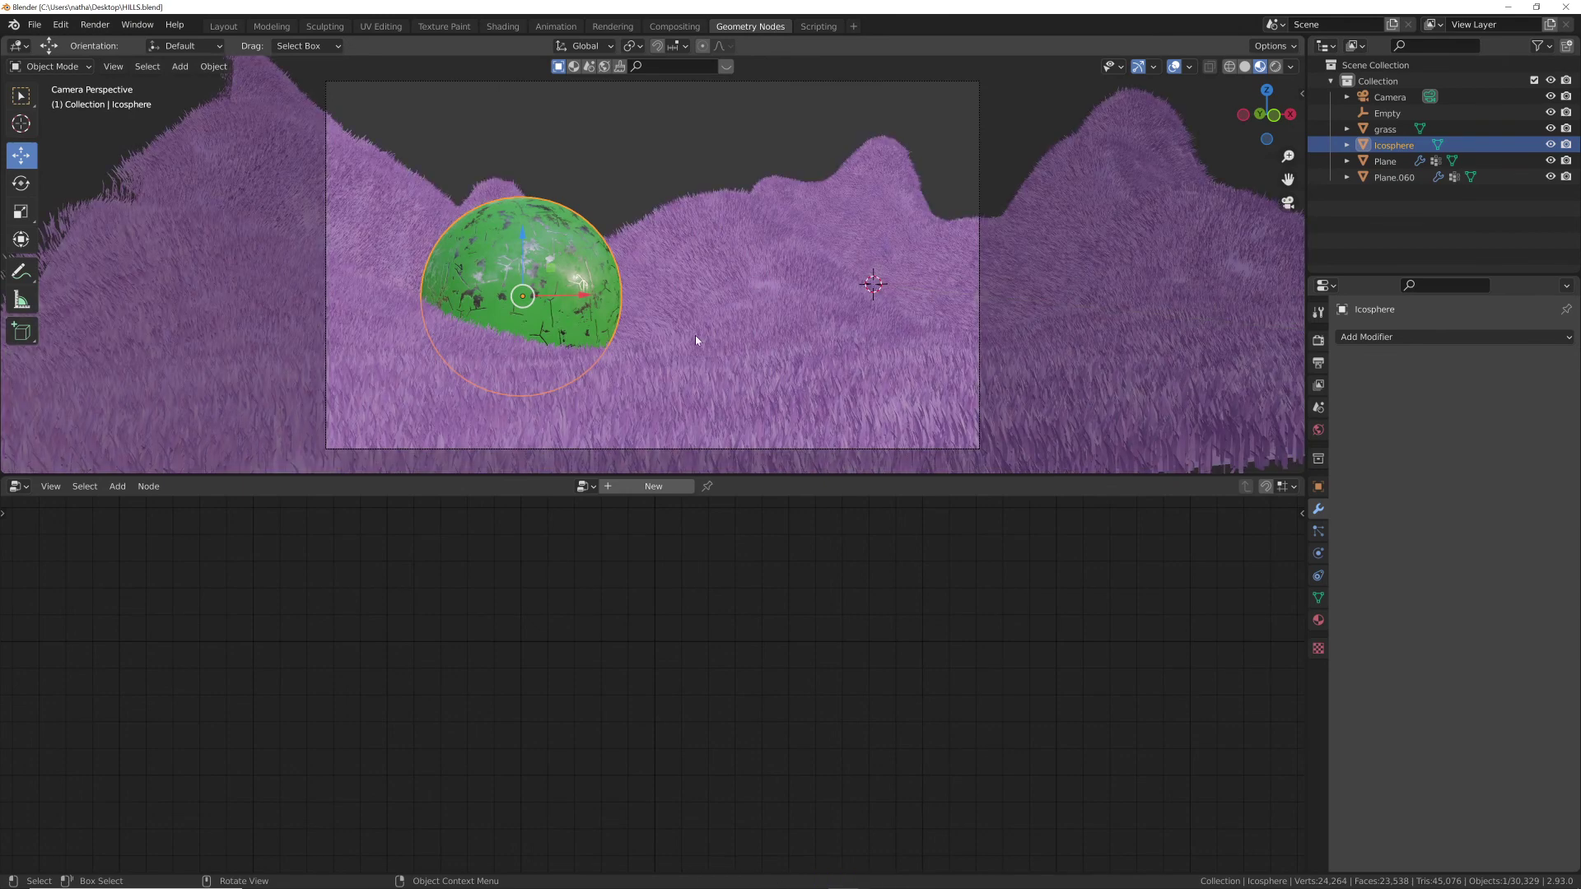
{"action": "left_click", "coordinate": [694, 338]}
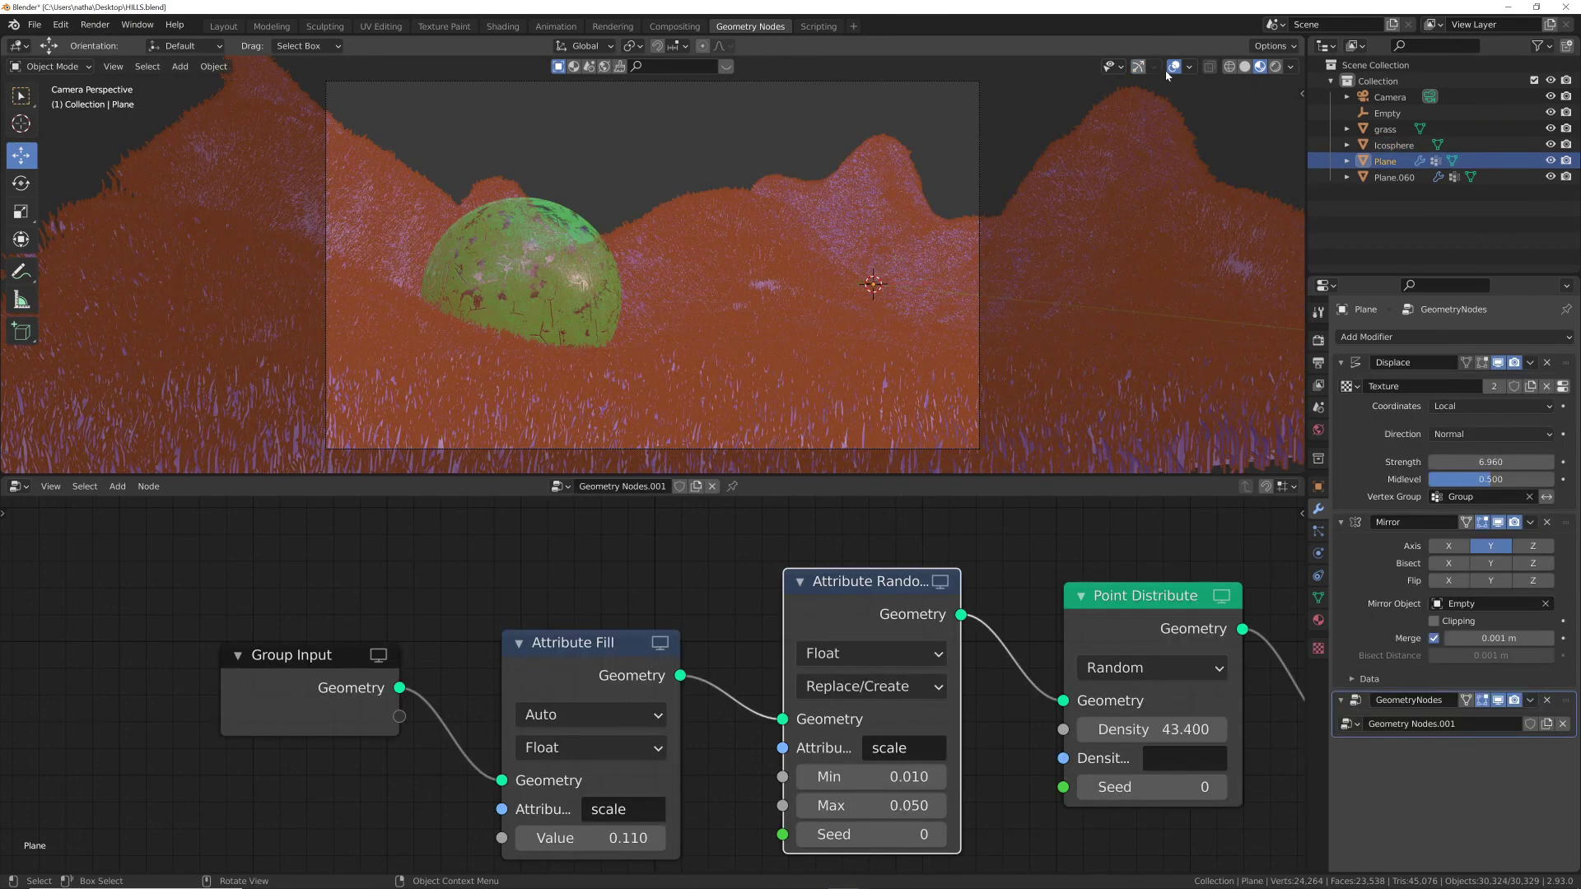
{"action": "left_click", "coordinate": [1173, 66]}
- Try a minimum scale of 0.11 in the Attribute Randomize node and set it back to 0.01
{"action": "scroll", "coordinate": [893, 734], "scroll_direction": "up", "scroll_amount": 2}
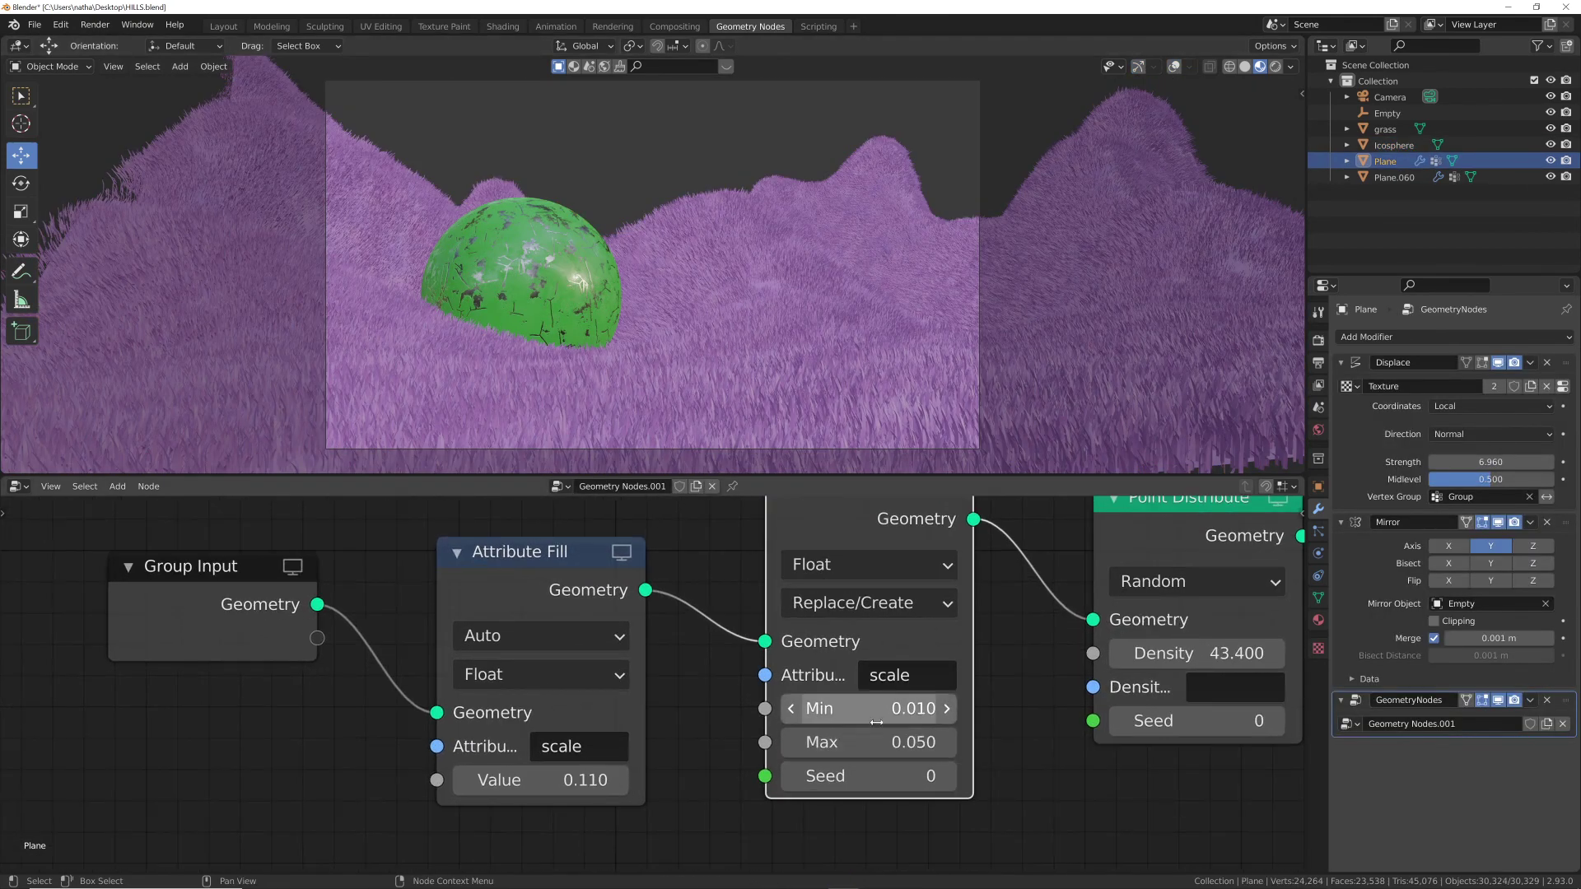
{"action": "left_click", "coordinate": [893, 742]}
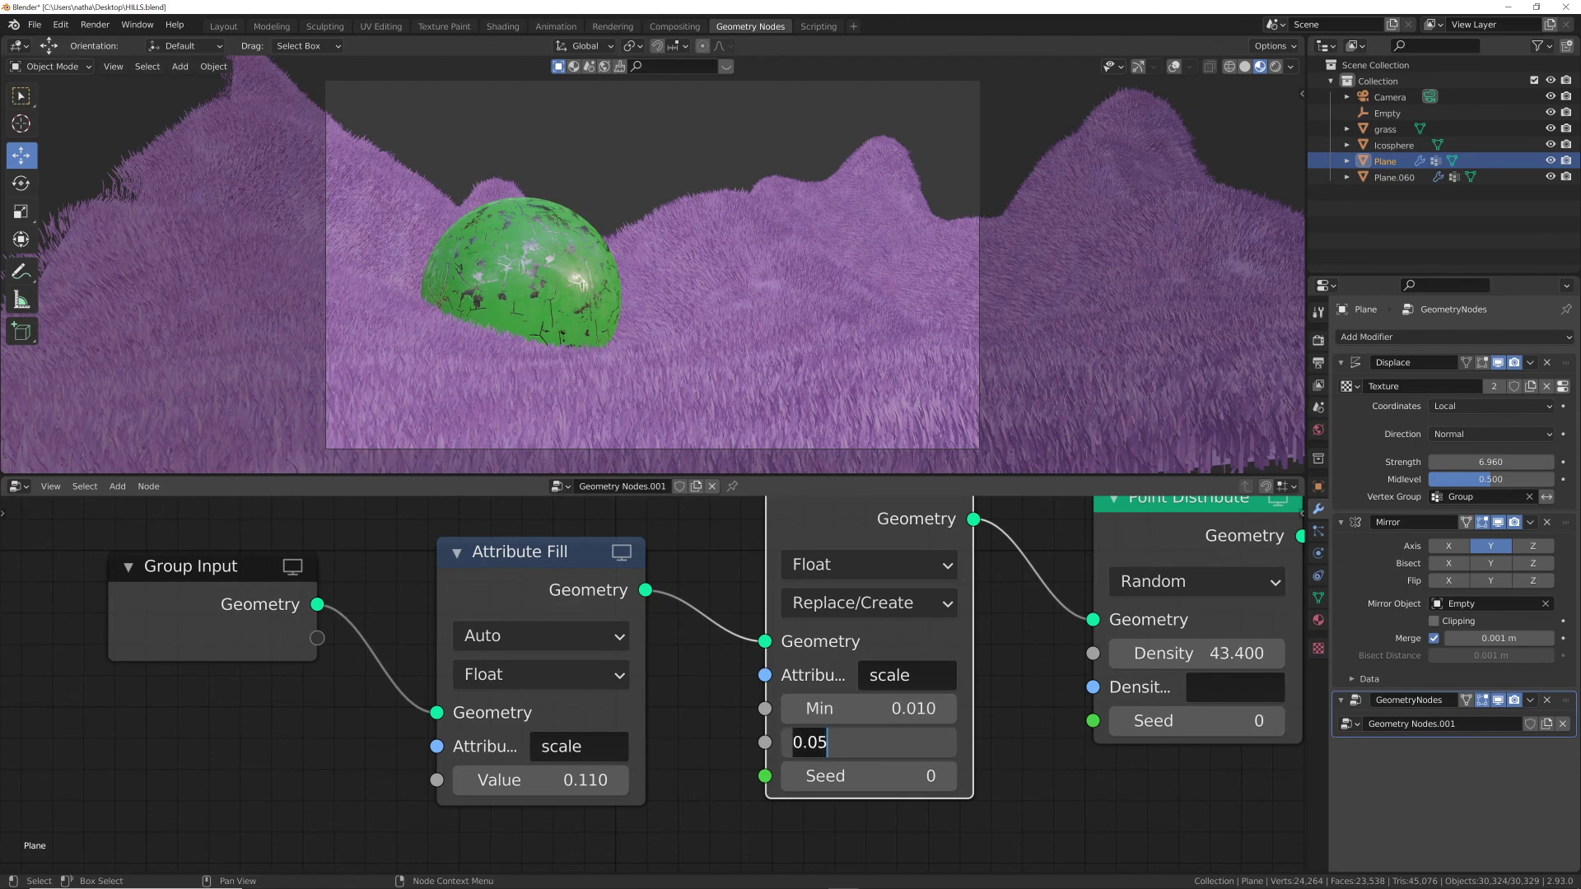
{"action": "key", "text": "Return"}
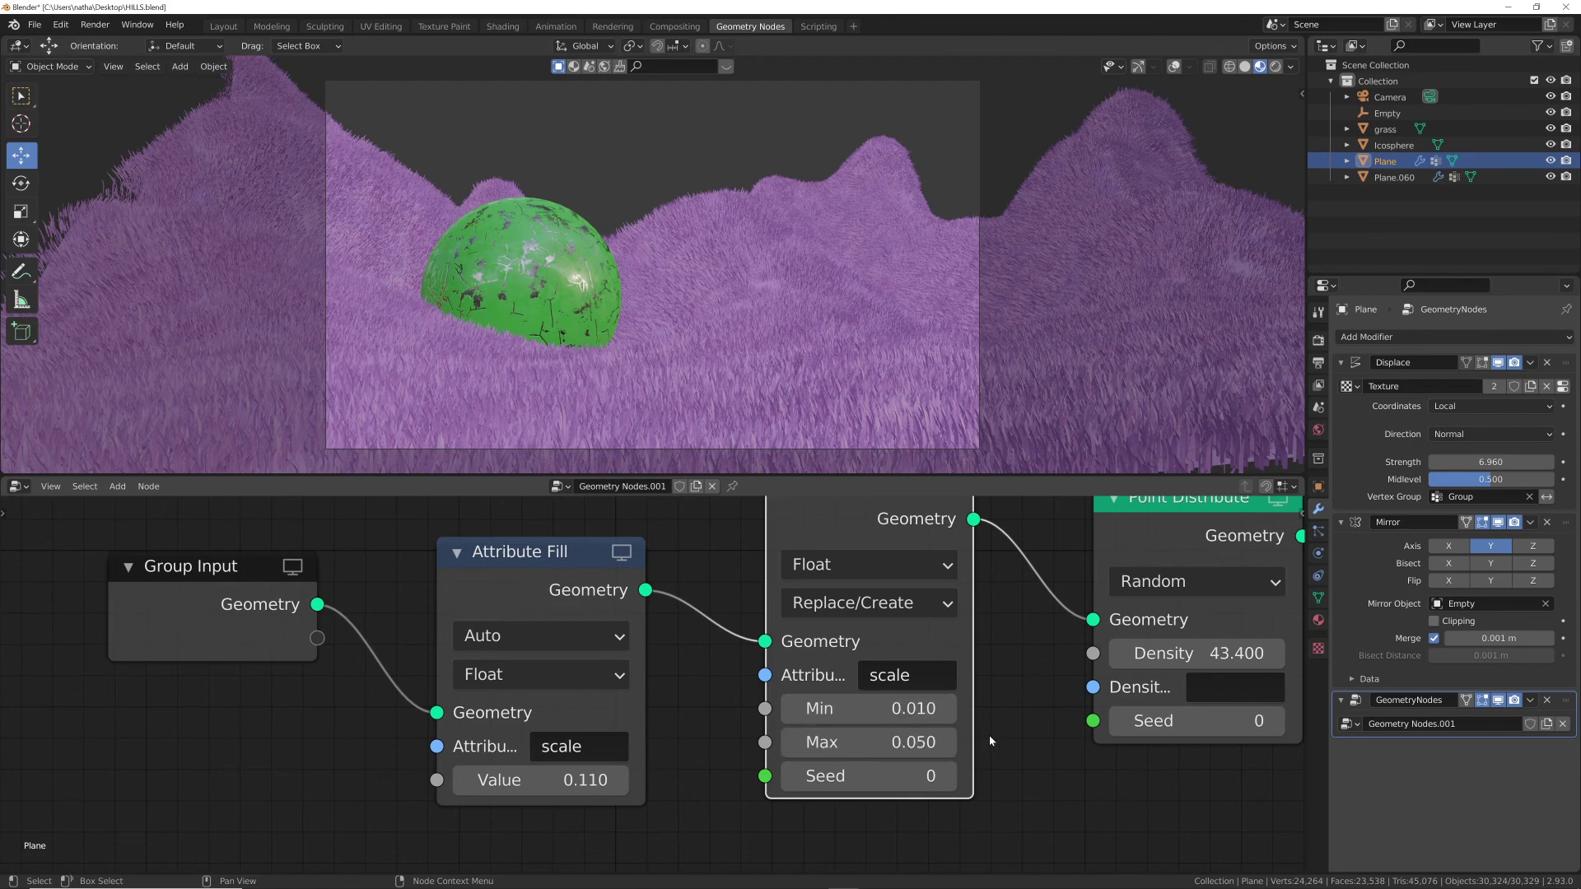
{"action": "left_click", "coordinate": [893, 709]}
{"action": "type", "text": "0.11"}
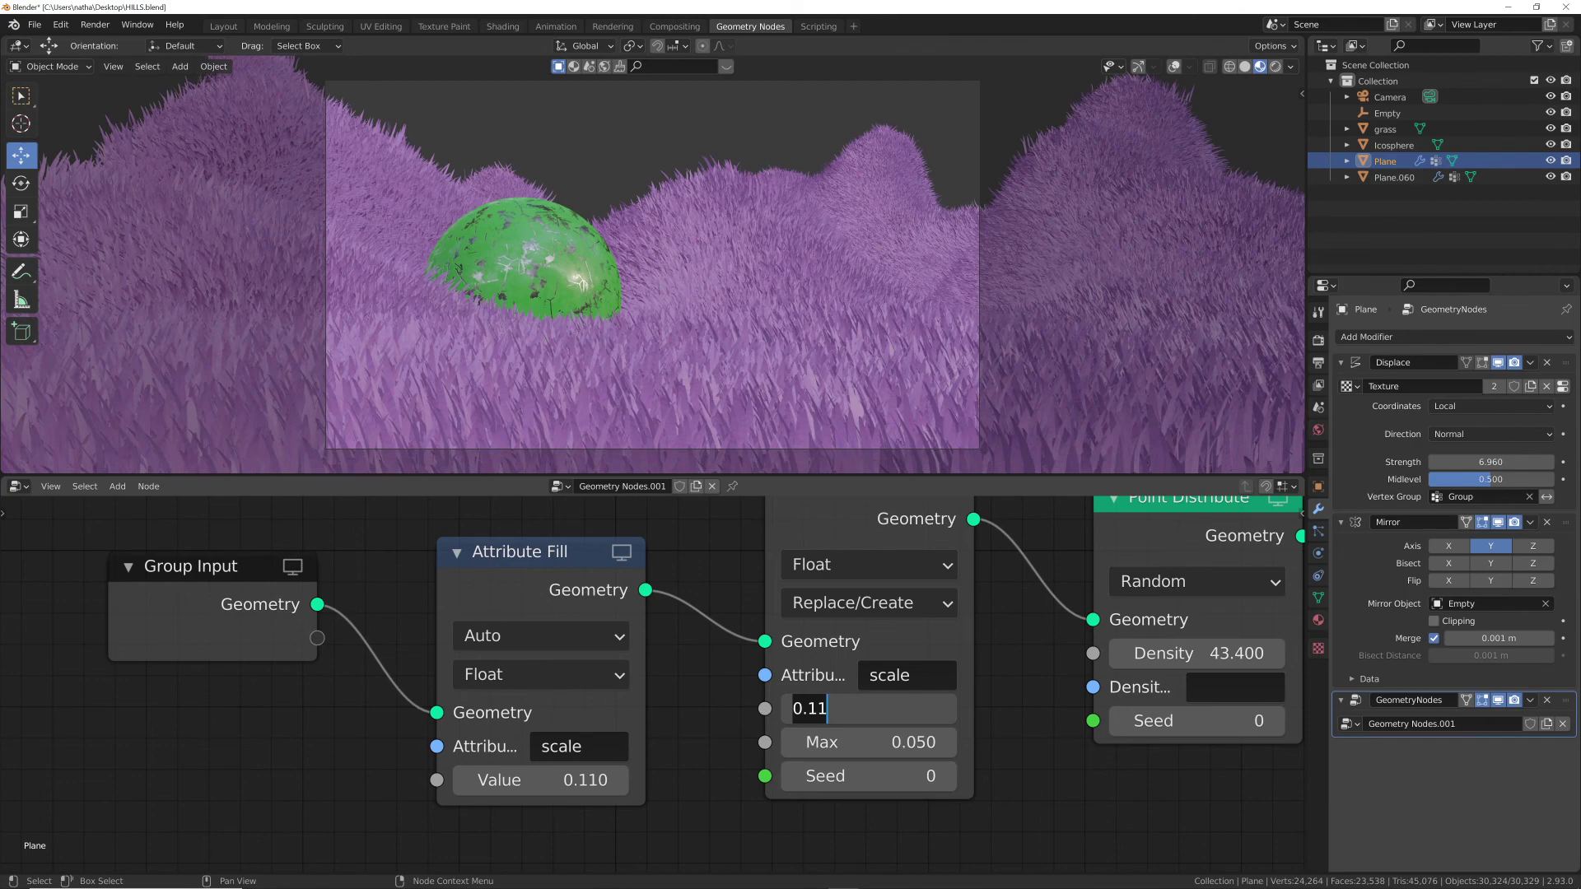
{"action": "type", "text": "0.01"}
{"action": "key", "text": "Return"}
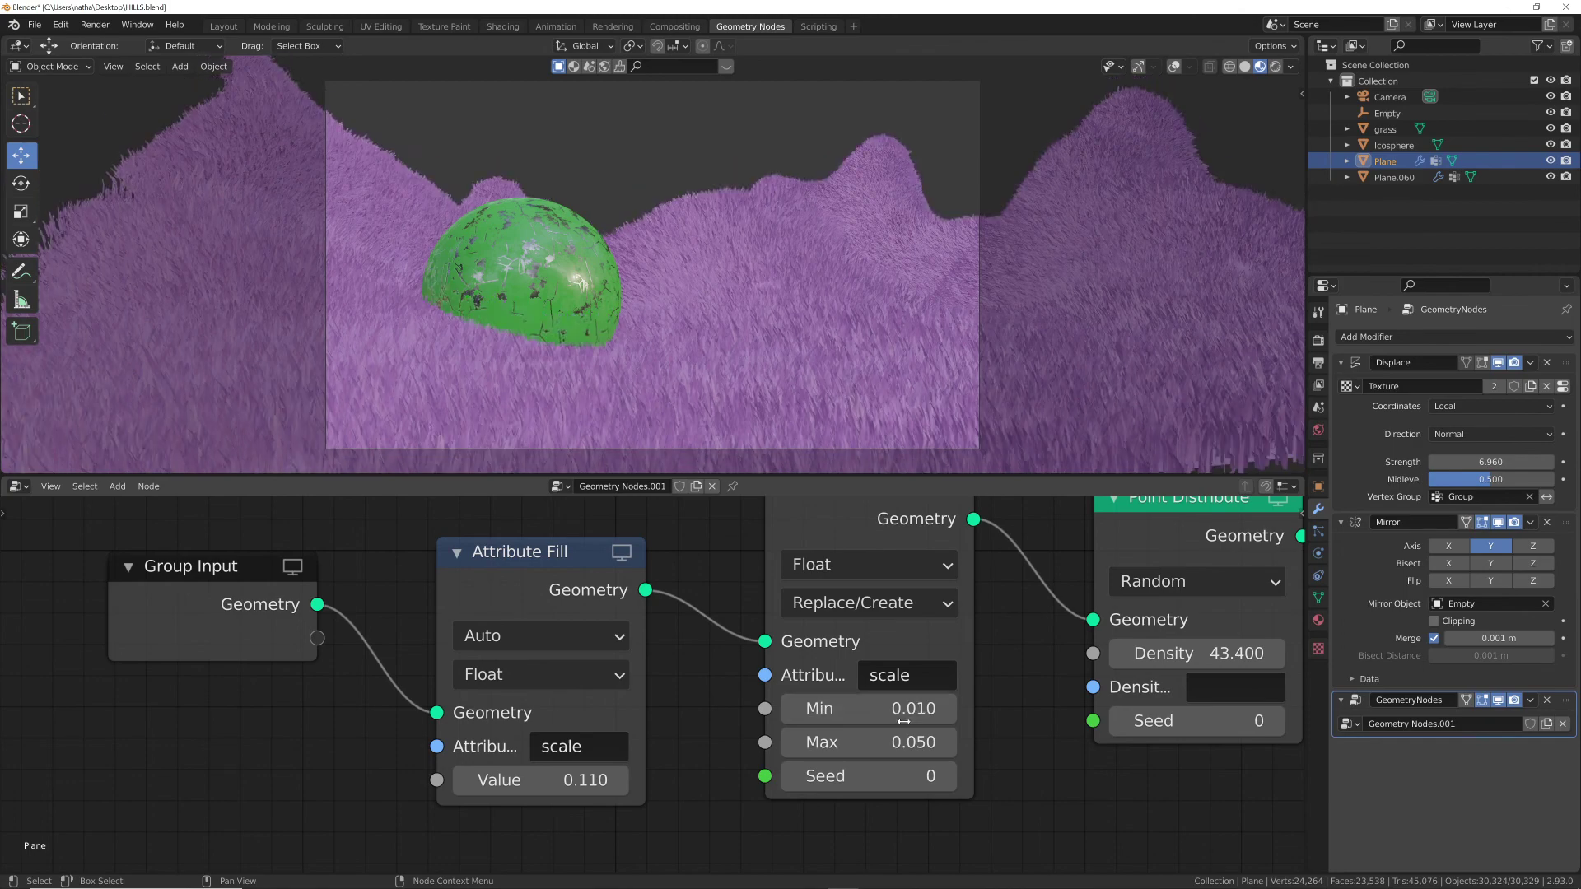
- Set the Attribute Randomize node's maximum scale to 0.03 to shorten the grass
{"action": "left_click", "coordinate": [905, 742]}
{"action": "type", "text": "0.03"}
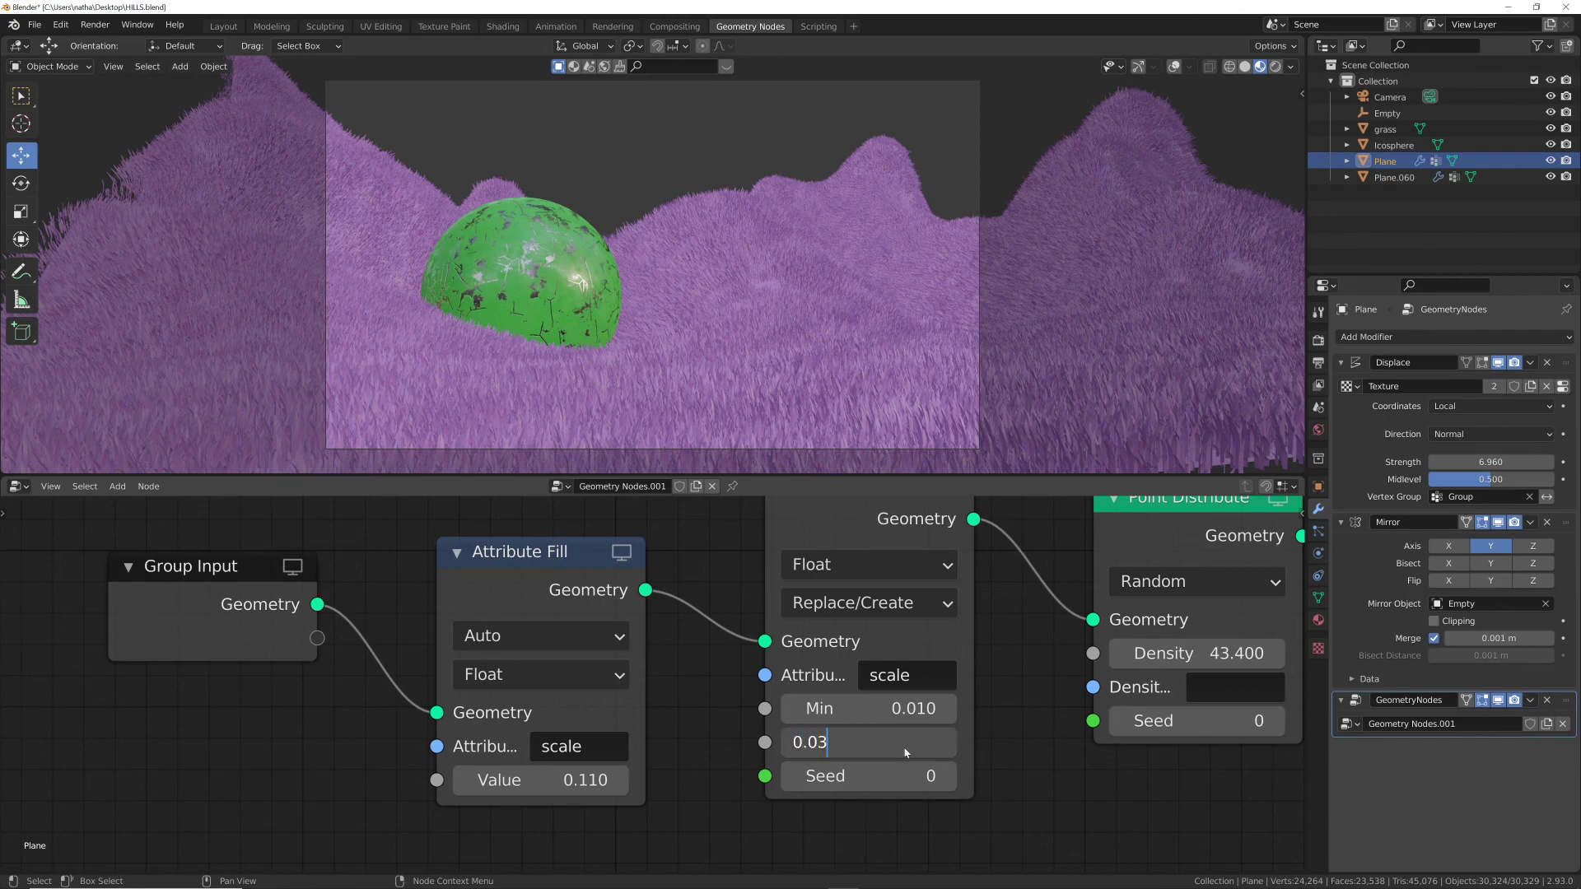
{"action": "key", "text": "Return"}
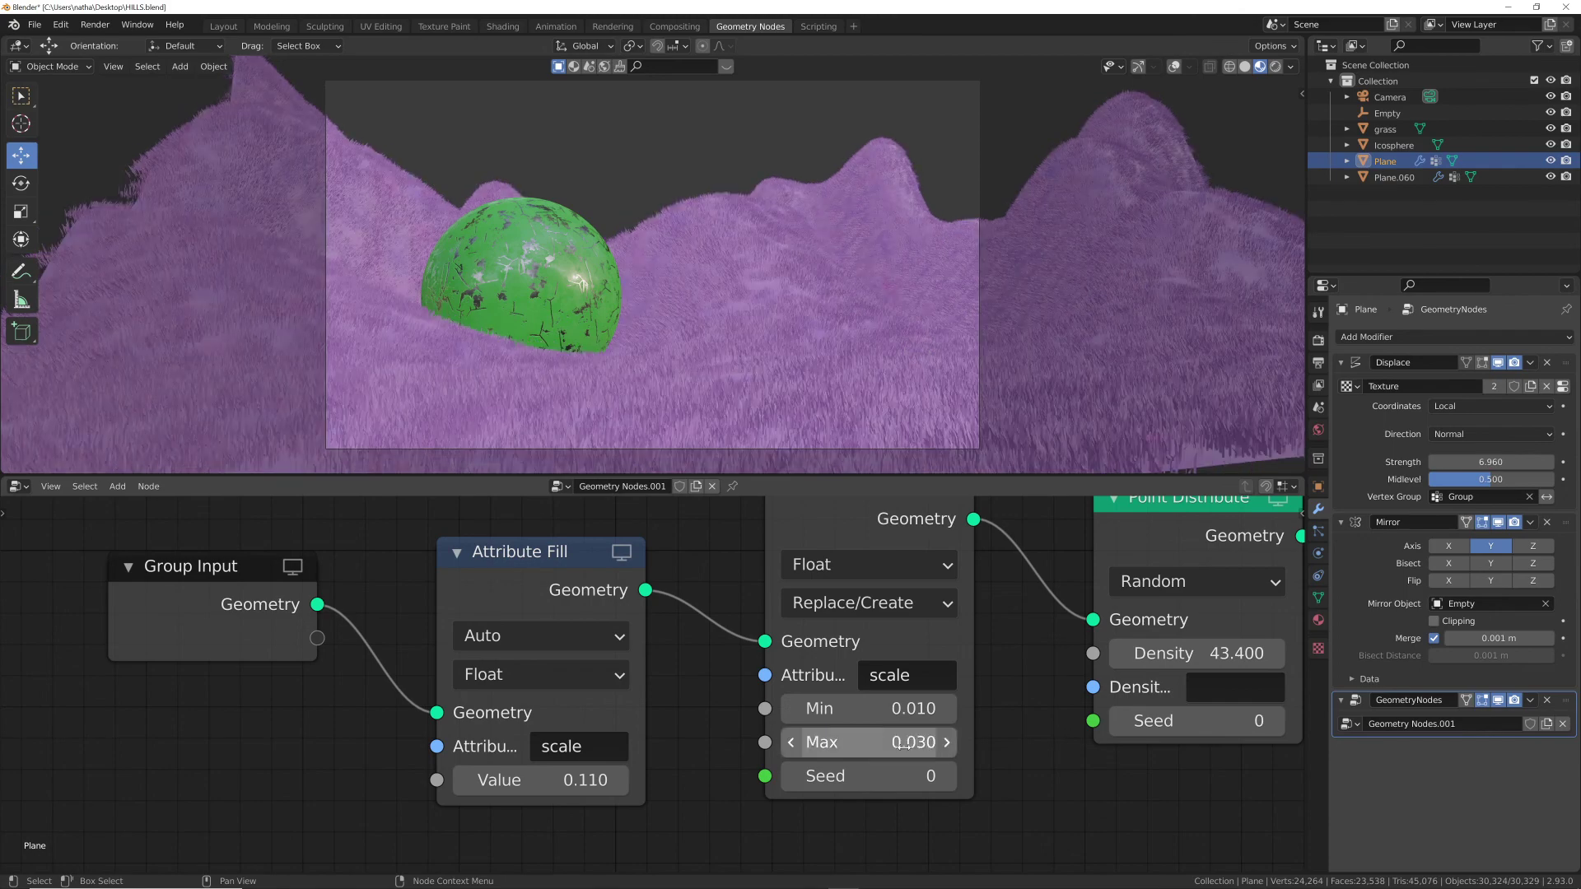
- Try Point Distribute densities of 50 and 60 and inspect the grass coverage around the sphere
{"action": "left_click", "coordinate": [1198, 653]}
{"action": "type", "text": "50"}
{"action": "key", "text": "Return"}
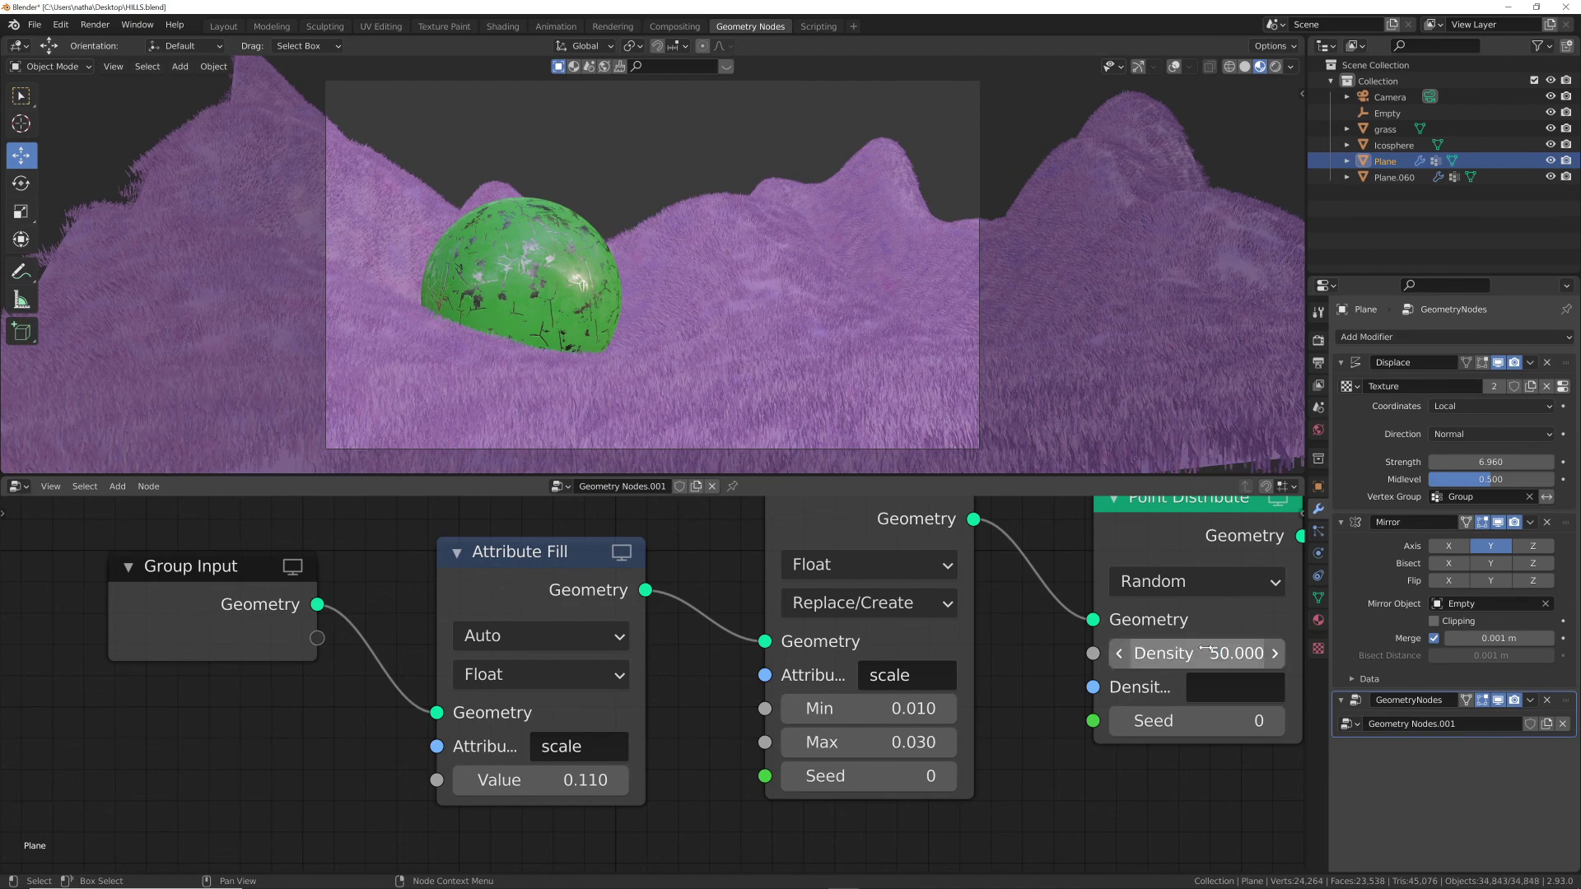
{"action": "middle_click_drag", "start_coordinate": [1034, 212], "coordinate": [1000, 379]}
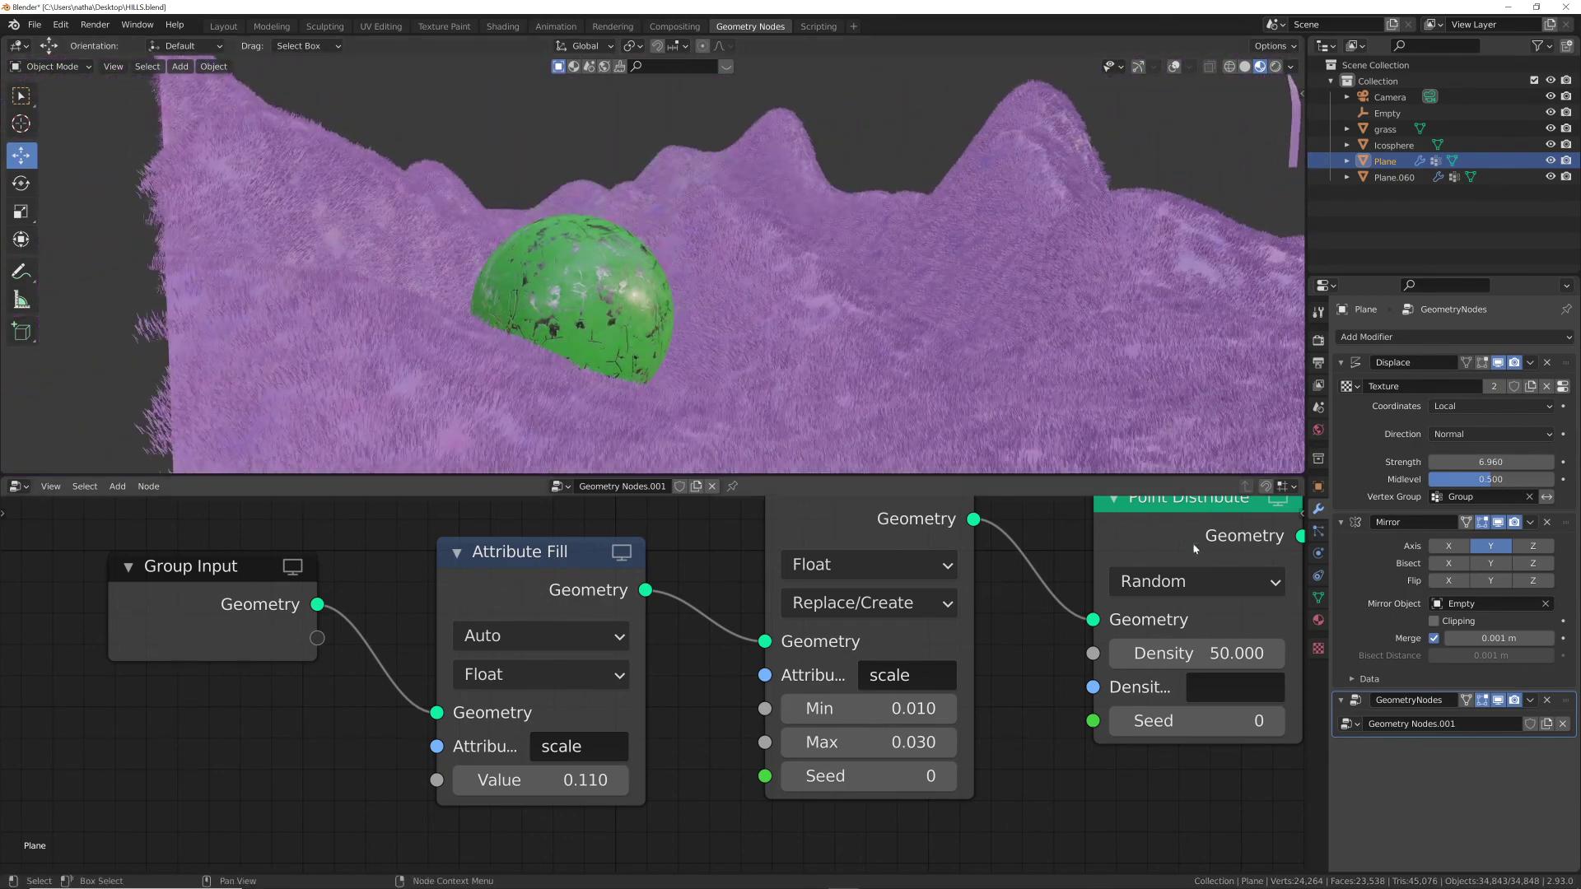
{"action": "left_click", "coordinate": [1169, 653]}
{"action": "type", "text": "60"}
{"action": "key", "text": "Return"}
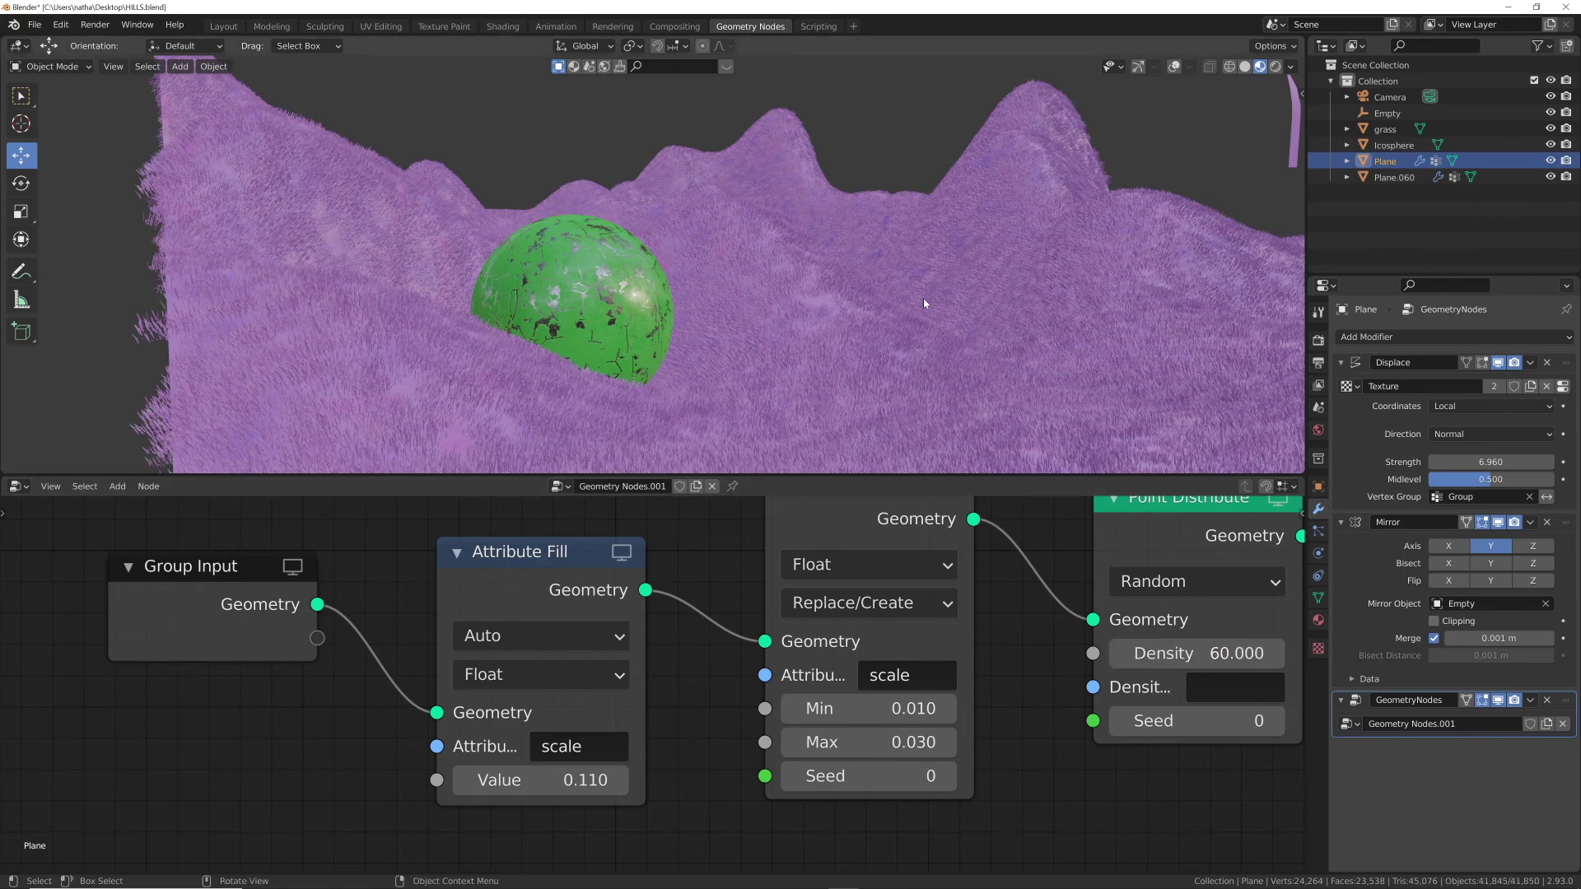
{"action": "middle_click_drag", "start_coordinate": [922, 298], "coordinate": [1054, 370]}
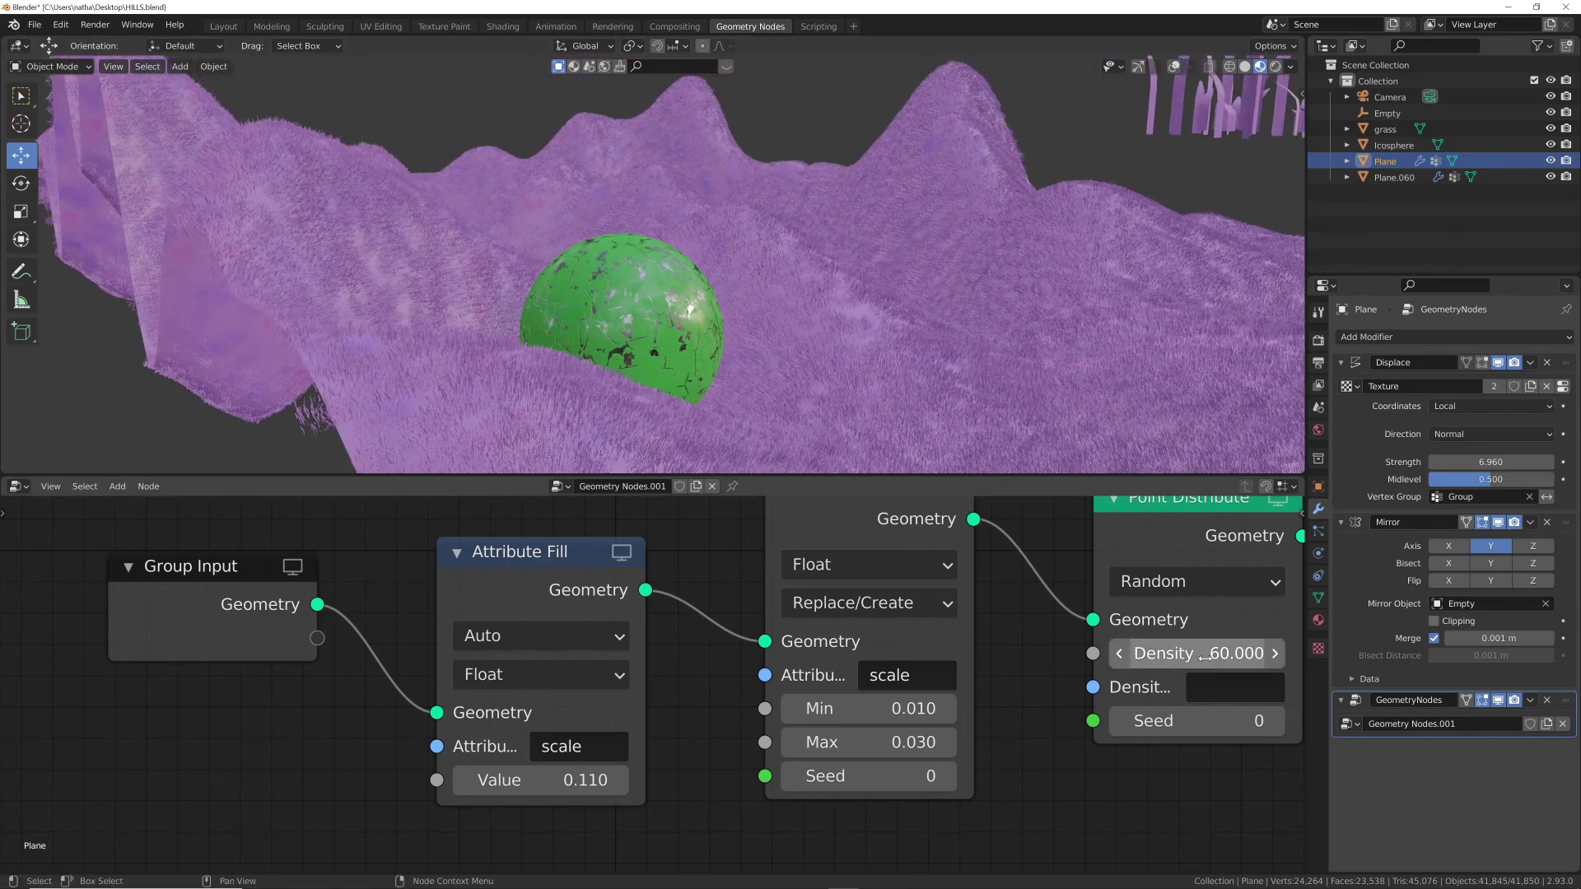
- Set the Point Distribute node's density to 80 and return to camera view
{"action": "left_click", "coordinate": [1130, 653]}
{"action": "type", "text": "80"}
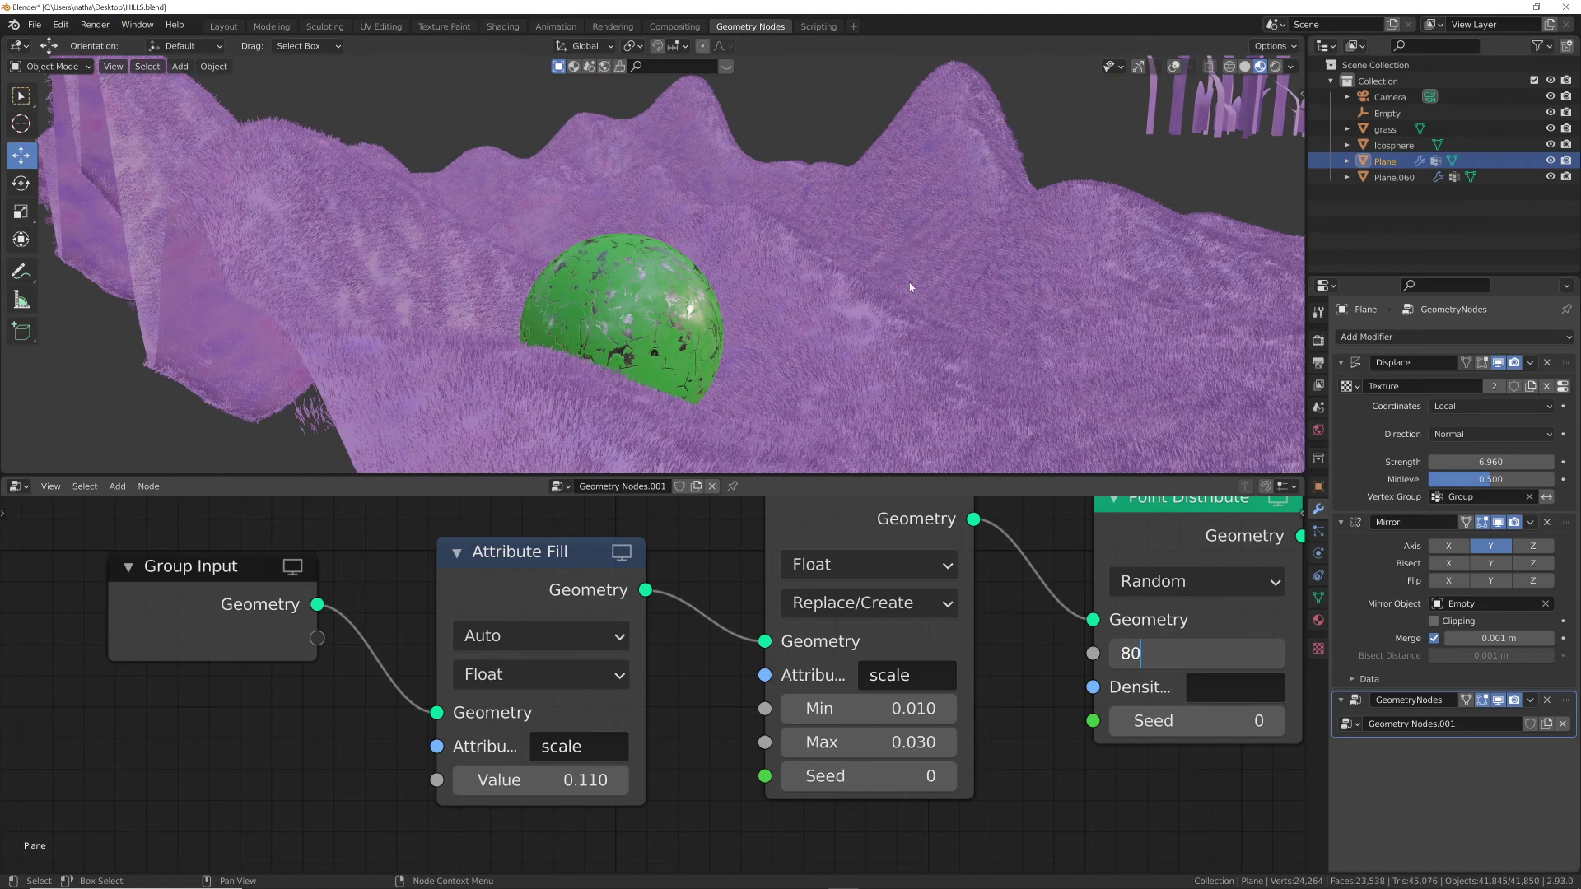
{"action": "key", "text": "Return"}
{"action": "mouse_move", "coordinate": [910, 287]}
{"action": "middle_mouse_down"}
{"action": "mouse_move", "coordinate": [921, 314]}
{"action": "mouse_move", "coordinate": [694, 323]}
{"action": "mouse_move", "coordinate": [698, 363]}
{"action": "mouse_move", "coordinate": [856, 348]}
{"action": "mouse_move", "coordinate": [907, 279]}
{"action": "middle_mouse_up"}
{"action": "key", "text": "KP_0"}
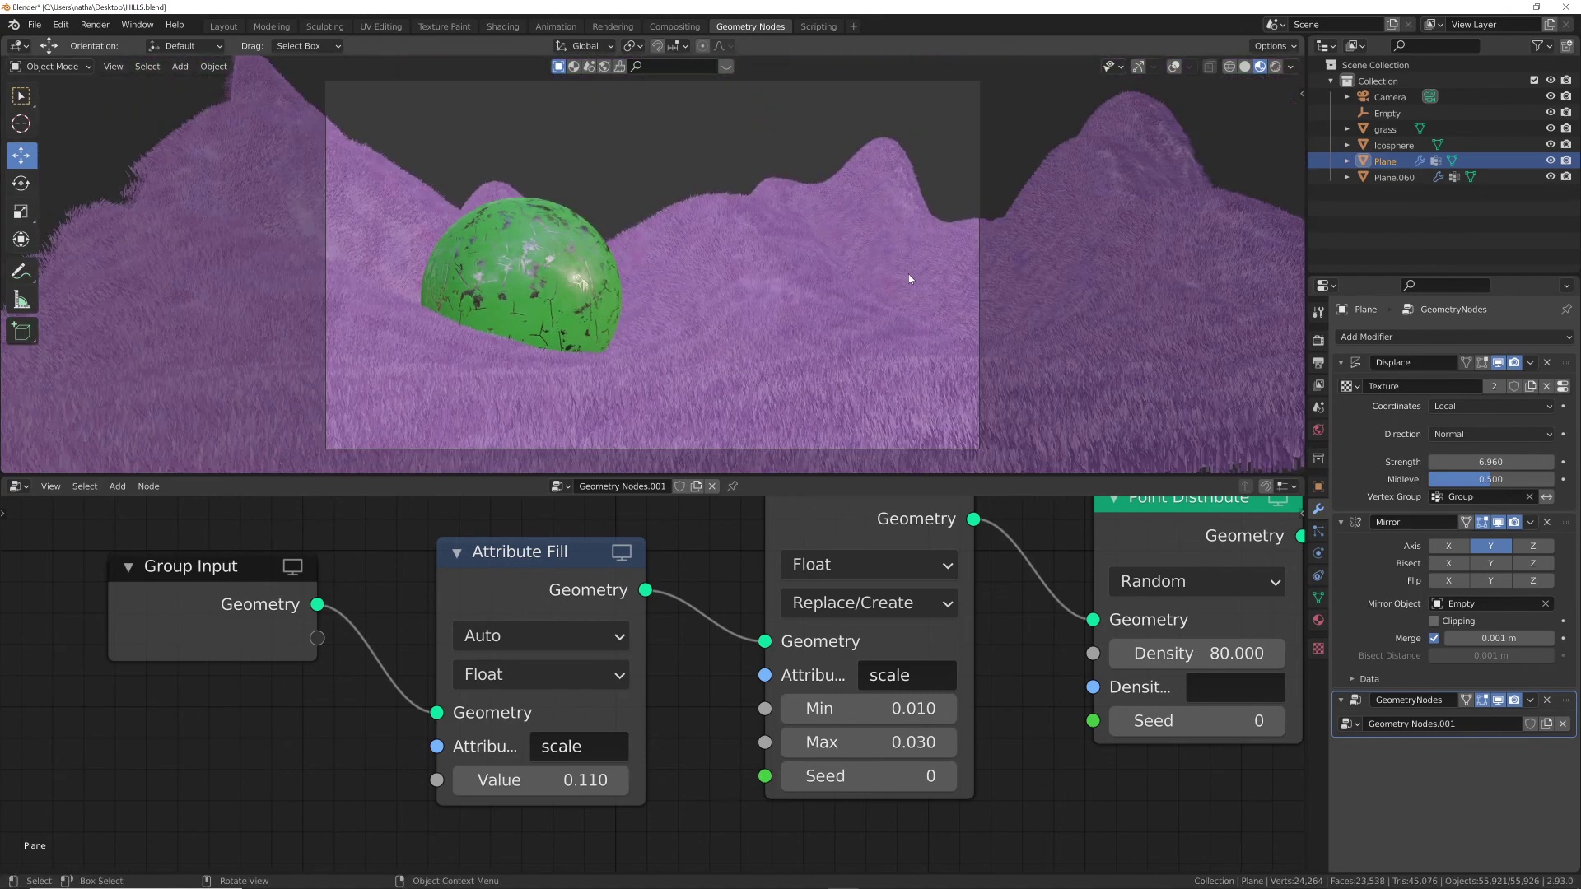
- Preview the scene in rendered viewport shading using the scene's own lights and world
{"action": "left_click", "coordinate": [1275, 65]}
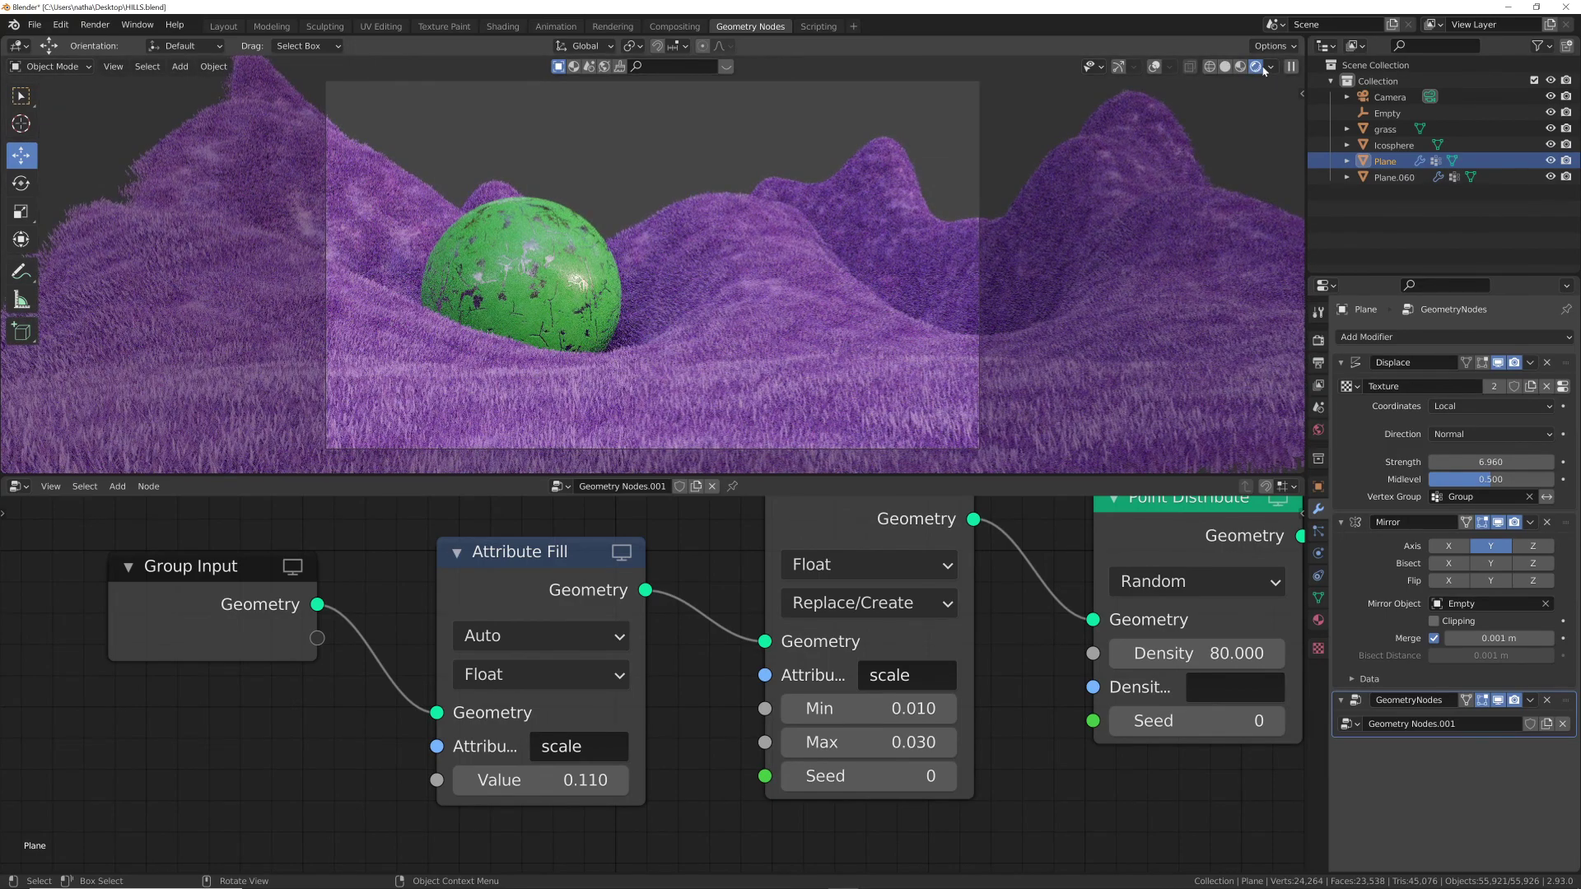
{"action": "left_click", "coordinate": [1270, 67]}
{"action": "left_click", "coordinate": [1180, 144]}
{"action": "left_click", "coordinate": [1179, 161]}
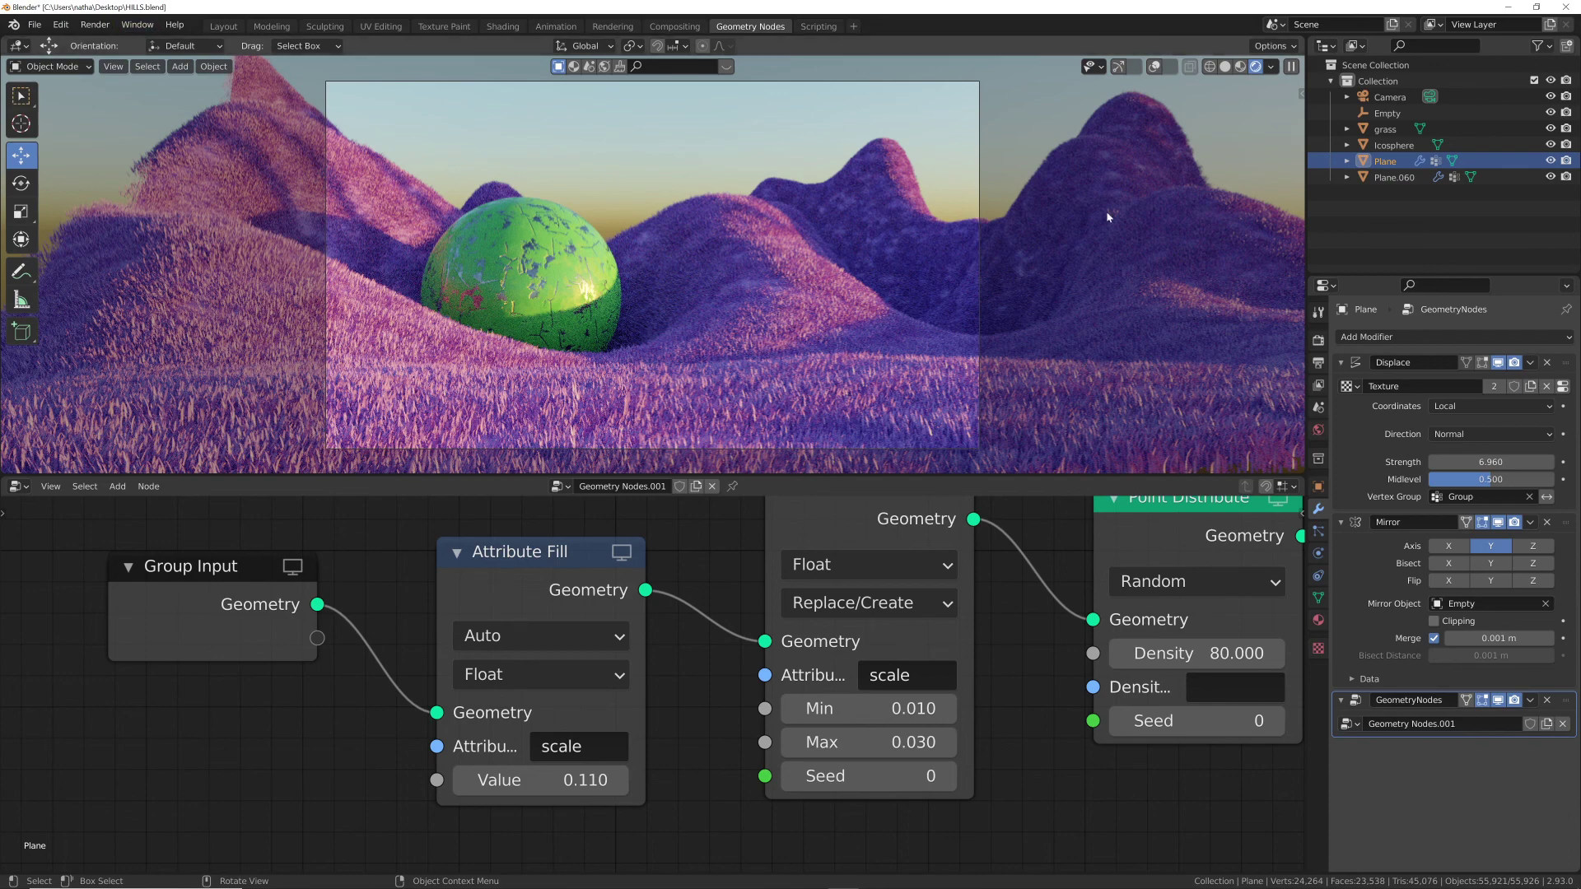
{"action": "left_click", "coordinate": [1226, 67]}
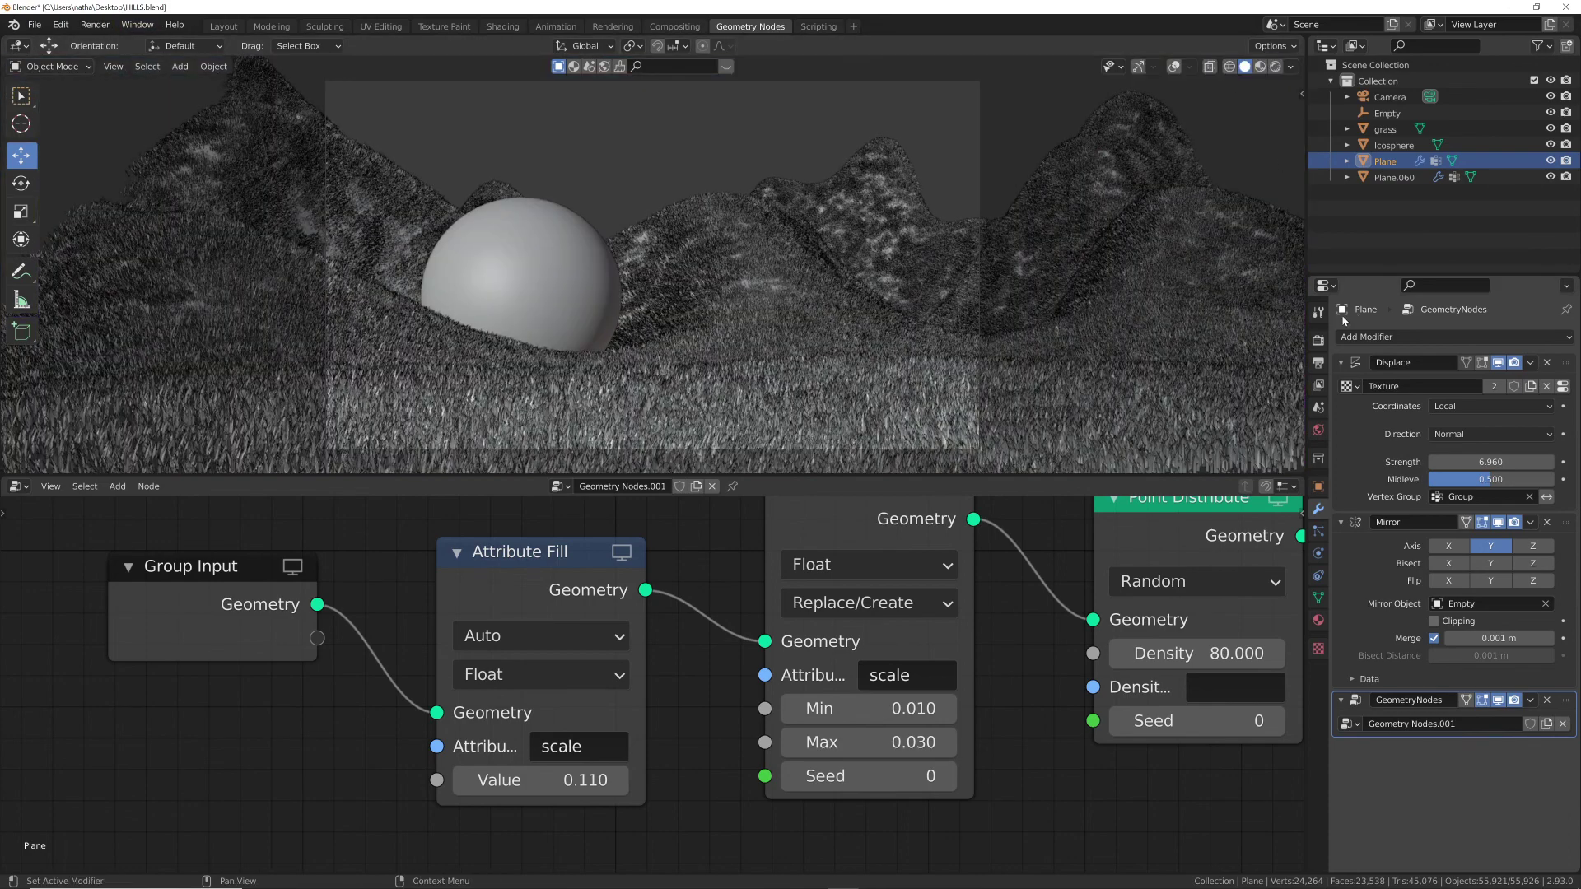
{"action": "left_click", "coordinate": [1275, 68]}
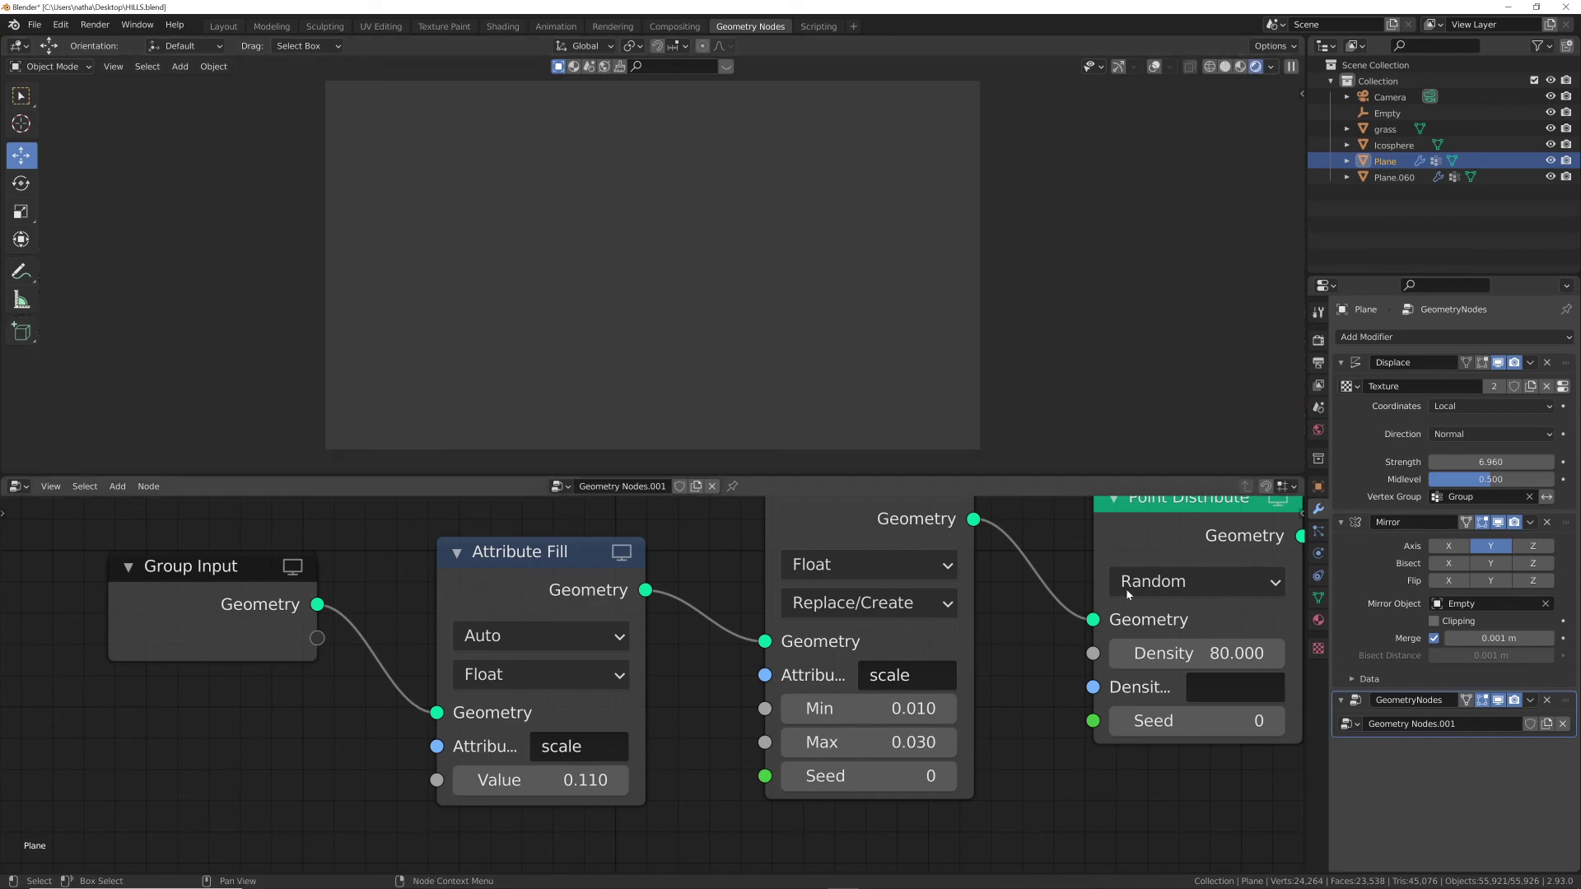
- Show the grass object's material nodes in the Shading workspace with the viewport in camera view, and save the file
{"action": "left_click", "coordinate": [1394, 177]}
{"action": "left_click", "coordinate": [1386, 129]}
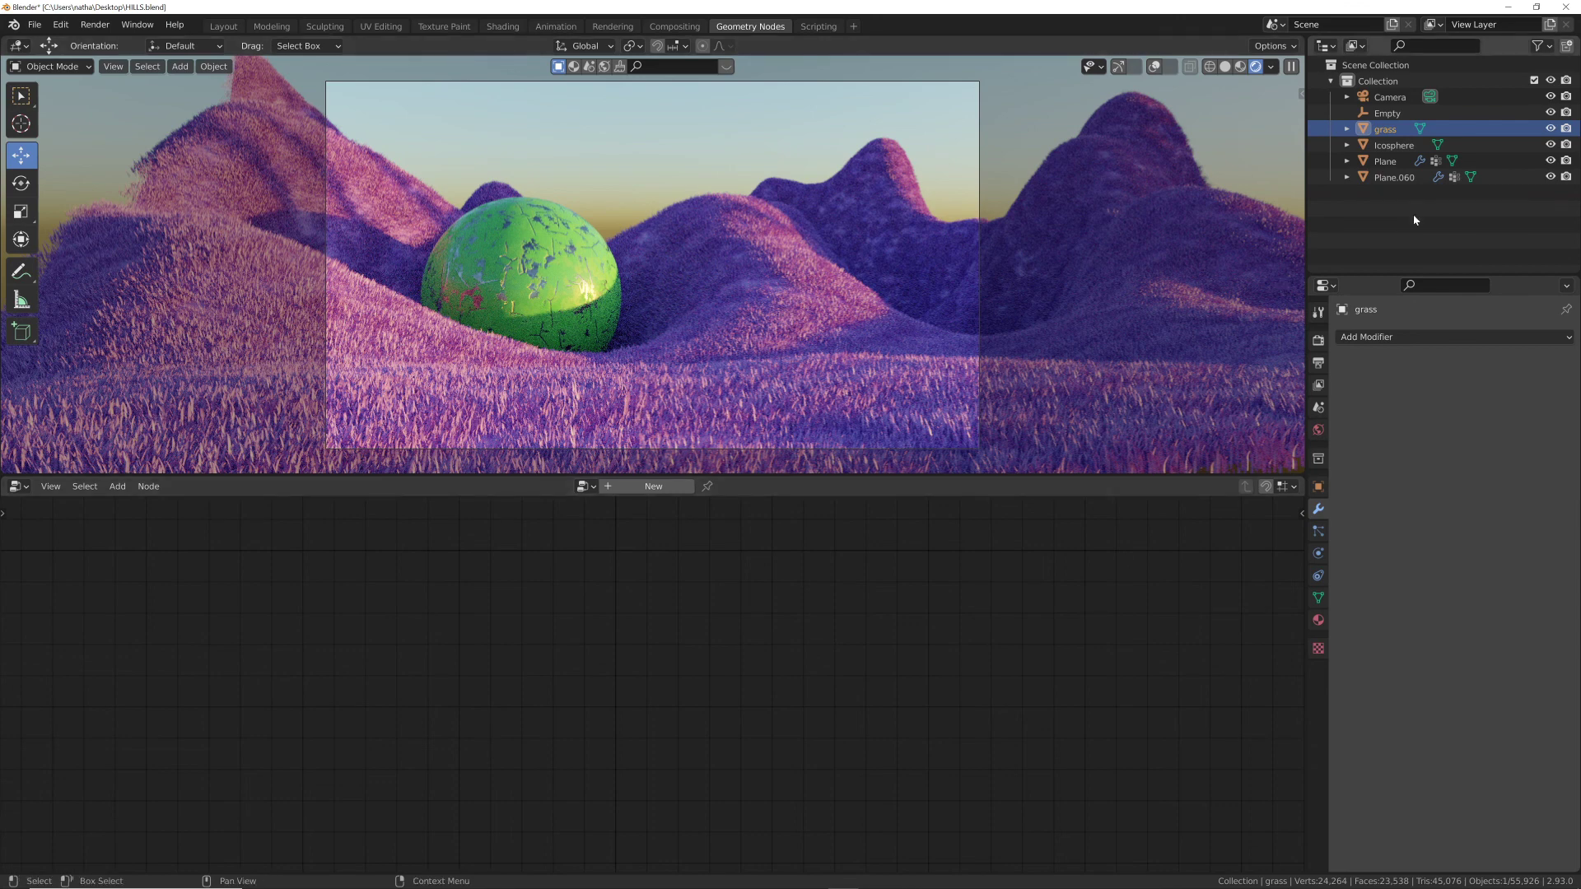
{"action": "left_click", "coordinate": [1318, 622]}
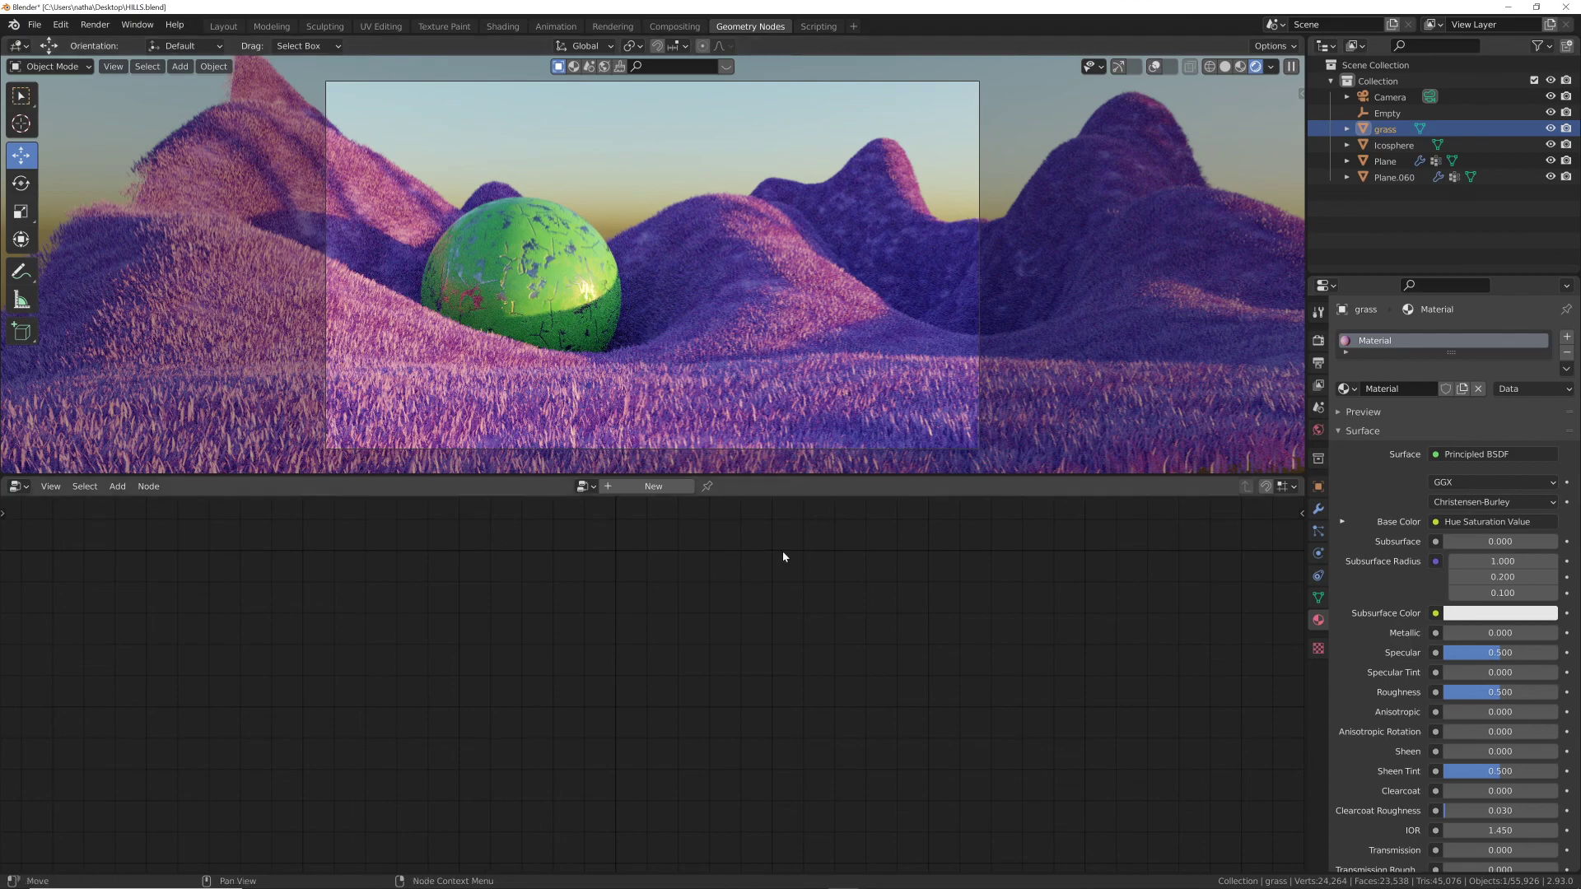
{"action": "left_click", "coordinate": [502, 26]}
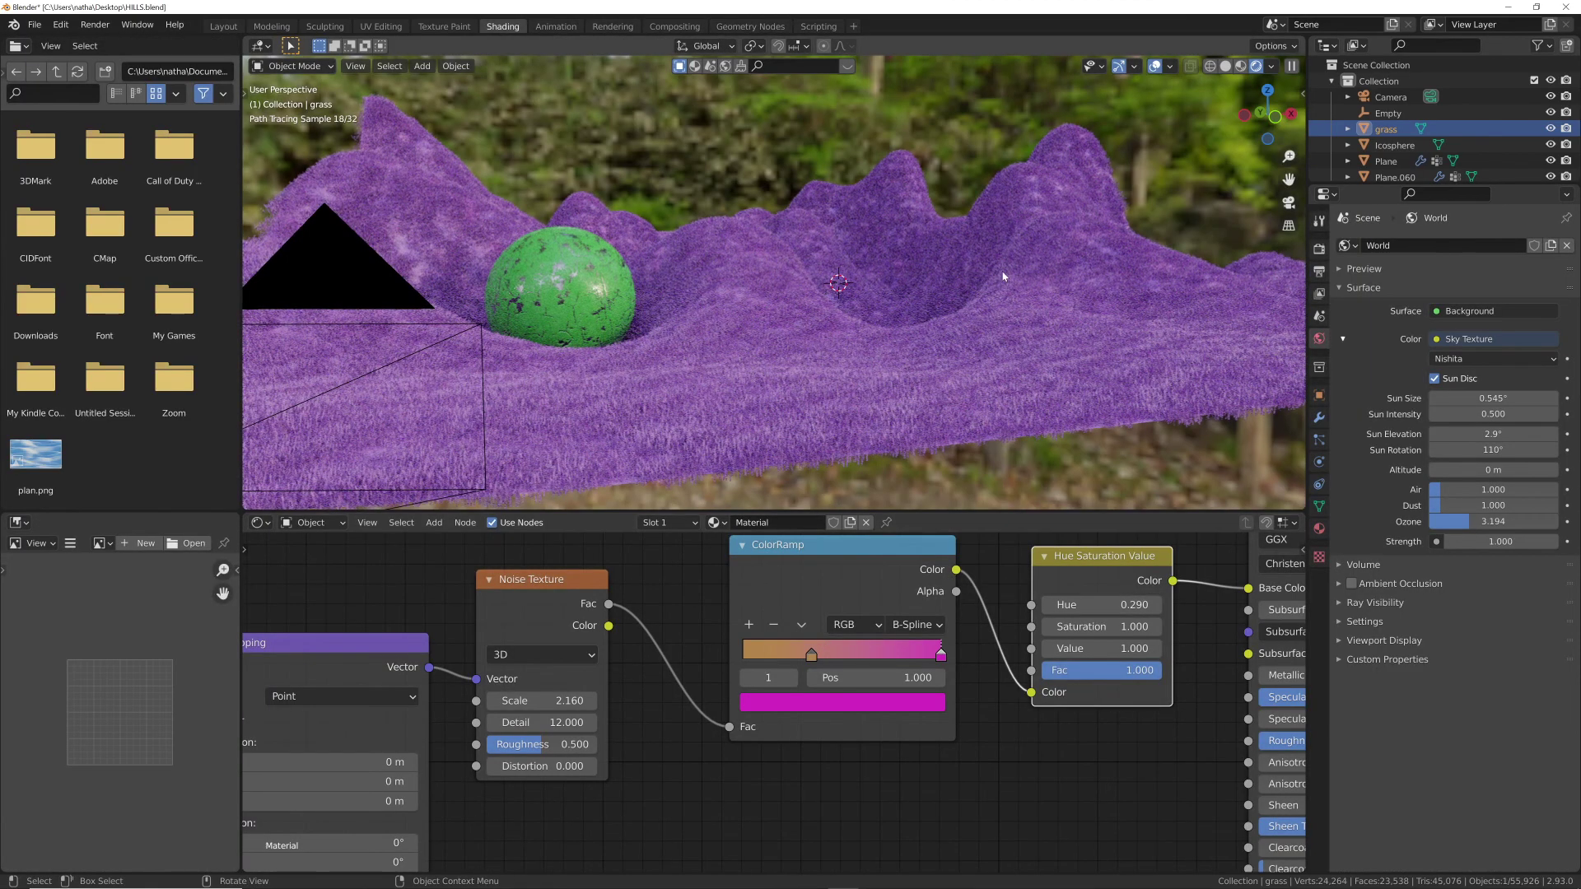
{"action": "key", "text": "KP_0"}
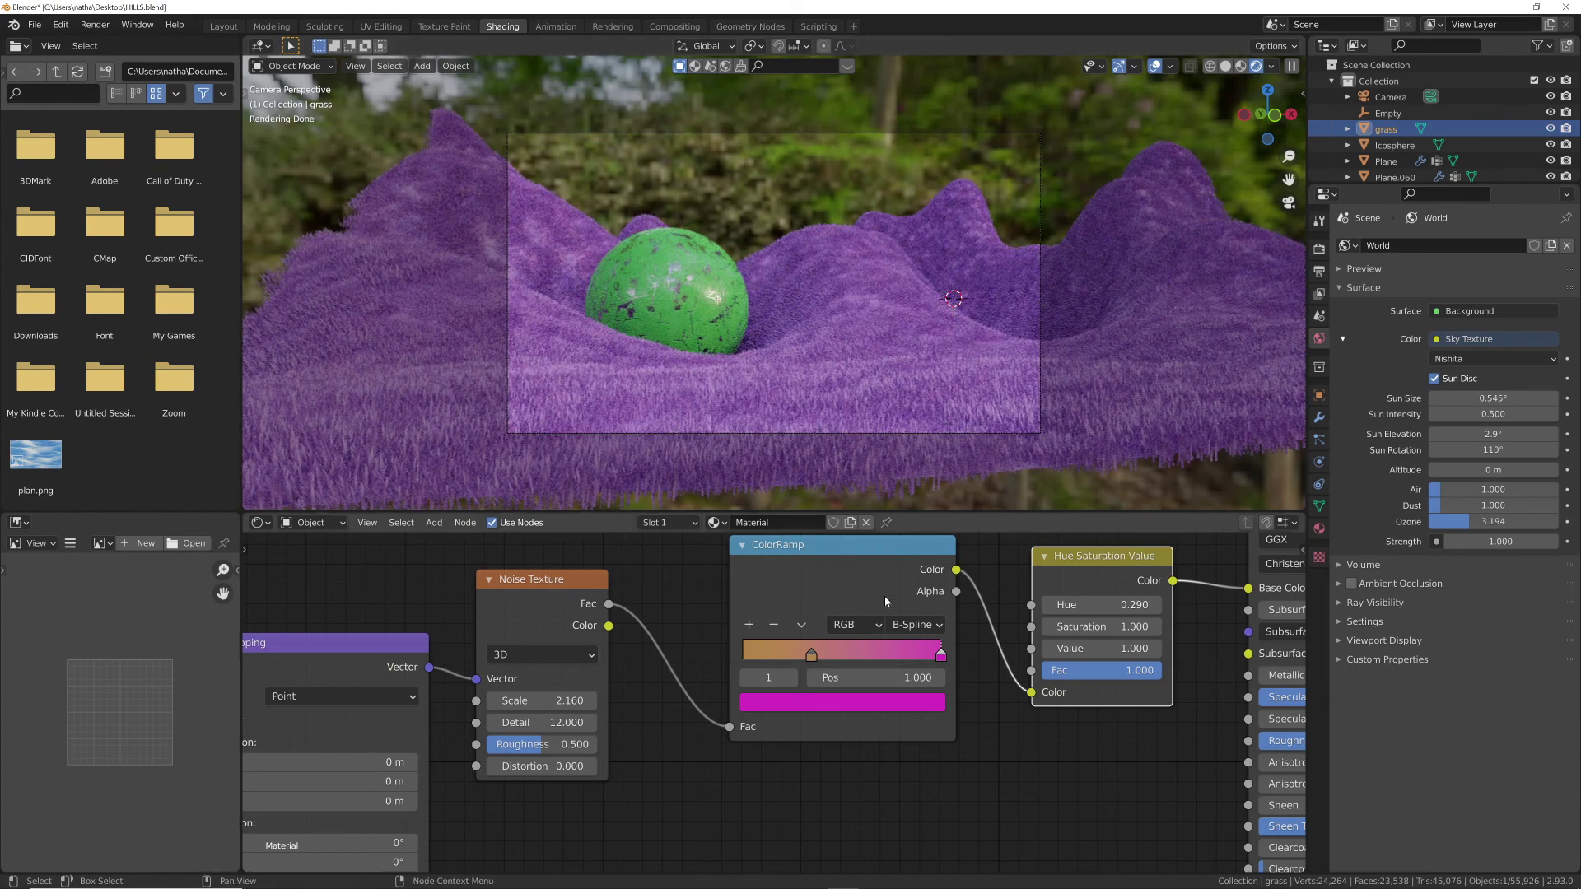
{"action": "middle_click_drag", "start_coordinate": [884, 595], "coordinate": [585, 686]}
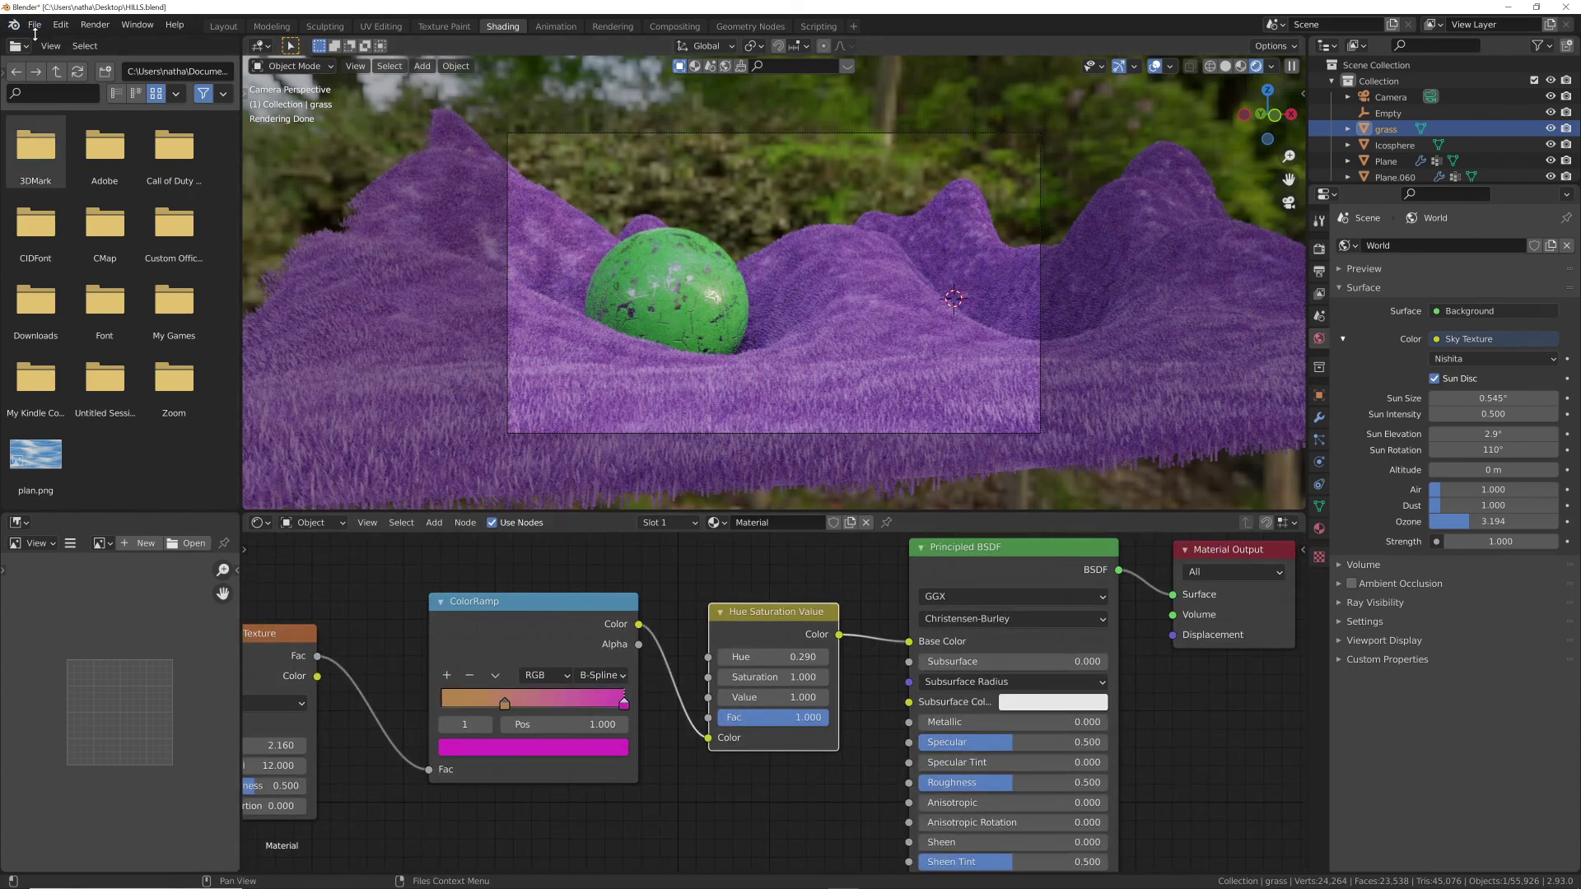
{"action": "left_click", "coordinate": [36, 29]}
{"action": "left_click", "coordinate": [55, 130]}
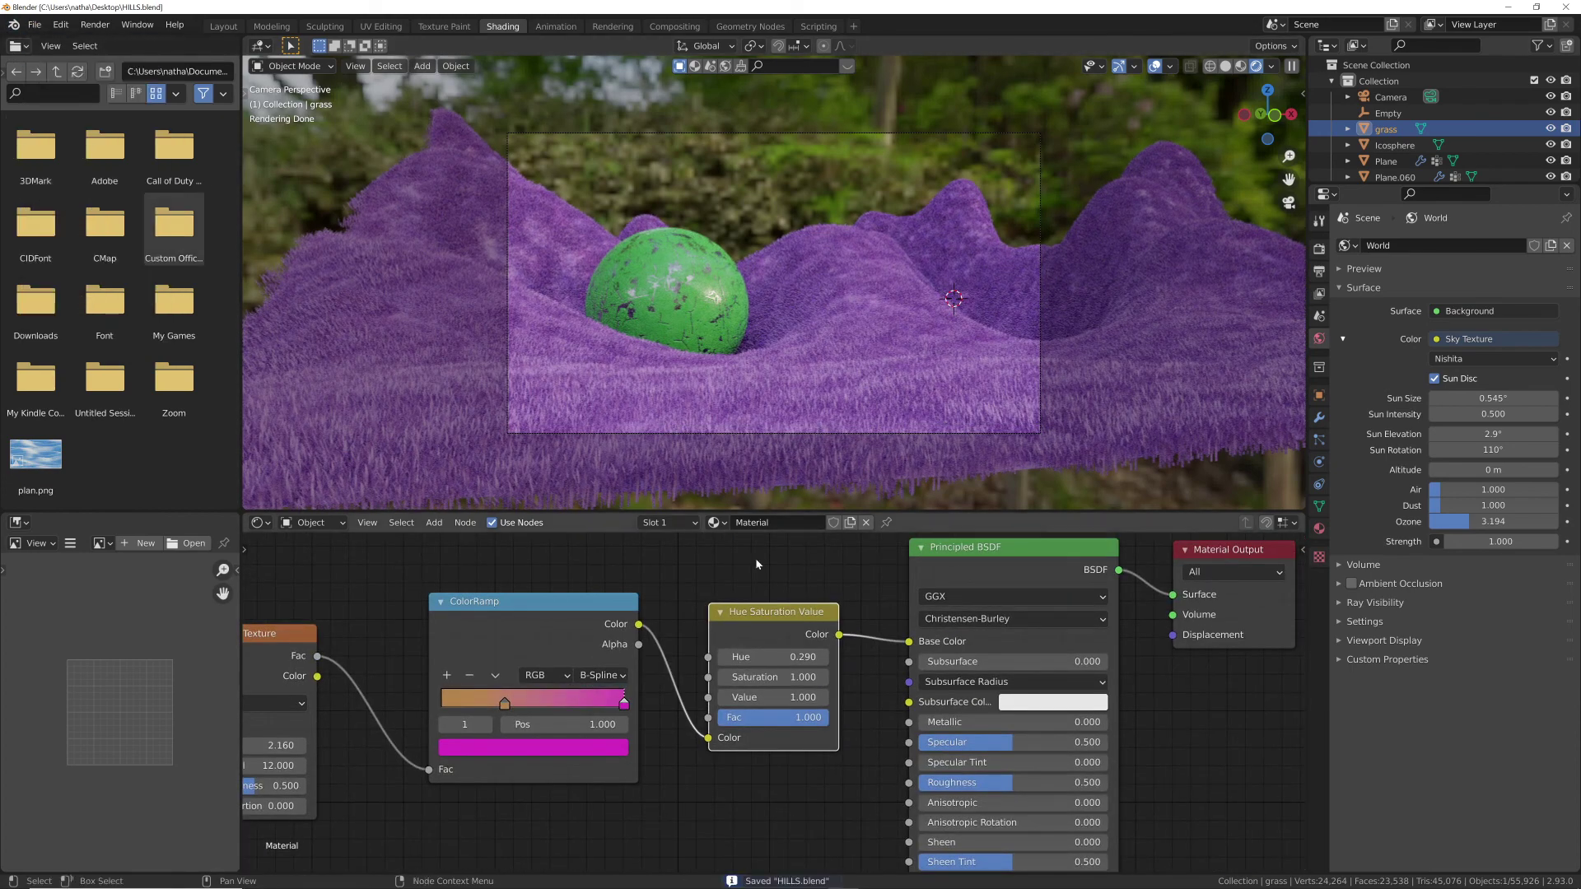
- In the grass material, set Subsurface to 1 and reroute the Hue Saturation Value color from Base Color to Subsurface Color
{"action": "middle_click_drag", "start_coordinate": [993, 616], "coordinate": [813, 634]}
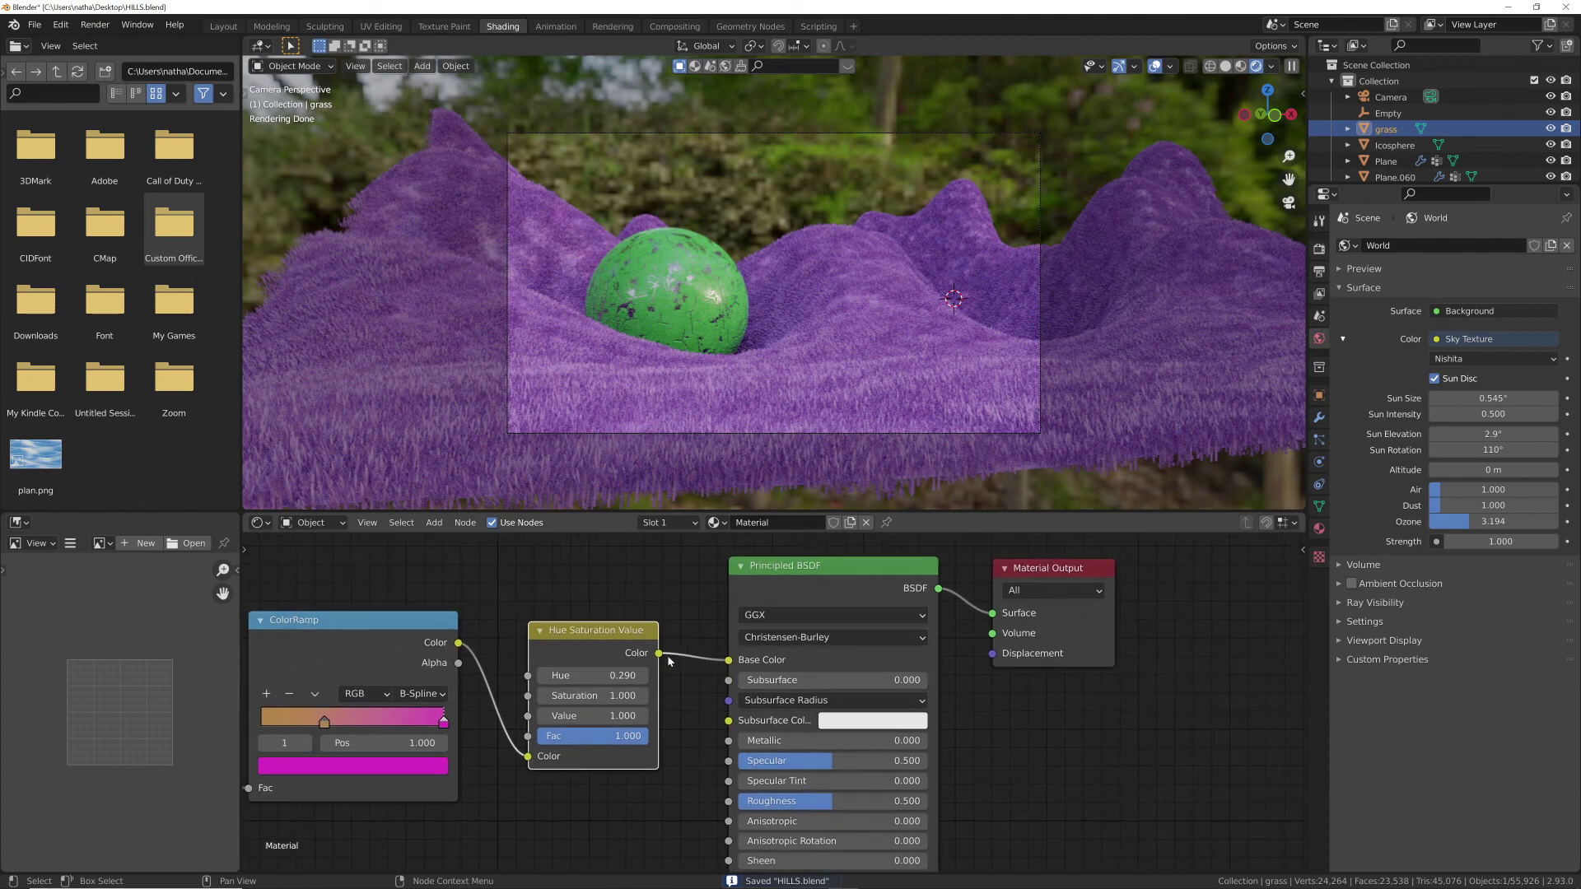
{"action": "right_click_drag", "start_coordinate": [669, 660], "coordinate": [676, 628], "text": "ctrl"}
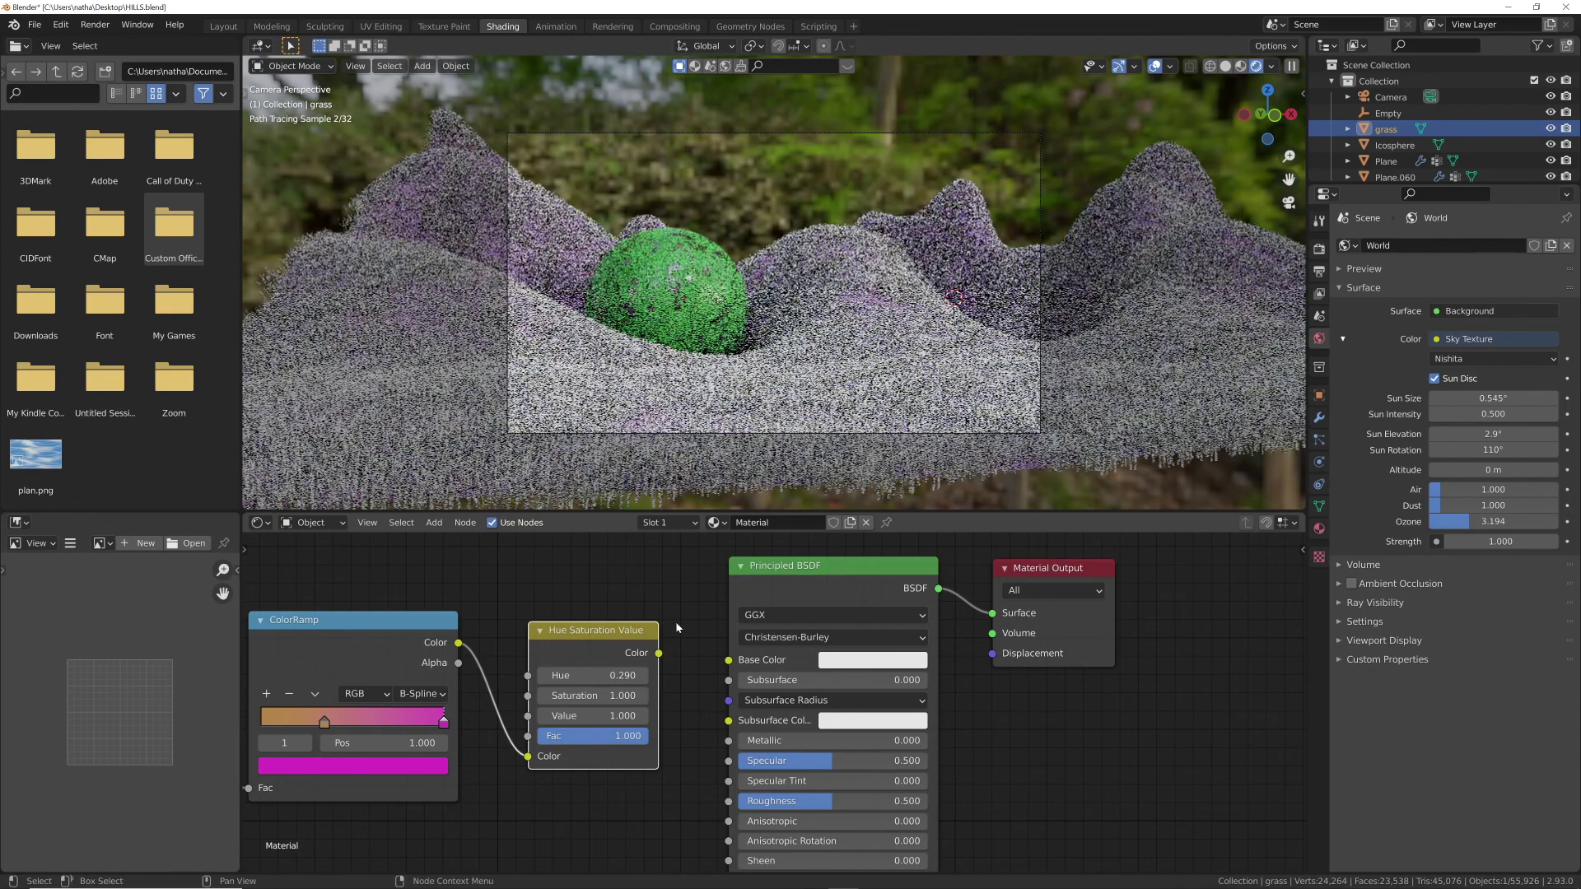
{"action": "left_click", "coordinate": [774, 688]}
{"action": "type", "text": "1"}
{"action": "key", "text": "Return"}
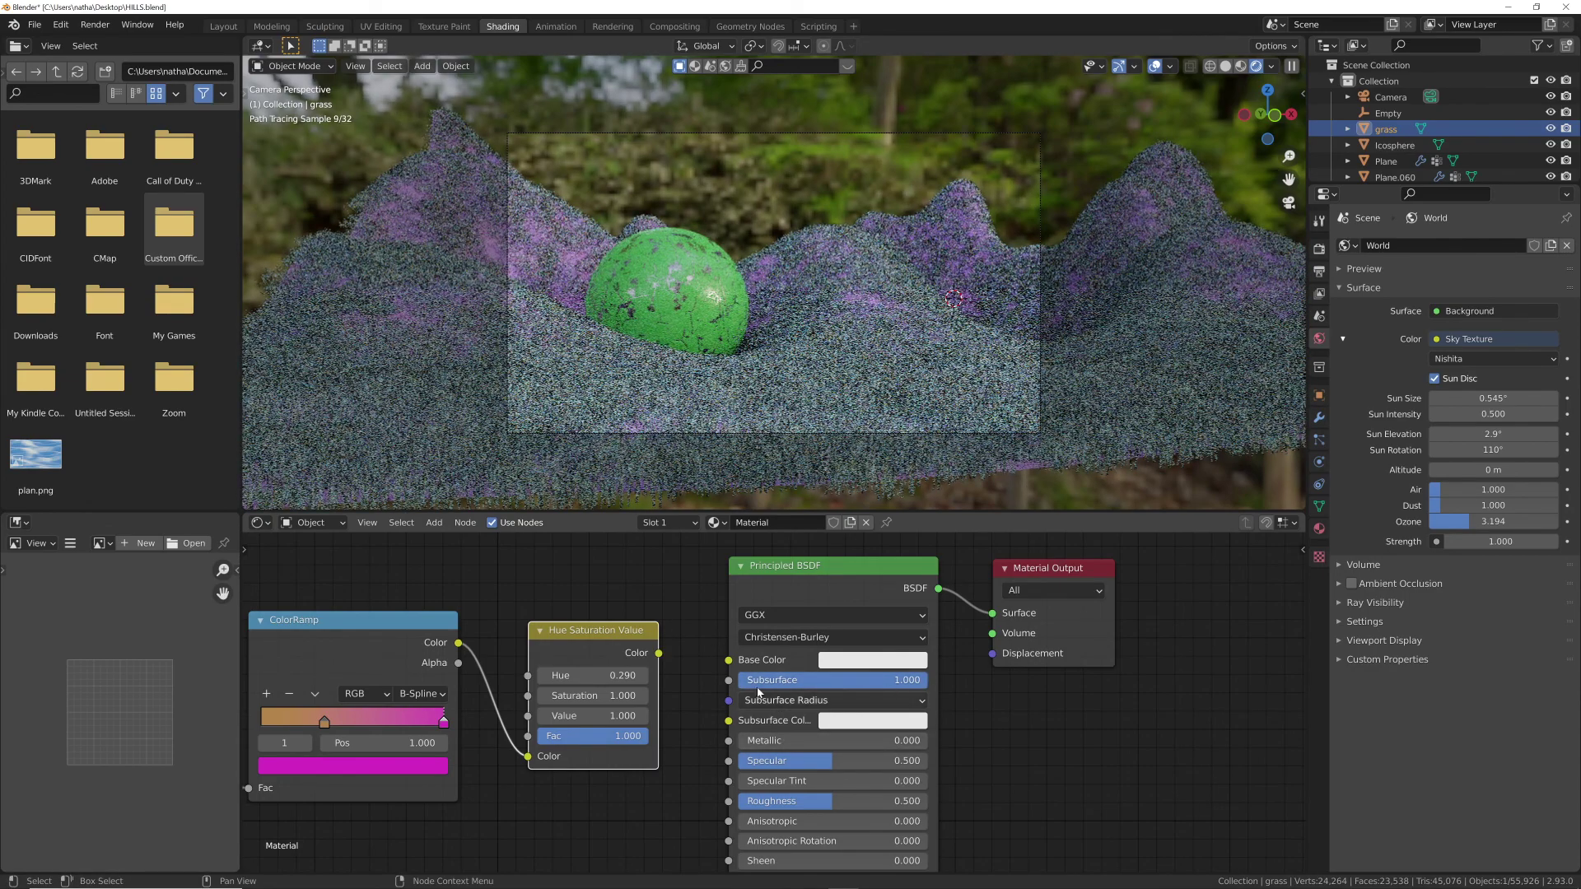
{"action": "left_click_drag", "start_coordinate": [659, 652], "coordinate": [728, 720]}
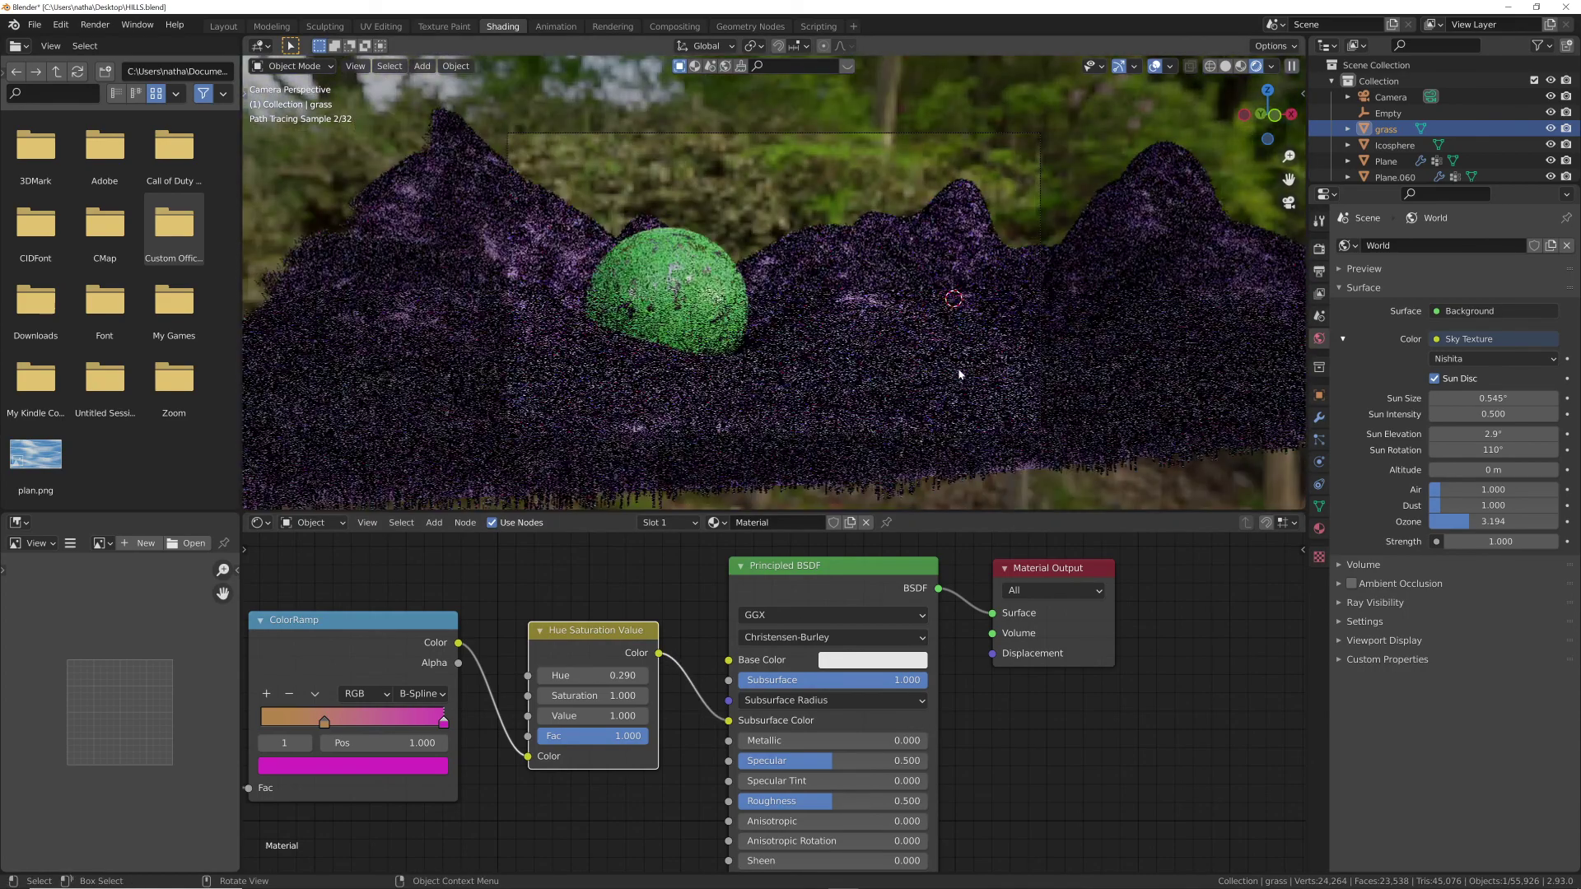
{"action": "scroll", "coordinate": [959, 375], "scroll_direction": "up", "scroll_amount": 3}
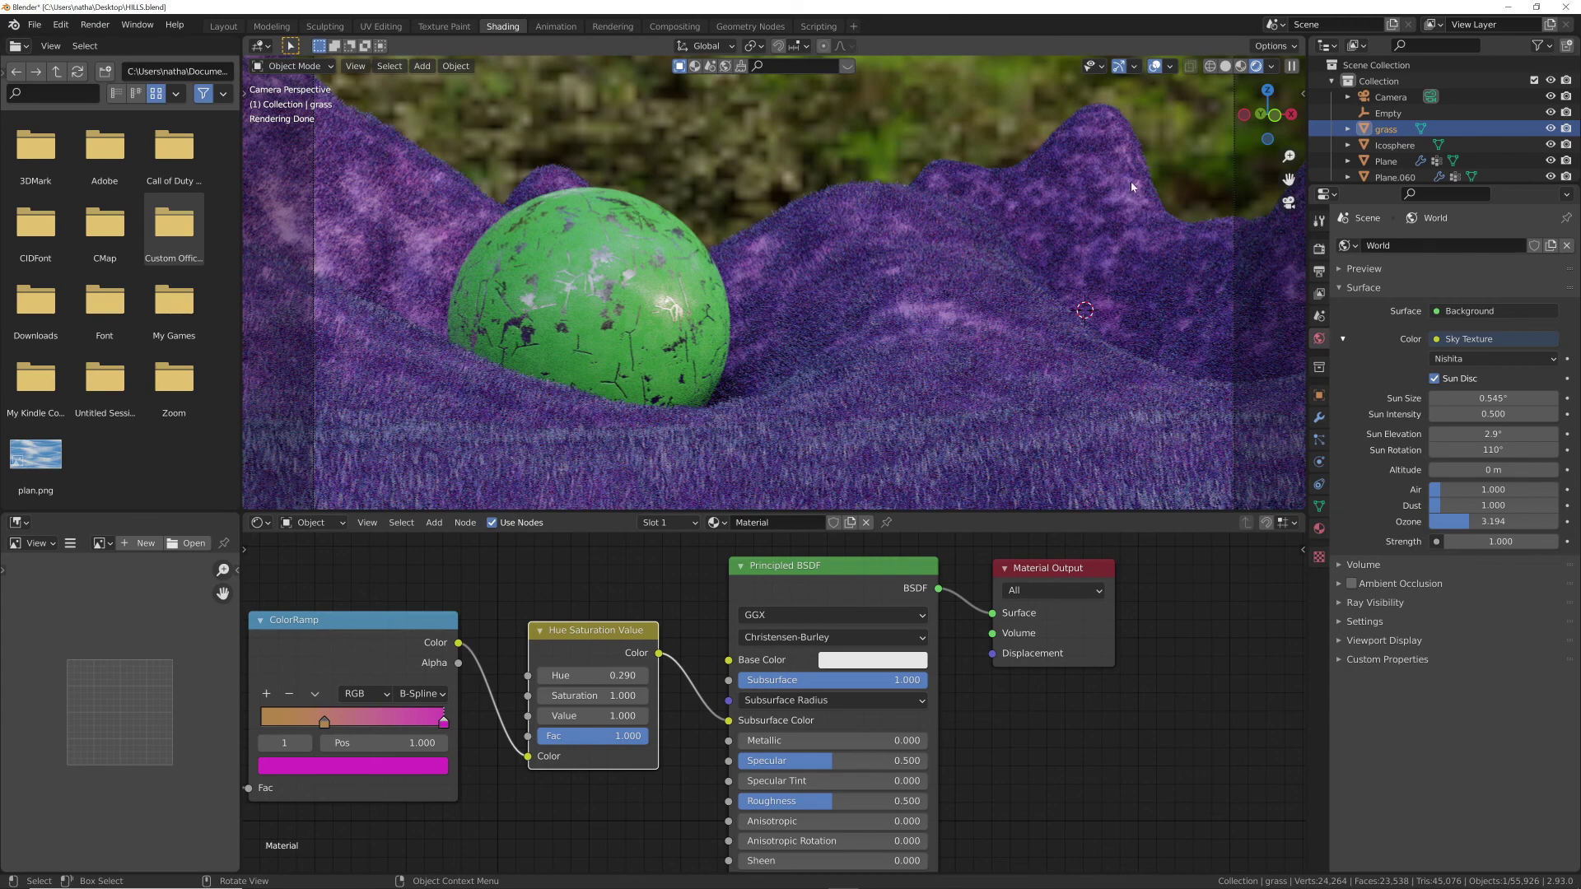
{"action": "scroll", "coordinate": [1404, 149], "scroll_direction": "down", "scroll_amount": 1}
- For Plane.060's Material.001, set Subsurface to 1 and move the Hue Saturation Value link from Base Color to Subsurface Color
{"action": "left_click", "coordinate": [1402, 169]}
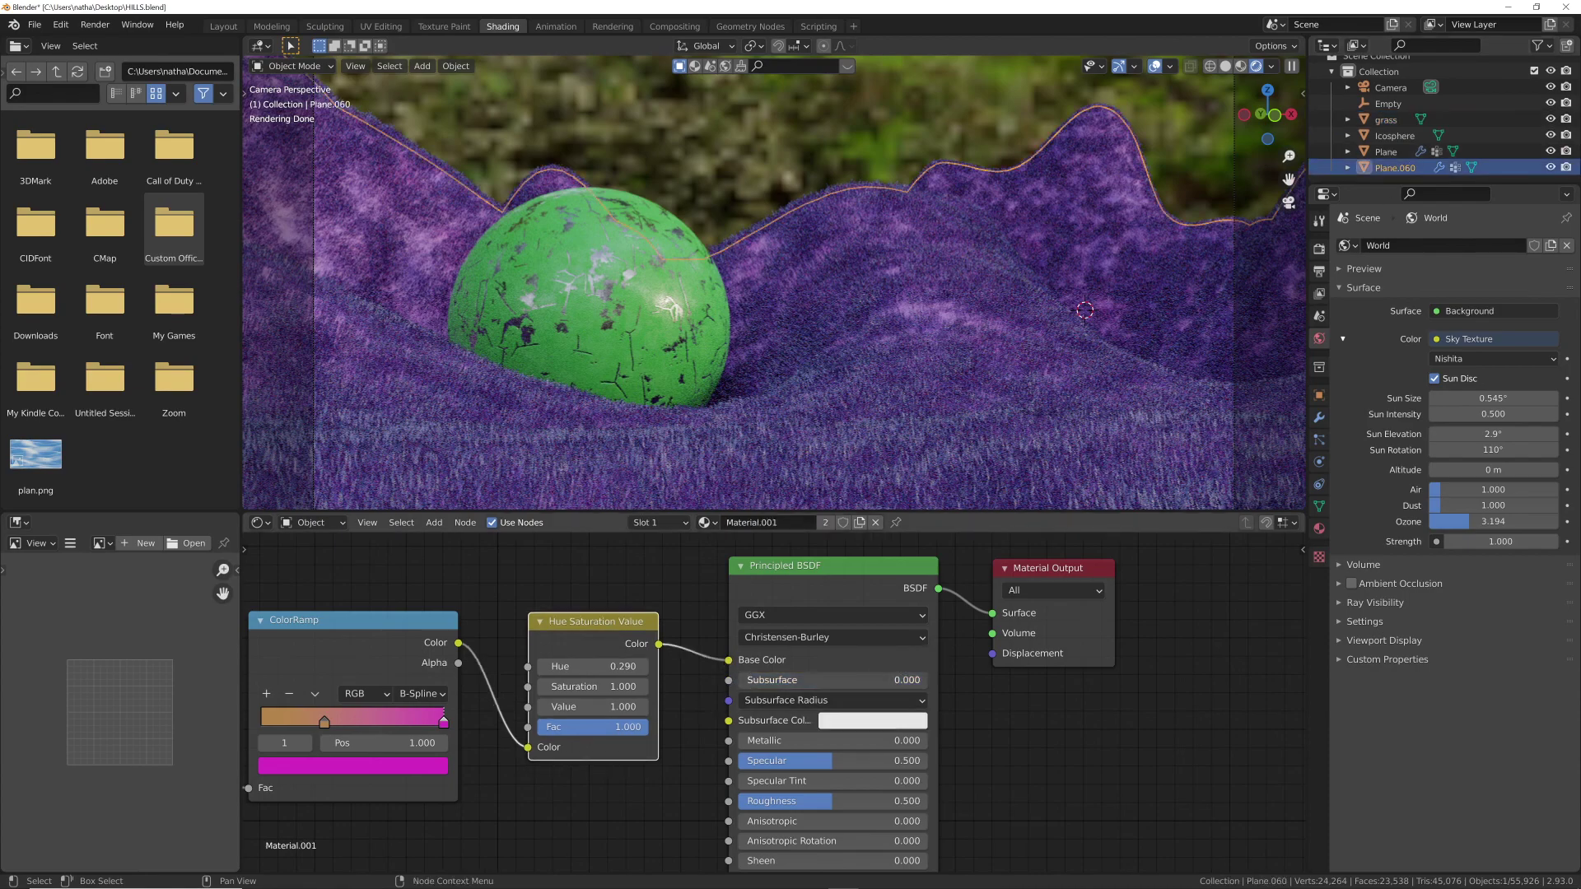
{"action": "left_click_drag", "start_coordinate": [745, 680], "coordinate": [922, 680]}
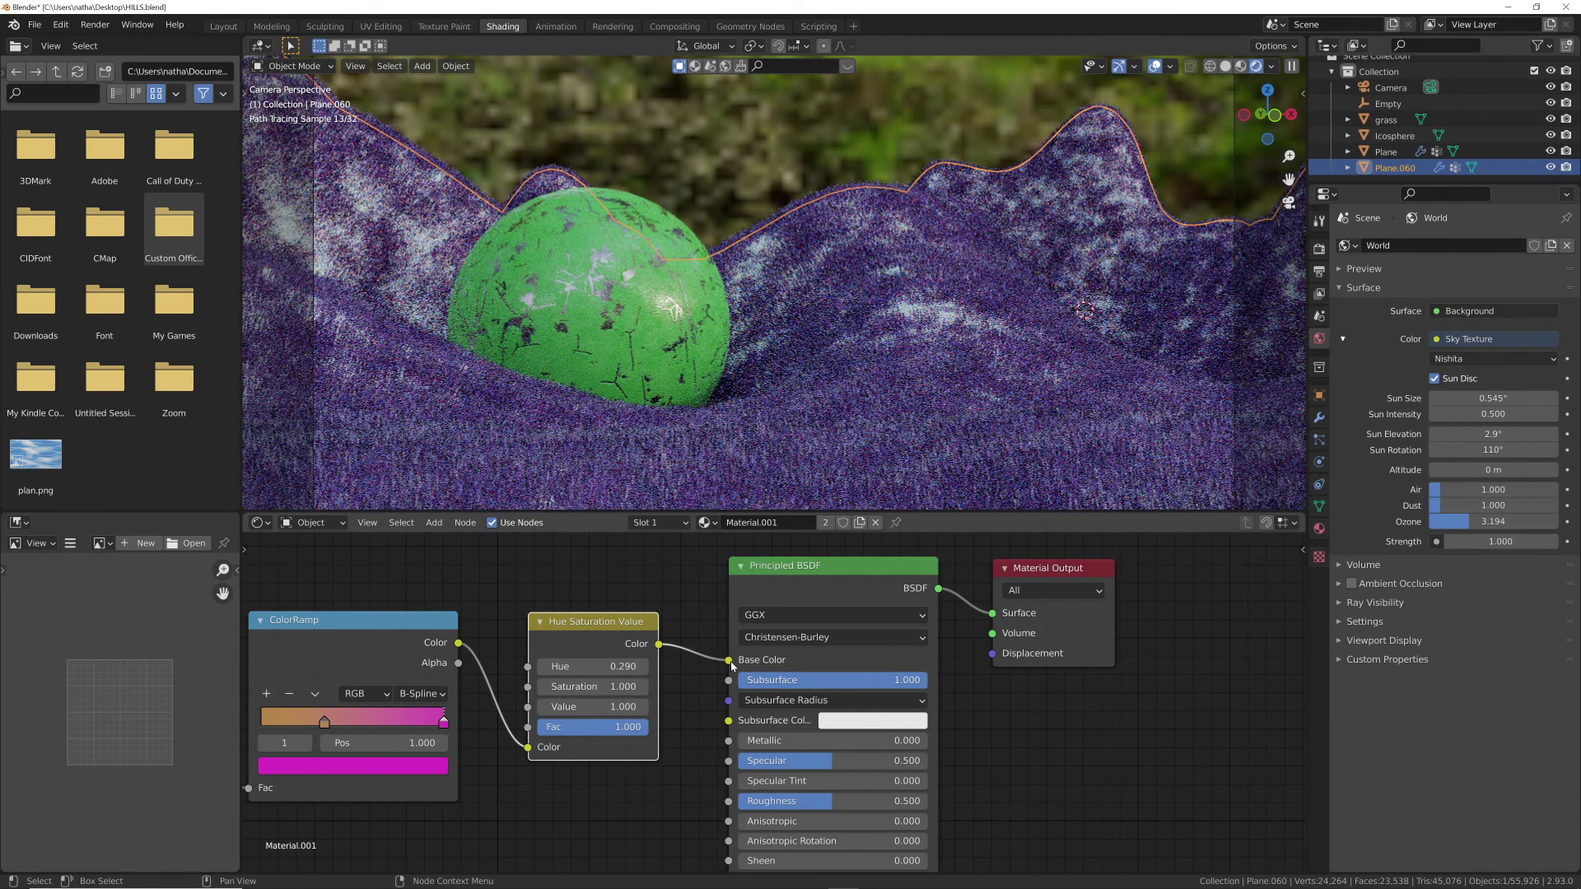
{"action": "left_click_drag", "start_coordinate": [732, 665], "coordinate": [731, 725]}
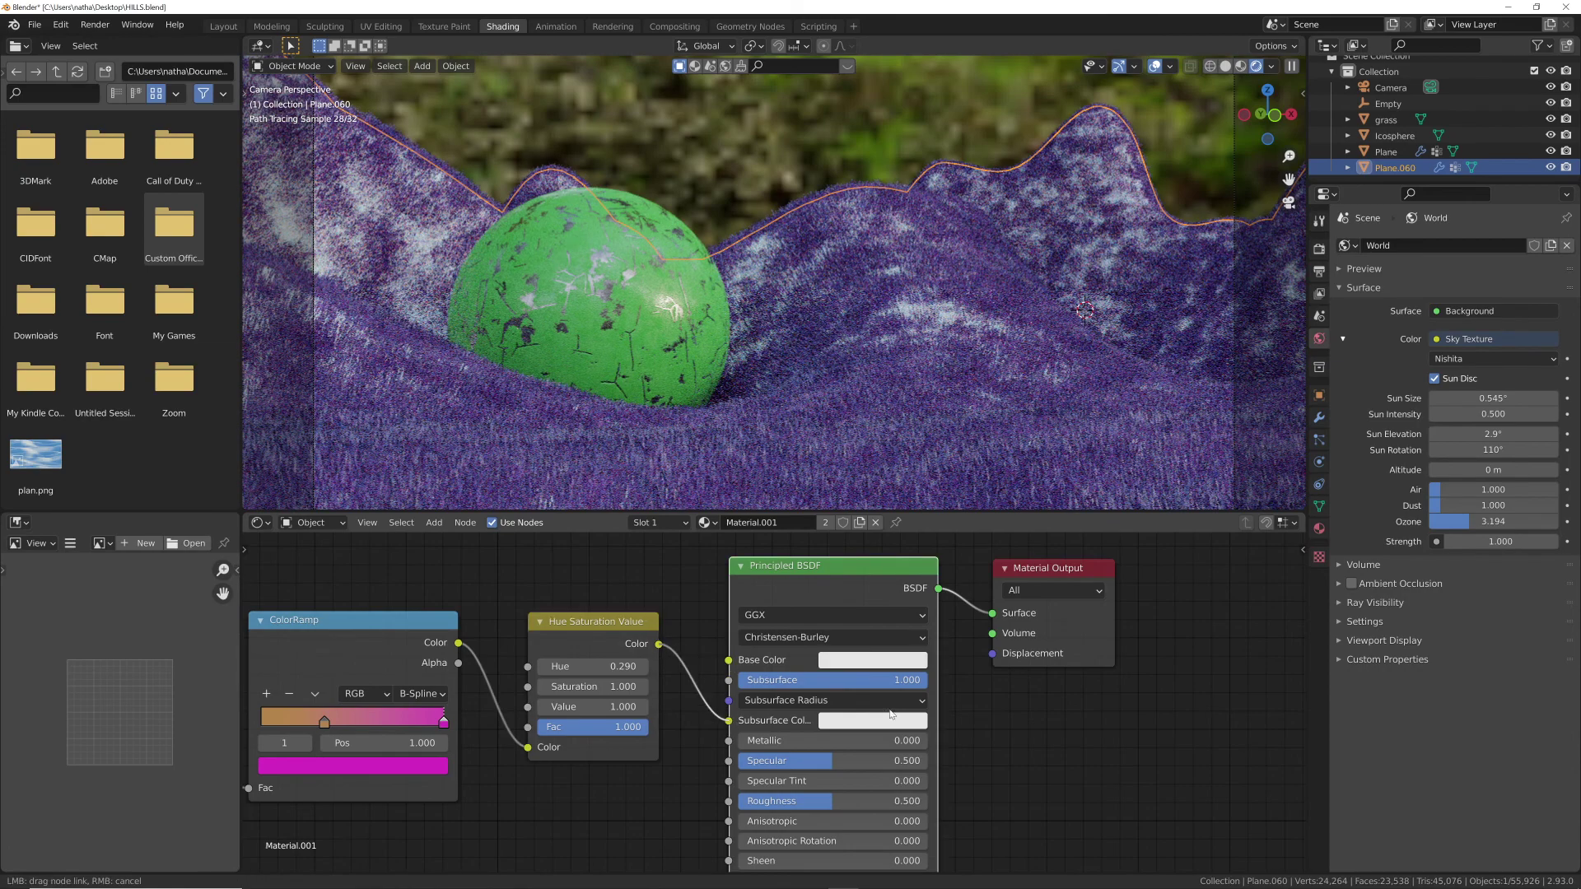
{"action": "left_click_drag", "start_coordinate": [890, 714], "coordinate": [946, 699]}
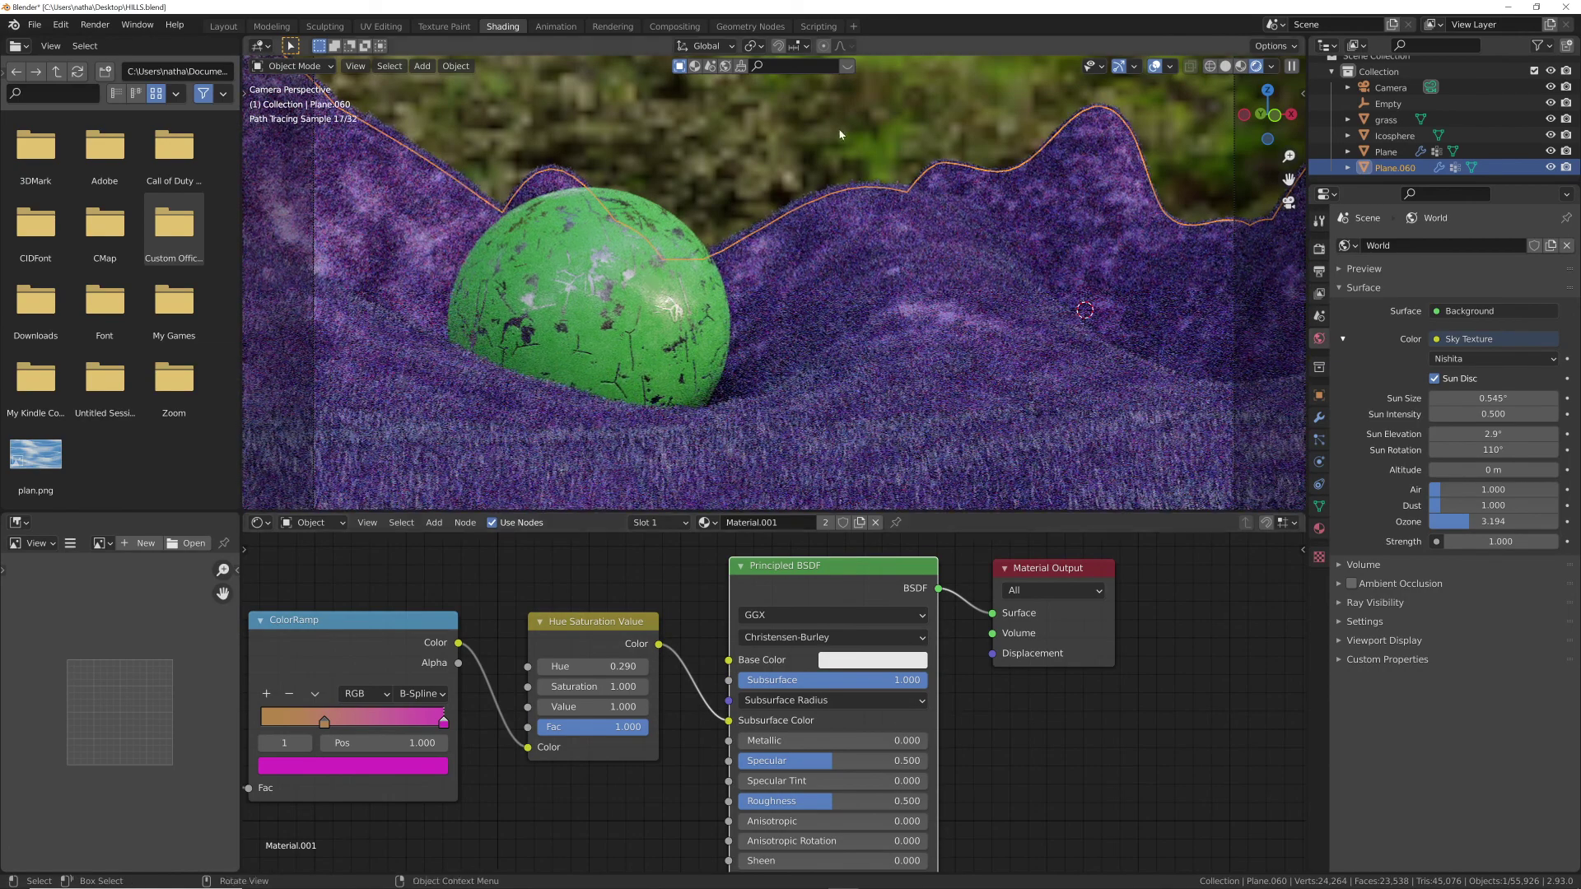
{"action": "left_click", "coordinate": [848, 163]}
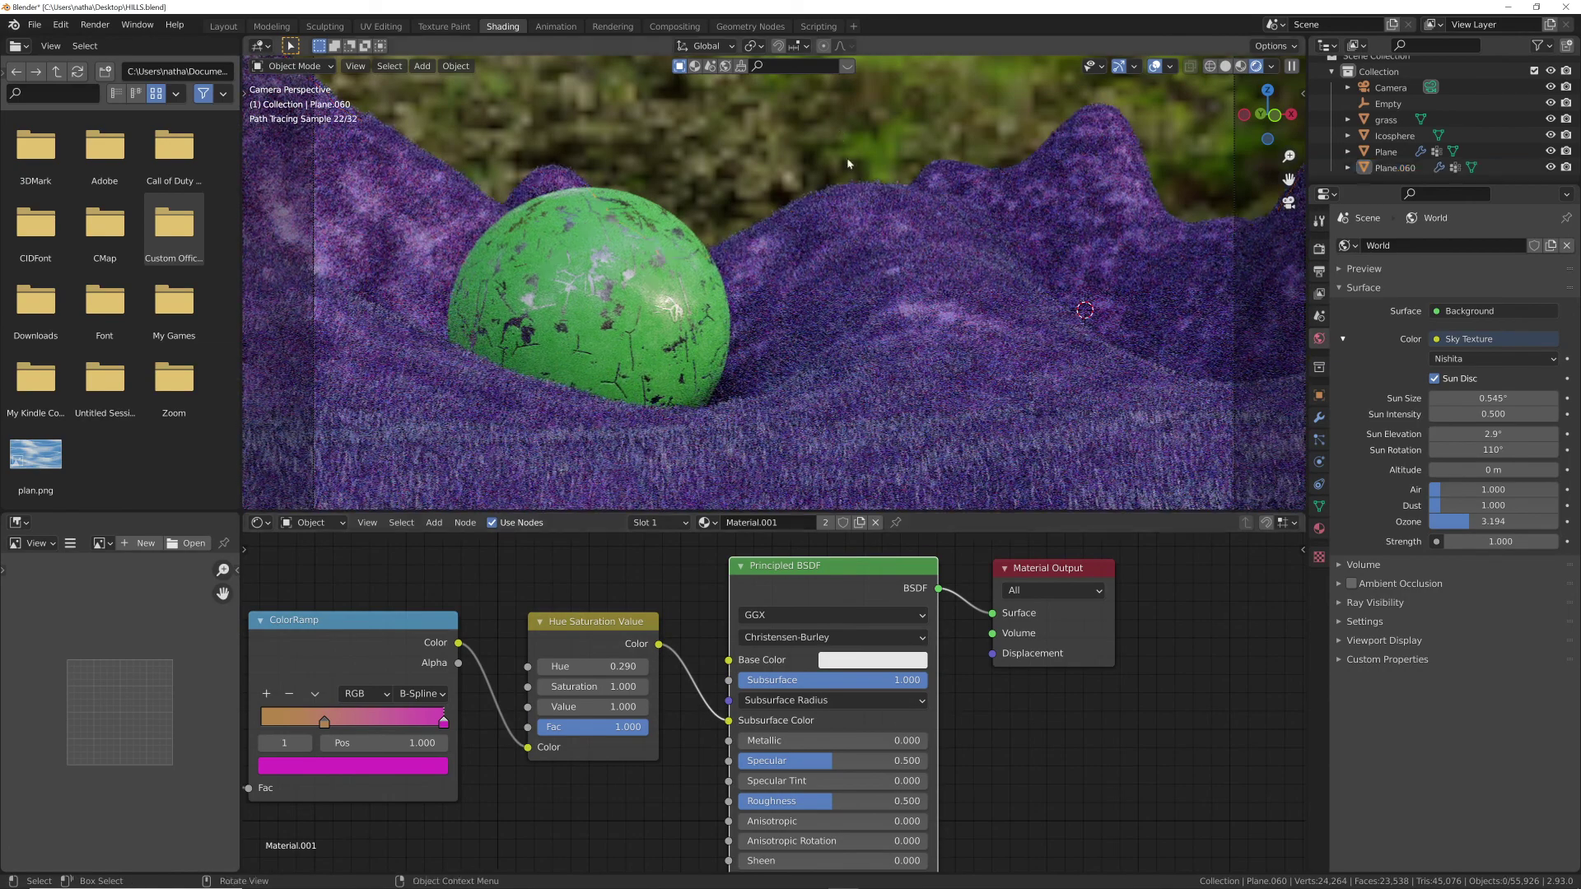
- With the viewport in solid shading, save the scene file and render the image from the camera
{"action": "left_click", "coordinate": [1225, 66]}
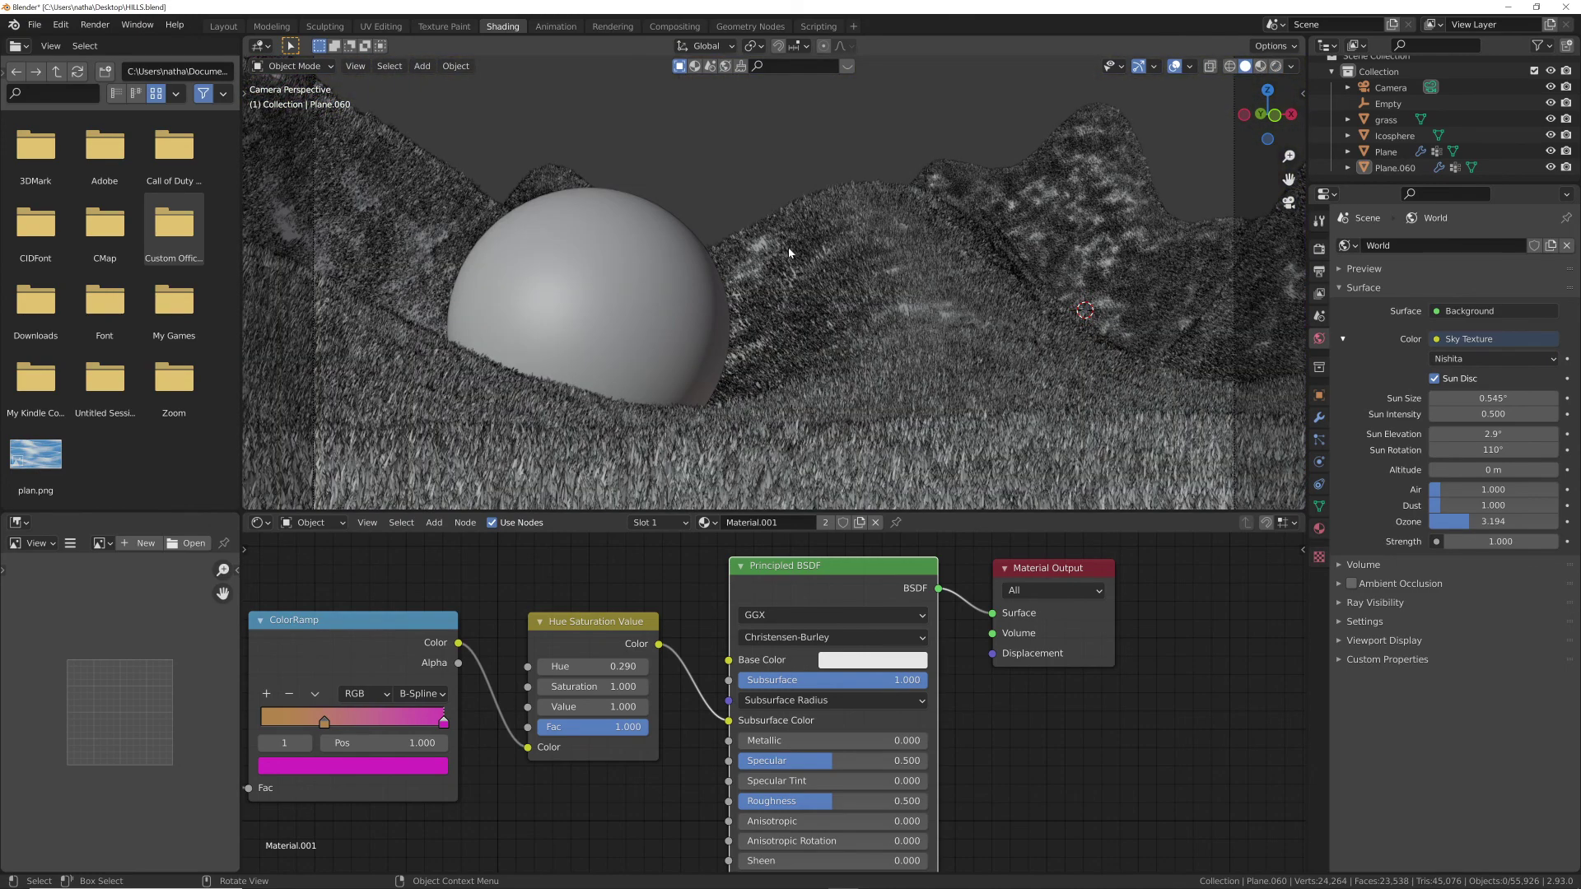
{"action": "left_click", "coordinate": [35, 24]}
{"action": "left_click", "coordinate": [71, 137]}
{"action": "left_click", "coordinate": [95, 25]}
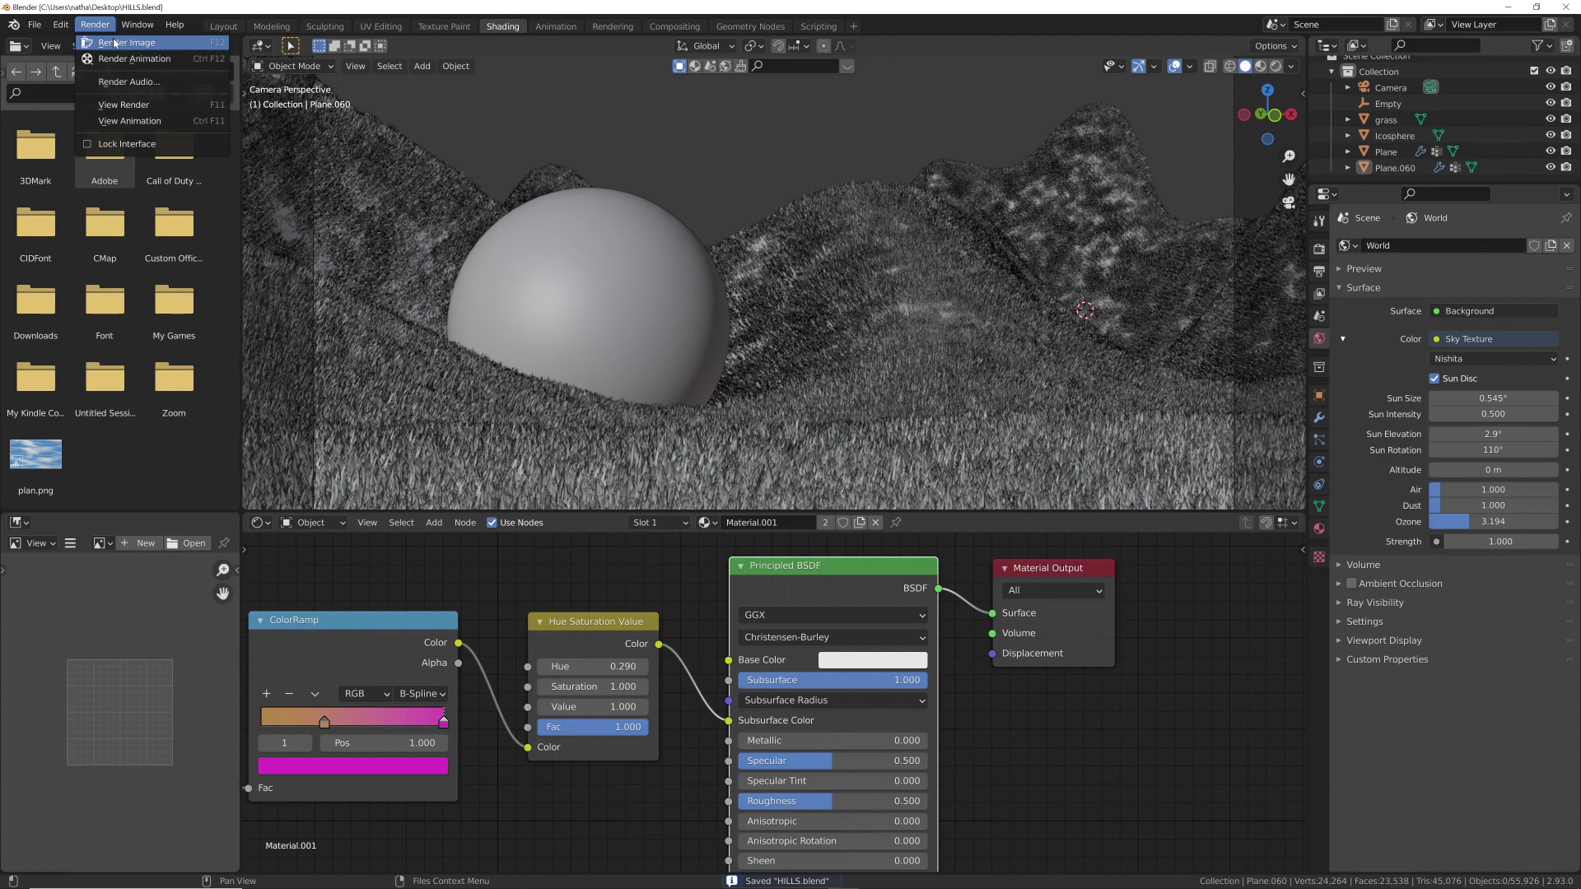
{"action": "left_click", "coordinate": [114, 42]}
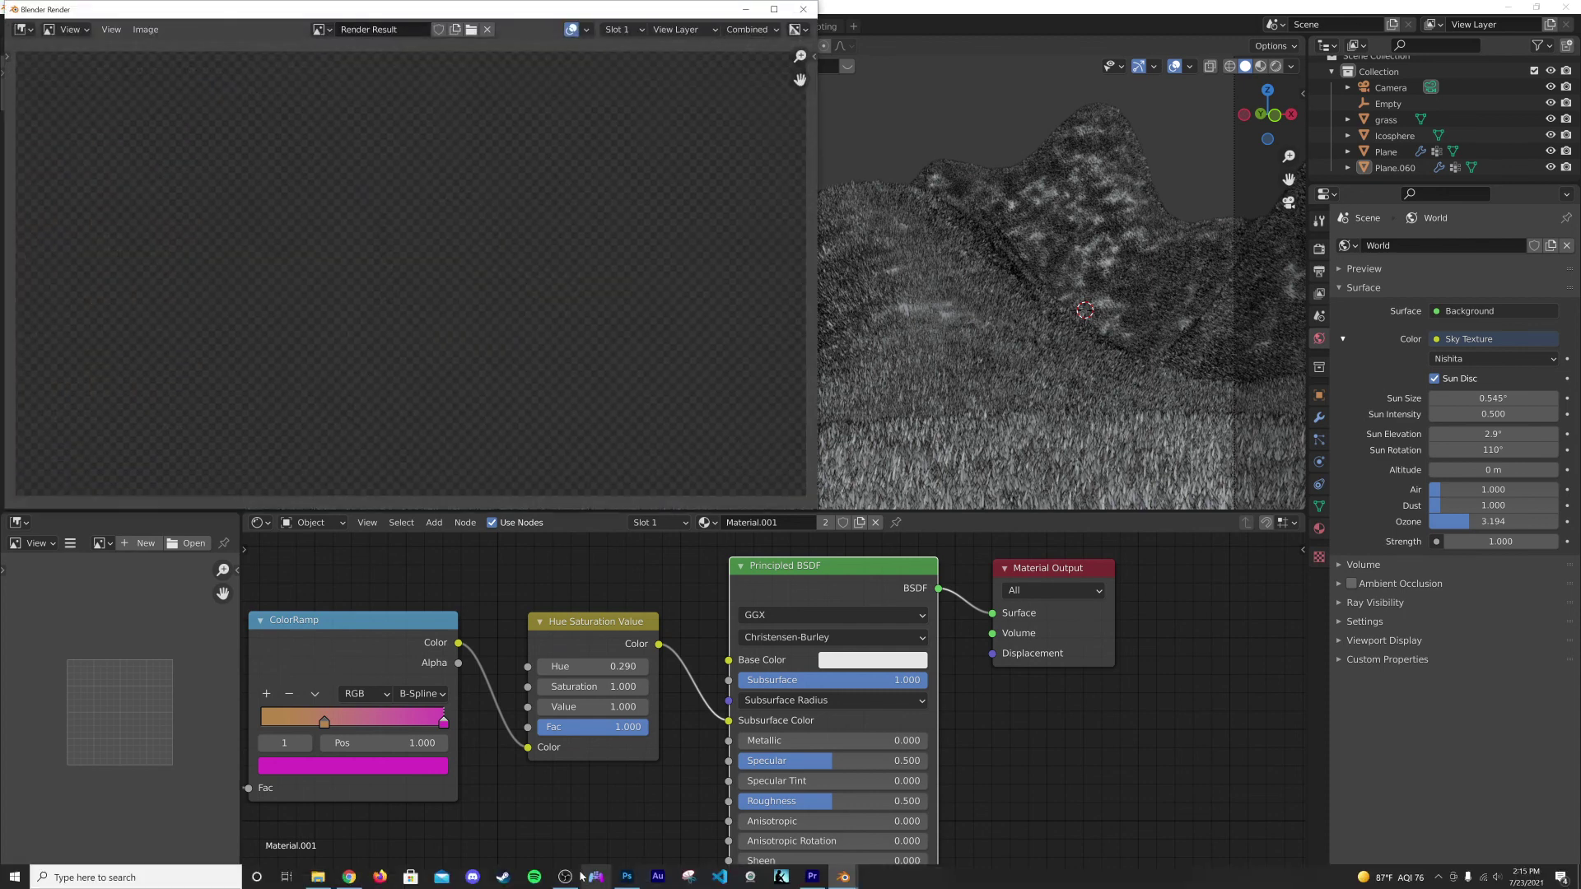
{"action": "left_click", "coordinate": [568, 878]}
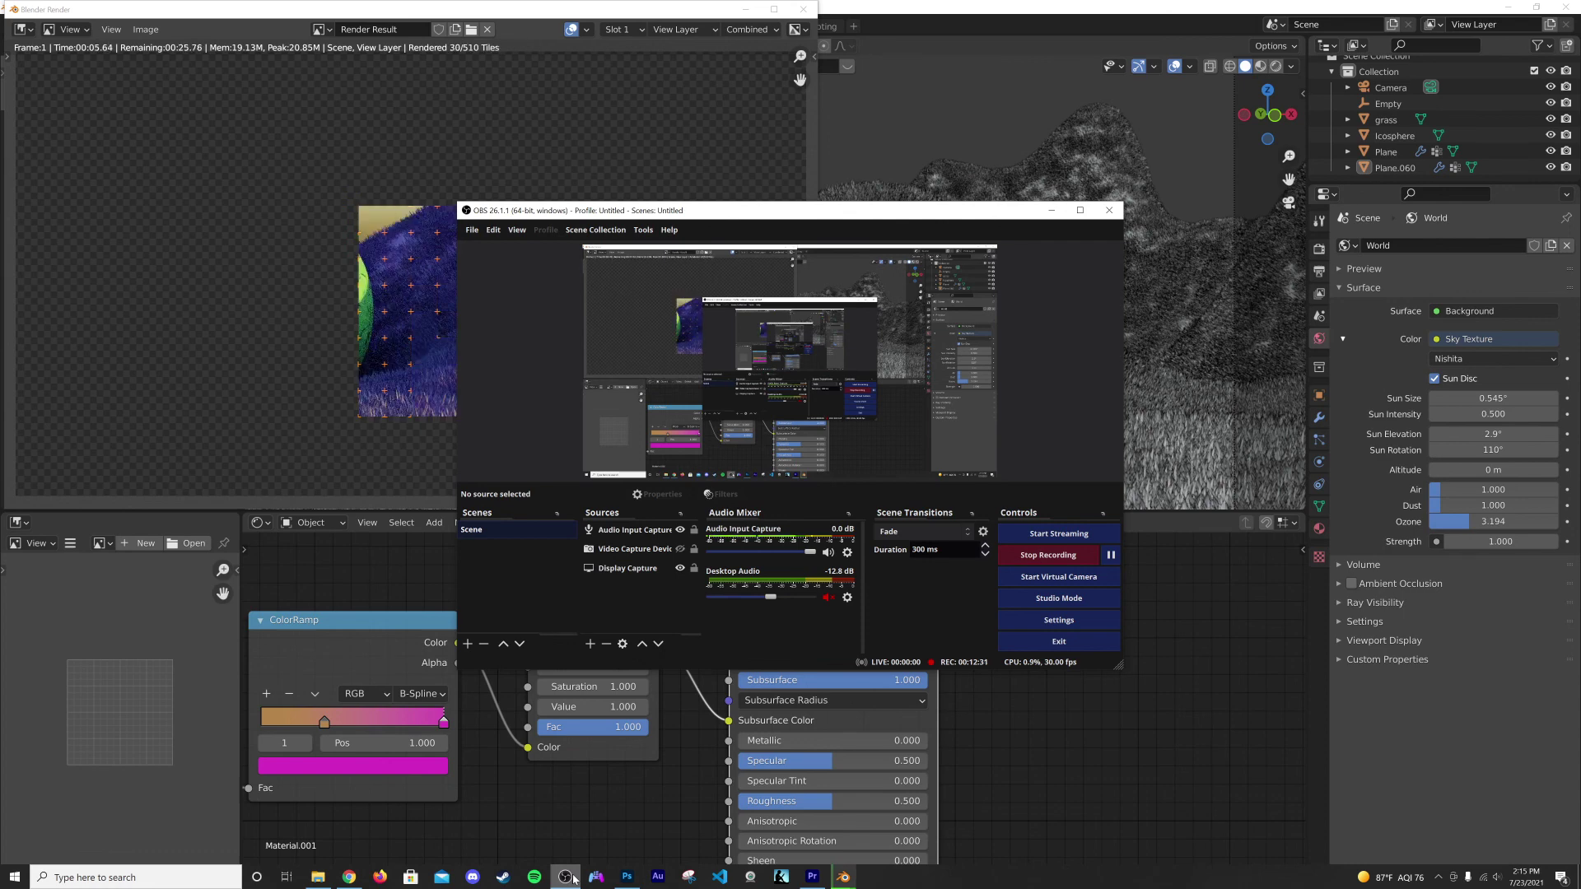
{"action": "left_click", "coordinate": [574, 878]}
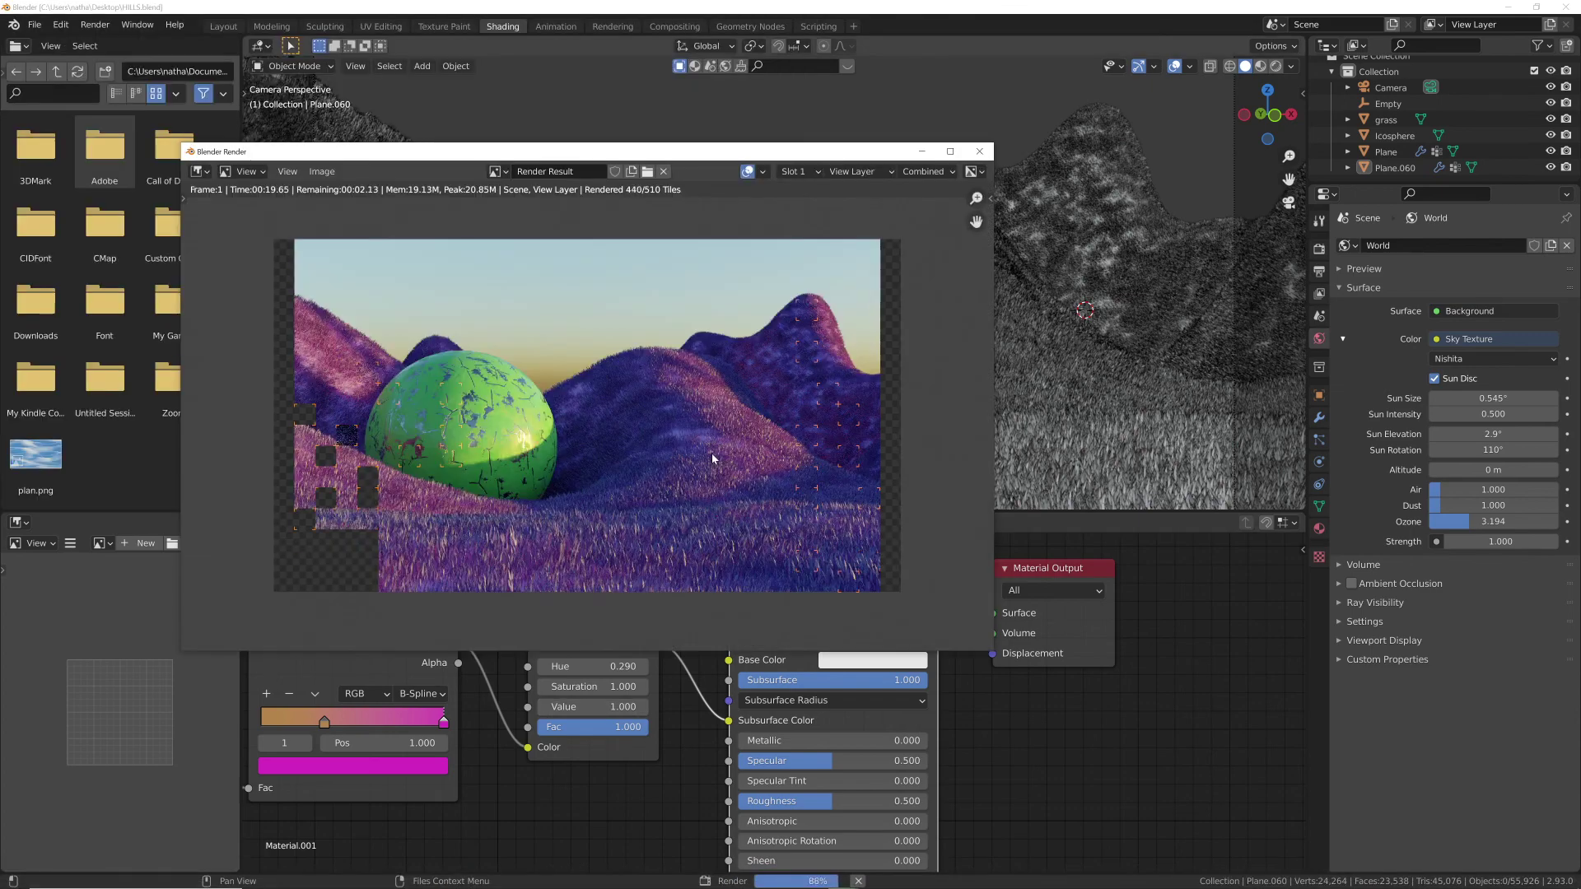
- Examine the rendered grass and sphere up close and compare the render with the purple-hills reference post on Instagram in Chrome
{"action": "scroll", "coordinate": [711, 452], "scroll_direction": "up", "scroll_amount": 1}
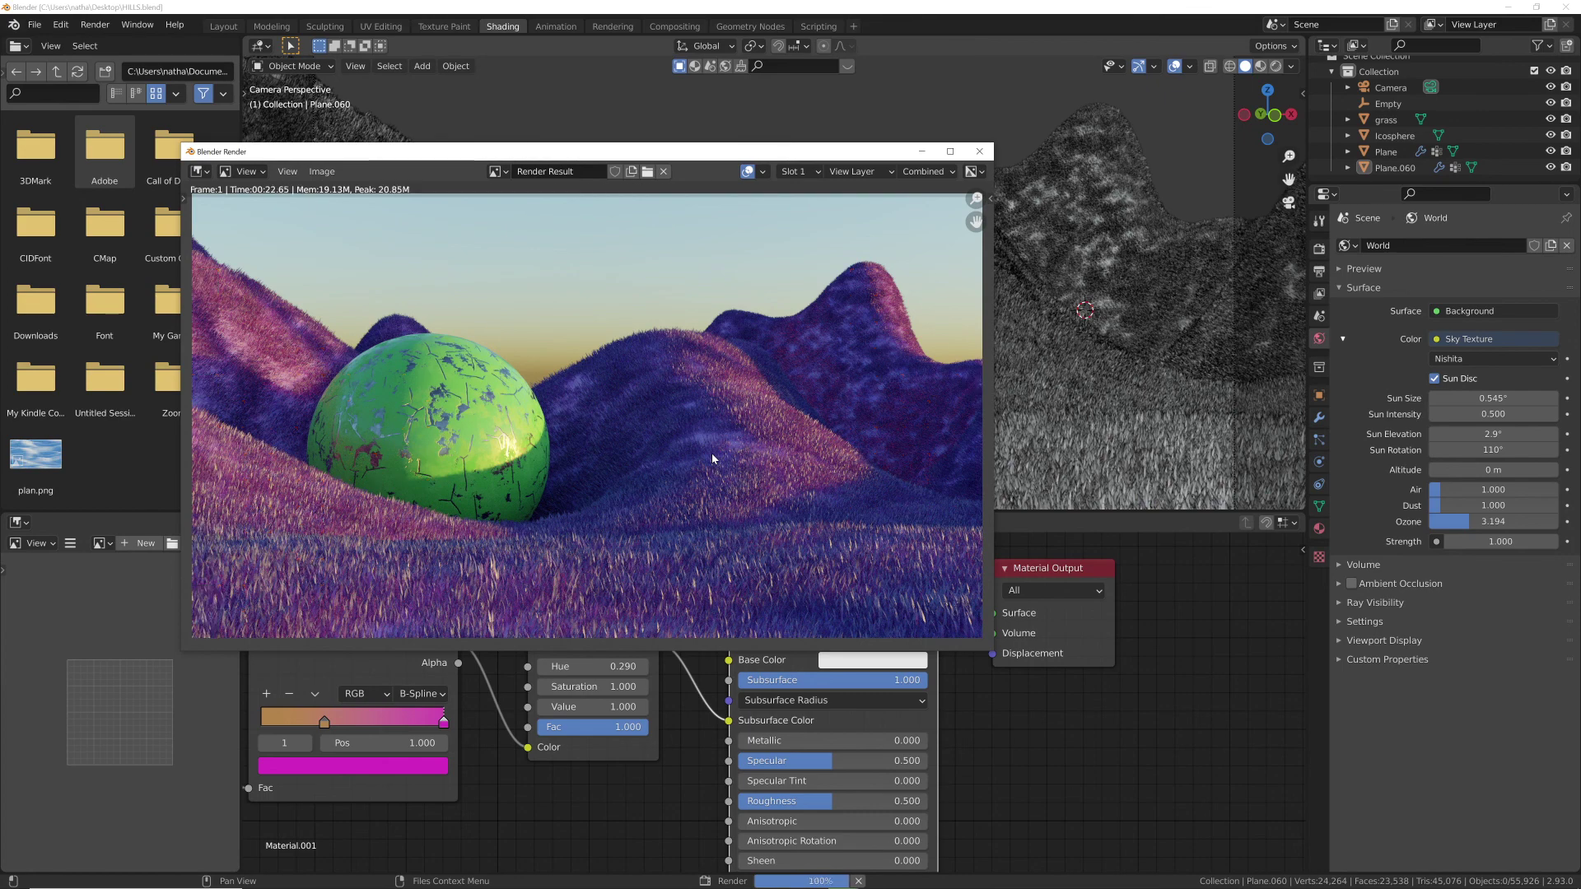
{"action": "scroll", "coordinate": [711, 453], "scroll_direction": "down", "scroll_amount": 2}
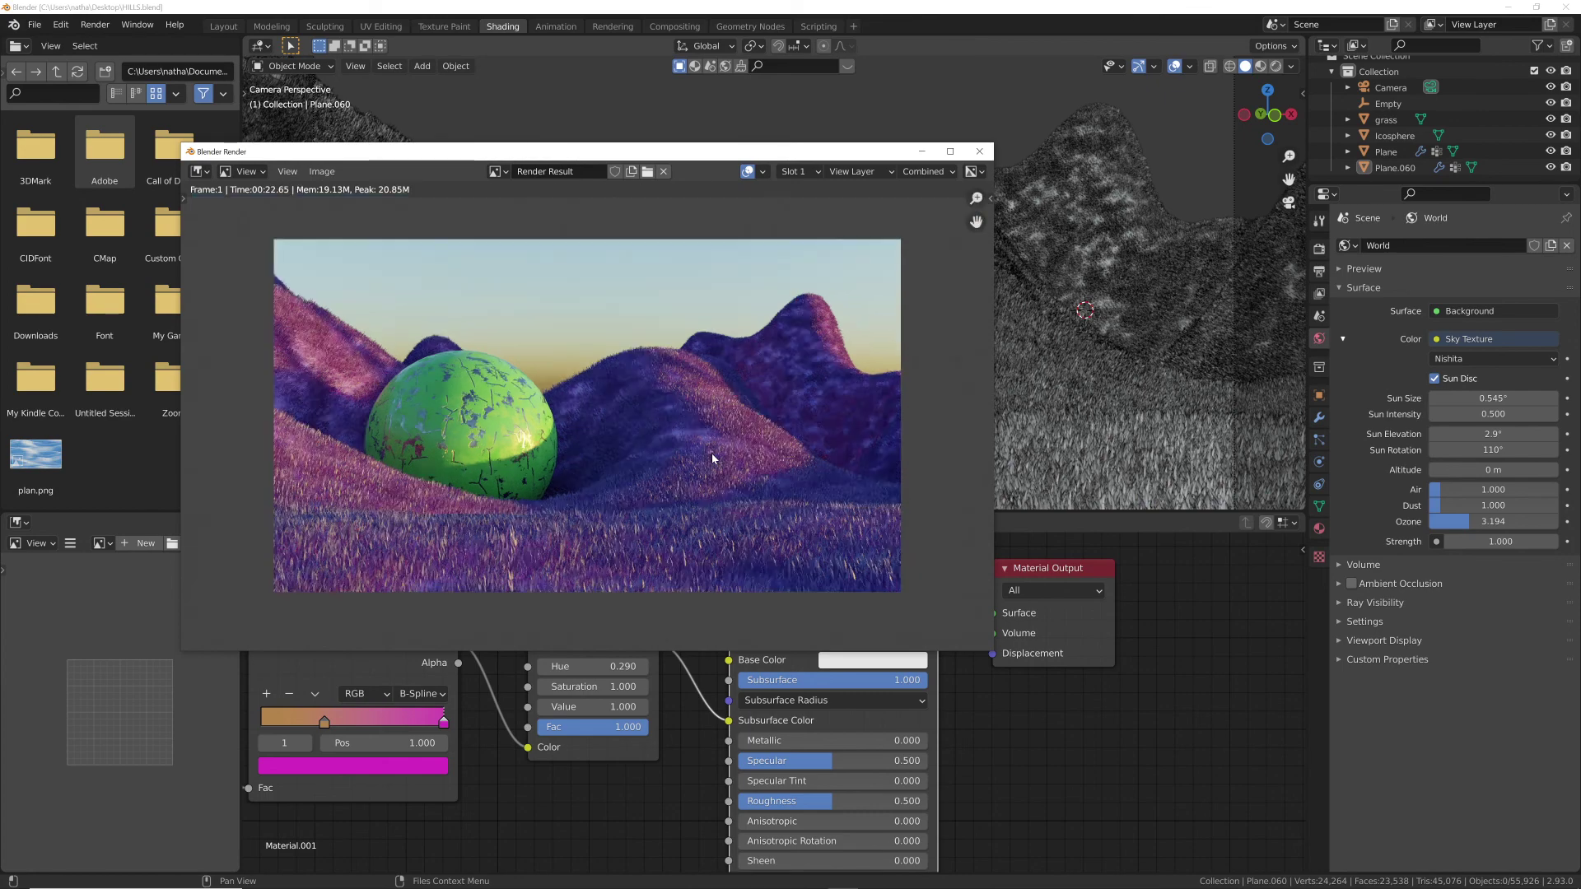
{"action": "scroll", "coordinate": [712, 453], "scroll_direction": "up", "scroll_amount": 2}
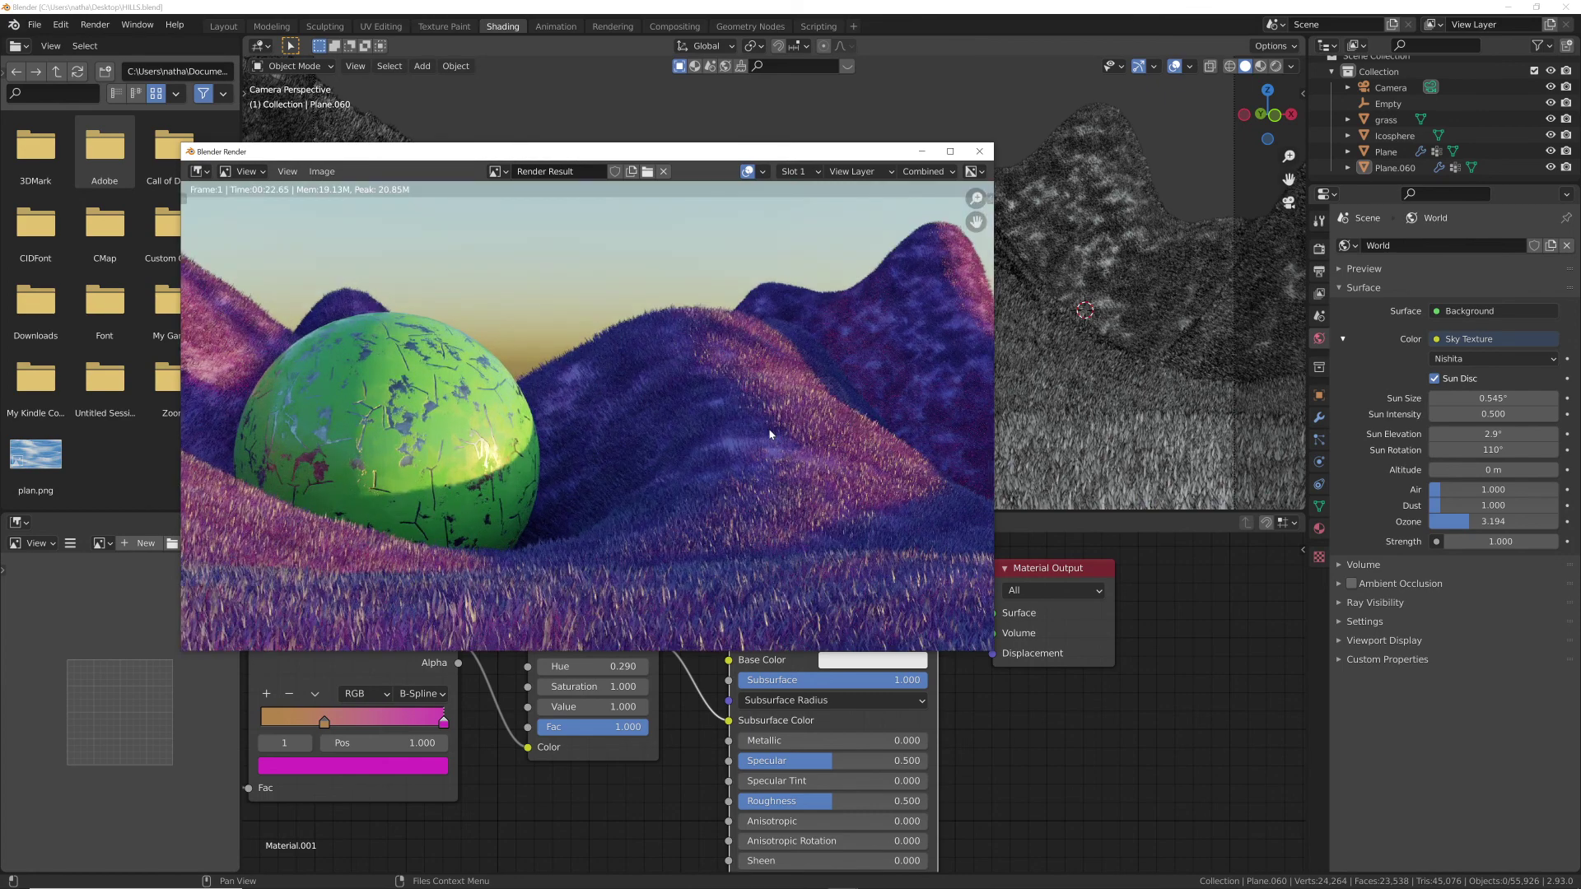
{"action": "scroll", "coordinate": [770, 434], "scroll_direction": "down", "scroll_amount": 1}
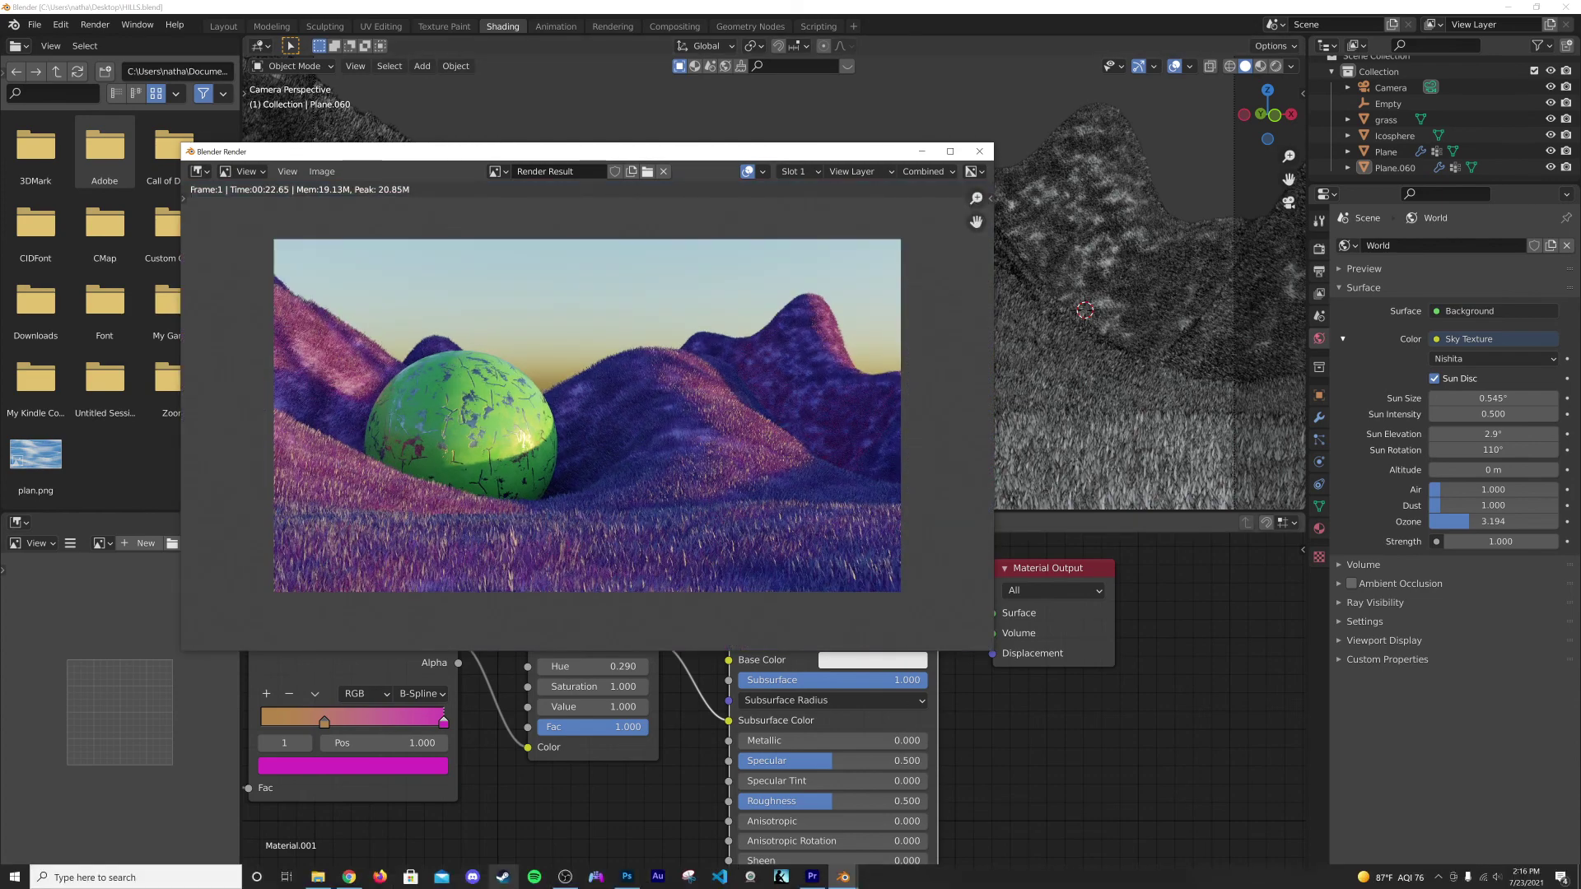
{"action": "left_click", "coordinate": [349, 877]}
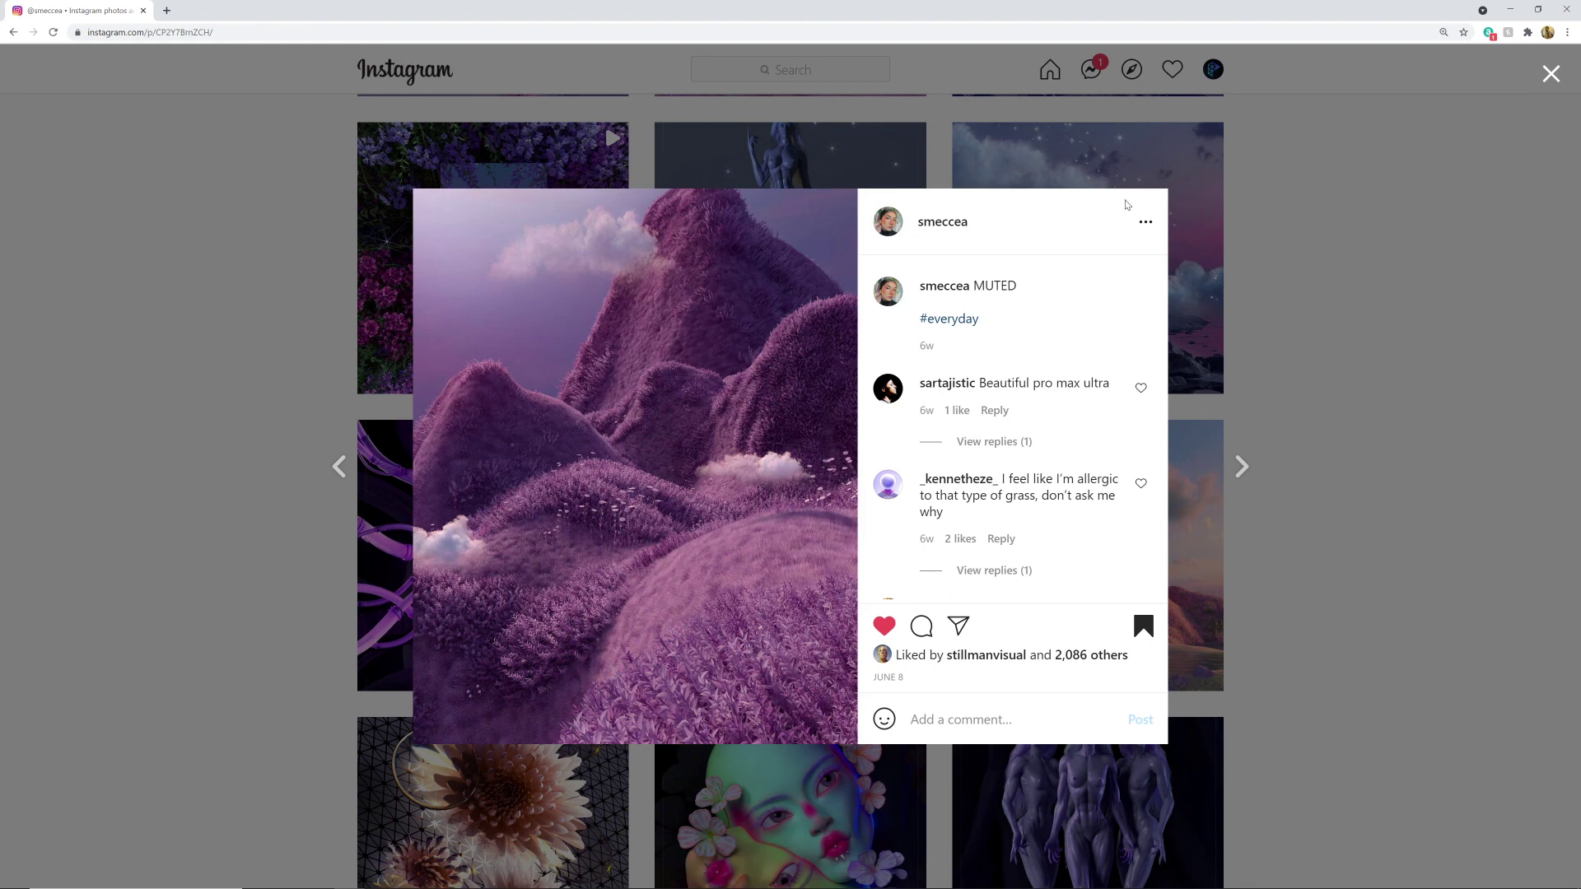
{"action": "left_click", "coordinate": [1510, 9]}
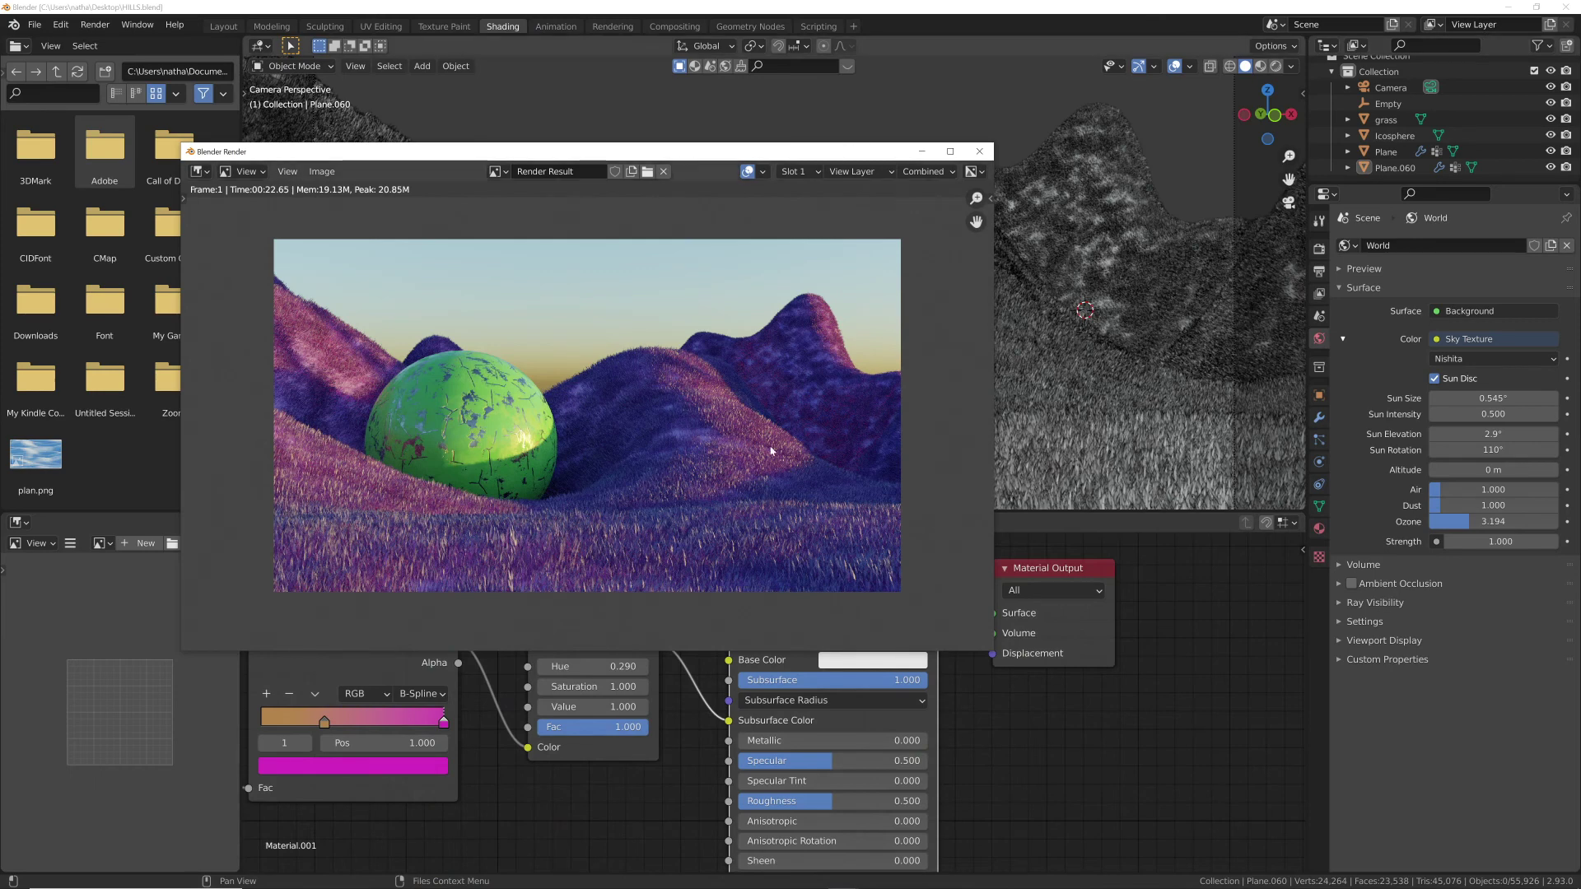